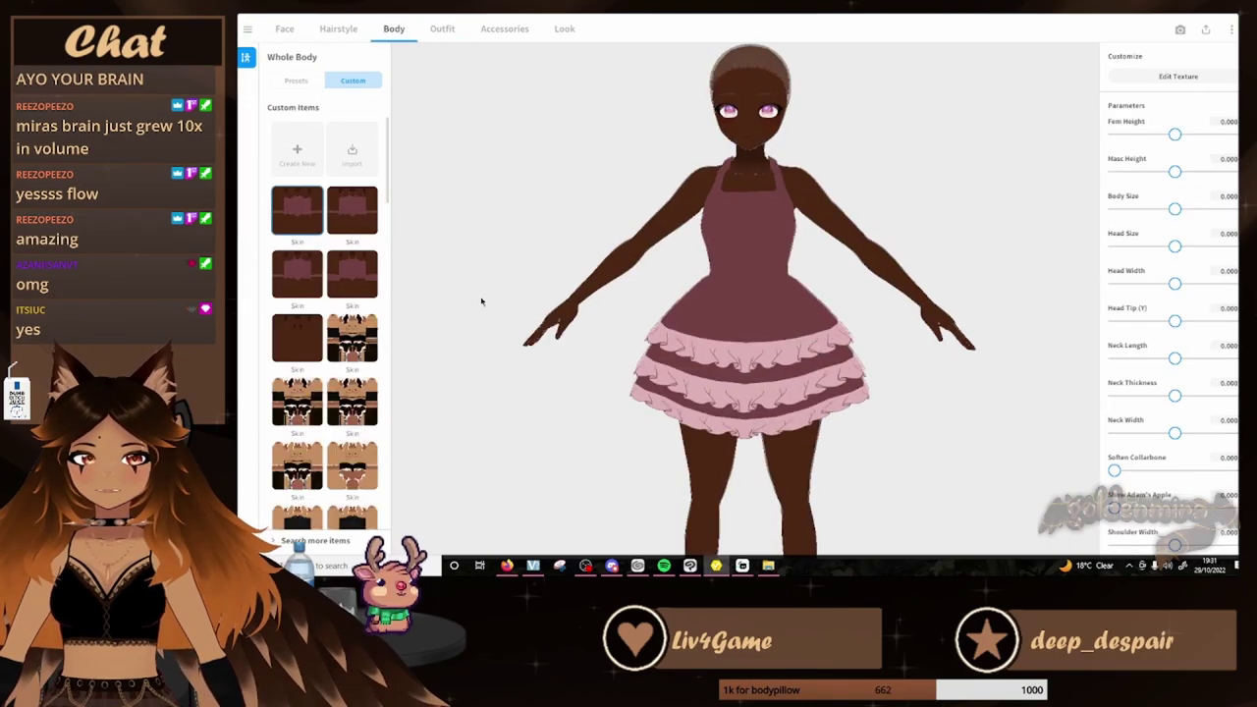
Open the body skin texture and paint mirrored dark brown shading on the upper thighs of the Default Design layer
{"action": "left_click", "coordinate": [1129, 79]}
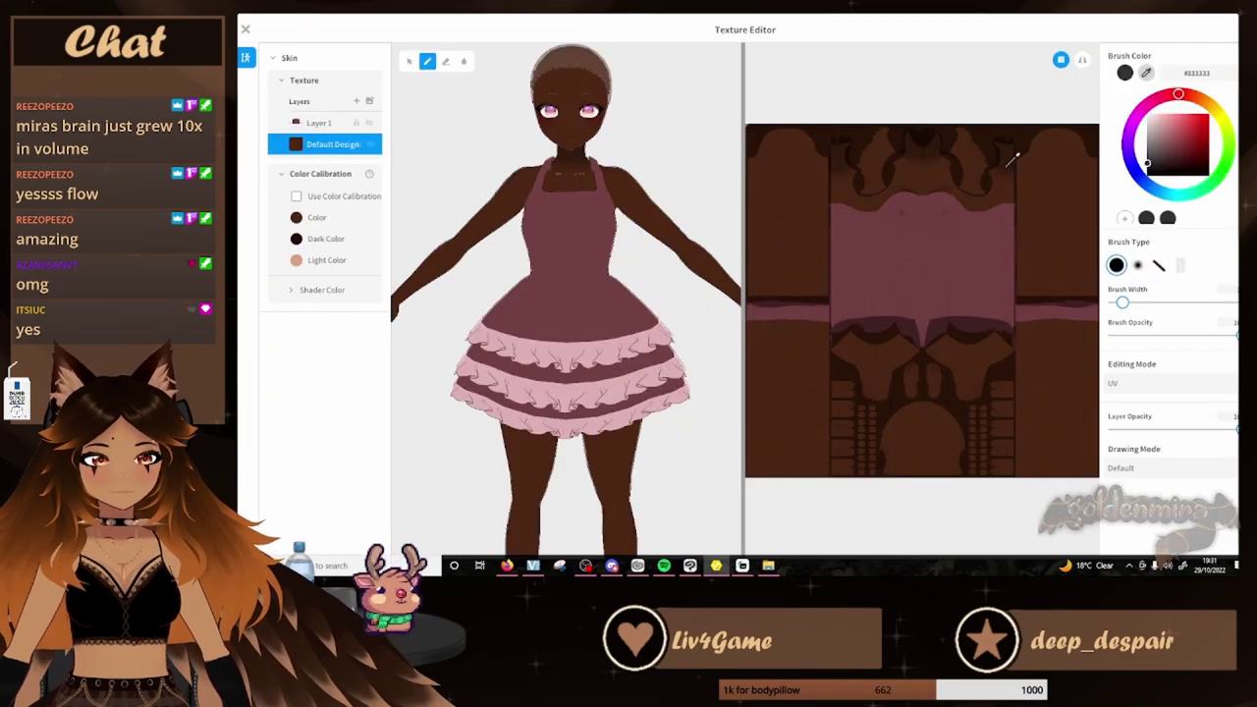
{"action": "mouse_move", "coordinate": [821, 339]}
{"action": "left_mouse_down"}
{"action": "mouse_move", "coordinate": [796, 336]}
{"action": "mouse_move", "coordinate": [826, 325]}
{"action": "left_mouse_up"}
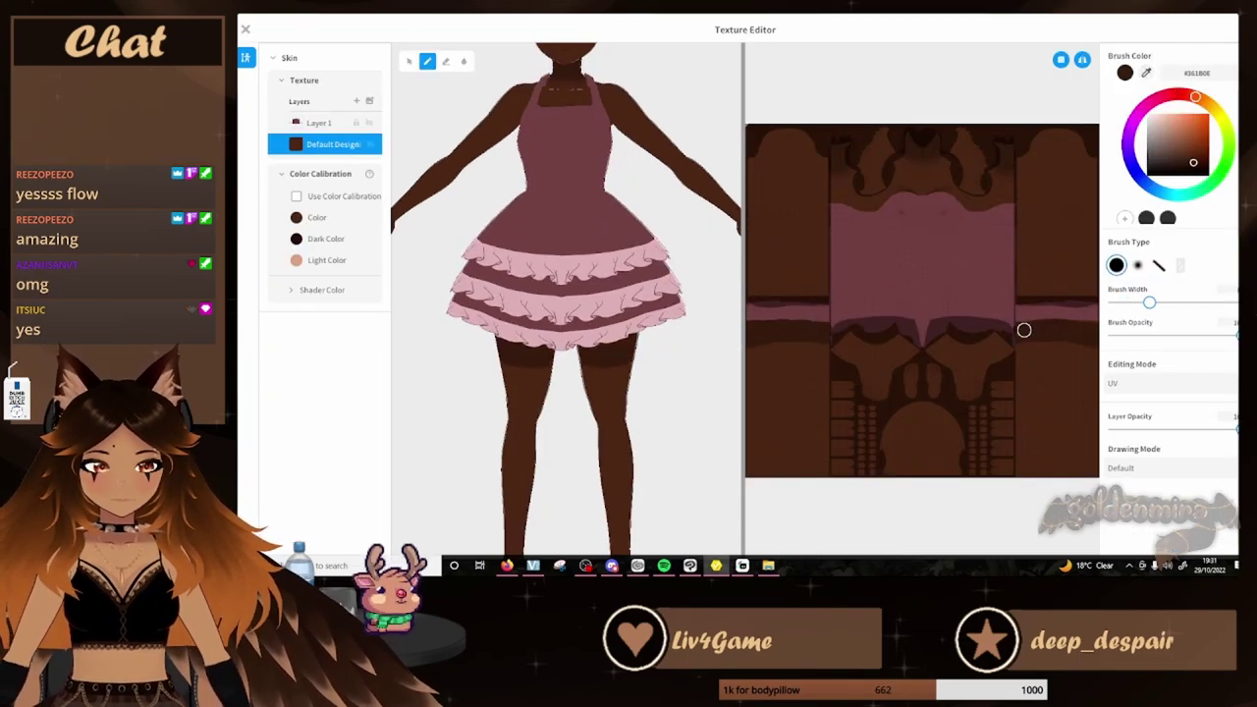
{"action": "right_click_drag", "start_coordinate": [510, 295], "coordinate": [418, 289]}
{"action": "scroll", "coordinate": [432, 288], "scroll_direction": "down", "scroll_amount": 2}
Switch to Clip Studio Paint and open the brown skin texture image
{"action": "left_click", "coordinate": [691, 566]}
{"action": "key", "text": "ctrl+o"}
{"action": "double_click", "coordinate": [1215, 86]}
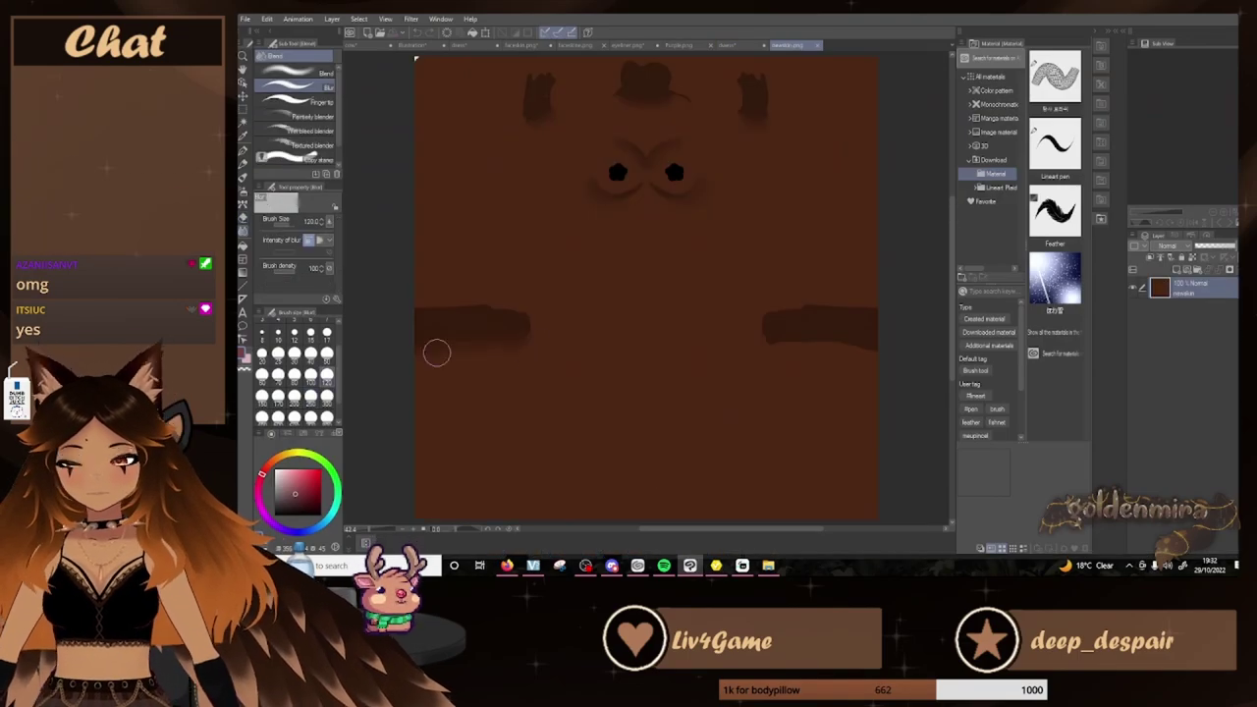
Return to VRoid Studio and close the texture editor, overwriting the existing body item
{"action": "left_click", "coordinate": [716, 566]}
{"action": "scroll", "coordinate": [647, 285], "scroll_direction": "down", "scroll_amount": 3}
{"action": "left_click", "coordinate": [246, 29]}
{"action": "left_click", "coordinate": [755, 345]}
Switch to Firefox and download Alt_outfit_2_fishnets.png from the Vroid Cute Alt Outfit page on BOOTH
{"action": "left_click", "coordinate": [506, 566]}
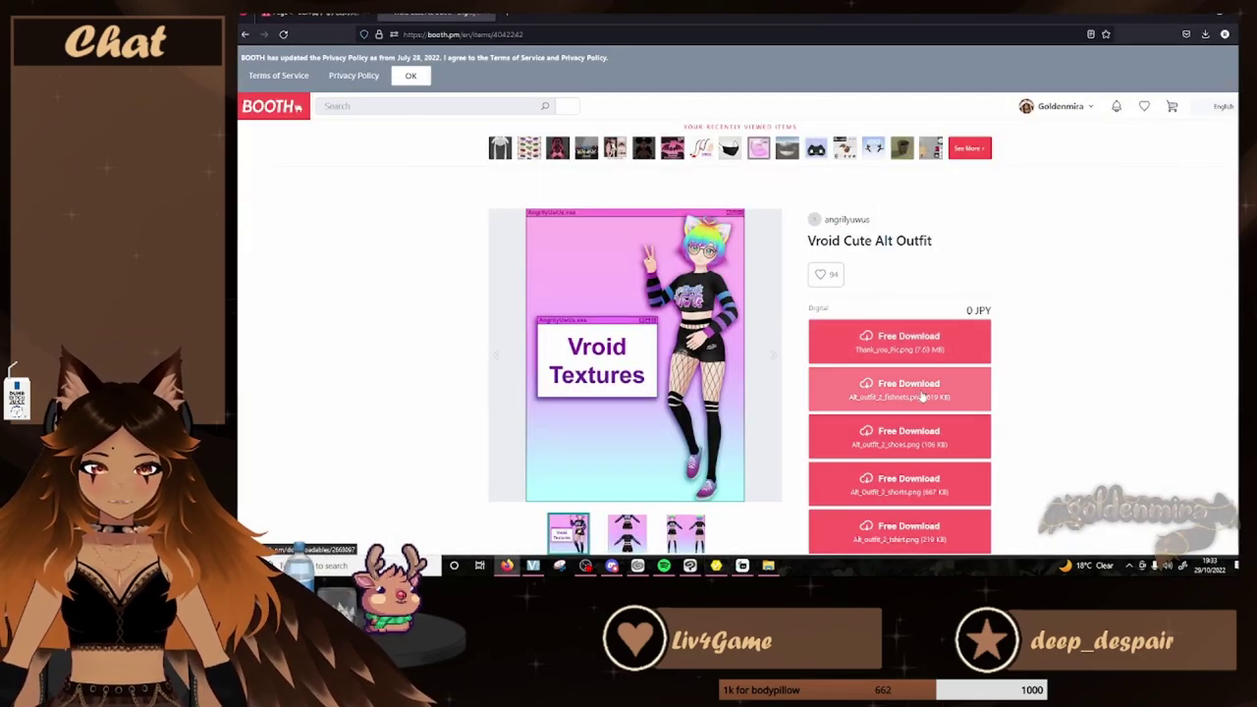
{"action": "scroll", "coordinate": [921, 398], "scroll_direction": "down", "scroll_amount": 2}
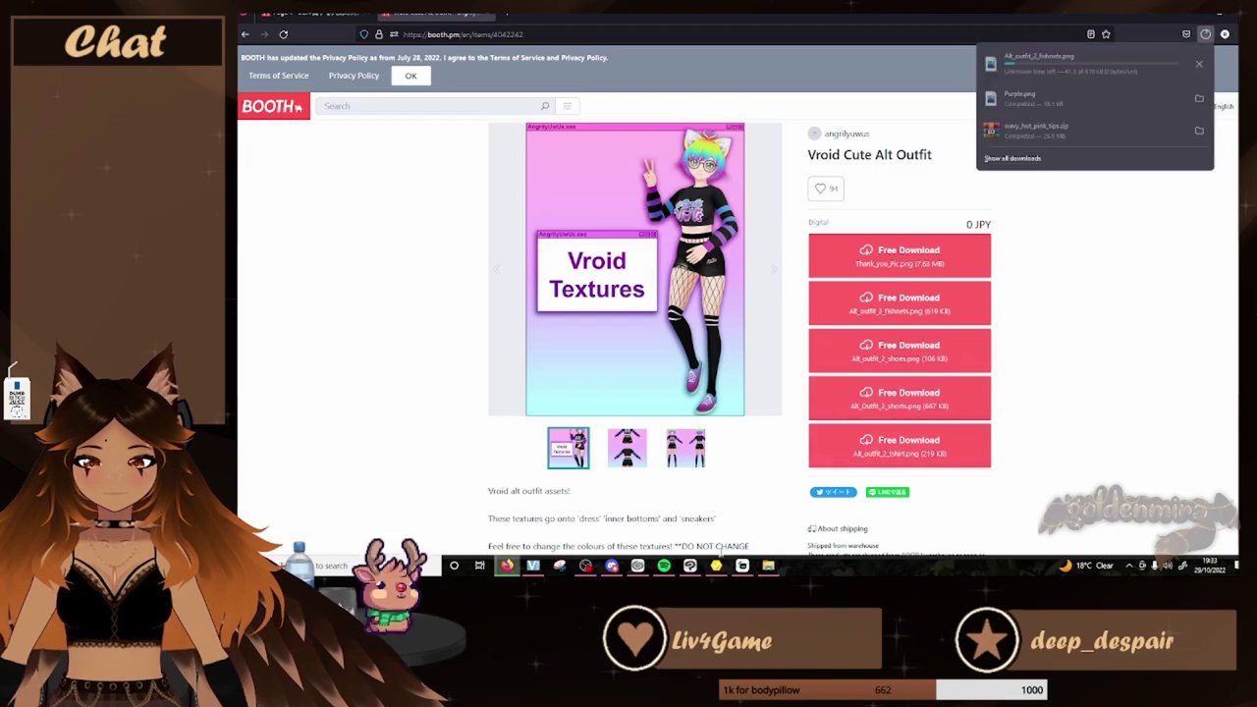
{"action": "left_click", "coordinate": [637, 566]}
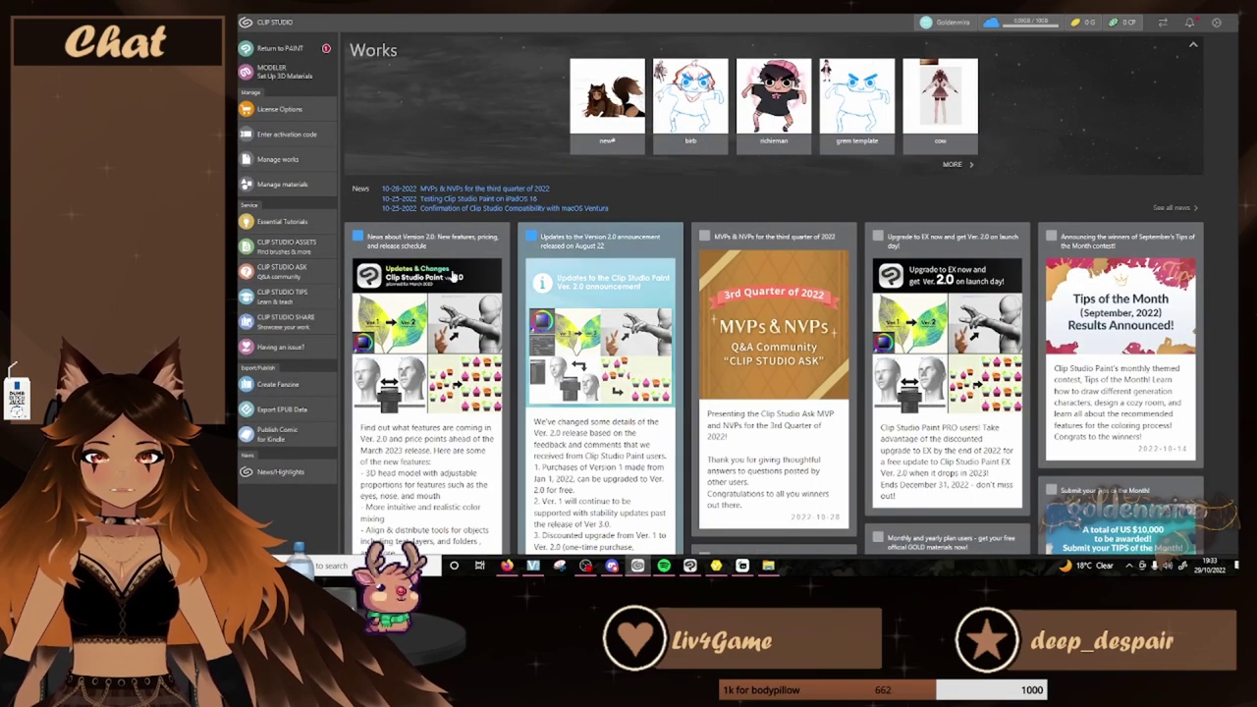
Read the usage terms in the Vroid Cute Alt Outfit description on BOOTH
{"action": "left_click", "coordinate": [506, 565]}
{"action": "scroll", "coordinate": [571, 518], "scroll_direction": "down", "scroll_amount": 2}
{"action": "left_click_drag", "start_coordinate": [528, 437], "coordinate": [669, 437]}
{"action": "left_click", "coordinate": [701, 479]}
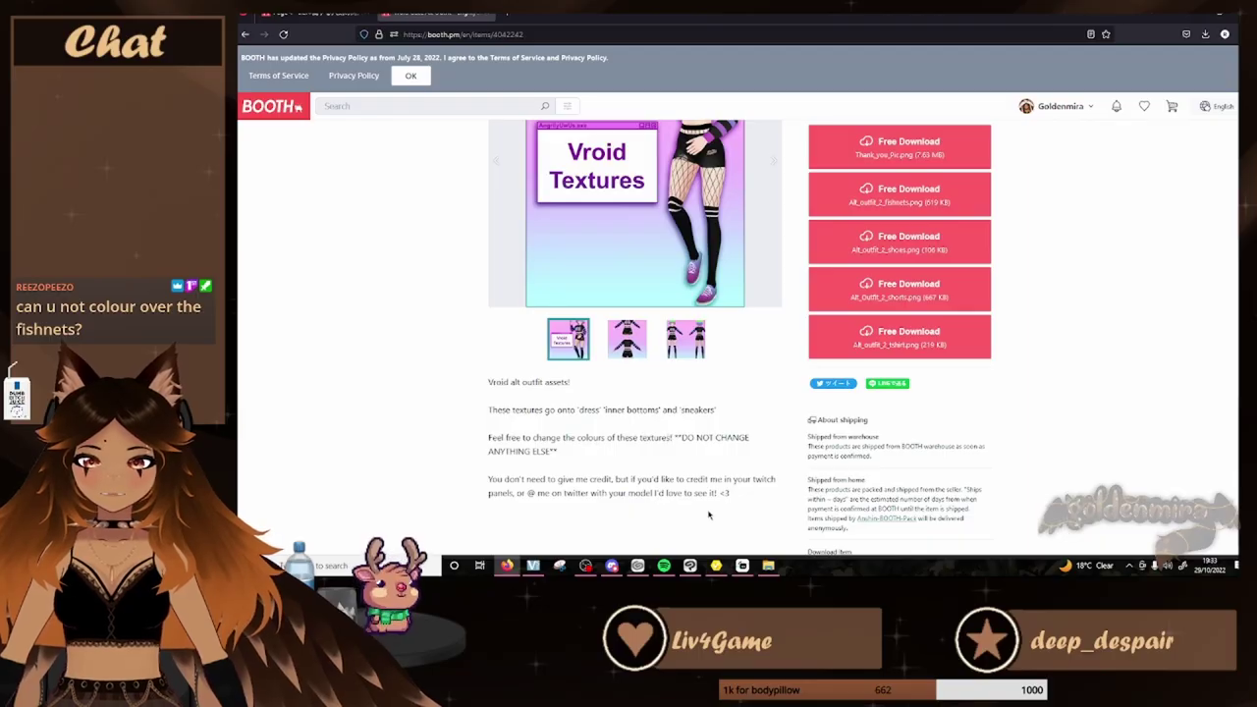
Switch to VRoid Studio and save the body texture with fishnets and two-tone stockings as a new item
{"action": "left_click", "coordinate": [720, 563]}
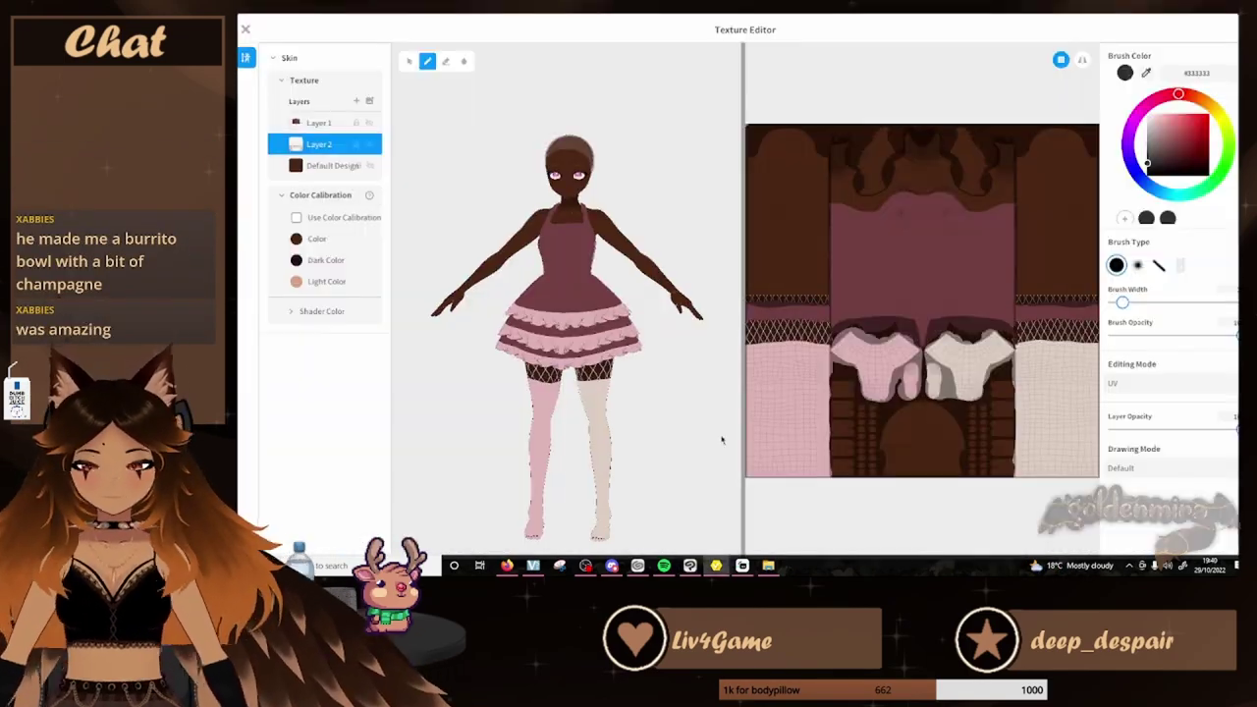
{"action": "left_click", "coordinate": [245, 29]}
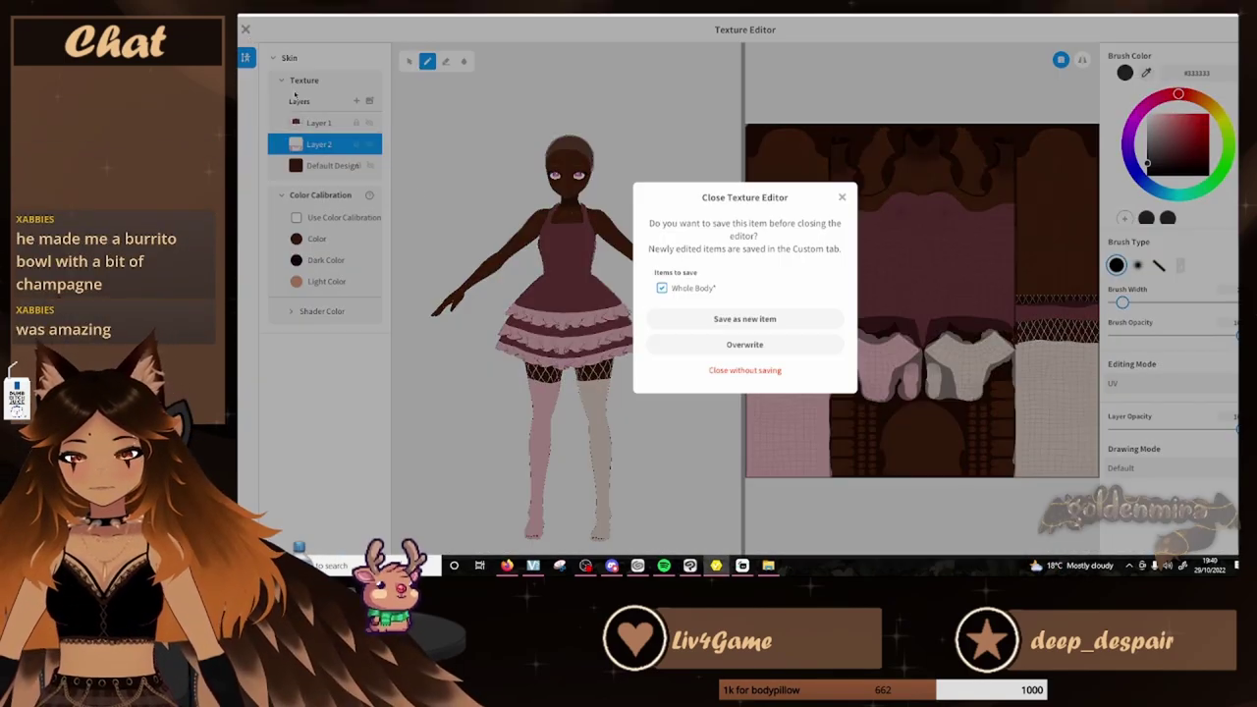
{"action": "left_click", "coordinate": [727, 319]}
Switch to Clip Studio Paint and compare the outfit with the full-body character reference drawing
{"action": "left_click", "coordinate": [689, 565]}
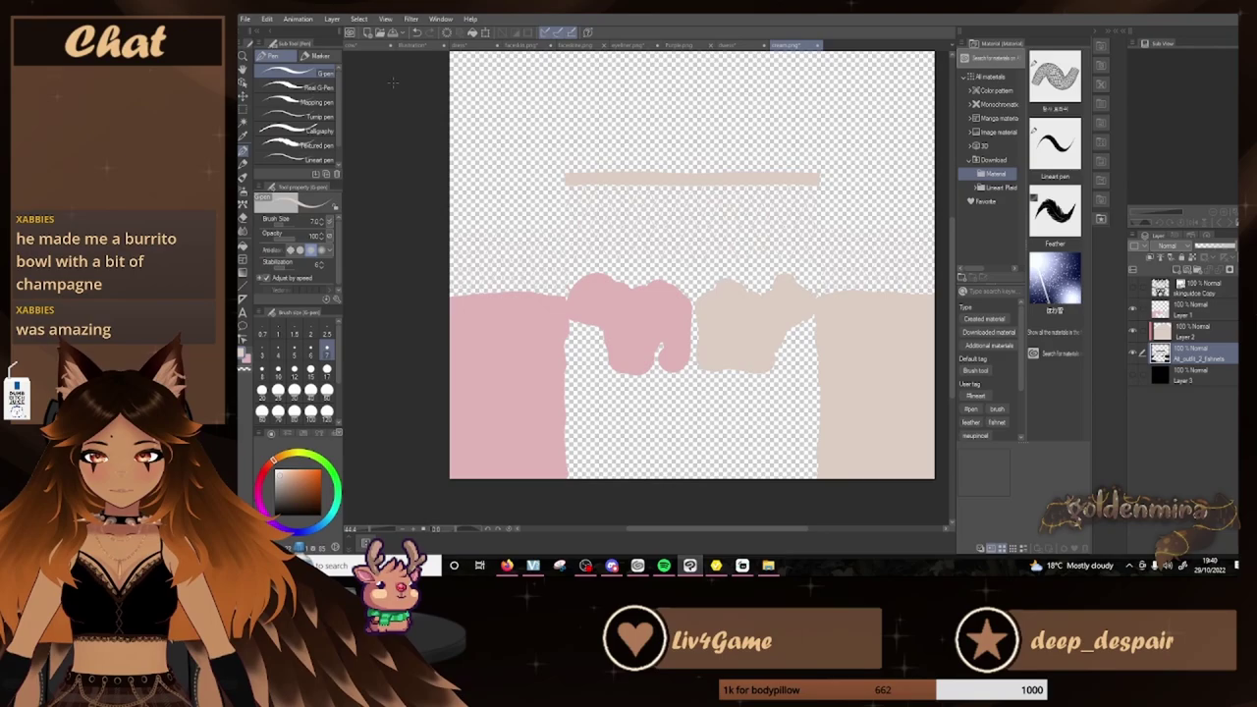
{"action": "left_click", "coordinate": [363, 46]}
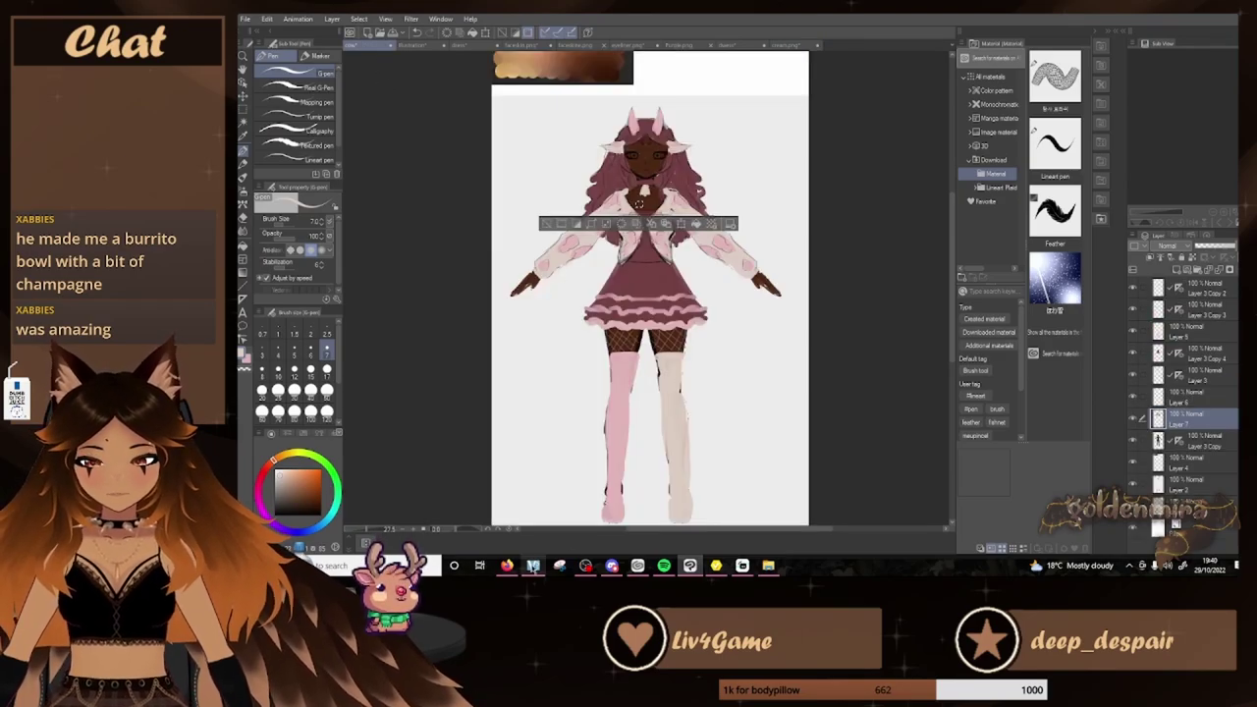
{"action": "left_click", "coordinate": [506, 567]}
Return to VRoid Studio and put the pink ankle-strap preset shoes on the character
{"action": "left_click", "coordinate": [716, 566]}
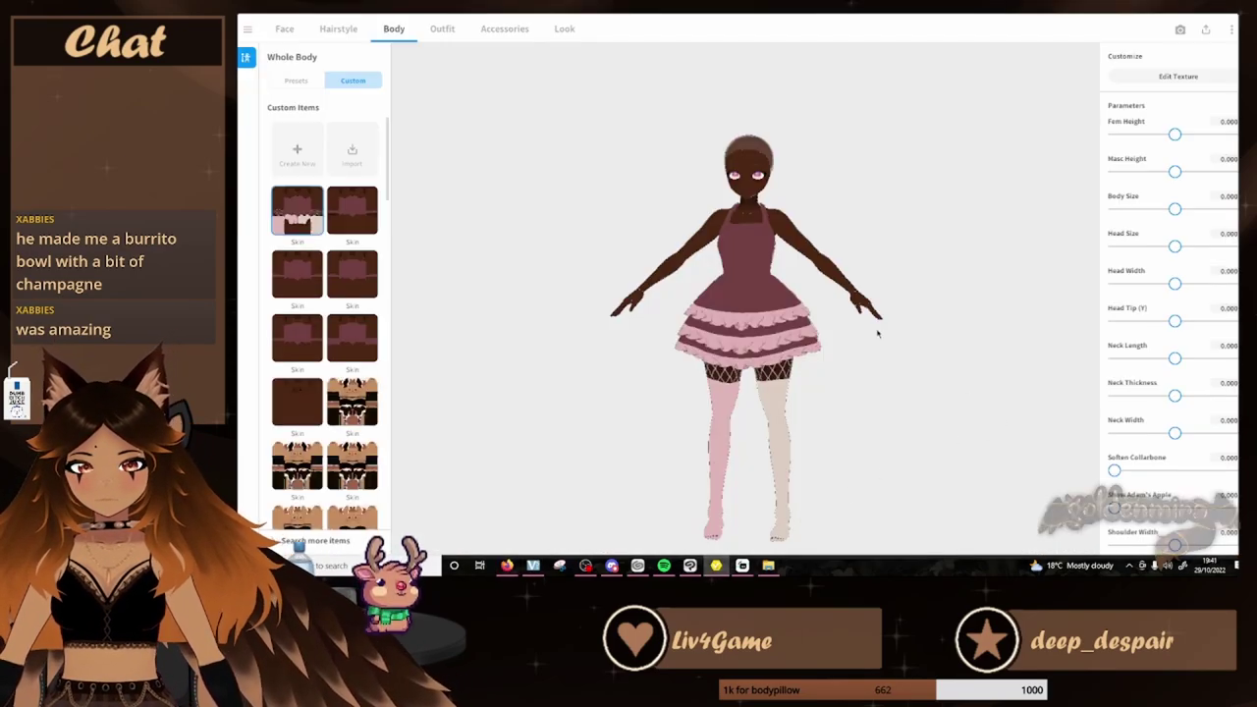
{"action": "left_click", "coordinate": [444, 28]}
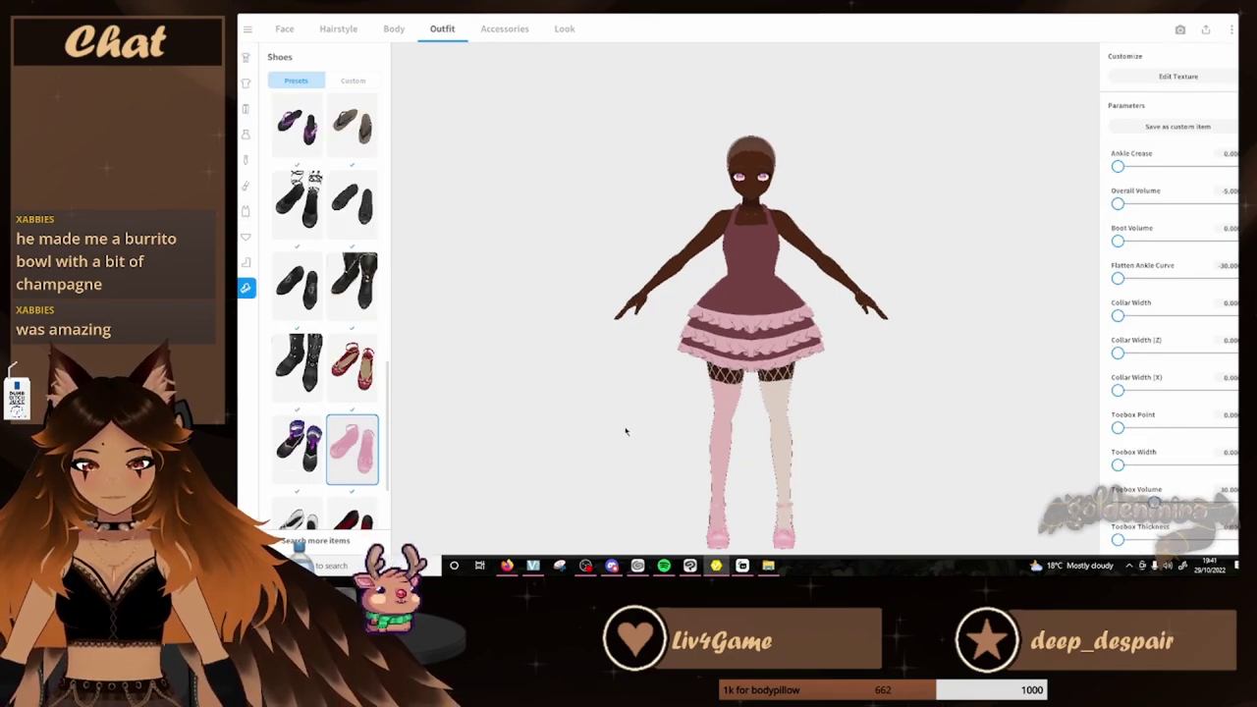
{"action": "scroll", "coordinate": [385, 393], "scroll_direction": "down", "scroll_amount": 2}
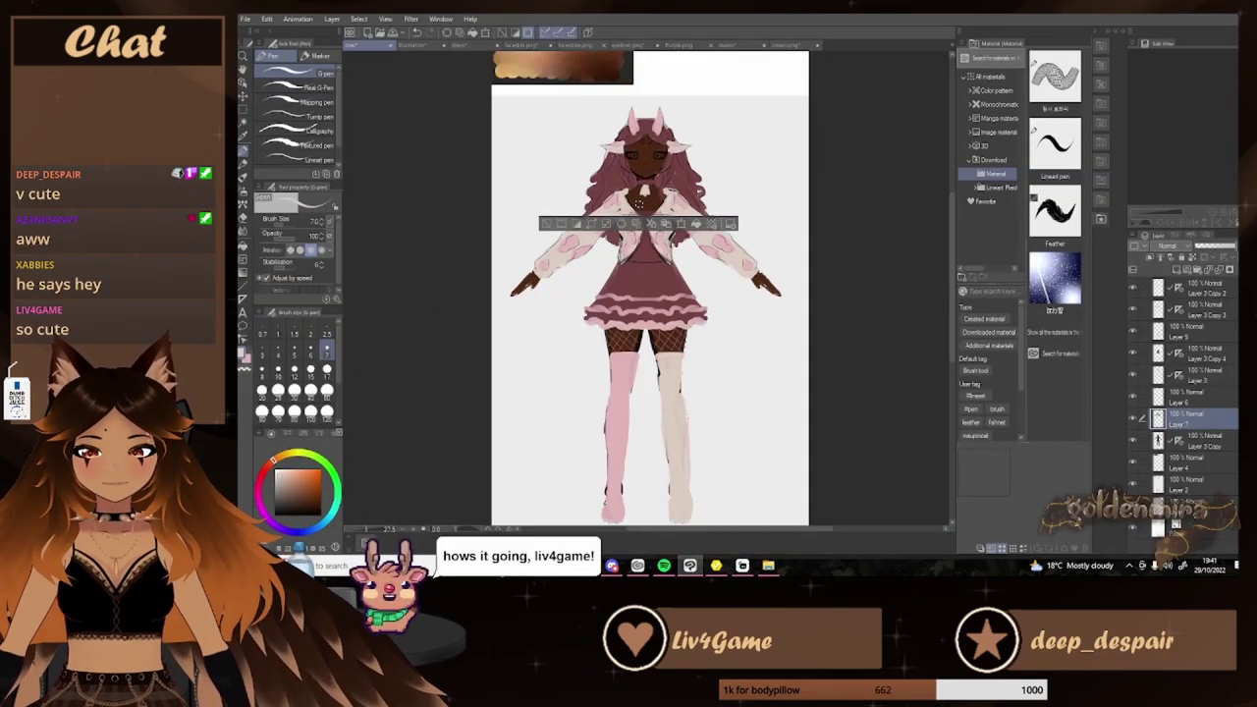
Switch to Firefox and search BOOTH for "cow bell"
{"action": "left_click", "coordinate": [585, 565]}
{"action": "left_click", "coordinate": [391, 106]}
{"action": "type", "text": "cow bell"}
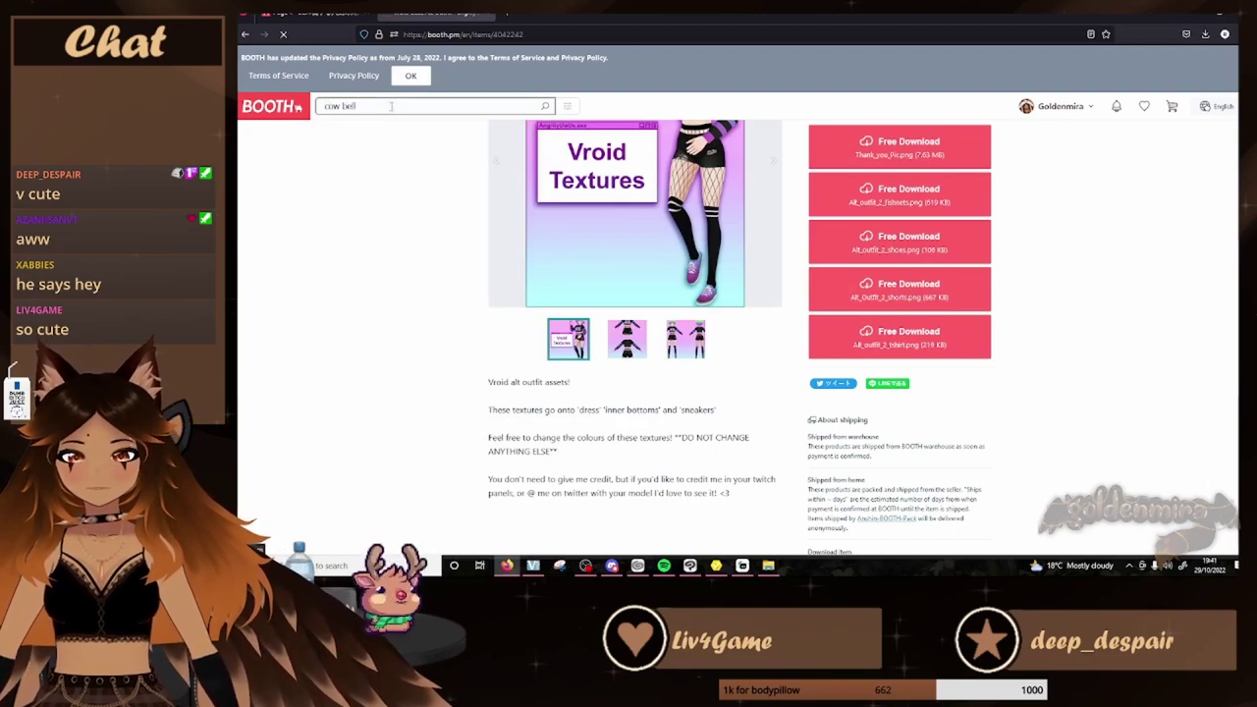
{"action": "key", "text": "Return"}
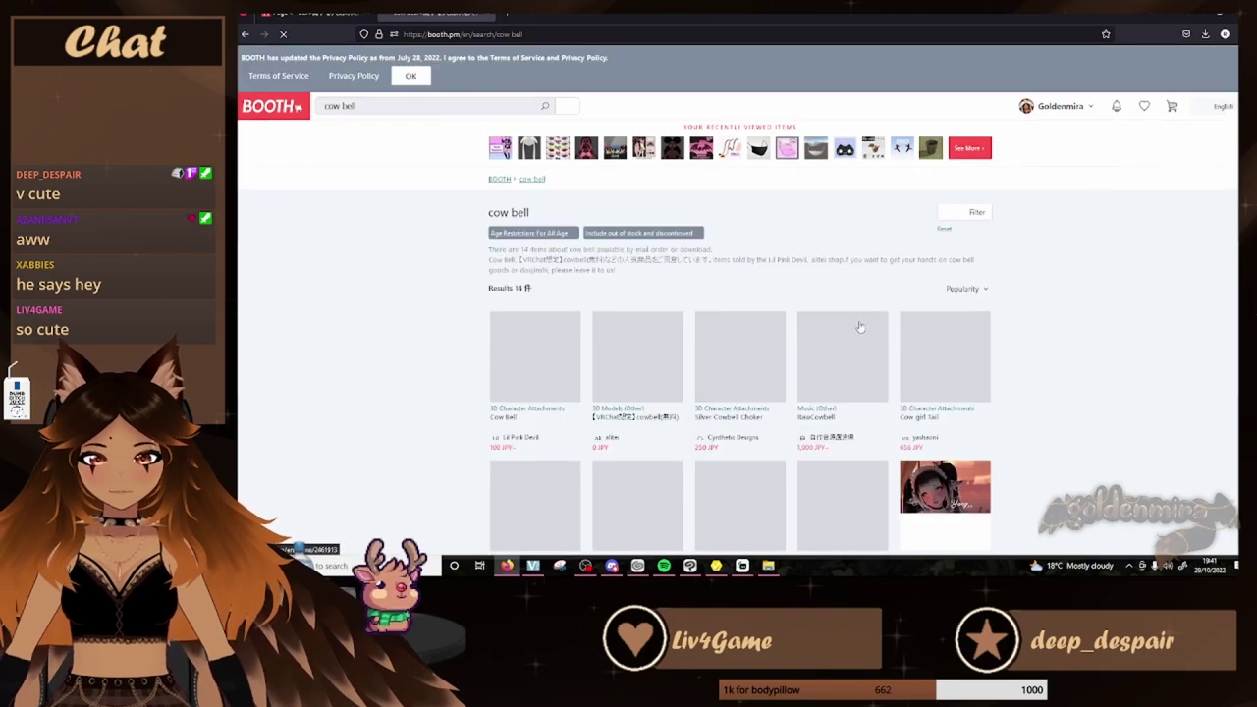
{"action": "scroll", "coordinate": [747, 304], "scroll_direction": "down", "scroll_amount": 1}
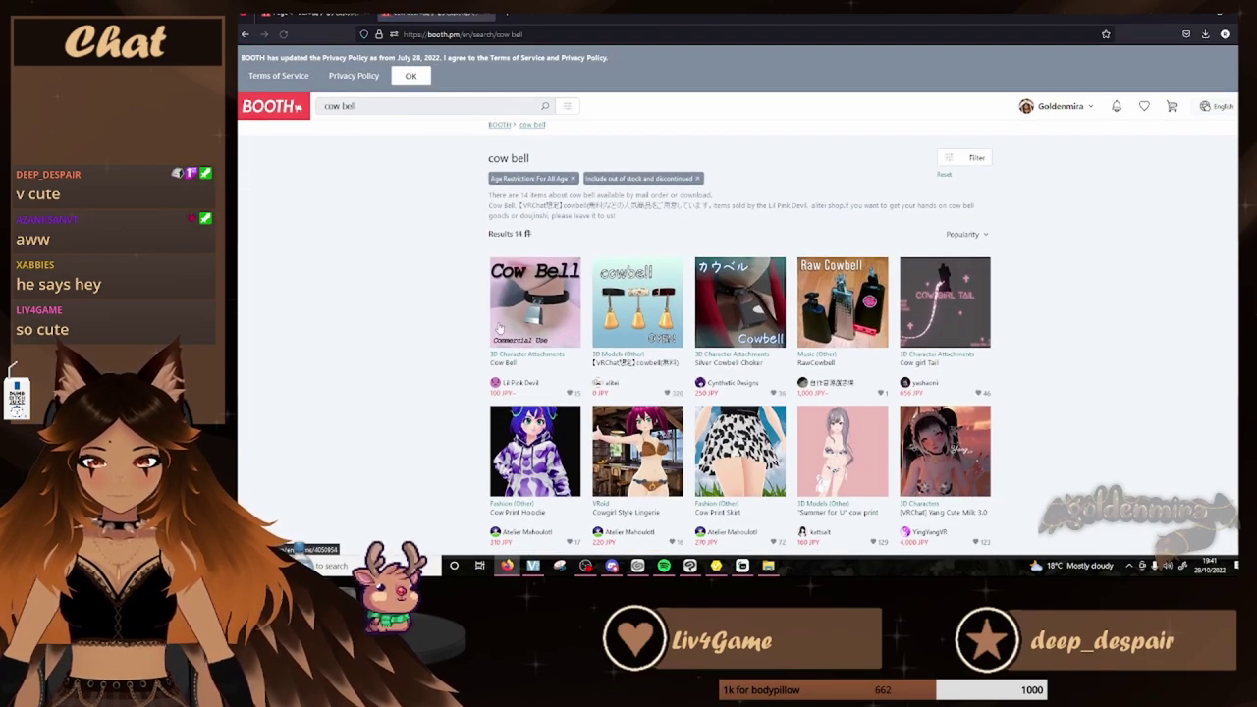
Filter the cow bell results to a maximum price of ¥0 and view the free cowbell item's page
{"action": "left_click", "coordinate": [969, 159]}
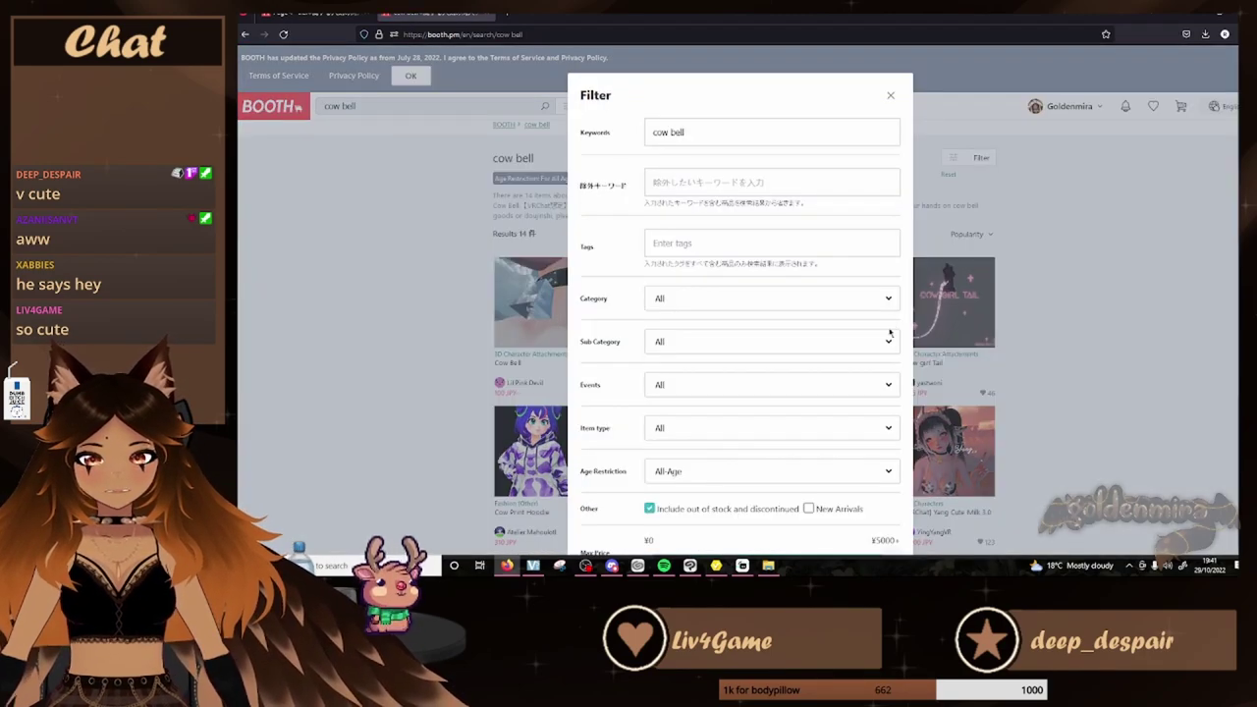
{"action": "scroll", "coordinate": [839, 477], "scroll_direction": "down", "scroll_amount": 1}
{"action": "left_click_drag", "start_coordinate": [818, 450], "coordinate": [643, 454]}
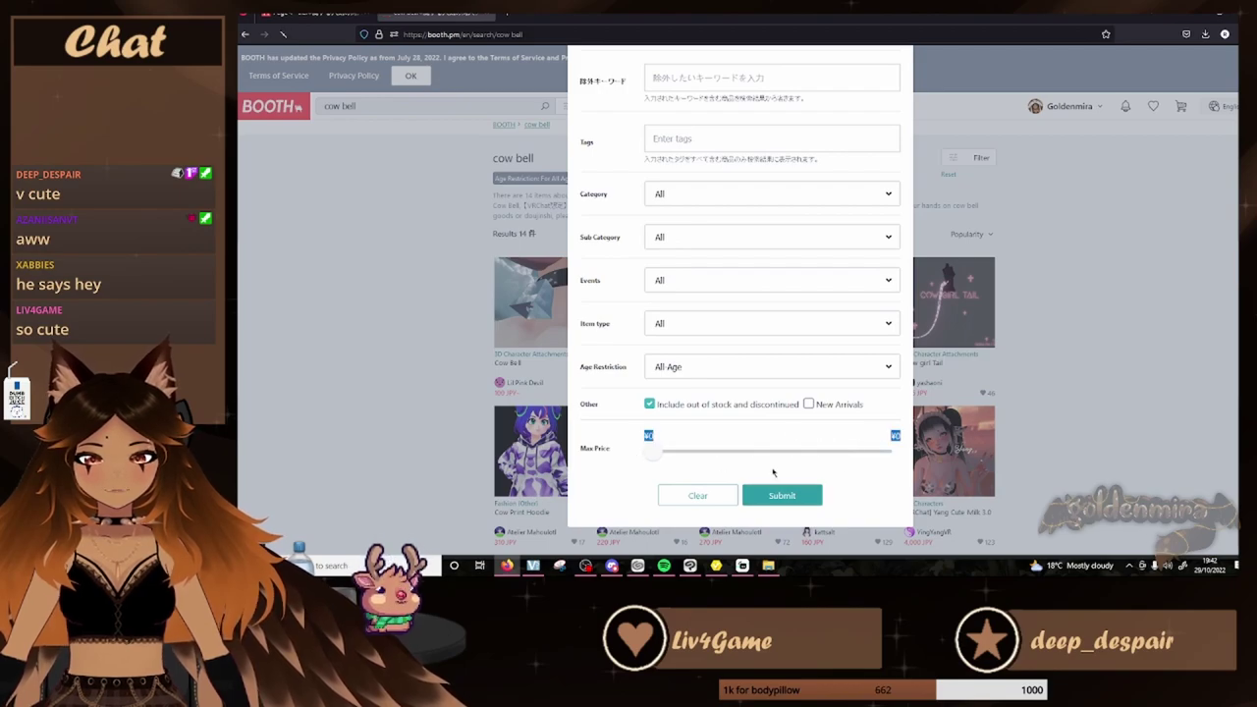
{"action": "key", "text": "Return"}
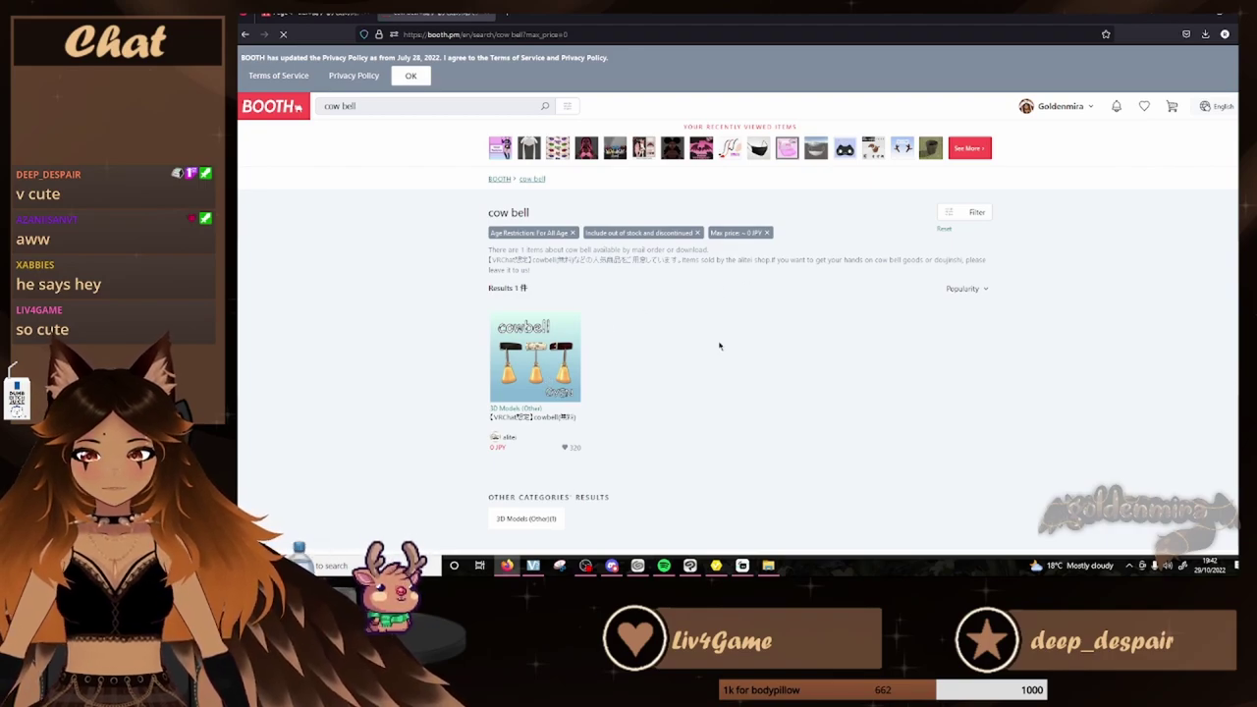
{"action": "scroll", "coordinate": [535, 403], "scroll_direction": "down", "scroll_amount": 5}
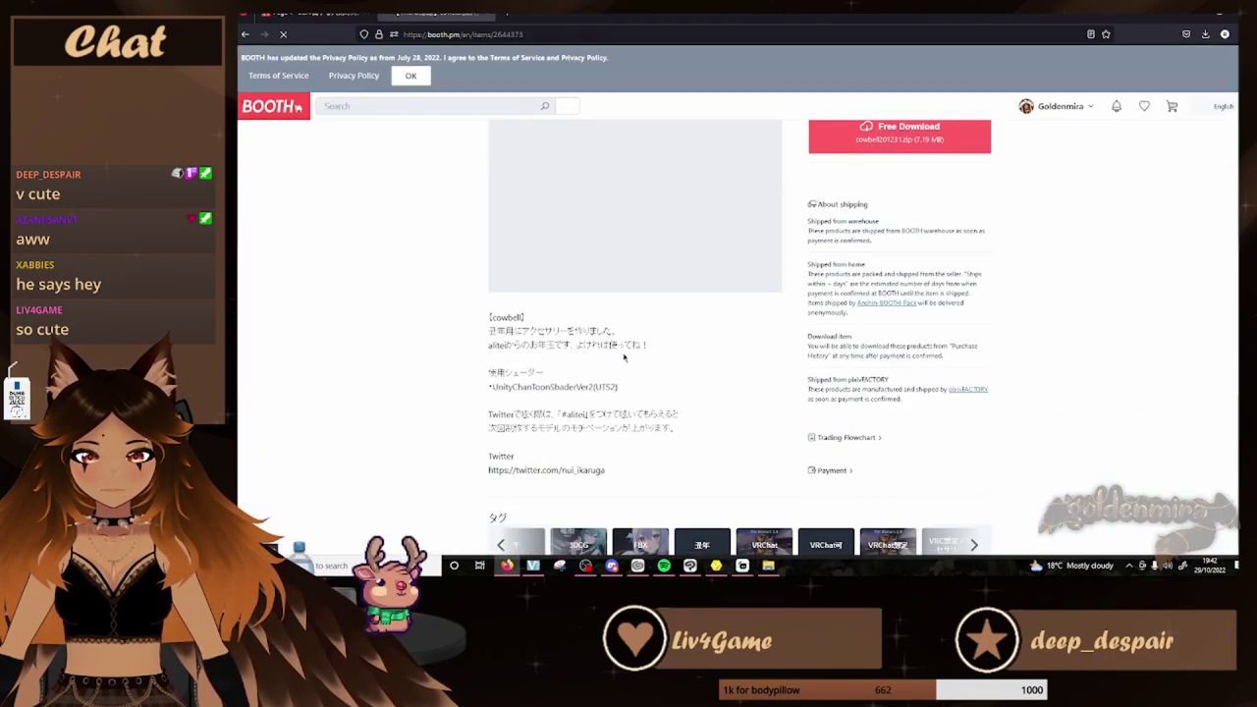
{"action": "scroll", "coordinate": [685, 408], "scroll_direction": "up", "scroll_amount": 3}
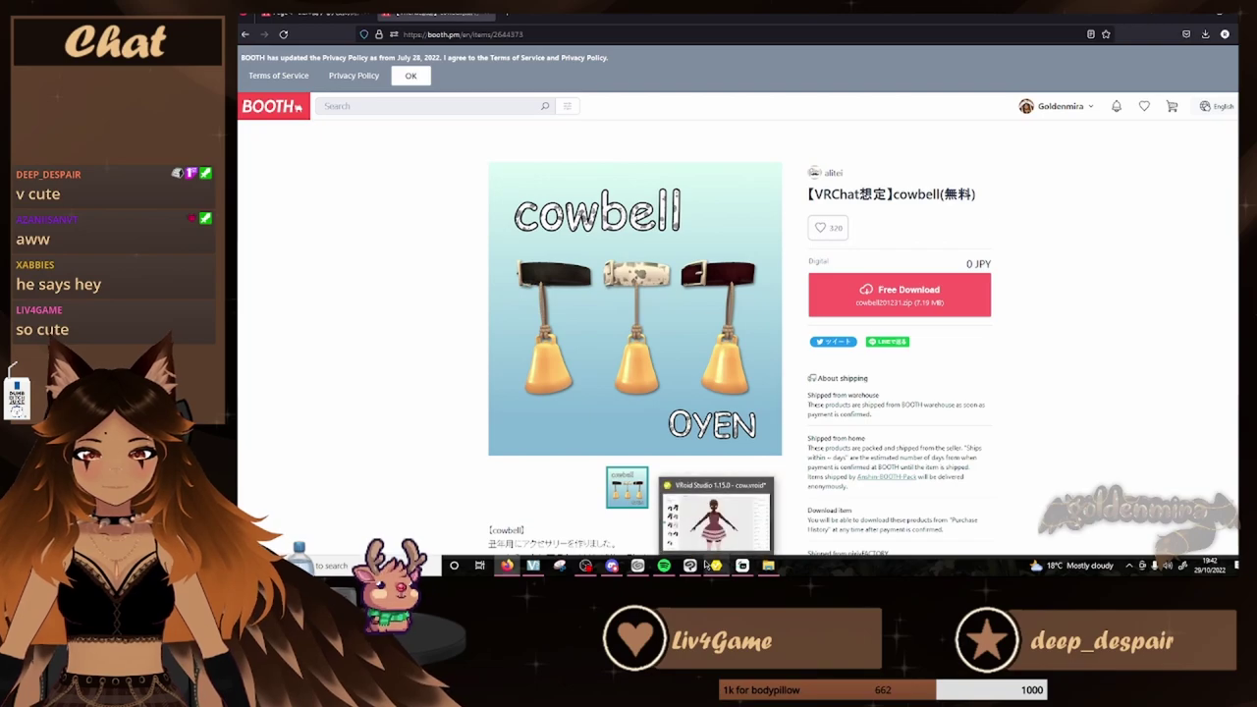
Return to VRoid Studio and create a new custom top from the Knit template
{"action": "left_click", "coordinate": [711, 565]}
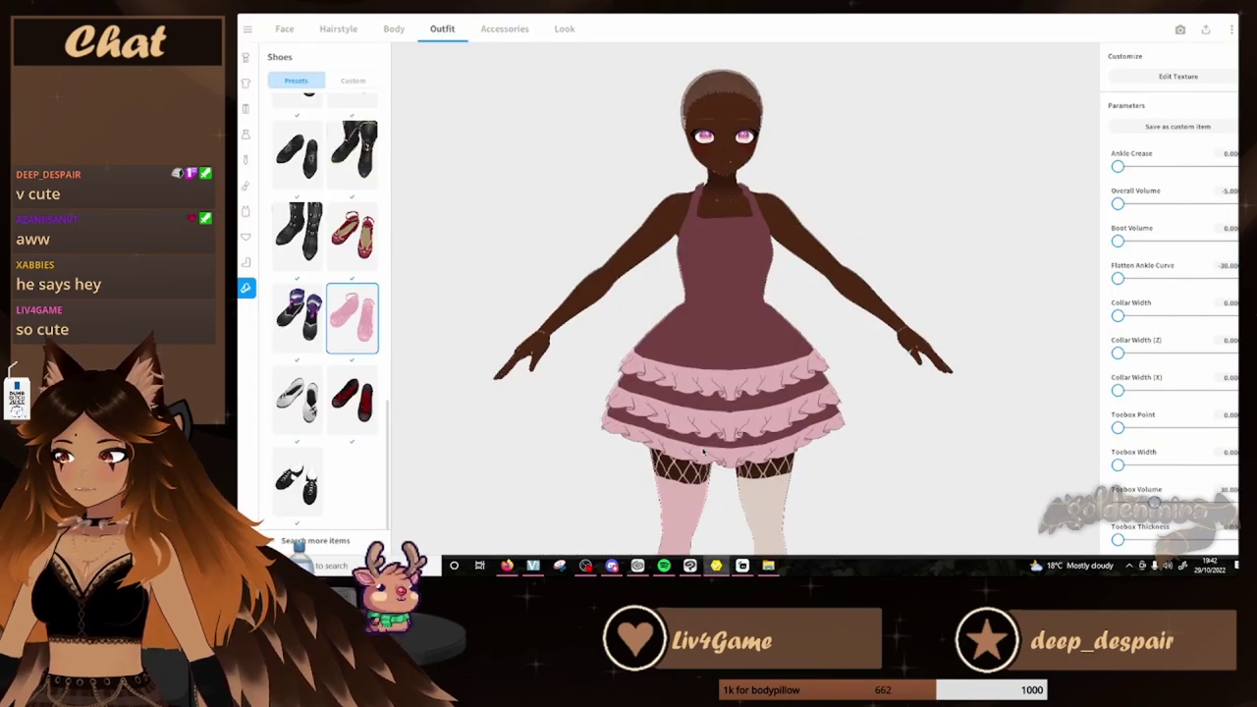
{"action": "scroll", "coordinate": [738, 287], "scroll_direction": "up", "scroll_amount": 1}
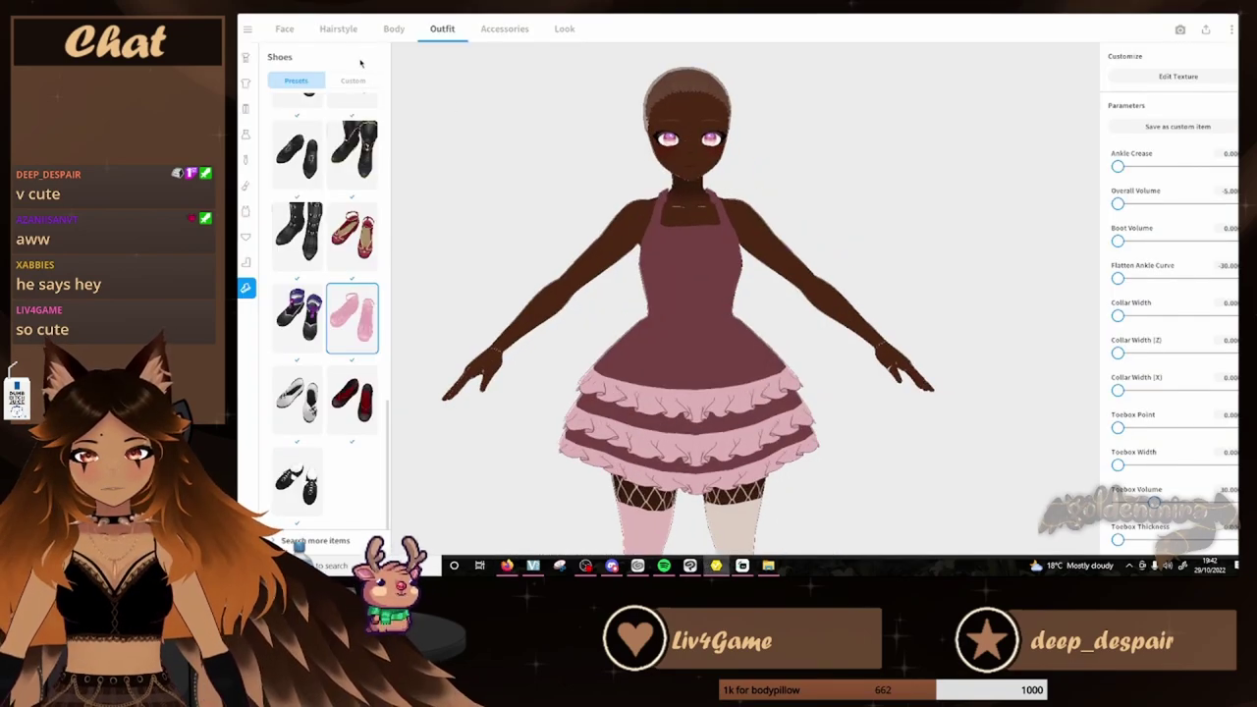
{"action": "left_click", "coordinate": [245, 85]}
{"action": "scroll", "coordinate": [350, 255], "scroll_direction": "up", "scroll_amount": 2}
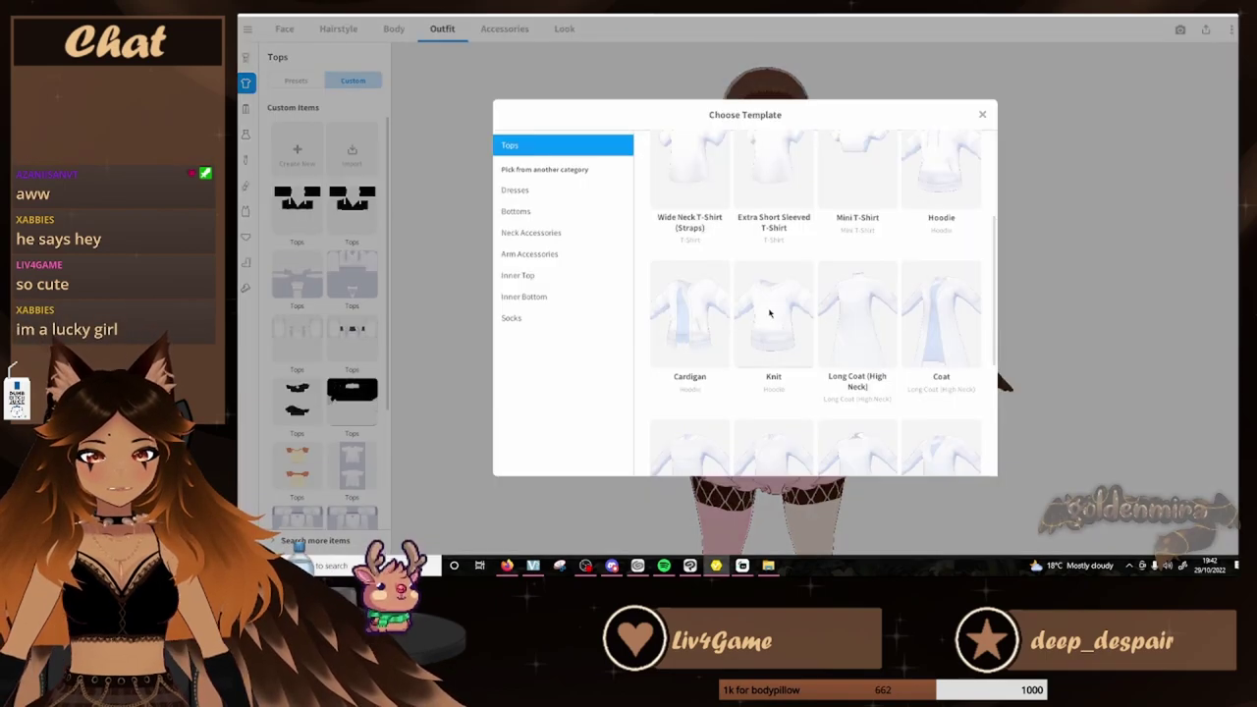
{"action": "left_click", "coordinate": [783, 293]}
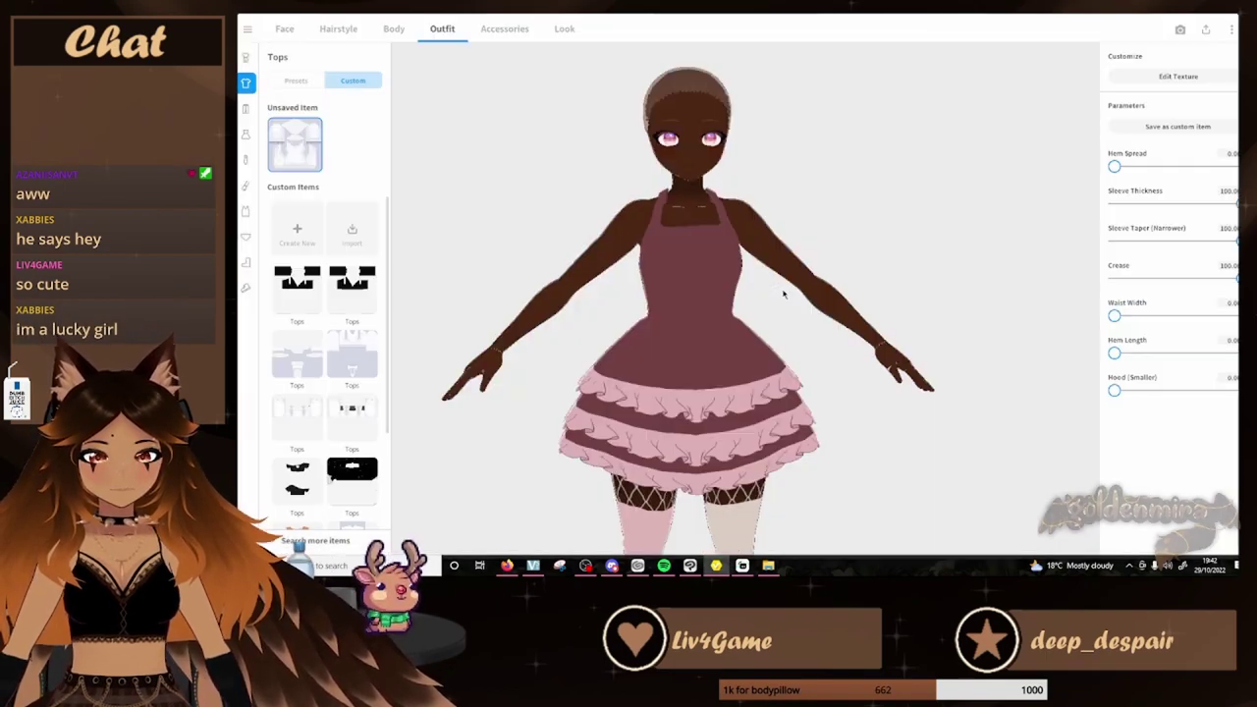
Check the white top's skin mask and outfit texture, and overwrite the item on closing the texture editor
{"action": "left_click", "coordinate": [331, 56]}
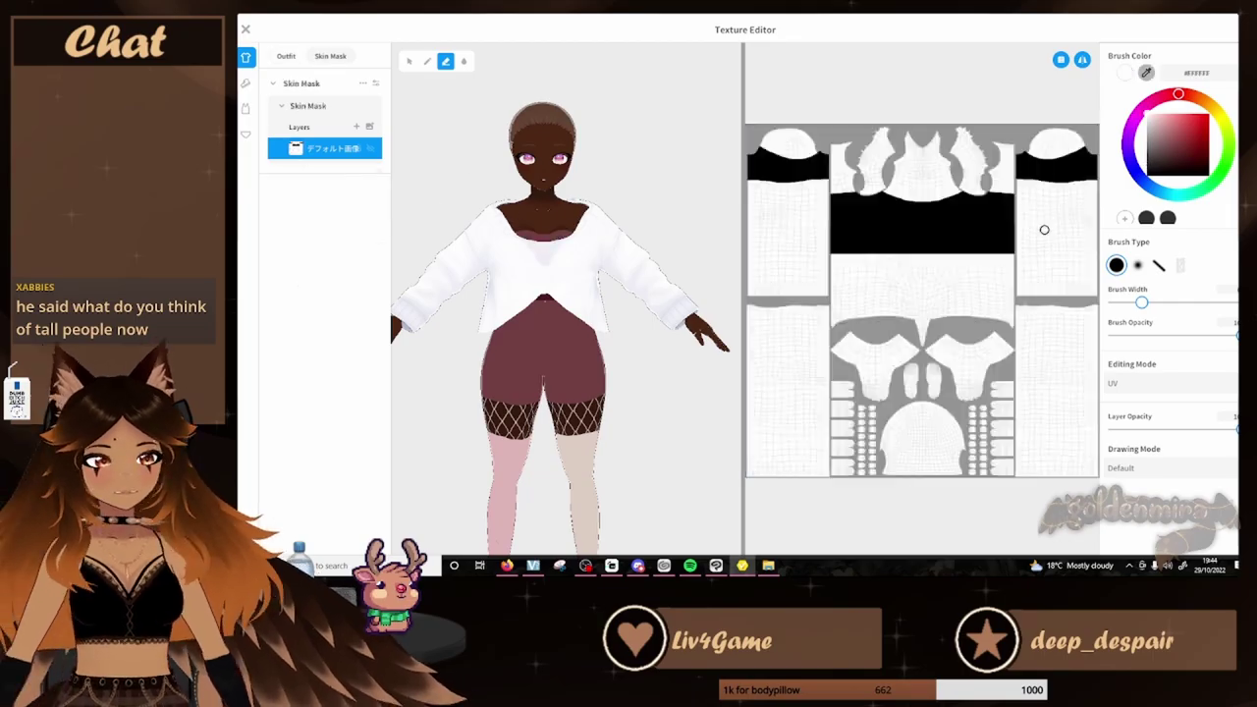
{"action": "left_click", "coordinate": [286, 56]}
{"action": "scroll", "coordinate": [861, 321], "scroll_direction": "up", "scroll_amount": 4}
{"action": "scroll", "coordinate": [861, 321], "scroll_direction": "down", "scroll_amount": 3}
{"action": "mouse_move", "coordinate": [550, 336]}
{"action": "right_mouse_down"}
{"action": "mouse_move", "coordinate": [656, 336]}
{"action": "mouse_move", "coordinate": [606, 286]}
{"action": "mouse_move", "coordinate": [550, 295]}
{"action": "right_mouse_up"}
{"action": "left_click", "coordinate": [246, 30]}
{"action": "left_click", "coordinate": [729, 347]}
Adjust a shape parameter of the outfit item and overwrite the item from the texture editor
{"action": "left_click", "coordinate": [1145, 78]}
{"action": "left_click", "coordinate": [245, 29]}
{"action": "left_click", "coordinate": [729, 346]}
{"action": "left_click_drag", "start_coordinate": [1118, 348], "coordinate": [1143, 350]}
{"action": "left_click", "coordinate": [1177, 76]}
{"action": "left_click", "coordinate": [246, 29]}
{"action": "left_click", "coordinate": [729, 347]}
{"action": "mouse_move", "coordinate": [636, 295]}
{"action": "right_mouse_down"}
{"action": "mouse_move", "coordinate": [864, 394]}
{"action": "mouse_move", "coordinate": [785, 212]}
{"action": "right_mouse_up"}
{"action": "scroll", "coordinate": [1169, 344], "scroll_direction": "down", "scroll_amount": 5}
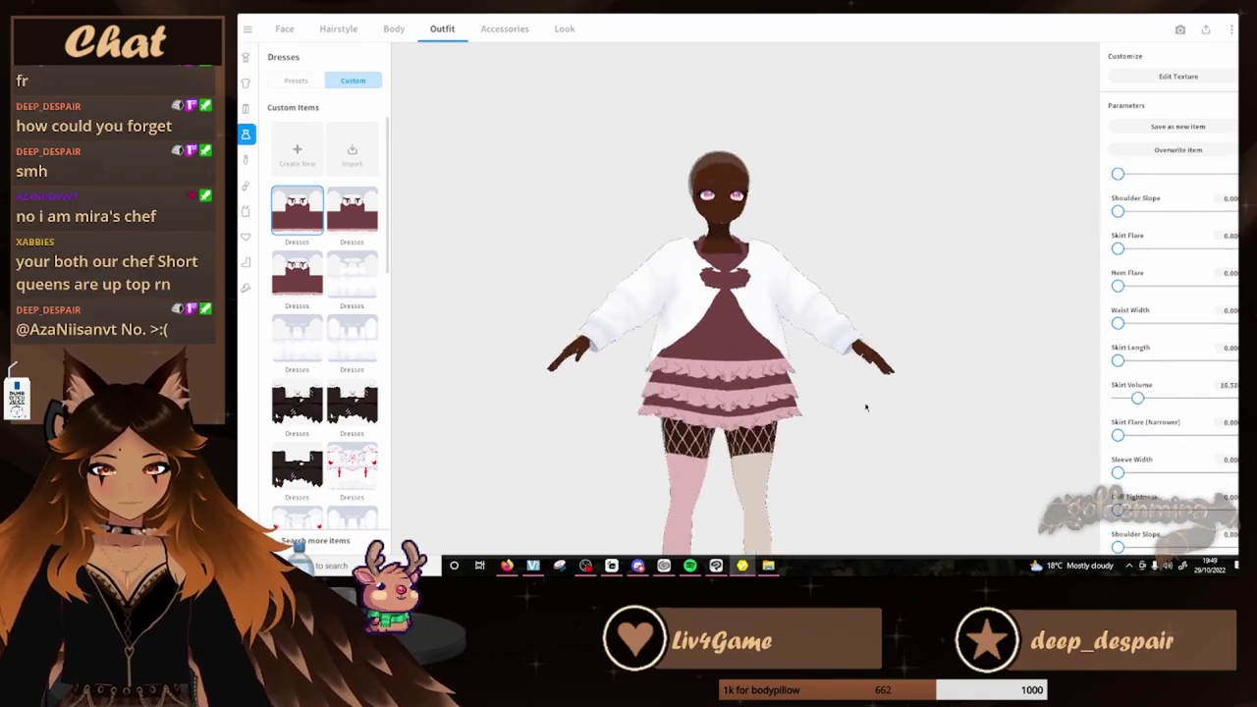
Reopen the dress texture with a larger brush width and overwrite the dress item on closing
{"action": "left_click", "coordinate": [1178, 77]}
{"action": "left_click_drag", "start_coordinate": [1122, 301], "coordinate": [1159, 301]}
{"action": "scroll", "coordinate": [658, 285], "scroll_direction": "up", "scroll_amount": 2}
{"action": "left_click", "coordinate": [245, 29]}
{"action": "left_click", "coordinate": [729, 347]}
Adjust the dress's shape parameters to make its skirt fuller
{"action": "scroll", "coordinate": [1168, 393], "scroll_direction": "down", "scroll_amount": 5}
{"action": "left_click_drag", "start_coordinate": [1117, 428], "coordinate": [1227, 439]}
{"action": "scroll", "coordinate": [1162, 401], "scroll_direction": "down", "scroll_amount": 5}
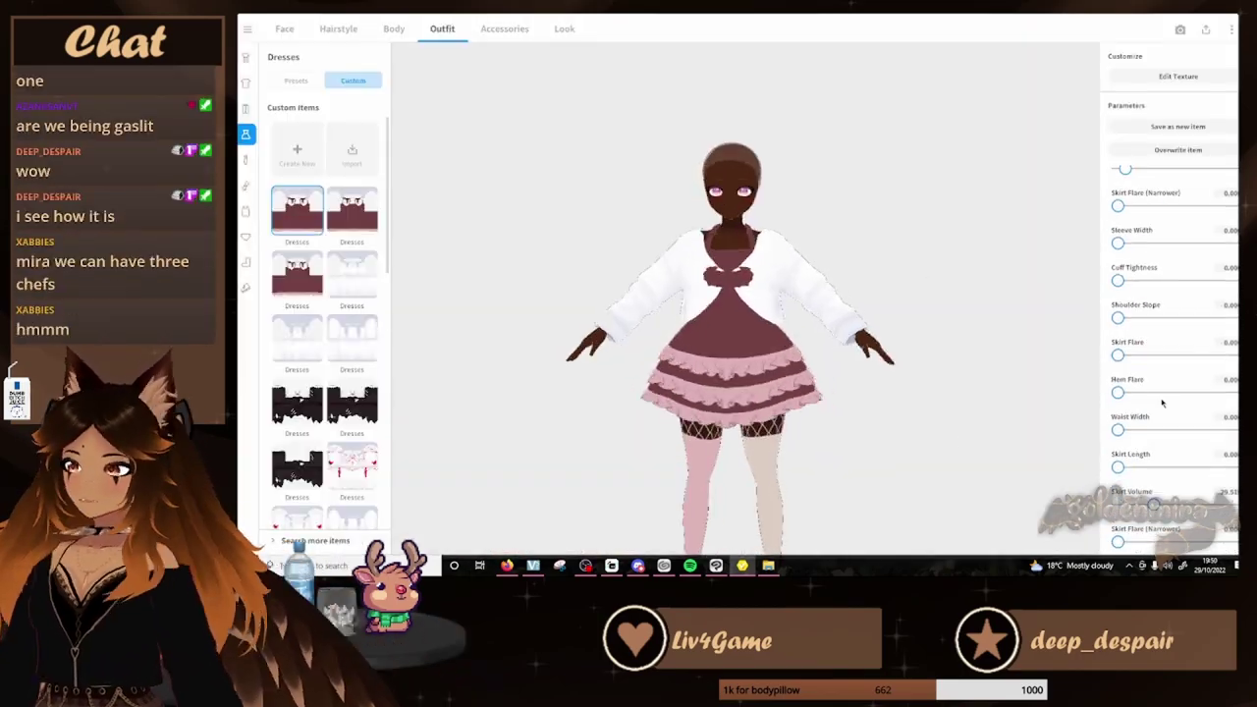
Erase the upper bodice and bow from the dress texture with a wide eraser, and overwrite the dress item
{"action": "left_click", "coordinate": [1177, 76]}
{"action": "left_click", "coordinate": [445, 61]}
{"action": "left_click_drag", "start_coordinate": [1122, 302], "coordinate": [1153, 301]}
{"action": "left_click_drag", "start_coordinate": [854, 285], "coordinate": [959, 295]}
{"action": "right_click_drag", "start_coordinate": [648, 295], "coordinate": [589, 294]}
{"action": "left_click_drag", "start_coordinate": [959, 295], "coordinate": [833, 300]}
{"action": "left_click", "coordinate": [245, 29]}
{"action": "left_click", "coordinate": [729, 346]}
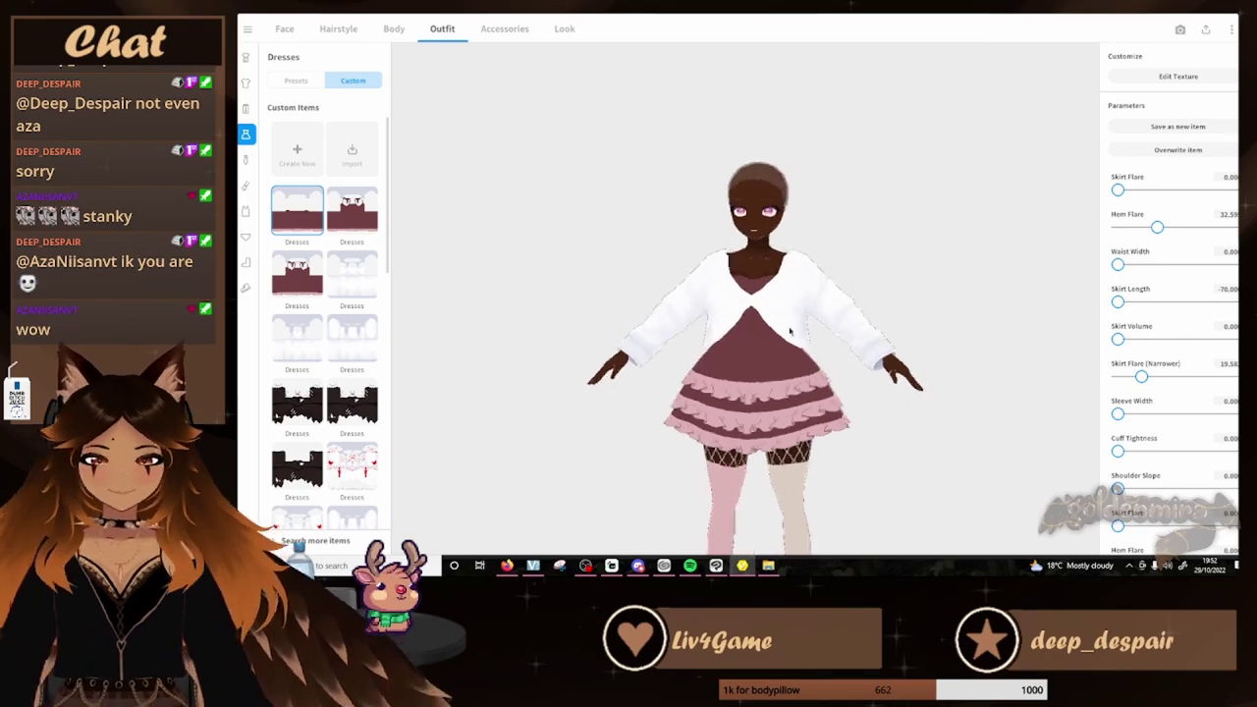
Show the custom Overall Hair items and examine the hair, horns and jacket in the Clip Studio Paint reference drawing
{"action": "left_click", "coordinate": [338, 29]}
{"action": "left_click", "coordinate": [246, 135]}
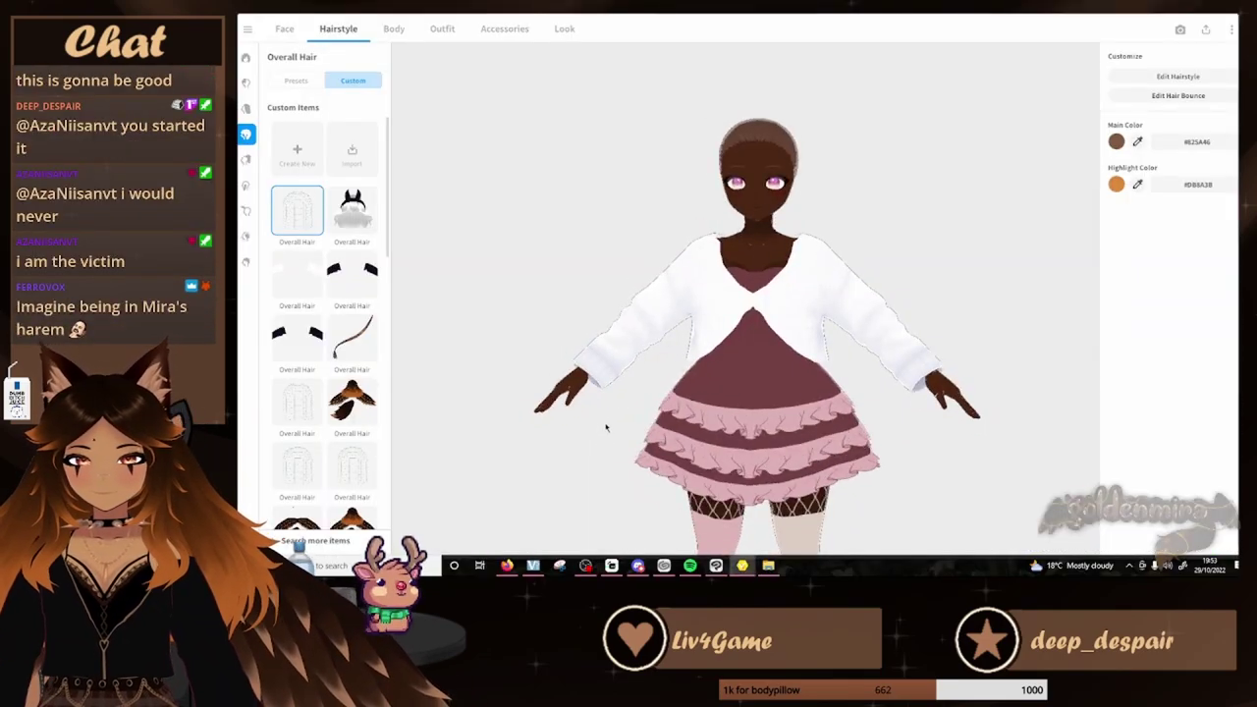
{"action": "left_click", "coordinate": [664, 566]}
{"action": "left_click", "coordinate": [716, 566]}
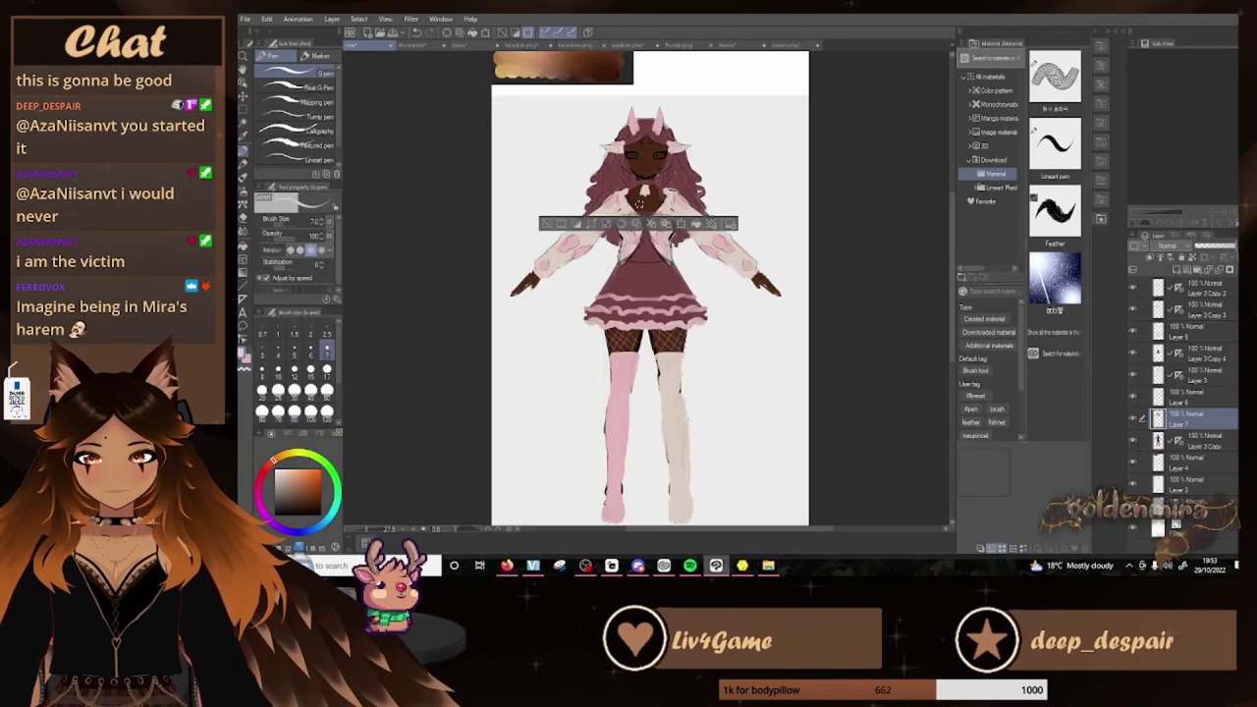
{"action": "scroll", "coordinate": [649, 174], "scroll_direction": "up", "scroll_amount": 5}
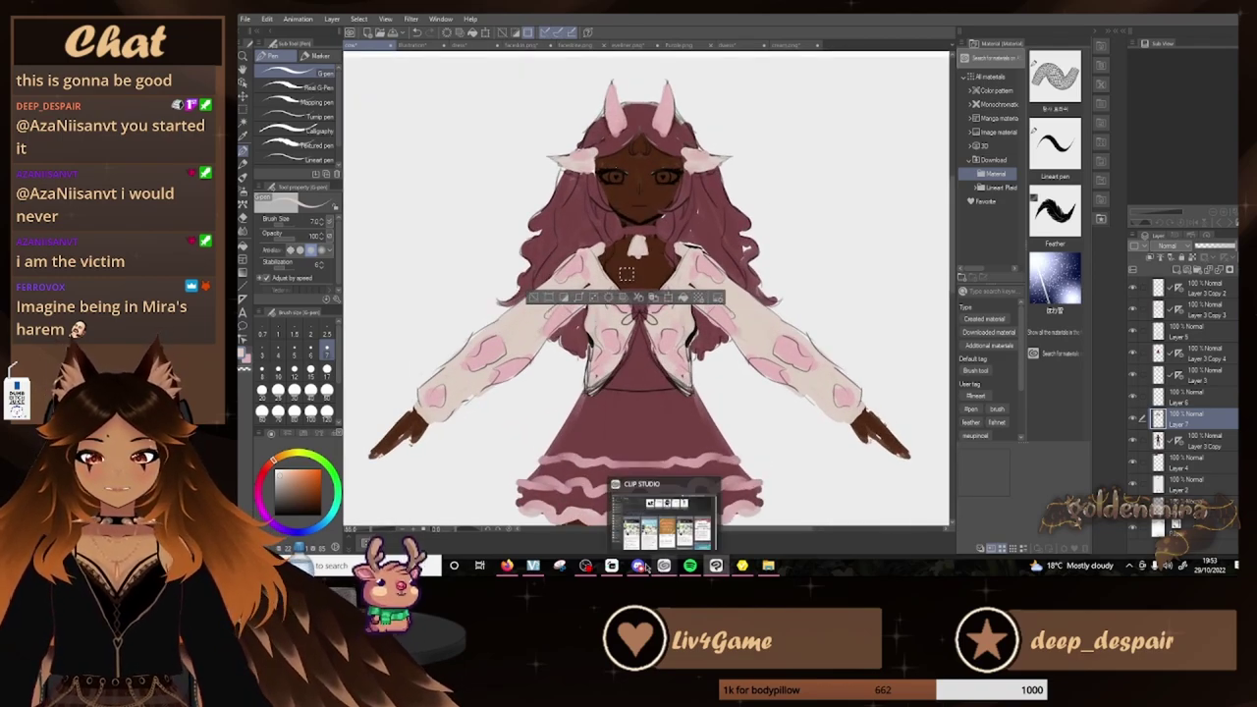
Switch to VRoid Studio and add the Cat Ears accessory to the character
{"action": "left_click", "coordinate": [772, 570]}
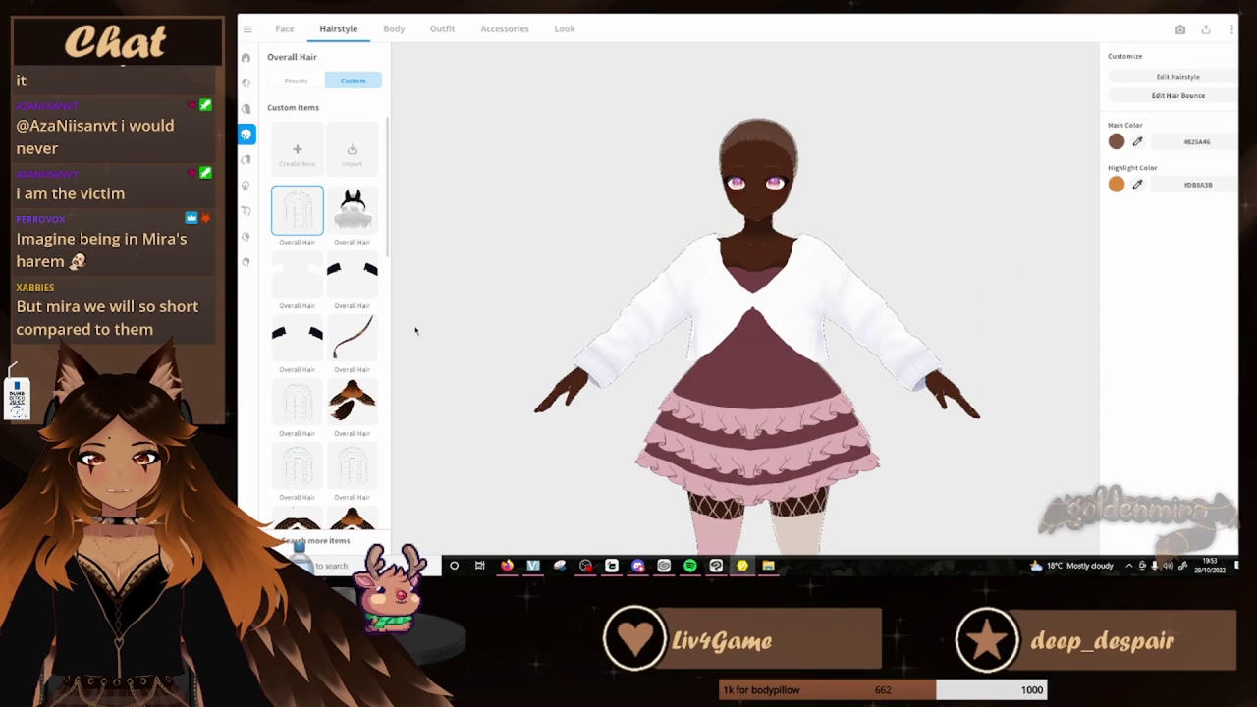
{"action": "left_click", "coordinate": [484, 29]}
{"action": "left_click", "coordinate": [312, 74]}
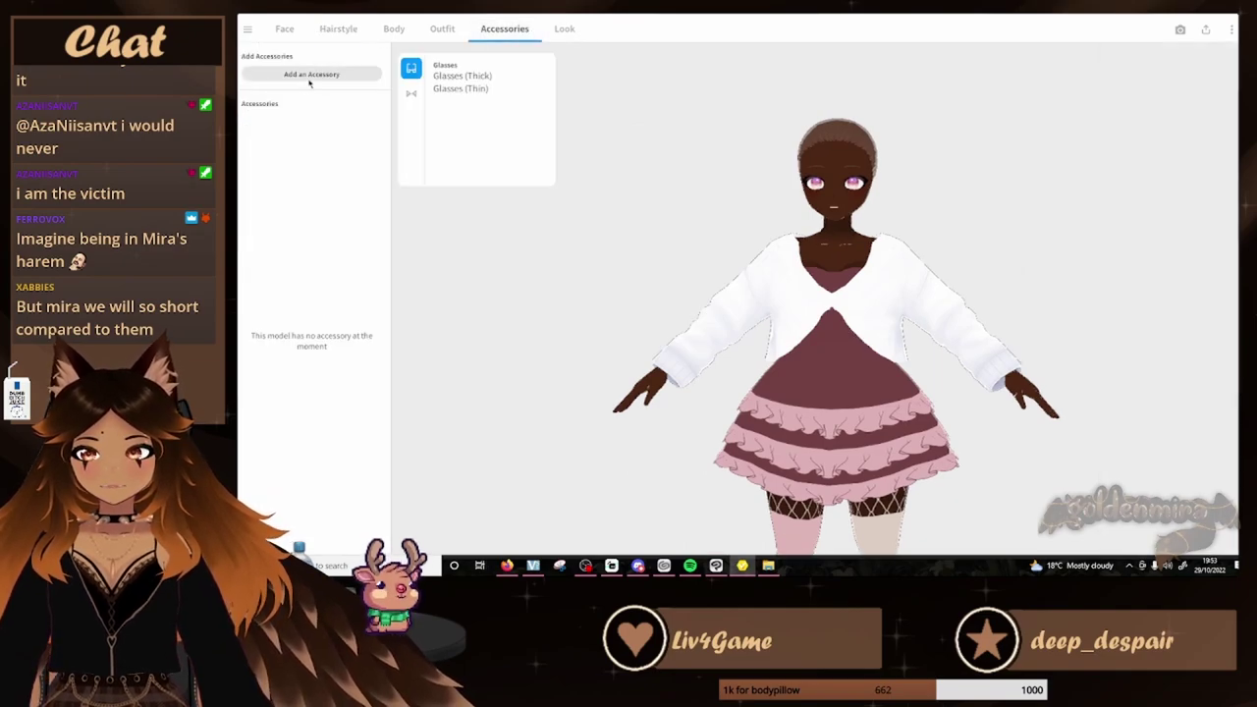
{"action": "left_click", "coordinate": [467, 77]}
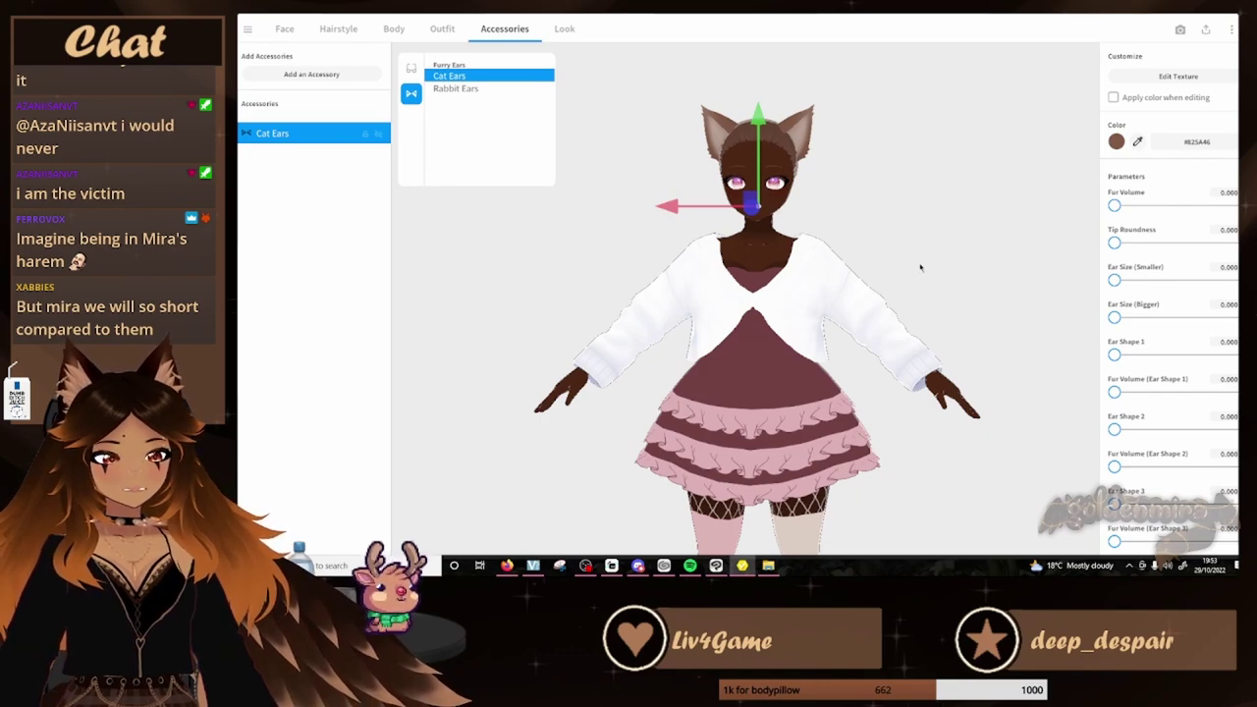
Try out the Cat Ears' ear shape parameters and return them to 0
{"action": "left_click", "coordinate": [1119, 359]}
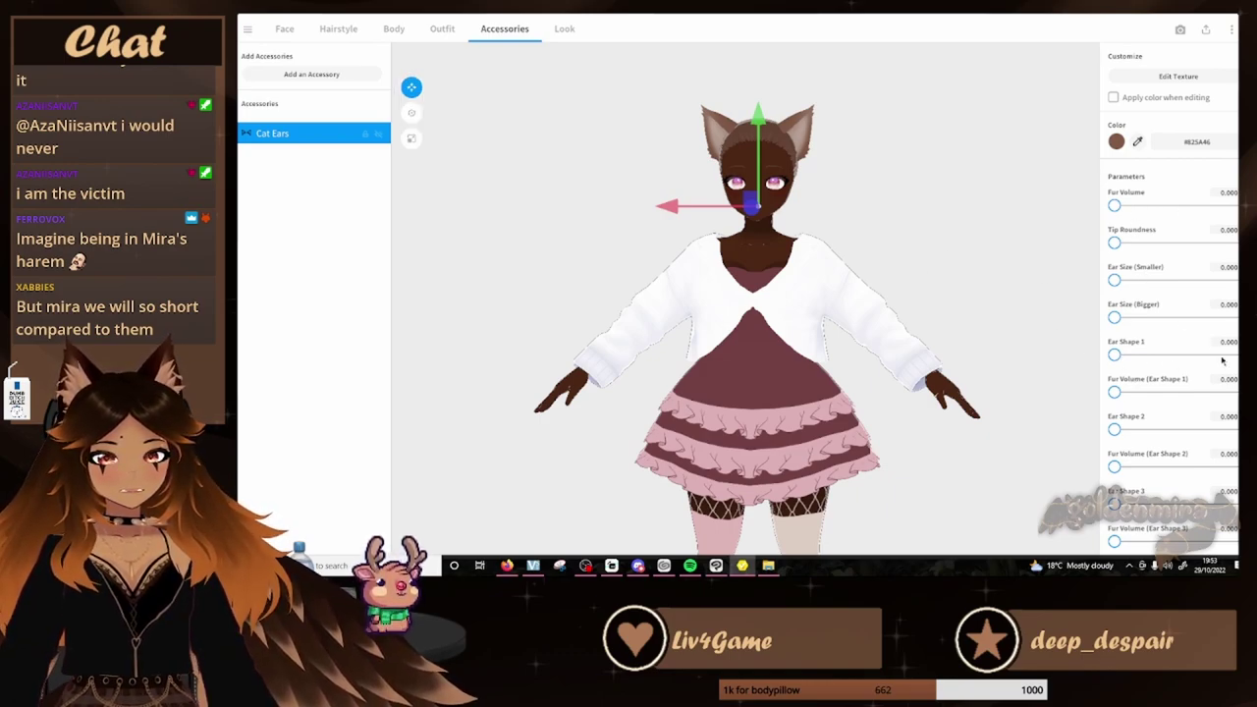
{"action": "left_click_drag", "start_coordinate": [1118, 358], "coordinate": [1233, 356]}
{"action": "left_click_drag", "start_coordinate": [1118, 431], "coordinate": [1088, 453]}
{"action": "scroll", "coordinate": [1159, 434], "scroll_direction": "down", "scroll_amount": 1}
{"action": "left_click_drag", "start_coordinate": [1175, 284], "coordinate": [1069, 284]}
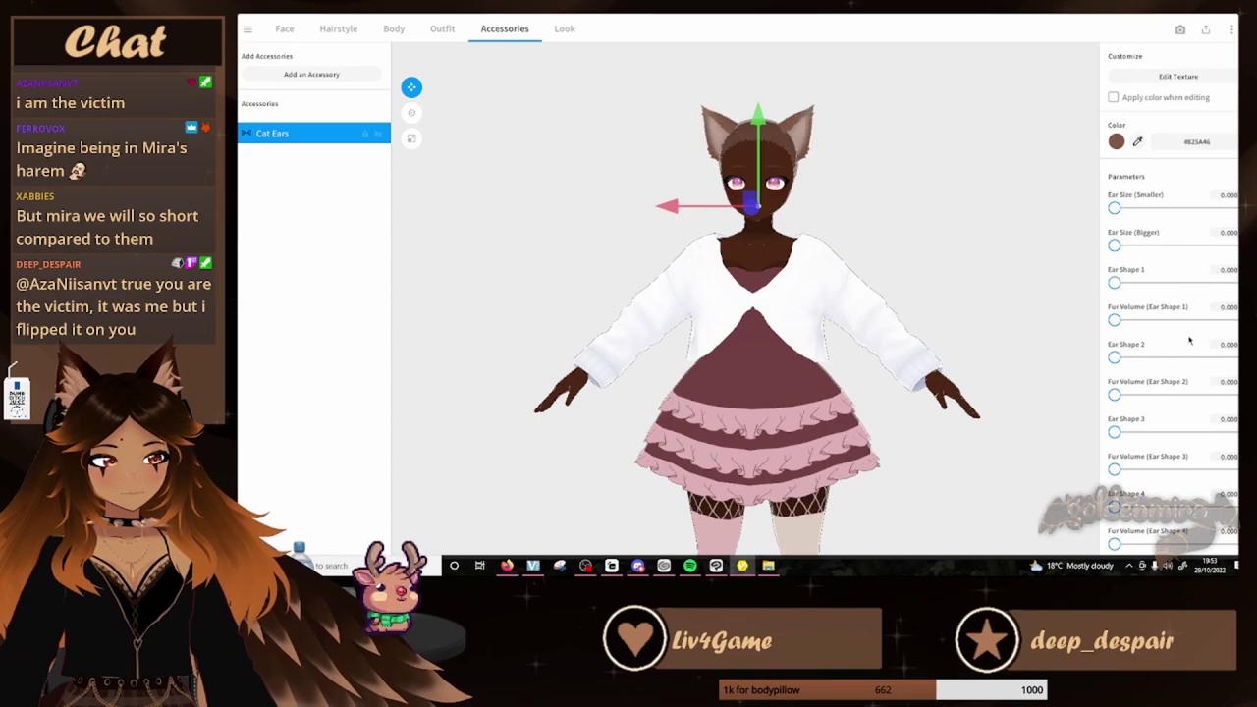
{"action": "left_click_drag", "start_coordinate": [1116, 507], "coordinate": [1035, 518]}
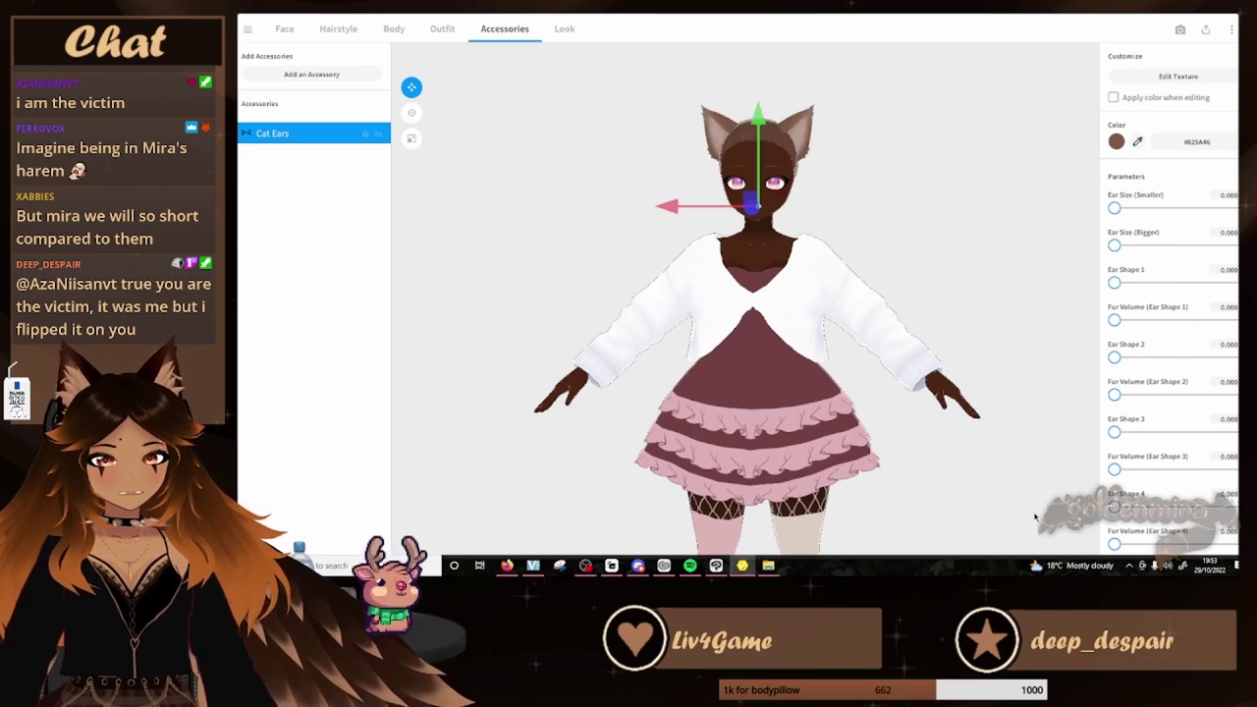
{"action": "mouse_move", "coordinate": [1115, 545]}
{"action": "left_mouse_down"}
{"action": "mouse_move", "coordinate": [1203, 544]}
{"action": "mouse_move", "coordinate": [1106, 538]}
{"action": "left_mouse_up"}
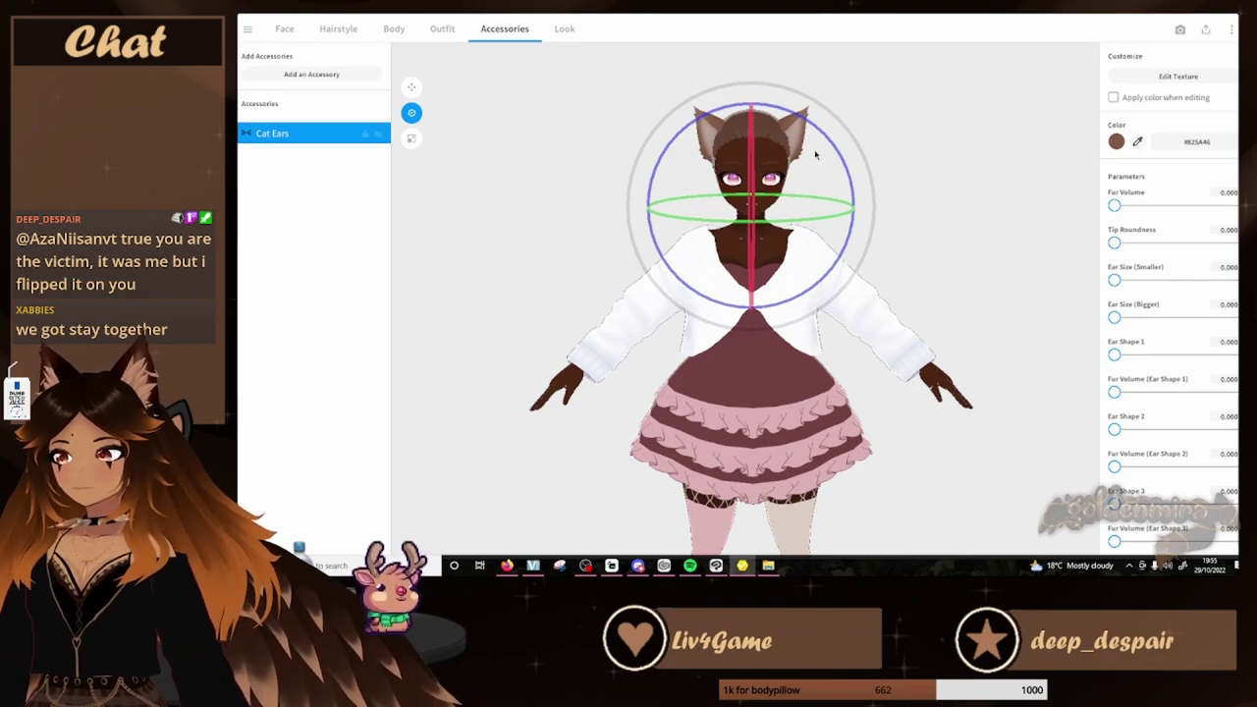
Deselect the Cat Ears and open the model's export options
{"action": "left_click", "coordinate": [815, 154]}
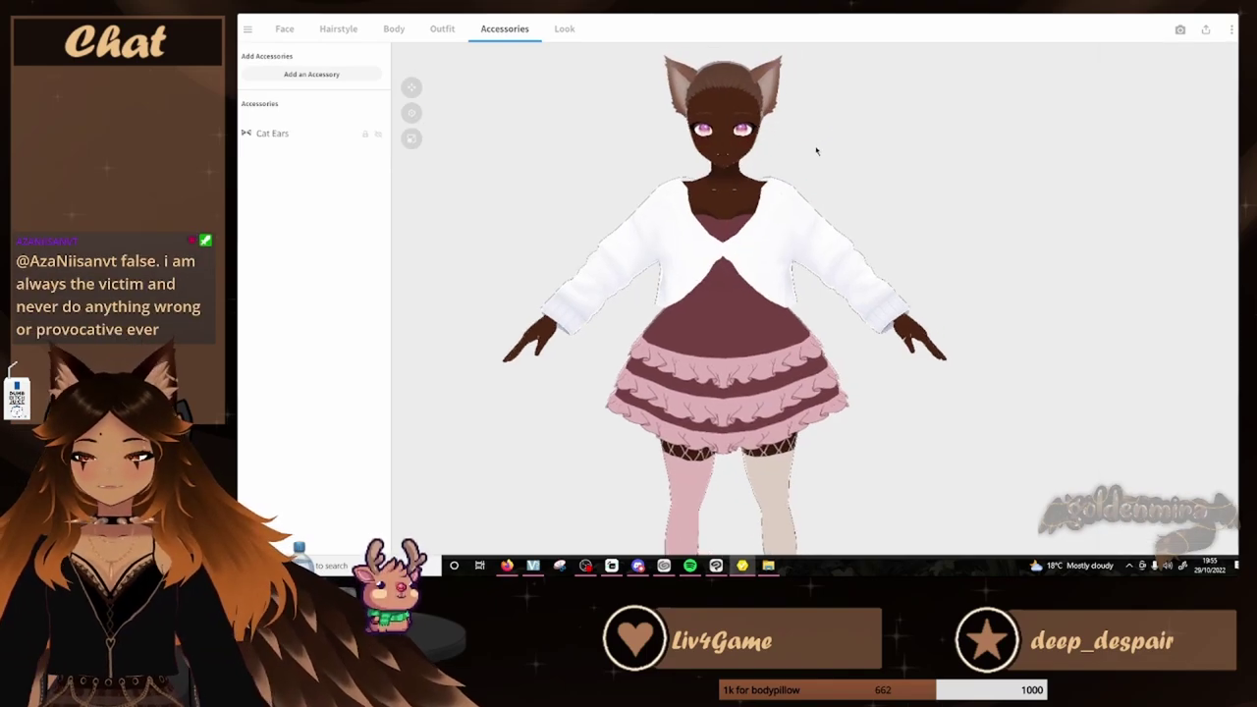
{"action": "left_click", "coordinate": [1206, 30]}
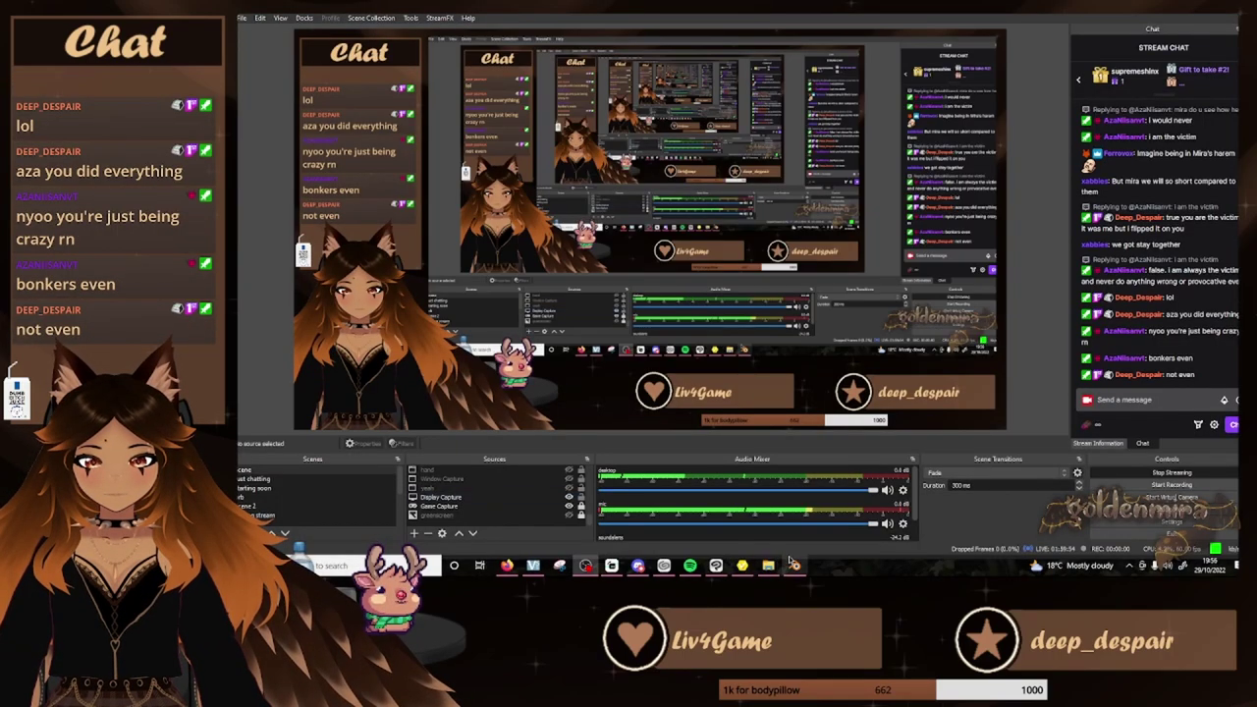
Switch to Blender and delete the default camera, cube and light from the scene
{"action": "left_click", "coordinate": [794, 566]}
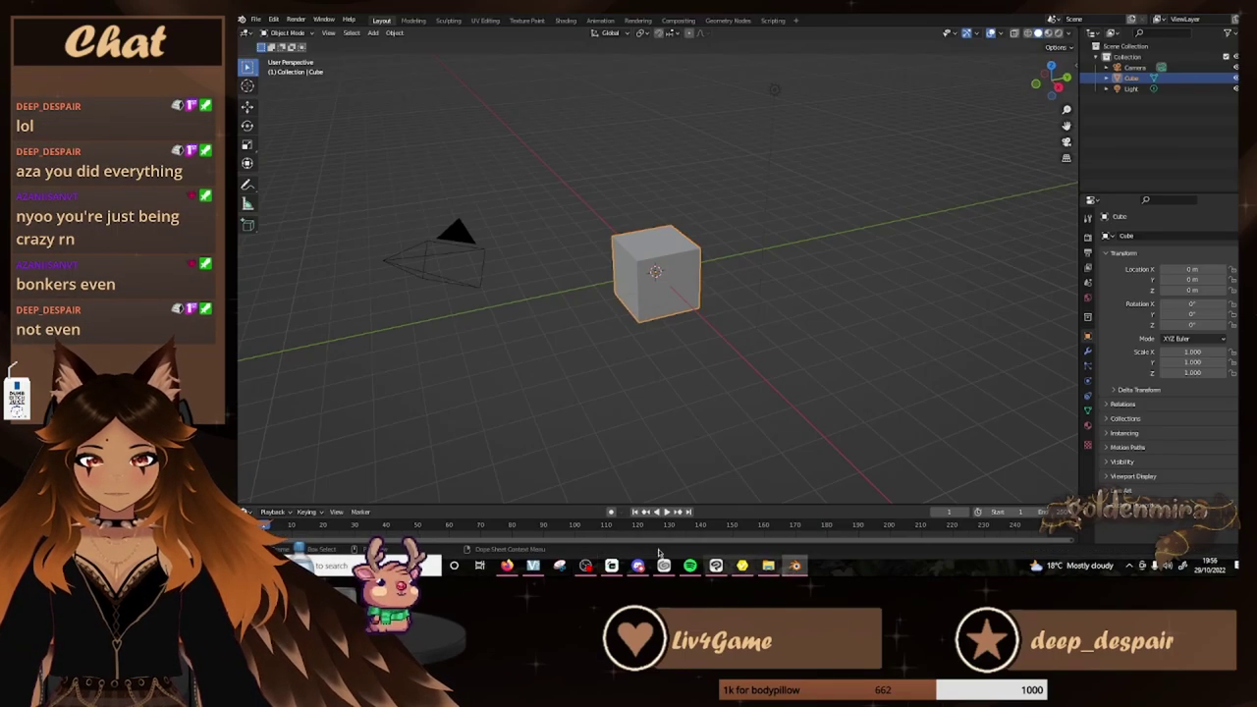
{"action": "left_click", "coordinate": [1136, 68]}
{"action": "key", "text": "Delete"}
{"action": "left_click", "coordinate": [1132, 79]}
{"action": "key", "text": "Delete"}
{"action": "left_click", "coordinate": [1133, 71]}
{"action": "key", "text": "Delete"}
Import the VRM model ear test.vrm from its character subfolder in the vtuber youtube stuff folder
{"action": "left_click", "coordinate": [256, 20]}
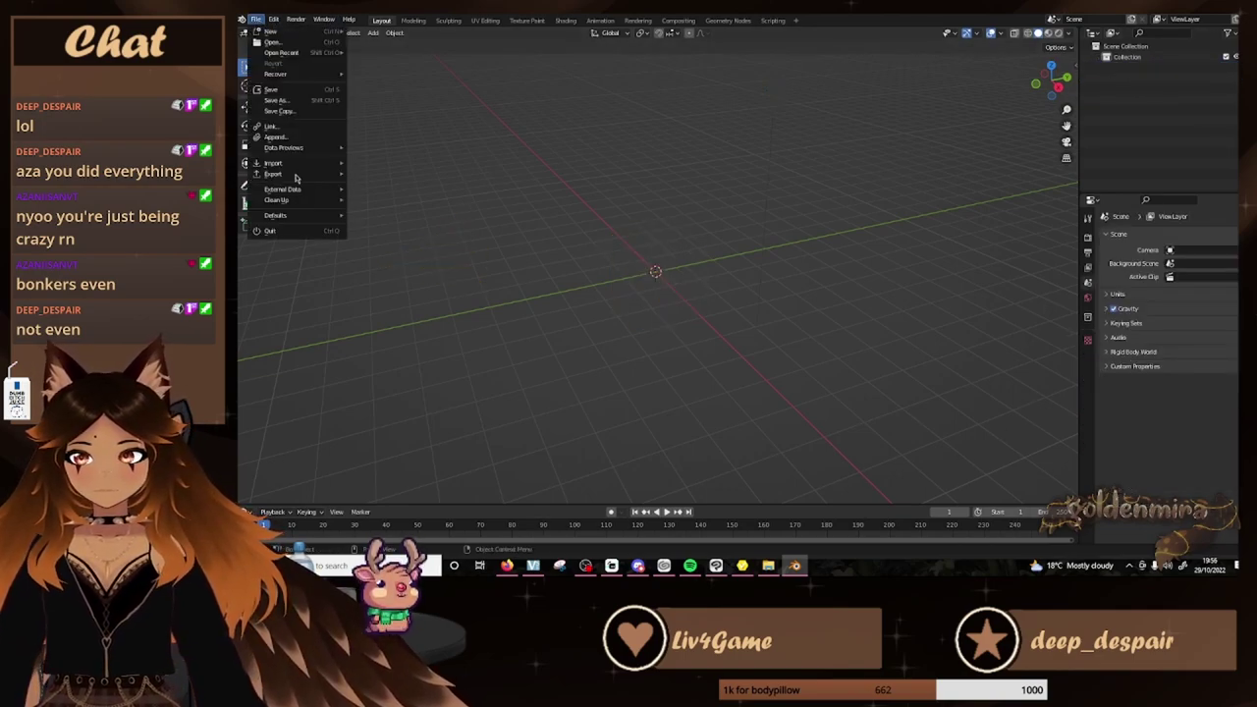
{"action": "mouse_move", "coordinate": [295, 164]}
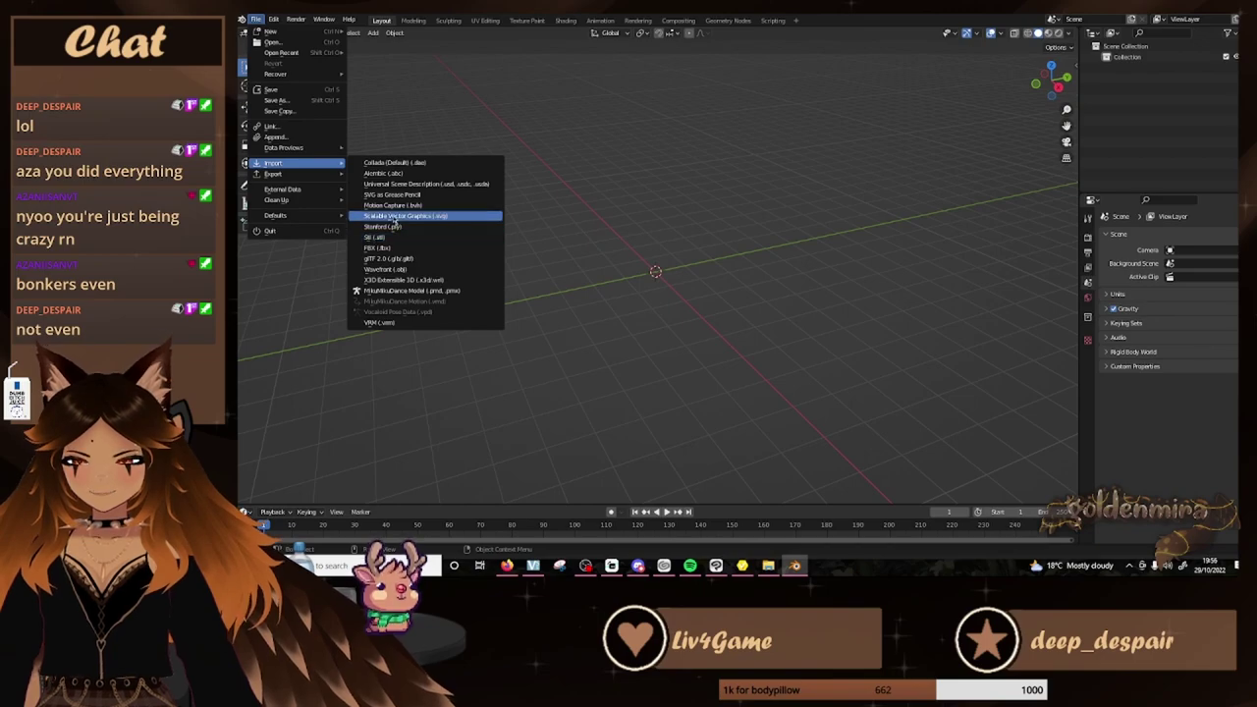
{"action": "left_click", "coordinate": [393, 323]}
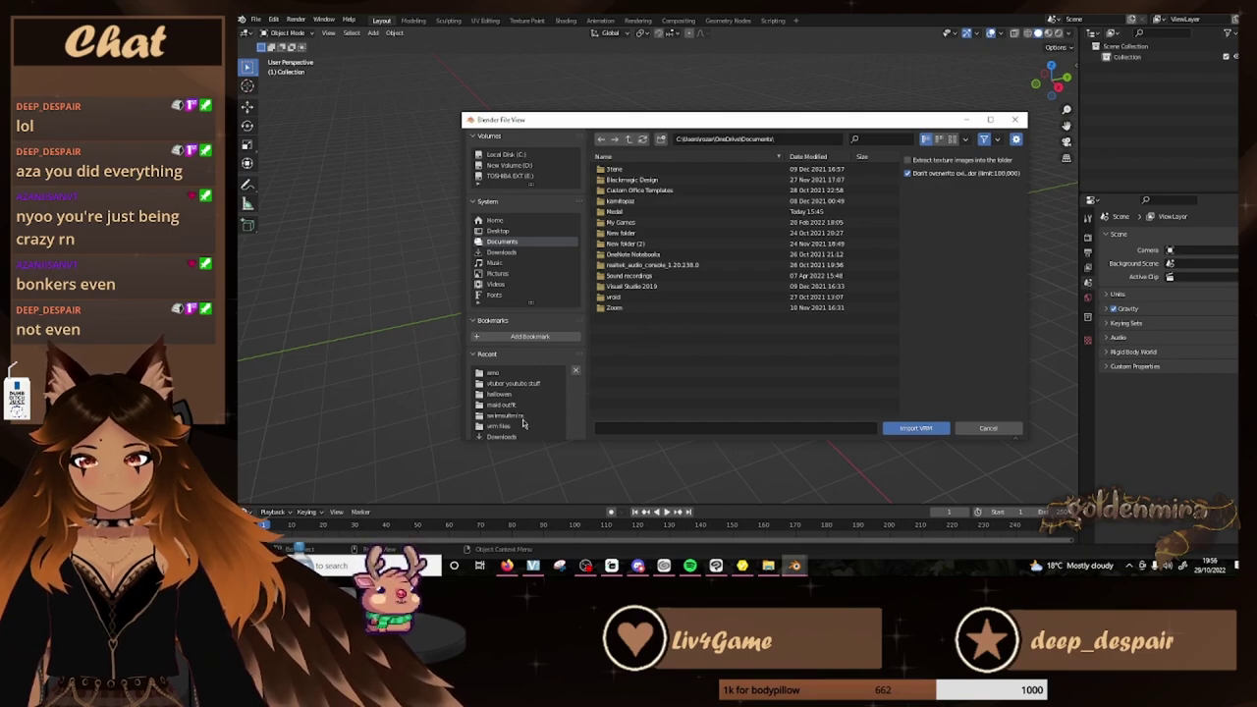
{"action": "scroll", "coordinate": [523, 422], "scroll_direction": "down", "scroll_amount": 2}
{"action": "left_click", "coordinate": [517, 336]}
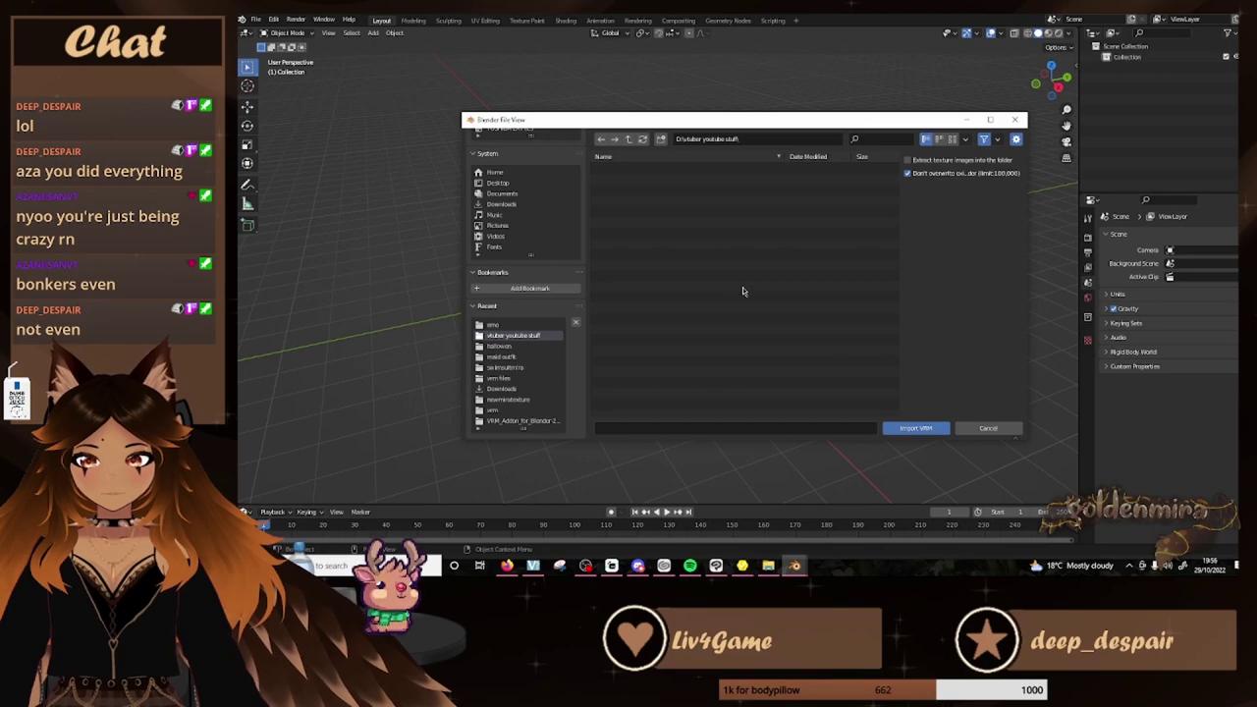
{"action": "scroll", "coordinate": [667, 351], "scroll_direction": "down", "scroll_amount": 2}
{"action": "double_click", "coordinate": [648, 382]}
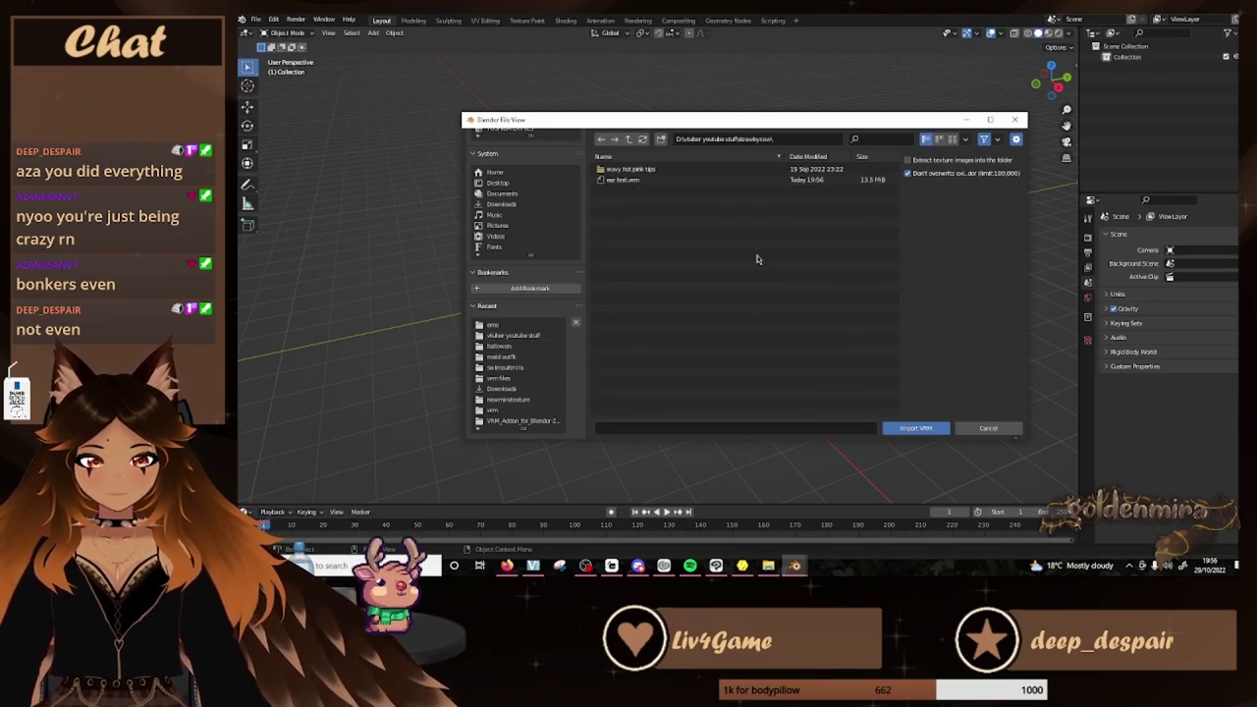
{"action": "left_click", "coordinate": [638, 180]}
{"action": "left_click", "coordinate": [916, 428]}
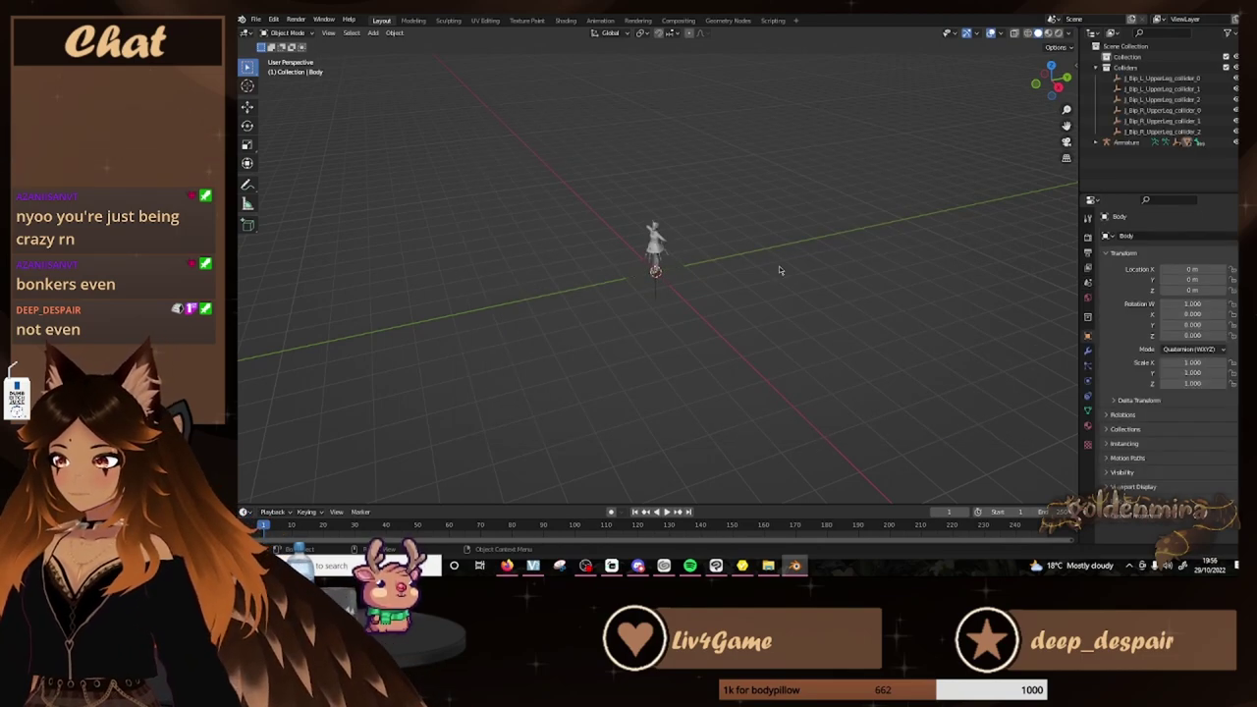
View the imported model from the front and set the viewport to rendered shading
{"action": "right_click", "coordinate": [699, 245]}
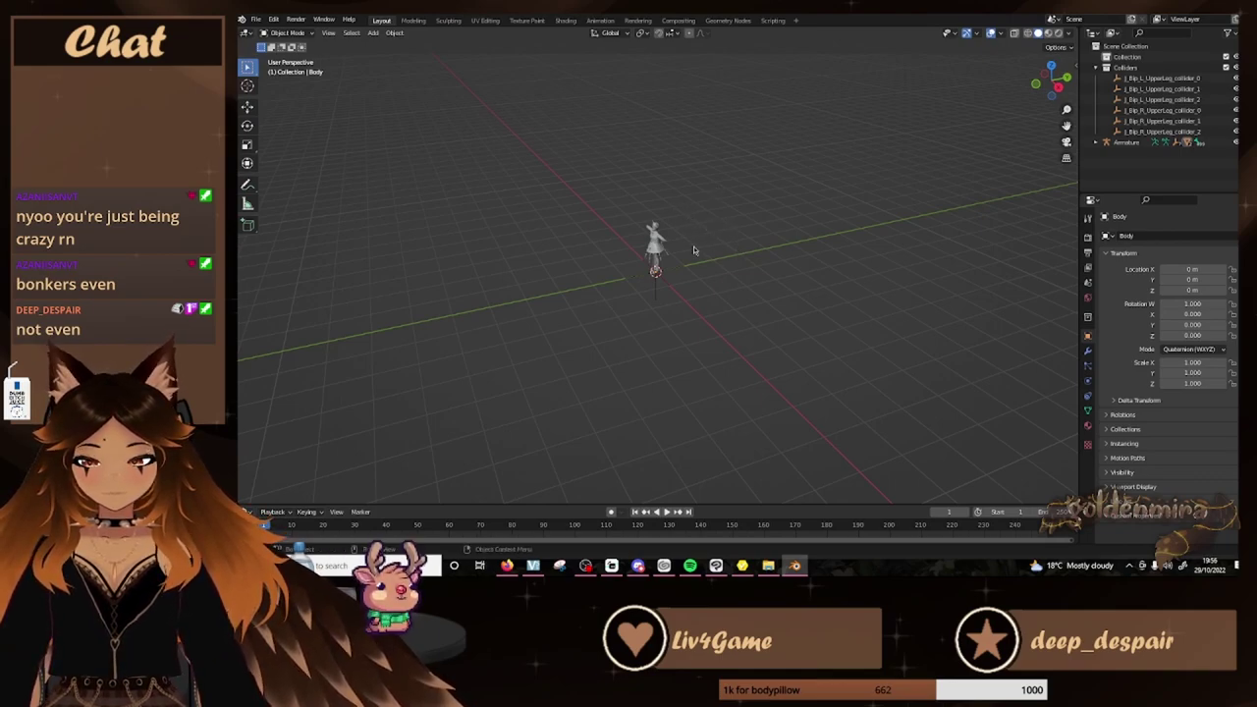
{"action": "key", "text": "KP_1"}
{"action": "scroll", "coordinate": [726, 265], "scroll_direction": "up", "scroll_amount": 5}
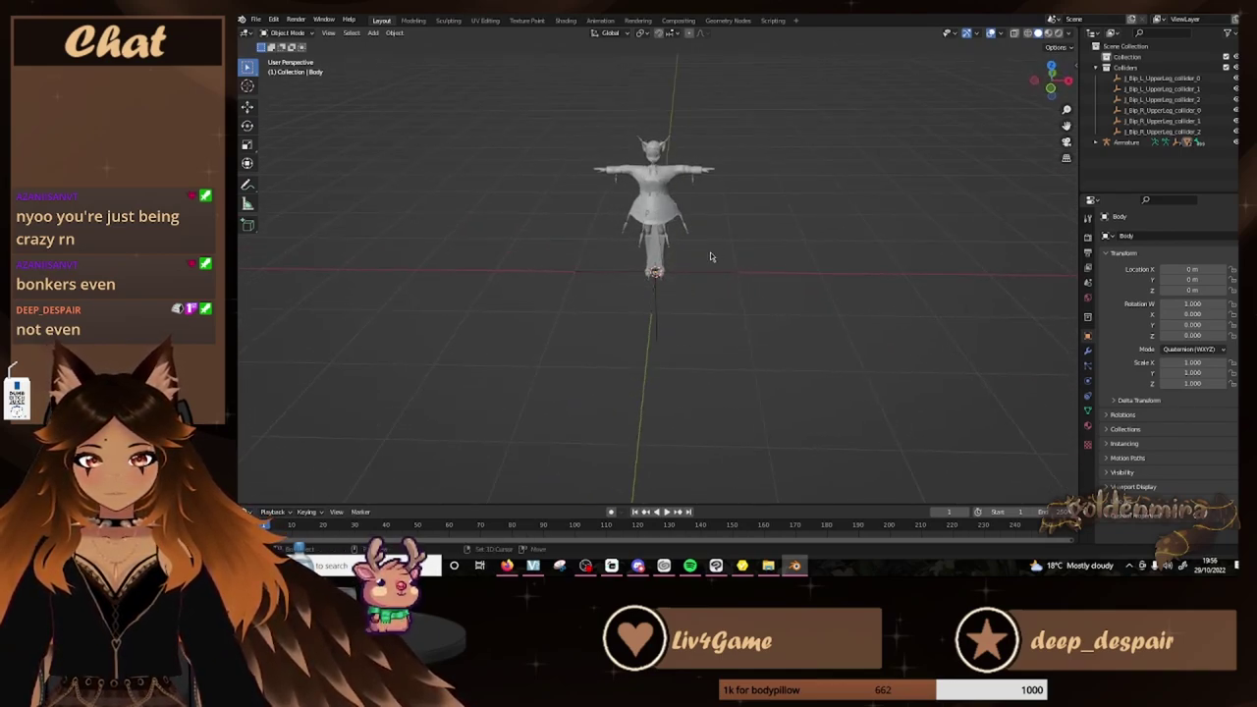
{"action": "scroll", "coordinate": [733, 273], "scroll_direction": "up", "scroll_amount": 5}
{"action": "mouse_move", "coordinate": [733, 272]}
{"action": "middle_mouse_down"}
{"action": "mouse_move", "coordinate": [766, 239]}
{"action": "mouse_move", "coordinate": [745, 229]}
{"action": "mouse_move", "coordinate": [739, 264]}
{"action": "mouse_move", "coordinate": [766, 233]}
{"action": "middle_mouse_up"}
{"action": "left_click", "coordinate": [1059, 34]}
{"action": "scroll", "coordinate": [768, 233], "scroll_direction": "up", "scroll_amount": 2}
Select the model's armature and switch it to Pose Mode
{"action": "left_click", "coordinate": [793, 204]}
{"action": "scroll", "coordinate": [775, 211], "scroll_direction": "down", "scroll_amount": 1}
{"action": "left_click", "coordinate": [290, 35]}
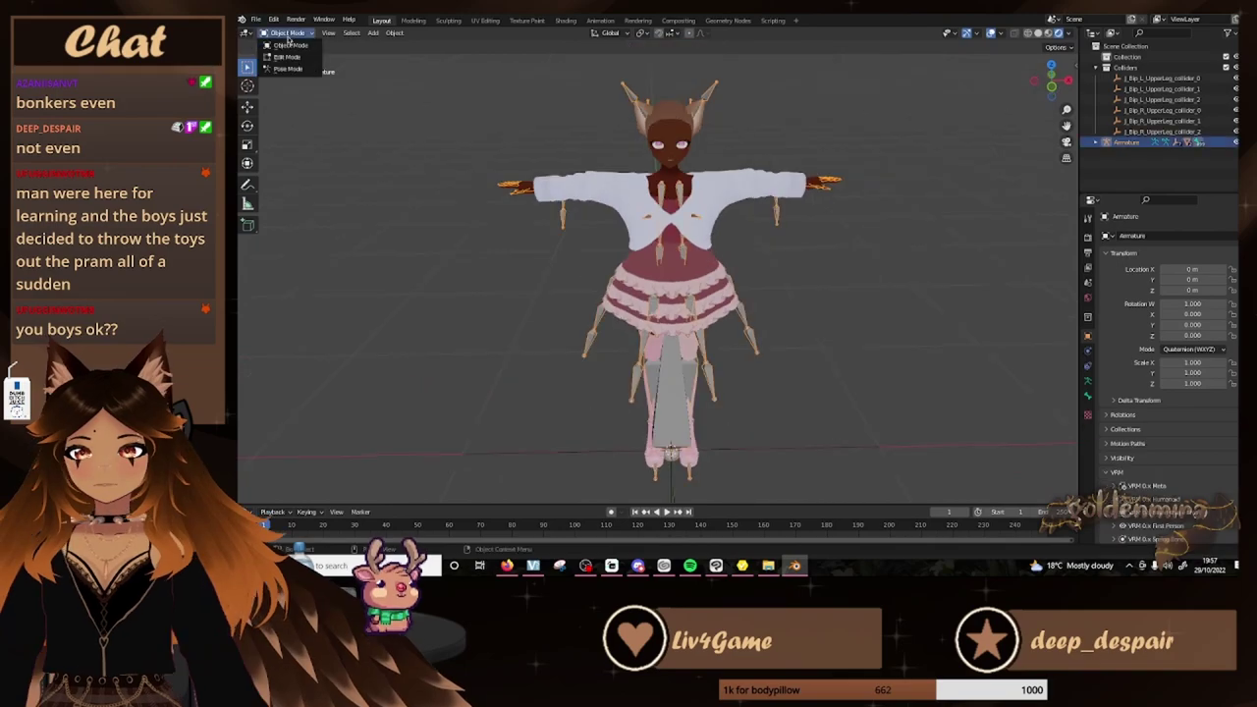
{"action": "left_click", "coordinate": [290, 68]}
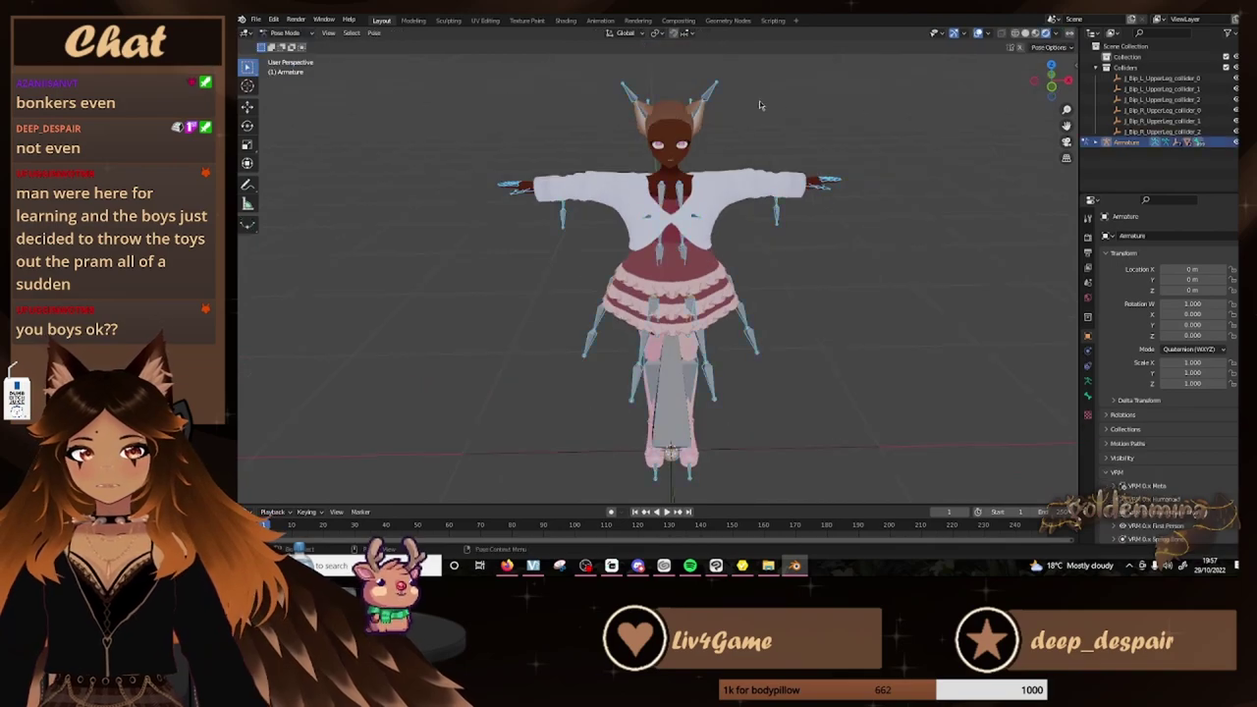
Try rotating the character's left cat ear bone with the Rotate tool, and undo the rotation
{"action": "left_click", "coordinate": [702, 112]}
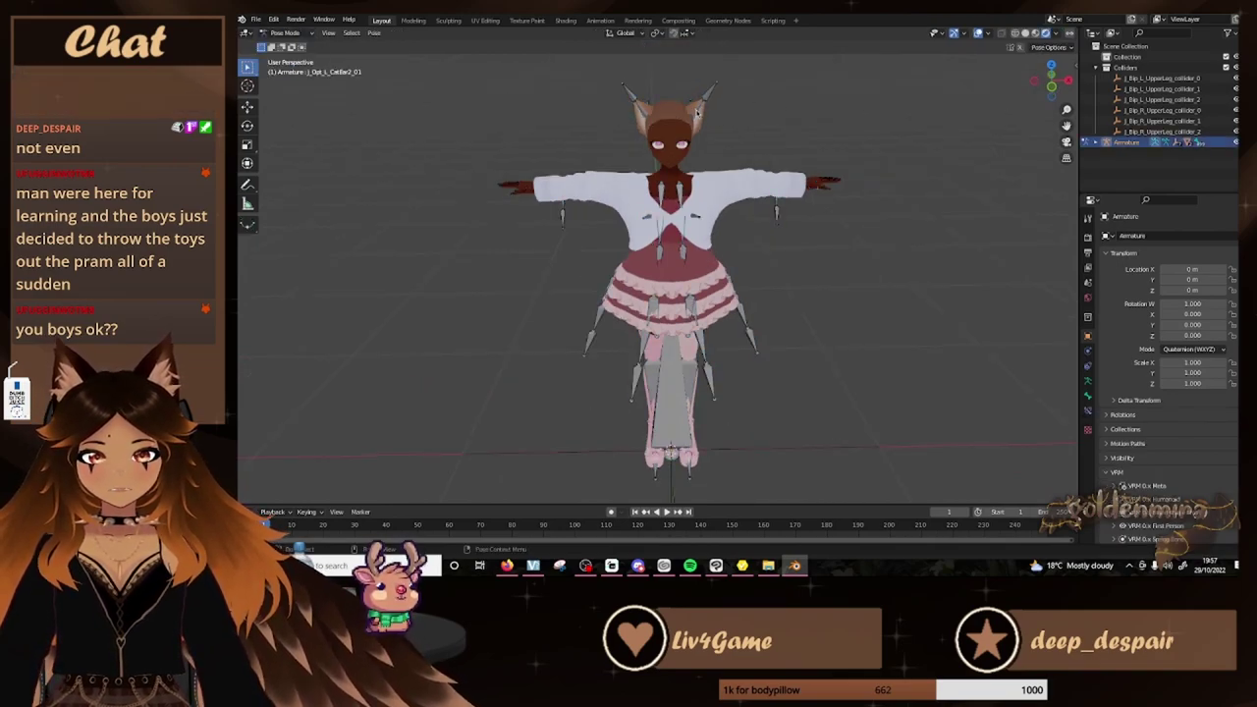
{"action": "left_click", "coordinate": [248, 125]}
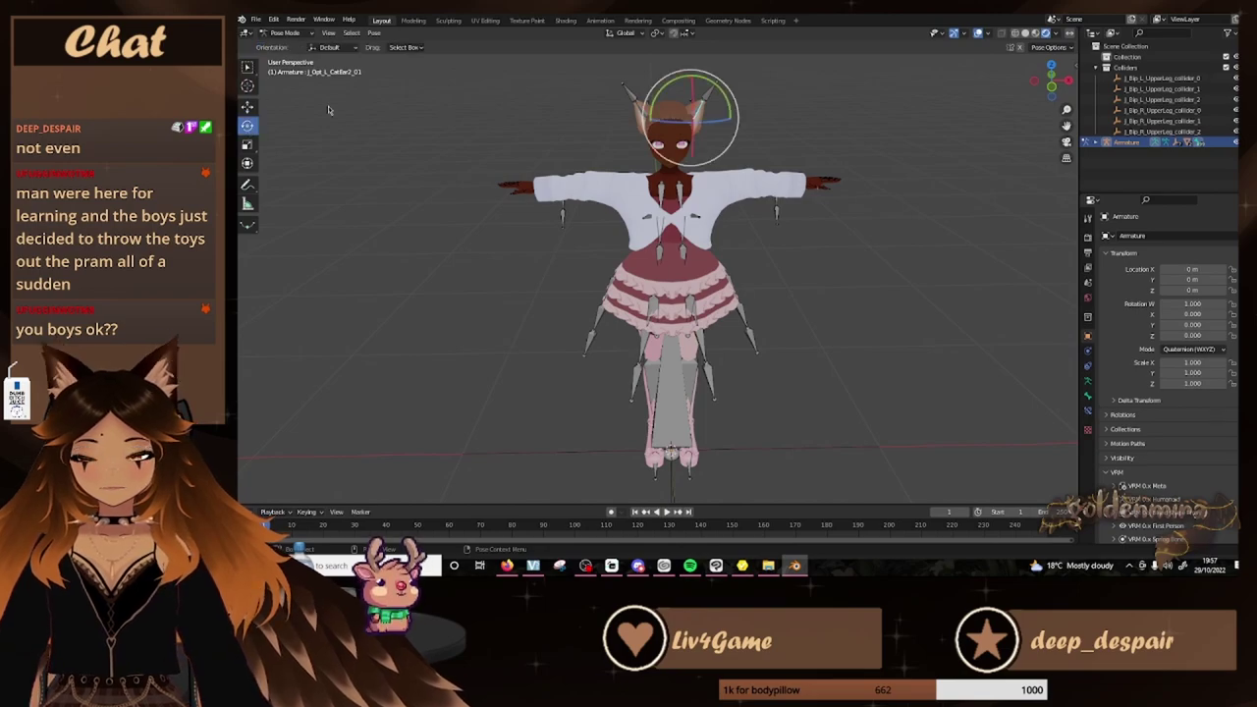
{"action": "left_click_drag", "start_coordinate": [717, 90], "coordinate": [761, 128]}
{"action": "key", "text": "ctrl+z"}
Rotate the base bone of the character's right cat ear downward so the ear points out sideways
{"action": "middle_click_drag", "start_coordinate": [589, 187], "coordinate": [754, 218]}
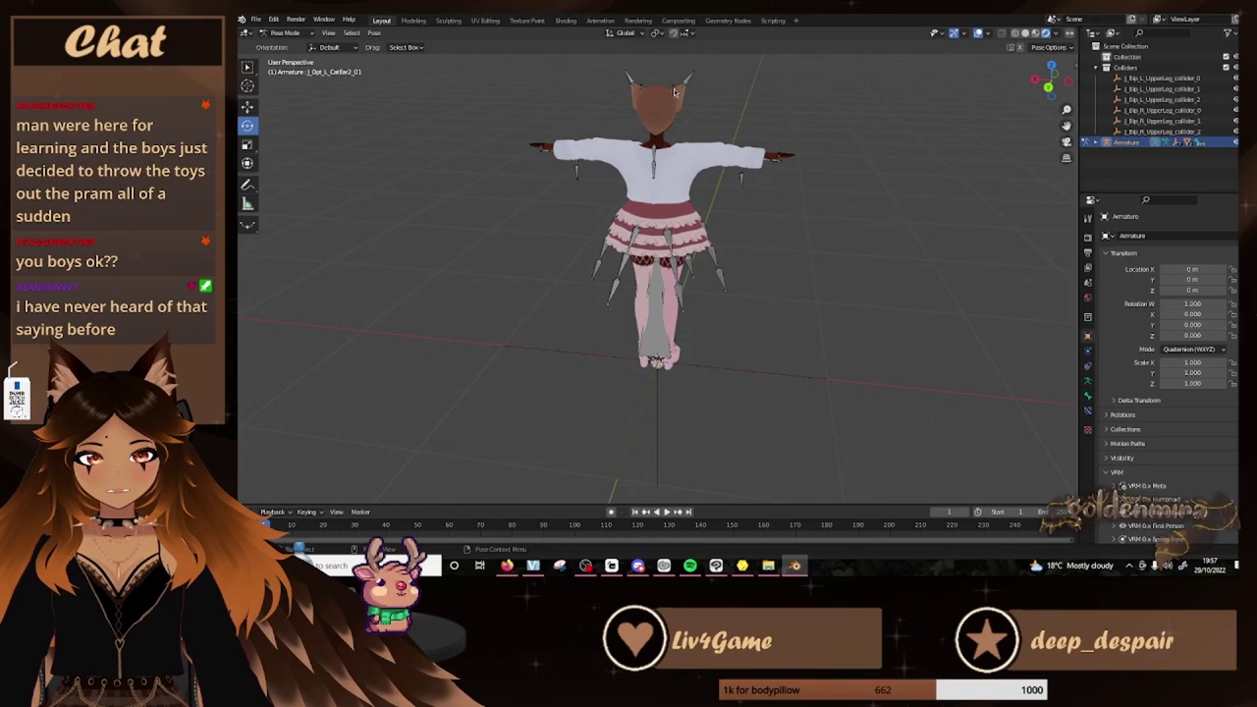
{"action": "left_click_drag", "start_coordinate": [707, 81], "coordinate": [748, 123]}
{"action": "middle_click_drag", "start_coordinate": [758, 123], "coordinate": [537, 111]}
{"action": "left_click_drag", "start_coordinate": [648, 77], "coordinate": [636, 121]}
{"action": "key", "text": "x"}
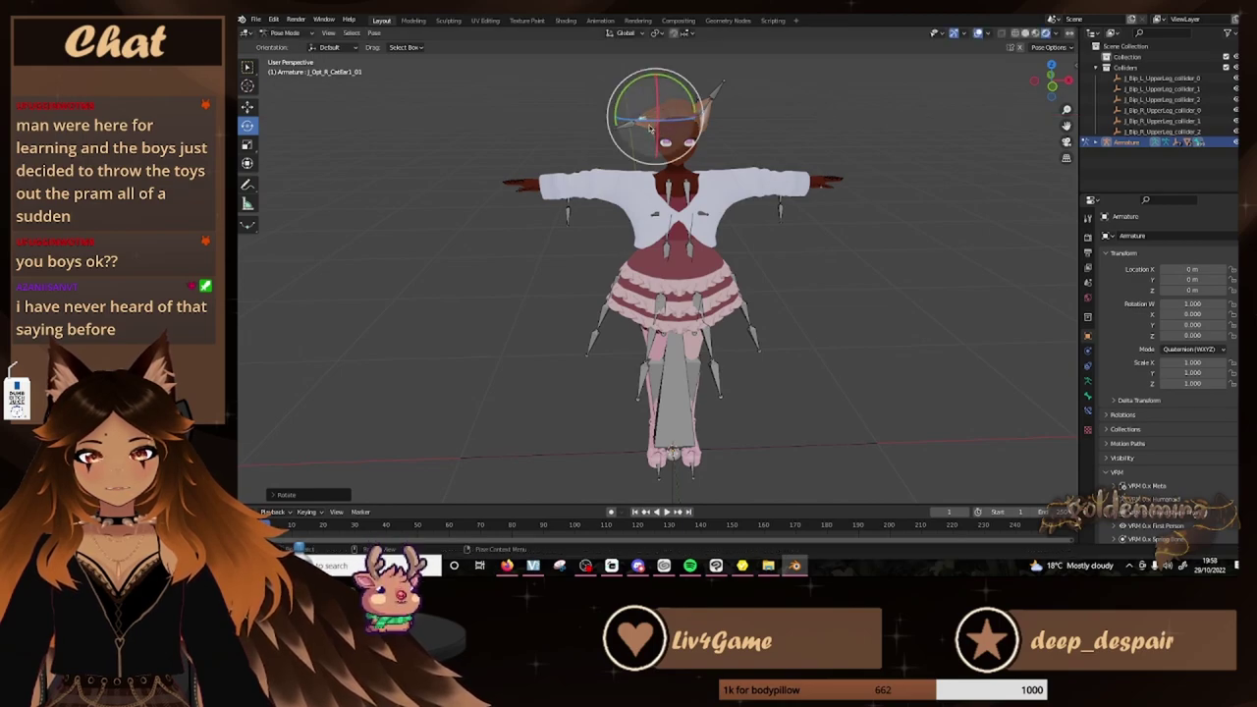
{"action": "scroll", "coordinate": [757, 137], "scroll_direction": "up", "scroll_amount": 5}
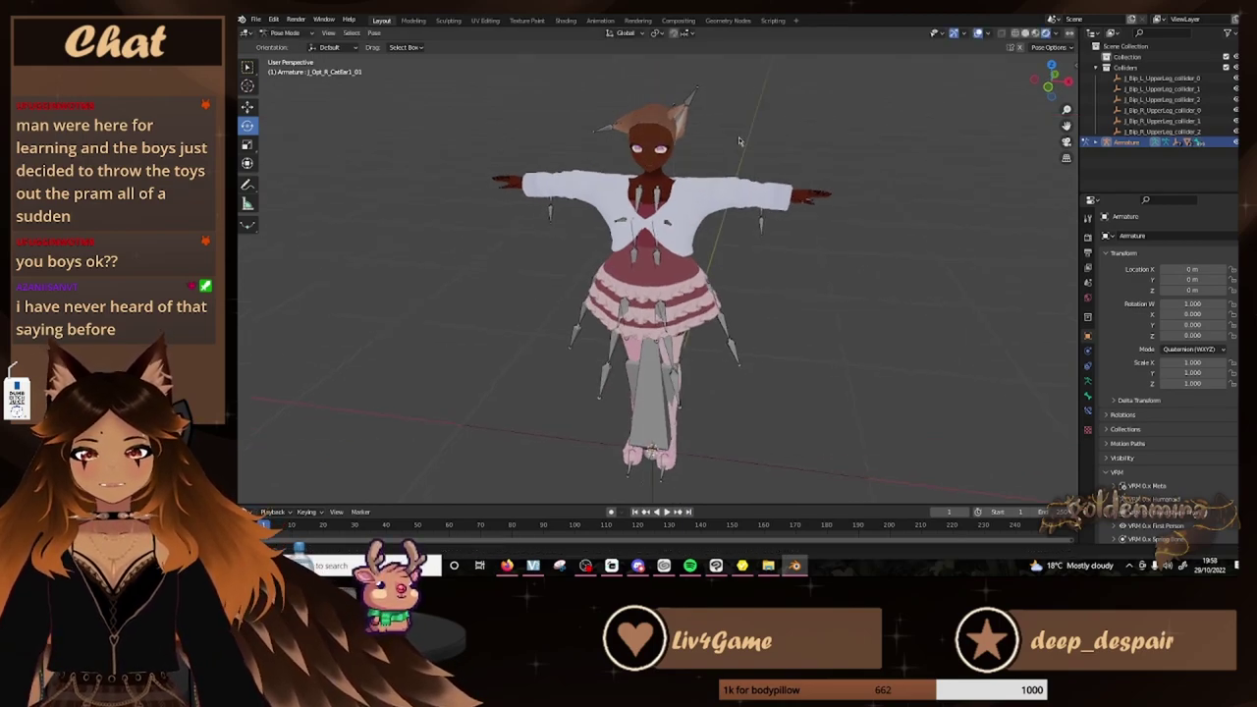
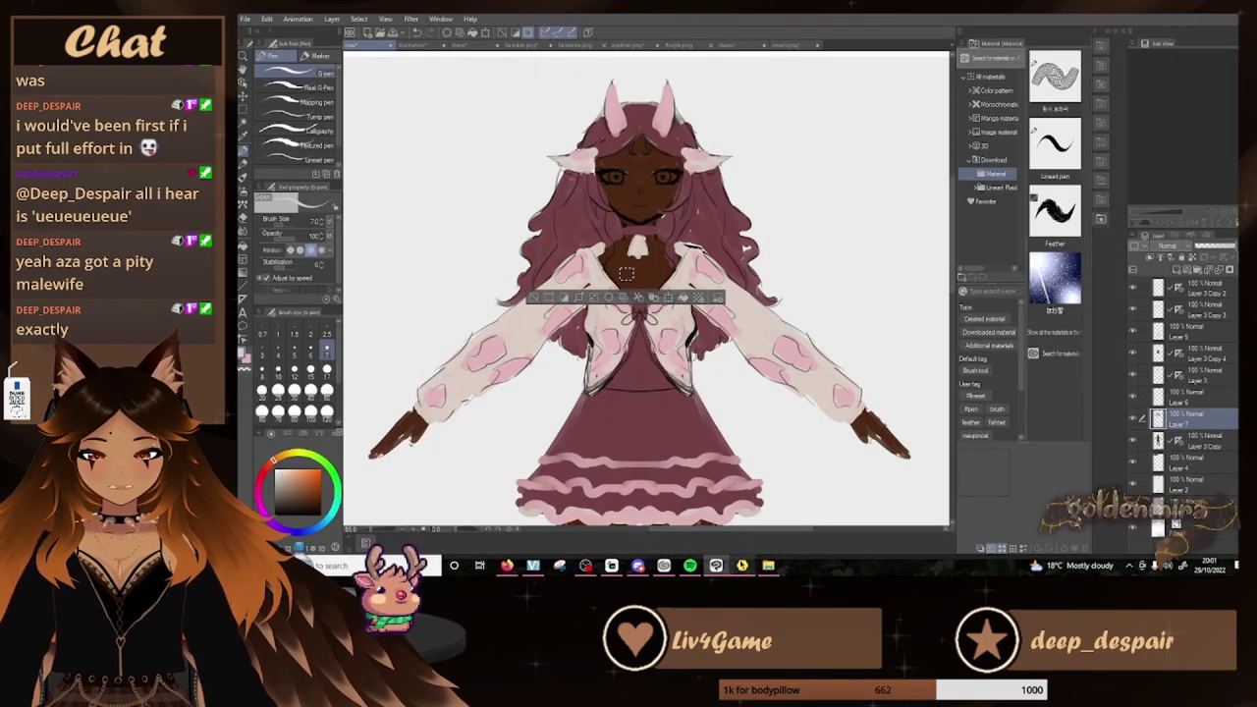
Switch to VRoid Studio and pull the freehand hair guide's lower front control points forward, away from the face
{"action": "left_click", "coordinate": [742, 566]}
{"action": "scroll", "coordinate": [722, 236], "scroll_direction": "up", "scroll_amount": 4}
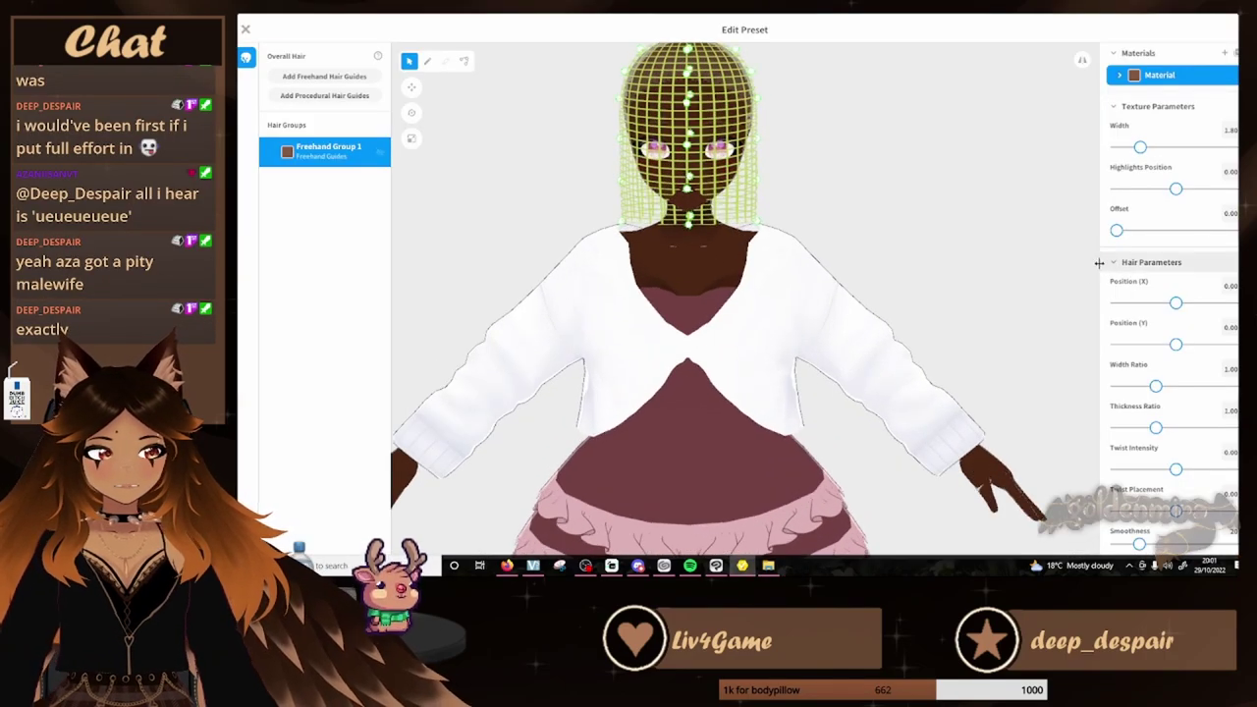
{"action": "right_click_drag", "start_coordinate": [1095, 263], "coordinate": [724, 261]}
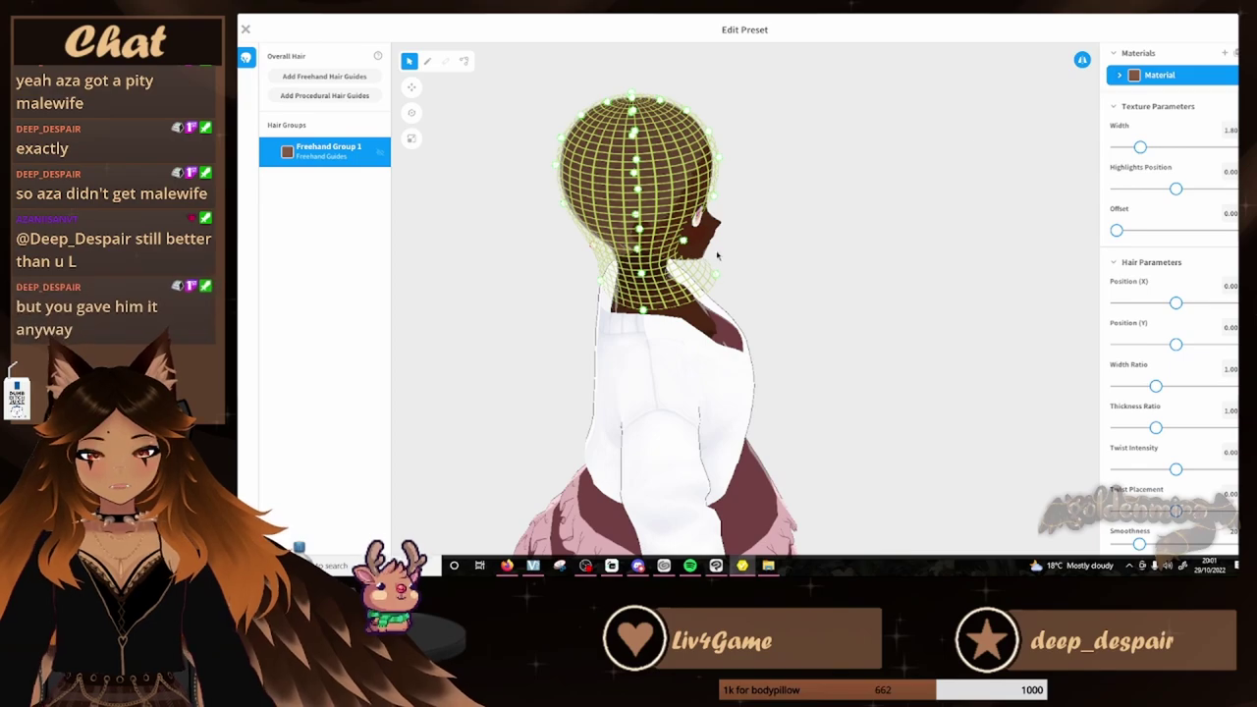
{"action": "left_click_drag", "start_coordinate": [717, 274], "coordinate": [737, 277]}
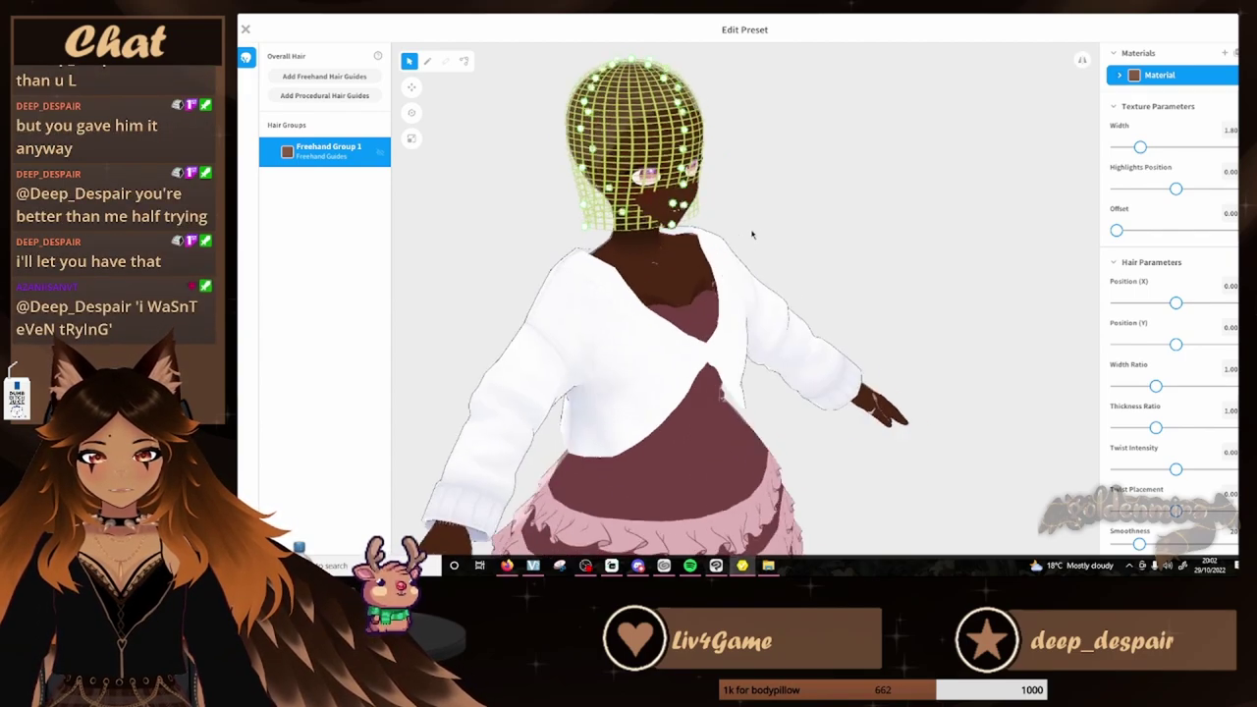
{"action": "right_click_drag", "start_coordinate": [731, 196], "coordinate": [691, 190]}
{"action": "left_click_drag", "start_coordinate": [691, 228], "coordinate": [713, 236]}
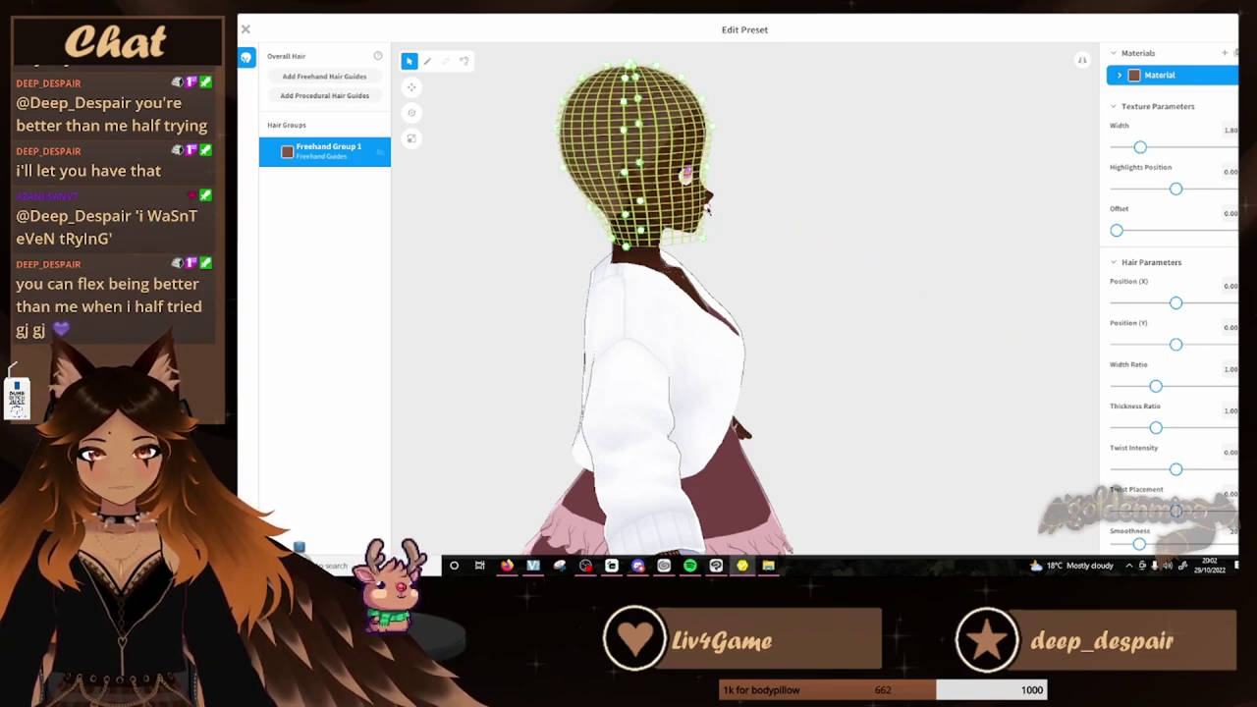
Draw a mirrored pair of bang strands curving from the centre of the forehead out to the temples
{"action": "right_click_drag", "start_coordinate": [746, 147], "coordinate": [1005, 266]}
{"action": "middle_click_drag", "start_coordinate": [810, 235], "coordinate": [749, 368]}
{"action": "scroll", "coordinate": [668, 288], "scroll_direction": "up", "scroll_amount": 5}
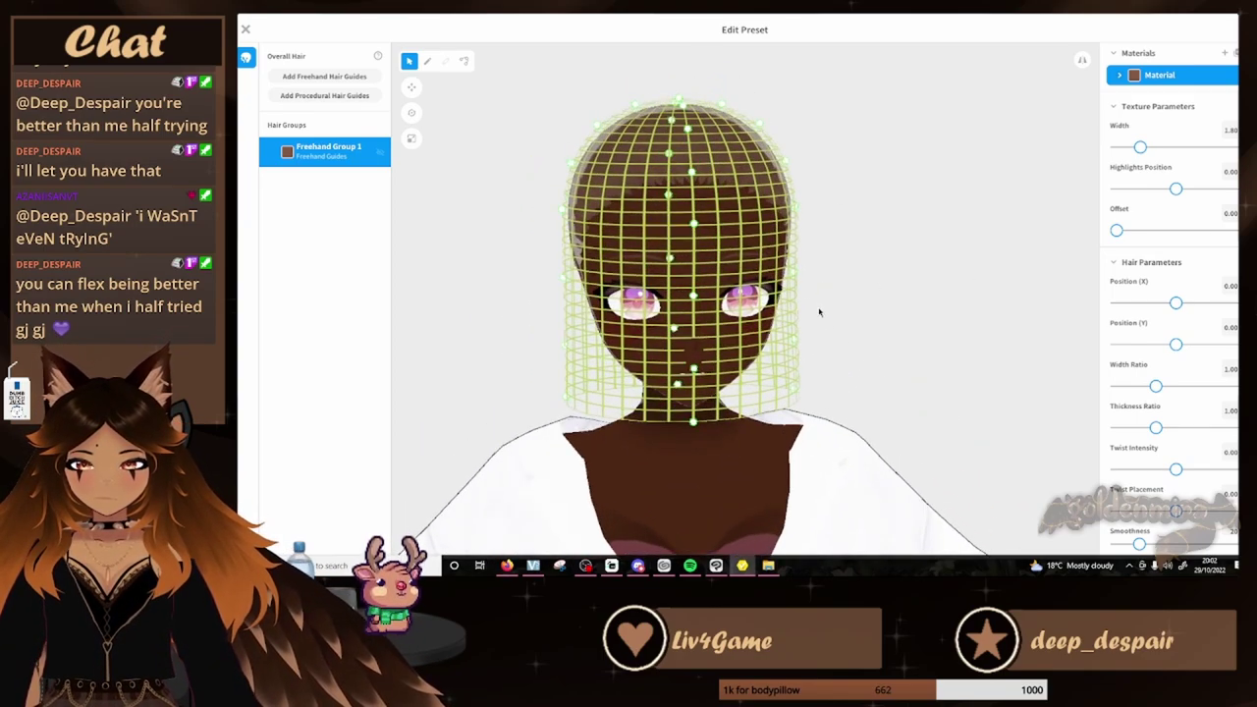
{"action": "left_click", "coordinate": [428, 61]}
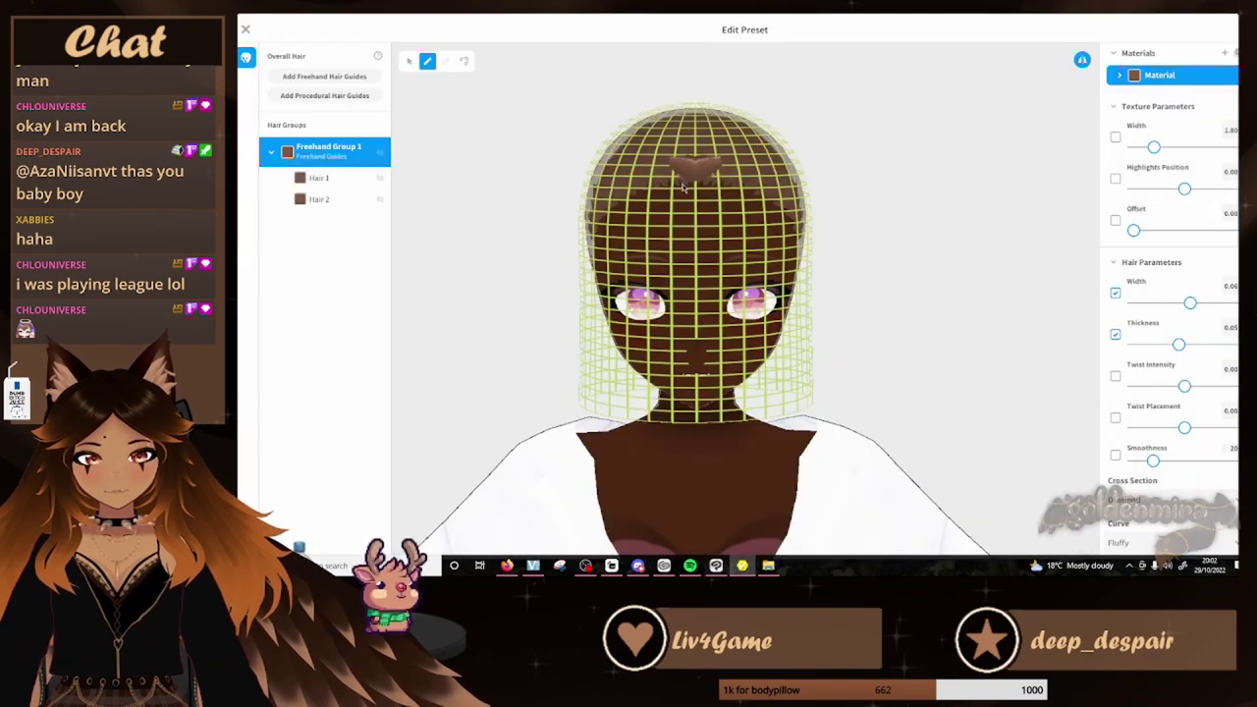
{"action": "left_click_drag", "start_coordinate": [685, 186], "coordinate": [567, 226]}
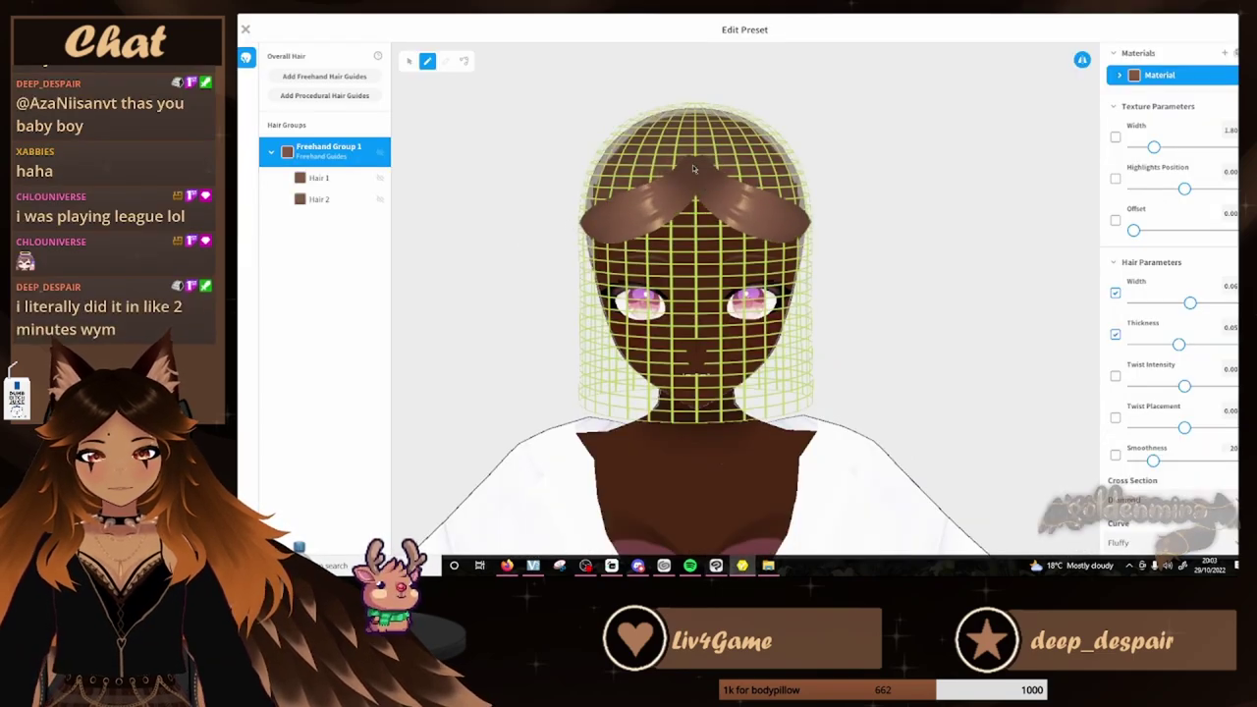
Try drawing mirrored side strands from the centre parting down past the cheeks, and undo them
{"action": "mouse_move", "coordinate": [694, 169]}
{"action": "right_mouse_down"}
{"action": "mouse_move", "coordinate": [696, 184]}
{"action": "mouse_move", "coordinate": [693, 163]}
{"action": "right_mouse_up"}
{"action": "mouse_move", "coordinate": [691, 161]}
{"action": "left_mouse_down"}
{"action": "mouse_move", "coordinate": [621, 196]}
{"action": "mouse_move", "coordinate": [599, 360]}
{"action": "left_mouse_up"}
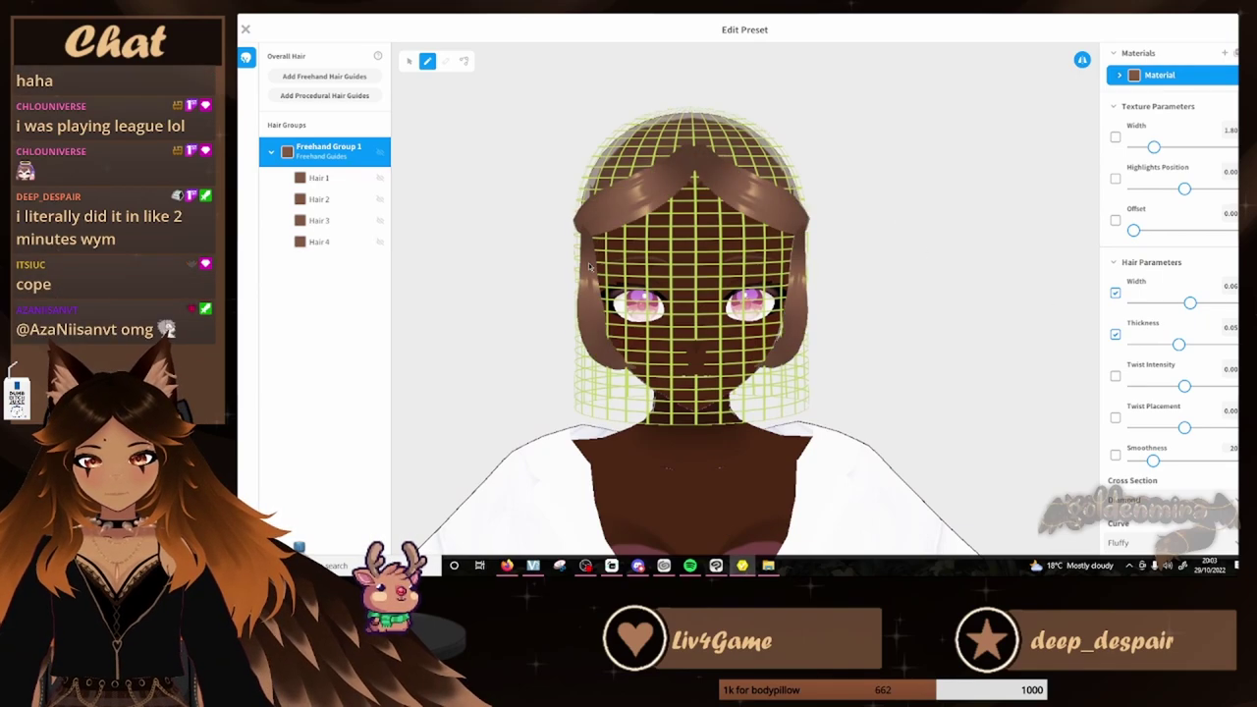
{"action": "key", "text": "ctrl+z"}
{"action": "key", "text": "ctrl+z"}
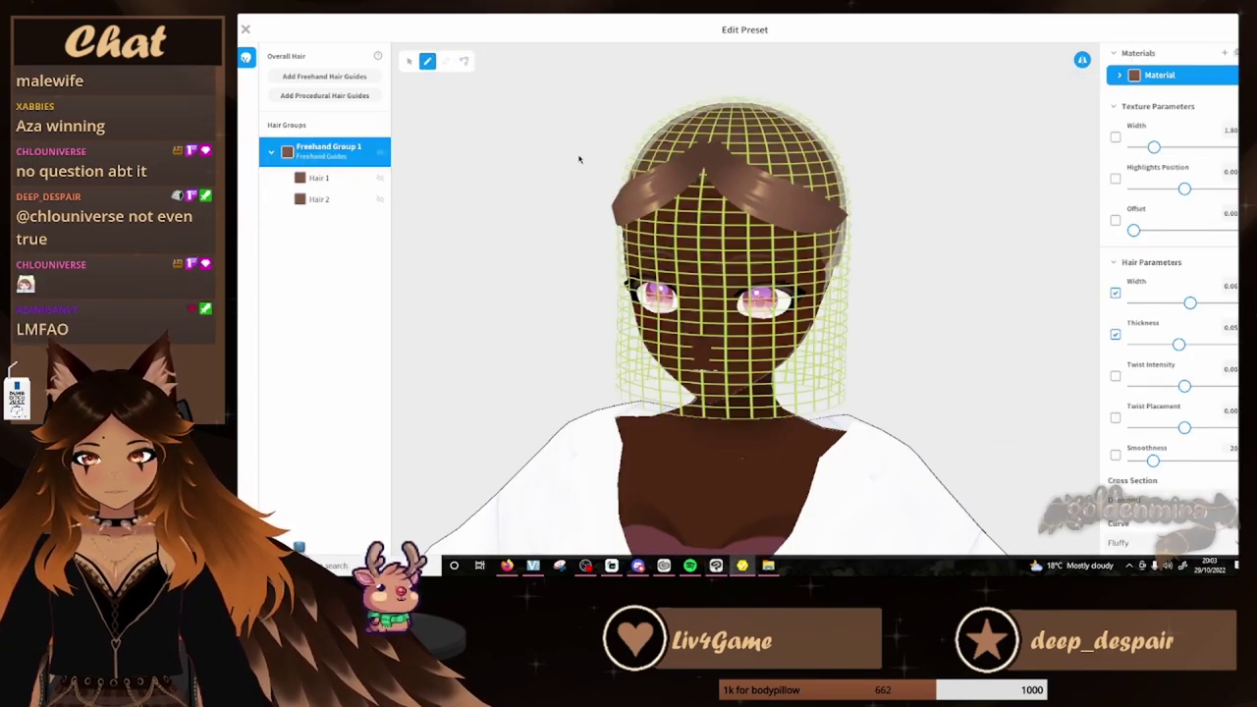
Draw a mirrored pair of narrow curled strands, about 0.01 wide, at the centre of the forehead and shape them with control points
{"action": "left_click_drag", "start_coordinate": [1190, 302], "coordinate": [1139, 303]}
{"action": "left_click_drag", "start_coordinate": [703, 175], "coordinate": [678, 257]}
{"action": "left_click", "coordinate": [464, 60]}
{"action": "left_click", "coordinate": [319, 221]}
{"action": "right_click_drag", "start_coordinate": [884, 295], "coordinate": [933, 294]}
Reduce the thickness of all four bang strands to about 0.01 so they lie flatter
{"action": "left_click", "coordinate": [410, 61]}
{"action": "scroll", "coordinate": [1213, 440], "scroll_direction": "down", "scroll_amount": 3}
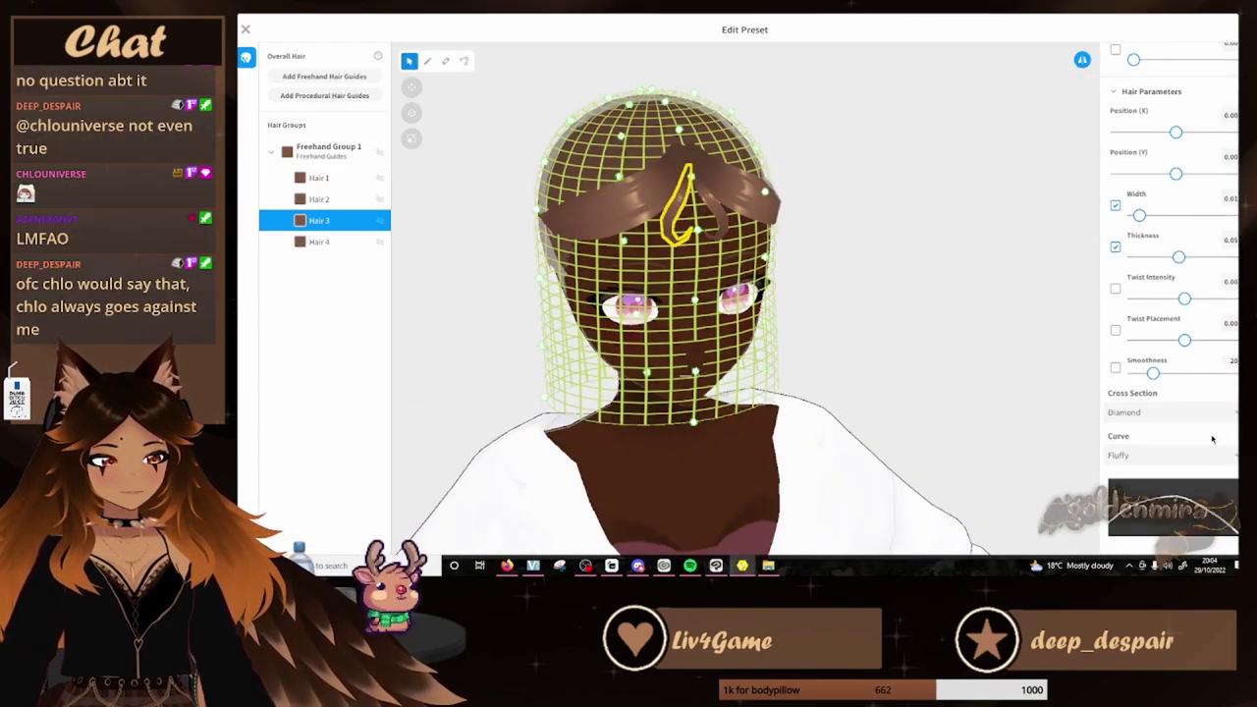
{"action": "scroll", "coordinate": [1164, 406], "scroll_direction": "up", "scroll_amount": 1}
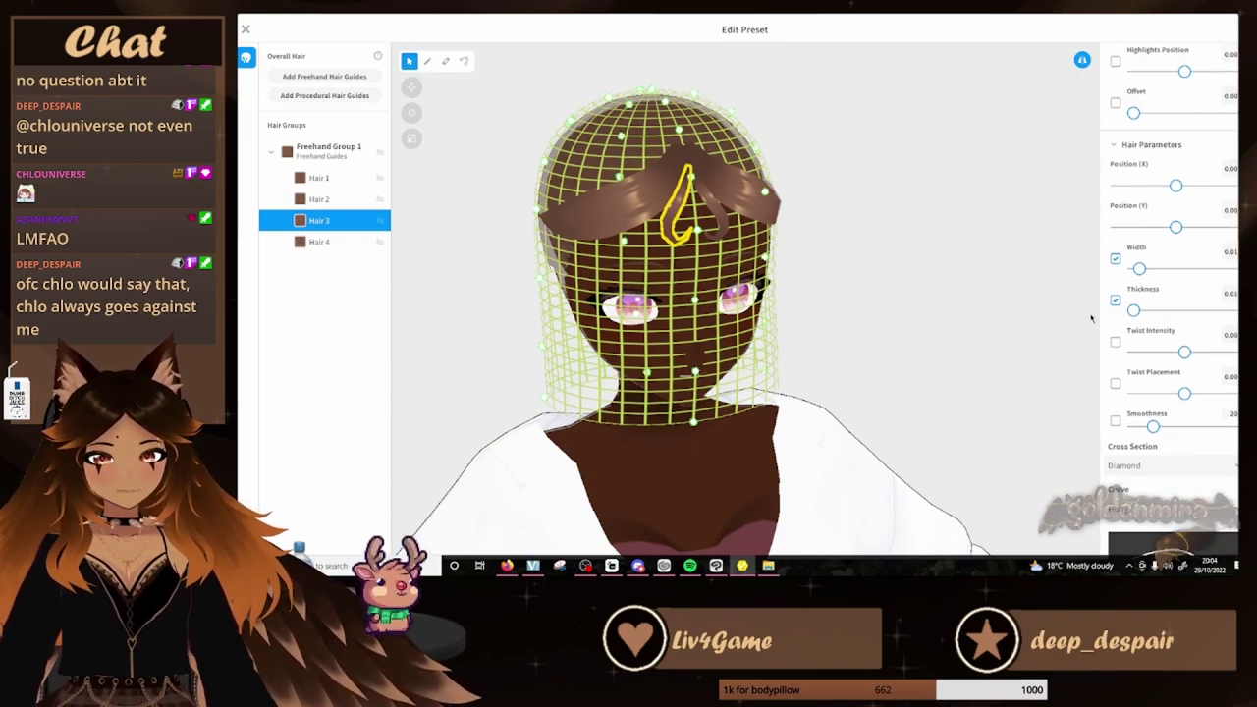
{"action": "left_click", "coordinate": [719, 211]}
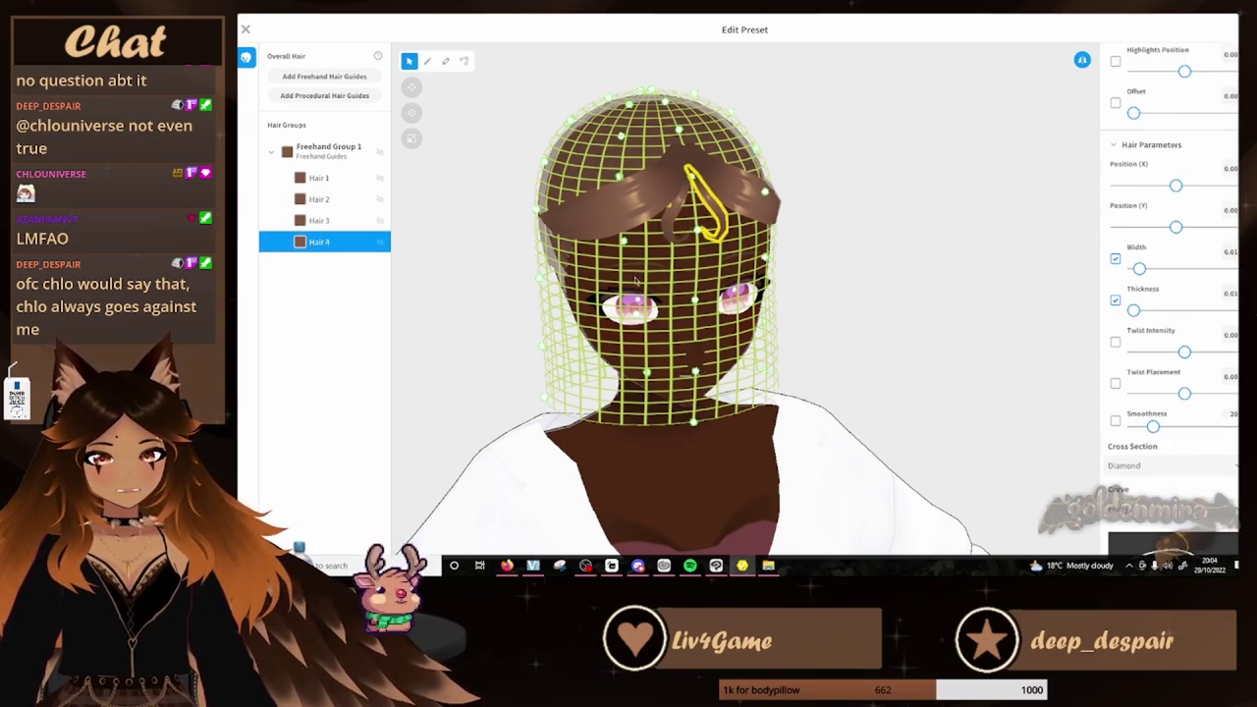
{"action": "left_click", "coordinate": [732, 201]}
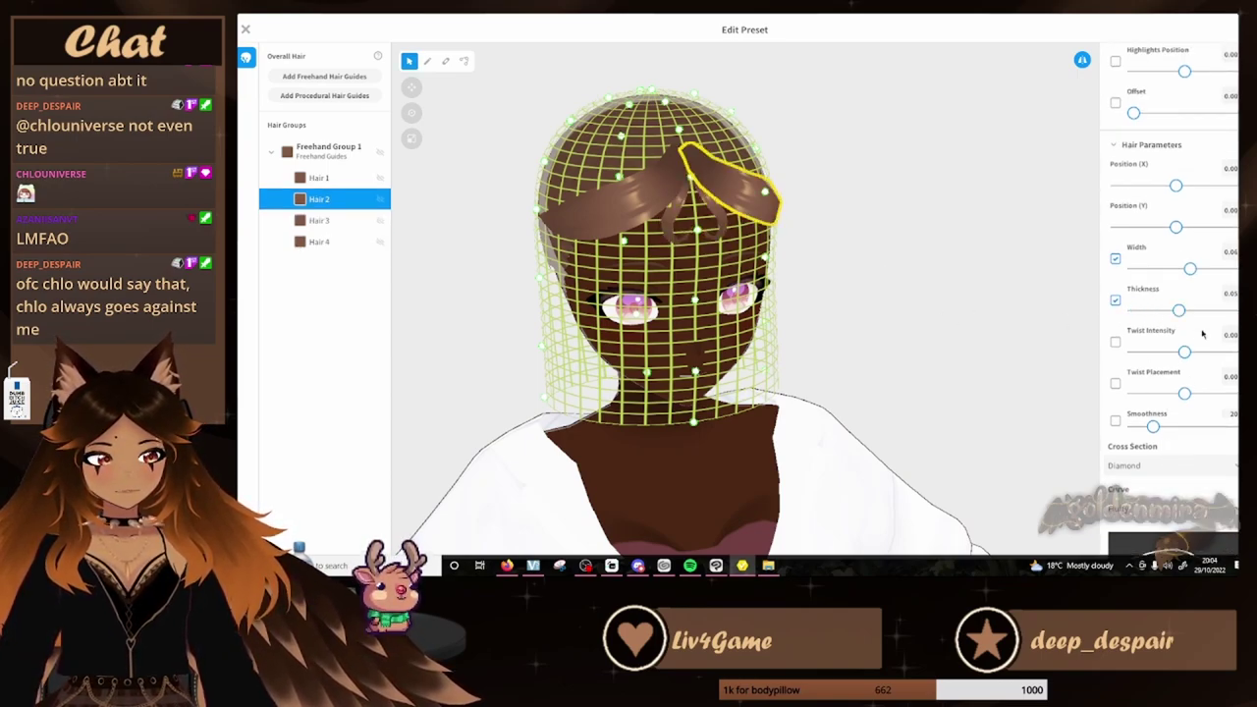
{"action": "left_click", "coordinate": [626, 214]}
{"action": "right_click_drag", "start_coordinate": [828, 314], "coordinate": [817, 285]}
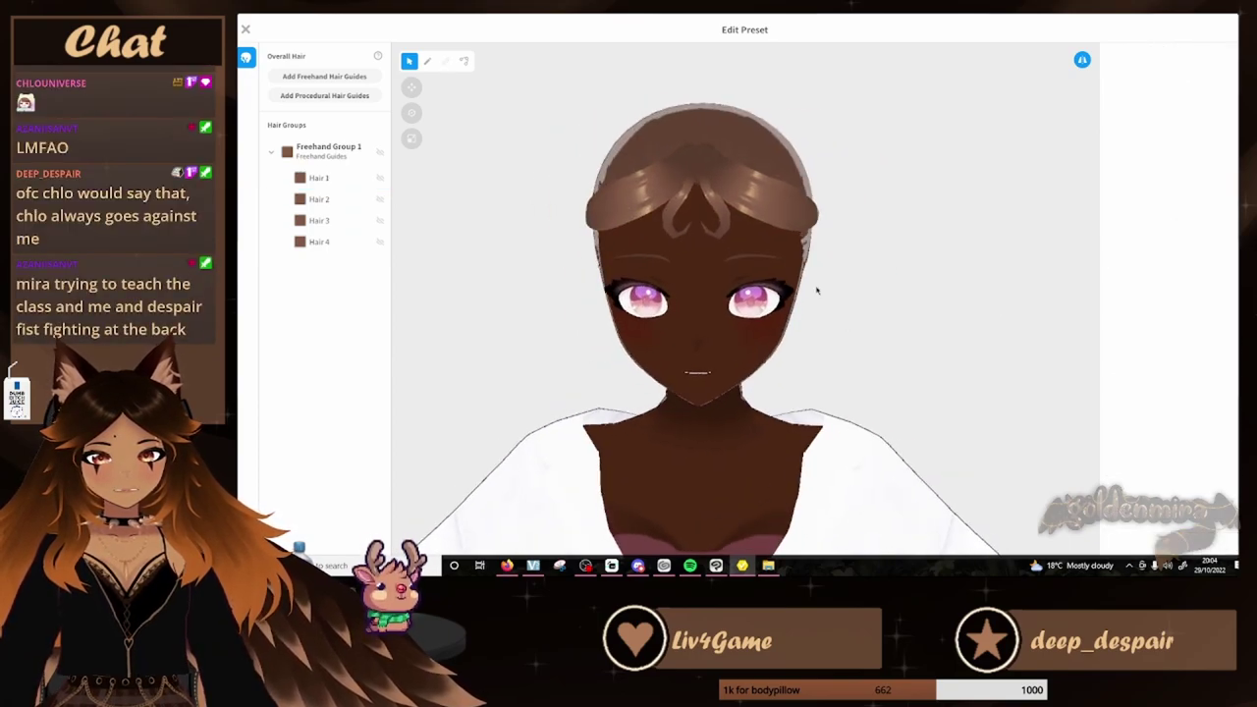
Open the texture editor for the material of the bang strand Hair 2
{"action": "left_click", "coordinate": [773, 212]}
{"action": "left_click", "coordinate": [1122, 75]}
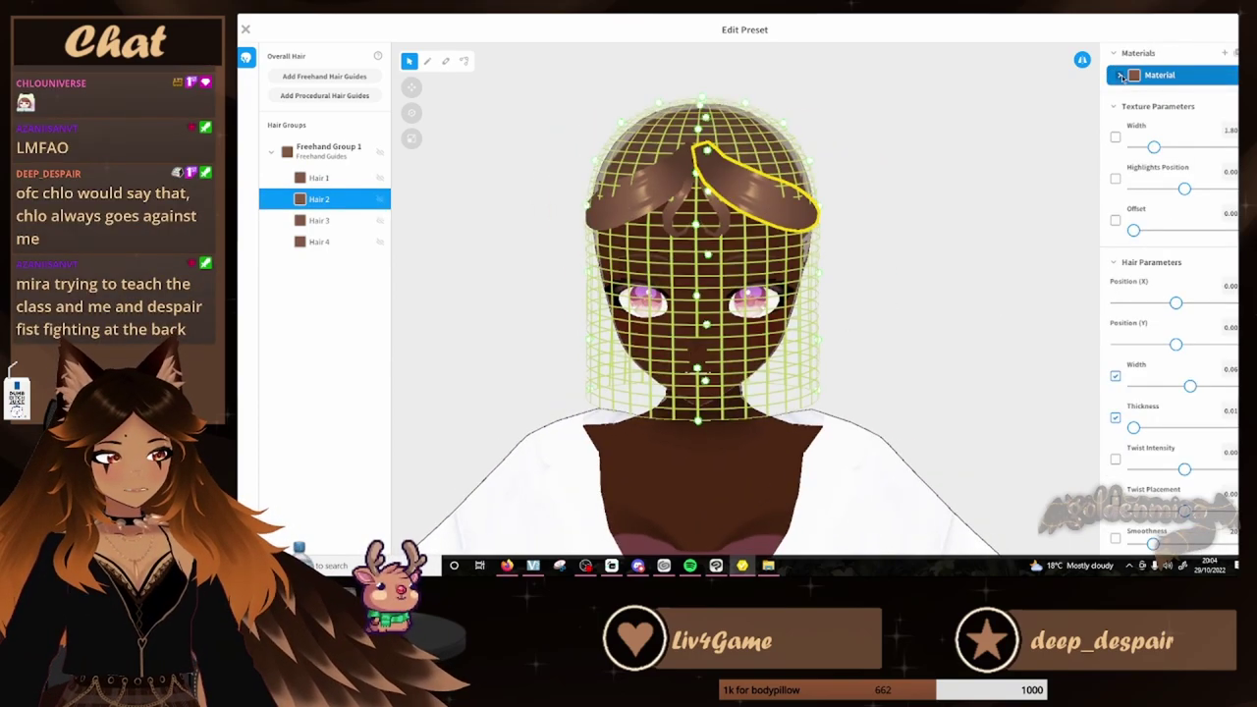
{"action": "left_click", "coordinate": [1129, 97]}
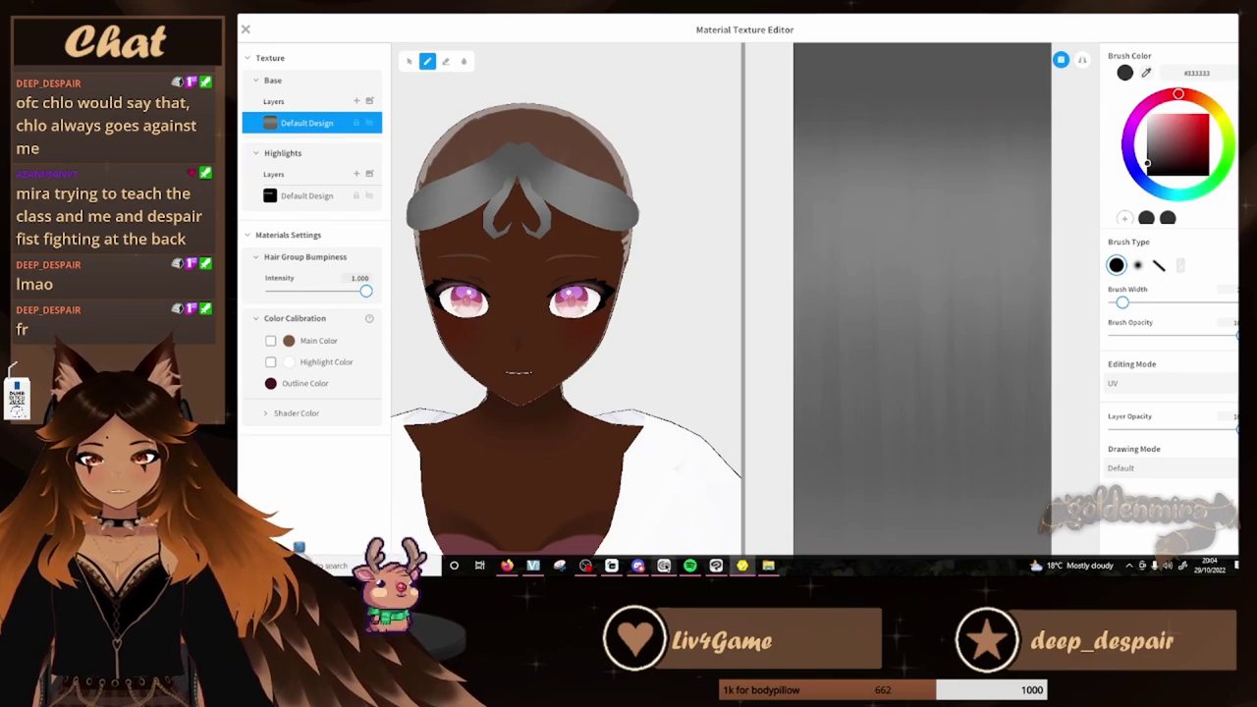
Switch to Clip Studio Paint, sample the dusky pink hair colour from the reference drawing, and return to VRoid Studio
{"action": "left_click", "coordinate": [715, 568]}
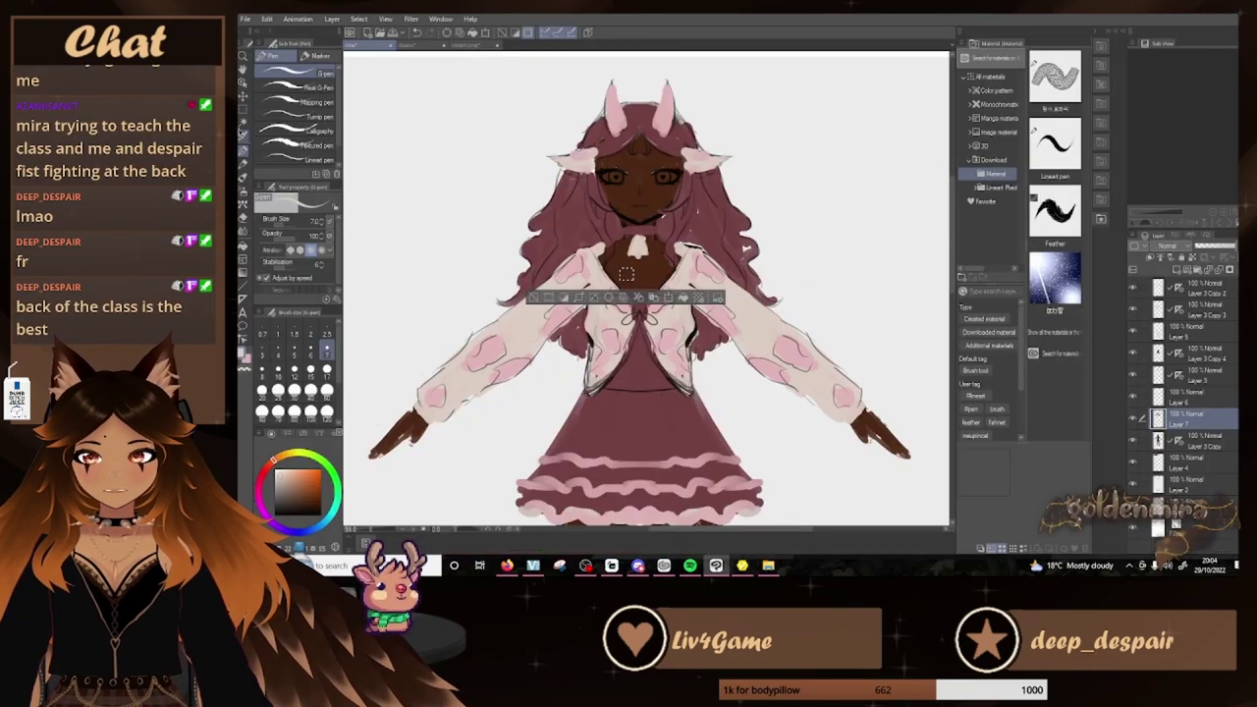
{"action": "left_click", "coordinate": [246, 136]}
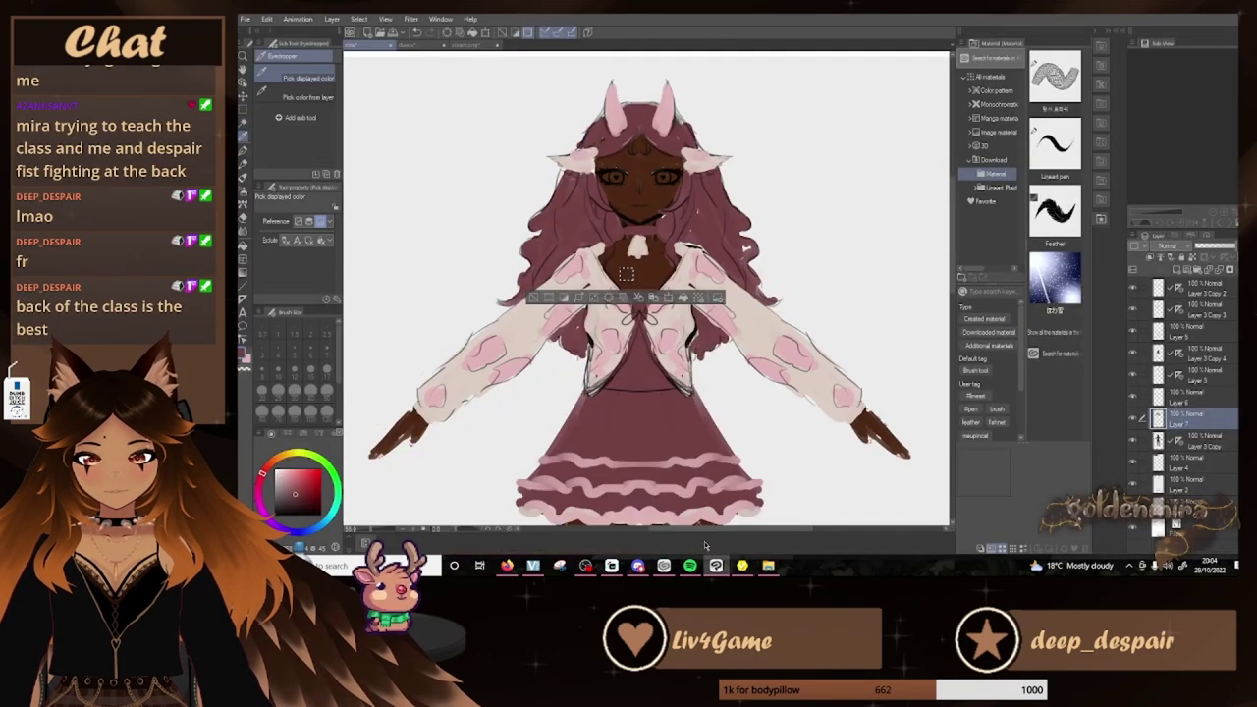
{"action": "left_click", "coordinate": [672, 568]}
{"action": "left_click", "coordinate": [744, 567]}
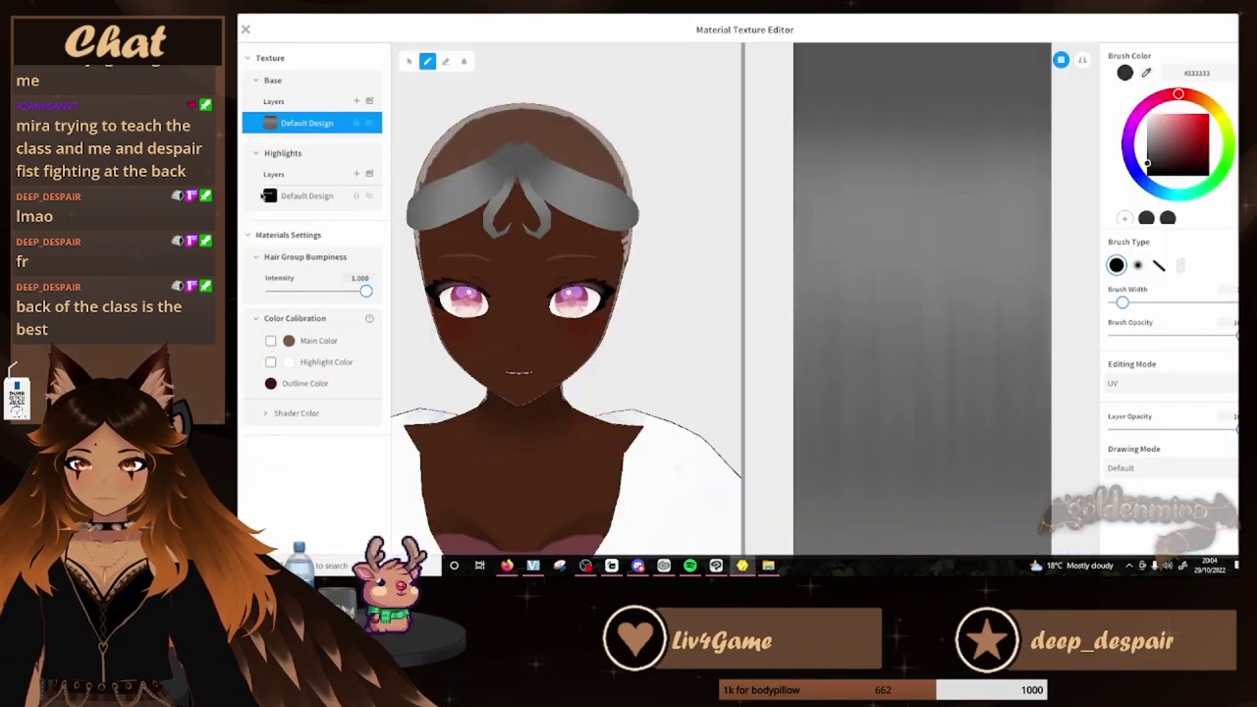
Export the hair texture's base Default Design layer as an image named hair
{"action": "right_click", "coordinate": [278, 125]}
{"action": "left_click", "coordinate": [306, 141]}
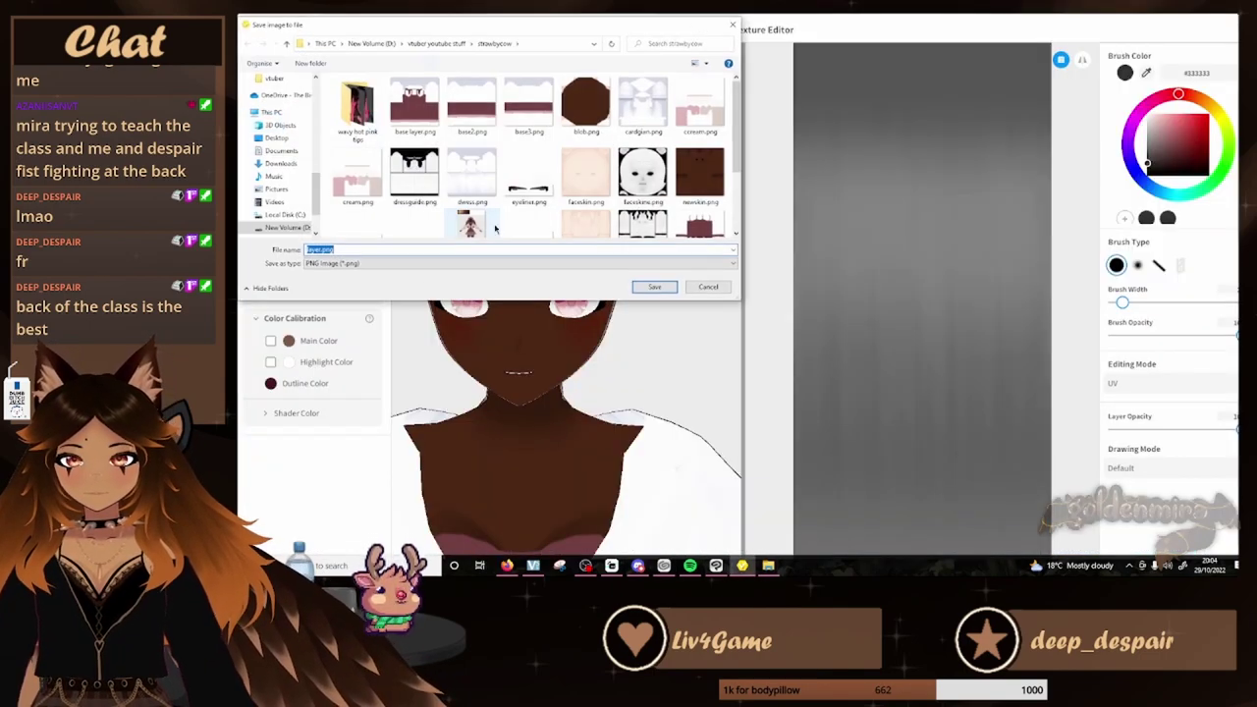
{"action": "type", "text": "hair"}
{"action": "key", "text": "Return"}
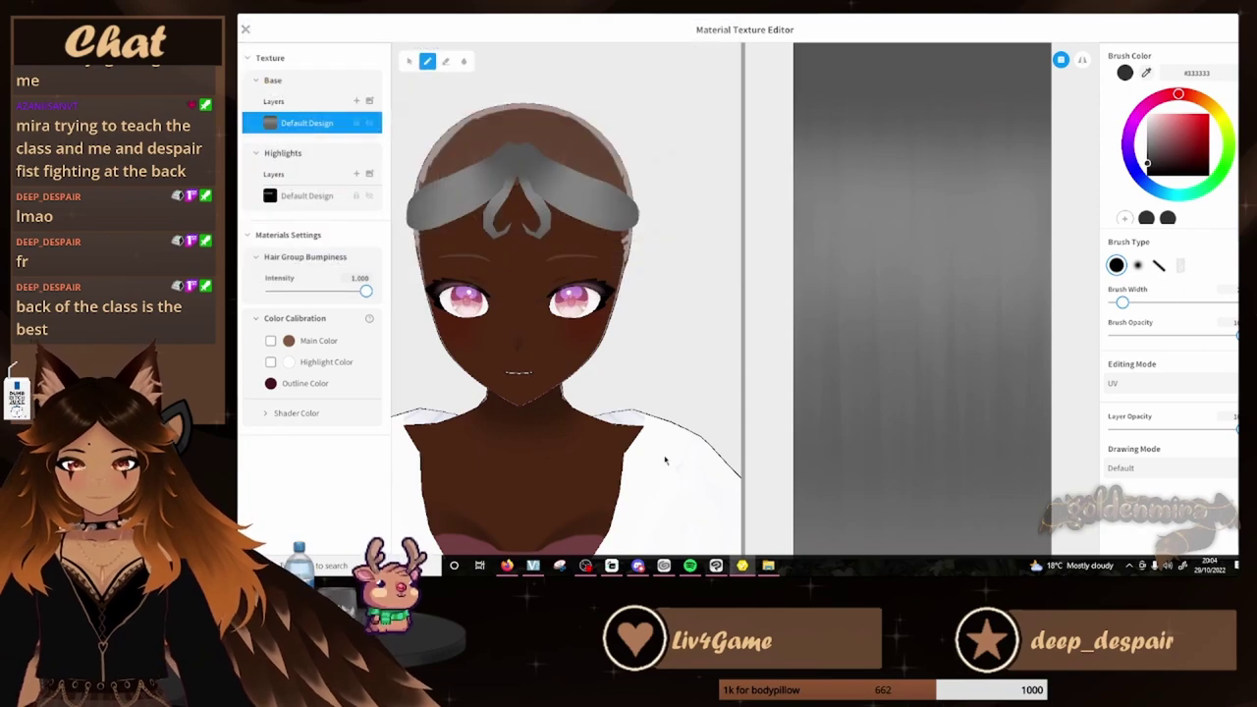
Switch to Clip Studio Paint and open hair.png from the strawbycow folder
{"action": "left_click", "coordinate": [716, 567]}
{"action": "left_click", "coordinate": [246, 19]}
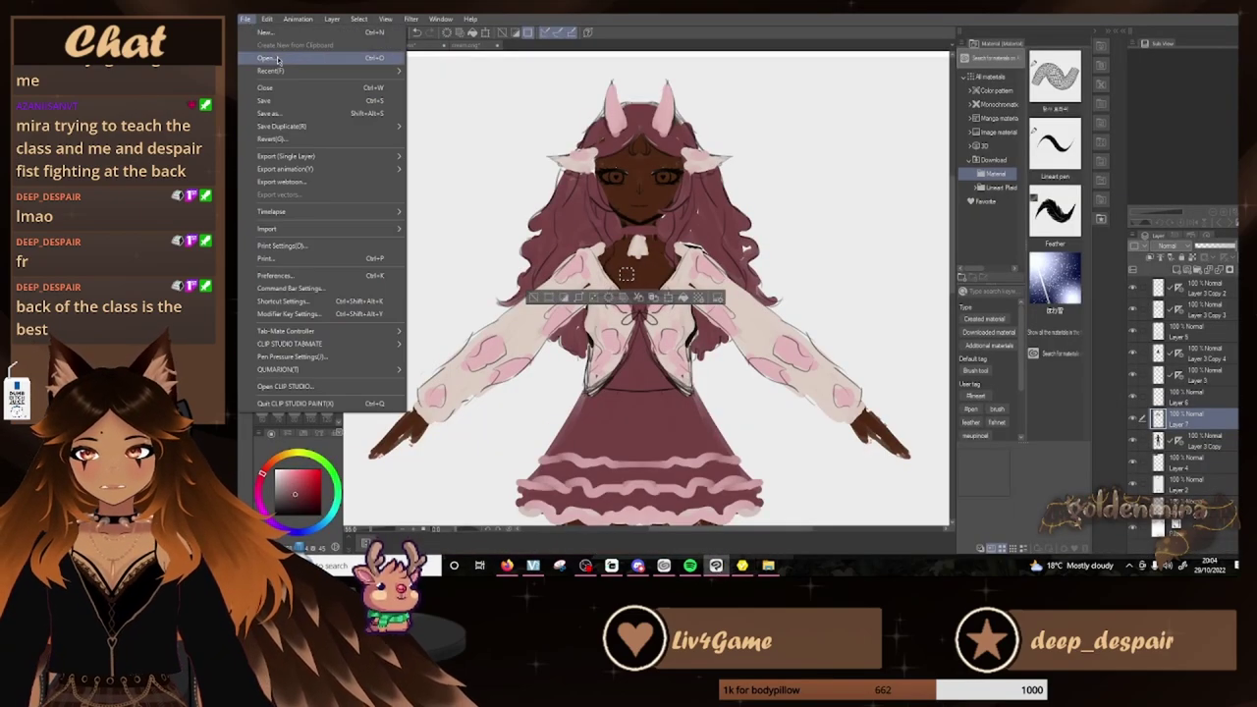
{"action": "left_click", "coordinate": [280, 60]}
{"action": "left_click", "coordinate": [356, 158]}
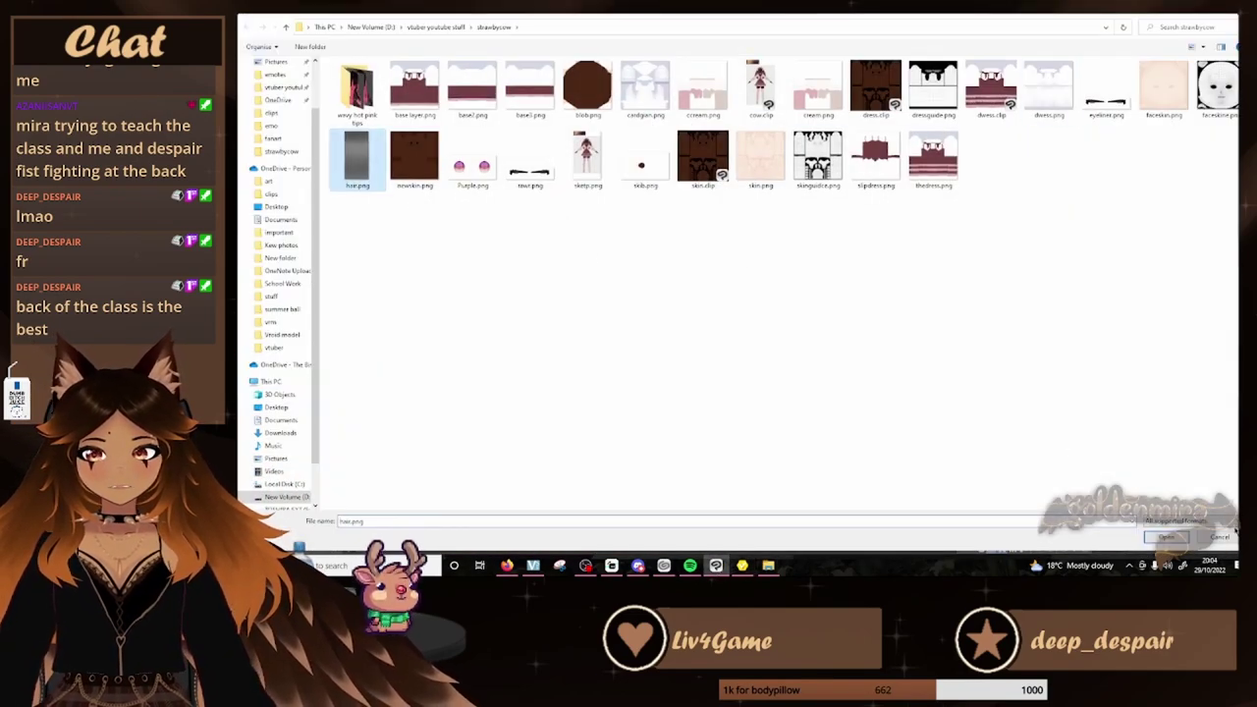
{"action": "left_click", "coordinate": [1169, 538]}
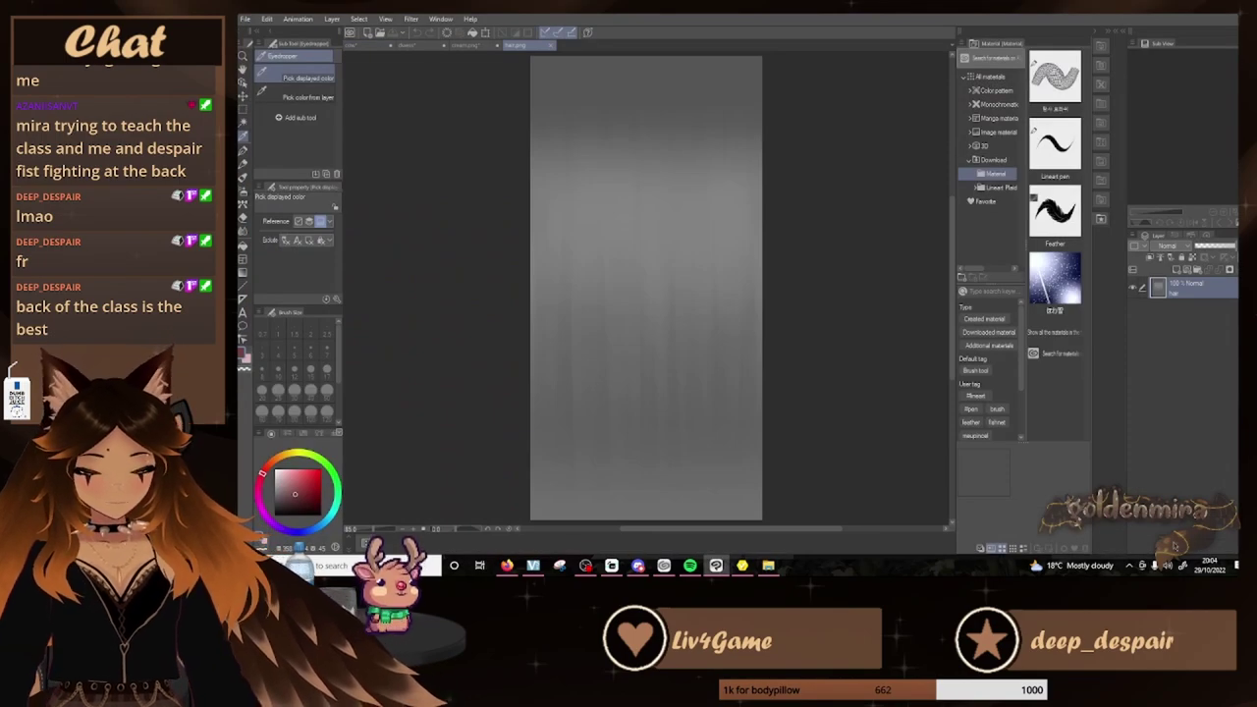
Set the new layer above the hair texture to Overlay and cover the whole texture in dusky pink with a large G-pen
{"action": "left_click", "coordinate": [1177, 247]}
{"action": "left_click", "coordinate": [1164, 379]}
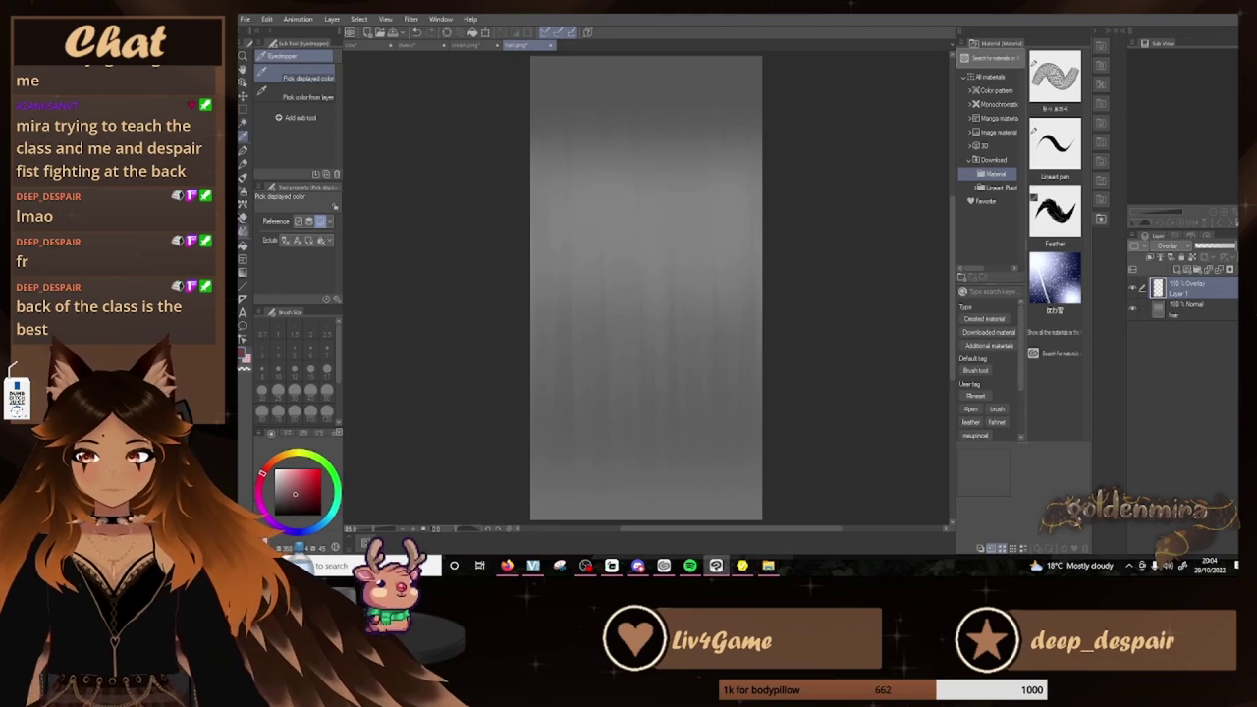
{"action": "left_click", "coordinate": [243, 150]}
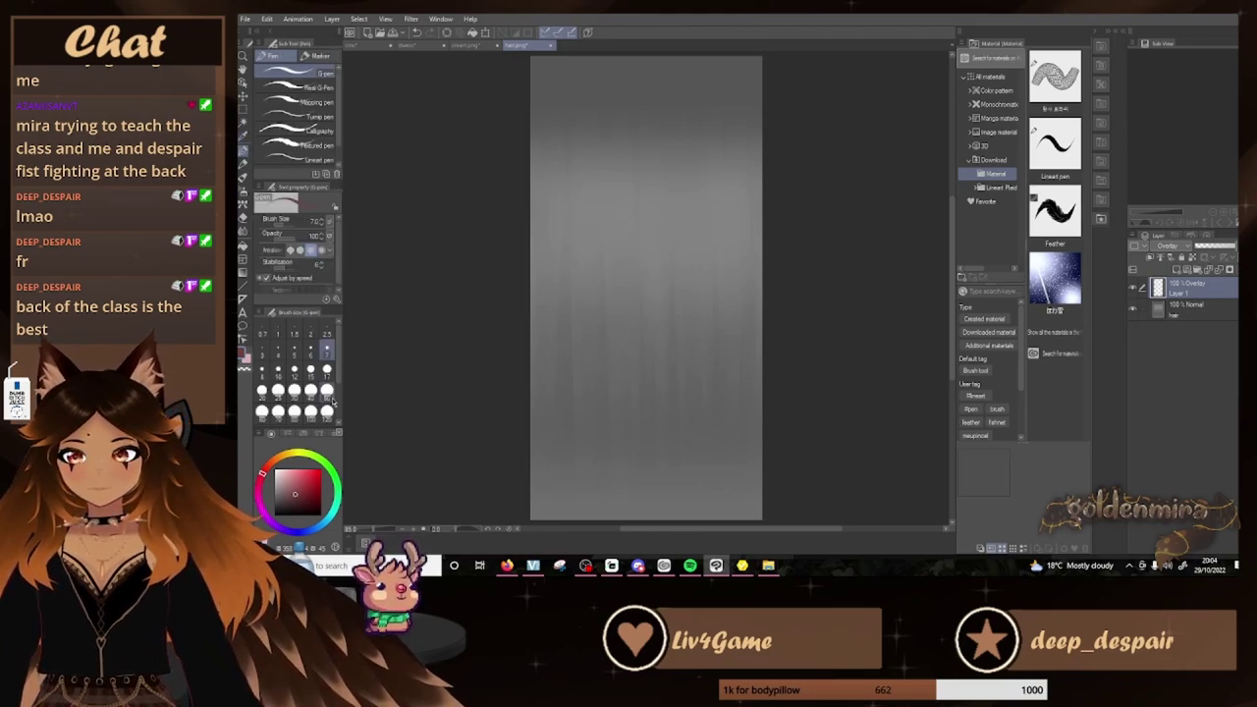
{"action": "mouse_move", "coordinate": [599, 252]}
{"action": "left_mouse_down"}
{"action": "mouse_move", "coordinate": [649, 288]}
{"action": "mouse_move", "coordinate": [518, 385]}
{"action": "left_mouse_up"}
{"action": "left_click_drag", "start_coordinate": [340, 377], "coordinate": [342, 397]}
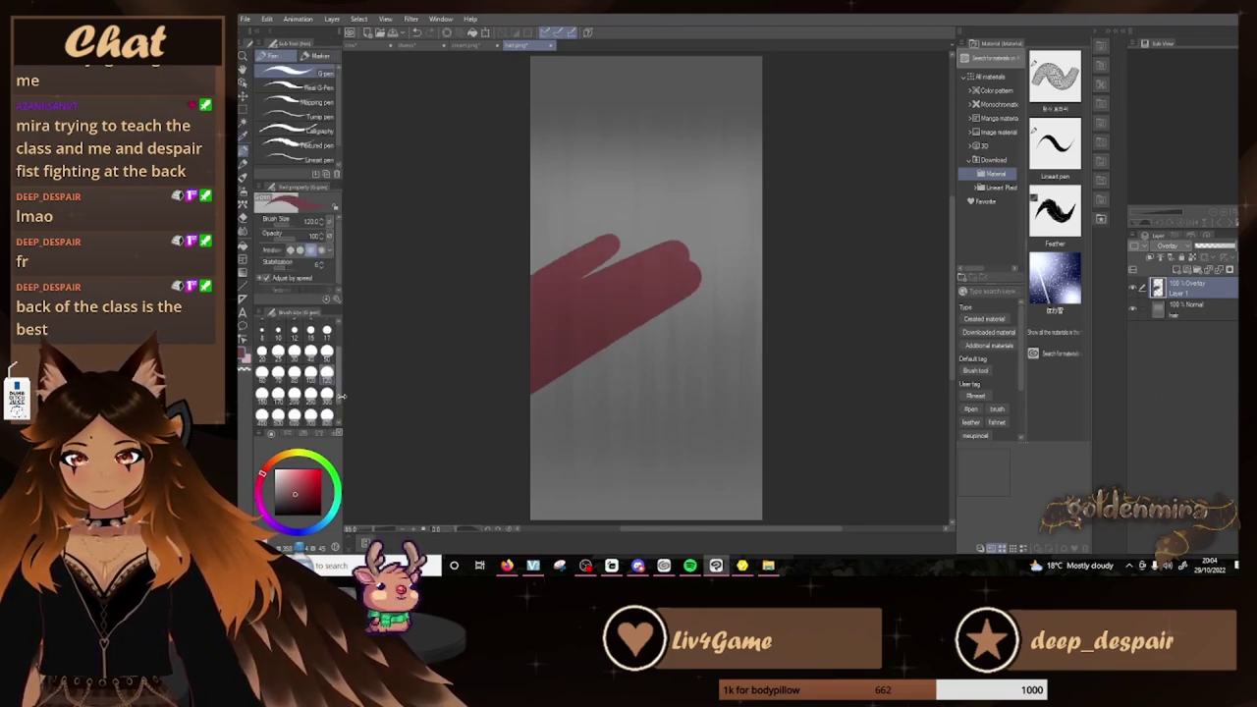
{"action": "mouse_move", "coordinate": [623, 223]}
{"action": "left_mouse_down"}
{"action": "mouse_move", "coordinate": [528, 134]}
{"action": "mouse_move", "coordinate": [496, 74]}
{"action": "left_mouse_up"}
{"action": "mouse_move", "coordinate": [644, 172]}
{"action": "left_mouse_down"}
{"action": "mouse_move", "coordinate": [754, 308]}
{"action": "mouse_move", "coordinate": [850, 387]}
{"action": "mouse_move", "coordinate": [788, 556]}
{"action": "left_mouse_up"}
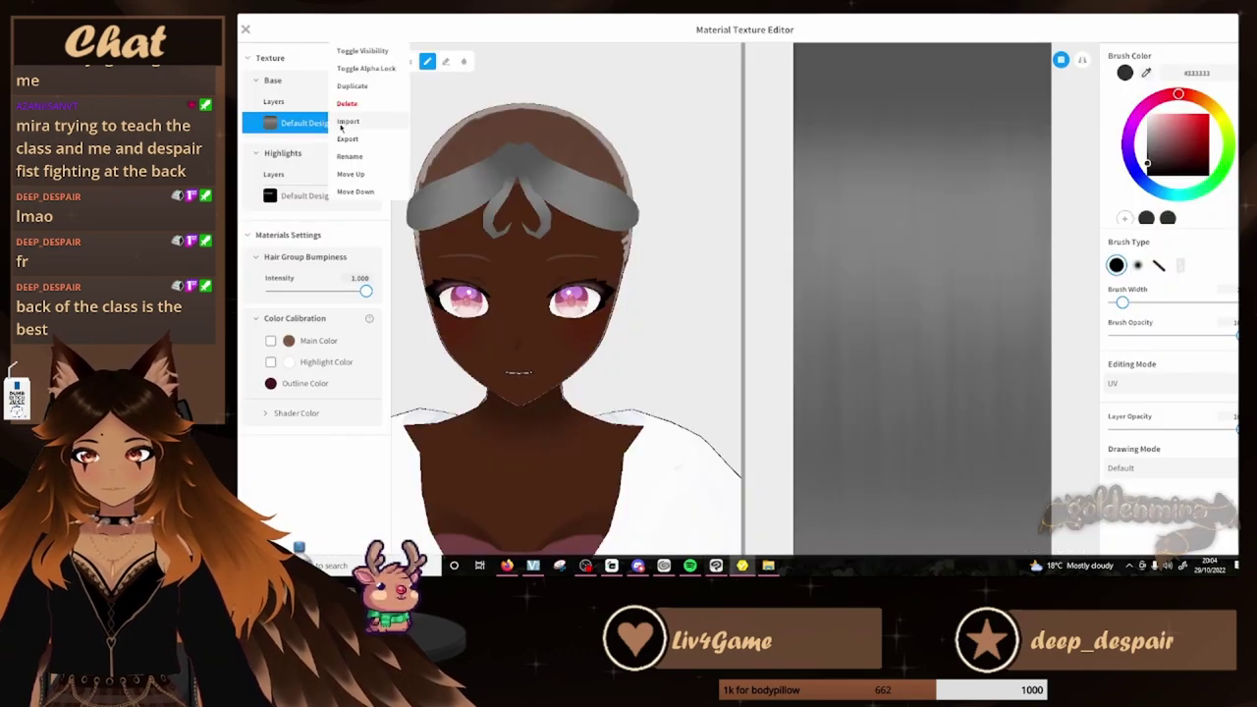
Import the recoloured hair.png into the base Default Design layer of the hair material in VRoid Studio
{"action": "left_click", "coordinate": [336, 126]}
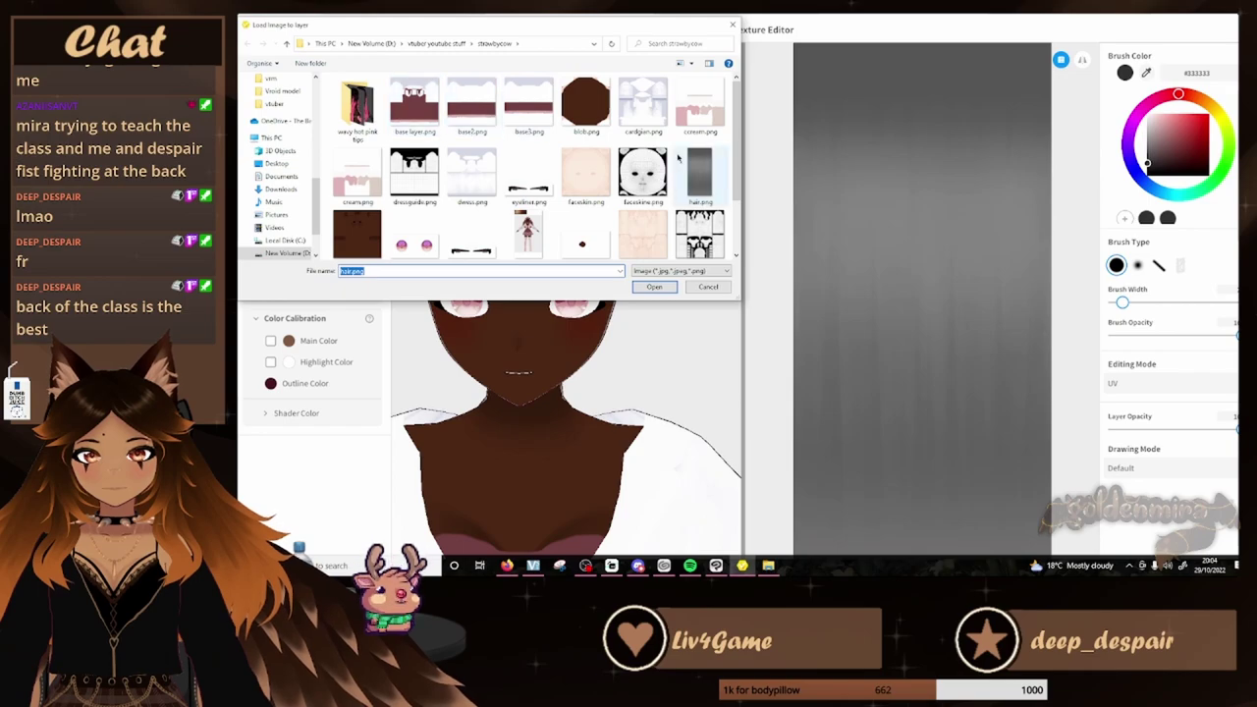
{"action": "scroll", "coordinate": [677, 158], "scroll_direction": "down", "scroll_amount": 1}
{"action": "left_click", "coordinate": [654, 286]}
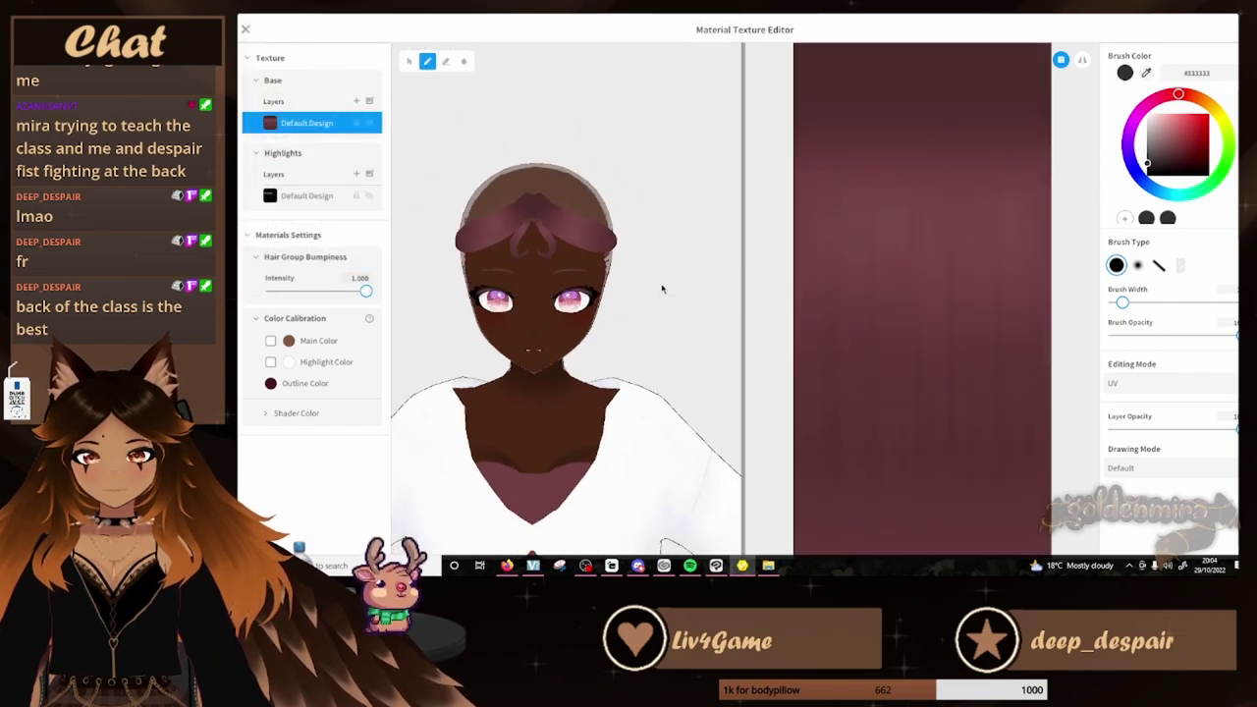
{"action": "scroll", "coordinate": [662, 288], "scroll_direction": "down", "scroll_amount": 3}
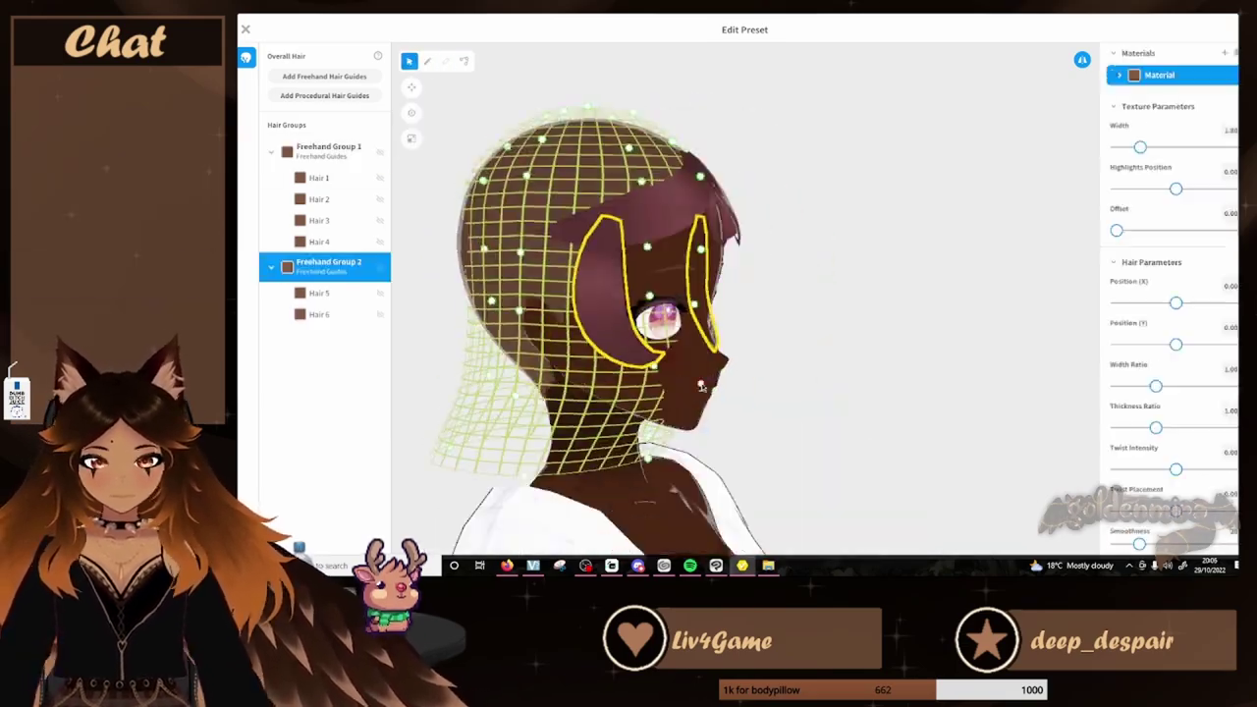
Shape the side strands with control points and draw a second mirrored pair beside the face in Freehand Group 2
{"action": "left_click", "coordinate": [465, 61]}
{"action": "scroll", "coordinate": [856, 362], "scroll_direction": "down", "scroll_amount": 5}
{"action": "left_click", "coordinate": [328, 266]}
{"action": "left_click", "coordinate": [427, 61]}
{"action": "mouse_move", "coordinate": [711, 568]}
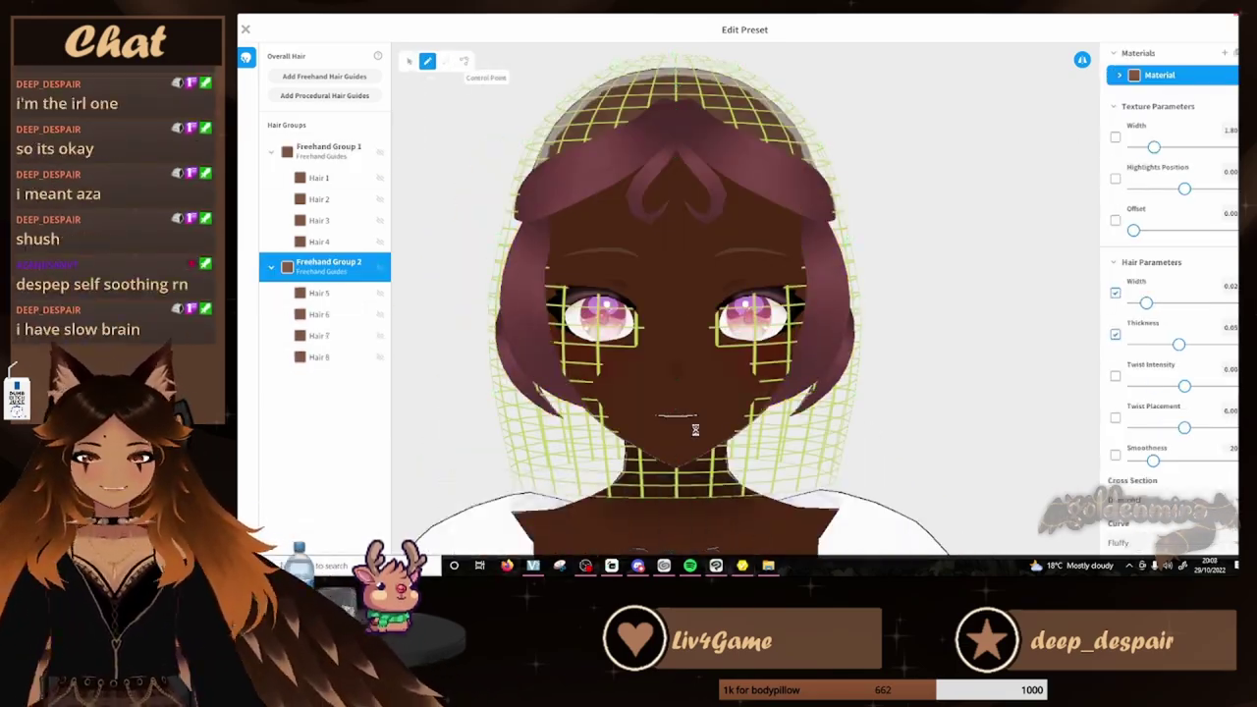
Refine the curves of side strands Hair 7 and Hair 5 with their control points
{"action": "left_click", "coordinate": [464, 61]}
{"action": "left_click", "coordinate": [320, 336]}
{"action": "scroll", "coordinate": [674, 324], "scroll_direction": "down", "scroll_amount": 3}
{"action": "left_click", "coordinate": [319, 292]}
{"action": "left_click", "coordinate": [796, 377]}
Add a third freehand guide group and draw a mirrored pair of long strands down to the chest, shaped with control points
{"action": "left_click", "coordinate": [324, 77]}
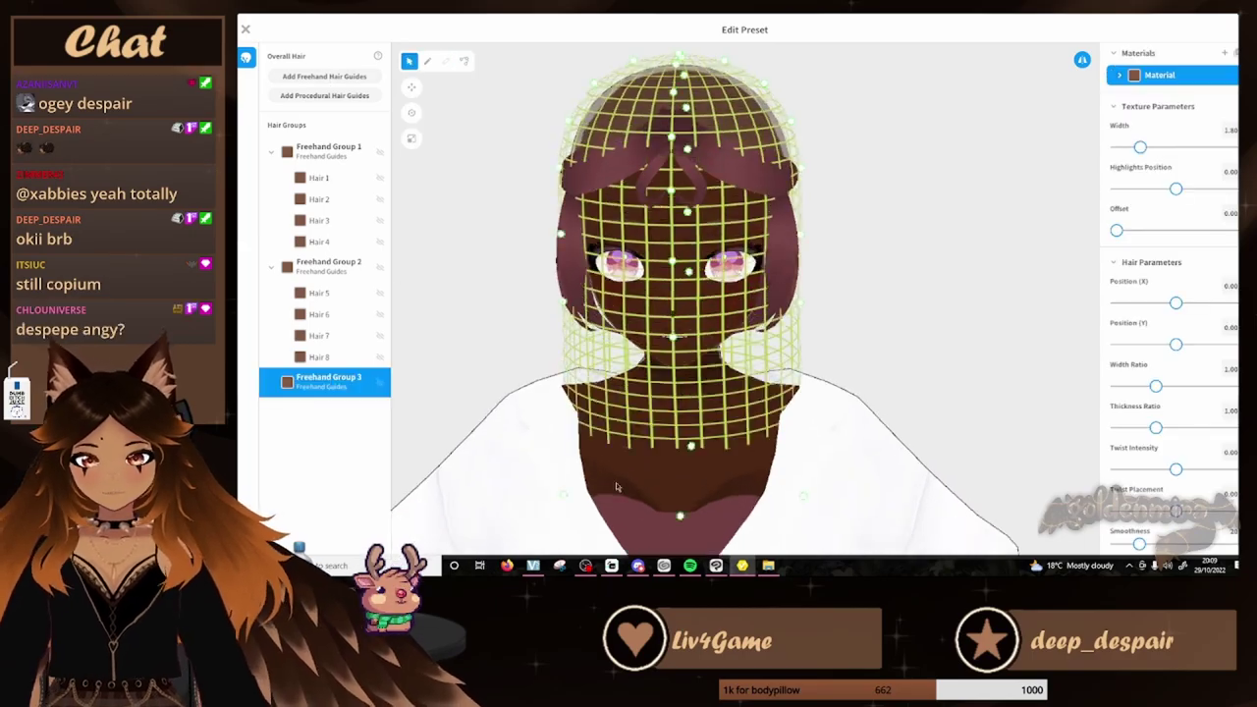
{"action": "right_click_drag", "start_coordinate": [795, 377], "coordinate": [592, 376]}
{"action": "left_click", "coordinate": [427, 61]}
{"action": "left_click_drag", "start_coordinate": [614, 205], "coordinate": [656, 540]}
{"action": "left_click", "coordinate": [465, 61]}
{"action": "left_click_drag", "start_coordinate": [615, 377], "coordinate": [625, 369]}
{"action": "scroll", "coordinate": [625, 371], "scroll_direction": "down", "scroll_amount": 5}
Add a fourth freehand guide group and draw long, wavy mirrored strands down the back of the head
{"action": "left_click", "coordinate": [324, 77]}
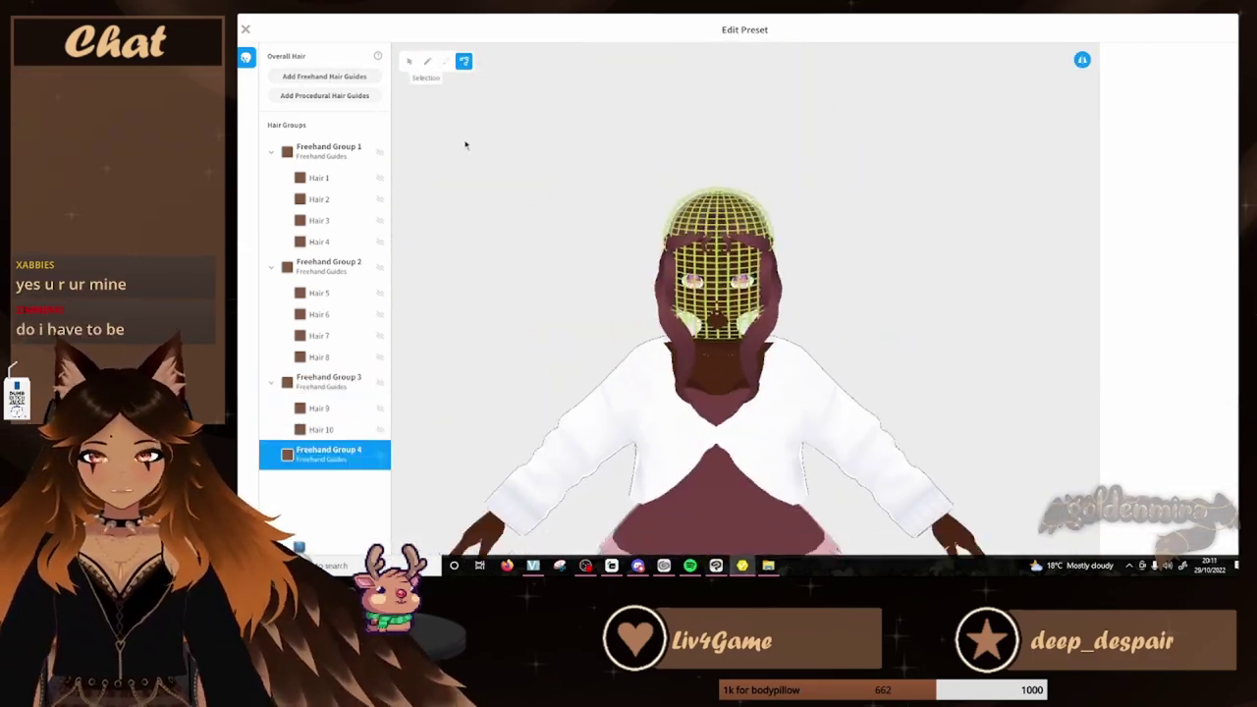
{"action": "left_click", "coordinate": [410, 61]}
{"action": "right_click_drag", "start_coordinate": [805, 376], "coordinate": [553, 377]}
{"action": "left_click", "coordinate": [427, 61]}
{"action": "left_click_drag", "start_coordinate": [687, 231], "coordinate": [678, 449]}
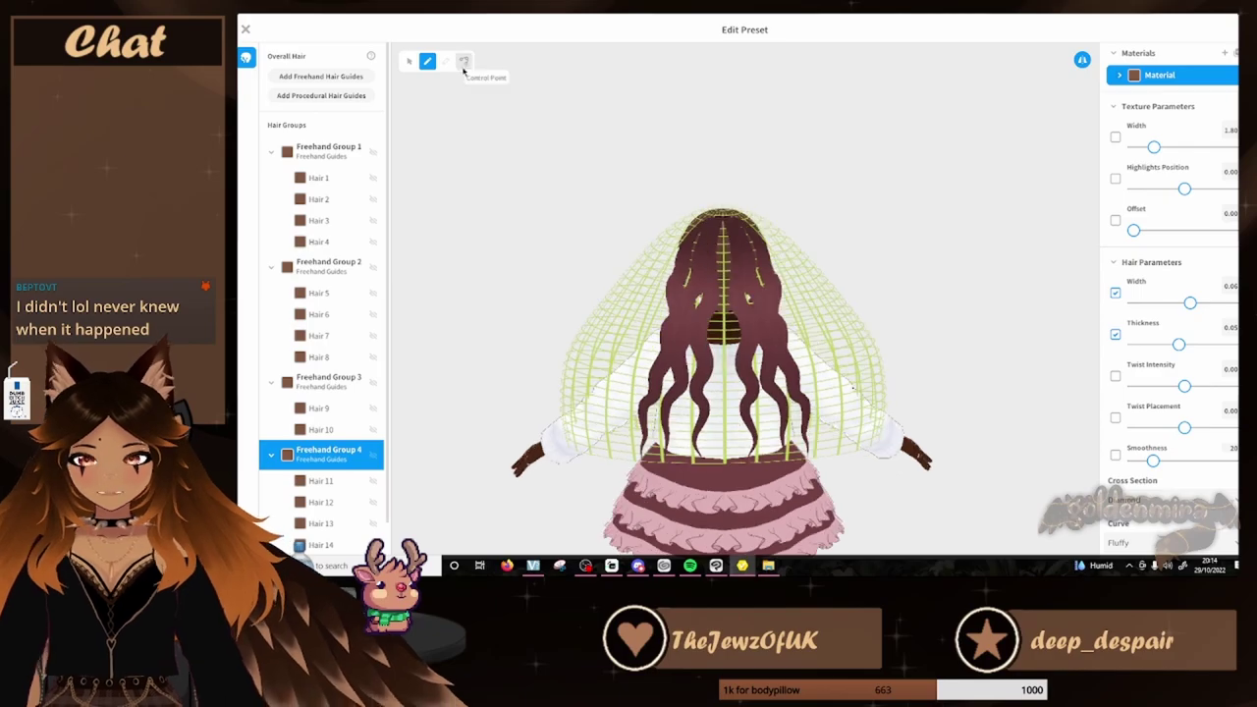
{"action": "left_click", "coordinate": [246, 28]}
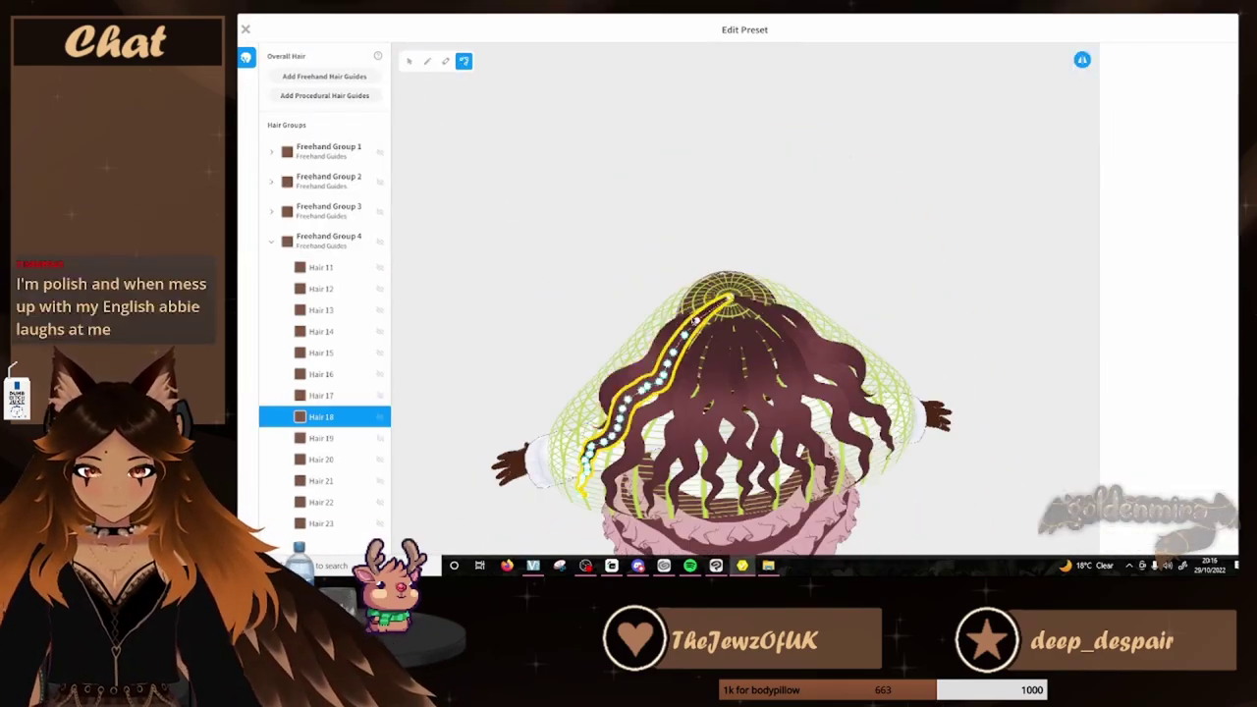
Adjust the control points of back strands Hair 18, Hair 22, Hair 20 and Hair 21
{"action": "right_click_drag", "start_coordinate": [695, 320], "coordinate": [746, 294]}
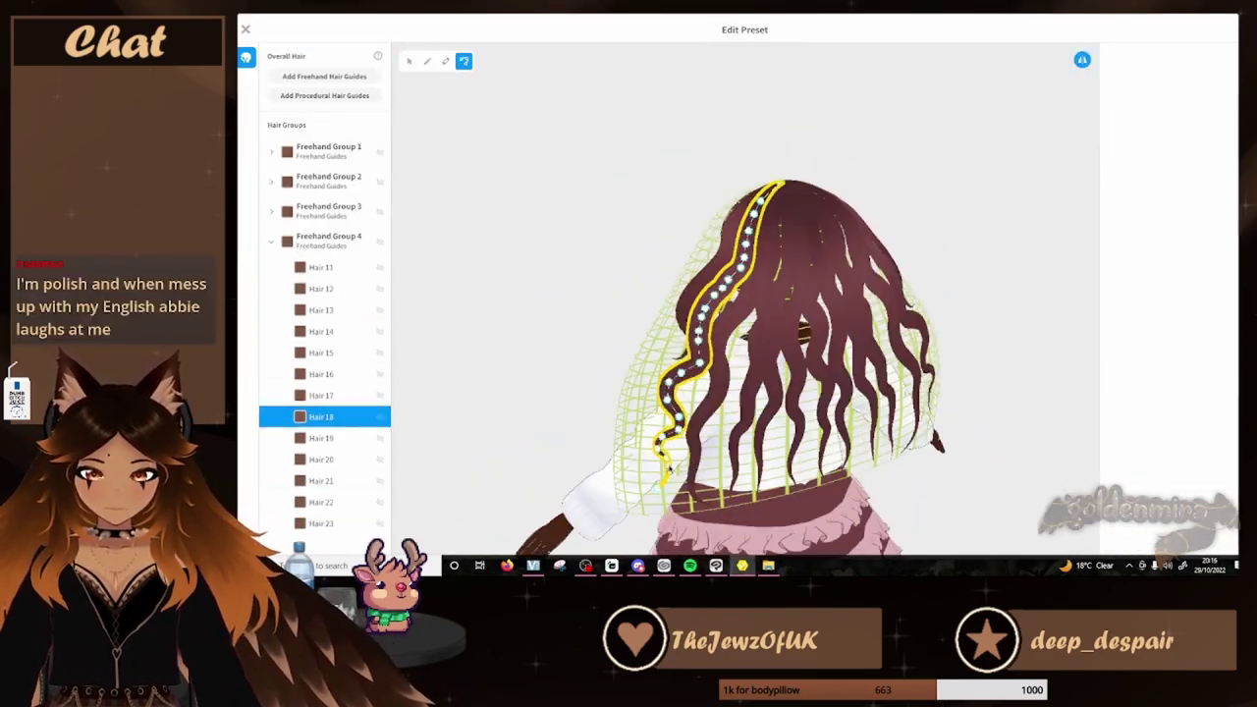
{"action": "left_click", "coordinate": [321, 502]}
{"action": "left_click", "coordinate": [321, 460]}
{"action": "left_click", "coordinate": [321, 481]}
{"action": "left_click", "coordinate": [867, 357]}
Widen back strand Hair 16 to about 0.10 and adjust the control points of Hair 20, Hair 15 and Hair 19
{"action": "left_click", "coordinate": [409, 61]}
{"action": "left_click", "coordinate": [322, 374]}
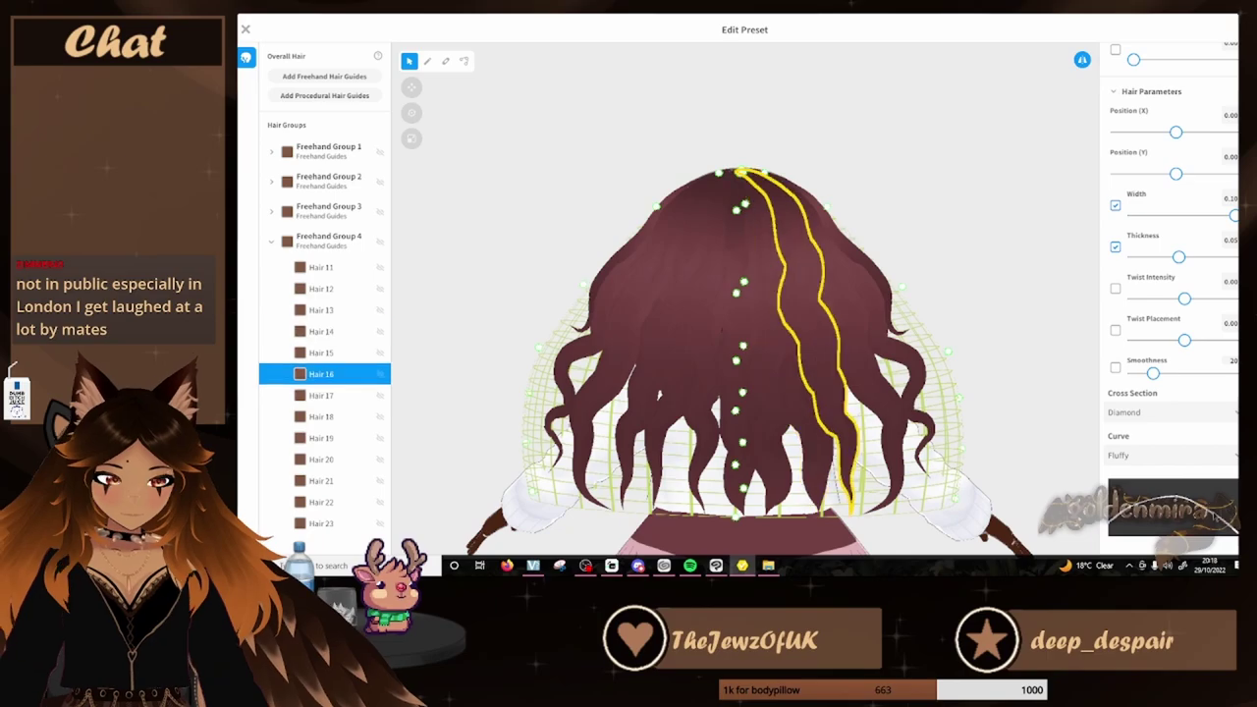
{"action": "left_click", "coordinate": [463, 61]}
{"action": "left_click", "coordinate": [321, 460]}
{"action": "left_click", "coordinate": [321, 353]}
{"action": "left_click", "coordinate": [321, 438]}
{"action": "right_click_drag", "start_coordinate": [905, 428], "coordinate": [828, 337]}
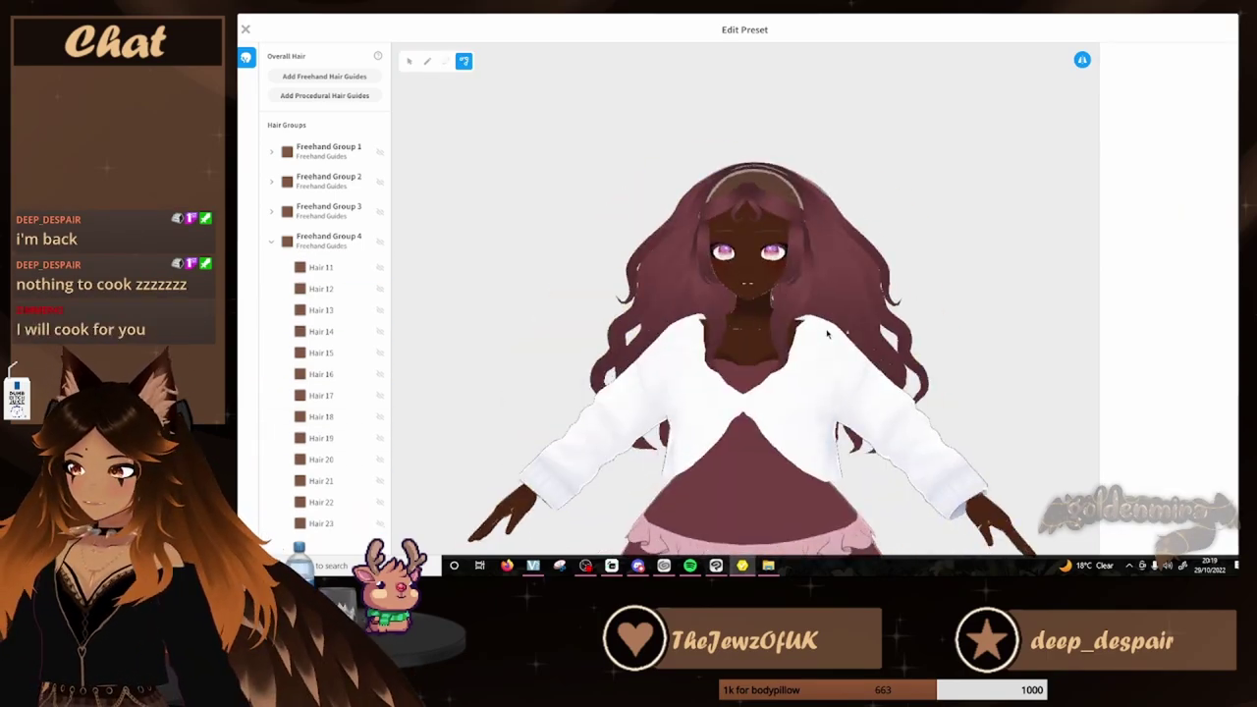
Close the hair editor and save the hair preset
{"action": "left_click", "coordinate": [409, 61]}
{"action": "left_click", "coordinate": [329, 241]}
{"action": "left_click", "coordinate": [245, 29]}
{"action": "left_click", "coordinate": [737, 349]}
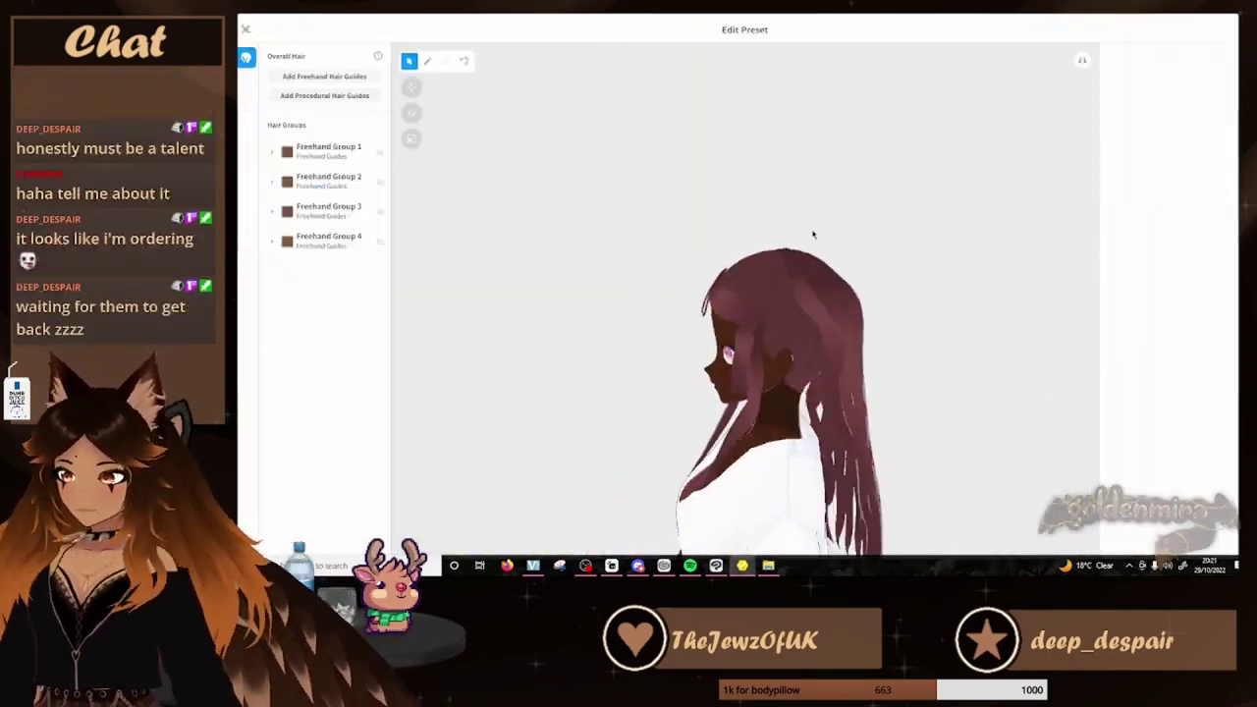
{"action": "left_click", "coordinate": [329, 241]}
{"action": "left_click", "coordinate": [533, 566]}
{"action": "left_click", "coordinate": [742, 566]}
Select side strand Hair 6 in Freehand Group 2 and adjust its shape with control points
{"action": "left_click", "coordinate": [319, 323]}
{"action": "left_click", "coordinate": [464, 61]}
{"action": "left_click", "coordinate": [410, 61]}
{"action": "left_click", "coordinate": [319, 208]}
{"action": "left_click", "coordinate": [272, 152]}
{"action": "right_click_drag", "start_coordinate": [776, 314], "coordinate": [687, 364]}
{"action": "left_click", "coordinate": [319, 314]}
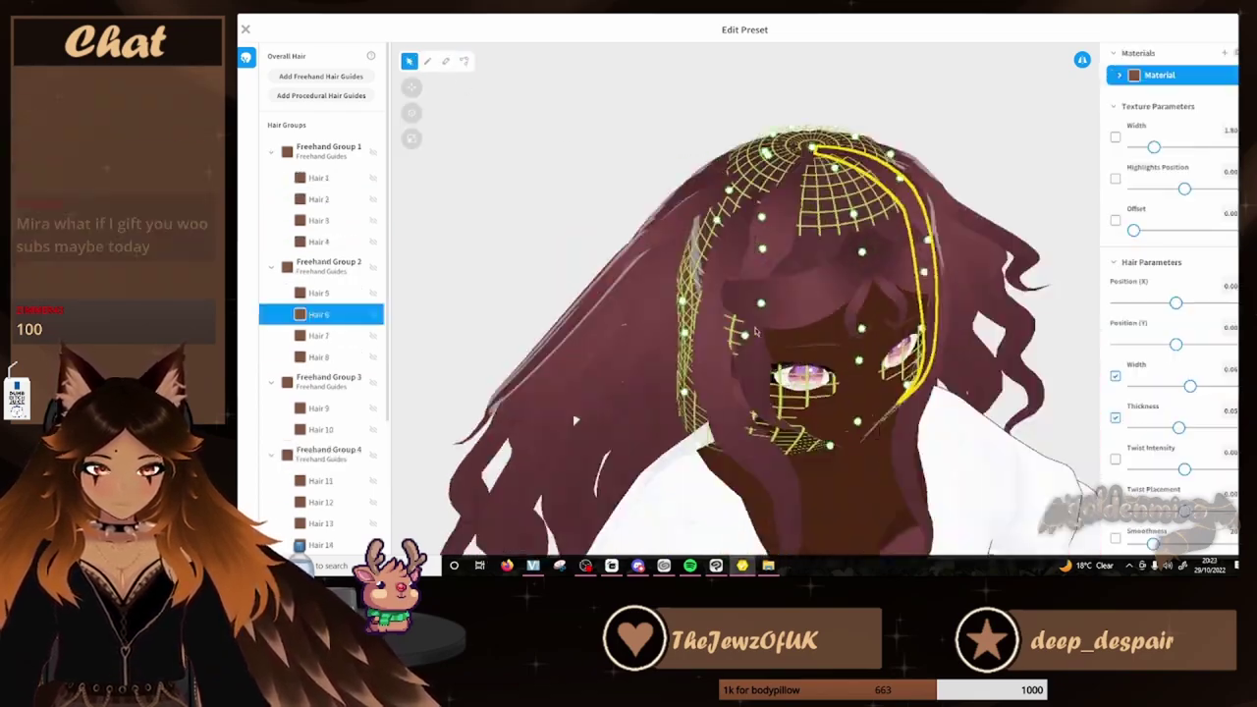
{"action": "right_click_drag", "start_coordinate": [786, 353], "coordinate": [874, 305]}
{"action": "scroll", "coordinate": [1185, 324], "scroll_direction": "down", "scroll_amount": 1}
{"action": "left_click", "coordinate": [464, 61]}
{"action": "scroll", "coordinate": [884, 272], "scroll_direction": "down", "scroll_amount": 3}
Draw a mirrored pair of strands in Freehand Group 1 from the top of the parting out to the temples, editing their control points
{"action": "left_click", "coordinate": [329, 151]}
{"action": "left_click_drag", "start_coordinate": [828, 222], "coordinate": [750, 287]}
{"action": "left_click", "coordinate": [463, 61]}
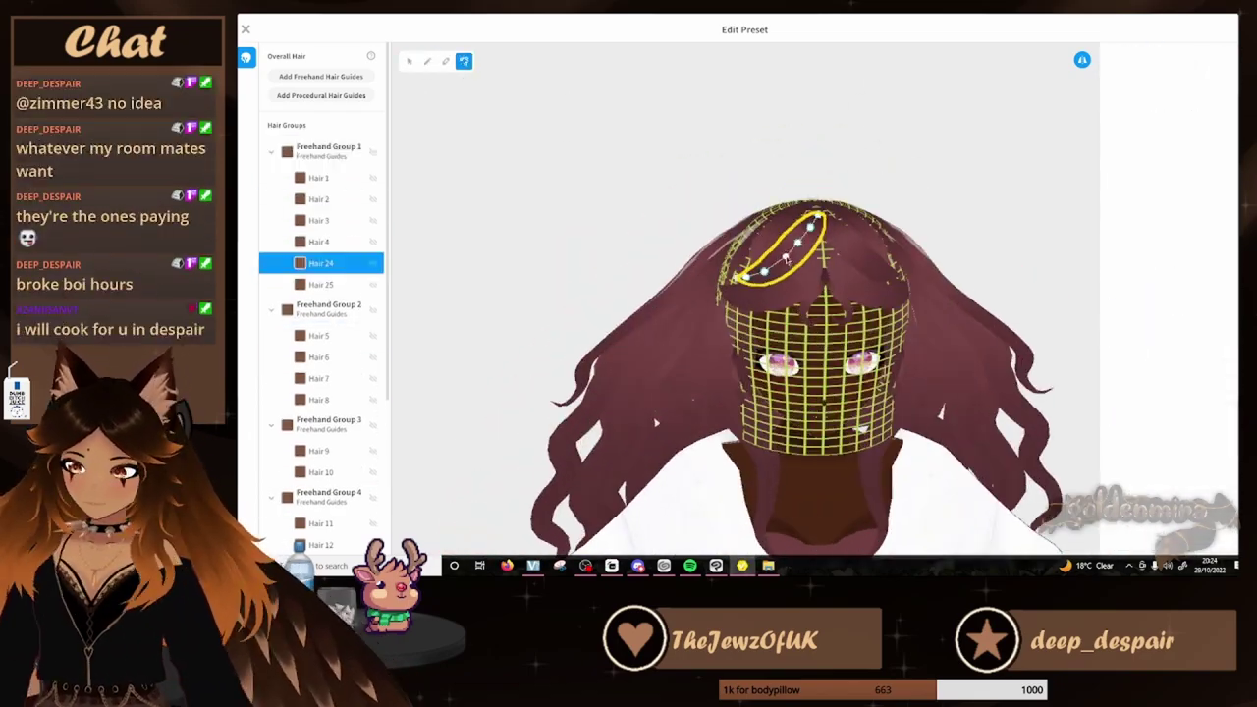
Delete the unwanted bang strands from Freehand Group 1, close the hair editor and save the preset
{"action": "key", "text": "Delete"}
{"action": "left_click", "coordinate": [245, 30]}
{"action": "left_click", "coordinate": [738, 348]}
Reopen the hair preset and, with mirroring on, draw more bang strands from the centre parting in Freehand Group 1, selecting Hair 28
{"action": "left_click", "coordinate": [353, 294]}
{"action": "left_click", "coordinate": [1181, 75]}
{"action": "left_click", "coordinate": [329, 151]}
{"action": "left_click", "coordinate": [272, 151]}
{"action": "left_click", "coordinate": [427, 61]}
{"action": "left_click", "coordinate": [1083, 60]}
{"action": "scroll", "coordinate": [737, 324], "scroll_direction": "up", "scroll_amount": 3}
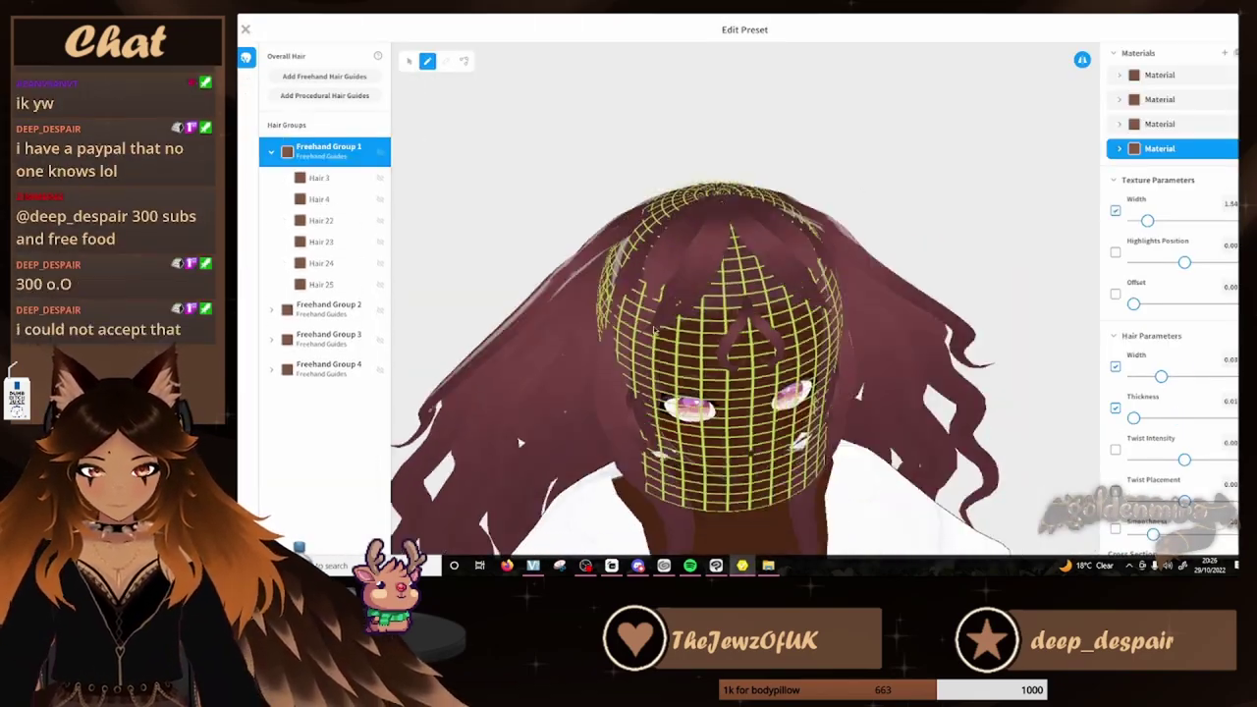
{"action": "left_click_drag", "start_coordinate": [732, 211], "coordinate": [766, 321]}
{"action": "left_click", "coordinate": [410, 61]}
{"action": "left_click", "coordinate": [322, 349]}
{"action": "right_click_drag", "start_coordinate": [767, 320], "coordinate": [854, 304]}
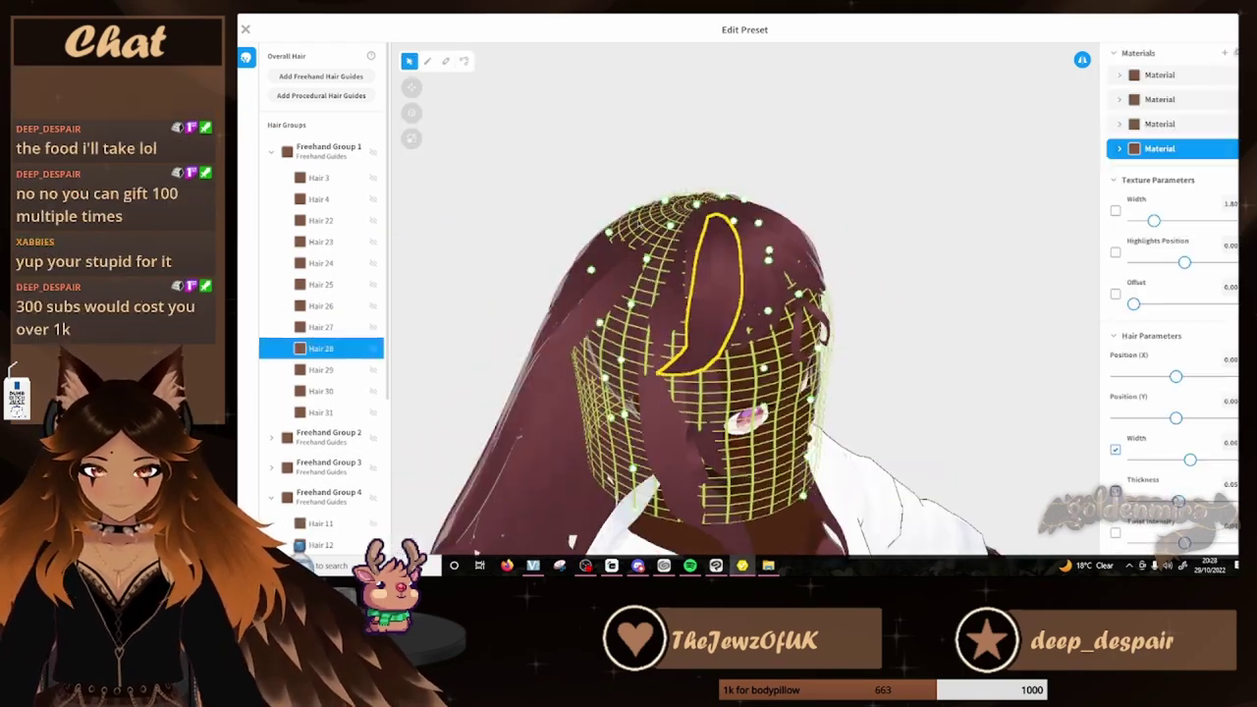
Adjust the bang strands Hair 22 and Hair 26 in Freehand Group 1 with control points and select the side strand Hair 37
{"action": "left_click", "coordinate": [463, 61]}
{"action": "left_click", "coordinate": [321, 221]}
{"action": "left_click", "coordinate": [321, 306]}
{"action": "scroll", "coordinate": [740, 294], "scroll_direction": "down", "scroll_amount": 5}
{"action": "left_click", "coordinate": [409, 61]}
{"action": "right_click_drag", "start_coordinate": [741, 252], "coordinate": [856, 469]}
{"action": "left_click", "coordinate": [321, 539]}
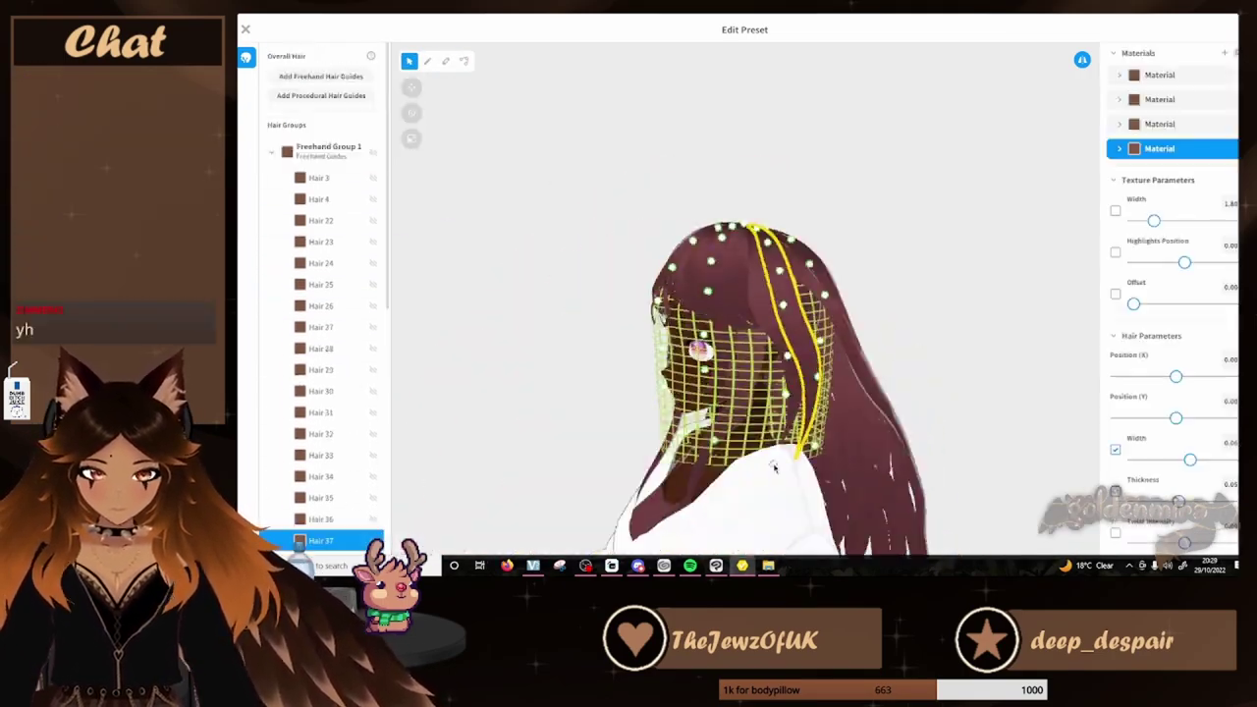
Draw side strands from the crown past the ear in Freehand Group 3 and shape Hair 36 with control points
{"action": "left_click", "coordinate": [464, 61]}
{"action": "left_click", "coordinate": [321, 477]}
{"action": "left_click", "coordinate": [323, 372]}
{"action": "left_click", "coordinate": [427, 61]}
{"action": "right_click_drag", "start_coordinate": [616, 199], "coordinate": [786, 226]}
{"action": "left_click", "coordinate": [321, 413]}
{"action": "left_click", "coordinate": [464, 61]}
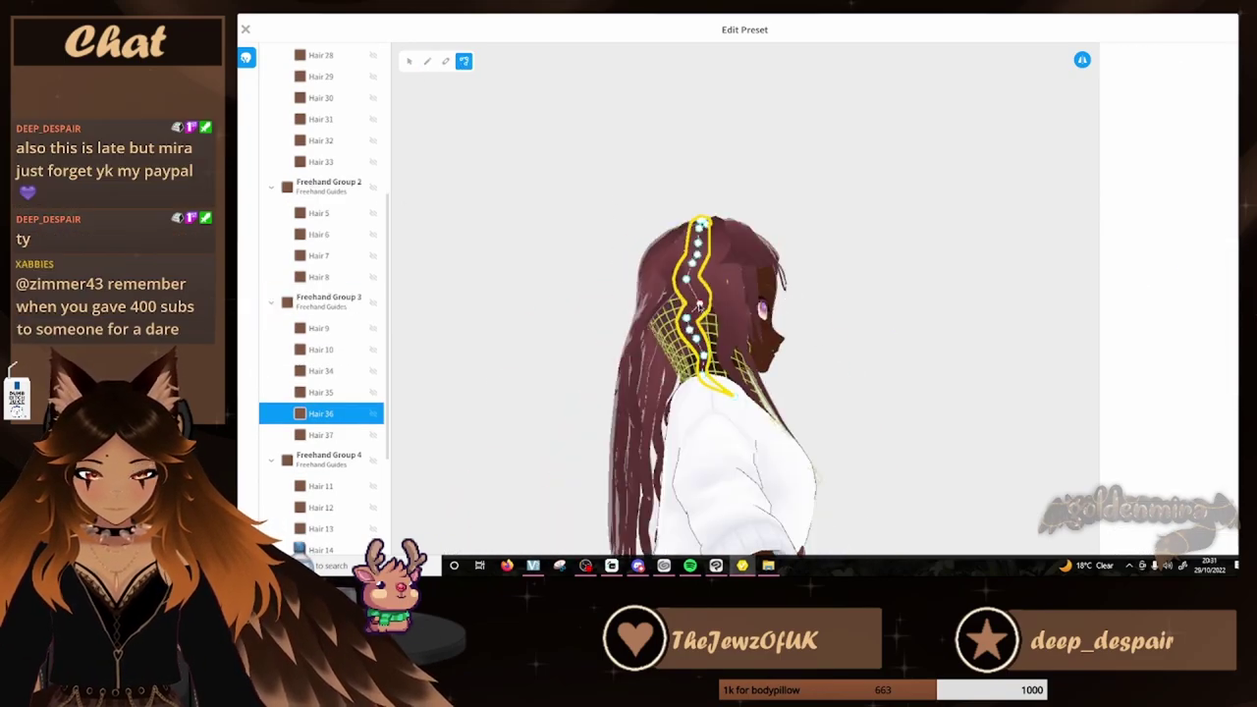
Finish the strand edits, select Freehand Group 4 and close the hair editor
{"action": "left_click", "coordinate": [409, 61]}
{"action": "left_click", "coordinate": [329, 459]}
{"action": "scroll", "coordinate": [726, 314], "scroll_direction": "down", "scroll_amount": 3}
{"action": "left_click", "coordinate": [245, 30]}
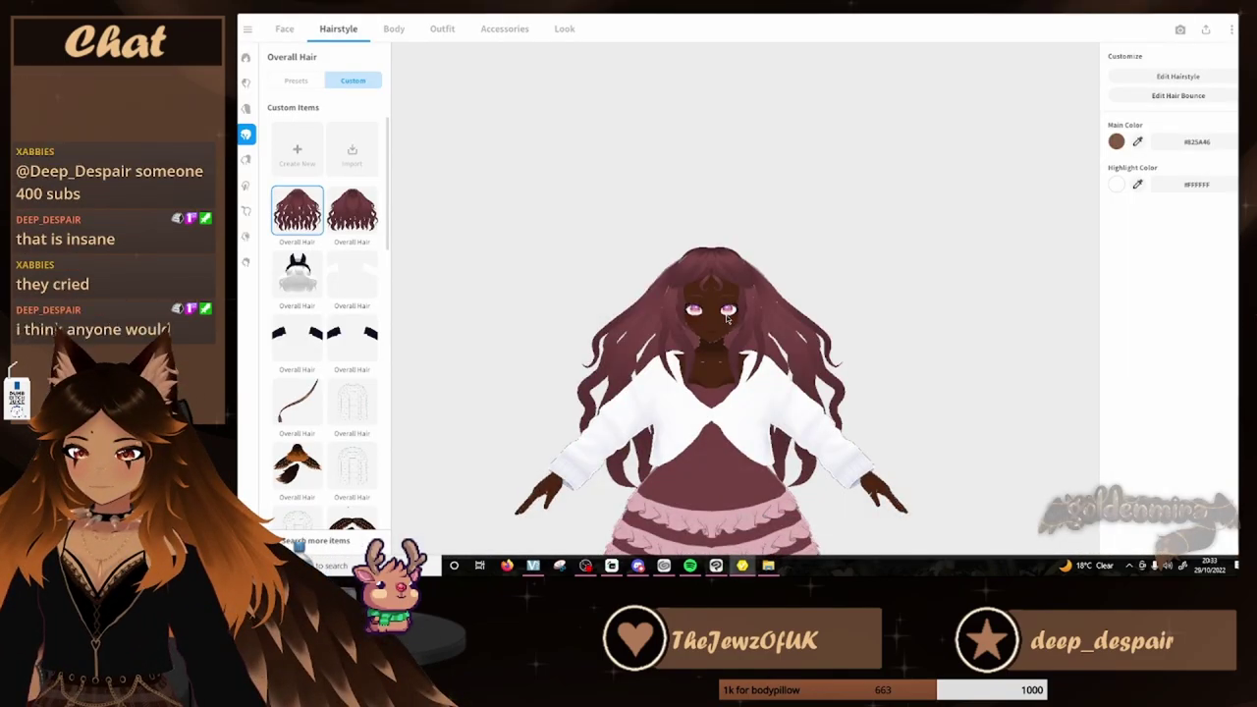
Reopen the hairstyle for editing and fine-tune Hair 26 in Freehand Group 1 with control points, checking the hair from the front
{"action": "scroll", "coordinate": [728, 319], "scroll_direction": "up", "scroll_amount": 8}
{"action": "left_click", "coordinate": [1177, 76]}
{"action": "mouse_move", "coordinate": [726, 211]}
{"action": "right_mouse_down"}
{"action": "mouse_move", "coordinate": [762, 199]}
{"action": "mouse_move", "coordinate": [727, 187]}
{"action": "right_mouse_up"}
{"action": "left_click", "coordinate": [321, 305]}
{"action": "left_click", "coordinate": [463, 61]}
{"action": "left_click", "coordinate": [835, 210]}
{"action": "scroll", "coordinate": [835, 210], "scroll_direction": "down", "scroll_amount": 4}
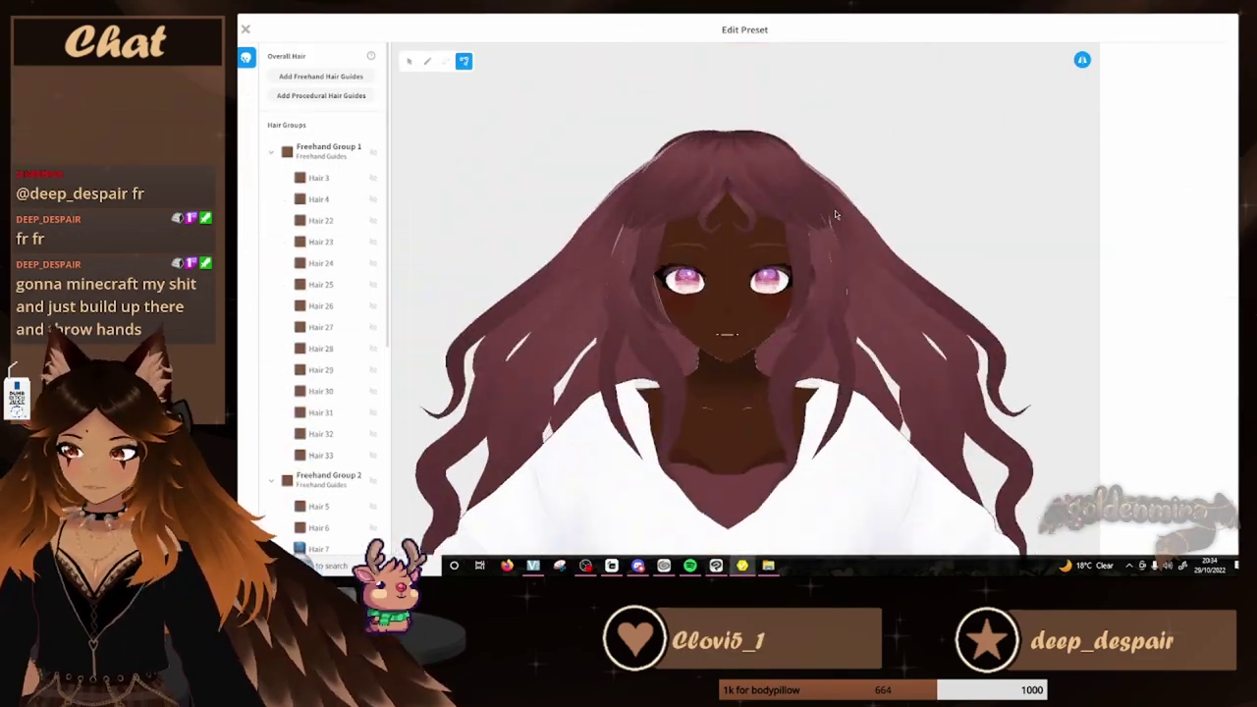
{"action": "scroll", "coordinate": [663, 291], "scroll_direction": "down", "scroll_amount": 2}
{"action": "left_click", "coordinate": [663, 290]}
{"action": "left_click", "coordinate": [838, 459]}
{"action": "scroll", "coordinate": [838, 460], "scroll_direction": "down", "scroll_amount": 2}
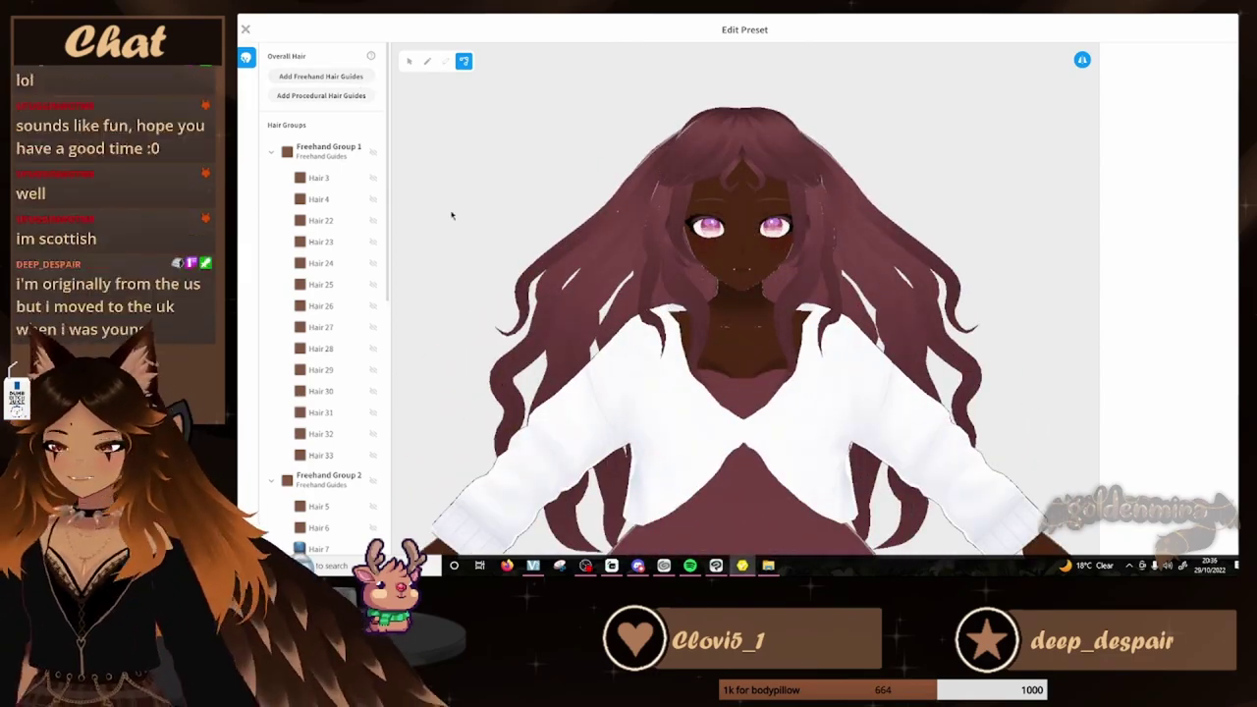
Add a new freehand hair guide and reshape its mesh into a tall dome above the head
{"action": "left_click", "coordinate": [321, 76]}
{"action": "right_click_drag", "start_coordinate": [815, 230], "coordinate": [688, 232]}
{"action": "left_click_drag", "start_coordinate": [760, 274], "coordinate": [770, 278]}
{"action": "left_click_drag", "start_coordinate": [763, 230], "coordinate": [776, 233]}
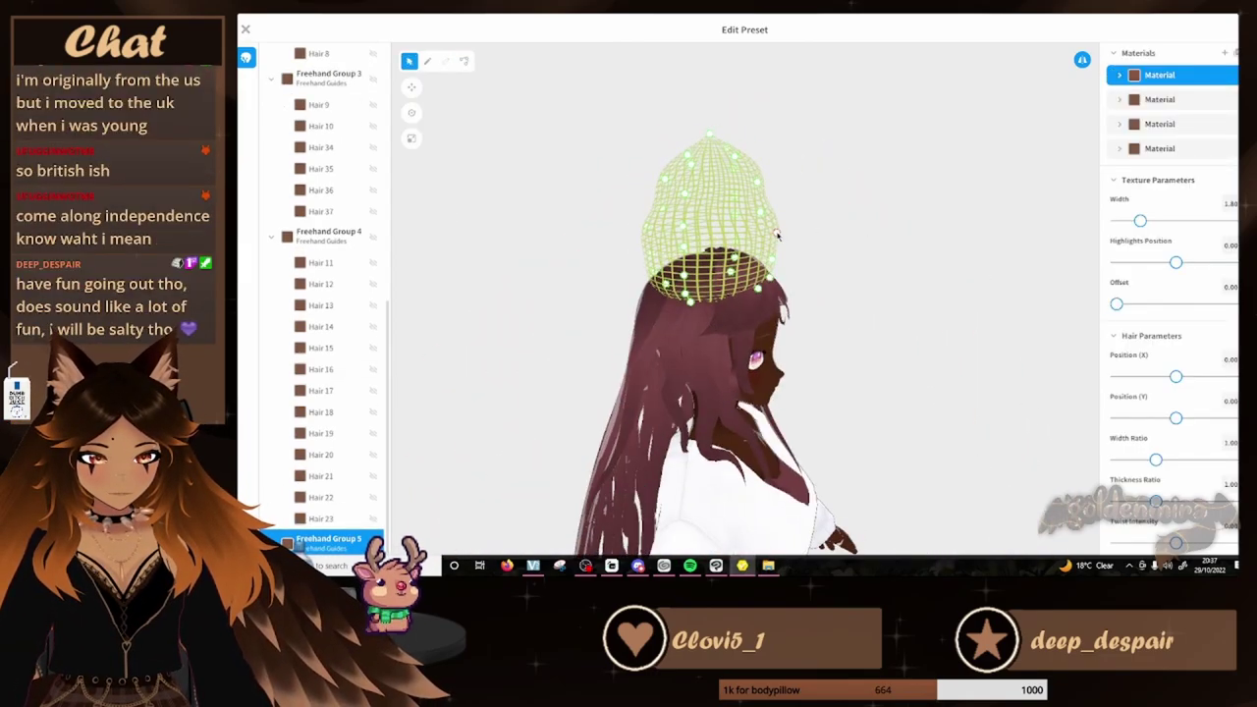
{"action": "left_click_drag", "start_coordinate": [758, 184], "coordinate": [767, 178]}
{"action": "right_click_drag", "start_coordinate": [884, 295], "coordinate": [840, 296]}
Draw a mirrored pair of short curved horns on the new guide above the forehead, undoing stray strokes
{"action": "left_click", "coordinate": [428, 60]}
{"action": "right_click_drag", "start_coordinate": [864, 471], "coordinate": [724, 567]}
{"action": "key", "text": "ctrl+z"}
{"action": "right_click_drag", "start_coordinate": [844, 442], "coordinate": [874, 442]}
{"action": "left_click_drag", "start_coordinate": [687, 267], "coordinate": [692, 202]}
{"action": "key", "text": "ctrl+z"}
{"action": "left_click", "coordinate": [410, 61]}
Select the horn strands and increase their thickness, checking the shape from the side
{"action": "left_click", "coordinate": [685, 237]}
{"action": "scroll", "coordinate": [1169, 392], "scroll_direction": "down", "scroll_amount": 5}
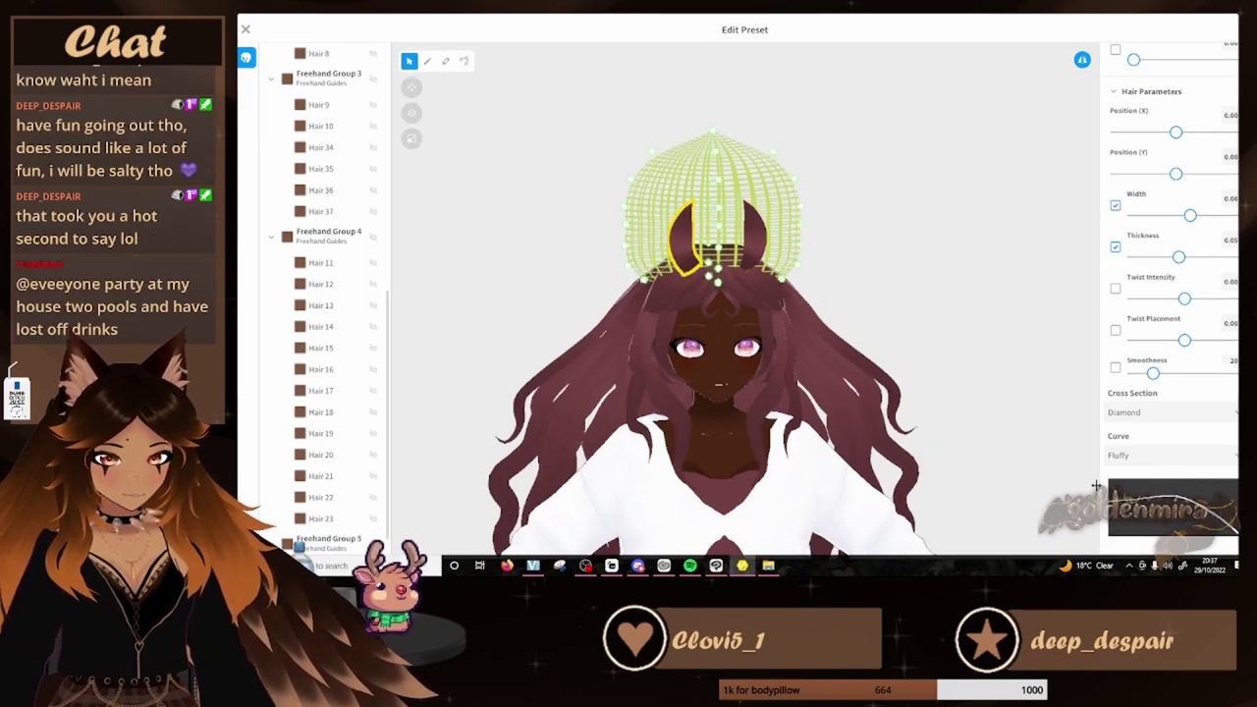
{"action": "left_click", "coordinate": [760, 264]}
{"action": "right_click_drag", "start_coordinate": [760, 267], "coordinate": [834, 275]}
{"action": "left_click", "coordinate": [742, 265]}
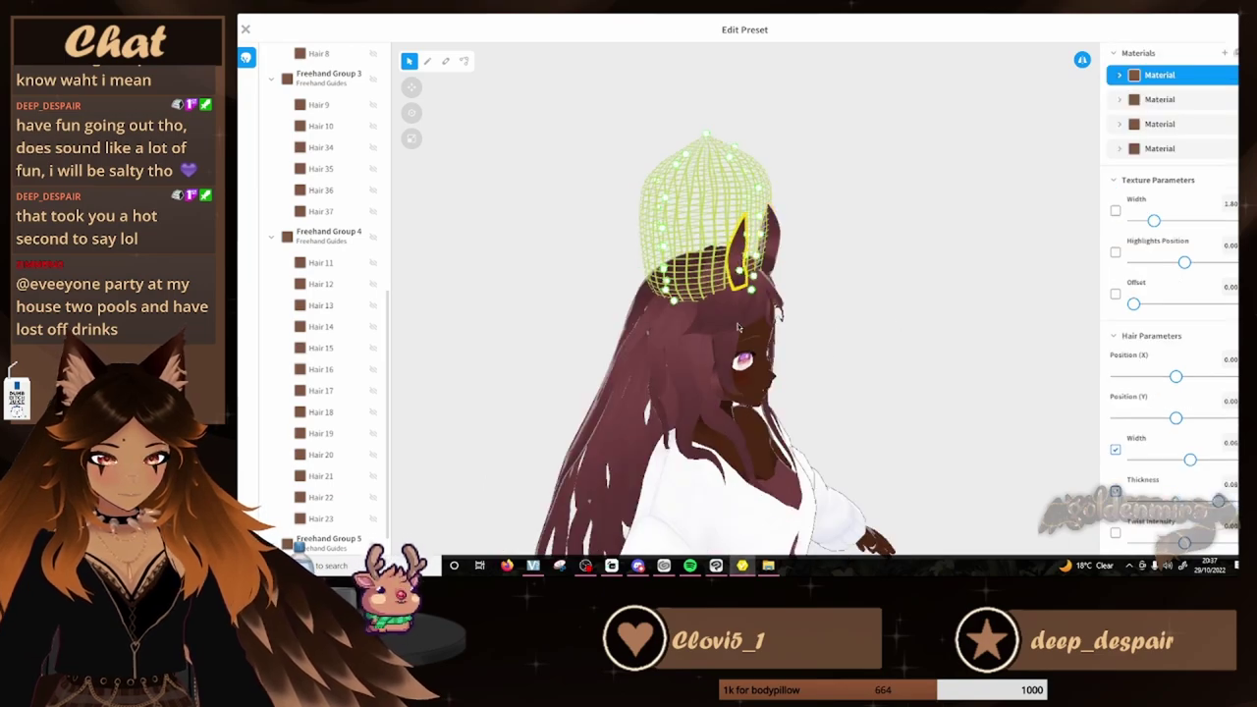
{"action": "left_click", "coordinate": [851, 347]}
{"action": "right_click_drag", "start_coordinate": [851, 346], "coordinate": [868, 347]}
Set the selected horn's thickness to 0.20
{"action": "left_click", "coordinate": [771, 246]}
{"action": "right_click_drag", "start_coordinate": [943, 348], "coordinate": [1001, 363]}
{"action": "left_click_drag", "start_coordinate": [1219, 502], "coordinate": [1236, 501]}
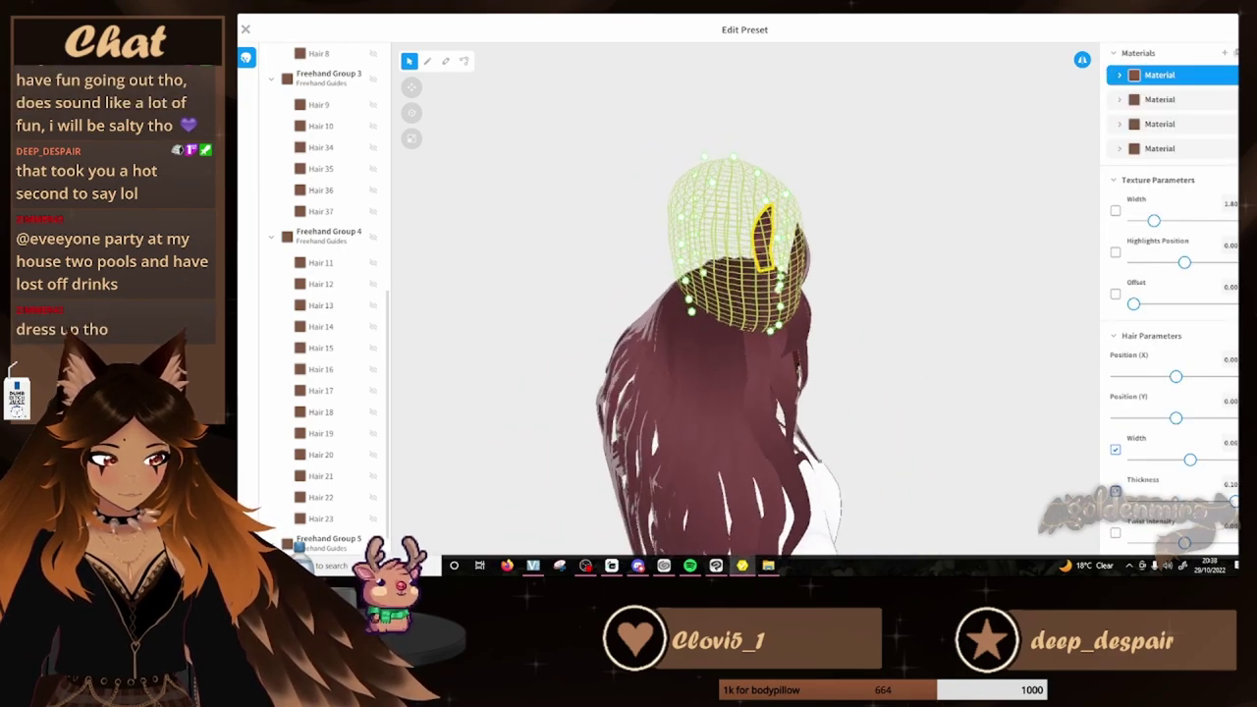
{"action": "left_click", "coordinate": [1234, 485]}
{"action": "key", "text": "Return"}
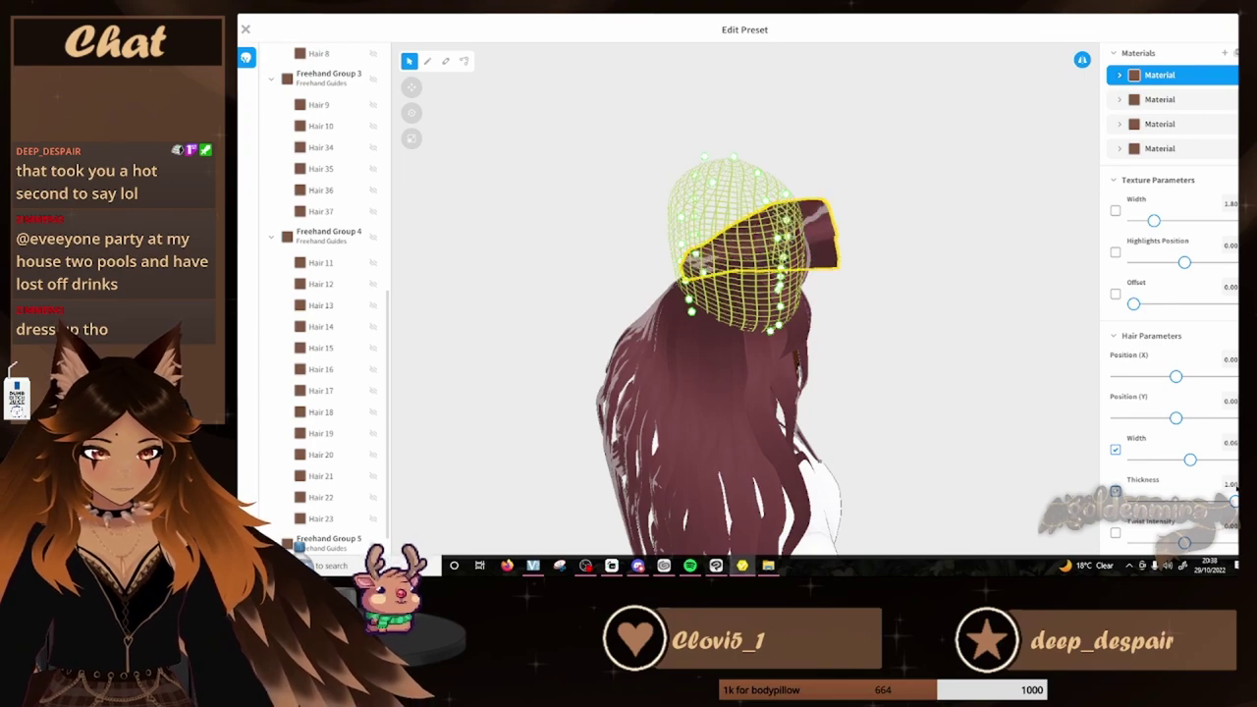
{"action": "key", "text": "Return"}
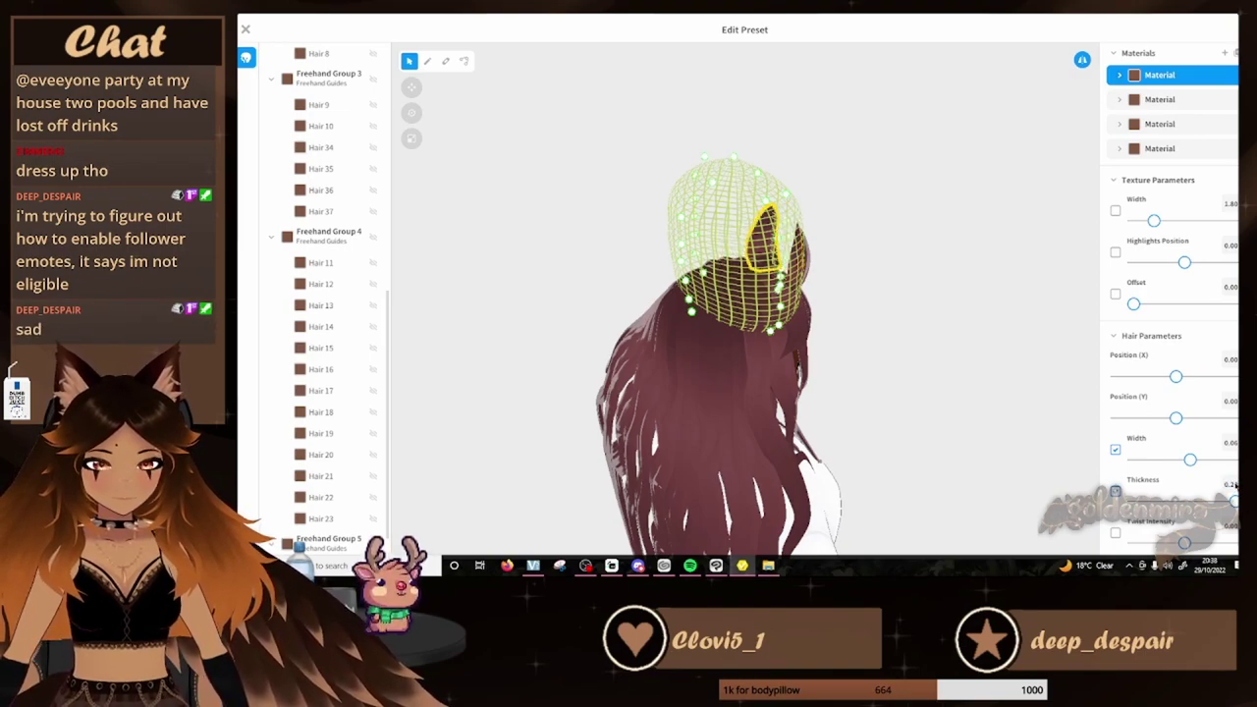
Try the Triangle cross section on the selected horn and undo the change
{"action": "left_click", "coordinate": [974, 388]}
{"action": "right_click_drag", "start_coordinate": [974, 388], "coordinate": [772, 273]}
{"action": "left_click", "coordinate": [718, 278]}
{"action": "scroll", "coordinate": [1164, 441], "scroll_direction": "down", "scroll_amount": 3}
{"action": "left_click", "coordinate": [1136, 416]}
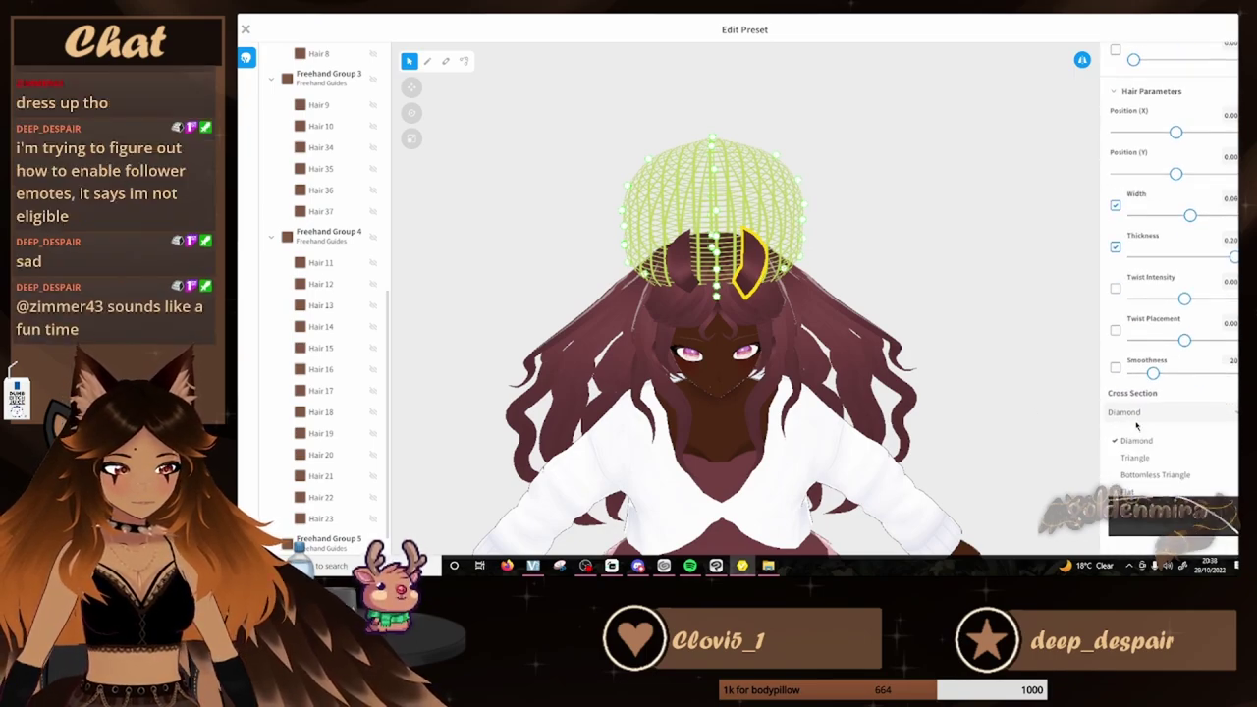
{"action": "left_click", "coordinate": [1136, 457]}
{"action": "right_click_drag", "start_coordinate": [729, 329], "coordinate": [786, 285]}
{"action": "left_click", "coordinate": [915, 344]}
{"action": "key", "text": "ctrl+z"}
{"action": "left_click", "coordinate": [1011, 390]}
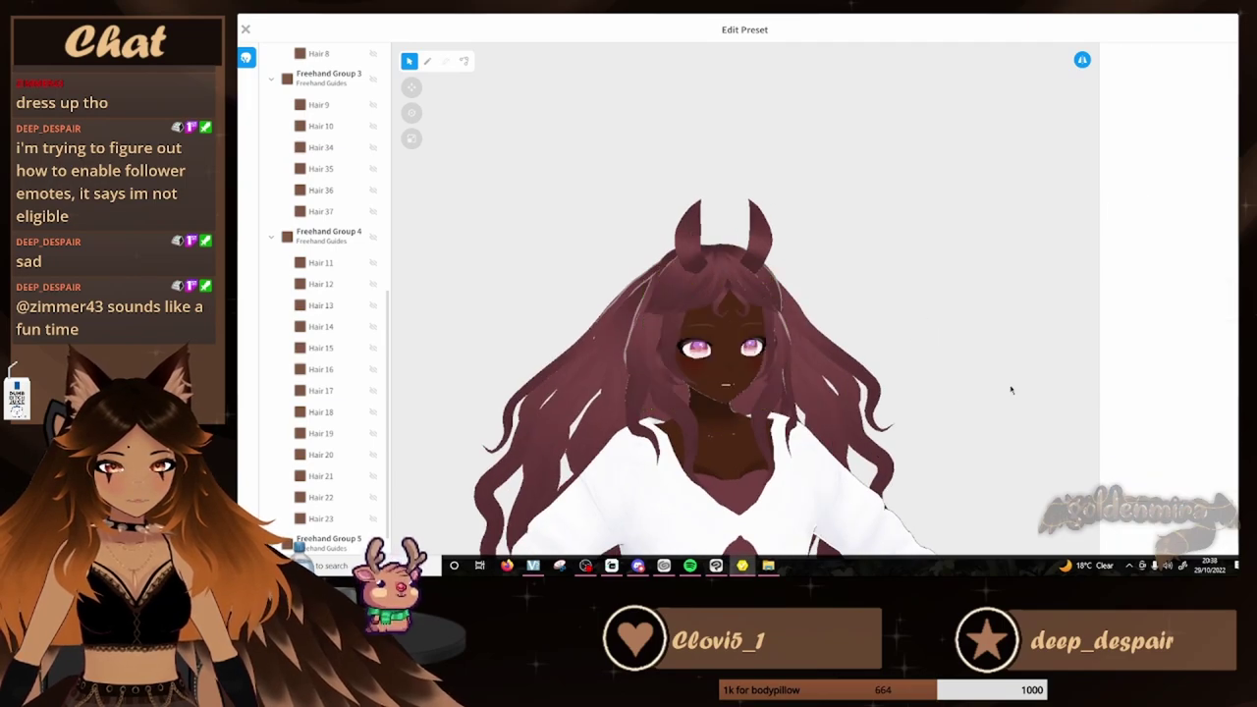
Add a new hair material and apply it to both horns
{"action": "right_click_drag", "start_coordinate": [862, 319], "coordinate": [841, 312]}
{"action": "left_click", "coordinate": [464, 61]}
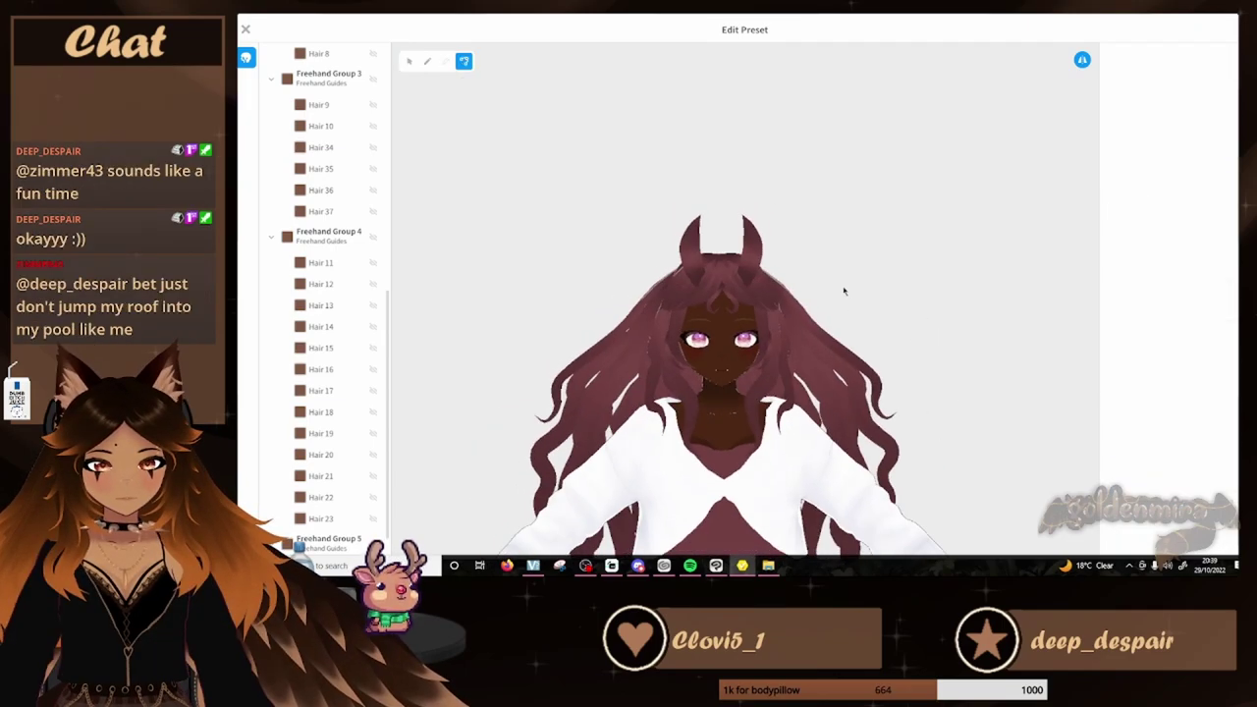
{"action": "scroll", "coordinate": [817, 294], "scroll_direction": "up", "scroll_amount": 3}
{"action": "scroll", "coordinate": [786, 263], "scroll_direction": "up", "scroll_amount": 2}
{"action": "left_click", "coordinate": [755, 231]}
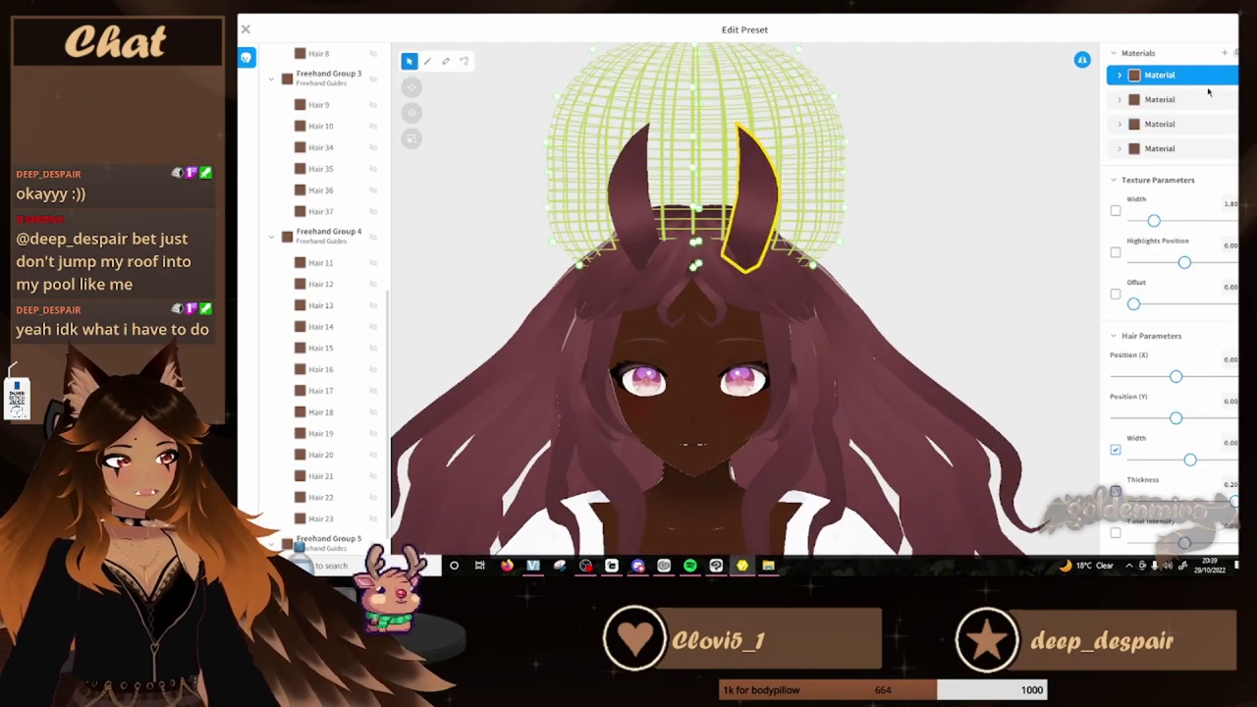
{"action": "left_click", "coordinate": [1225, 53]}
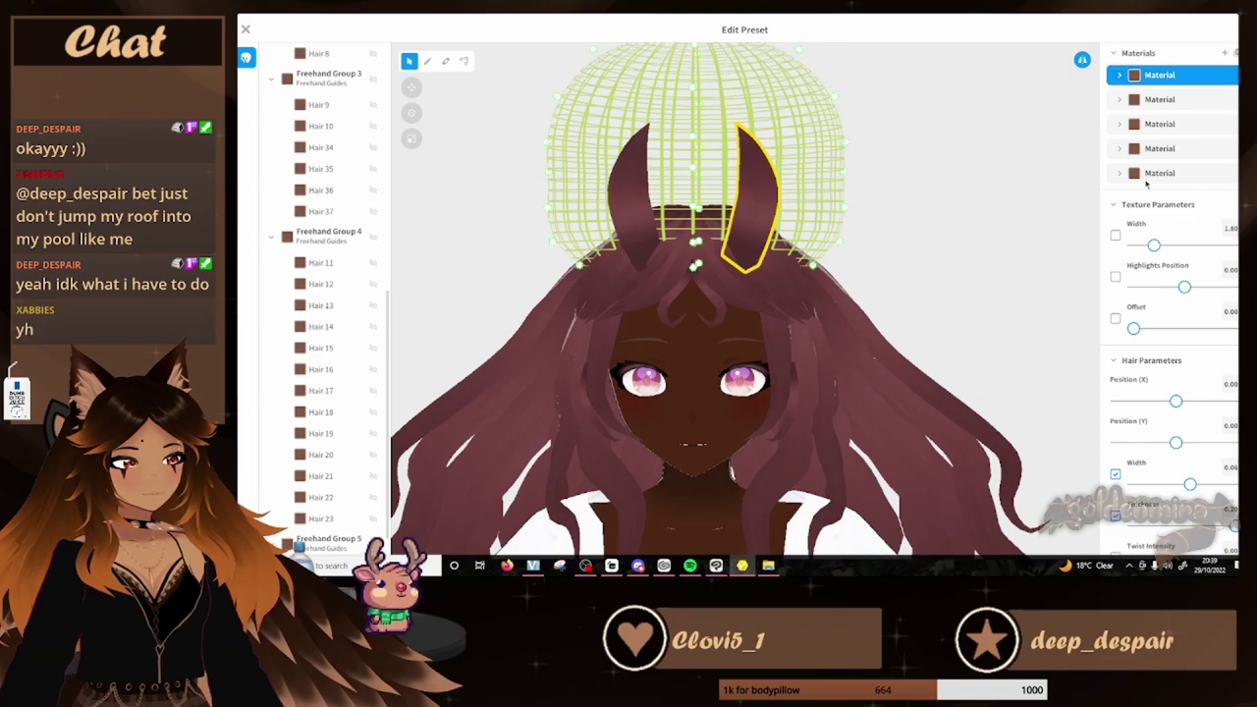
{"action": "left_click", "coordinate": [1119, 174]}
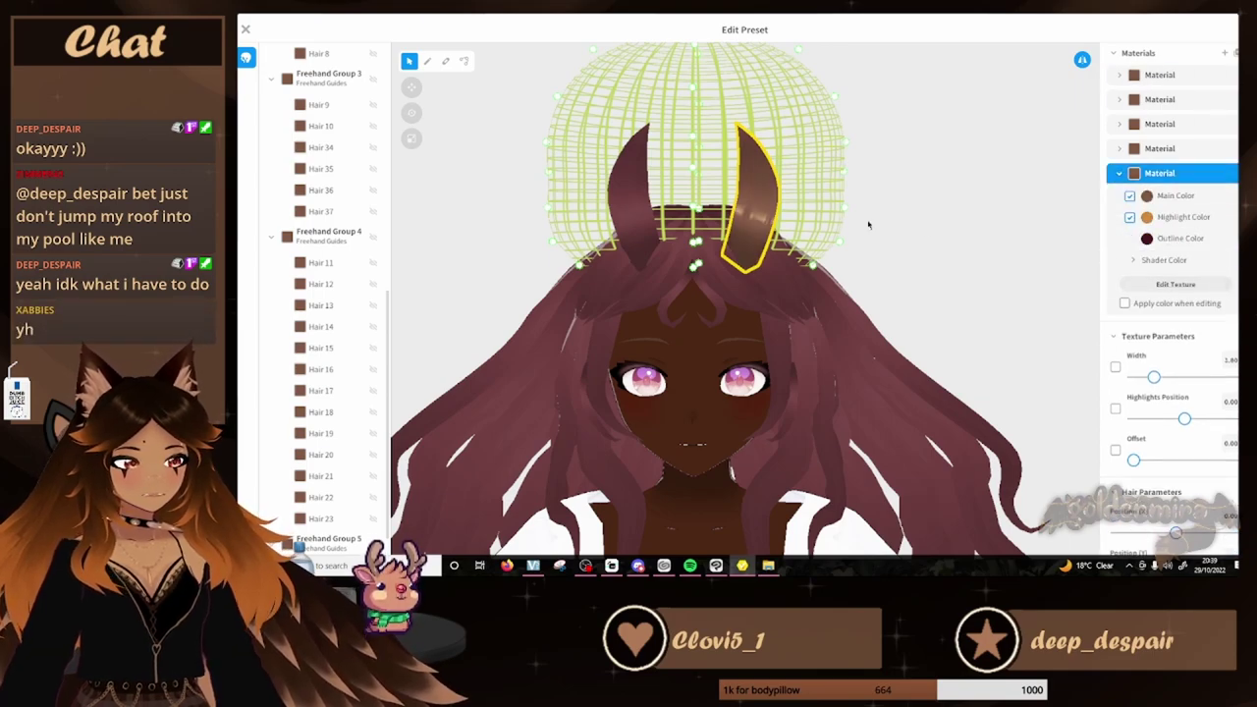
{"action": "left_click", "coordinate": [629, 228]}
{"action": "left_click", "coordinate": [1129, 178]}
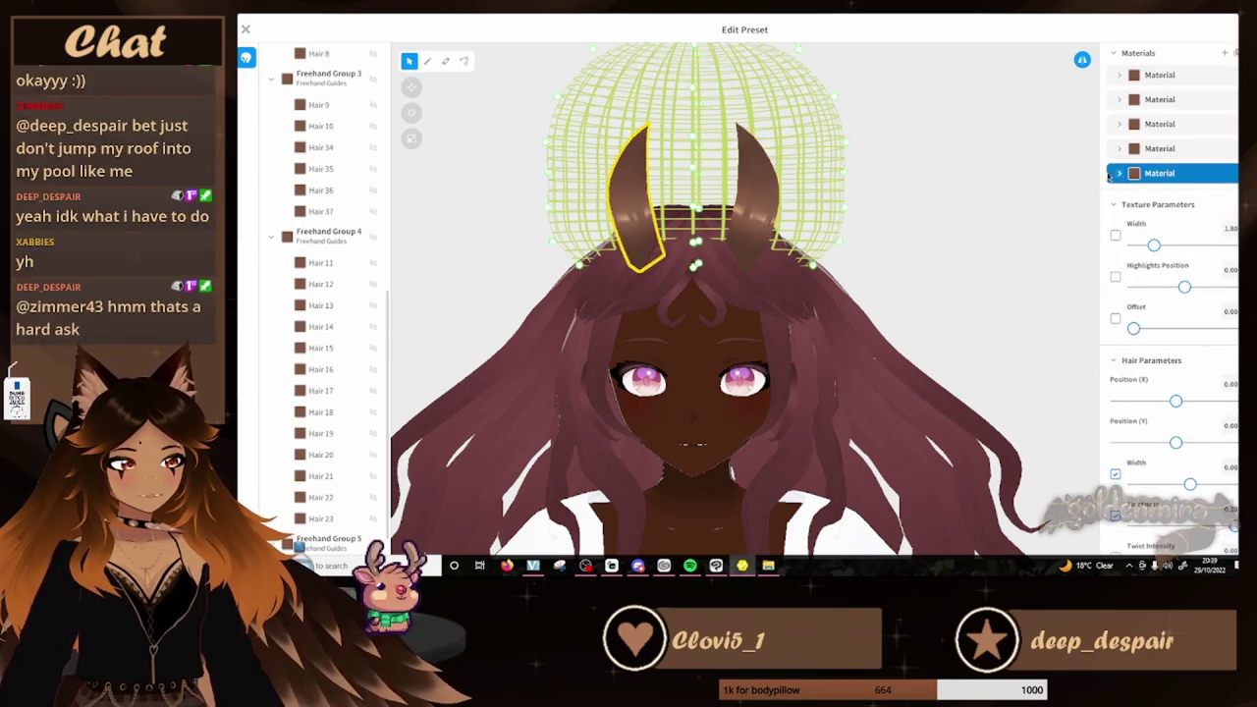
Edit the horn material's texture and paint its whole base layer pale pink with a wide brush
{"action": "left_click", "coordinate": [1119, 174]}
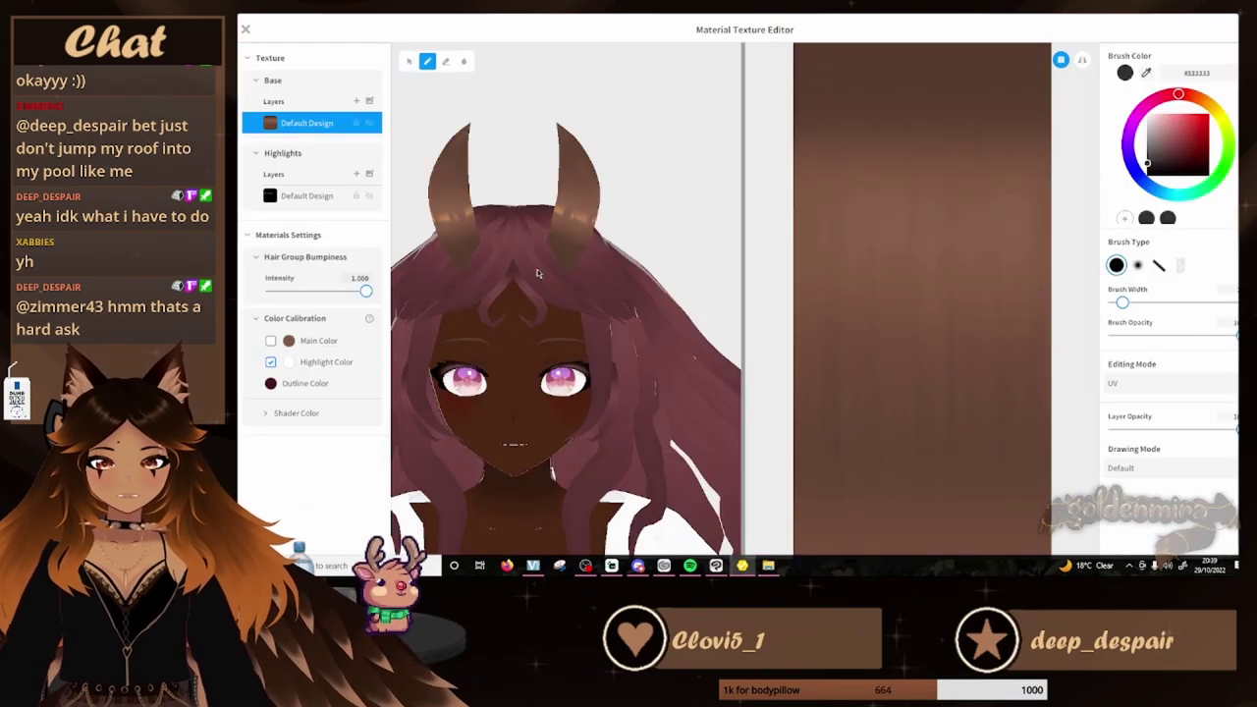
{"action": "scroll", "coordinate": [665, 281], "scroll_direction": "down", "scroll_amount": 10}
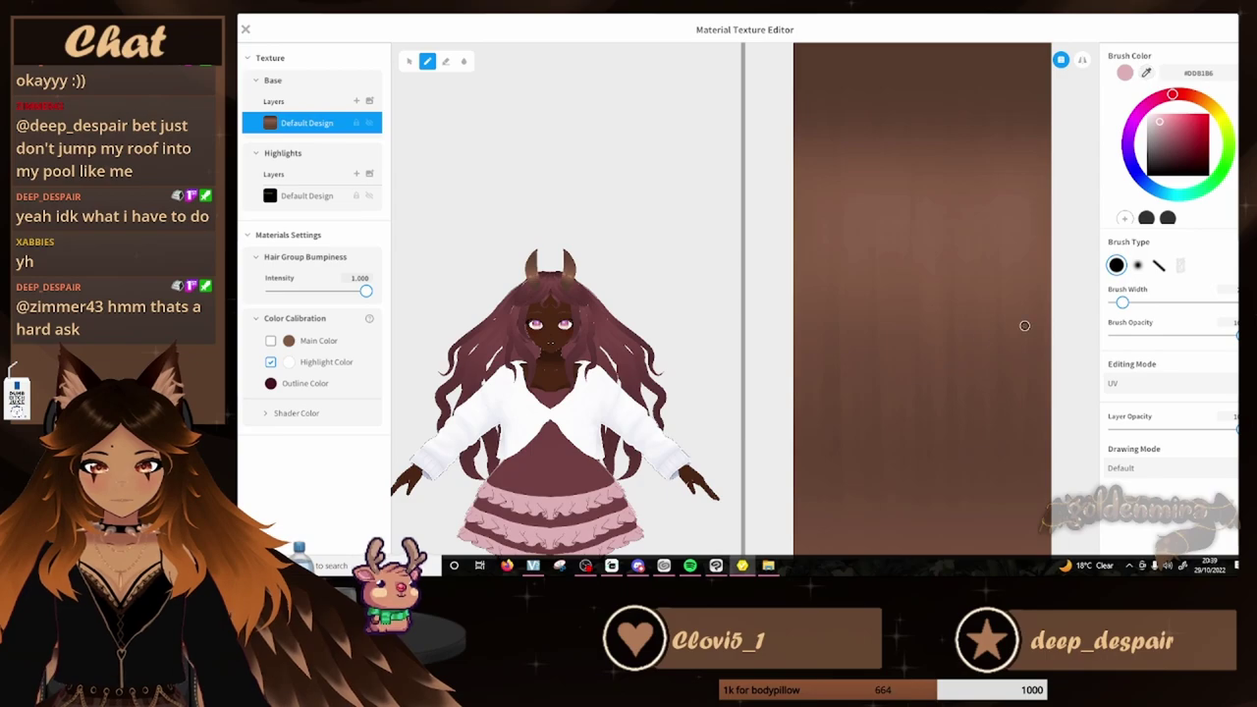
{"action": "left_click_drag", "start_coordinate": [1123, 303], "coordinate": [1186, 303]}
{"action": "scroll", "coordinate": [861, 199], "scroll_direction": "down", "scroll_amount": 3}
{"action": "mouse_move", "coordinate": [835, 148]}
{"action": "left_mouse_down"}
{"action": "mouse_move", "coordinate": [912, 112]}
{"action": "mouse_move", "coordinate": [955, 152]}
{"action": "mouse_move", "coordinate": [901, 348]}
{"action": "mouse_move", "coordinate": [867, 252]}
{"action": "mouse_move", "coordinate": [932, 454]}
{"action": "mouse_move", "coordinate": [928, 538]}
{"action": "left_mouse_up"}
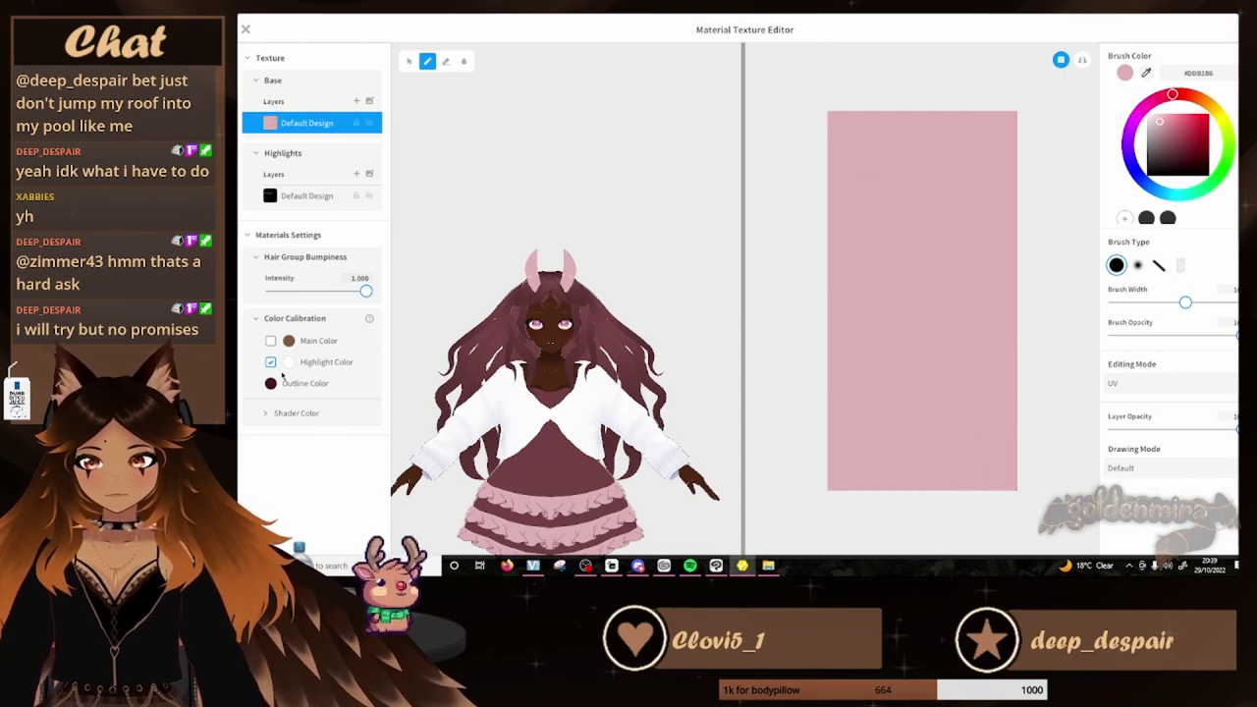
{"action": "right_click_drag", "start_coordinate": [717, 359], "coordinate": [563, 356]}
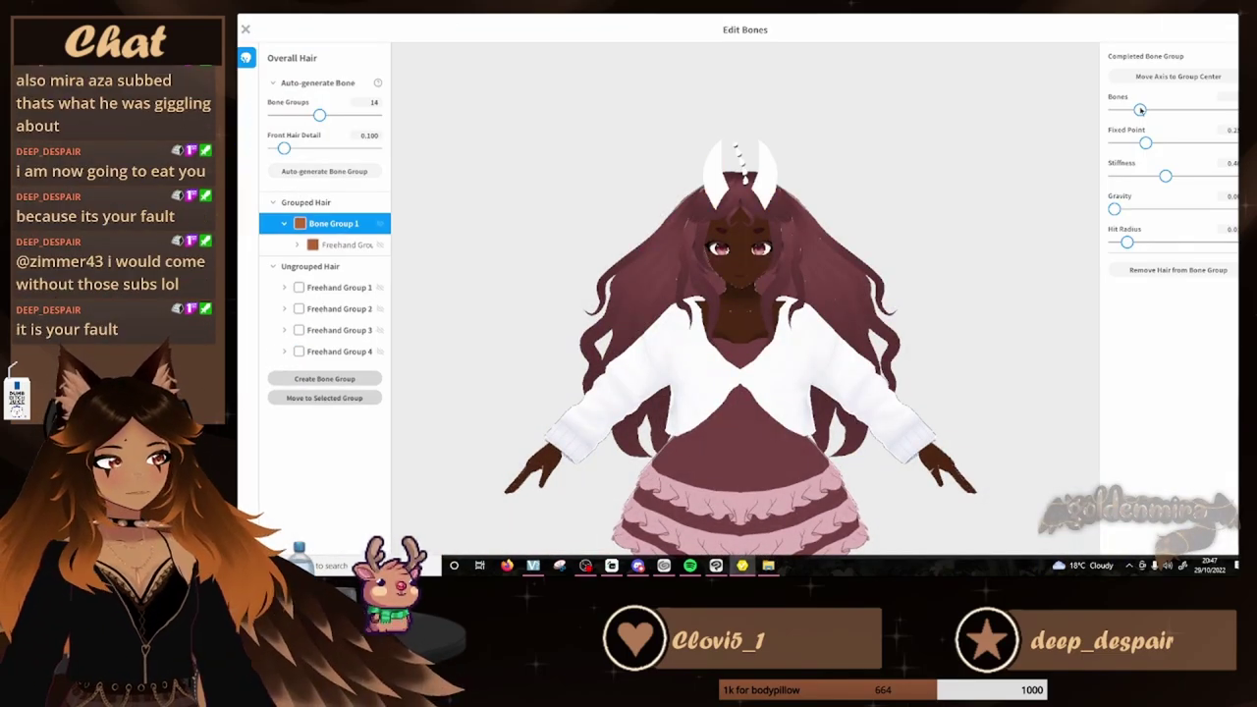
Reduce the horns' Bone Group 1 to the minimum number of bones and raise its stiffness to 1.00
{"action": "left_click_drag", "start_coordinate": [1140, 110], "coordinate": [1115, 110]}
{"action": "left_click_drag", "start_coordinate": [1166, 176], "coordinate": [1239, 176]}
Create a bone group from the bangs in Freehand Group 1, then lower its bone count and raise its stiffness
{"action": "left_click", "coordinate": [299, 288]}
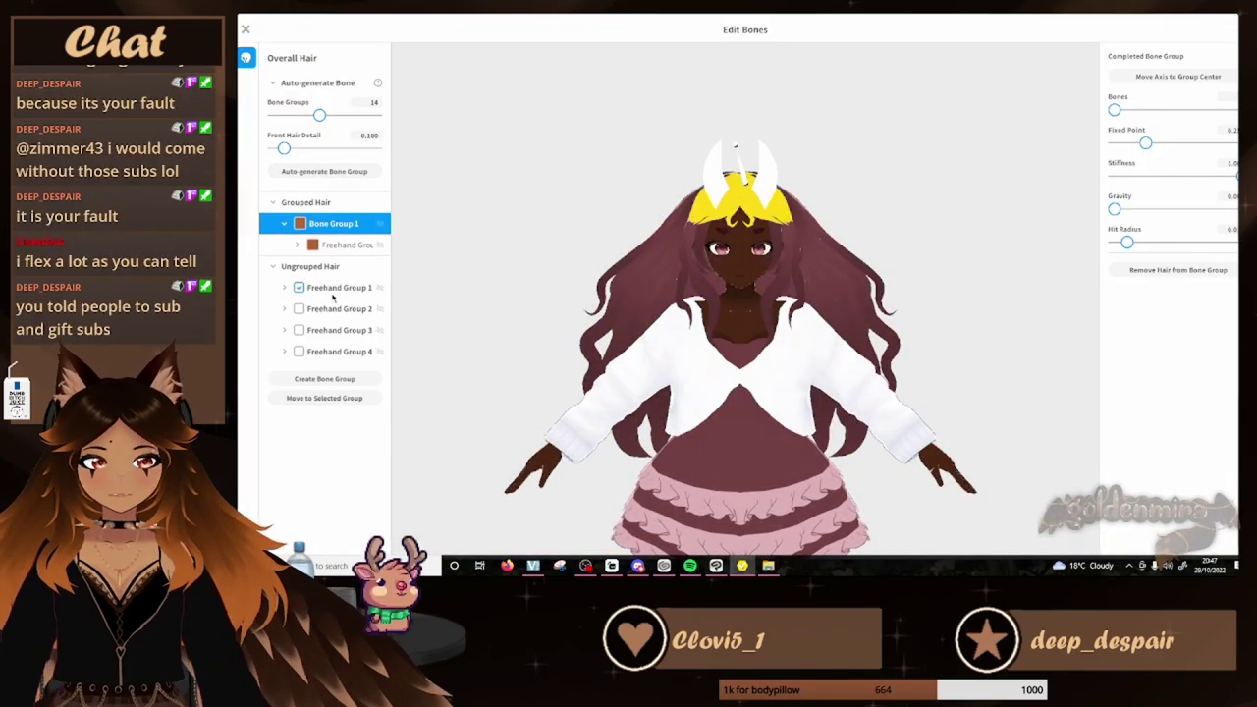
{"action": "left_click", "coordinate": [284, 288]}
{"action": "scroll", "coordinate": [316, 317], "scroll_direction": "down", "scroll_amount": 1}
{"action": "scroll", "coordinate": [314, 392], "scroll_direction": "down", "scroll_amount": 1}
{"action": "left_click", "coordinate": [299, 135]}
{"action": "left_click", "coordinate": [313, 391]}
{"action": "left_click", "coordinate": [312, 391]}
{"action": "left_click", "coordinate": [312, 433]}
{"action": "left_click", "coordinate": [321, 524]}
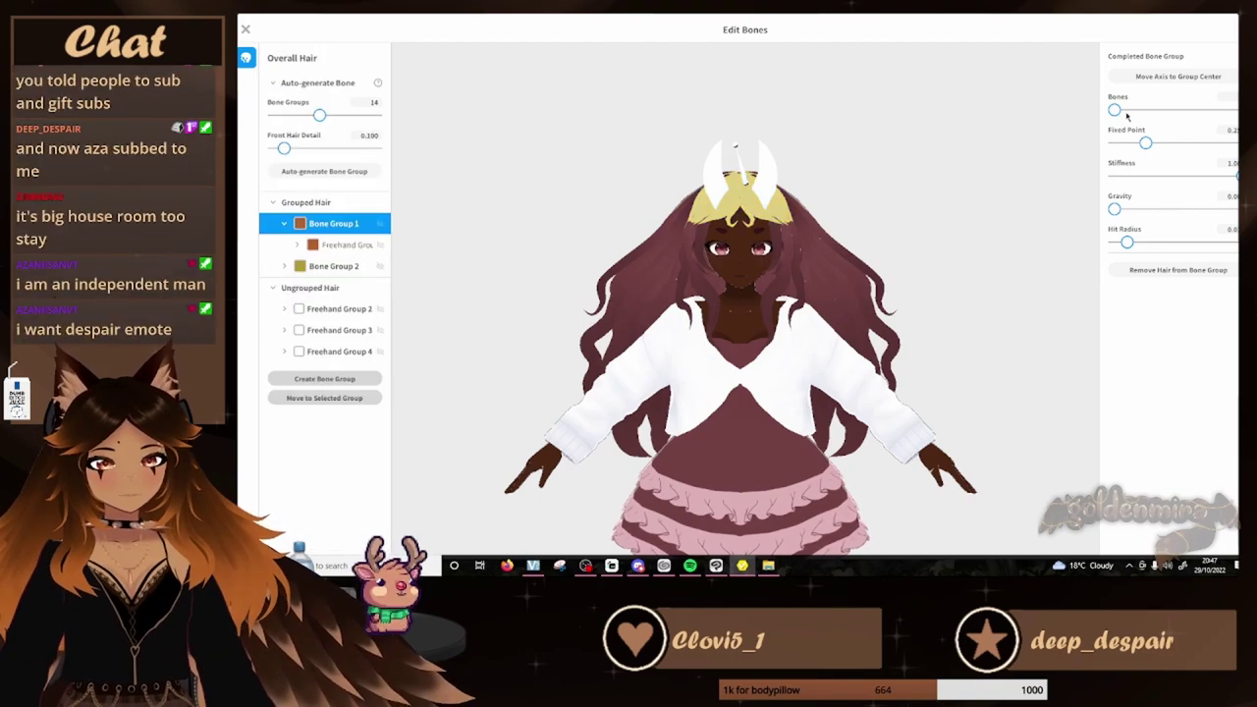
{"action": "left_click", "coordinate": [335, 266]}
{"action": "left_click_drag", "start_coordinate": [1140, 110], "coordinate": [1122, 110]}
Create separate bone groups for the side strands of Freehand Groups 2 and 3 on each side of the face
{"action": "left_click", "coordinate": [299, 330]}
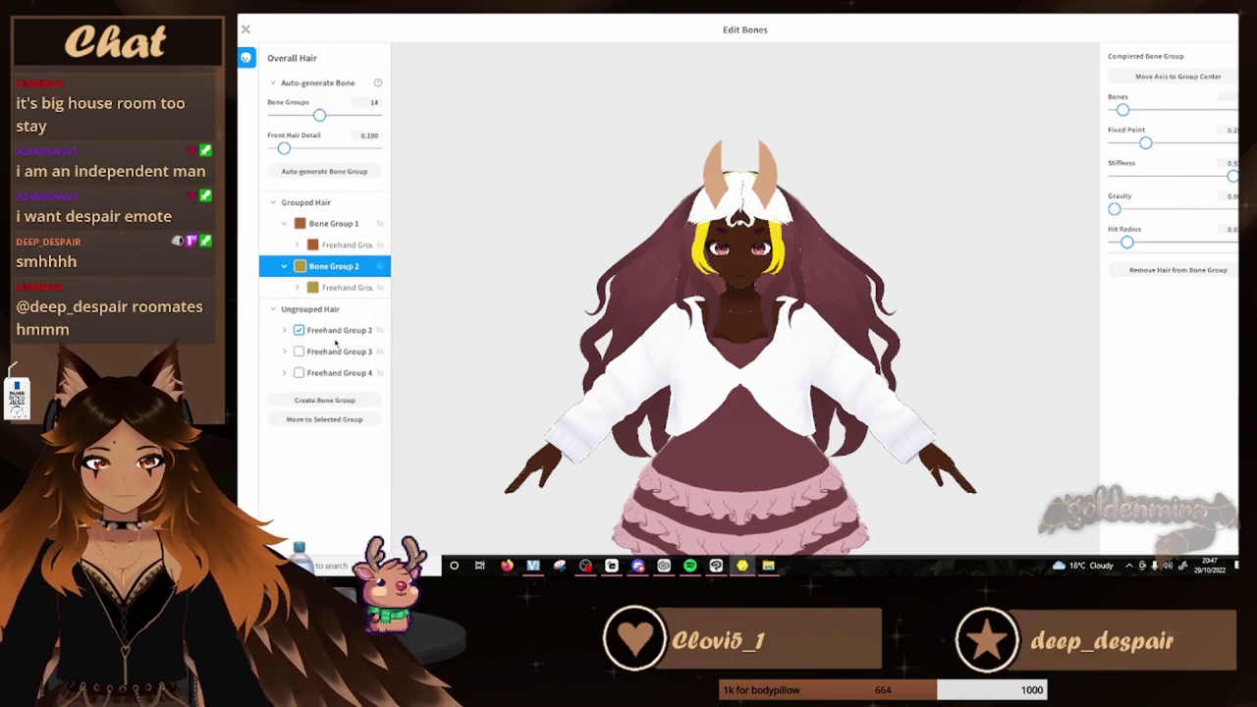
{"action": "left_click", "coordinate": [285, 330]}
{"action": "left_click", "coordinate": [285, 437]}
{"action": "scroll", "coordinate": [301, 429], "scroll_direction": "down", "scroll_amount": 1}
{"action": "left_click", "coordinate": [311, 378]}
{"action": "left_click", "coordinate": [311, 421]}
{"action": "left_click", "coordinate": [321, 525]}
{"action": "left_click", "coordinate": [324, 420]}
Create a bone group from the long back hair in Freehand Group 4, go through Bone Groups 3 to 5 and close the bone editor
{"action": "left_click", "coordinate": [299, 374]}
{"action": "left_click", "coordinate": [324, 400]}
{"action": "left_click", "coordinate": [334, 309]}
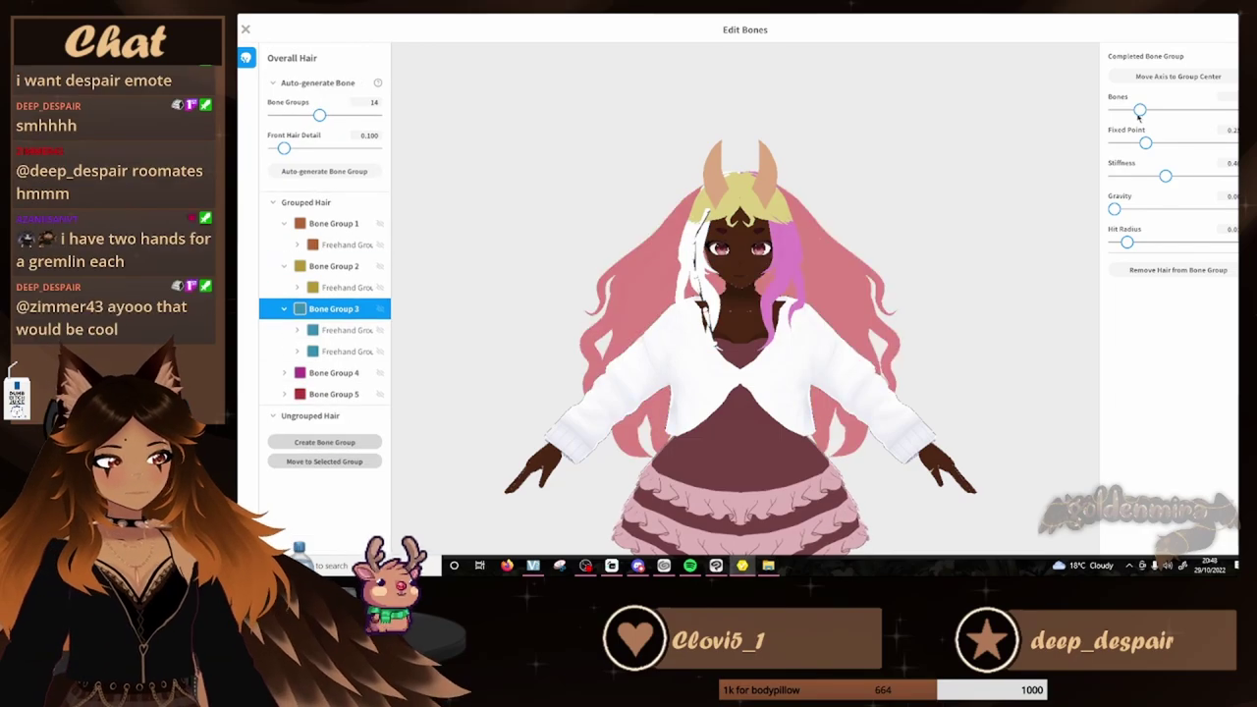
{"action": "left_click", "coordinate": [334, 373]}
{"action": "left_click", "coordinate": [334, 437]}
{"action": "left_click", "coordinate": [245, 30]}
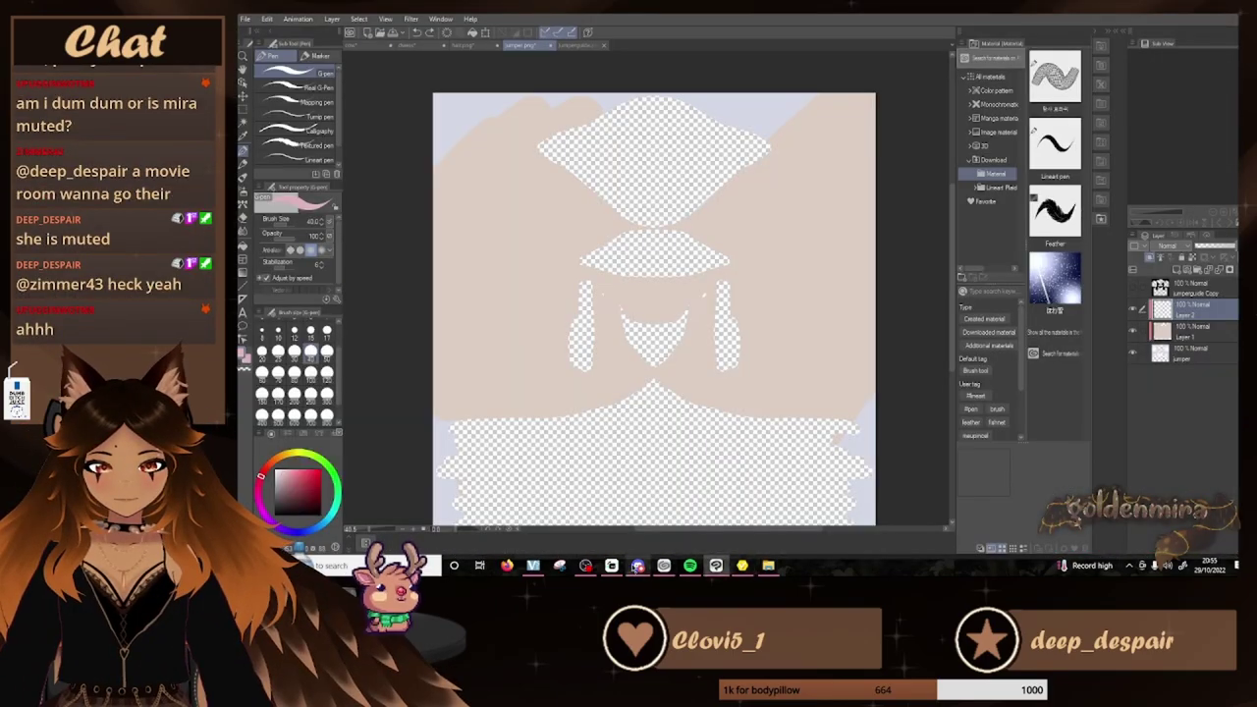
Switch to Clip Studio Assets and browse the cow search results for a cow-print material
{"action": "mouse_move", "coordinate": [586, 566]}
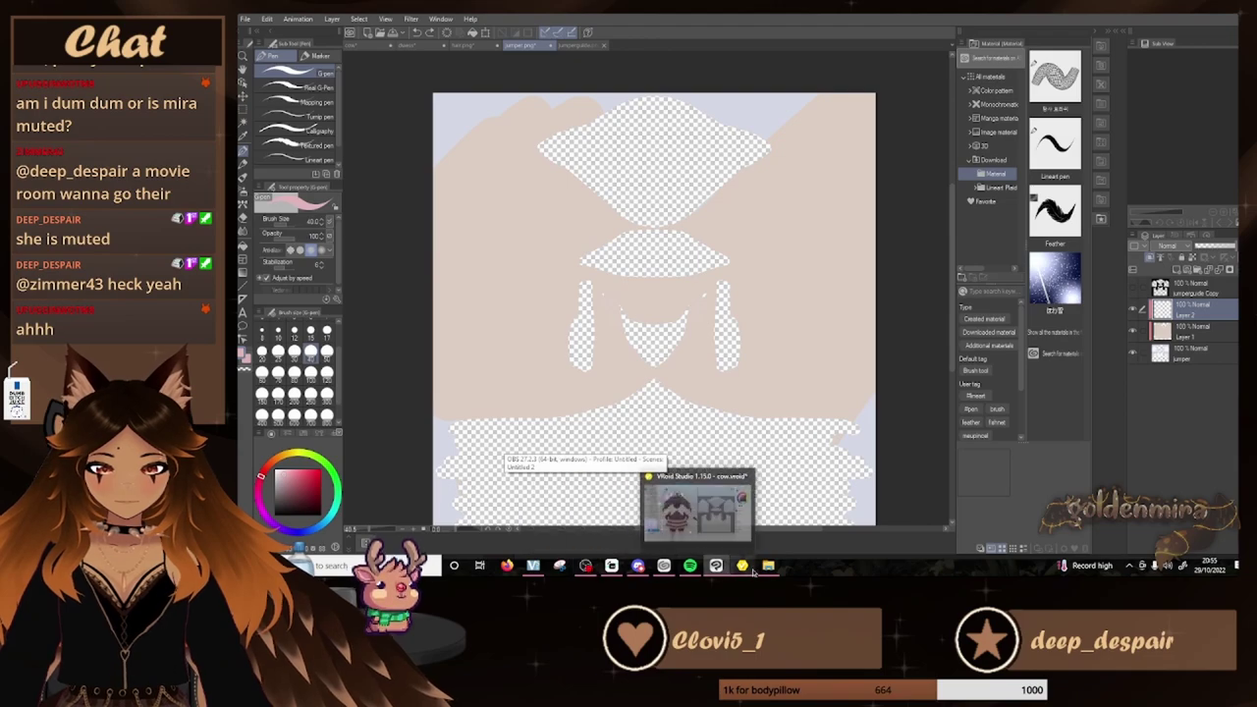
{"action": "mouse_move", "coordinate": [747, 570]}
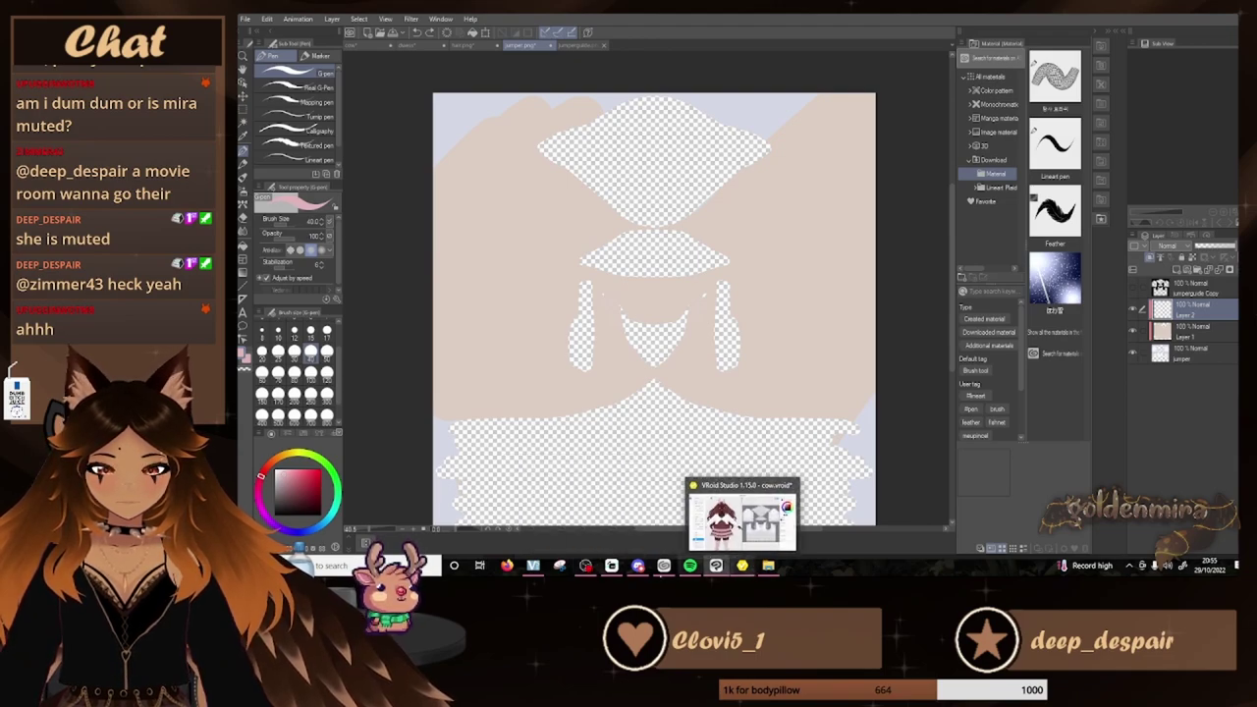
{"action": "left_click", "coordinate": [664, 567]}
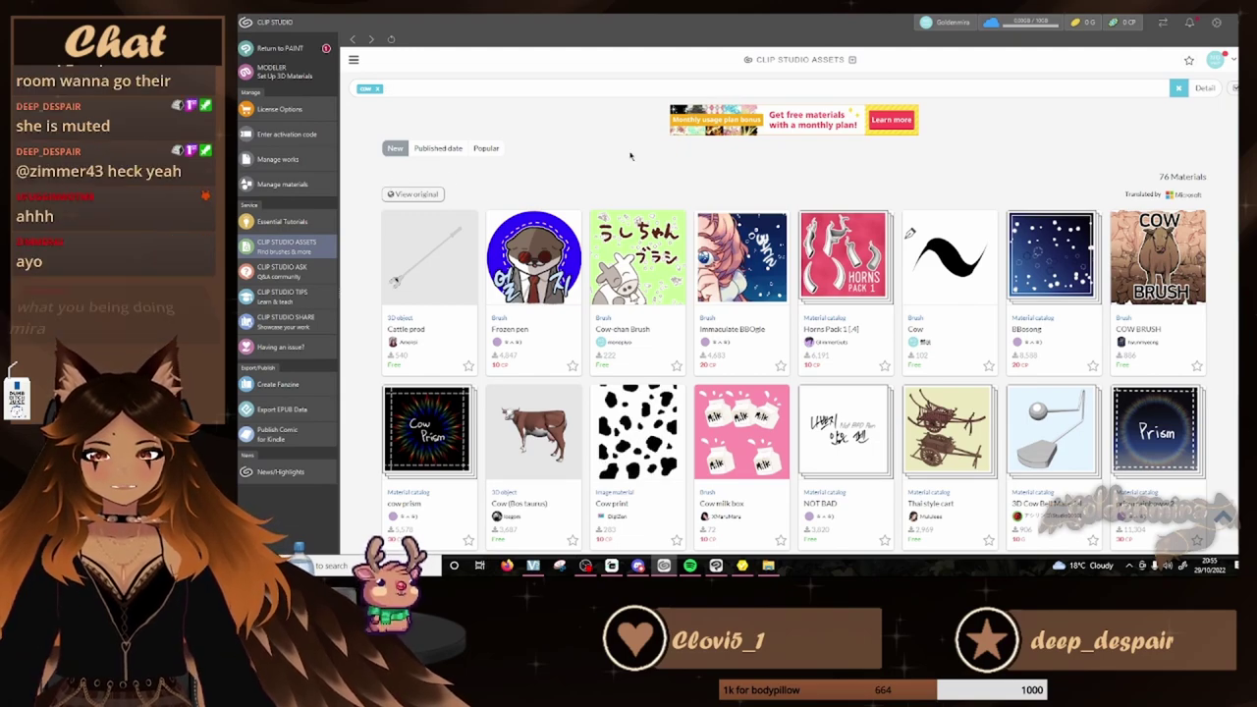
{"action": "scroll", "coordinate": [431, 208], "scroll_direction": "down", "scroll_amount": 3}
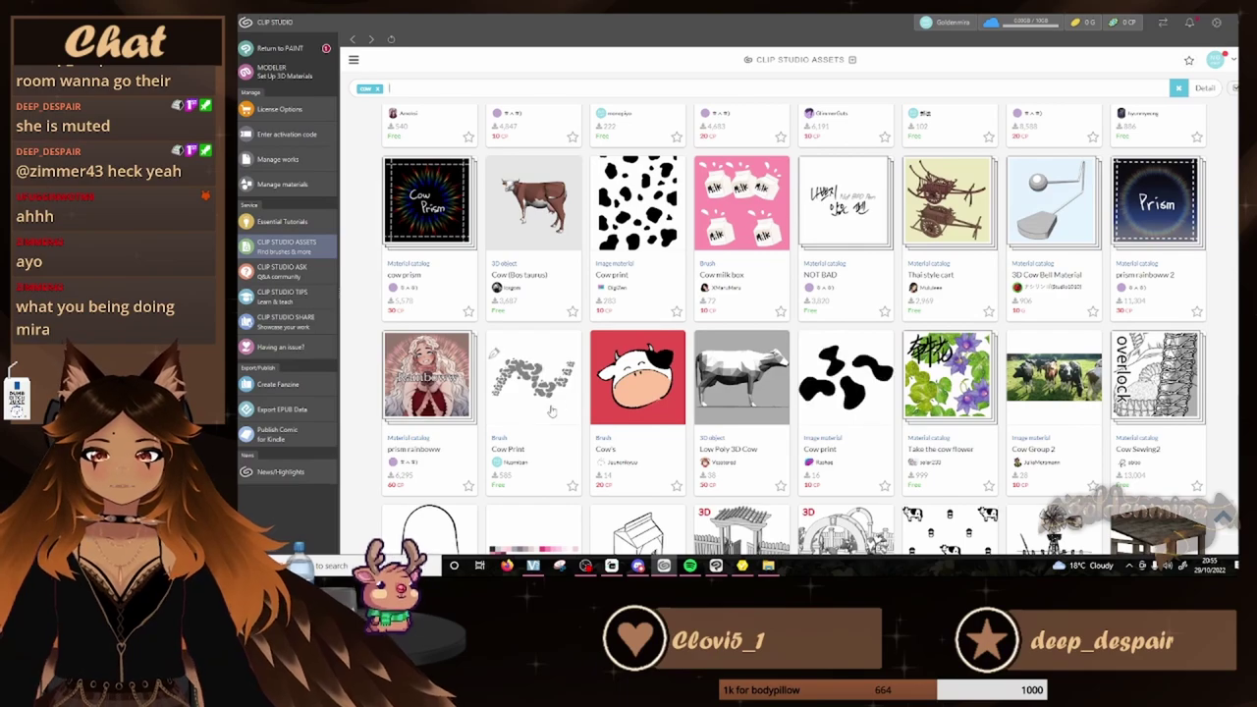
{"action": "scroll", "coordinate": [550, 373], "scroll_direction": "down", "scroll_amount": 4}
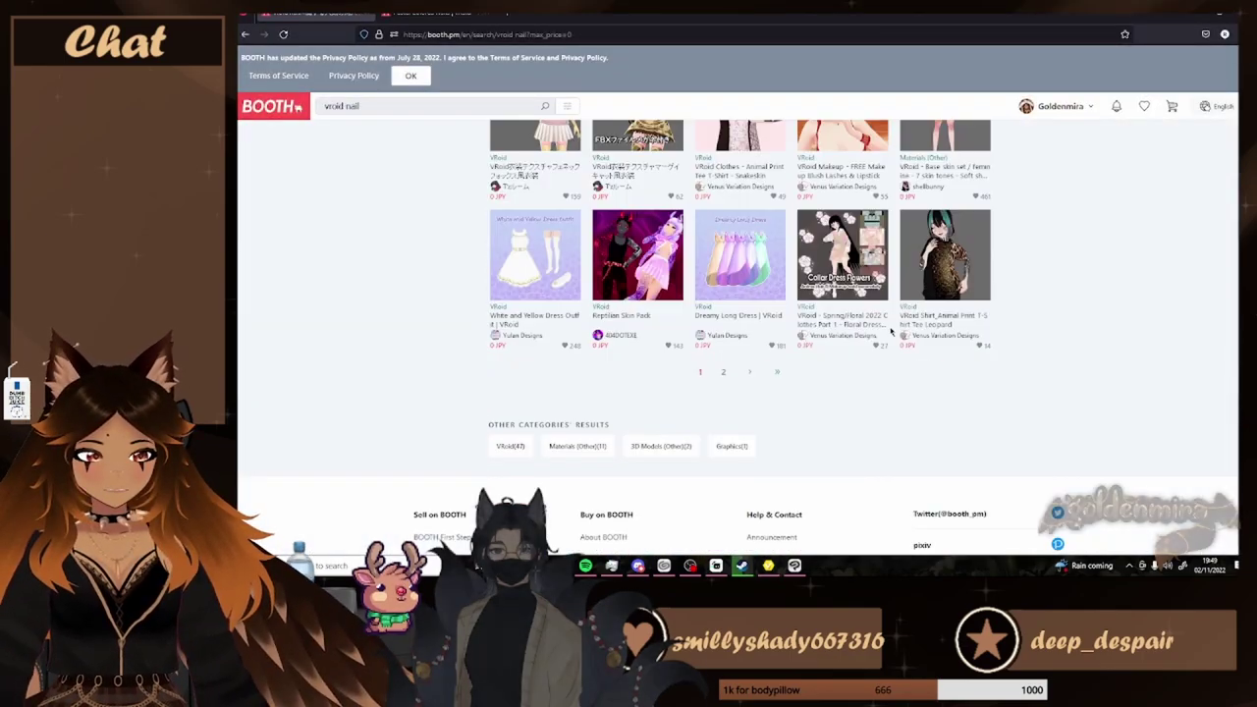
In the BOOTH results for vroid nail, open the free feminine VRoid base skin set with 7 skin tones
{"action": "scroll", "coordinate": [891, 332], "scroll_direction": "up", "scroll_amount": 1}
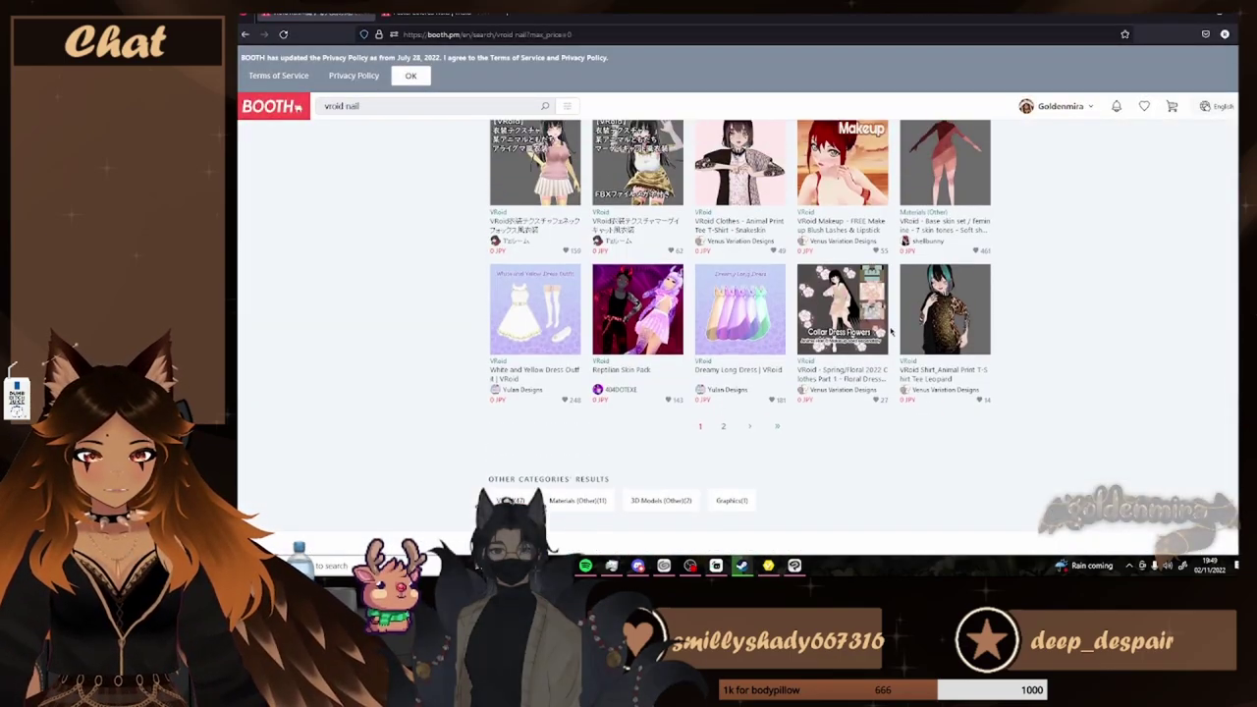
{"action": "scroll", "coordinate": [891, 332], "scroll_direction": "up", "scroll_amount": 1}
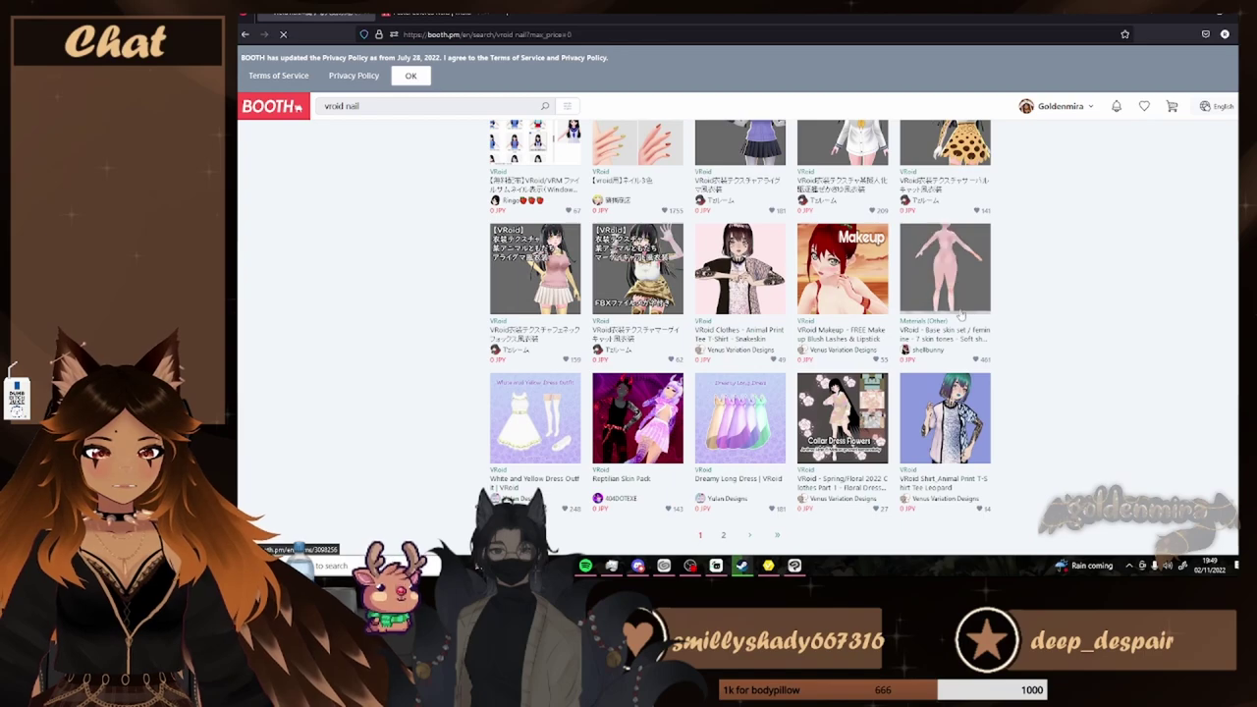
{"action": "left_click", "coordinate": [962, 300]}
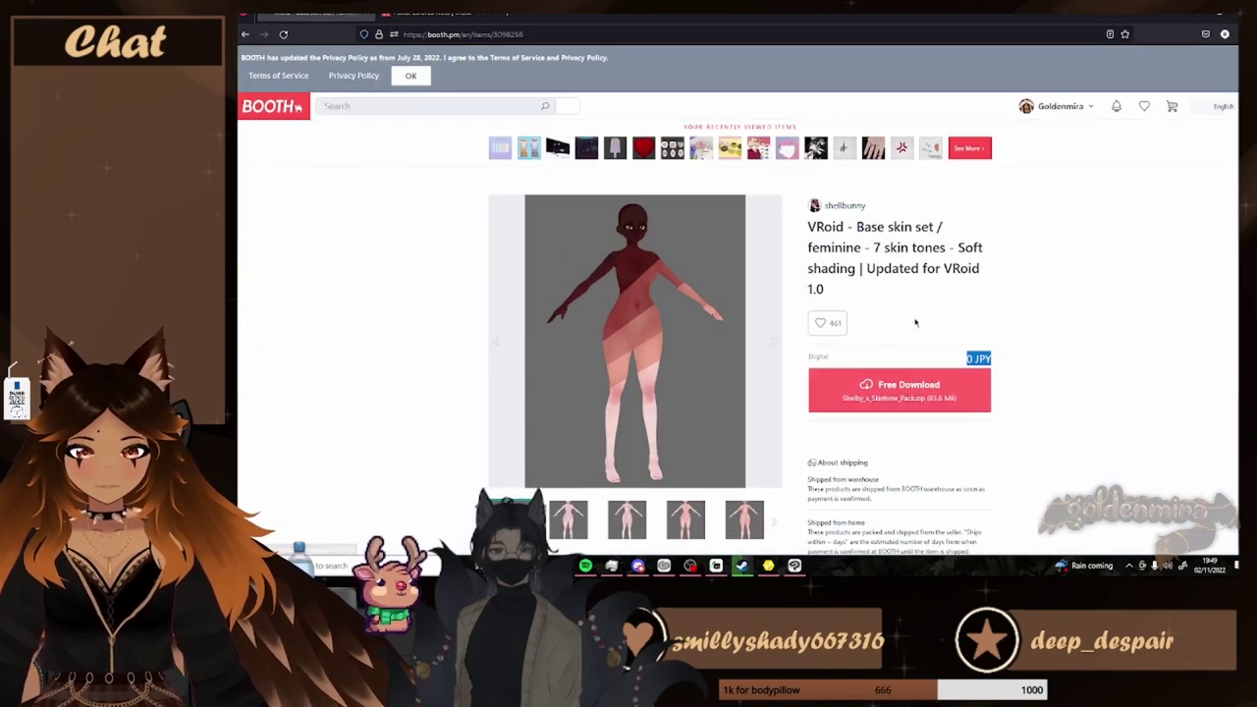
Read the base skin set's description, installation instructions and redistribution rules on its BOOTH page
{"action": "scroll", "coordinate": [664, 416], "scroll_direction": "down", "scroll_amount": 2}
{"action": "scroll", "coordinate": [664, 416], "scroll_direction": "down", "scroll_amount": 1}
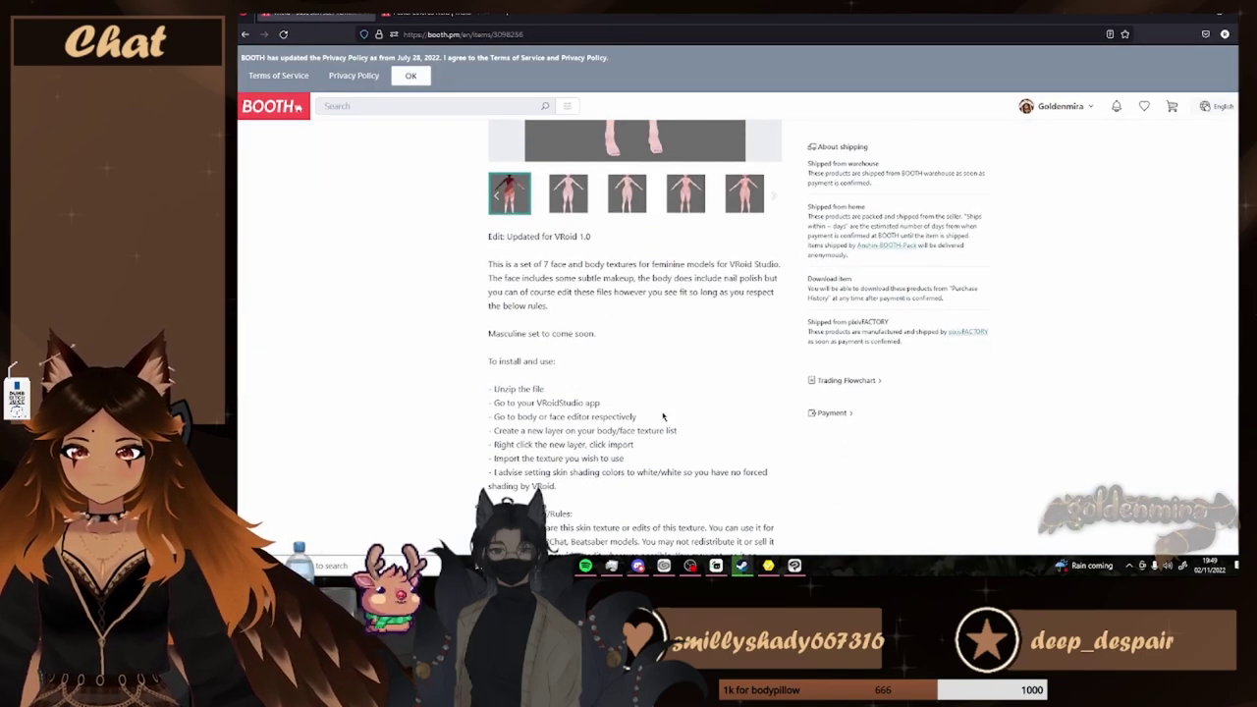
{"action": "scroll", "coordinate": [664, 416], "scroll_direction": "down", "scroll_amount": 2}
{"action": "scroll", "coordinate": [502, 432], "scroll_direction": "up", "scroll_amount": 1}
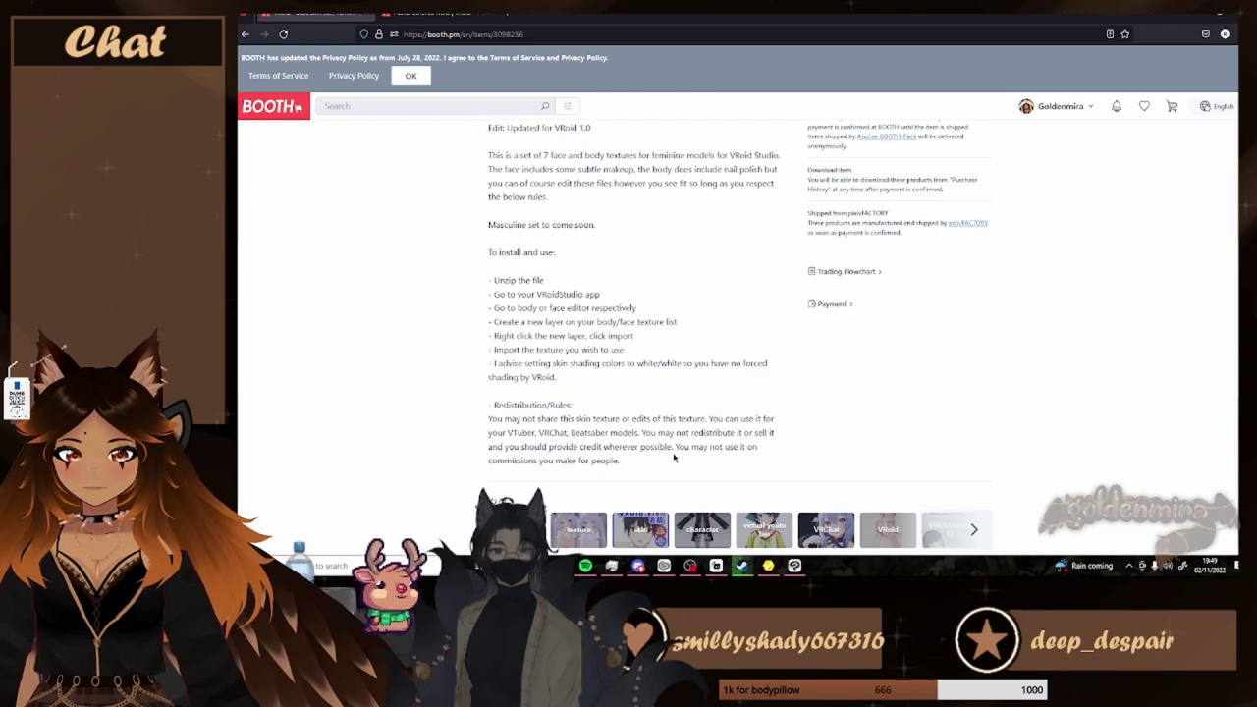
{"action": "scroll", "coordinate": [674, 456], "scroll_direction": "up", "scroll_amount": 4}
{"action": "scroll", "coordinate": [679, 461], "scroll_direction": "up", "scroll_amount": 1}
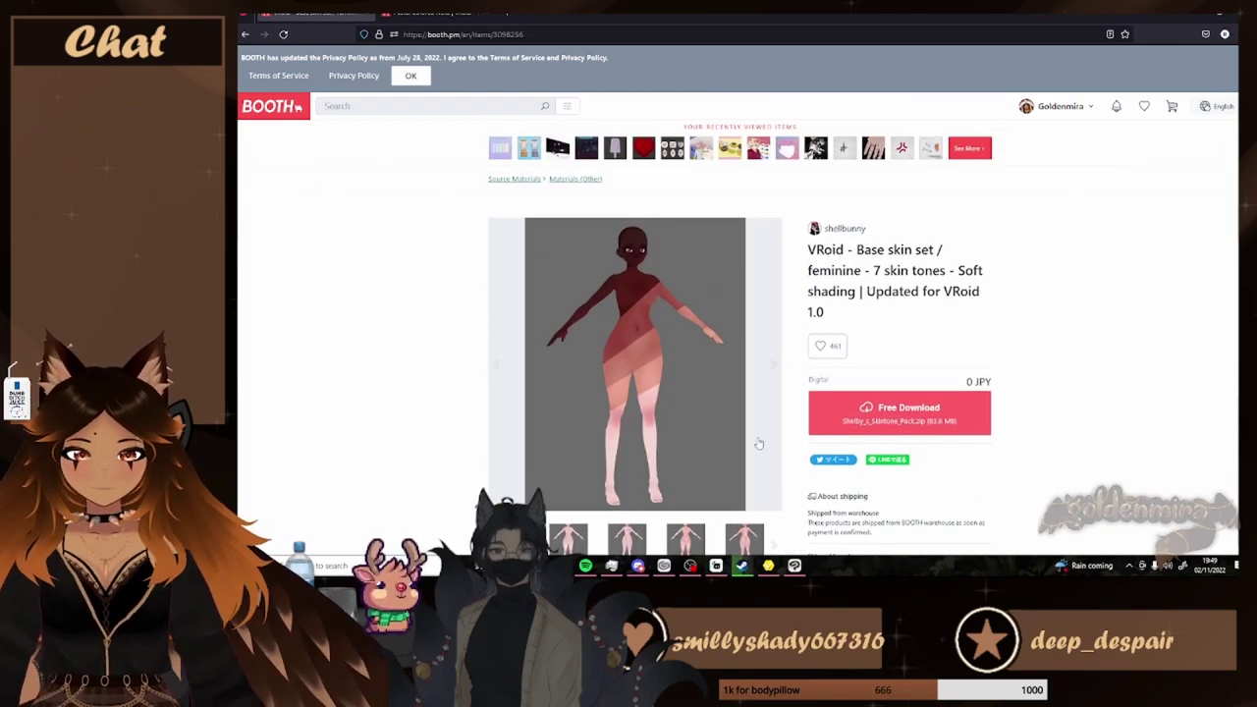
Switch to the Pastel Colored Nails VRoid listing and look over its free nail texture downloads
{"action": "left_click", "coordinate": [418, 16]}
{"action": "scroll", "coordinate": [728, 316], "scroll_direction": "down", "scroll_amount": 1}
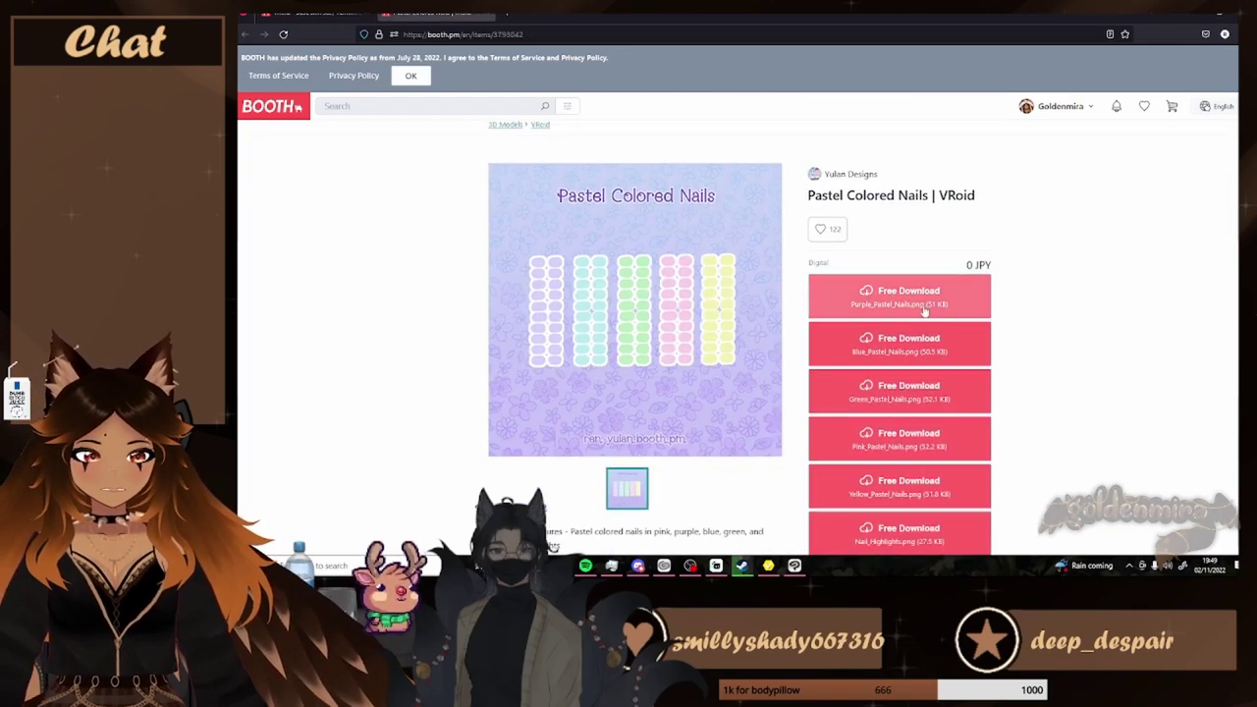
{"action": "scroll", "coordinate": [674, 399], "scroll_direction": "down", "scroll_amount": 3}
{"action": "scroll", "coordinate": [674, 398], "scroll_direction": "up", "scroll_amount": 2}
In the skin's texture editor, select Layer 1 and choose the fourth brush type for the fingernail area
{"action": "left_click", "coordinate": [875, 491]}
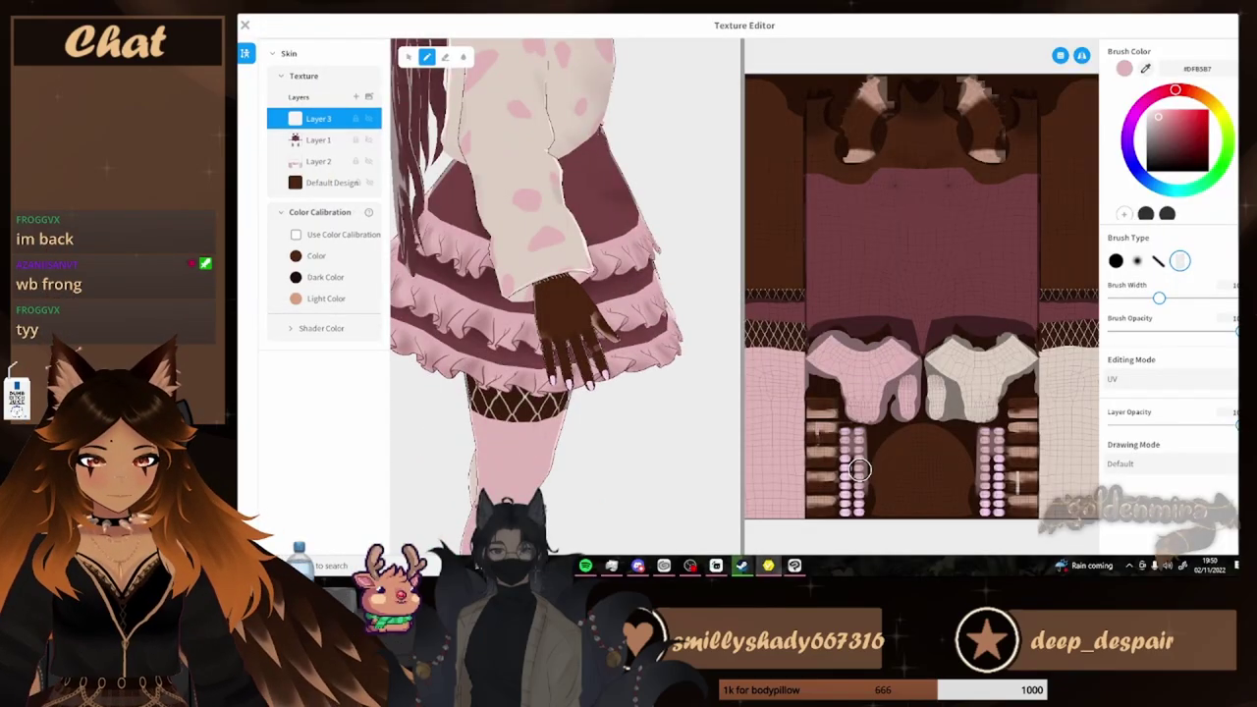
{"action": "scroll", "coordinate": [564, 324], "scroll_direction": "up", "scroll_amount": 3}
{"action": "left_click", "coordinate": [1117, 261]}
{"action": "left_click", "coordinate": [315, 139]}
{"action": "left_click", "coordinate": [1180, 259]}
{"action": "scroll", "coordinate": [737, 295], "scroll_direction": "down", "scroll_amount": 3}
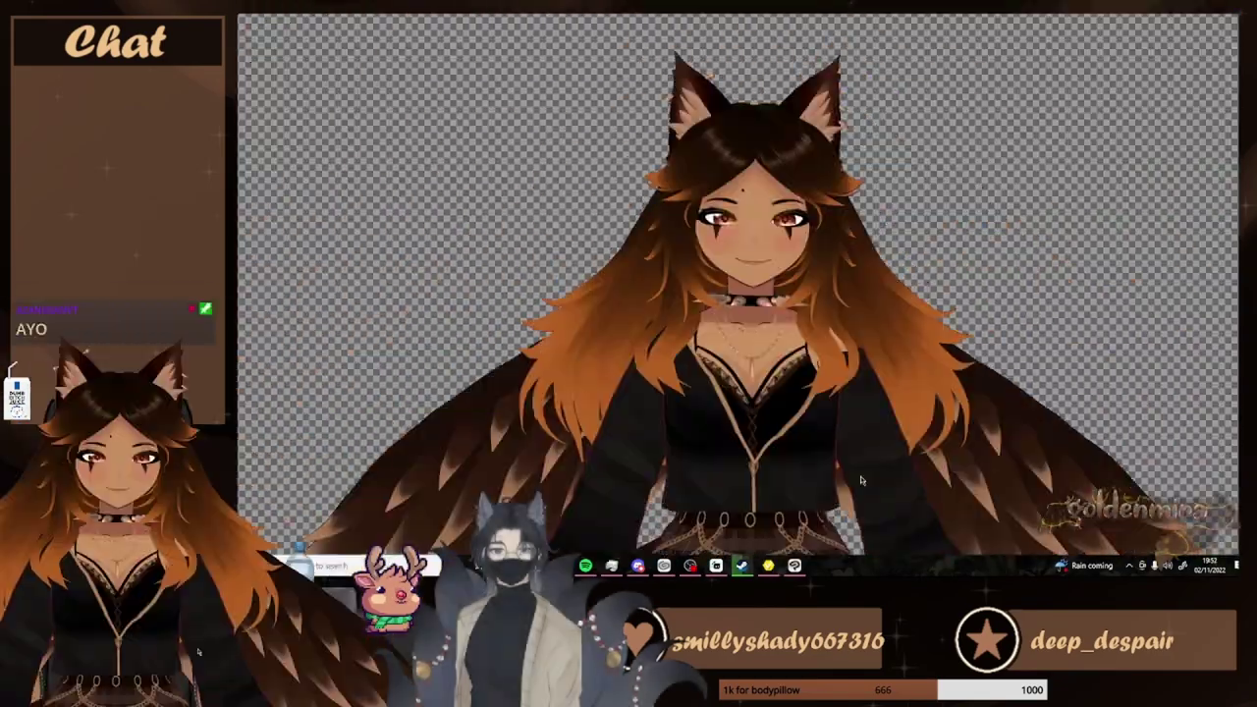
Return to VRoid Studio, close the texture editor and open the VRM export screen
{"action": "left_click", "coordinate": [769, 566]}
{"action": "scroll", "coordinate": [921, 295], "scroll_direction": "up", "scroll_amount": 3}
{"action": "scroll", "coordinate": [566, 295], "scroll_direction": "down", "scroll_amount": 4}
{"action": "left_click", "coordinate": [246, 25]}
{"action": "left_click", "coordinate": [725, 365]}
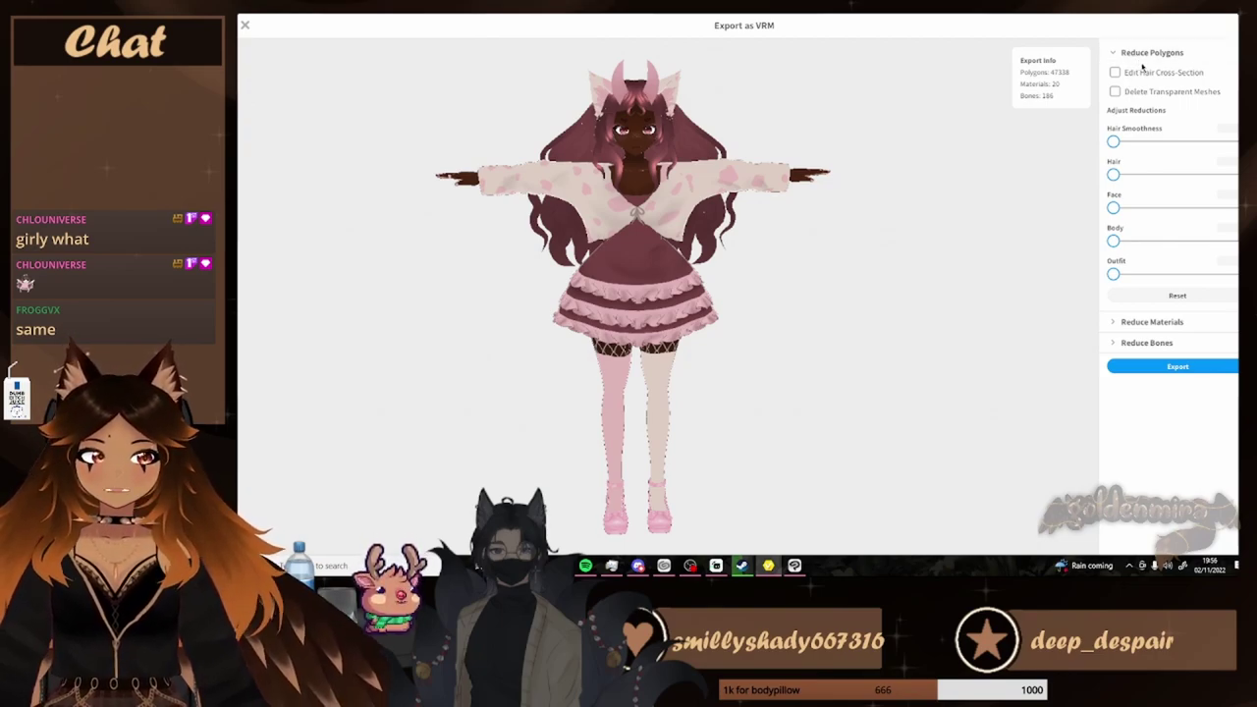
Turn off Combine Hair Mesh in the material reduction settings and check the model from all sides
{"action": "left_click", "coordinate": [1144, 53]}
{"action": "left_click", "coordinate": [1145, 74]}
{"action": "left_click", "coordinate": [1145, 75]}
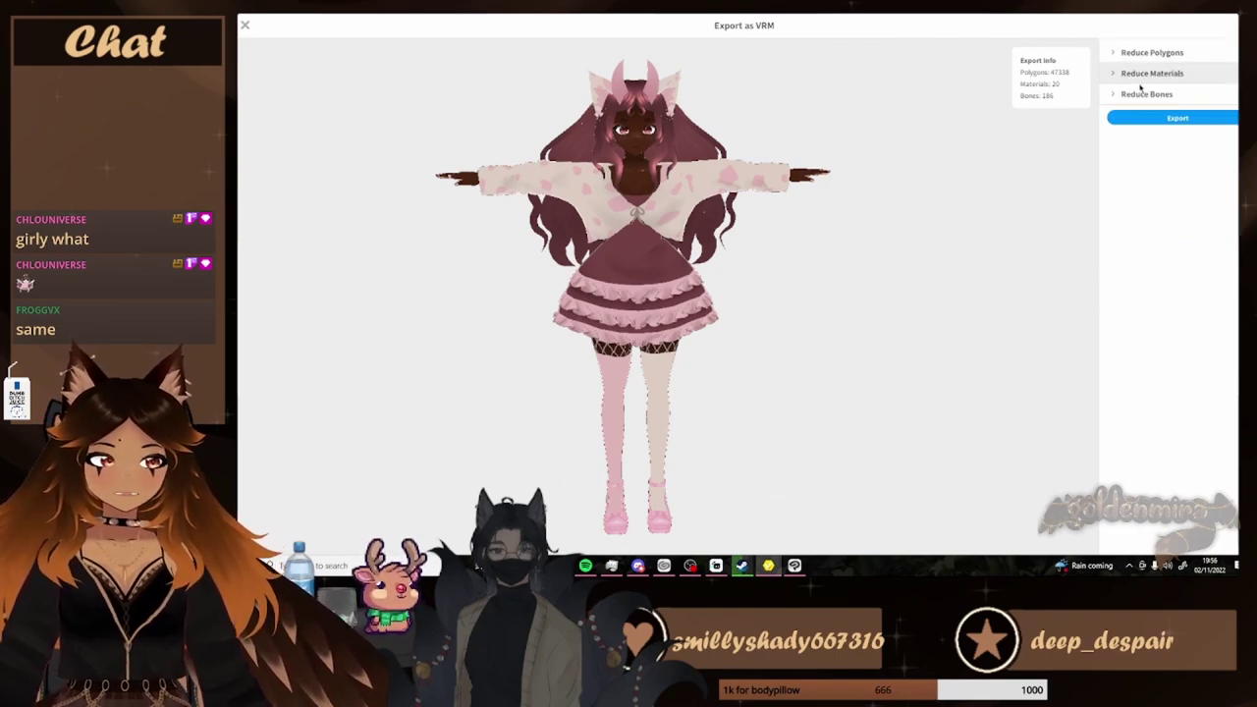
{"action": "left_click", "coordinate": [1144, 75]}
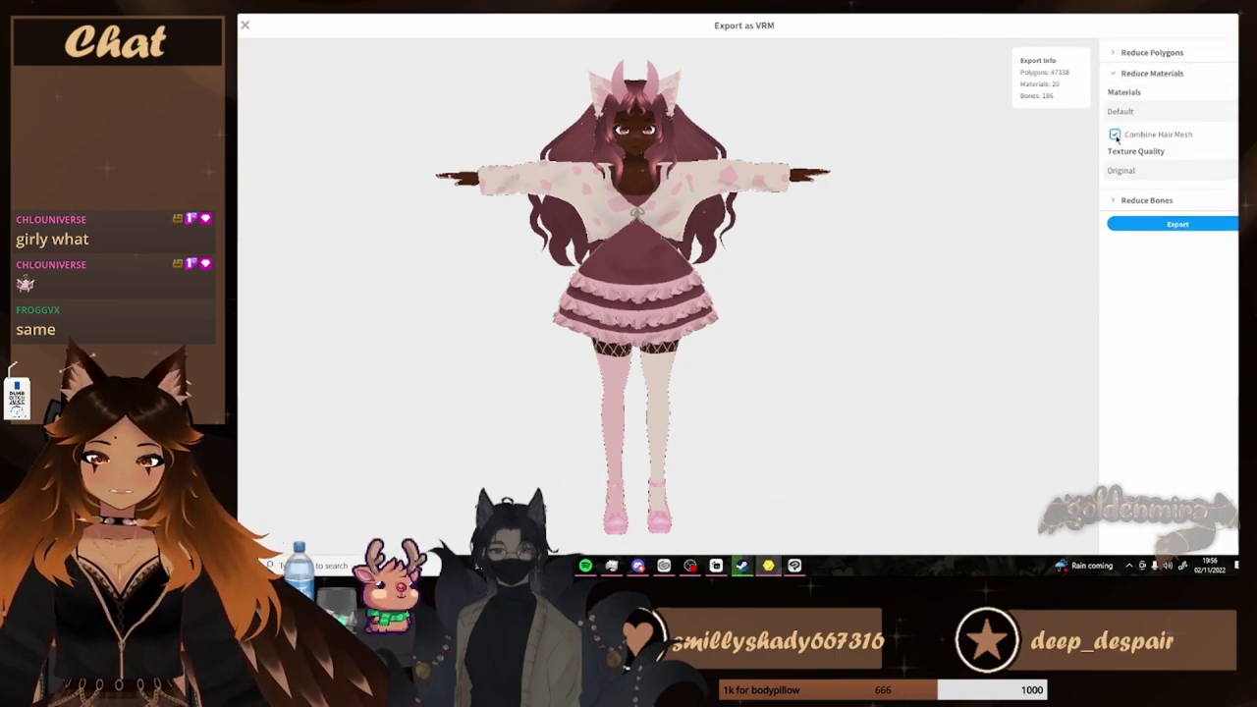
{"action": "left_click_drag", "start_coordinate": [799, 261], "coordinate": [698, 242]}
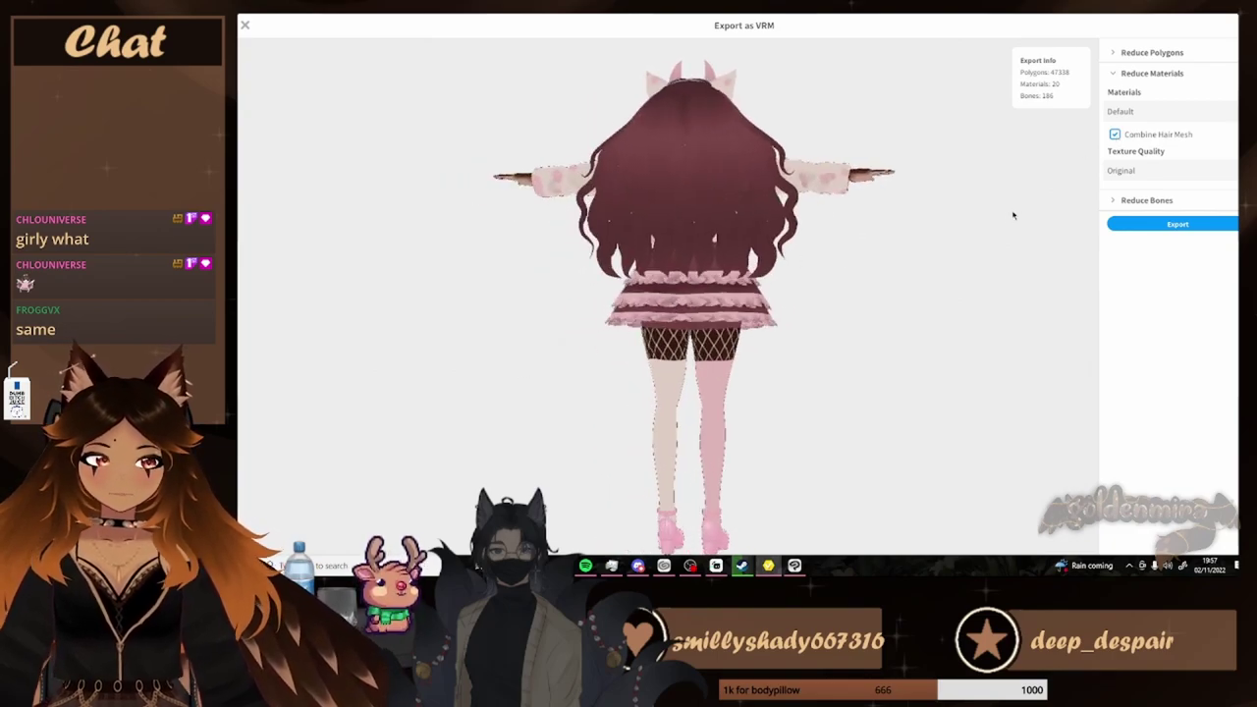
{"action": "left_click_drag", "start_coordinate": [1013, 215], "coordinate": [894, 222]}
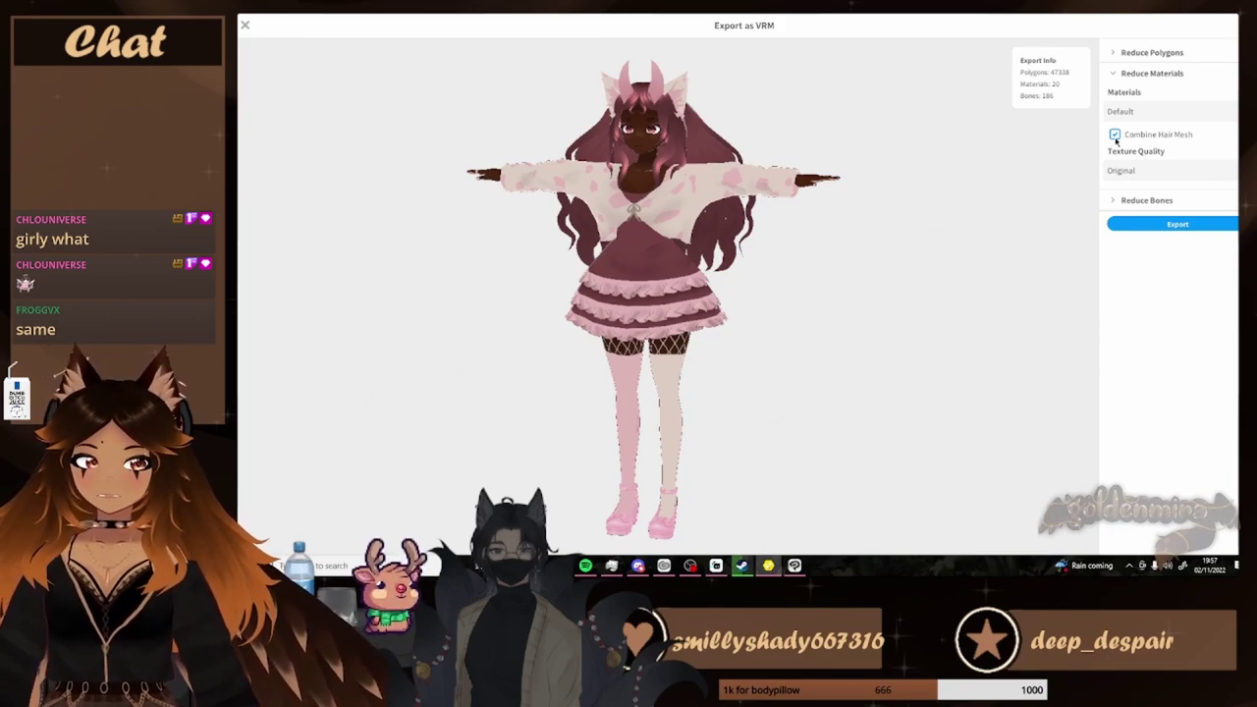
{"action": "left_click_drag", "start_coordinate": [932, 235], "coordinate": [772, 282]}
{"action": "middle_click_drag", "start_coordinate": [773, 284], "coordinate": [843, 279]}
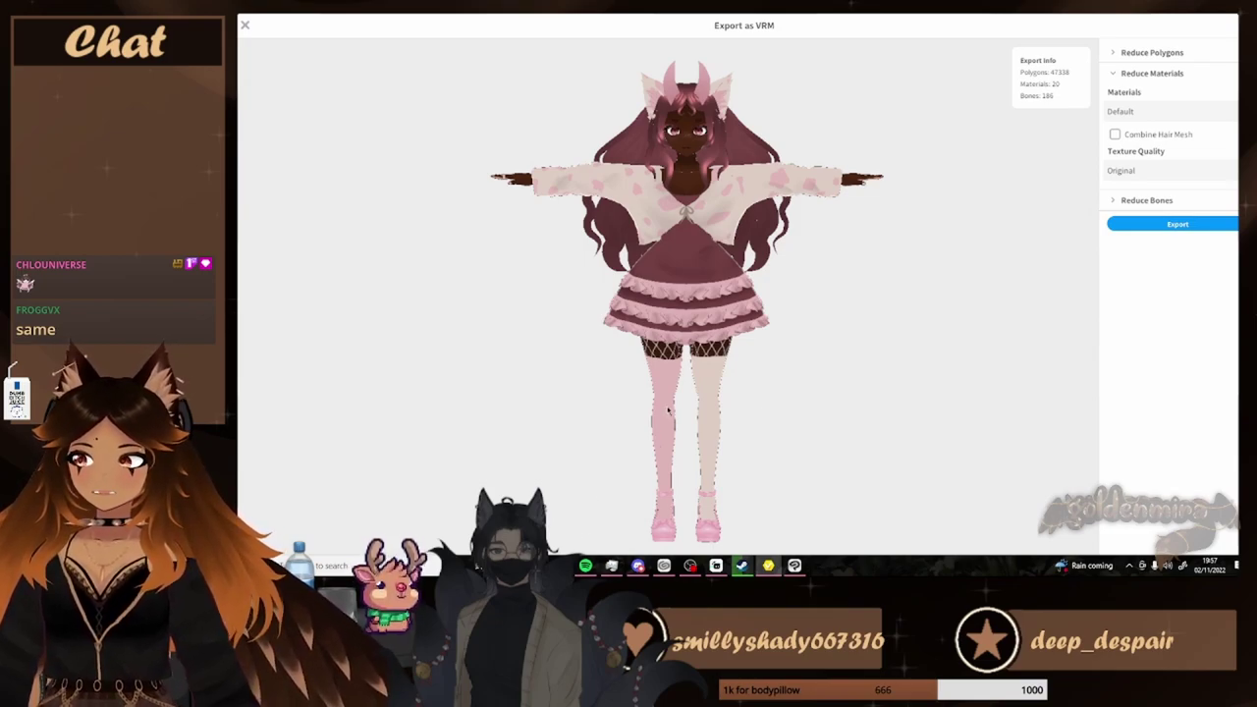
Export the character as a VRM file in the strawbycow folder under a new name based on vroidfinish
{"action": "left_click", "coordinate": [1157, 224]}
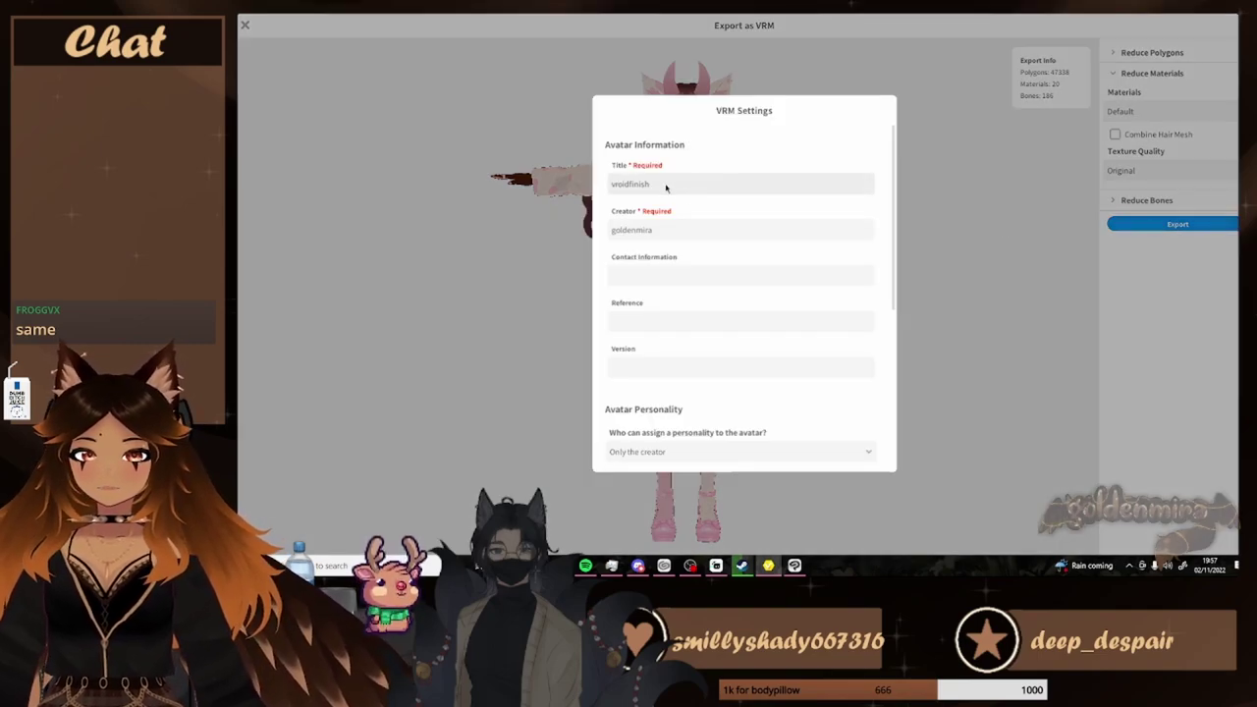
{"action": "scroll", "coordinate": [670, 202], "scroll_direction": "down", "scroll_amount": 1}
{"action": "scroll", "coordinate": [681, 369], "scroll_direction": "down", "scroll_amount": 2}
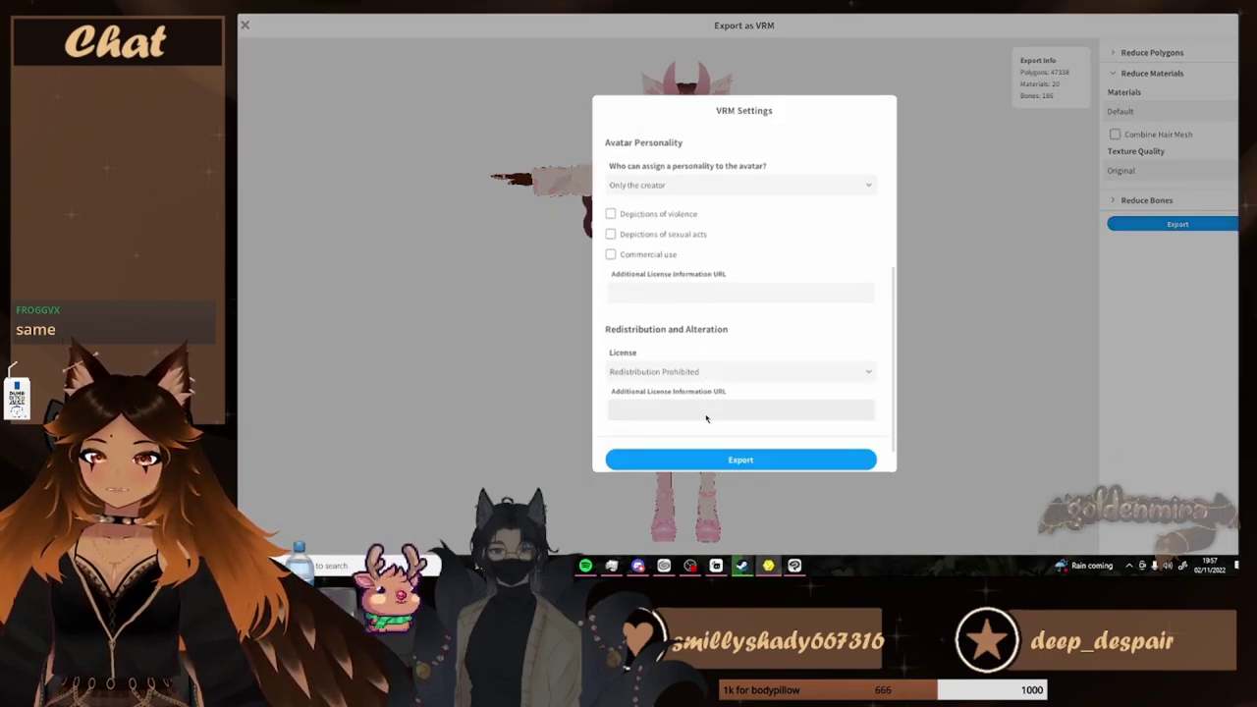
{"action": "left_click", "coordinate": [703, 460]}
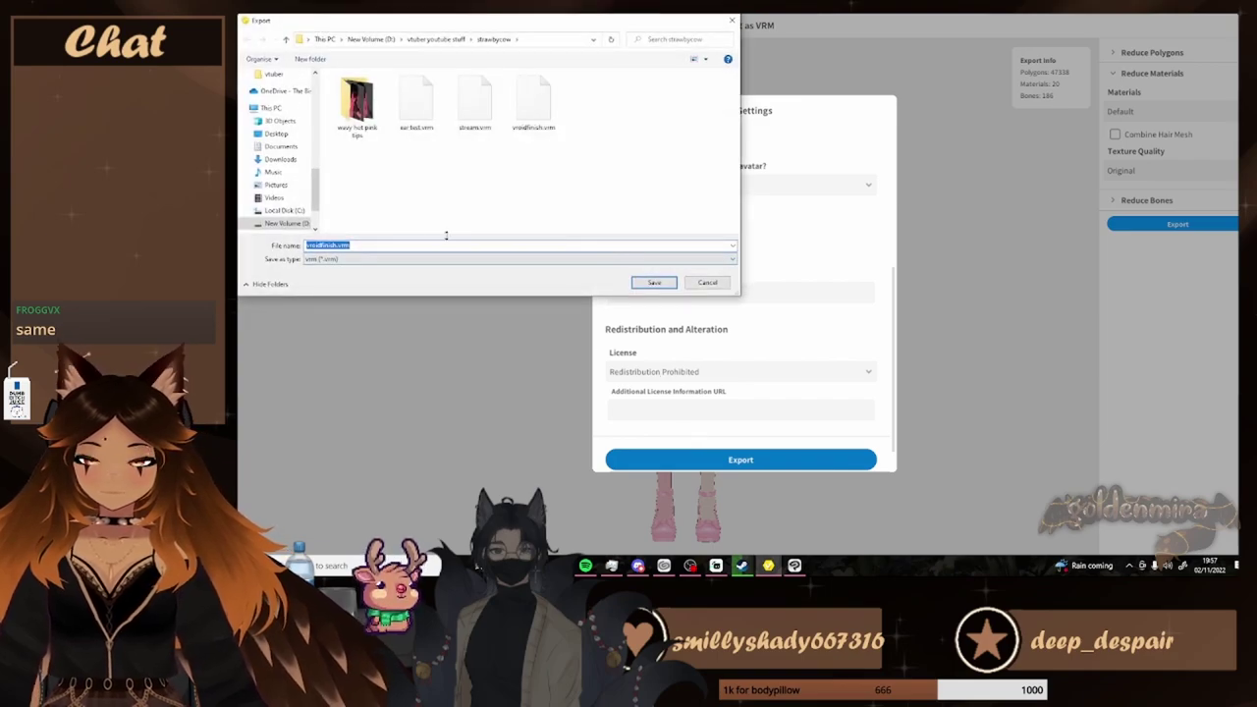
{"action": "type", "text": "vroidfinish2"}
{"action": "key", "text": "Return"}
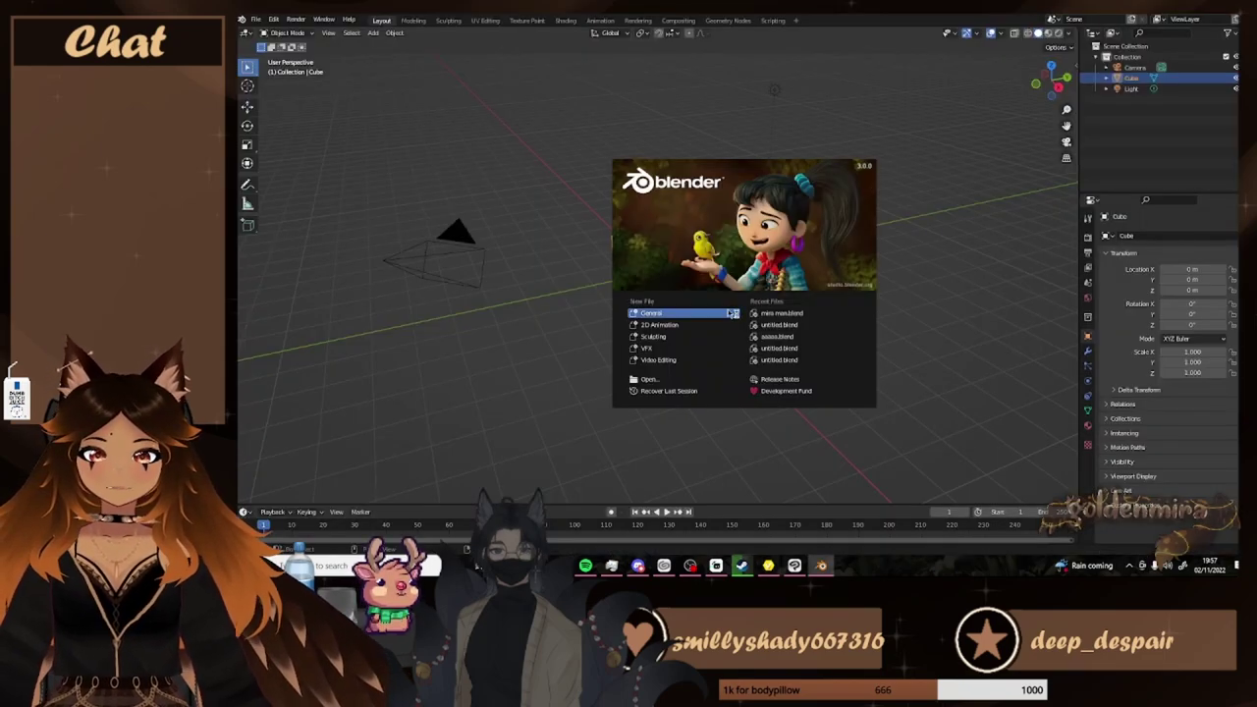
Start a General file in Blender and delete the default cube, camera and light
{"action": "left_click", "coordinate": [690, 312]}
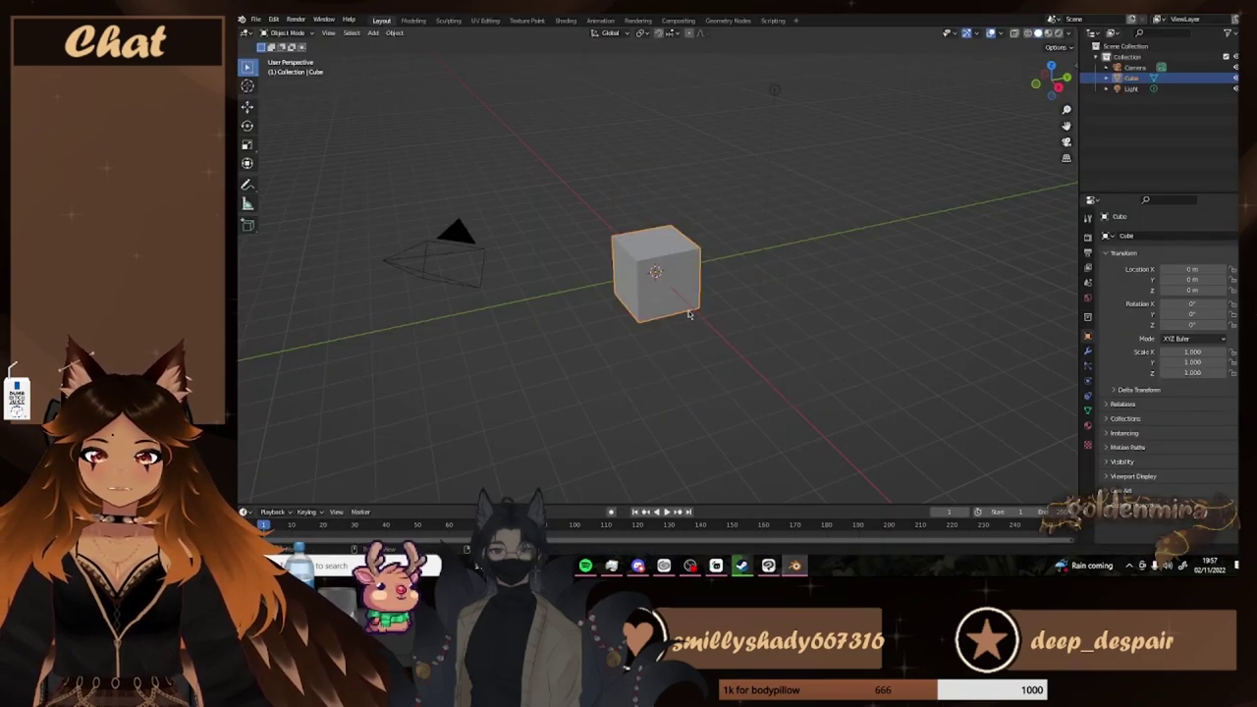
{"action": "key", "text": "Delete"}
{"action": "left_click", "coordinate": [1131, 67]}
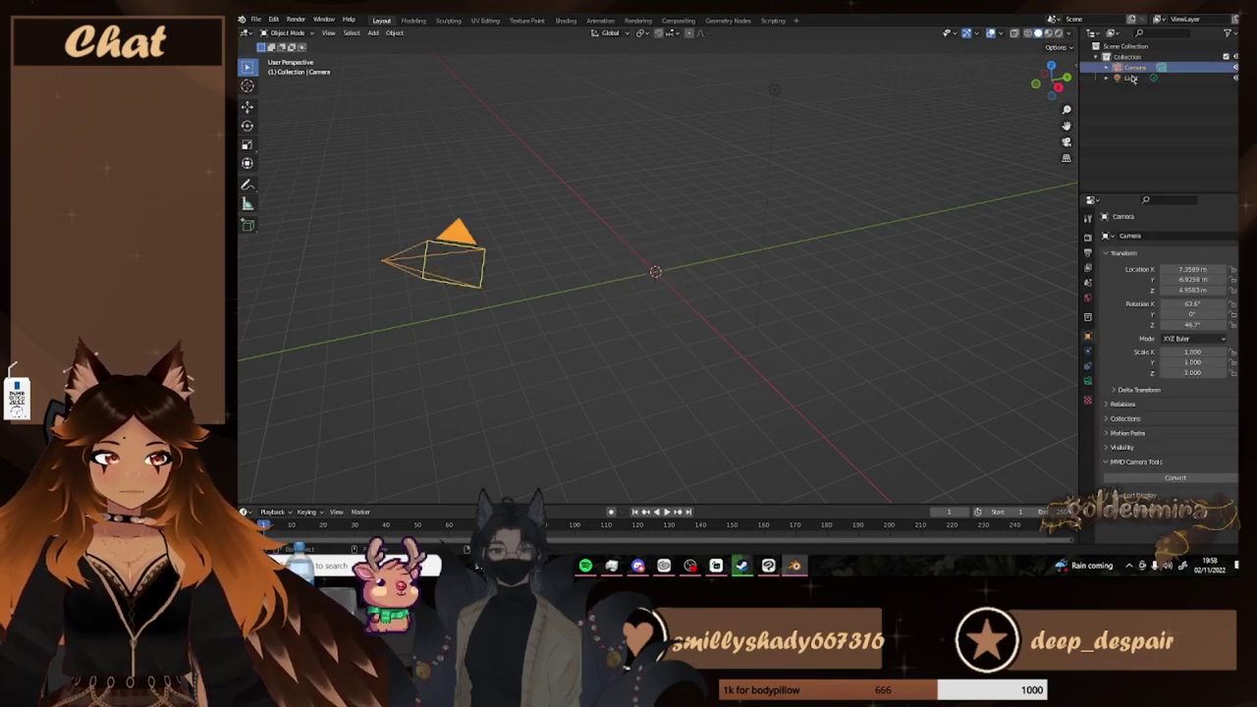
{"action": "key", "text": "Delete"}
{"action": "left_click", "coordinate": [1130, 67]}
{"action": "key", "text": "Delete"}
Import the newly exported VRM character from the strawbycow folder into the empty scene
{"action": "left_click", "coordinate": [255, 20]}
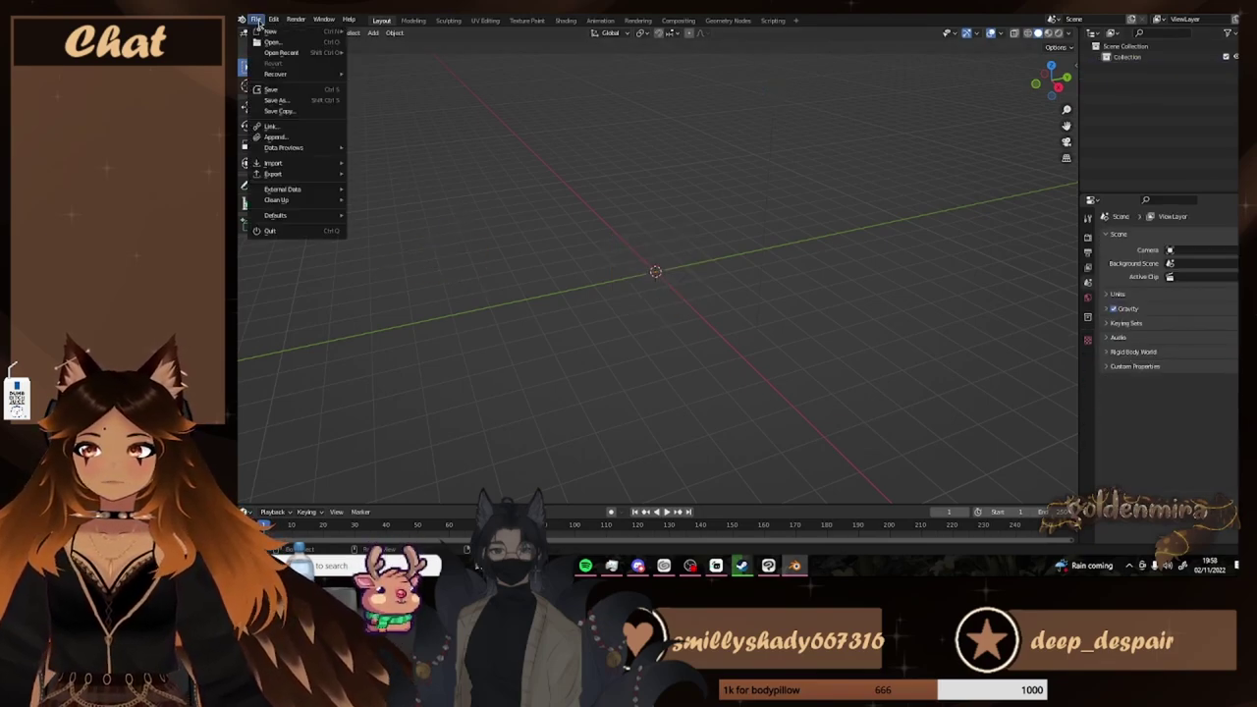
{"action": "mouse_move", "coordinate": [291, 165]}
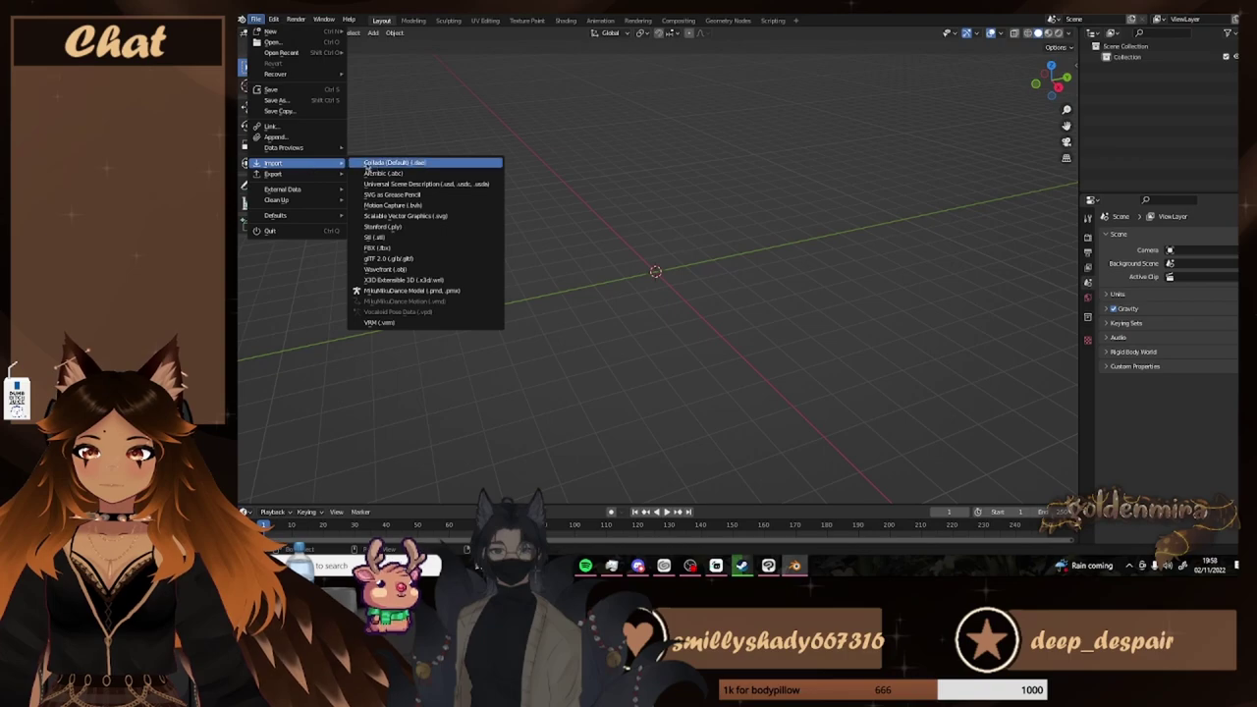
{"action": "left_click", "coordinate": [398, 323]}
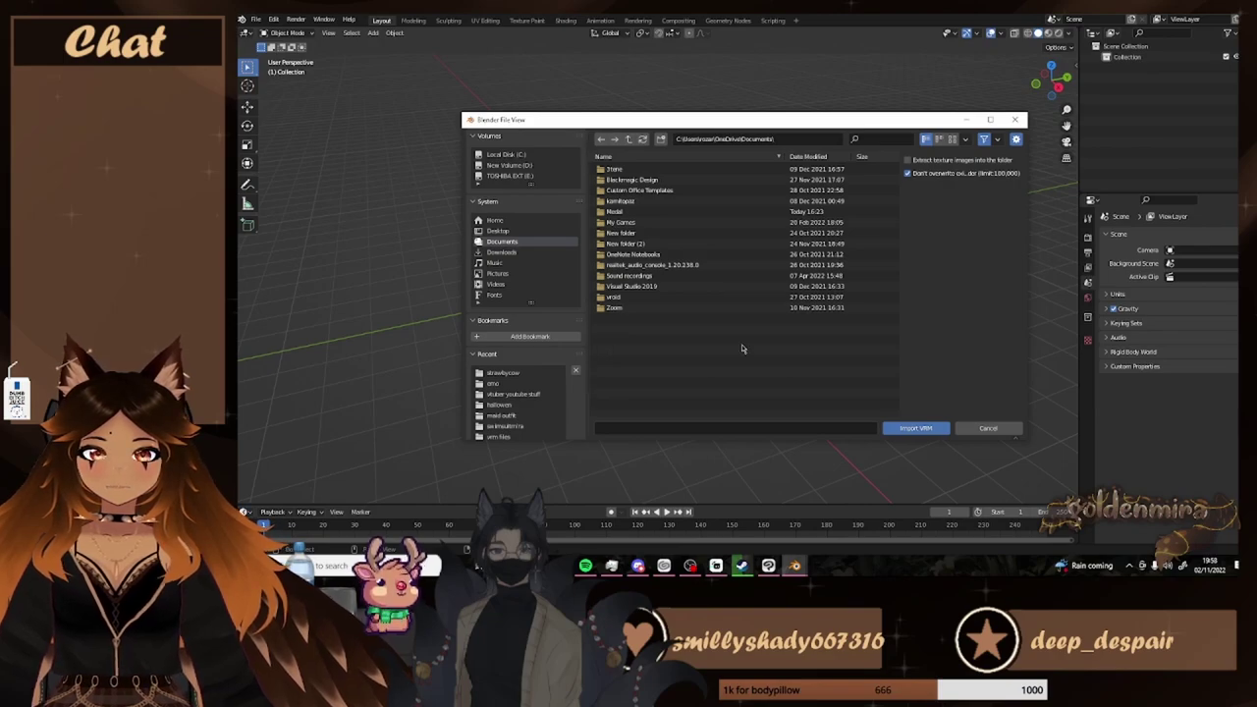
{"action": "scroll", "coordinate": [501, 387], "scroll_direction": "down", "scroll_amount": 2}
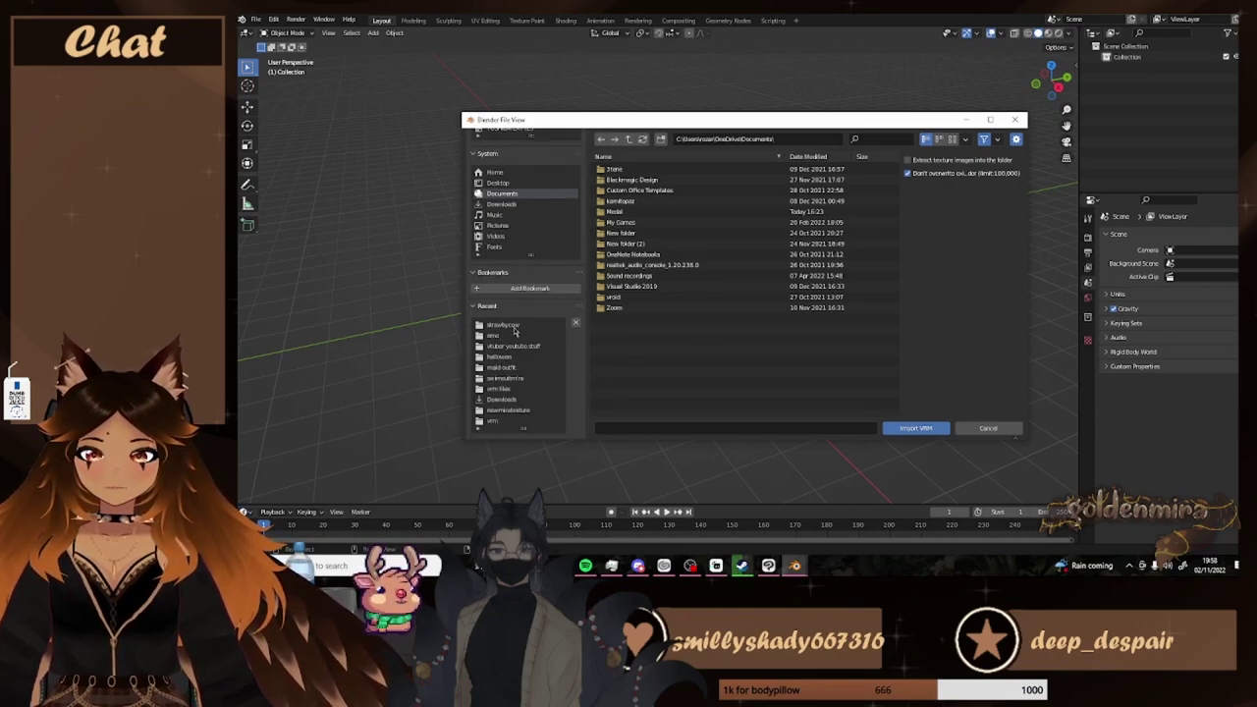
{"action": "double_click", "coordinate": [504, 325]}
{"action": "left_click", "coordinate": [628, 211]}
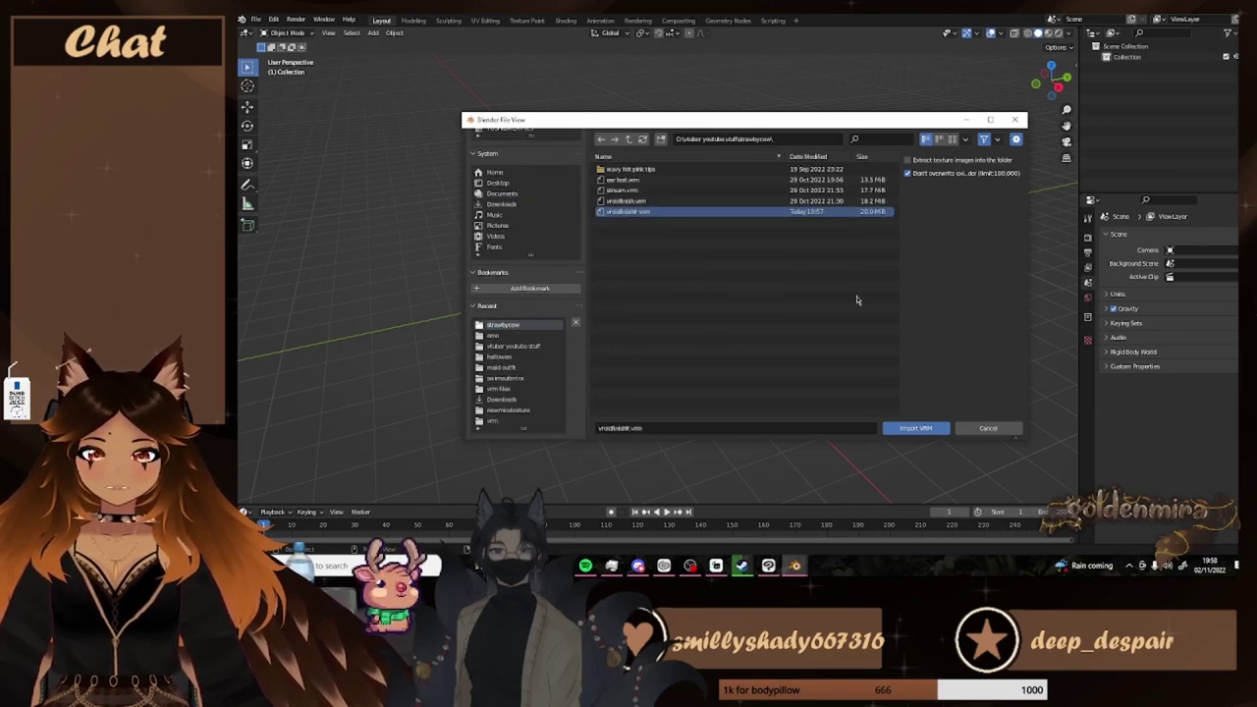
{"action": "left_click", "coordinate": [915, 428]}
Switch the viewport to Rendered shading and inspect the imported character from the front
{"action": "middle_click_drag", "start_coordinate": [589, 275], "coordinate": [764, 282]}
{"action": "scroll", "coordinate": [674, 256], "scroll_direction": "up", "scroll_amount": 5}
{"action": "scroll", "coordinate": [699, 292], "scroll_direction": "up", "scroll_amount": 3}
{"action": "scroll", "coordinate": [704, 282], "scroll_direction": "up", "scroll_amount": 2}
{"action": "scroll", "coordinate": [764, 282], "scroll_direction": "up", "scroll_amount": 1}
{"action": "scroll", "coordinate": [764, 283], "scroll_direction": "down", "scroll_amount": 2}
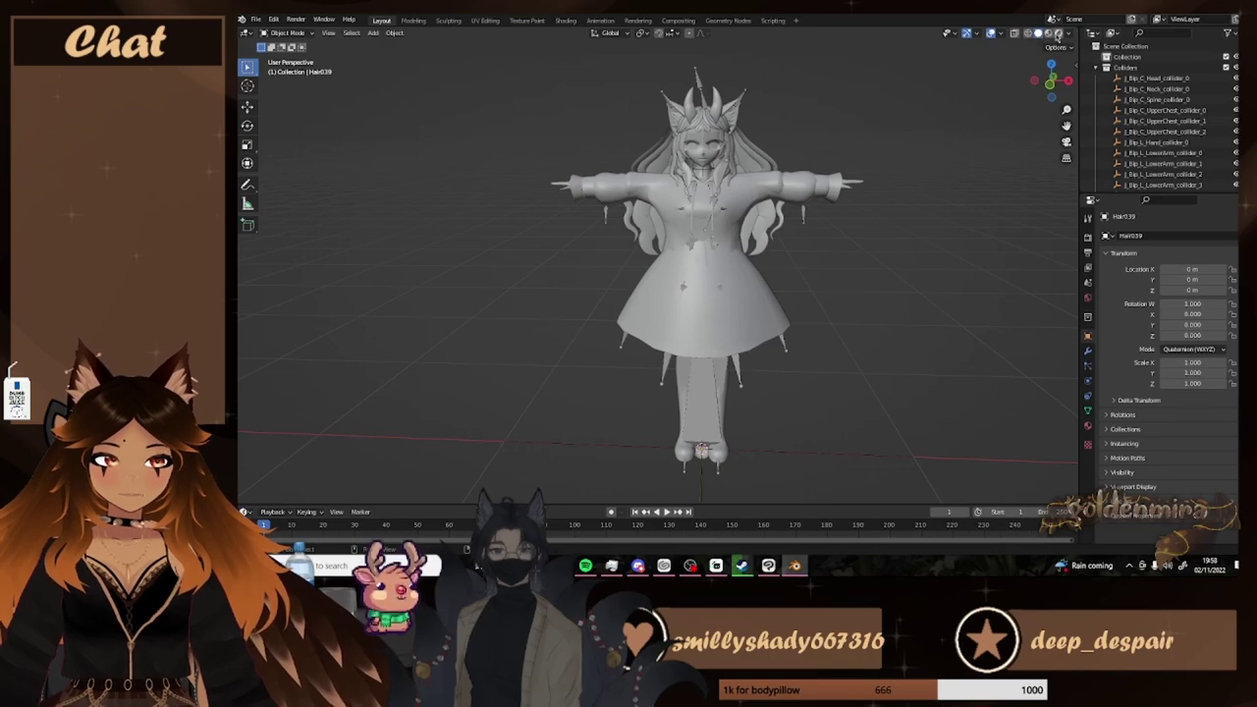
{"action": "key", "text": "z"}
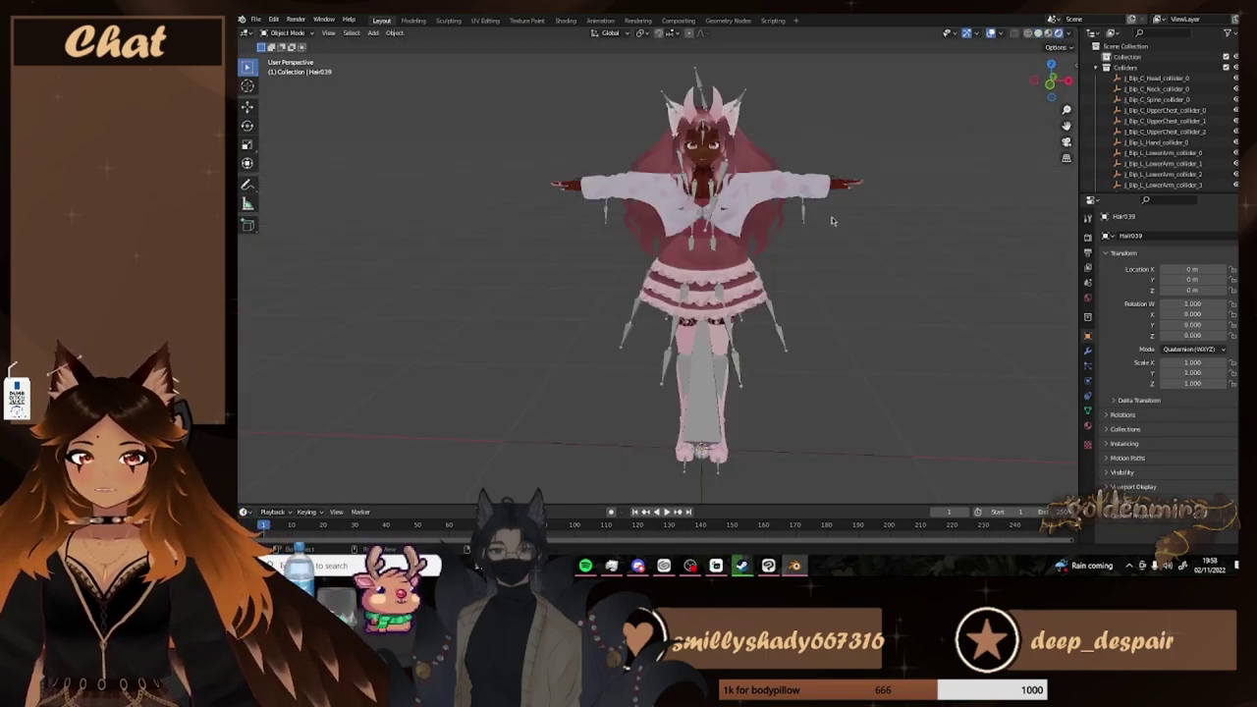
{"action": "scroll", "coordinate": [832, 217], "scroll_direction": "up", "scroll_amount": 5}
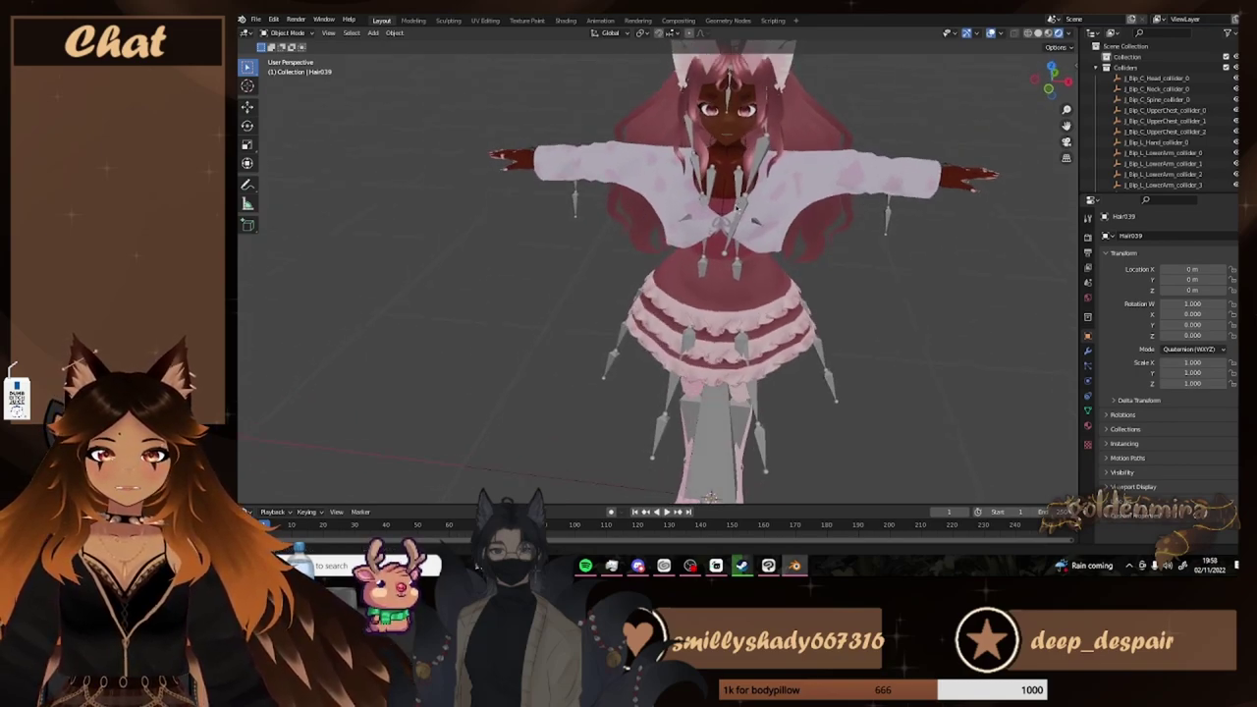
{"action": "scroll", "coordinate": [737, 207], "scroll_direction": "down", "scroll_amount": 4}
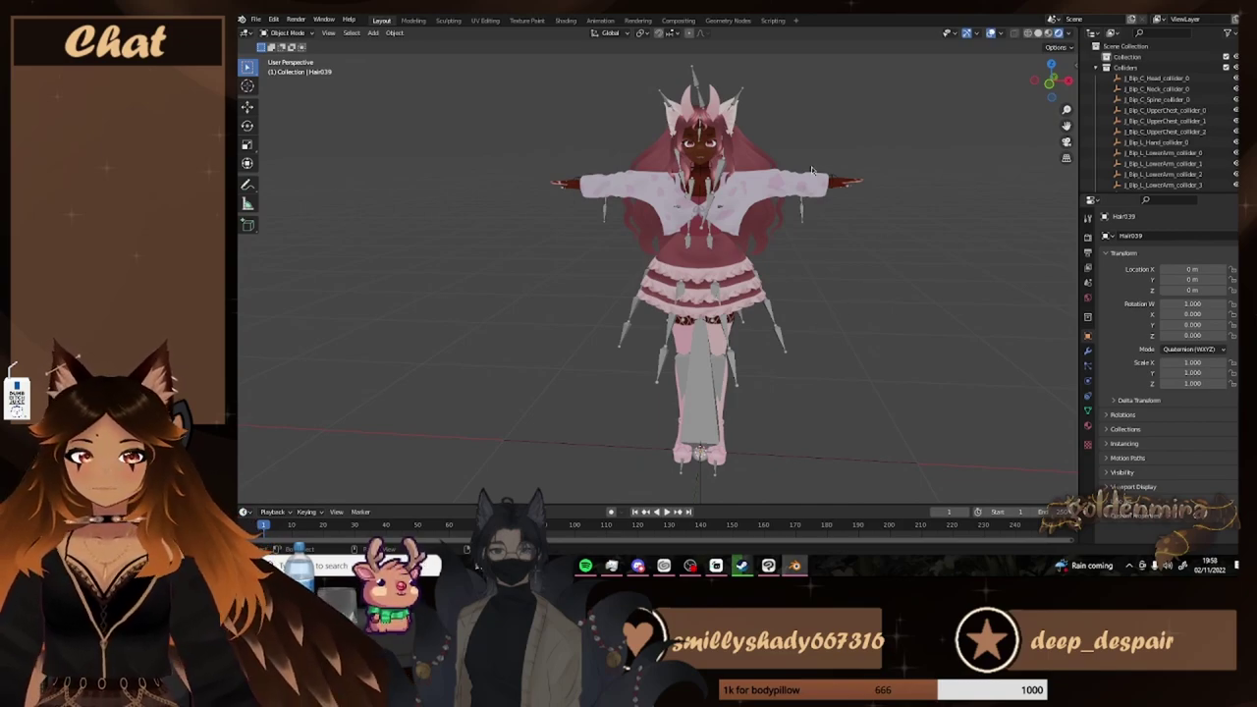
Pick individual strands of the long back hair and find the separate hair meshes in the outliner
{"action": "left_click", "coordinate": [570, 185]}
{"action": "mouse_move", "coordinate": [570, 187]}
{"action": "middle_mouse_down"}
{"action": "mouse_move", "coordinate": [599, 198]}
{"action": "mouse_move", "coordinate": [520, 191]}
{"action": "mouse_move", "coordinate": [570, 167]}
{"action": "middle_mouse_up"}
{"action": "left_click", "coordinate": [559, 158]}
{"action": "left_click", "coordinate": [555, 158]}
{"action": "left_click", "coordinate": [549, 159]}
{"action": "left_click", "coordinate": [545, 159]}
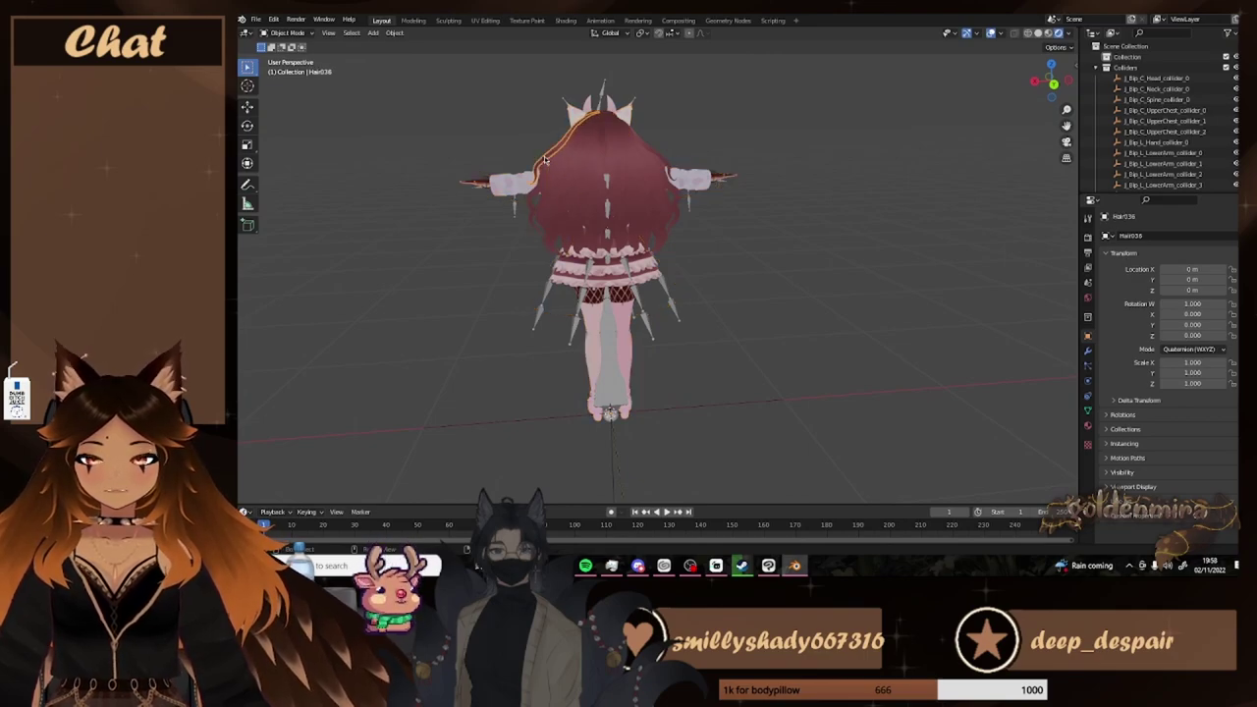
{"action": "scroll", "coordinate": [1169, 148], "scroll_direction": "down", "scroll_amount": 5}
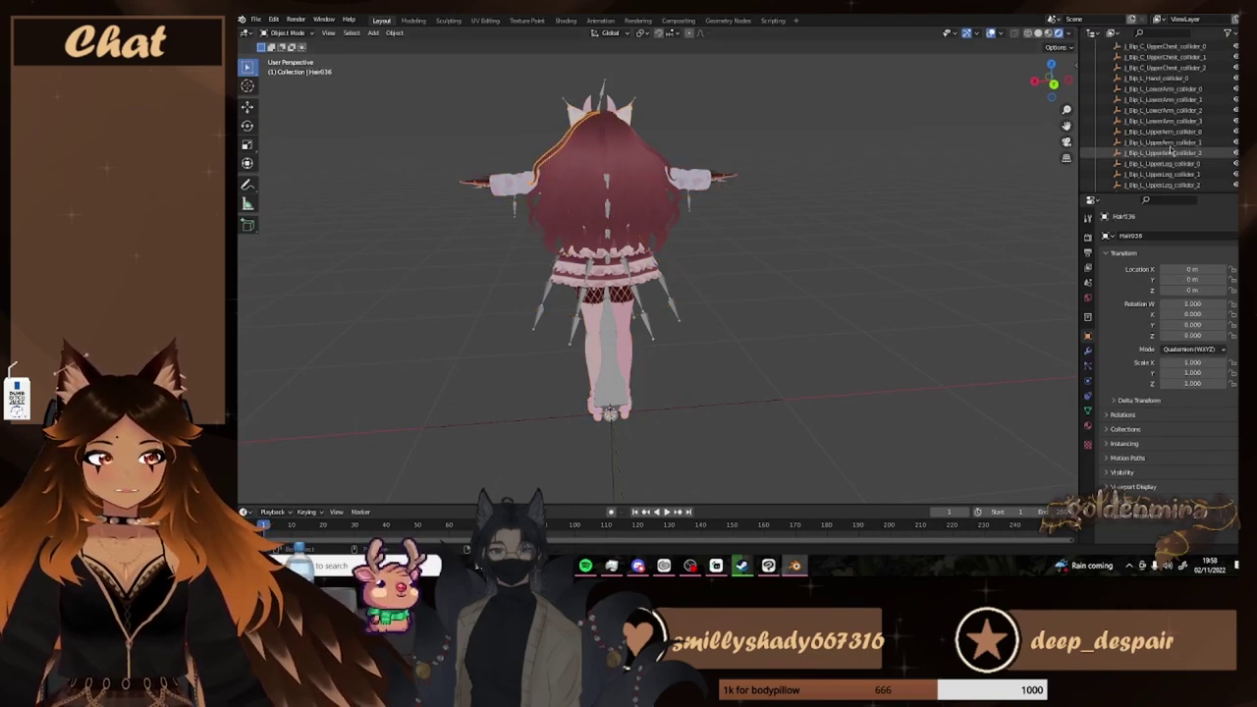
{"action": "scroll", "coordinate": [1169, 147], "scroll_direction": "down", "scroll_amount": 10}
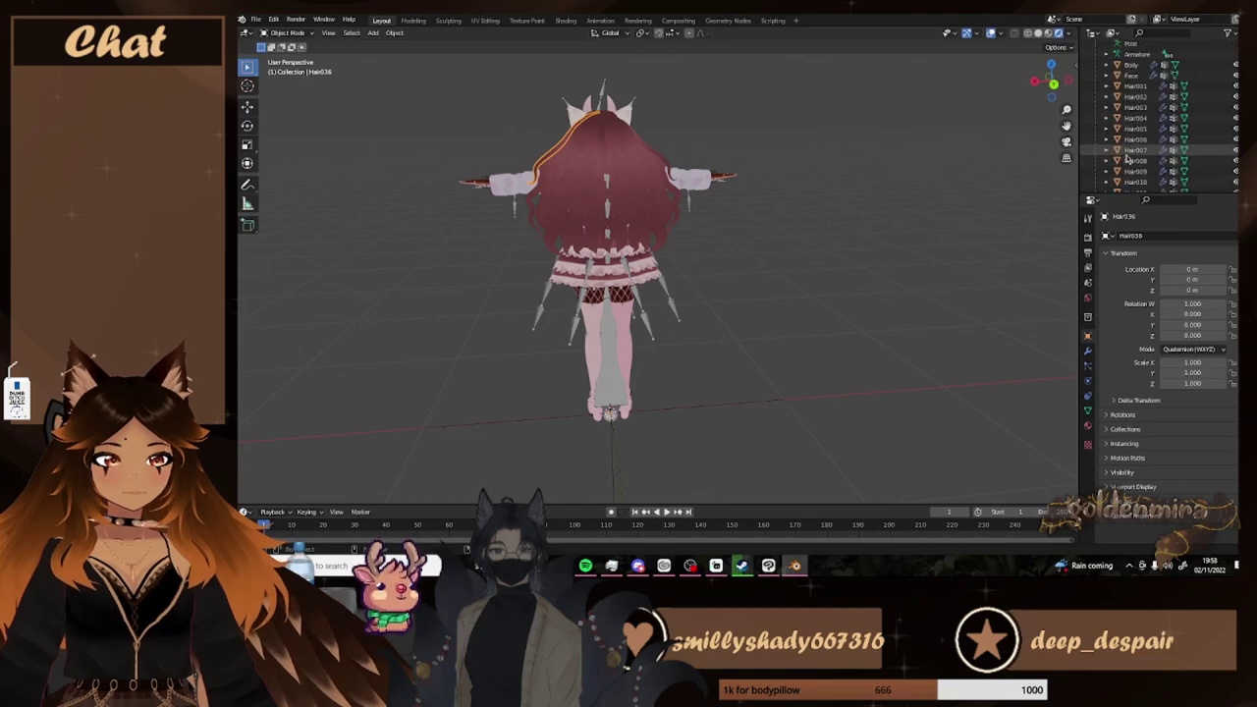
Try to select the Hair010 and Hair012 to Hair017 meshes together, and undo the last changes
{"action": "left_click", "coordinate": [1135, 140]}
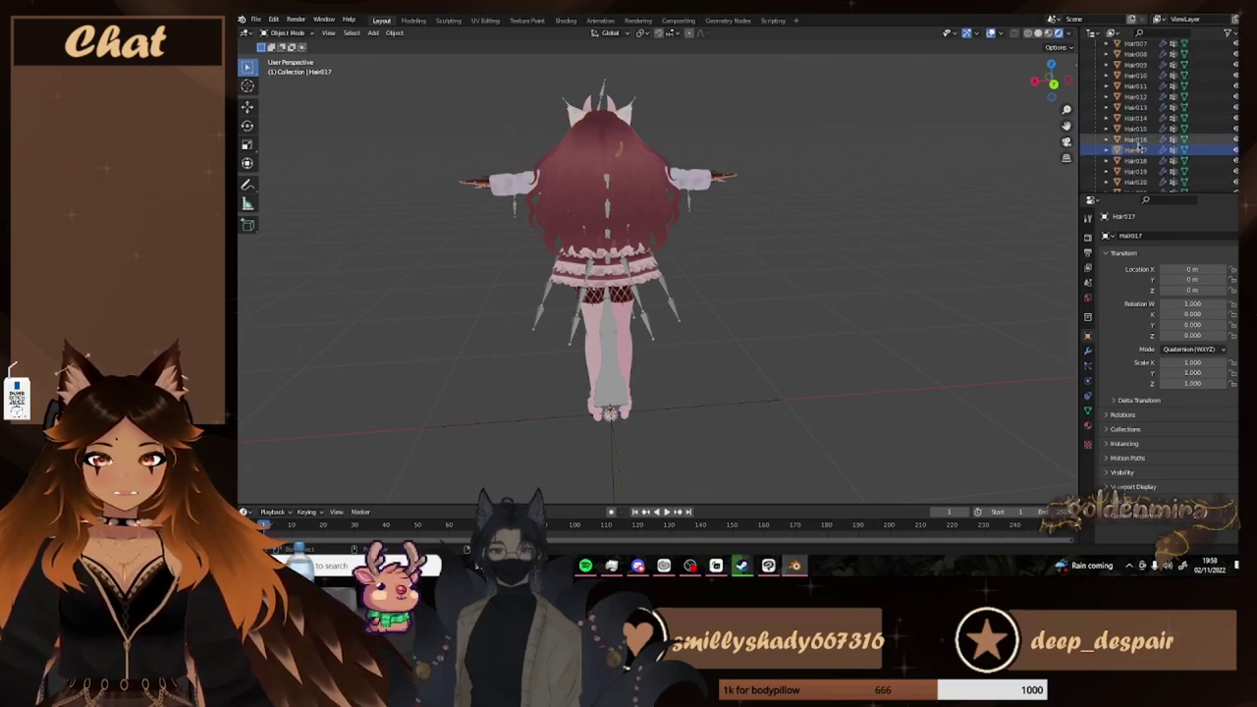
{"action": "left_click", "coordinate": [1137, 76], "text": "ctrl"}
{"action": "left_click", "coordinate": [1139, 129], "text": "ctrl"}
{"action": "left_click", "coordinate": [1140, 108], "text": "ctrl"}
{"action": "left_click", "coordinate": [1139, 97], "text": "ctrl"}
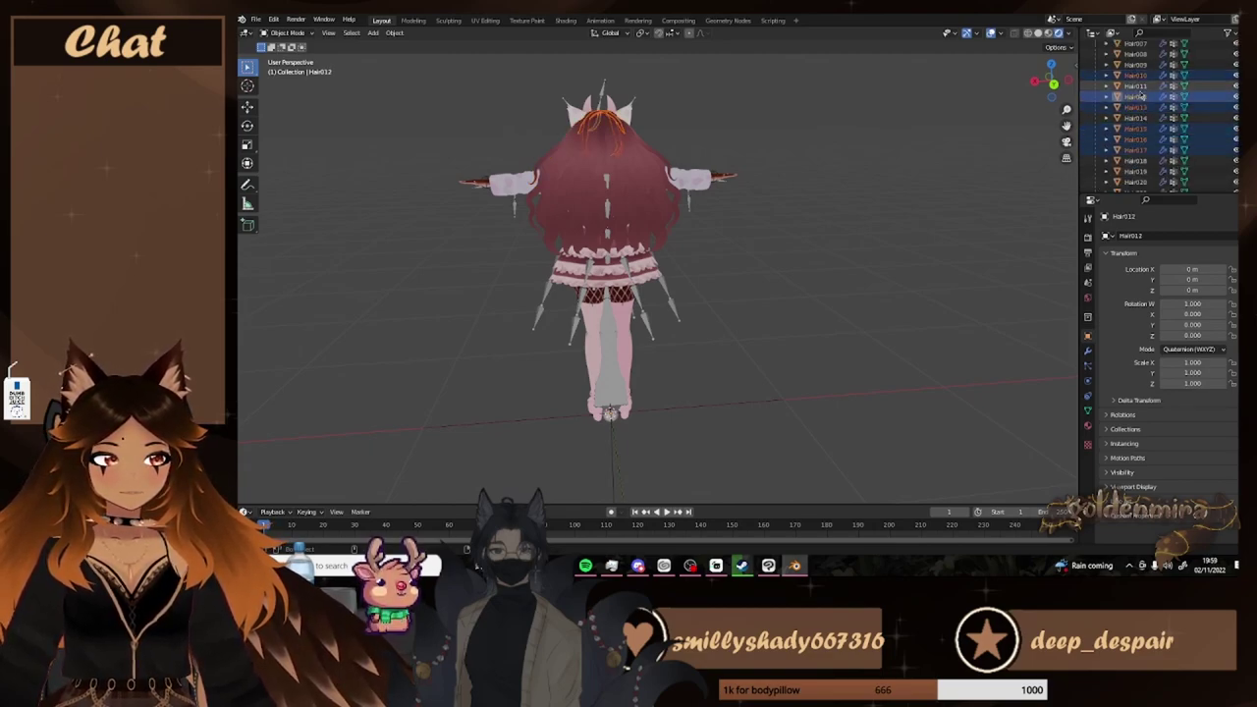
{"action": "left_click", "coordinate": [1138, 118], "text": "ctrl"}
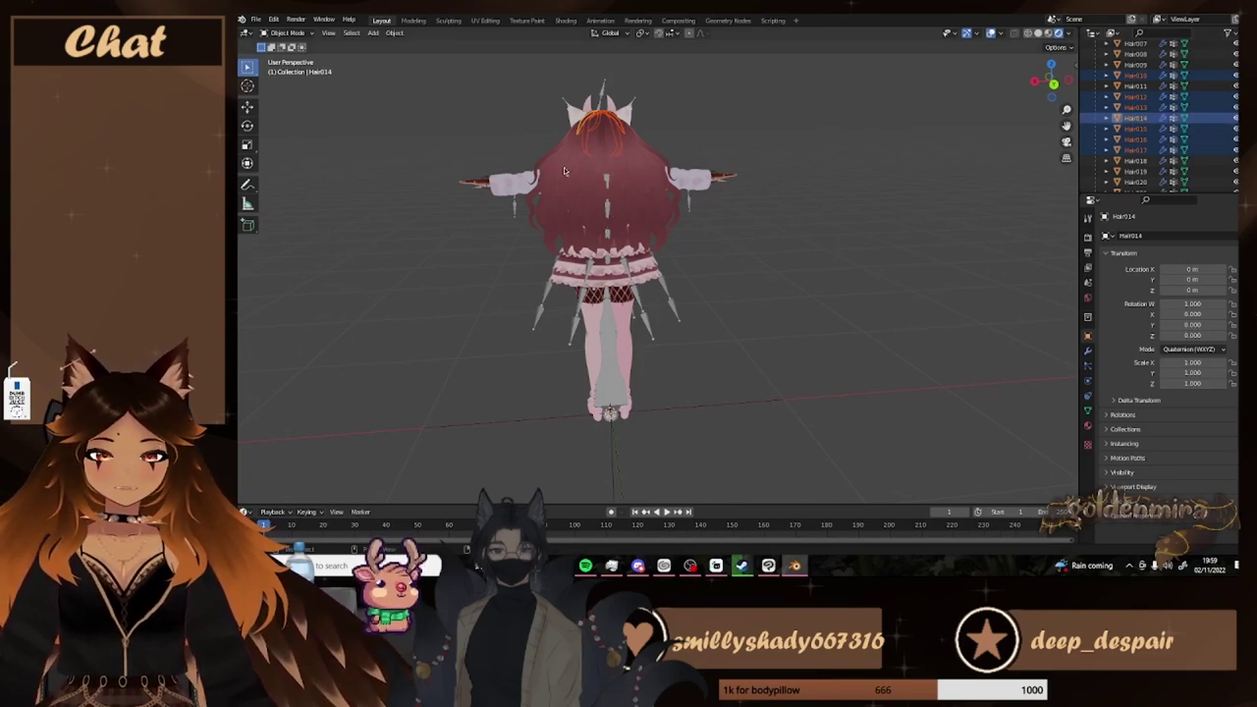
{"action": "right_click", "coordinate": [674, 146]}
{"action": "left_click", "coordinate": [687, 124]}
{"action": "middle_click_drag", "start_coordinate": [688, 124], "coordinate": [815, 186]}
{"action": "key", "text": "ctrl+z"}
{"action": "key", "text": "ctrl+z"}
Check single hair strands at the front of the head, including the Hair011 and Hair018 meshes
{"action": "scroll", "coordinate": [789, 189], "scroll_direction": "up", "scroll_amount": 1}
{"action": "left_click", "coordinate": [736, 128]}
{"action": "left_click", "coordinate": [747, 113]}
{"action": "left_click", "coordinate": [1144, 87]}
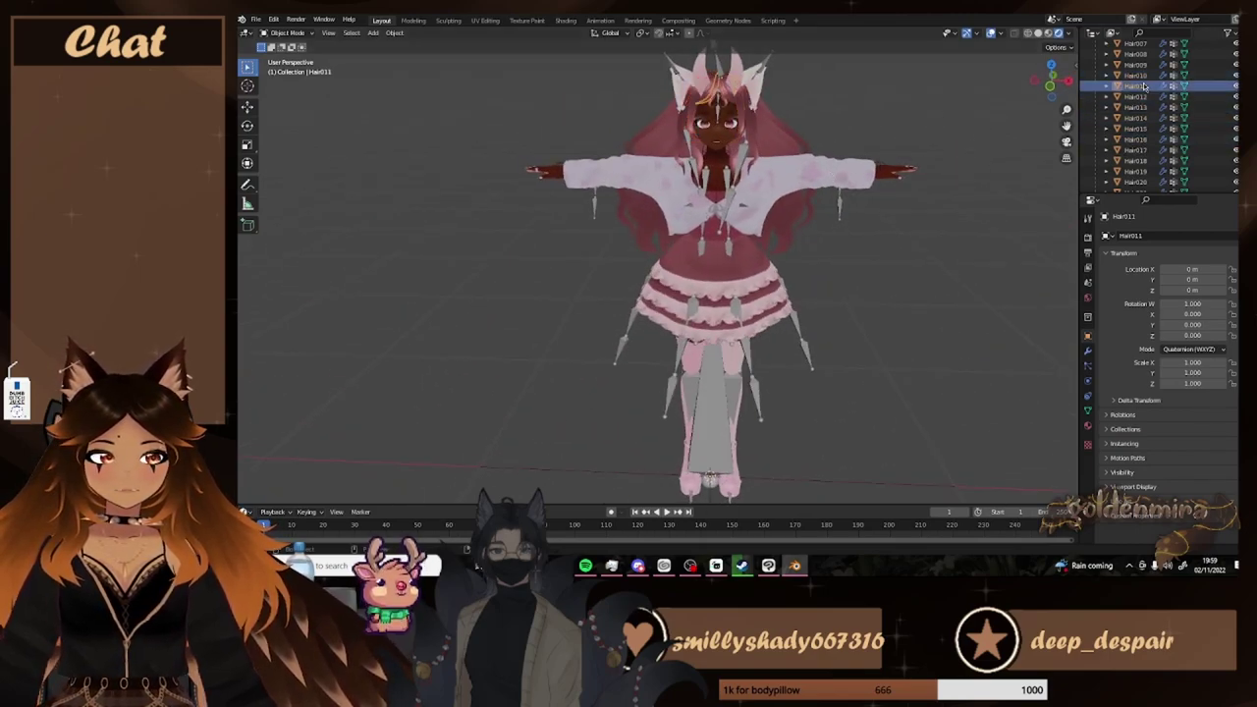
{"action": "left_click", "coordinate": [1144, 162]}
Select the character's armature and switch it to Pose Mode
{"action": "left_click", "coordinate": [756, 78]}
{"action": "middle_click_drag", "start_coordinate": [757, 79], "coordinate": [732, 101]}
{"action": "scroll", "coordinate": [731, 101], "scroll_direction": "down", "scroll_amount": 1}
{"action": "left_click", "coordinate": [276, 35]}
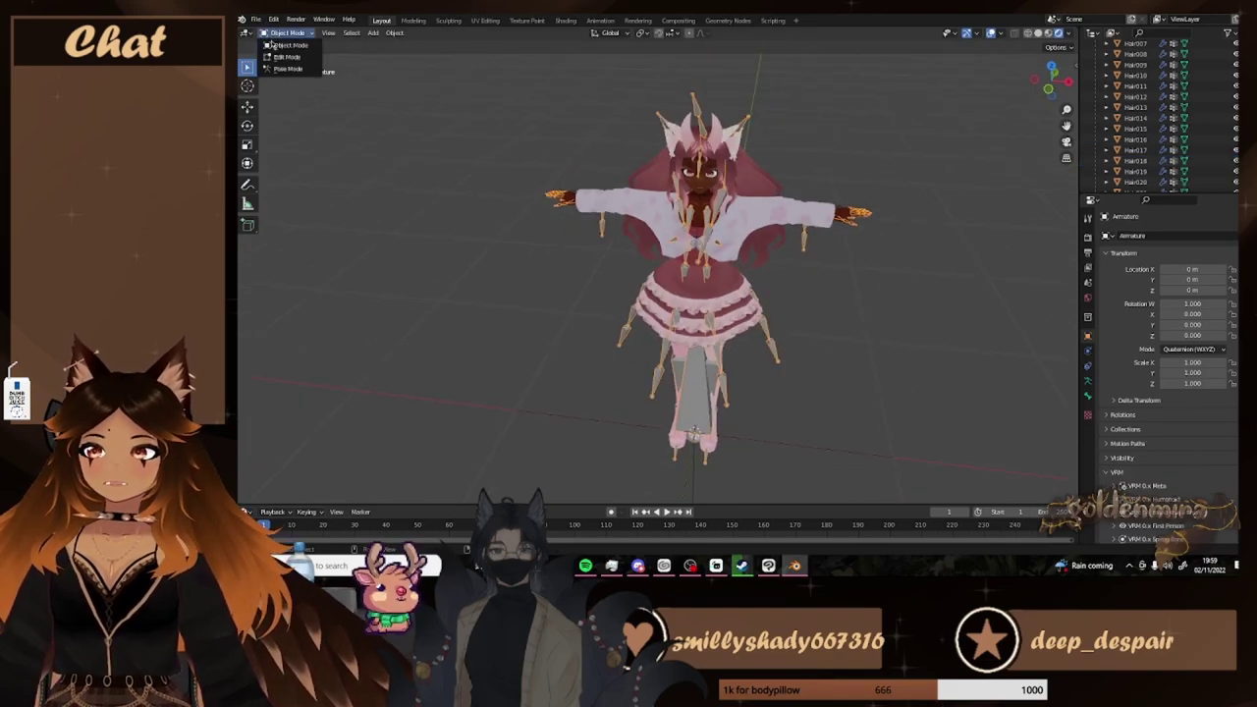
{"action": "left_click", "coordinate": [288, 69]}
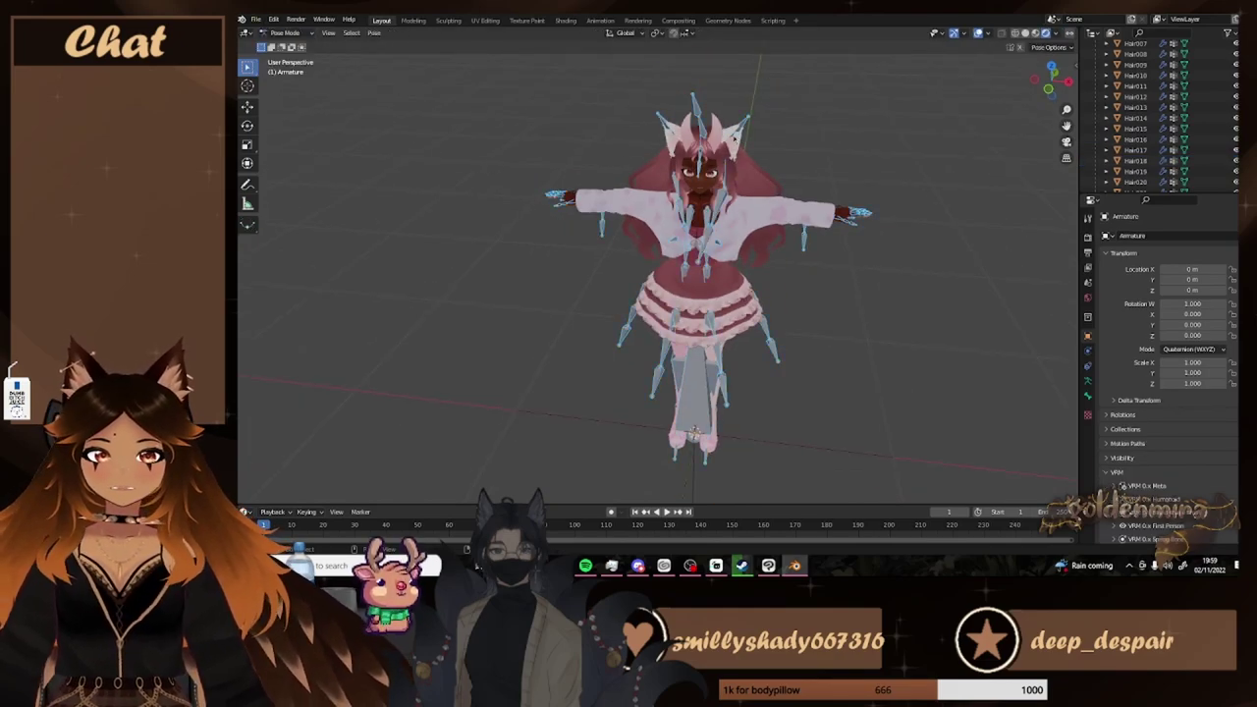
Rotate the cat-ear bones on both sides of the head so the ears point outward and down
{"action": "left_click", "coordinate": [734, 140]}
{"action": "left_click", "coordinate": [248, 126]}
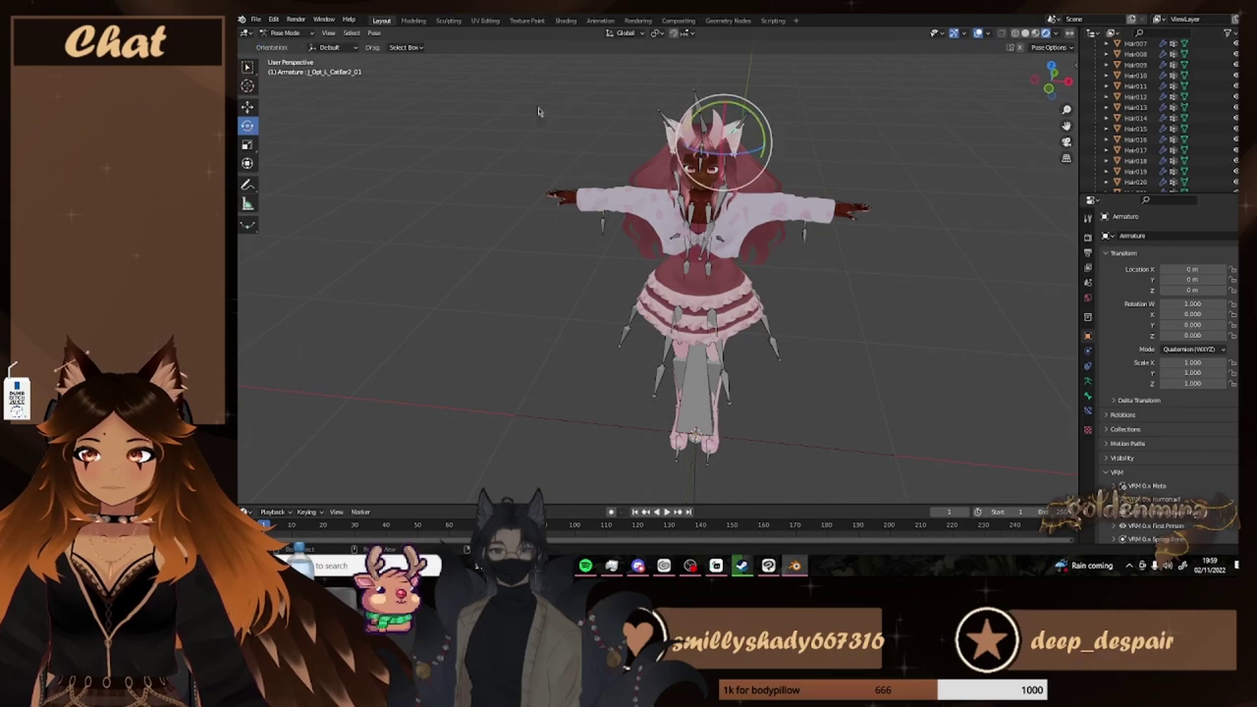
{"action": "left_click_drag", "start_coordinate": [764, 122], "coordinate": [774, 135]}
{"action": "right_click", "coordinate": [775, 135]}
{"action": "left_click", "coordinate": [774, 133]}
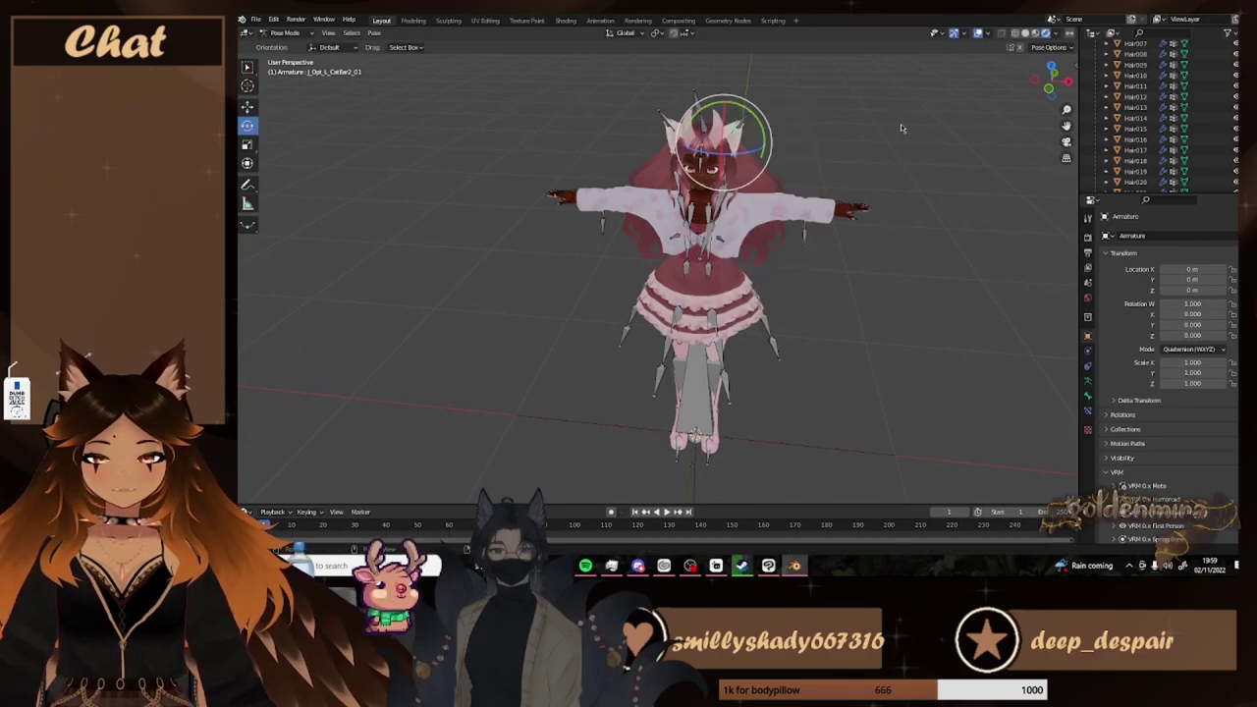
{"action": "middle_click_drag", "start_coordinate": [901, 124], "coordinate": [869, 246]}
{"action": "scroll", "coordinate": [869, 246], "scroll_direction": "up", "scroll_amount": 4}
{"action": "left_click_drag", "start_coordinate": [791, 180], "coordinate": [750, 186]}
{"action": "left_click", "coordinate": [882, 169]}
{"action": "left_click_drag", "start_coordinate": [862, 181], "coordinate": [896, 191]}
{"action": "middle_click_drag", "start_coordinate": [896, 190], "coordinate": [551, 165]}
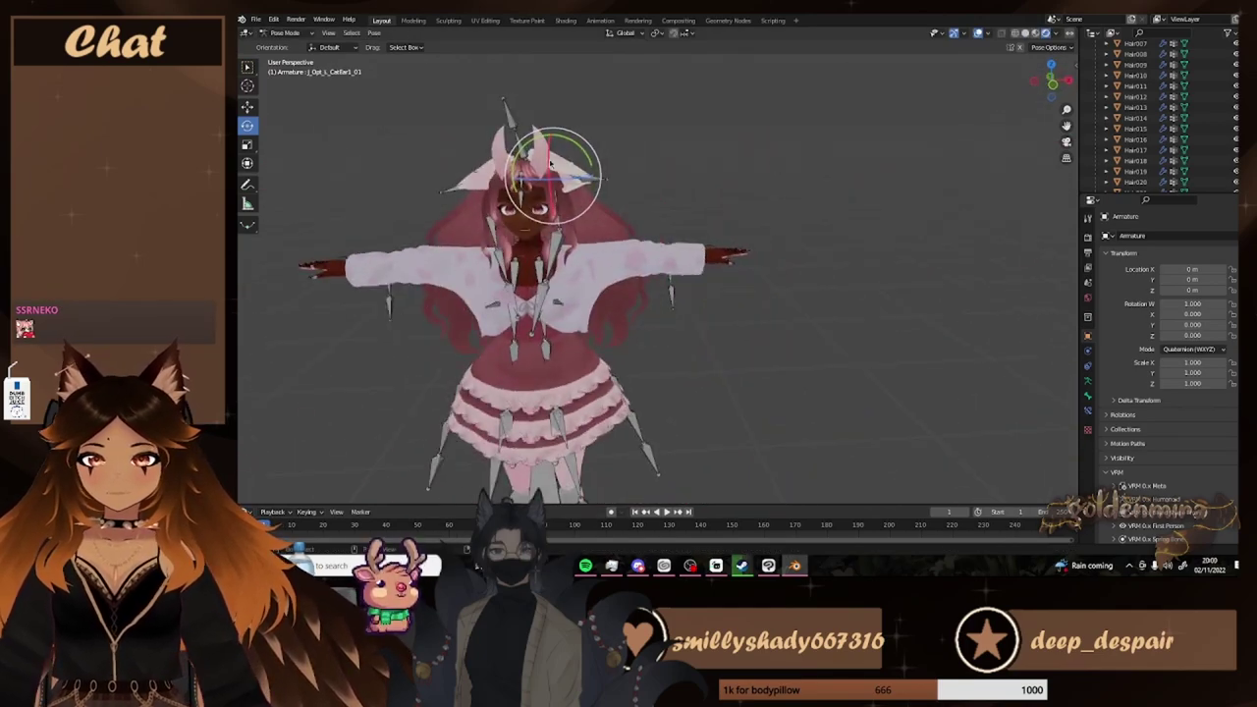
{"action": "left_click_drag", "start_coordinate": [552, 165], "coordinate": [552, 182]}
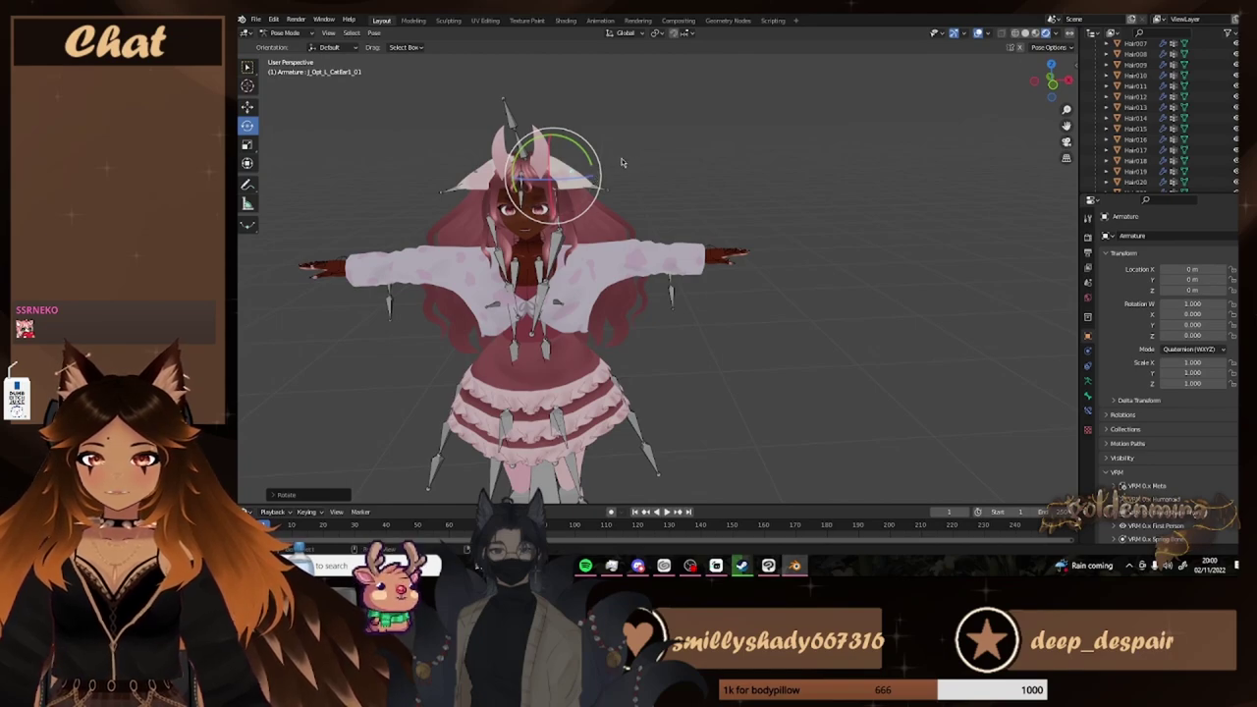
Move the base bone of the character's left ear slightly down
{"action": "middle_click_drag", "start_coordinate": [622, 158], "coordinate": [636, 172]}
{"action": "left_click", "coordinate": [250, 109]}
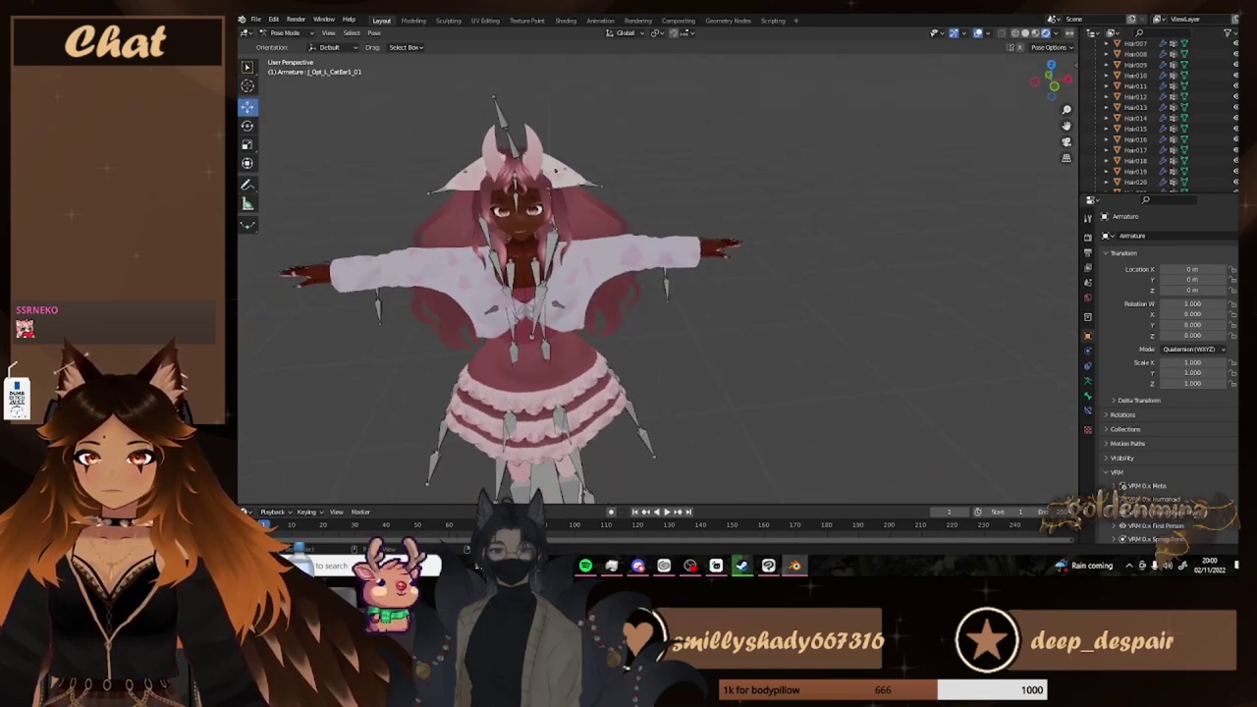
{"action": "left_click", "coordinate": [566, 175]}
{"action": "left_click_drag", "start_coordinate": [544, 152], "coordinate": [542, 157]}
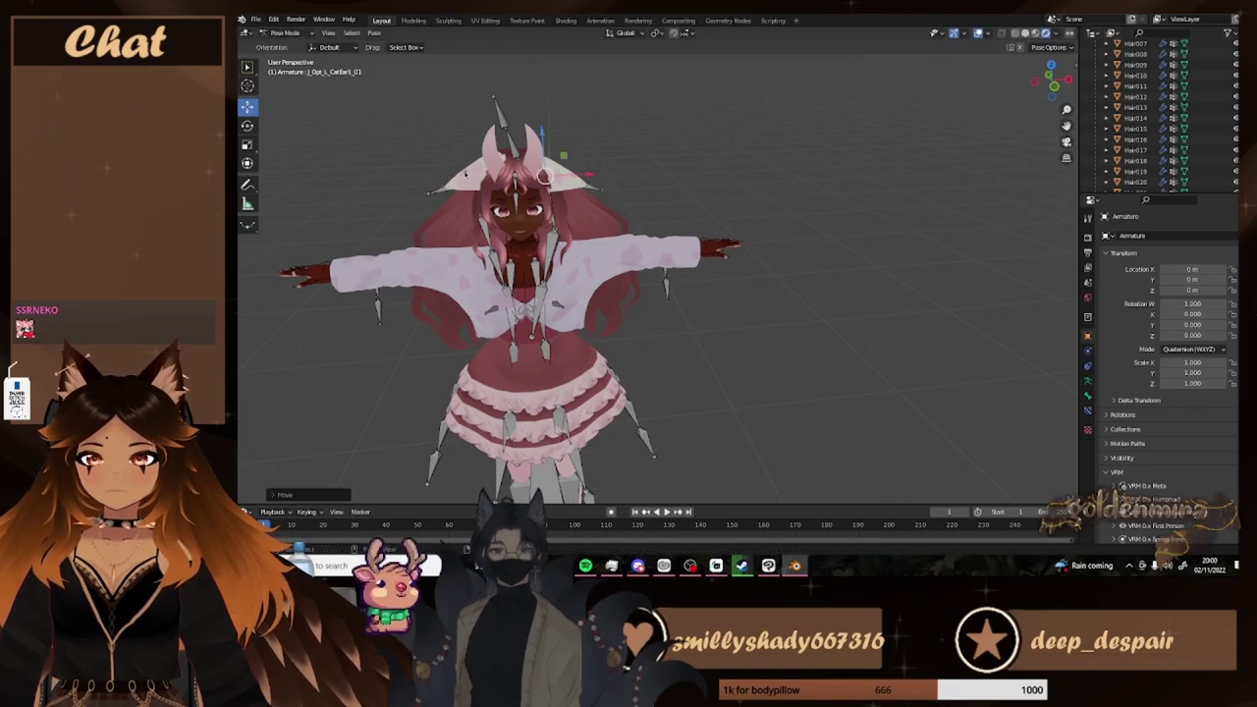
{"action": "scroll", "coordinate": [614, 167], "scroll_direction": "down", "scroll_amount": 4}
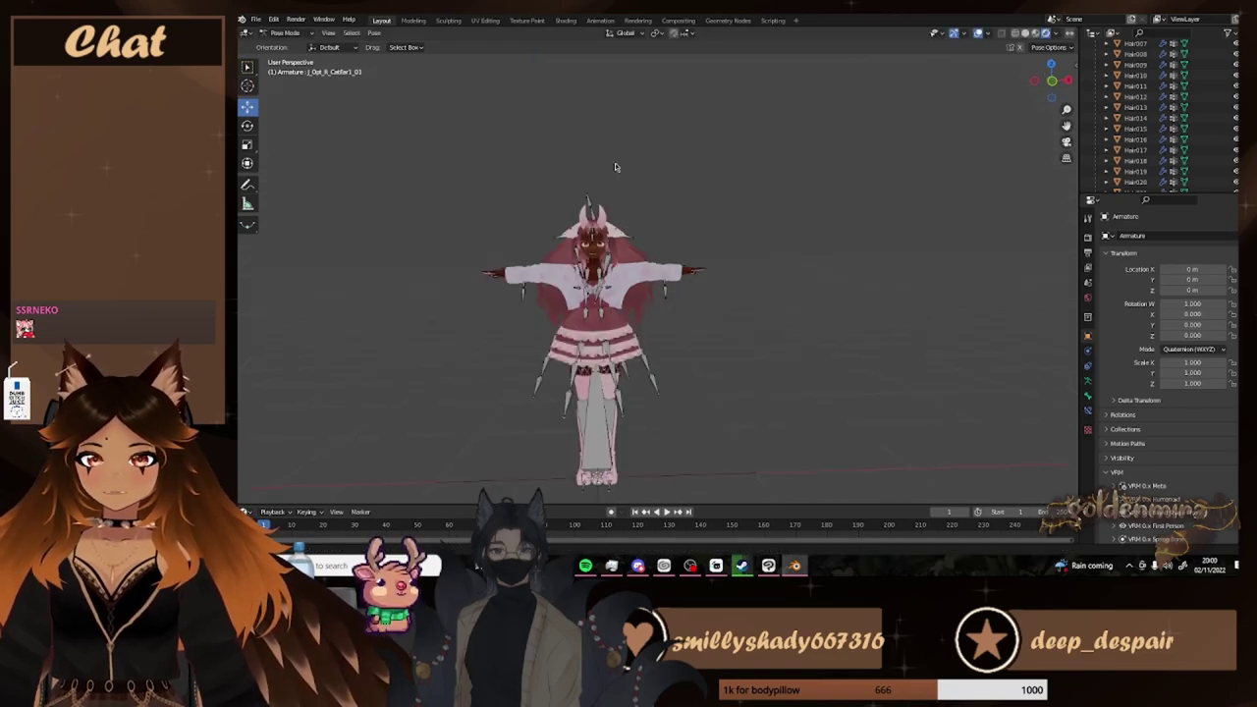
{"action": "scroll", "coordinate": [715, 181], "scroll_direction": "down", "scroll_amount": 2}
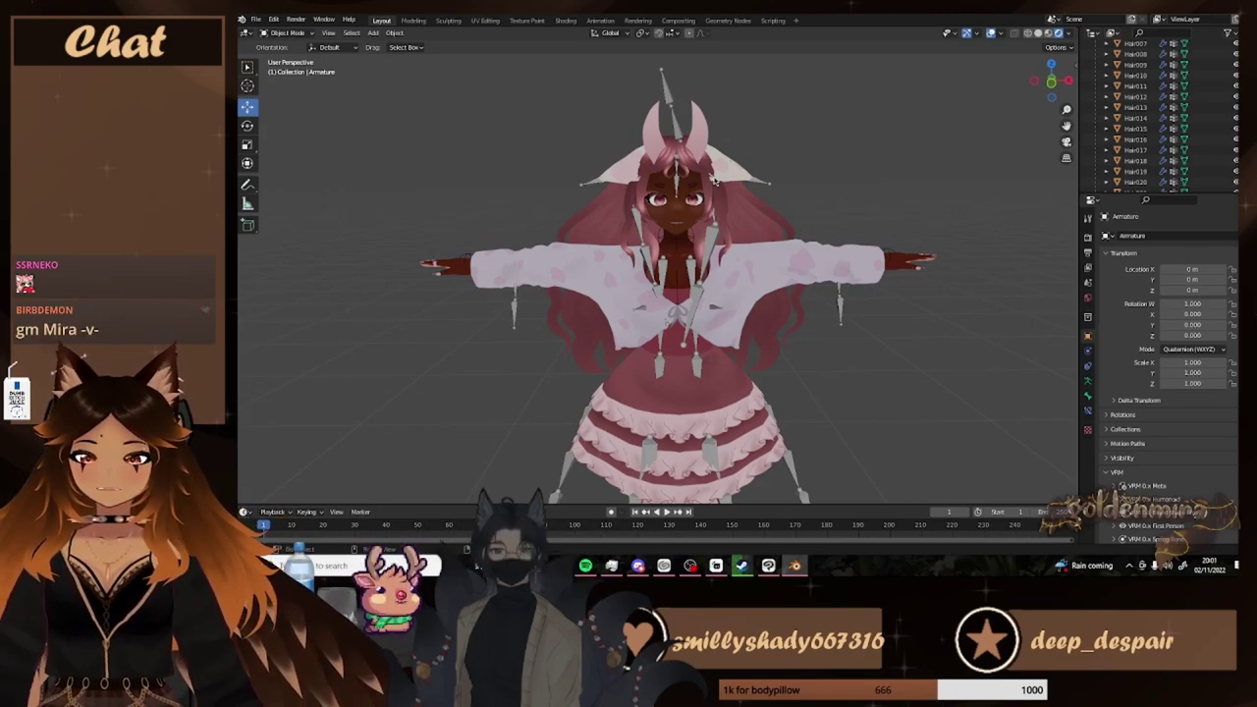
Check how both drooping ears sit from the front and pick the bone of the character's right ear
{"action": "left_click", "coordinate": [716, 565]}
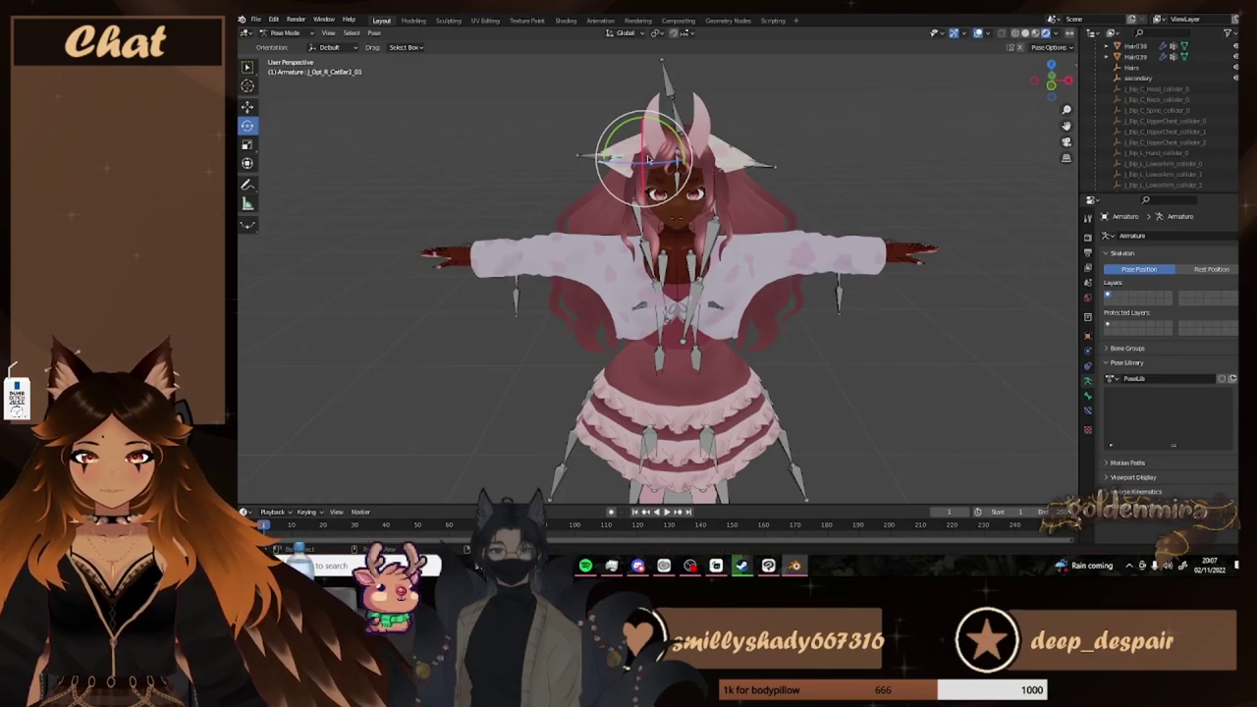
{"action": "middle_click_drag", "start_coordinate": [648, 159], "coordinate": [645, 156]}
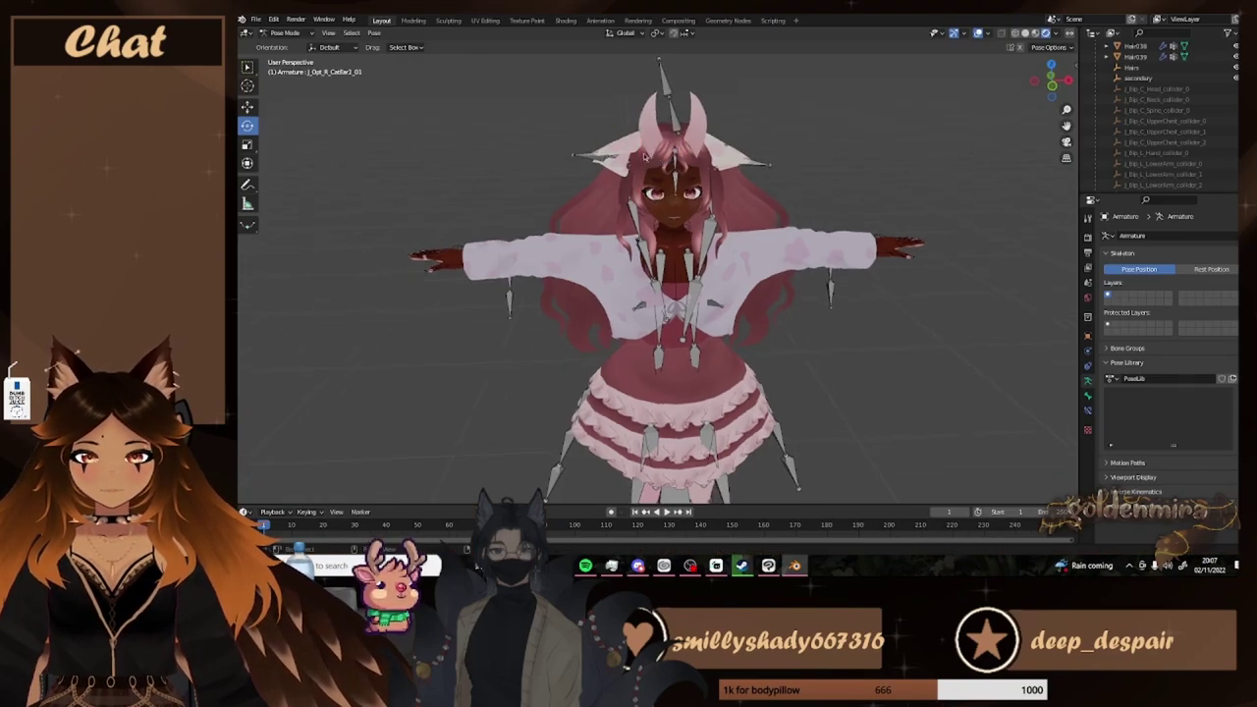
{"action": "left_click", "coordinate": [620, 145]}
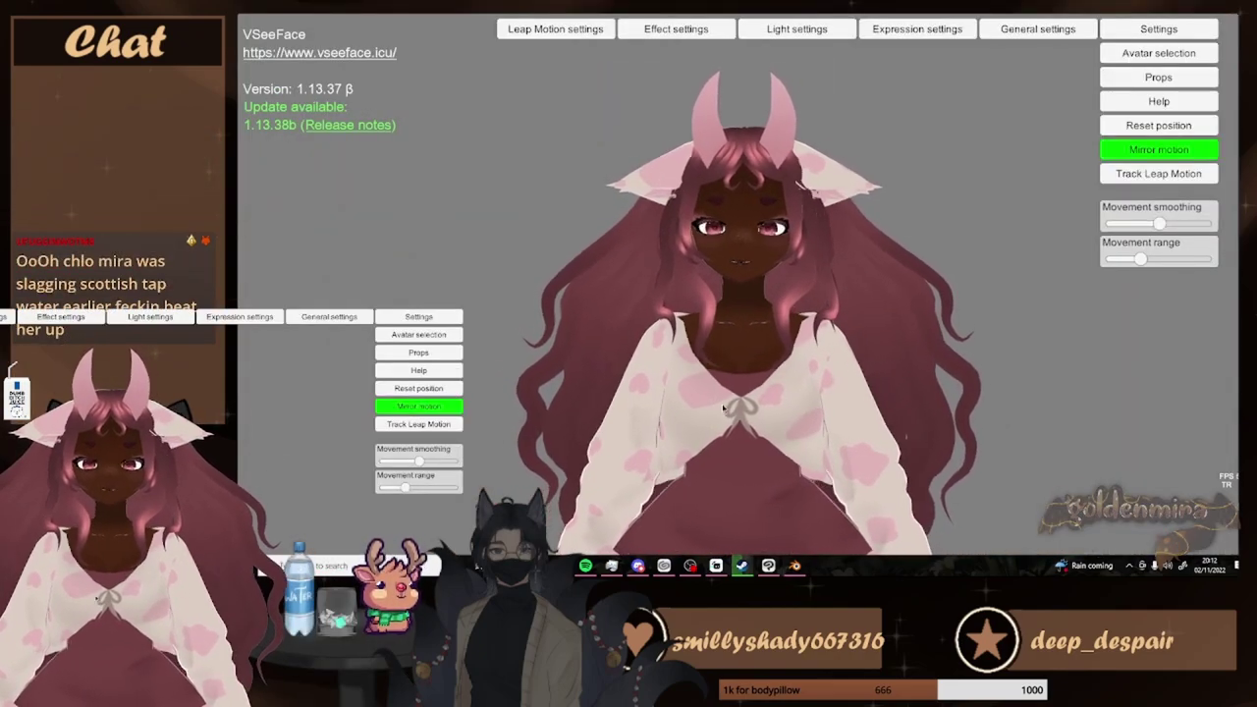
Inspect the avatar at full length and close up from the front in VSeeFace
{"action": "scroll", "coordinate": [770, 376], "scroll_direction": "down", "scroll_amount": 5}
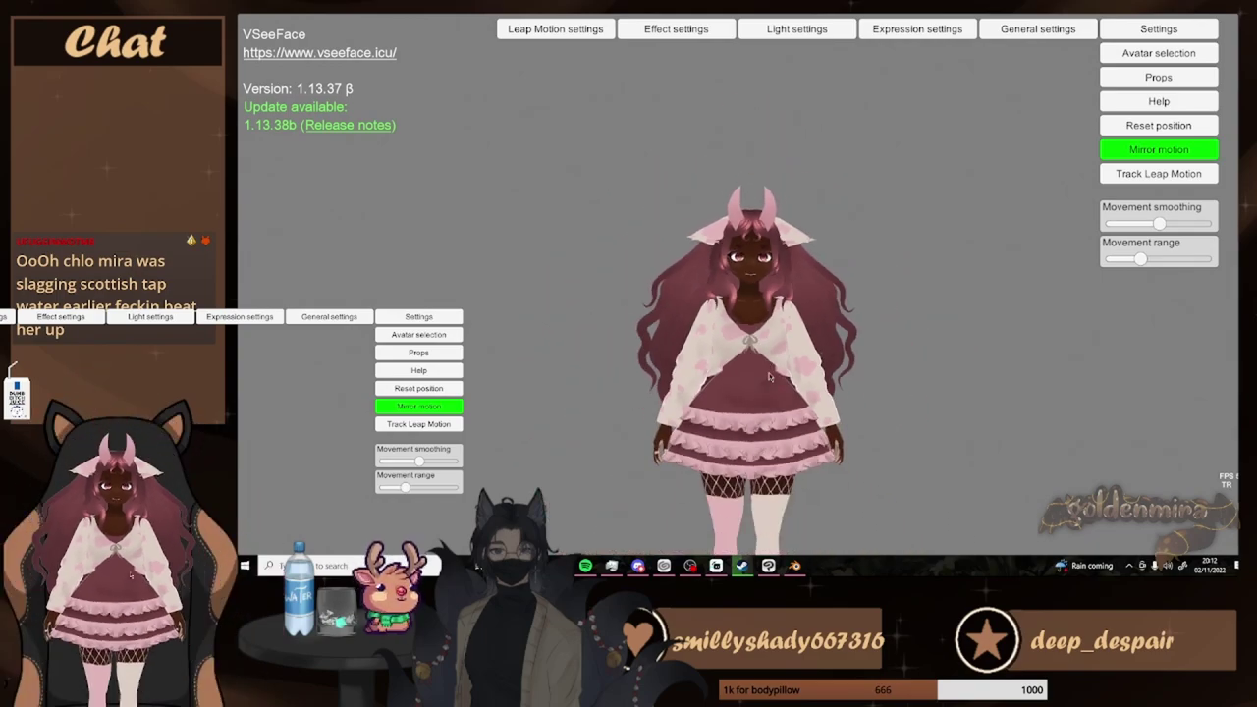
{"action": "middle_click_drag", "start_coordinate": [770, 376], "coordinate": [757, 355], "text": "alt"}
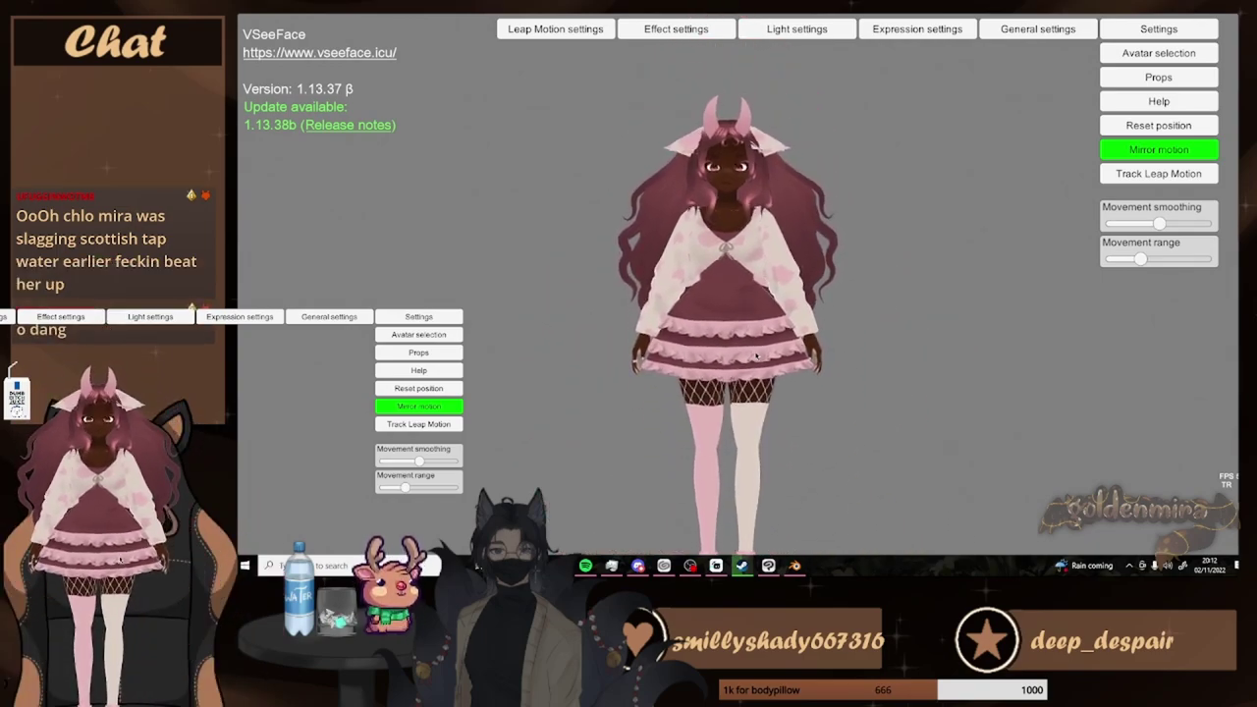
{"action": "scroll", "coordinate": [755, 355], "scroll_direction": "up", "scroll_amount": 4}
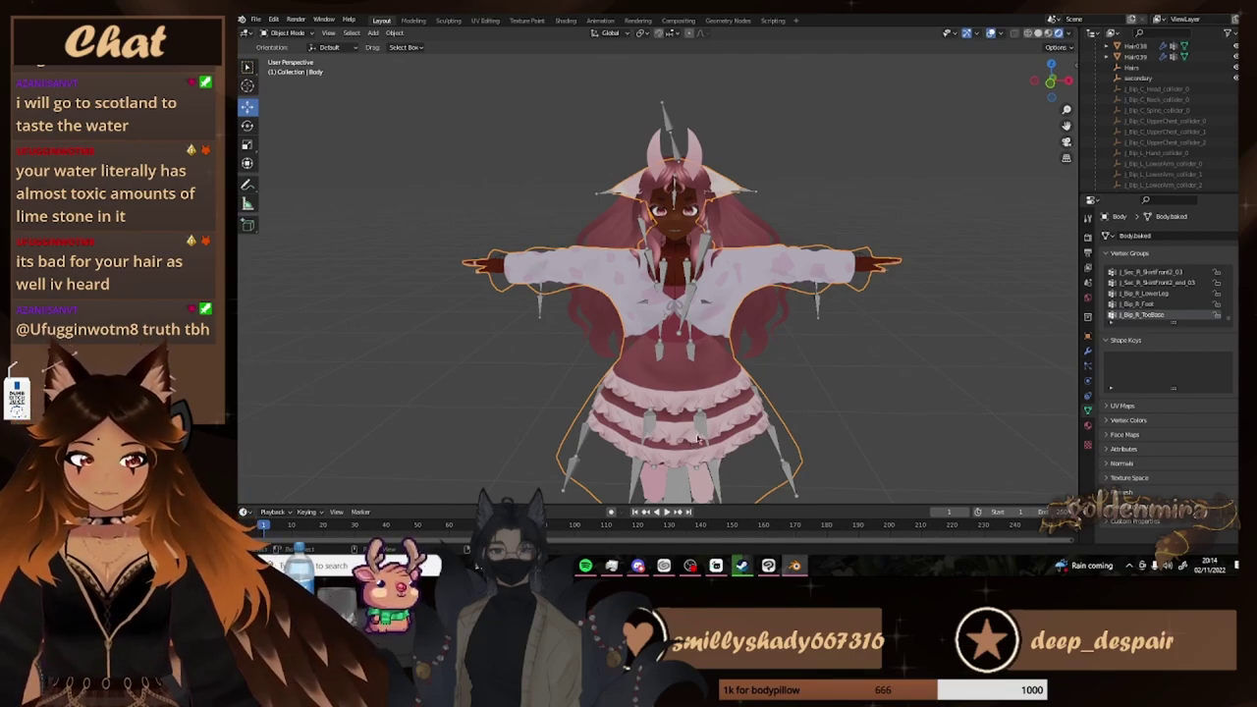
Add a Basis shape key to the Body mesh, and put the armature back into Pose Mode
{"action": "left_click", "coordinate": [1239, 360]}
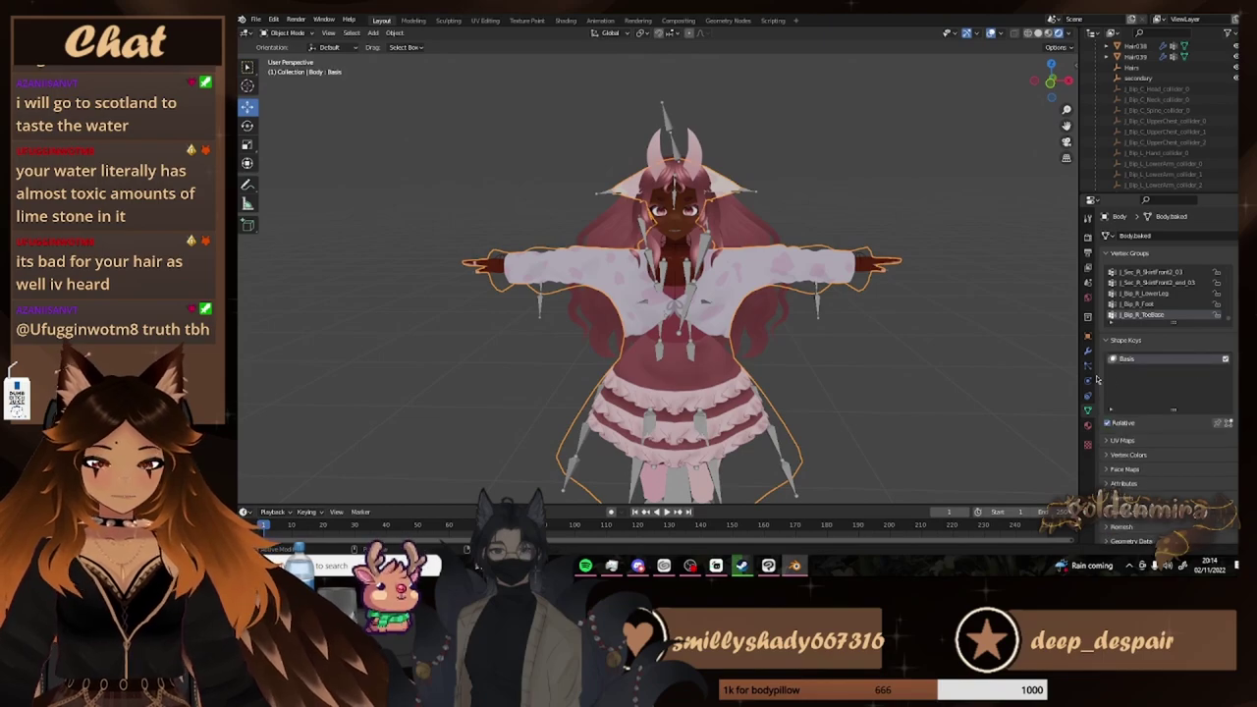
{"action": "left_click", "coordinate": [284, 32]}
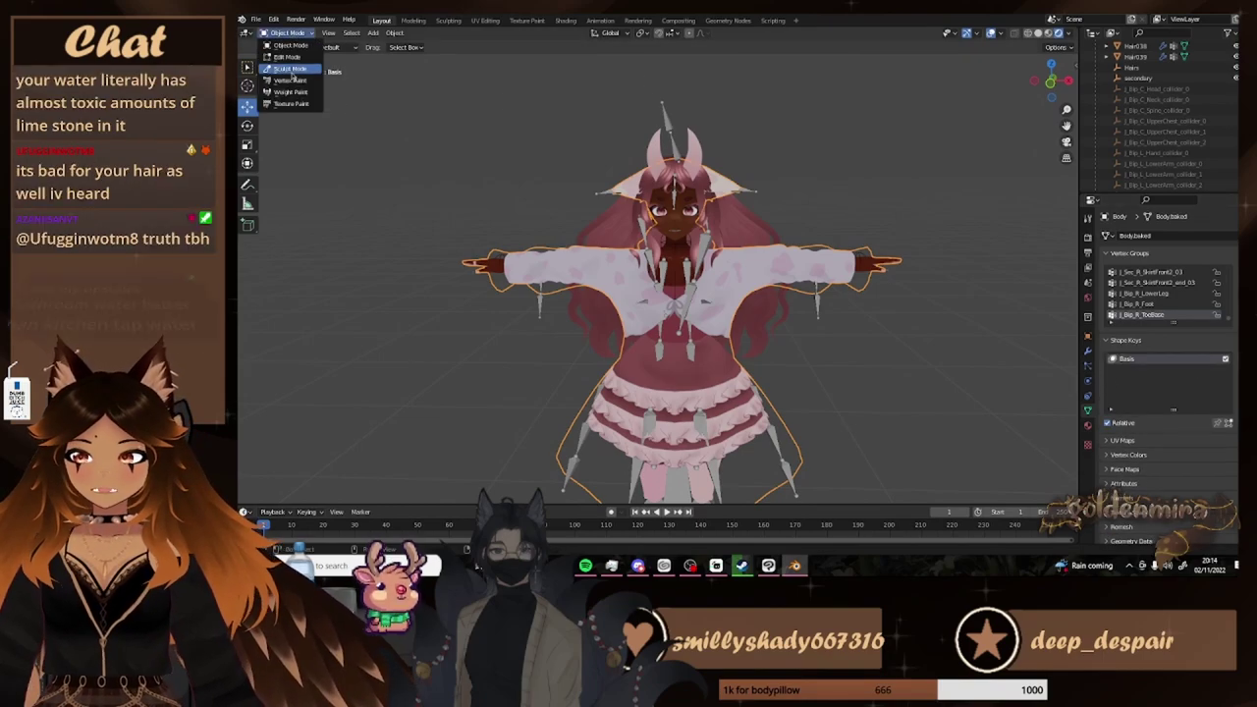
{"action": "left_click", "coordinate": [741, 194]}
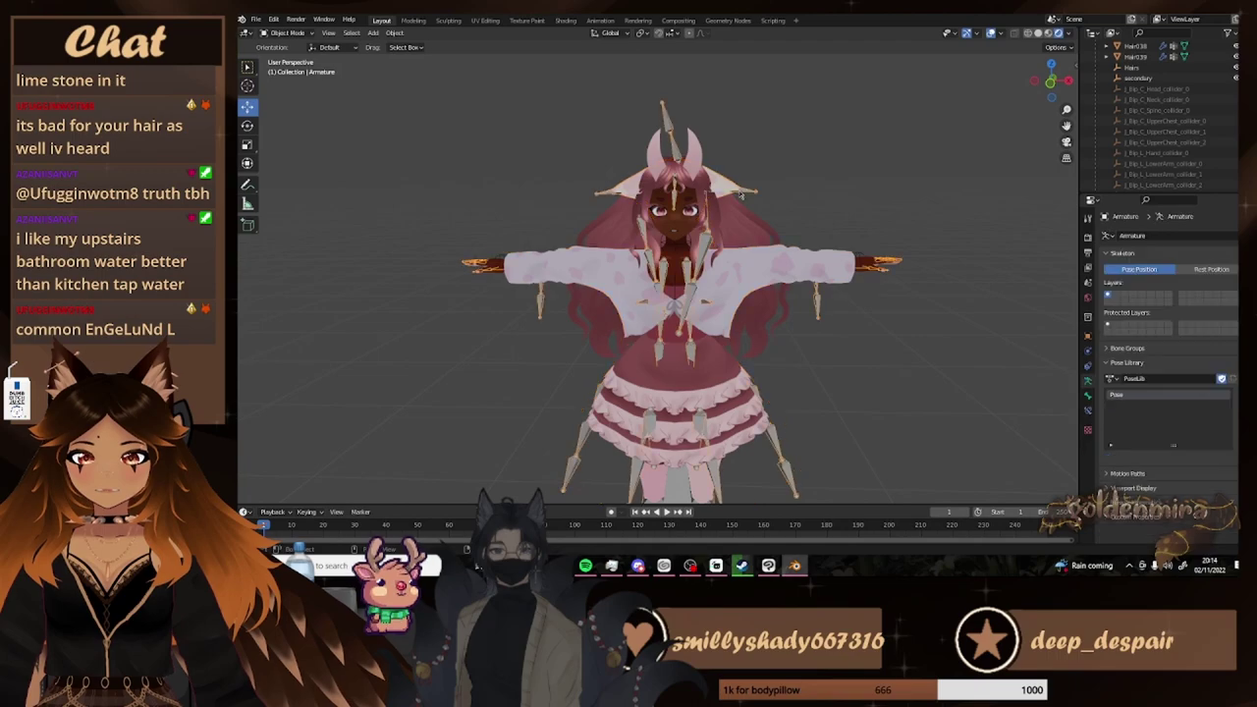
{"action": "left_click", "coordinate": [285, 32]}
{"action": "left_click", "coordinate": [285, 73]}
Try to rotate the base bone of the character's left ear, and undo the rotation
{"action": "scroll", "coordinate": [748, 119], "scroll_direction": "up", "scroll_amount": 3}
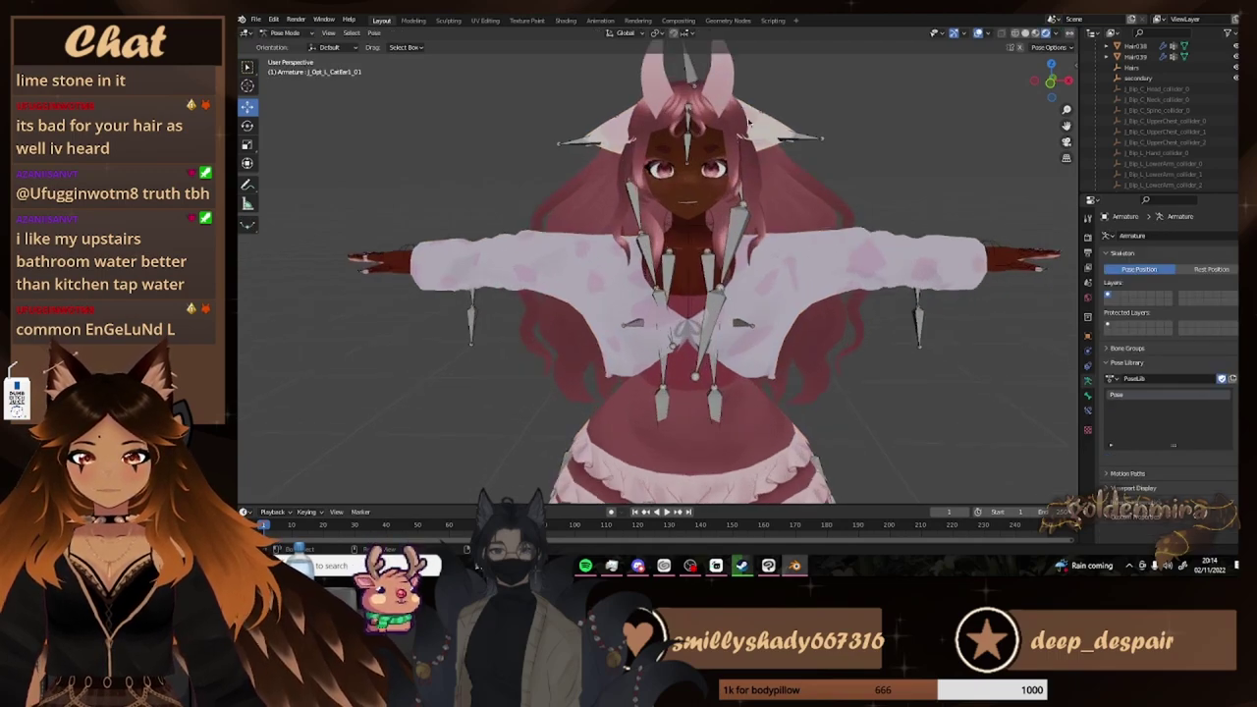
{"action": "mouse_move", "coordinate": [830, 140]}
{"action": "middle_mouse_down"}
{"action": "mouse_move", "coordinate": [866, 143]}
{"action": "mouse_move", "coordinate": [818, 145]}
{"action": "middle_mouse_up"}
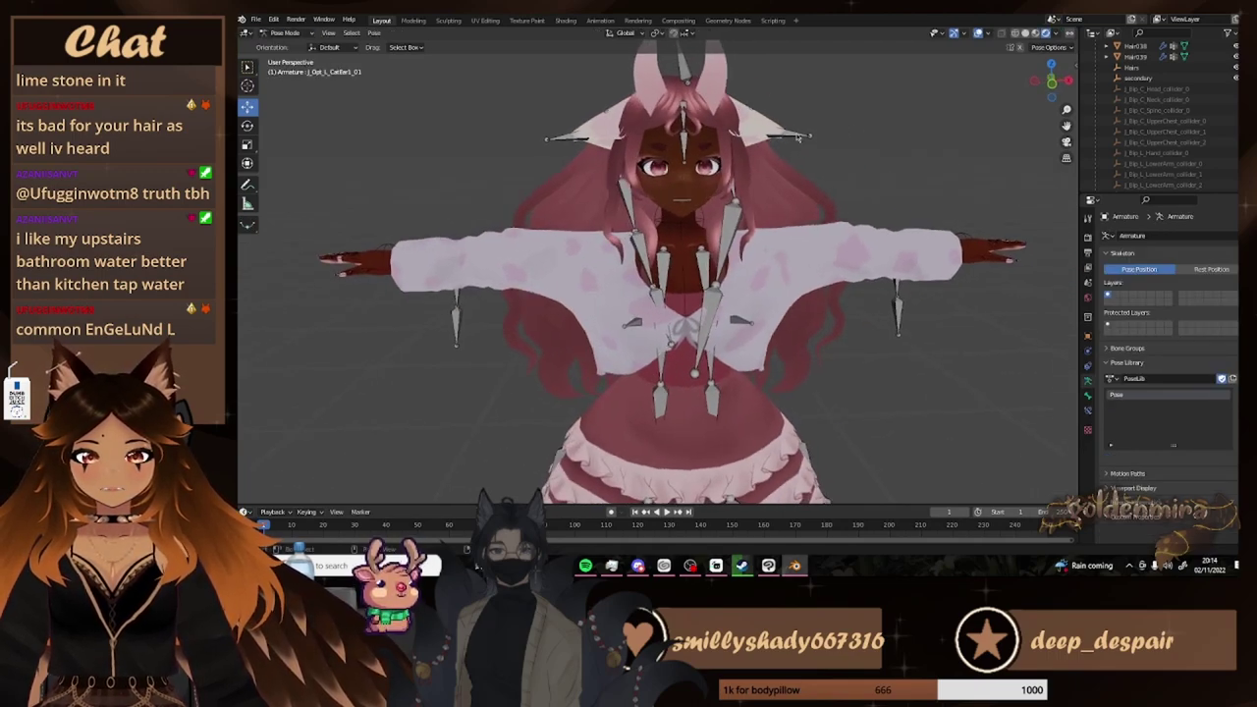
{"action": "left_click", "coordinate": [799, 138]}
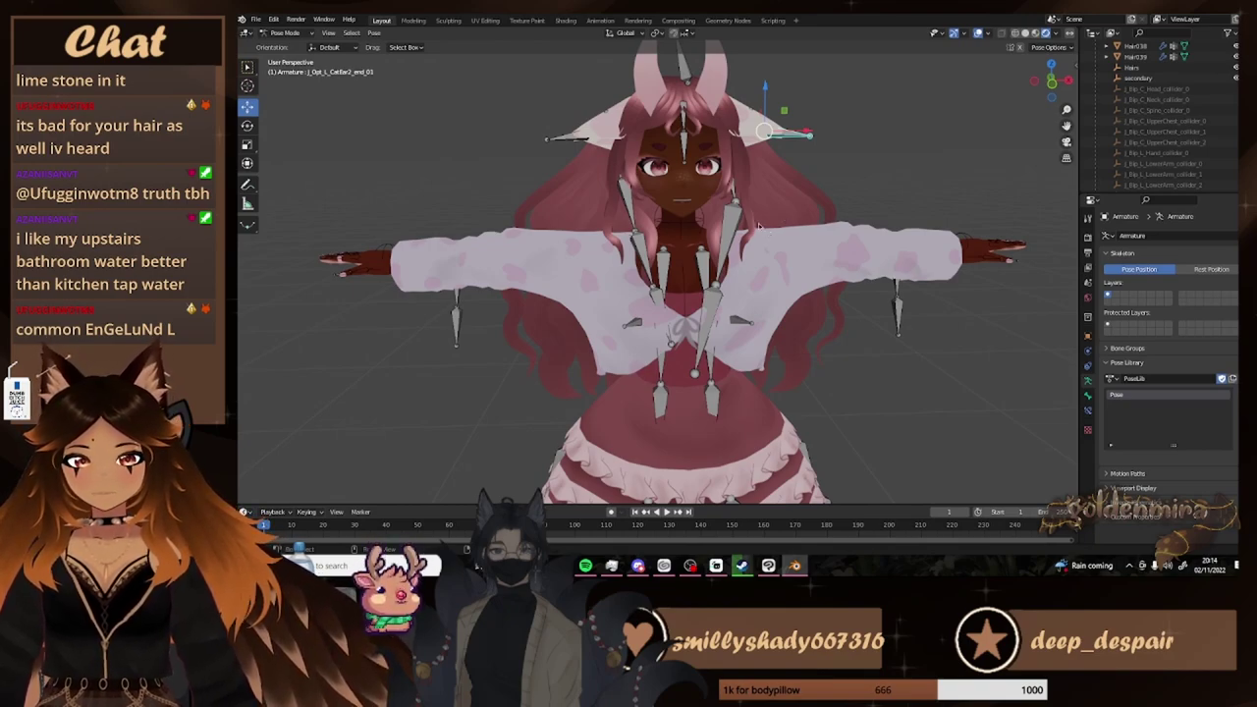
{"action": "left_click", "coordinate": [248, 124]}
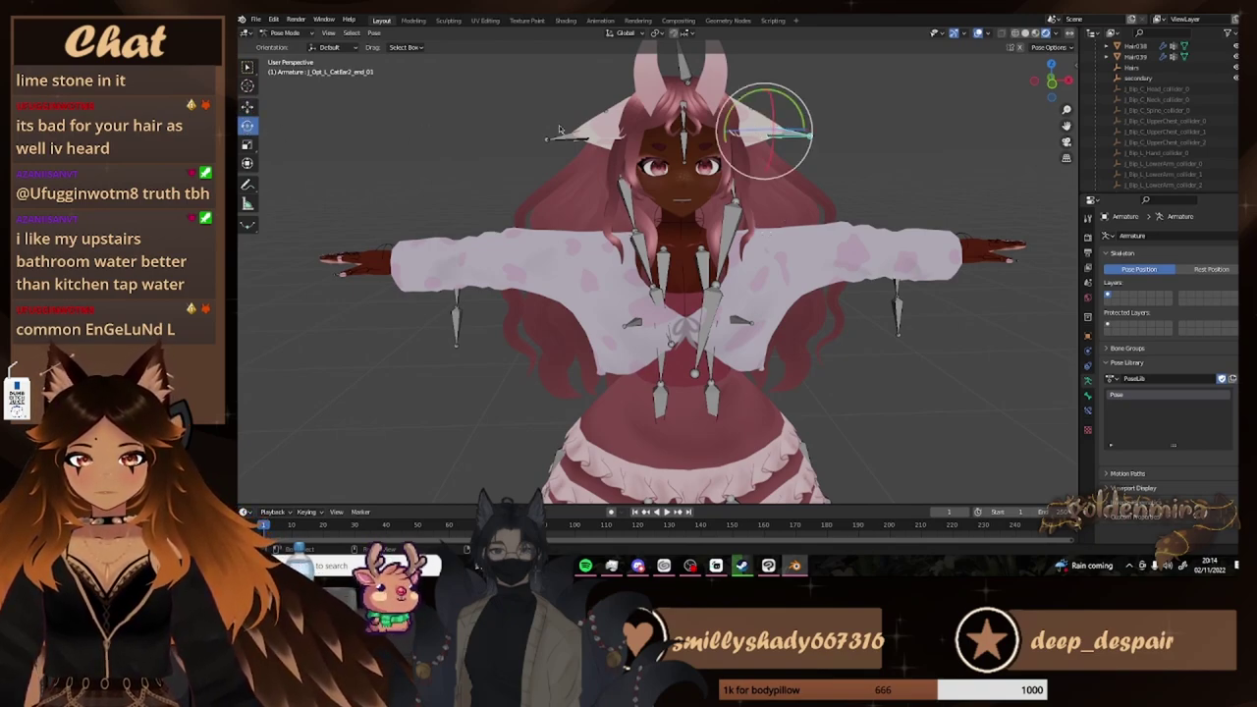
{"action": "left_click", "coordinate": [763, 122]}
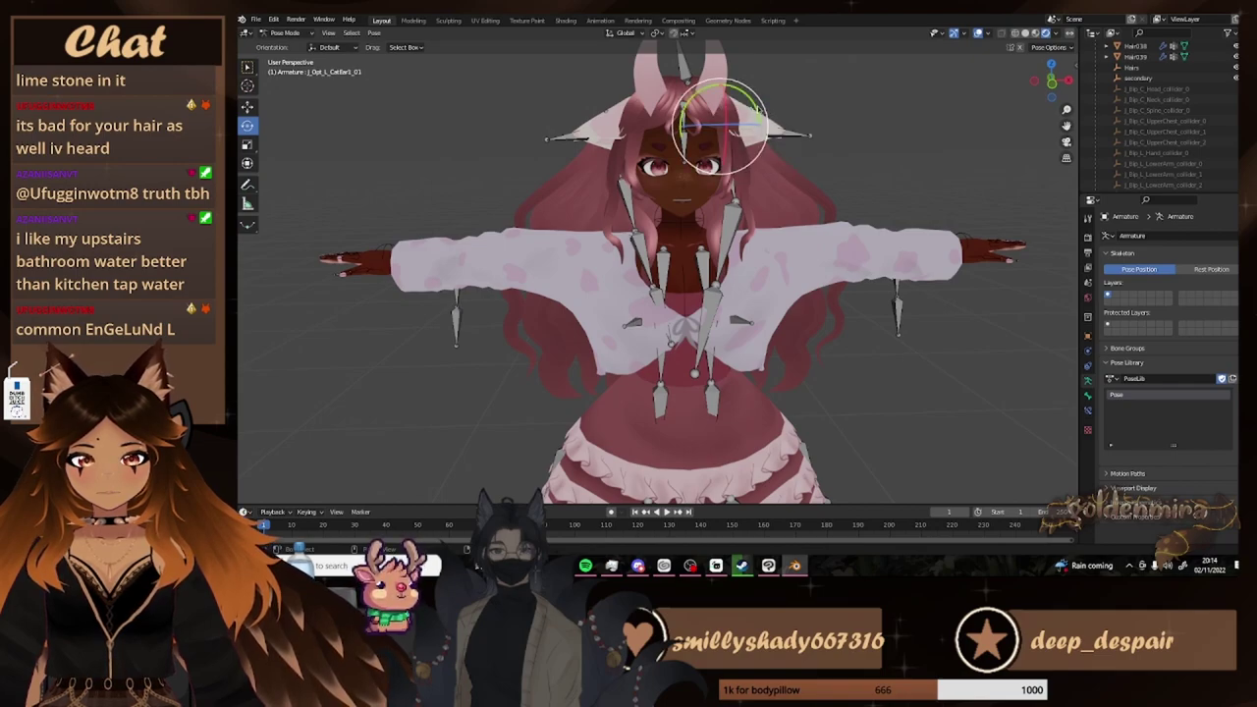
{"action": "left_click_drag", "start_coordinate": [757, 111], "coordinate": [769, 126]}
{"action": "key", "text": "ctrl+z"}
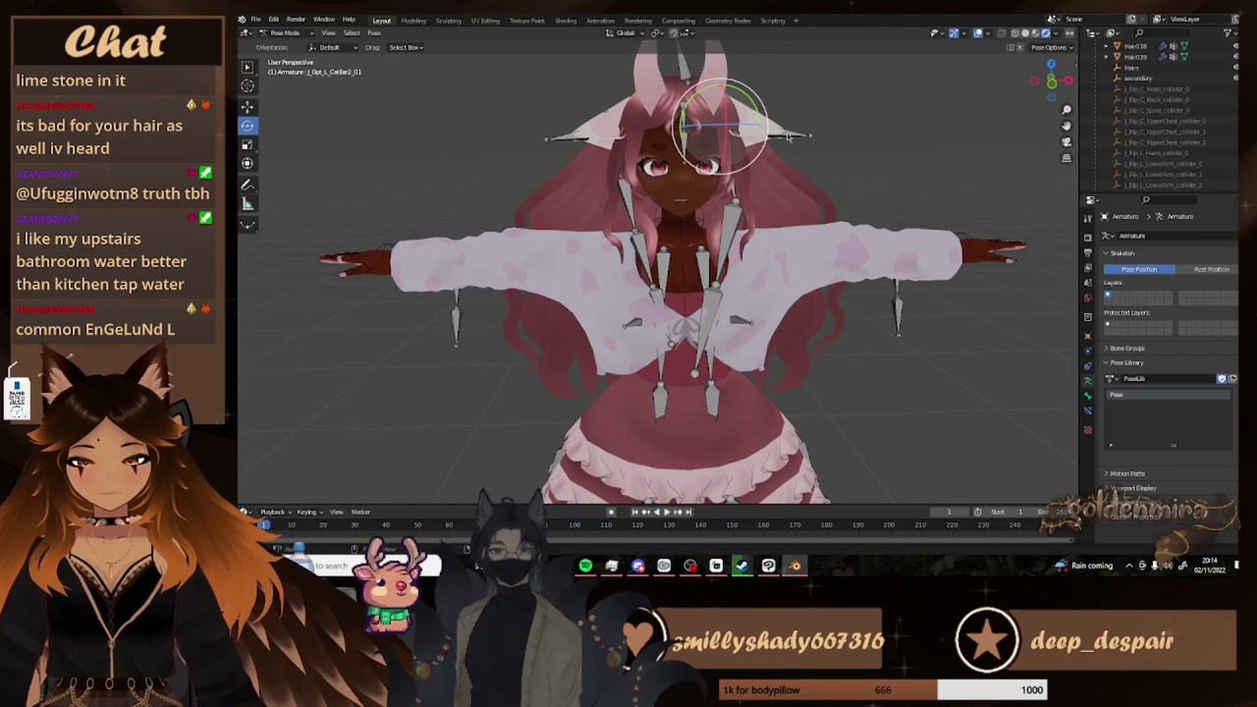
Examine the ear bones inside the head in wireframe shading, and return to rendered shading
{"action": "middle_click_drag", "start_coordinate": [788, 137], "coordinate": [630, 147]}
{"action": "left_click", "coordinate": [1014, 34]}
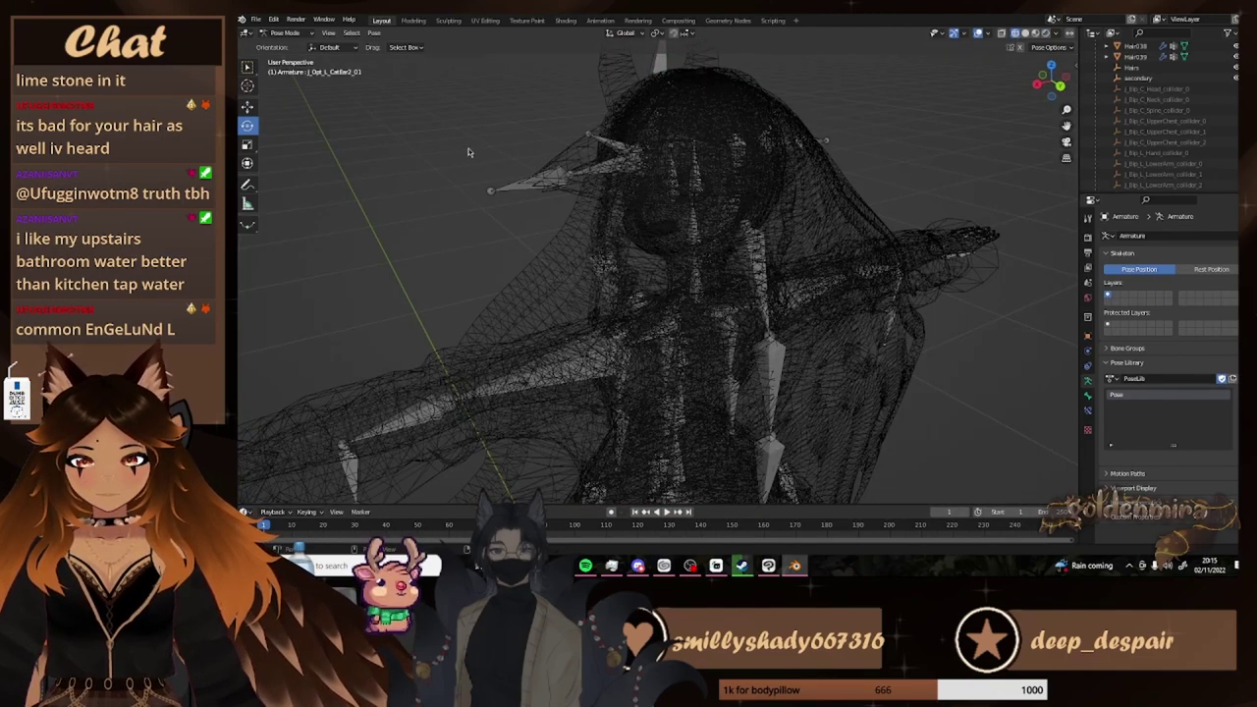
{"action": "middle_click_drag", "start_coordinate": [469, 152], "coordinate": [656, 157]}
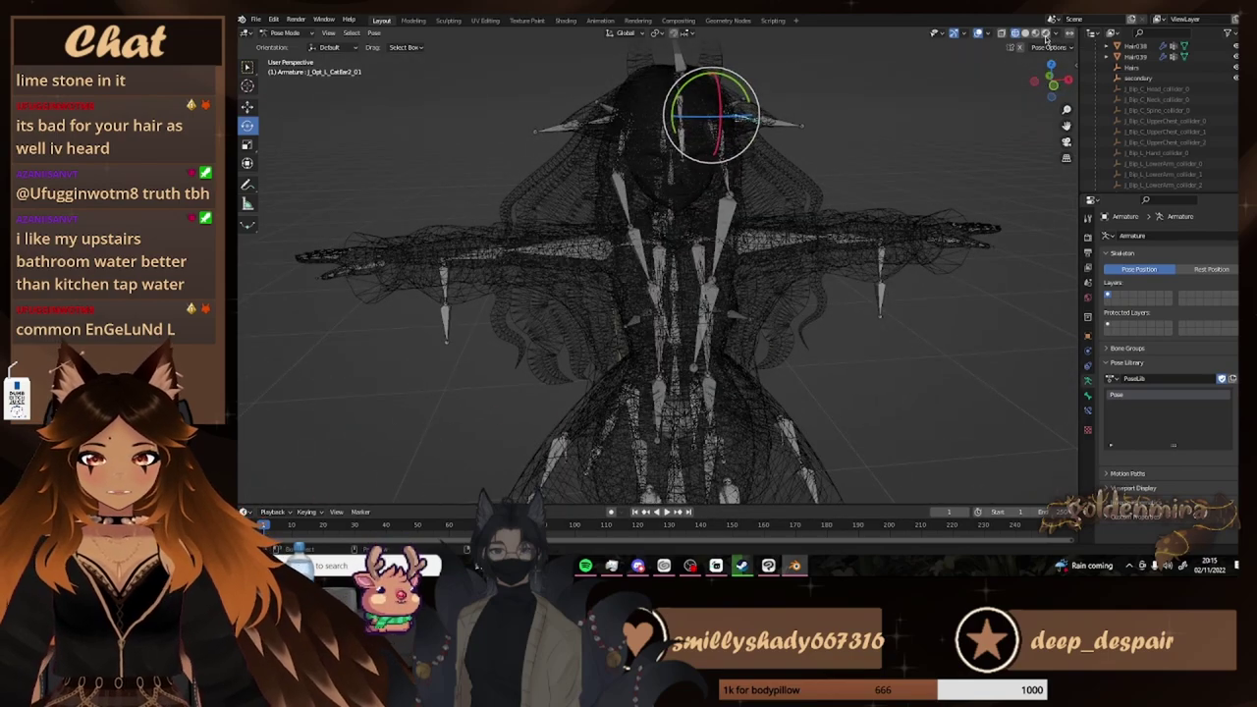
{"action": "key", "text": "shift+z"}
Rotate the outer bone of the character's left ear downward by about 15 degrees
{"action": "key", "text": "r"}
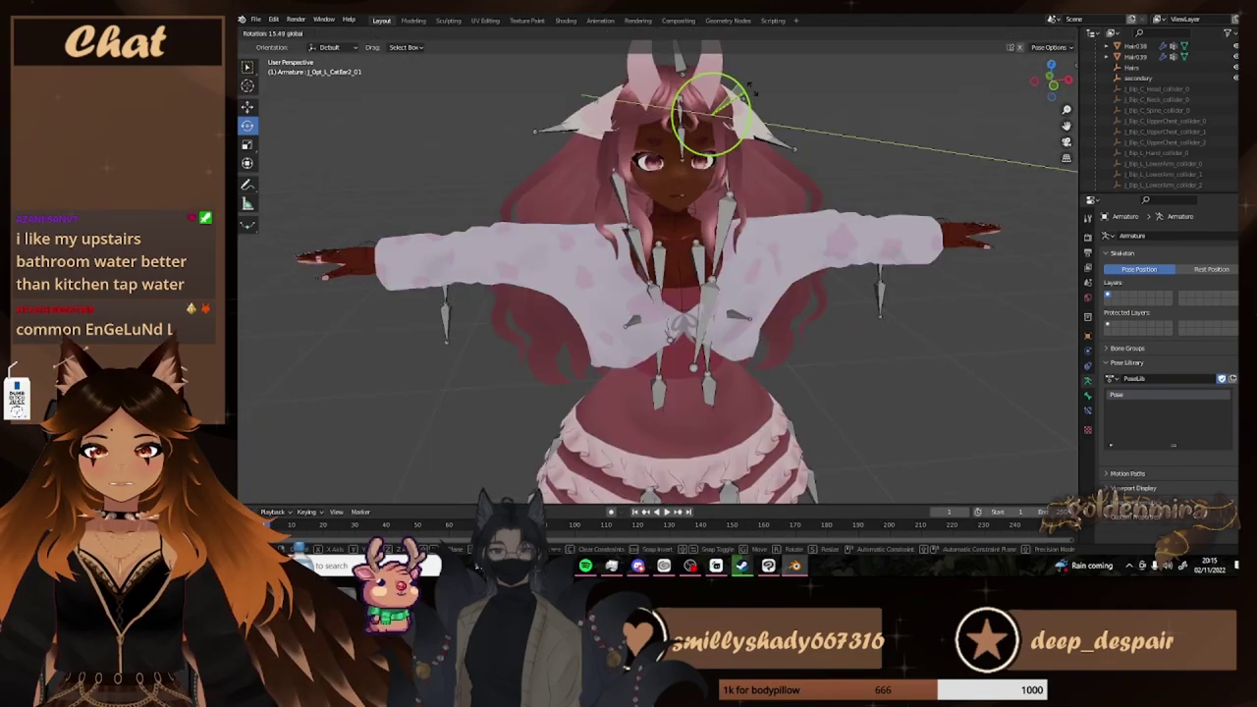
{"action": "left_click", "coordinate": [751, 94]}
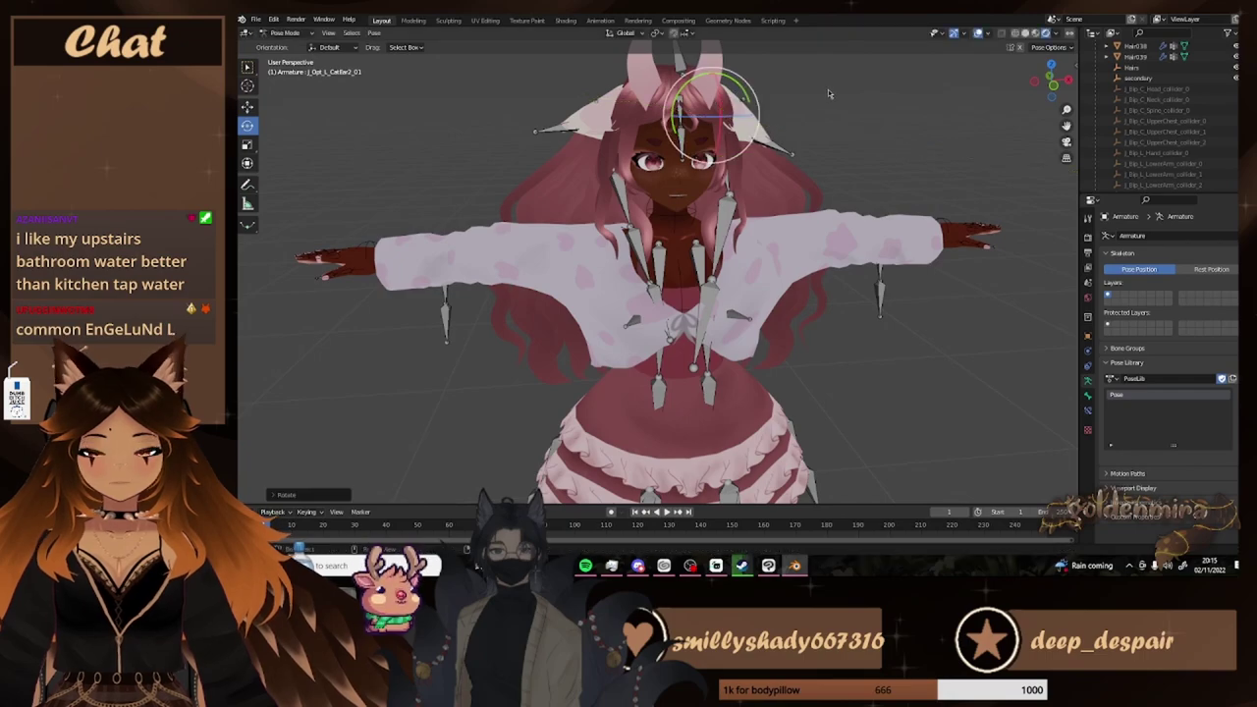
{"action": "middle_click_drag", "start_coordinate": [751, 94], "coordinate": [787, 102]}
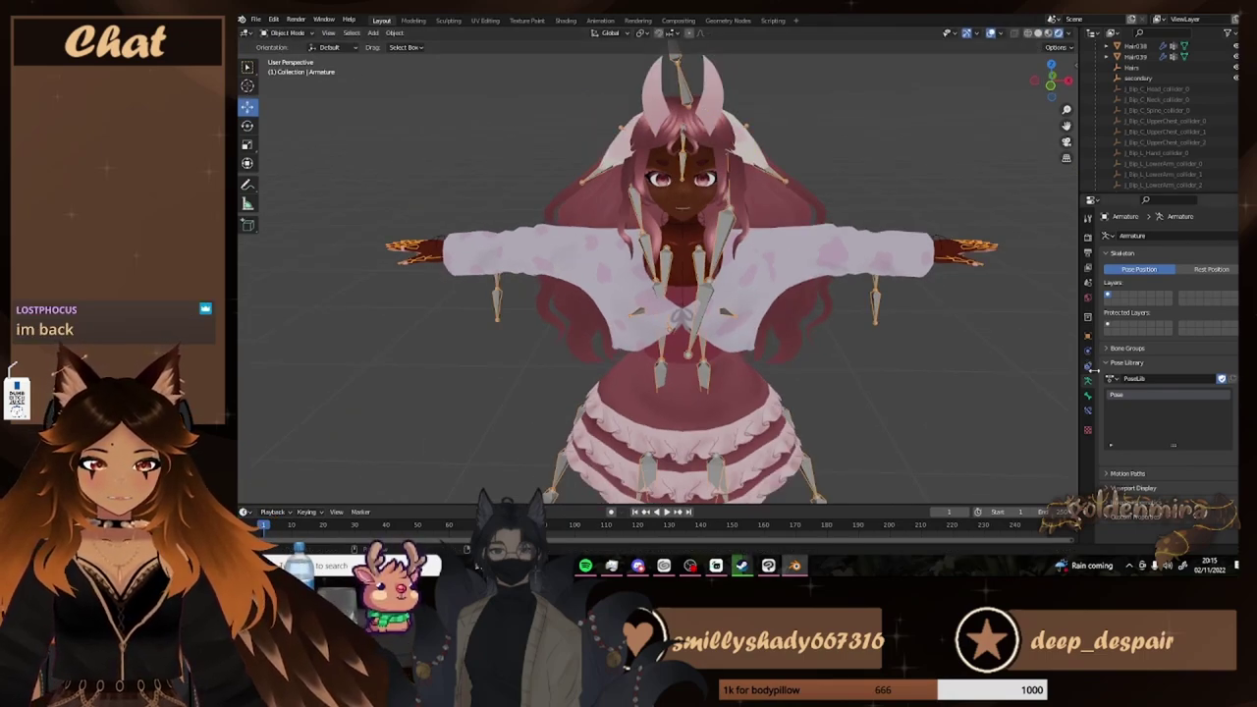
Apply the Body mesh's Armature.001 modifier as a shape key
{"action": "left_click", "coordinate": [752, 157]}
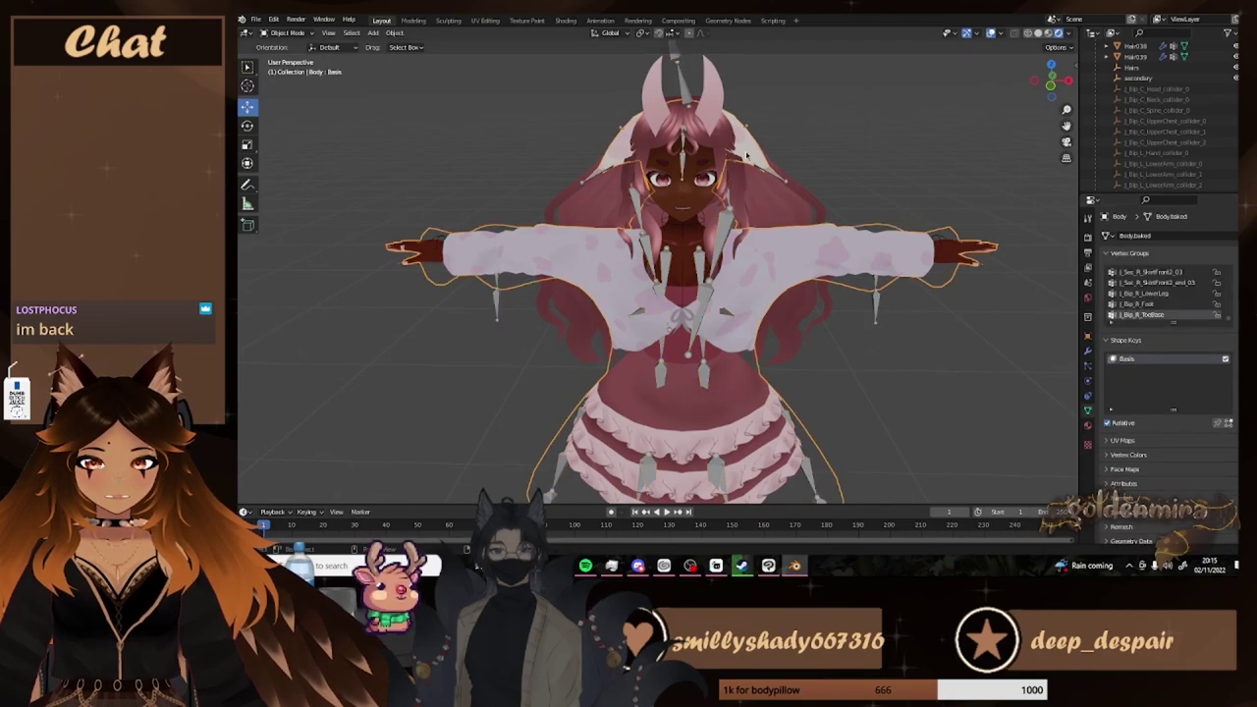
{"action": "left_click", "coordinate": [1088, 351]}
{"action": "left_click", "coordinate": [1218, 254]}
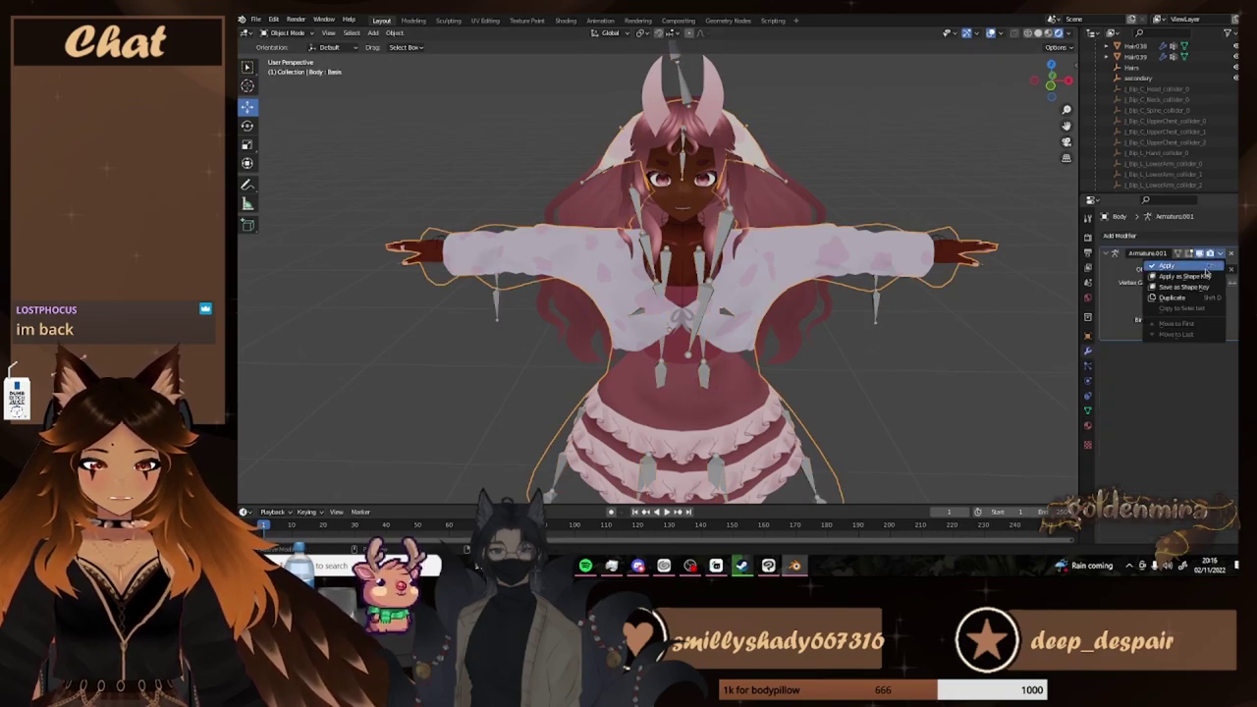
{"action": "left_click", "coordinate": [1197, 275]}
Add an Armature modifier to the Body mesh and pick Armature as its object
{"action": "left_click", "coordinate": [1125, 236]}
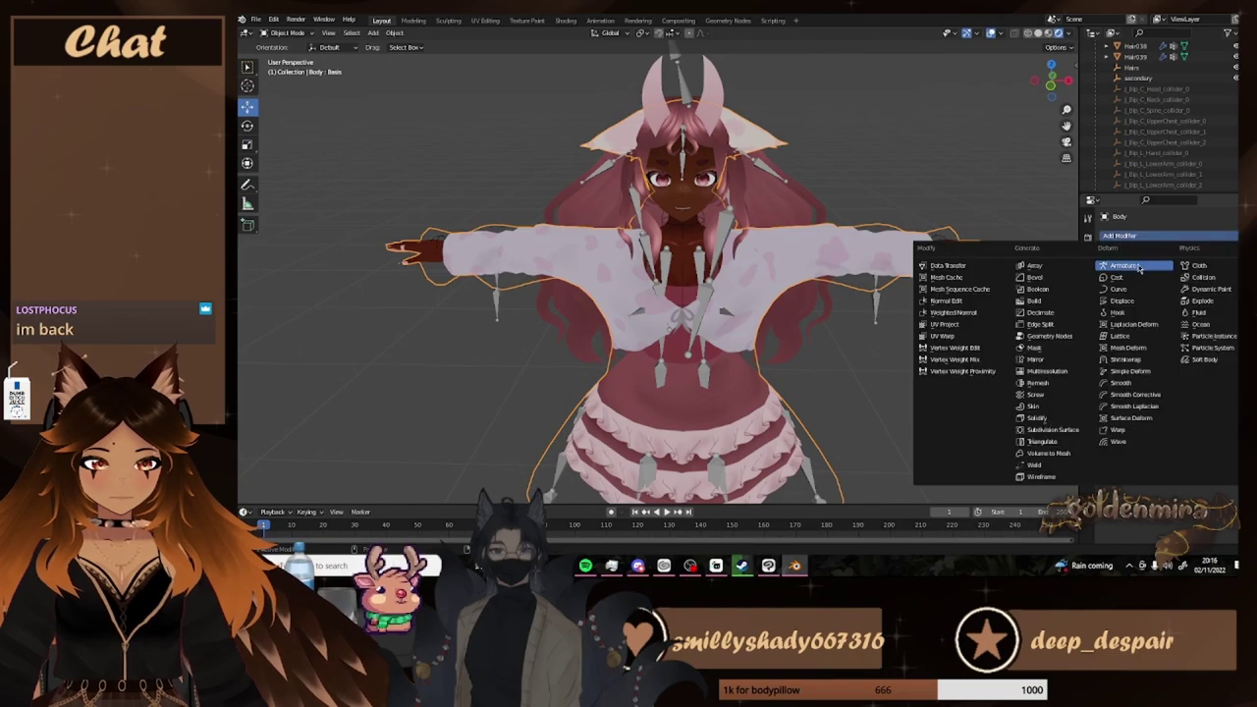
{"action": "left_click", "coordinate": [1138, 267]}
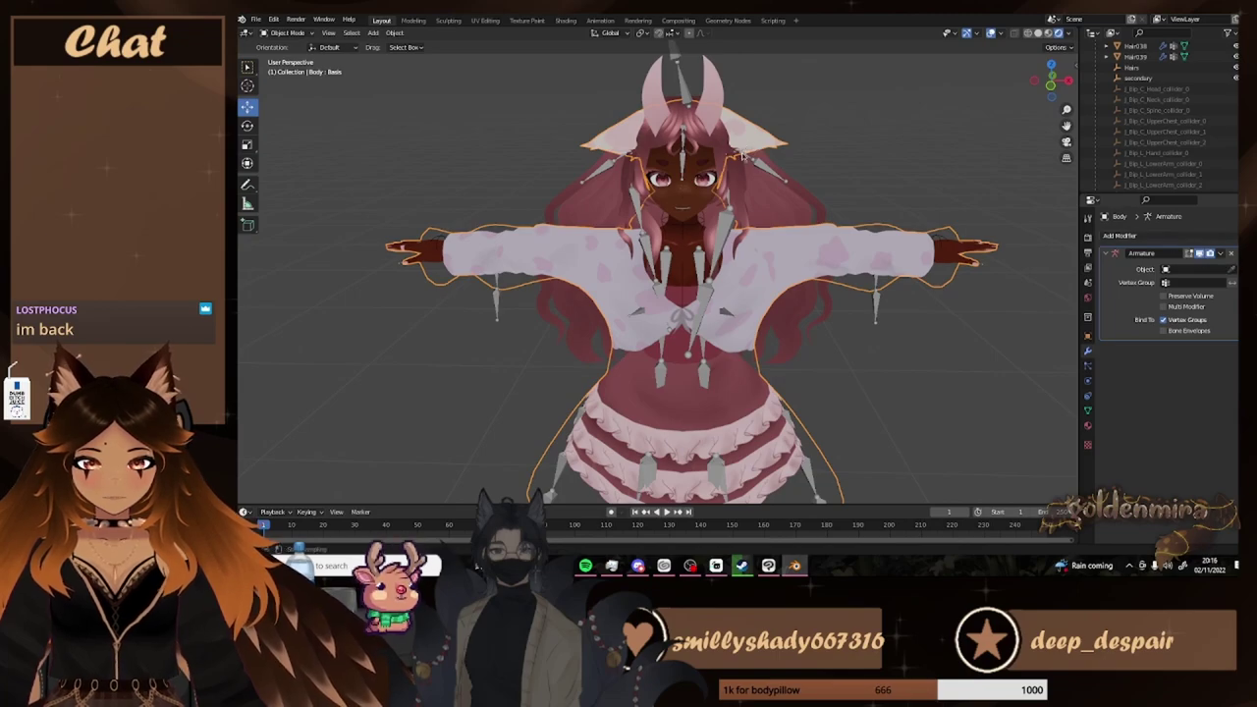
{"action": "middle_click_drag", "start_coordinate": [870, 141], "coordinate": [769, 160]}
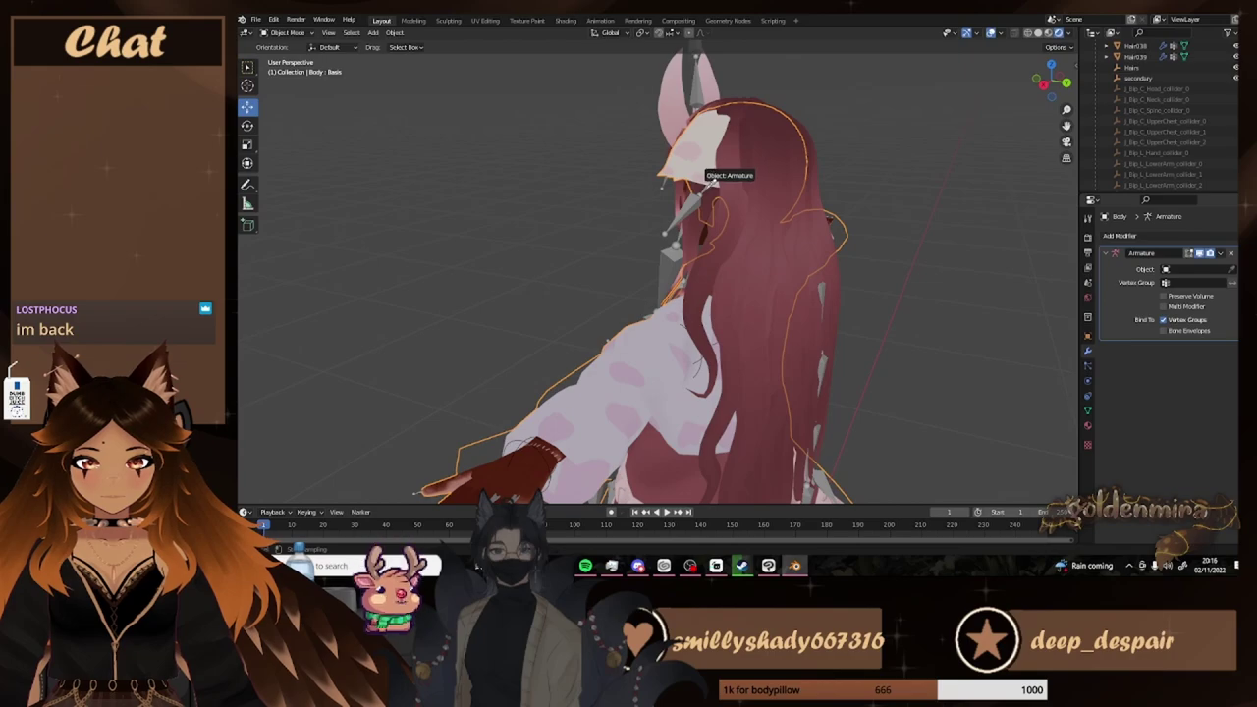
{"action": "left_click", "coordinate": [722, 179]}
{"action": "middle_click_drag", "start_coordinate": [736, 194], "coordinate": [828, 173]}
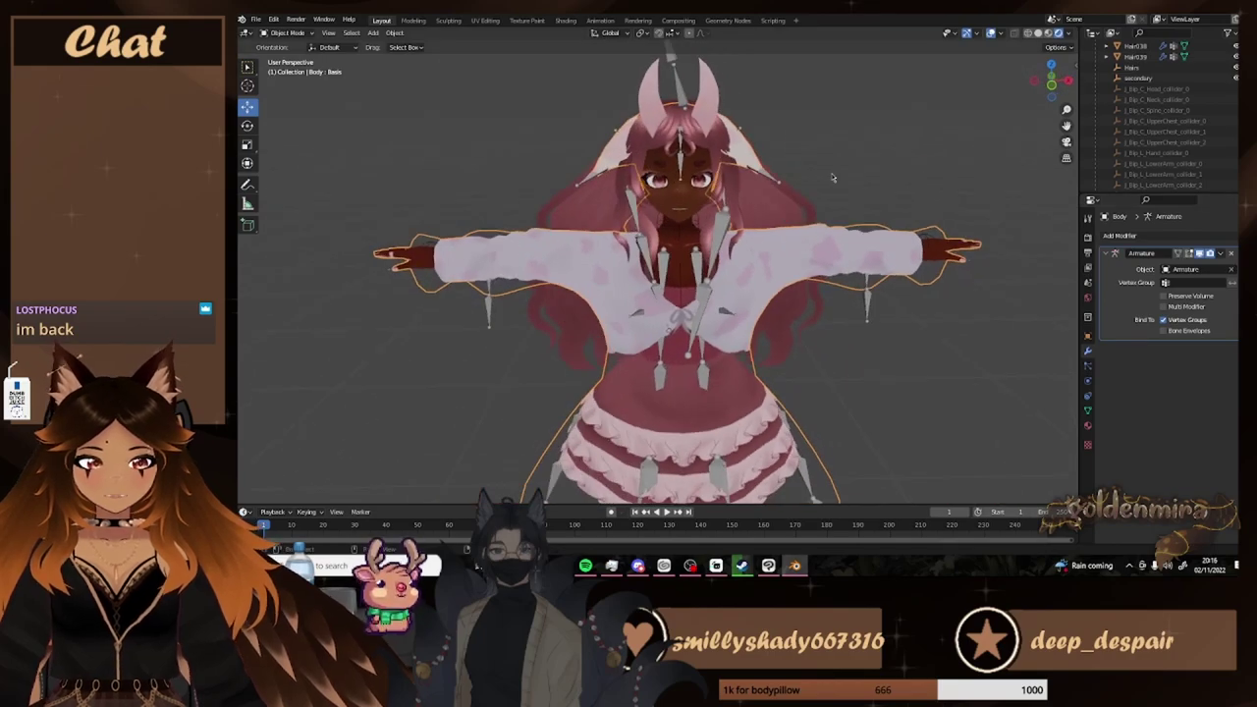
{"action": "left_click", "coordinate": [1087, 410]}
Put the armature in Pose Mode and reset the rotation of the left and right outer ear bones
{"action": "left_click", "coordinate": [290, 34]}
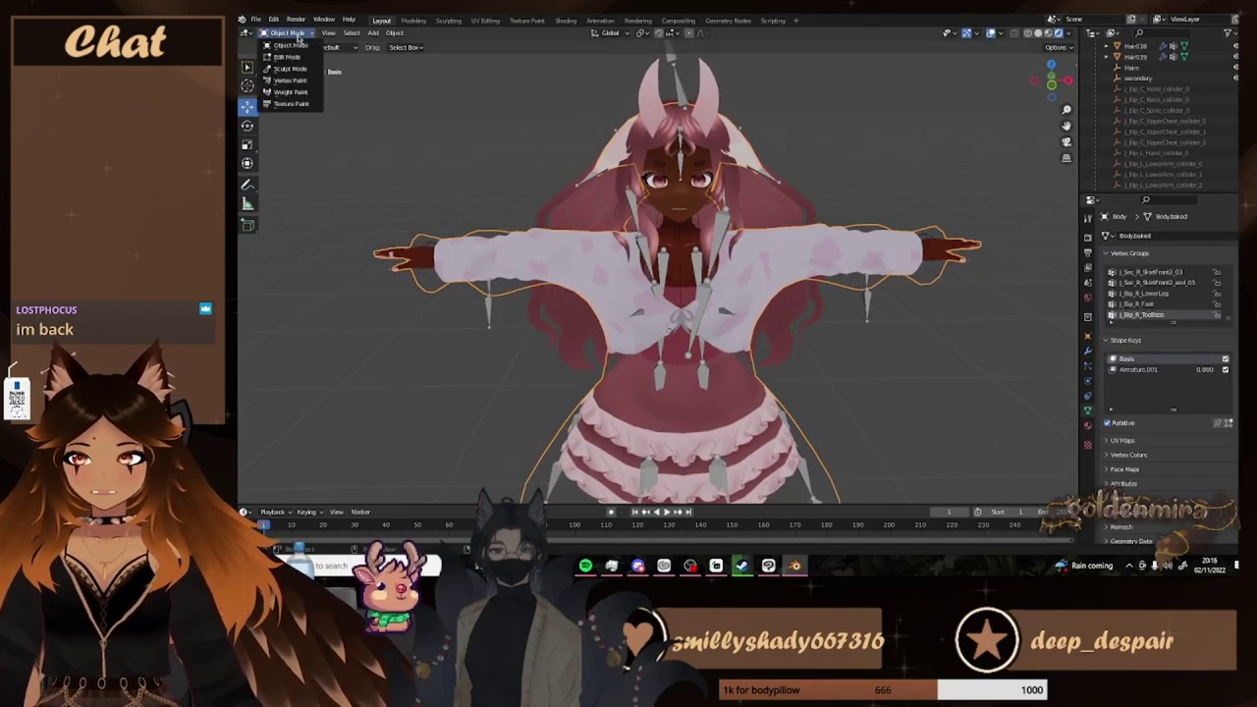
{"action": "left_click", "coordinate": [756, 173]}
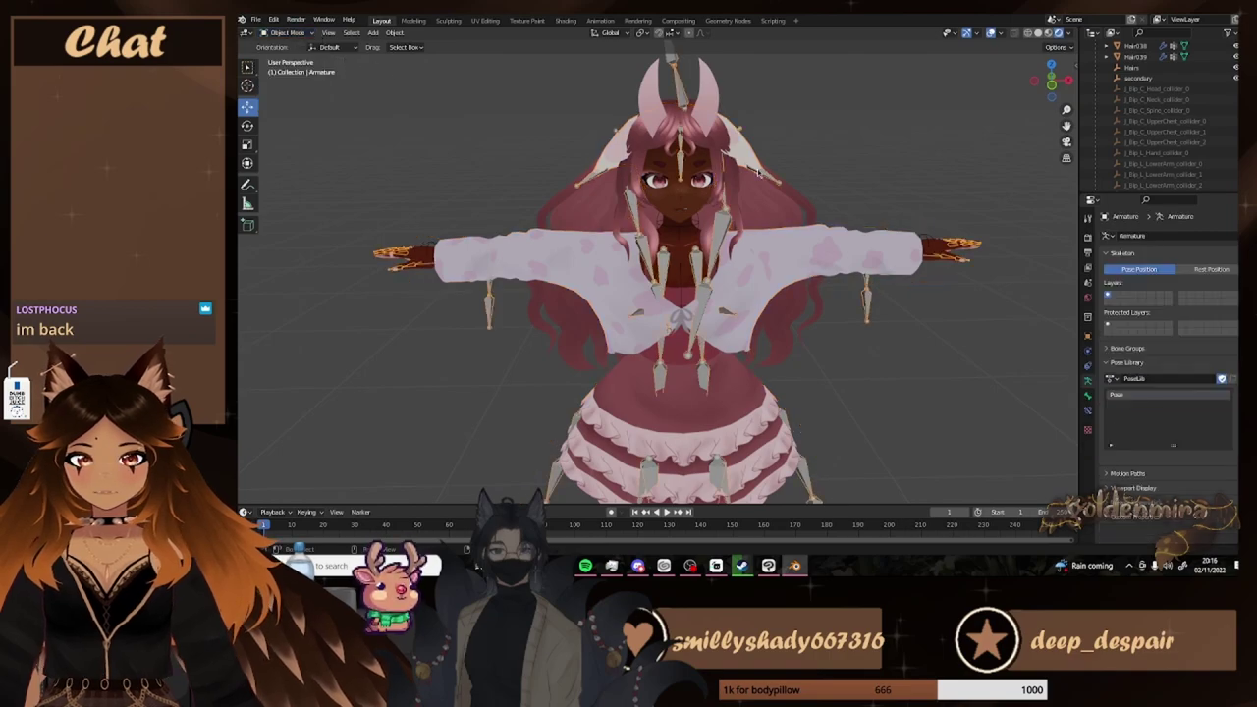
{"action": "left_click", "coordinate": [287, 32]}
{"action": "left_click", "coordinate": [283, 74]}
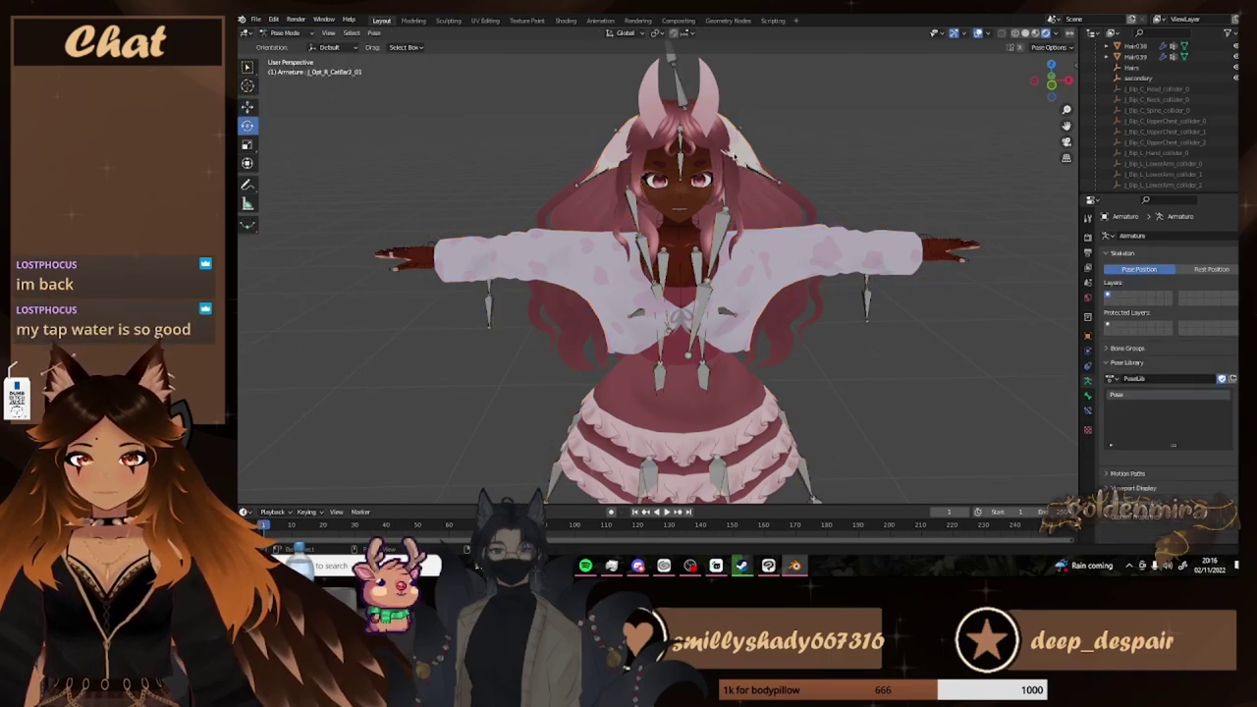
{"action": "left_click", "coordinate": [741, 126]}
{"action": "mouse_move", "coordinate": [740, 126]}
{"action": "middle_mouse_down"}
{"action": "mouse_move", "coordinate": [639, 124]}
{"action": "mouse_move", "coordinate": [738, 127]}
{"action": "middle_mouse_up"}
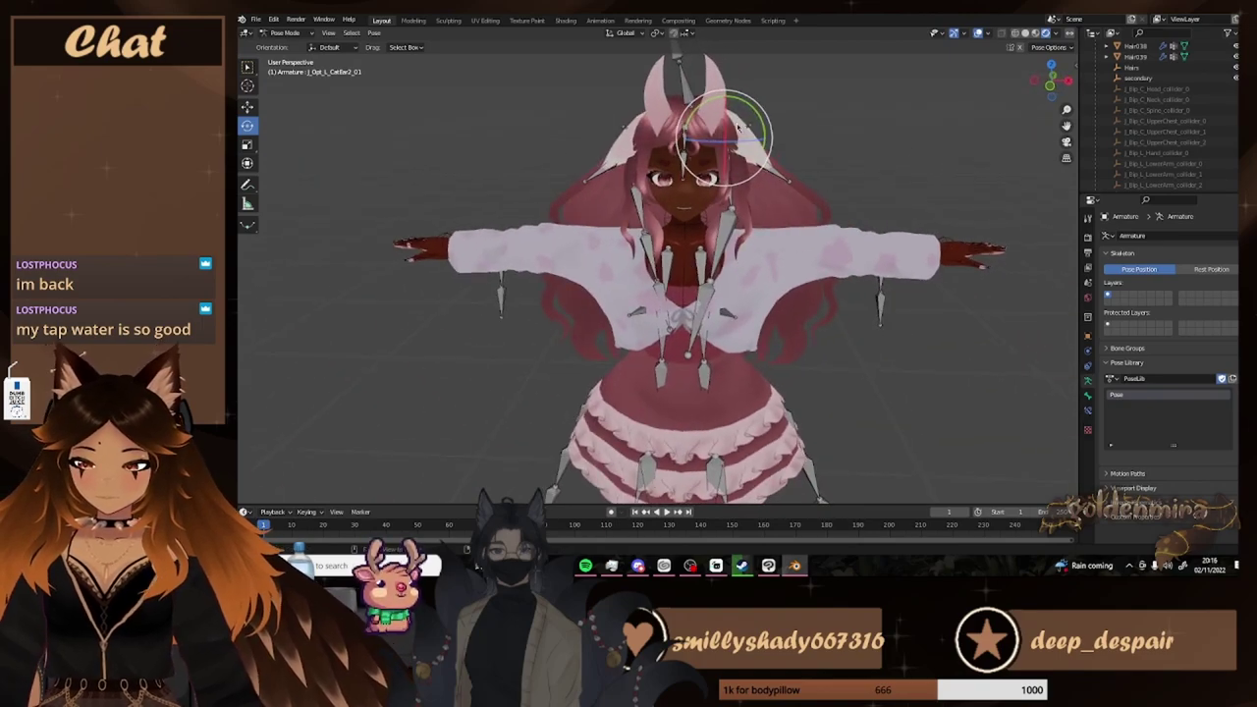
{"action": "left_click", "coordinate": [621, 131]}
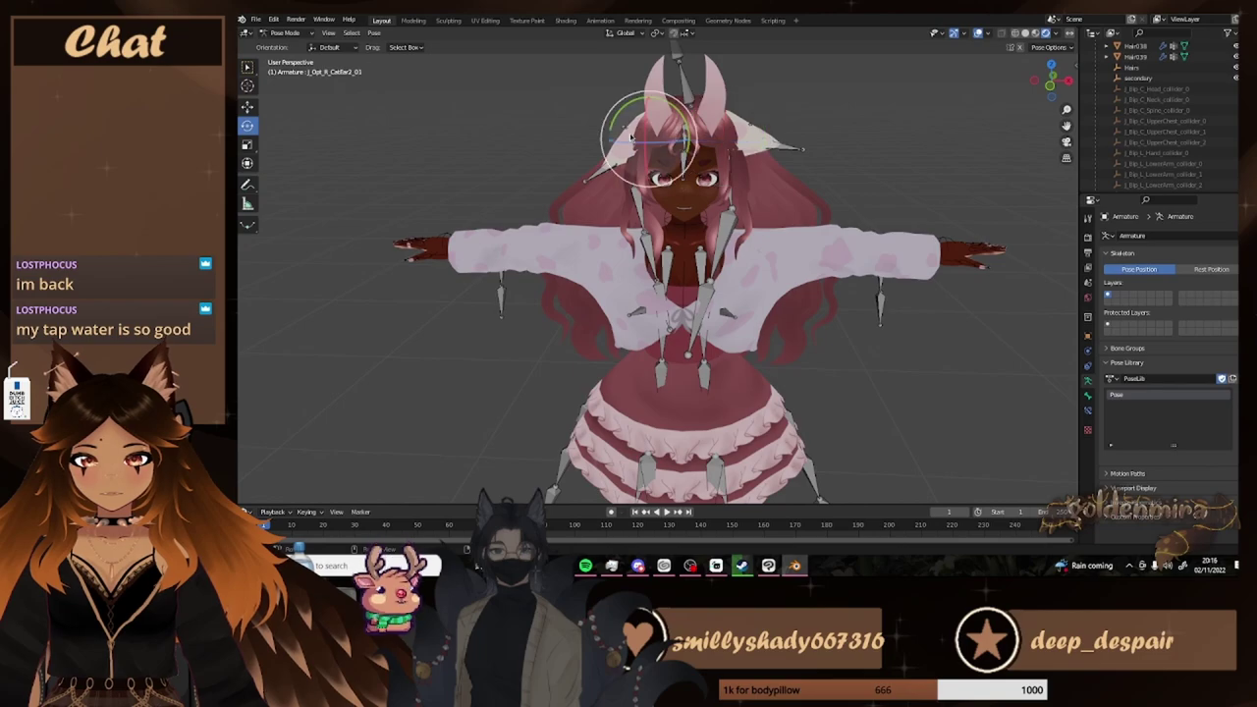
{"action": "left_click", "coordinate": [796, 150]}
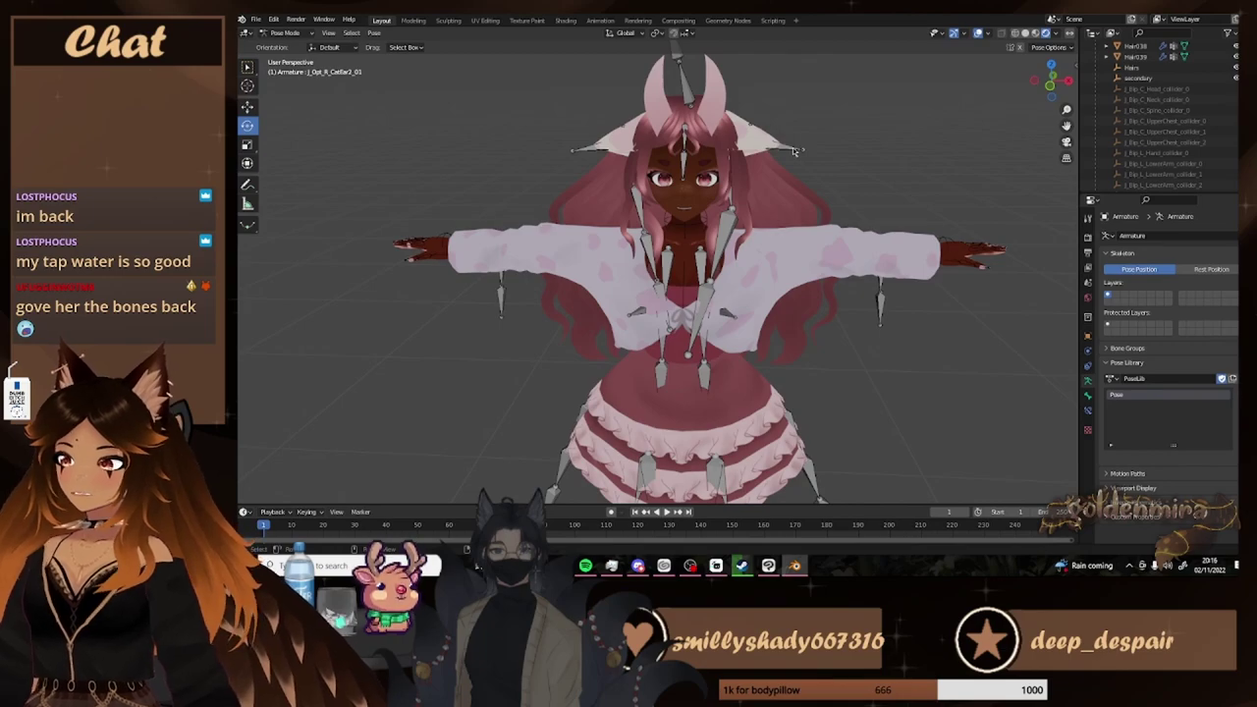
{"action": "scroll", "coordinate": [748, 253], "scroll_direction": "up", "scroll_amount": 4}
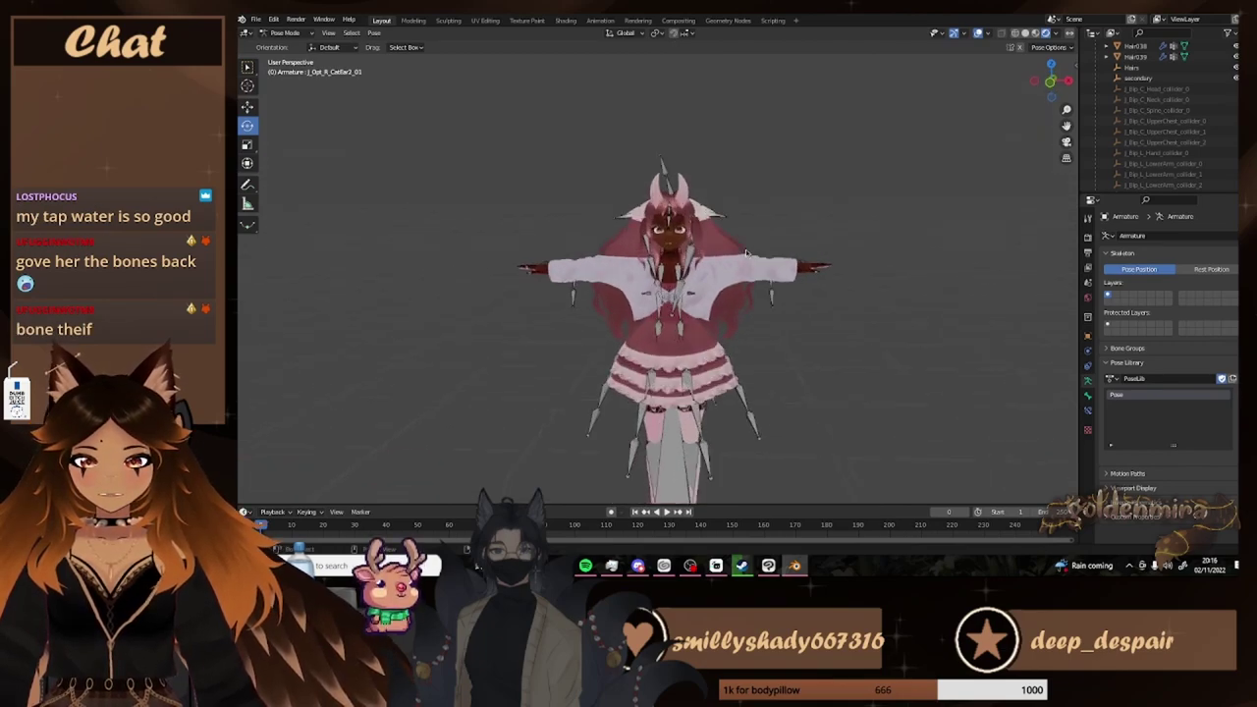
{"action": "scroll", "coordinate": [742, 309], "scroll_direction": "down", "scroll_amount": 3}
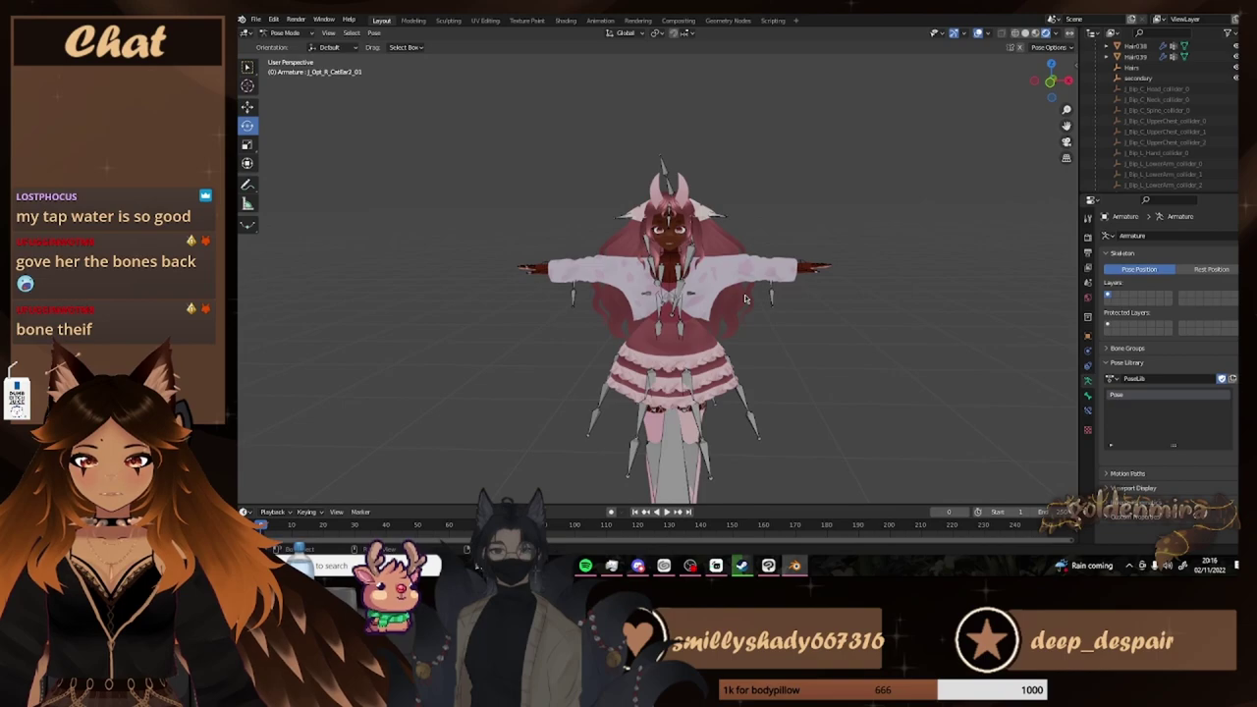
{"action": "scroll", "coordinate": [726, 329], "scroll_direction": "up", "scroll_amount": 1}
{"action": "scroll", "coordinate": [746, 334], "scroll_direction": "up", "scroll_amount": 2}
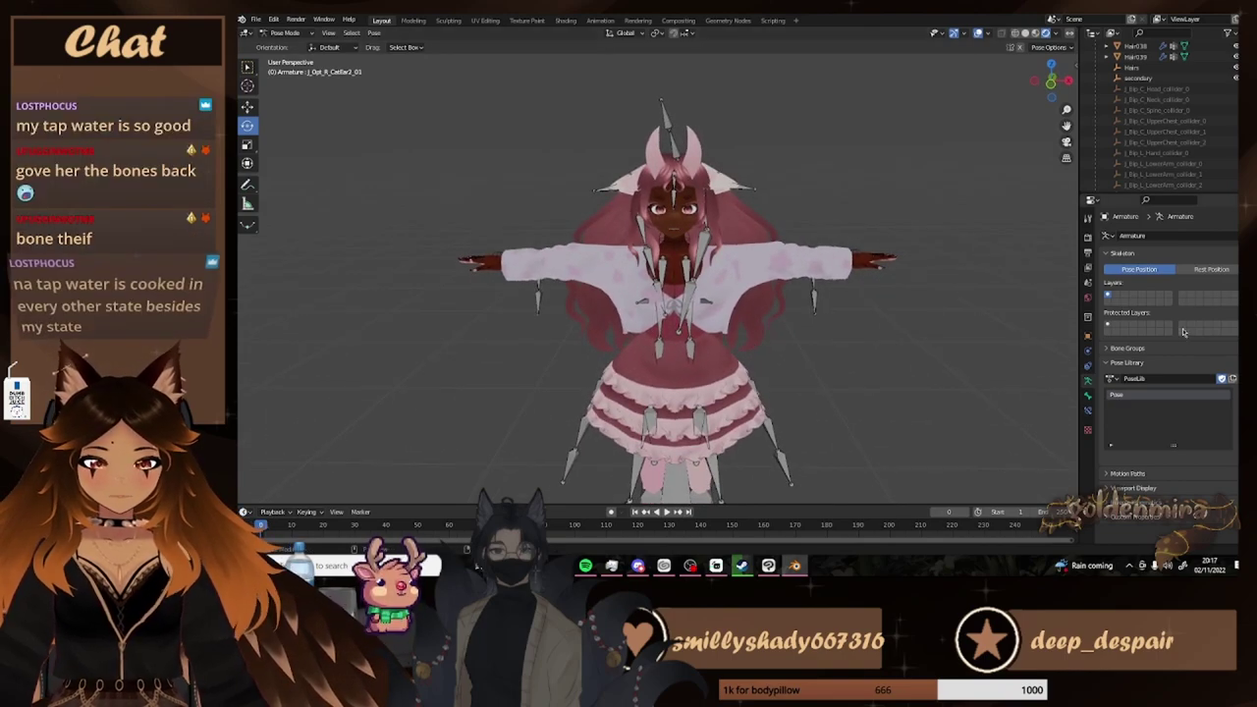
Export the character in VRM format to the strawbycow folder as blenderfinish.vrm
{"action": "left_click", "coordinate": [256, 19]}
{"action": "mouse_move", "coordinate": [284, 174]}
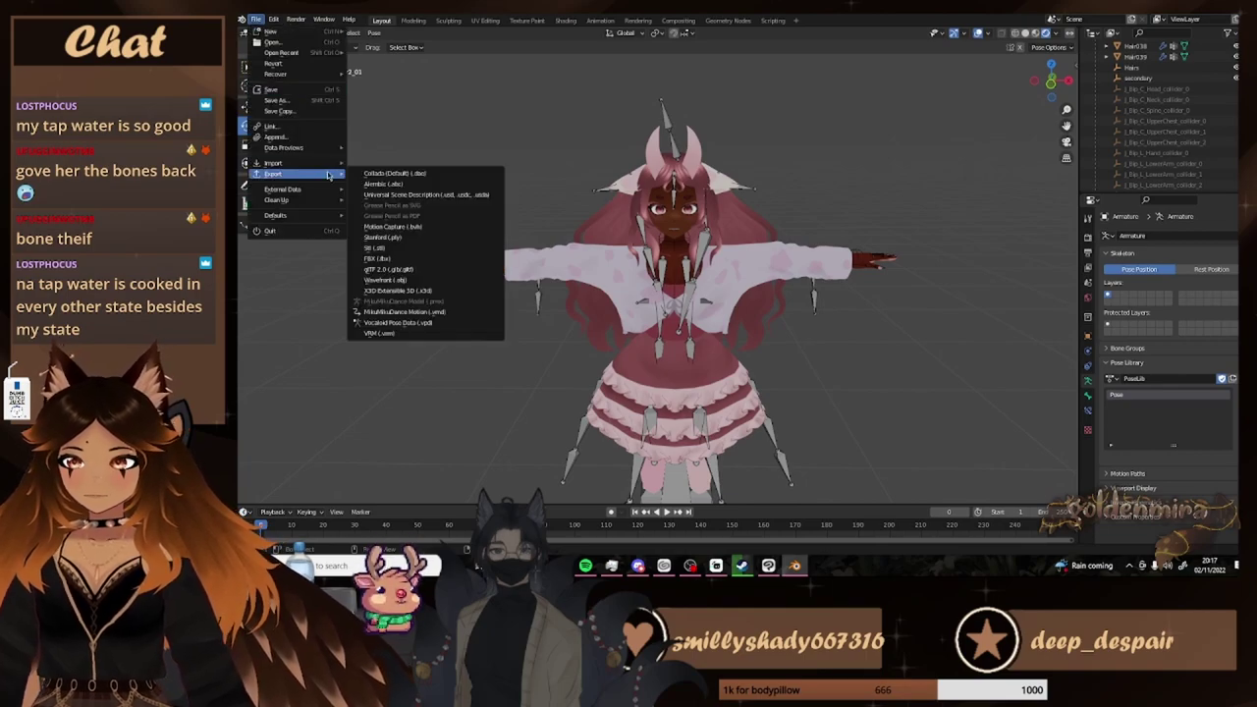
{"action": "left_click", "coordinate": [416, 336]}
{"action": "left_click", "coordinate": [655, 429]}
{"action": "type", "text": "t"}
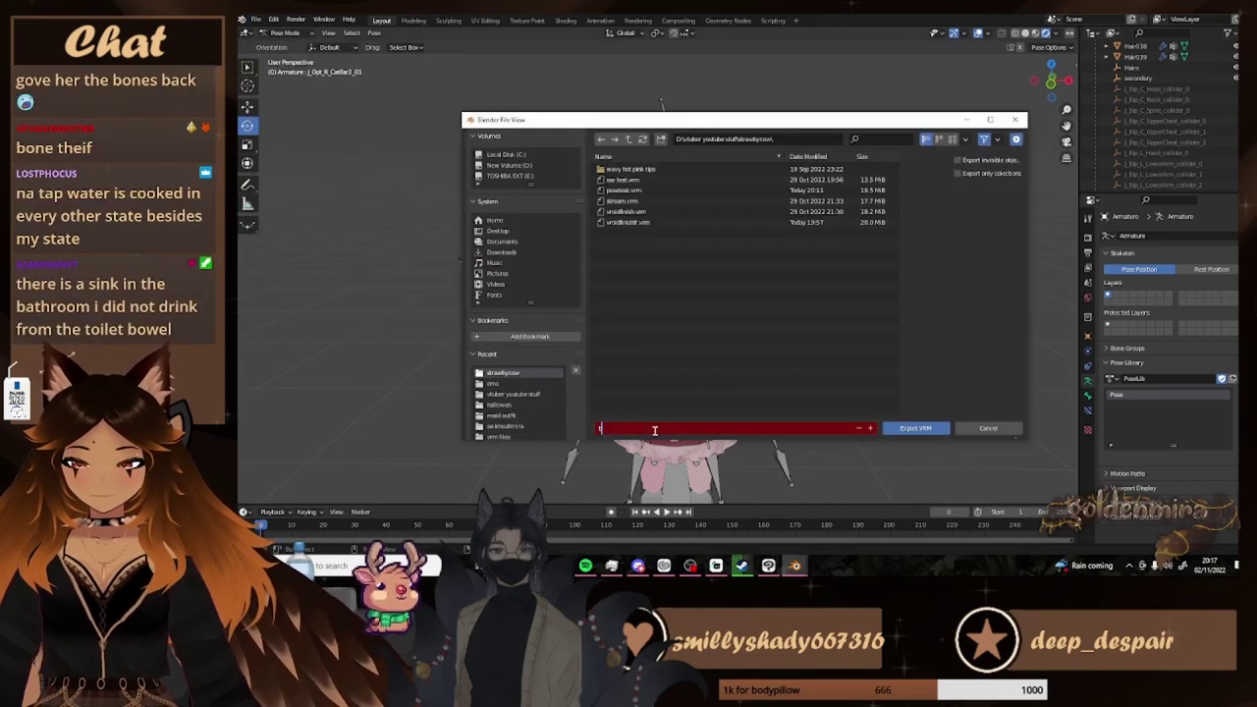
{"action": "type", "text": "ester"}
{"action": "key", "text": "Return"}
{"action": "key", "text": "Return"}
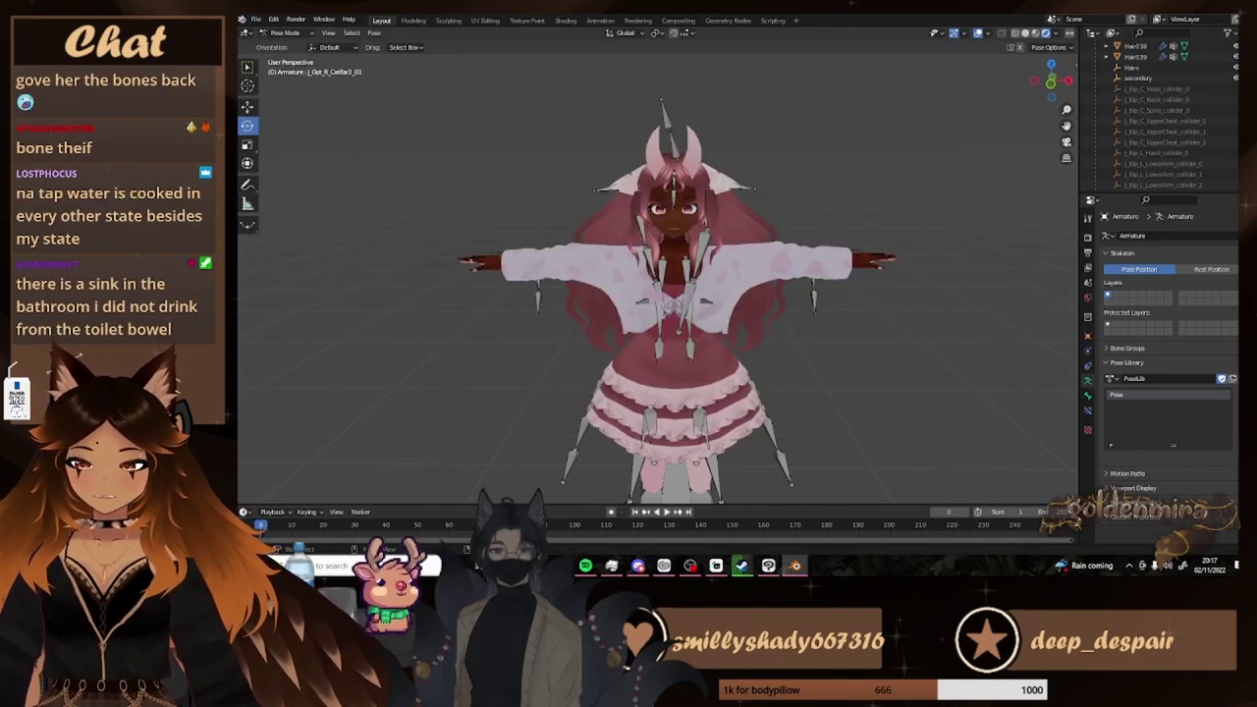
Find and launch Unity from the Windows search
{"action": "left_click", "coordinate": [383, 566]}
{"action": "type", "text": "uni"}
{"action": "left_click", "coordinate": [514, 359]}
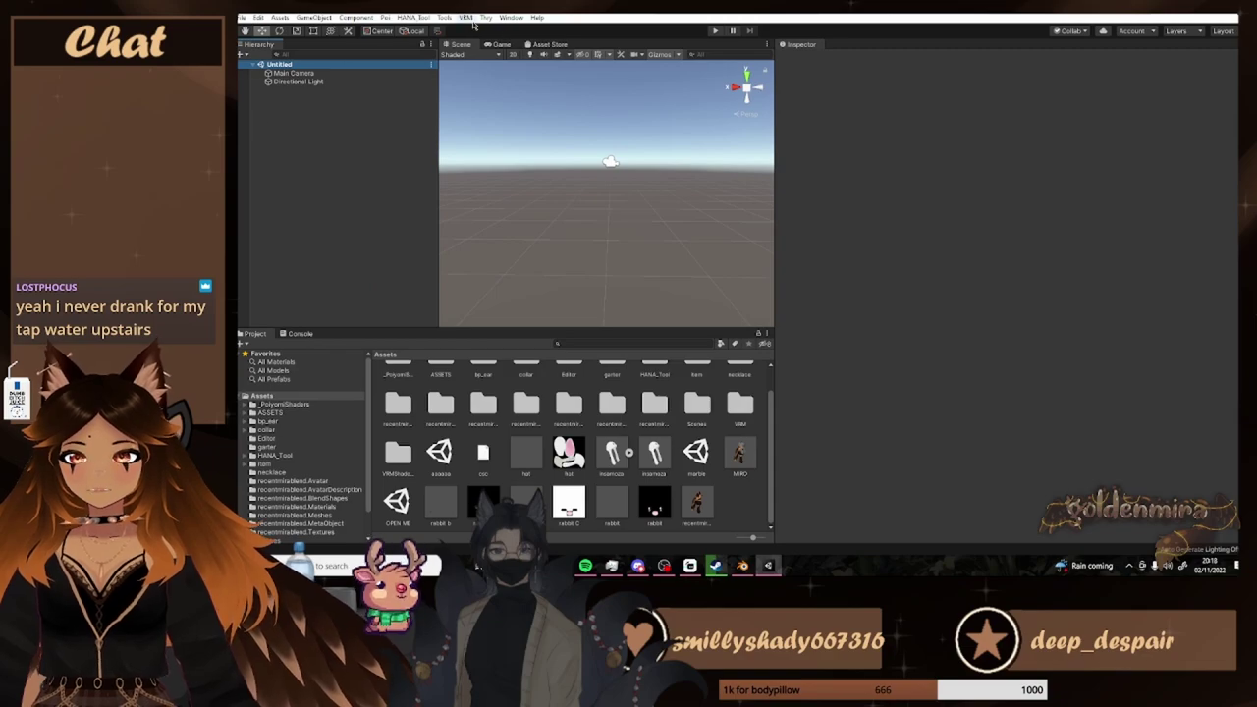
Import blenderfinish.vrm from the strawbycow folder with UniVRM into the project assets, and add its prefab to the scene
{"action": "left_click", "coordinate": [465, 17]}
{"action": "mouse_move", "coordinate": [494, 56]}
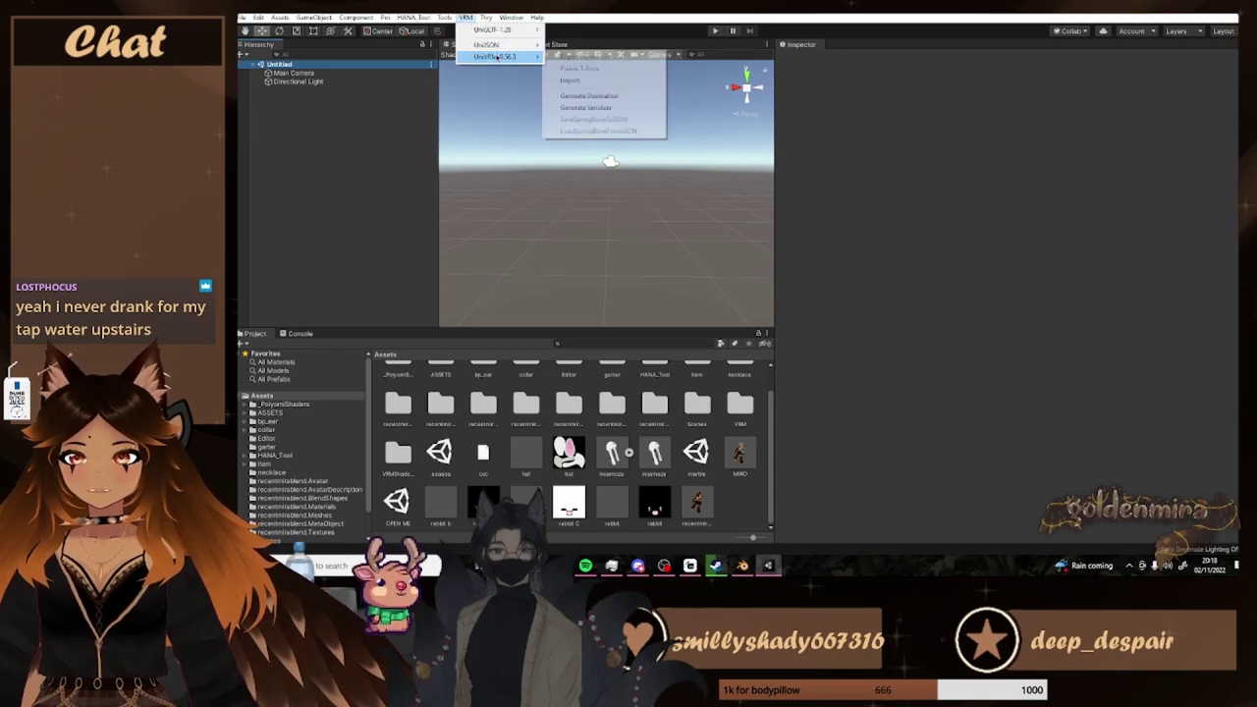
{"action": "left_click", "coordinate": [594, 84]}
{"action": "left_click", "coordinate": [767, 259]}
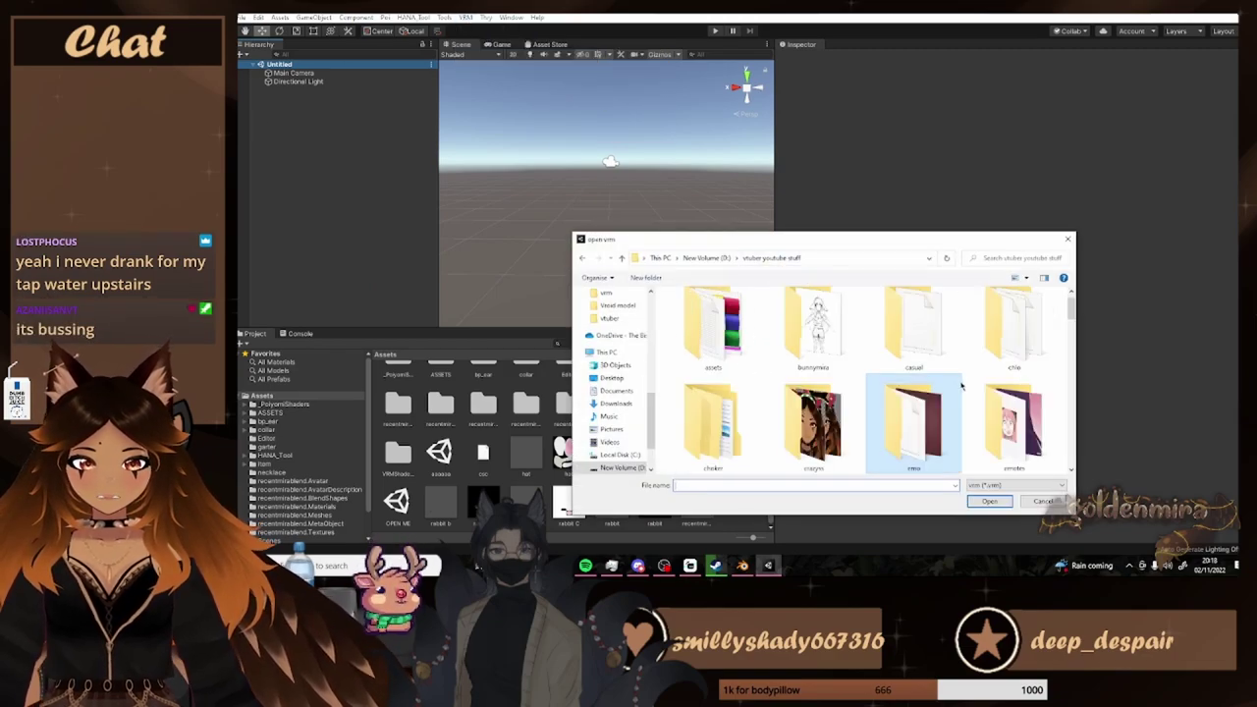
{"action": "scroll", "coordinate": [957, 380], "scroll_direction": "down", "scroll_amount": 5}
{"action": "scroll", "coordinate": [957, 380], "scroll_direction": "down", "scroll_amount": 5}
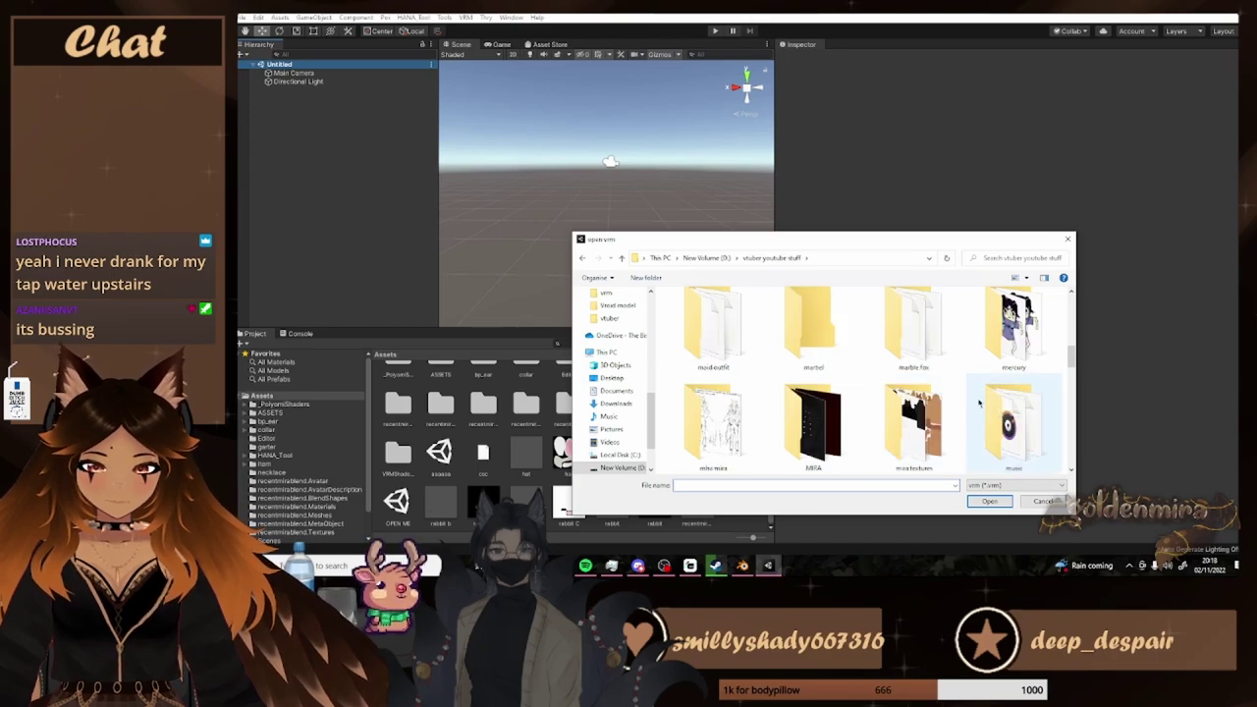
{"action": "double_click", "coordinate": [813, 329]}
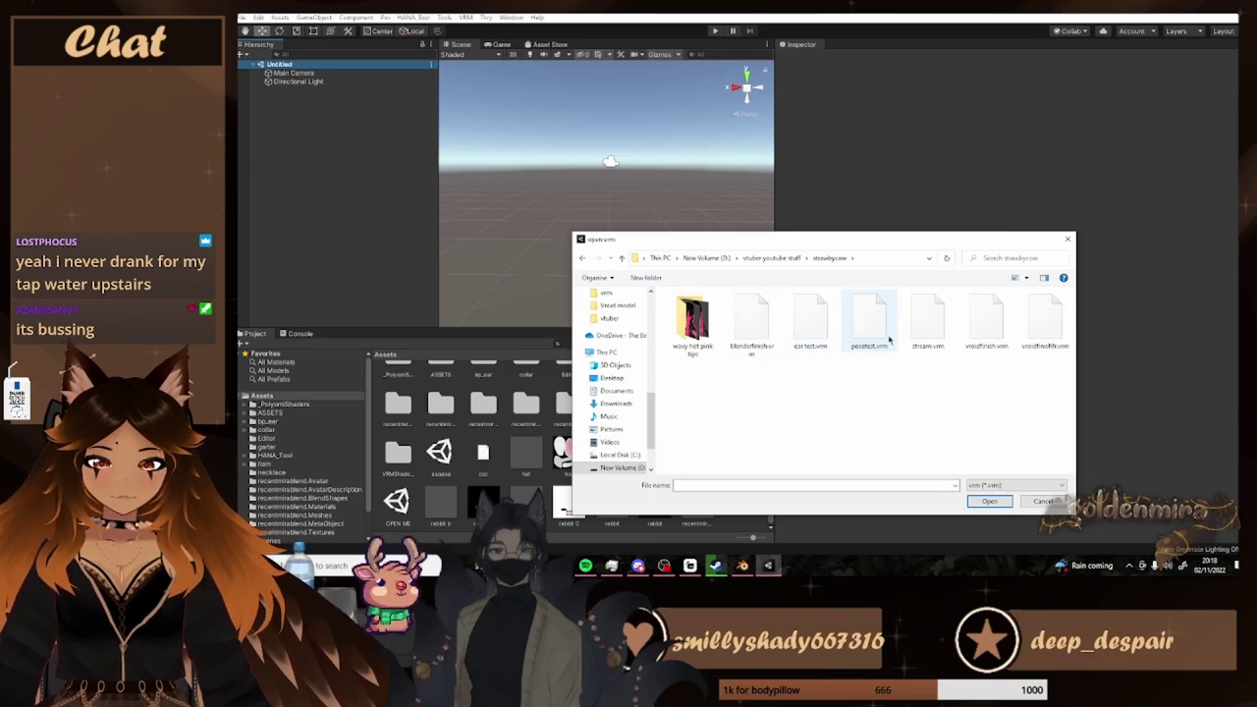
{"action": "left_click", "coordinate": [759, 337]}
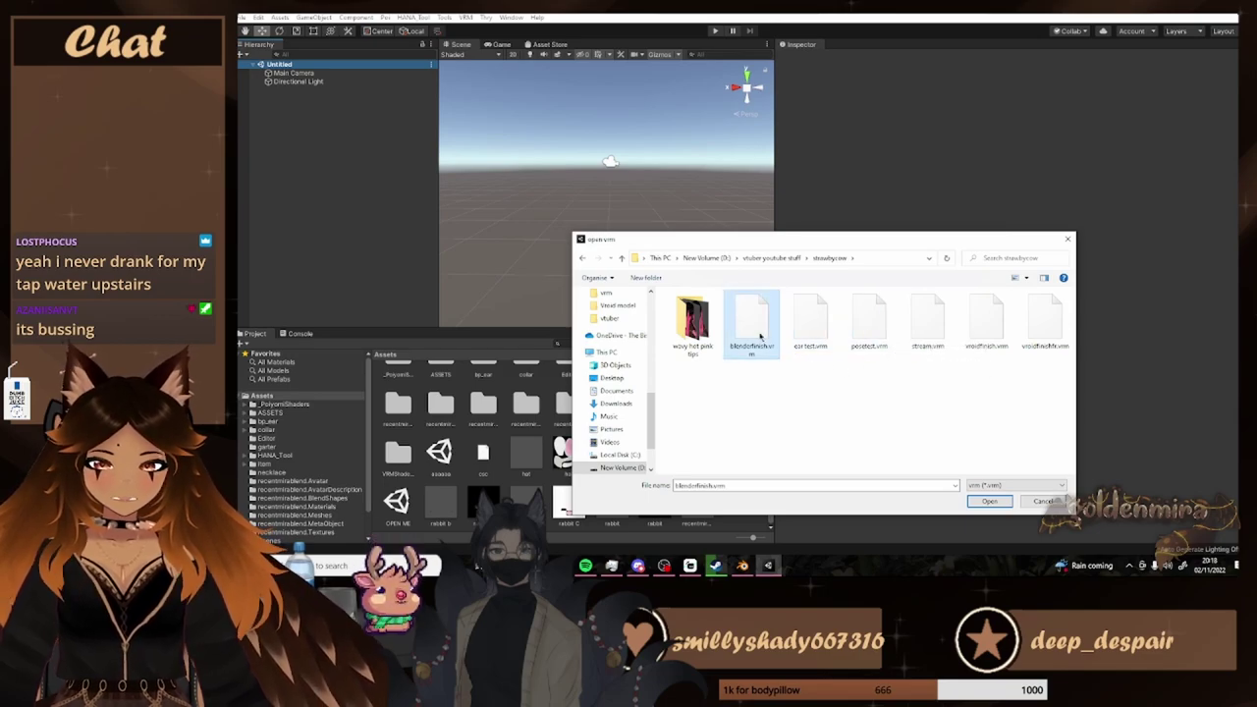
{"action": "left_click", "coordinate": [988, 502]}
{"action": "left_click", "coordinate": [988, 499]}
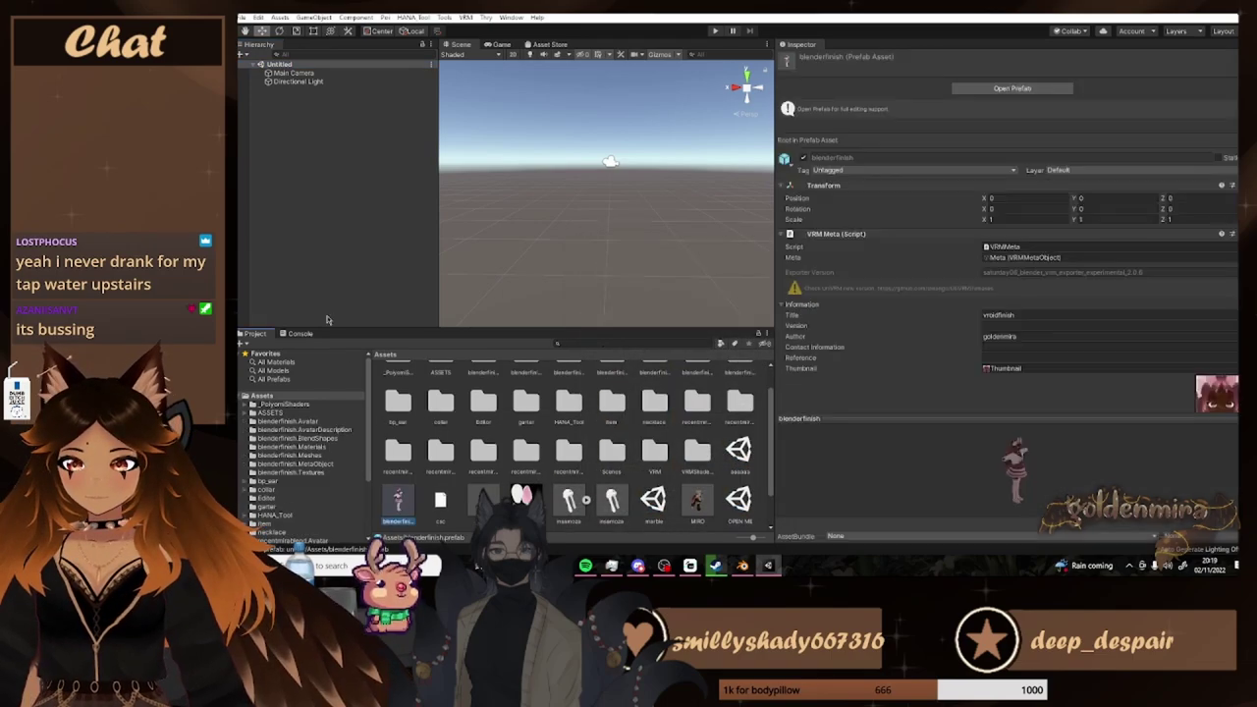
{"action": "left_click_drag", "start_coordinate": [403, 499], "coordinate": [309, 129]}
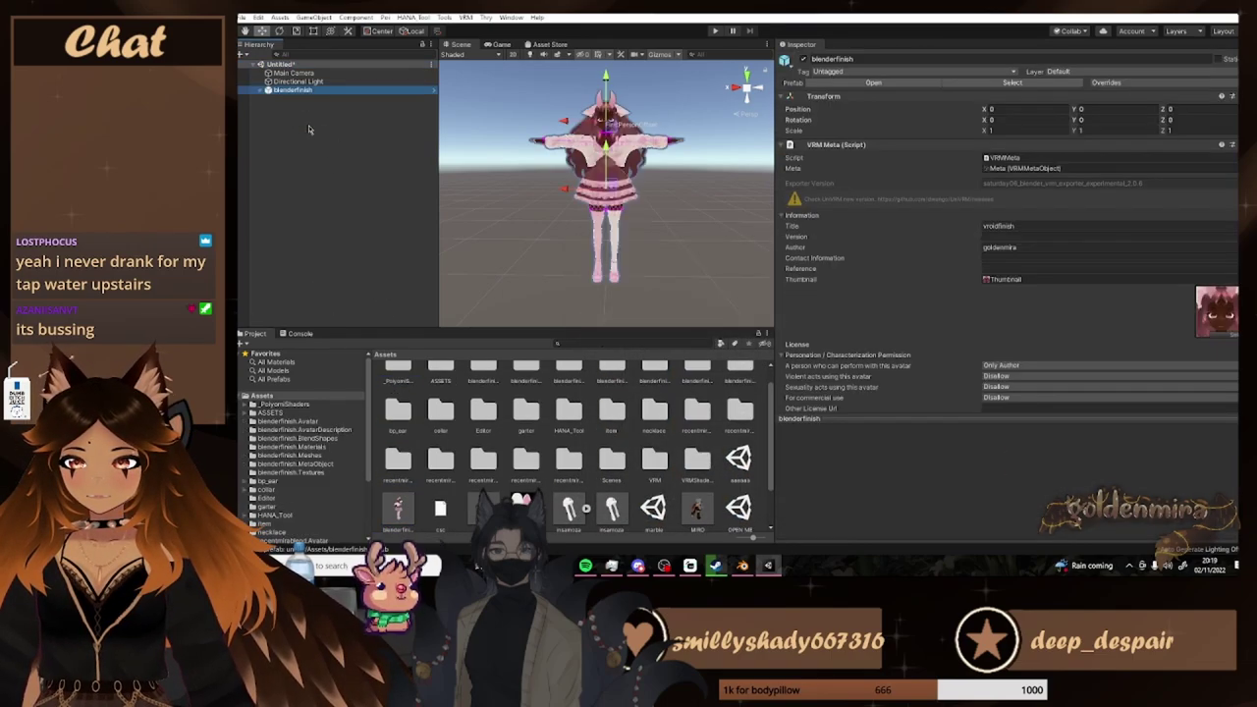
Examine the imported character in the scene from close up and at full length
{"action": "scroll", "coordinate": [654, 115], "scroll_direction": "up", "scroll_amount": 4}
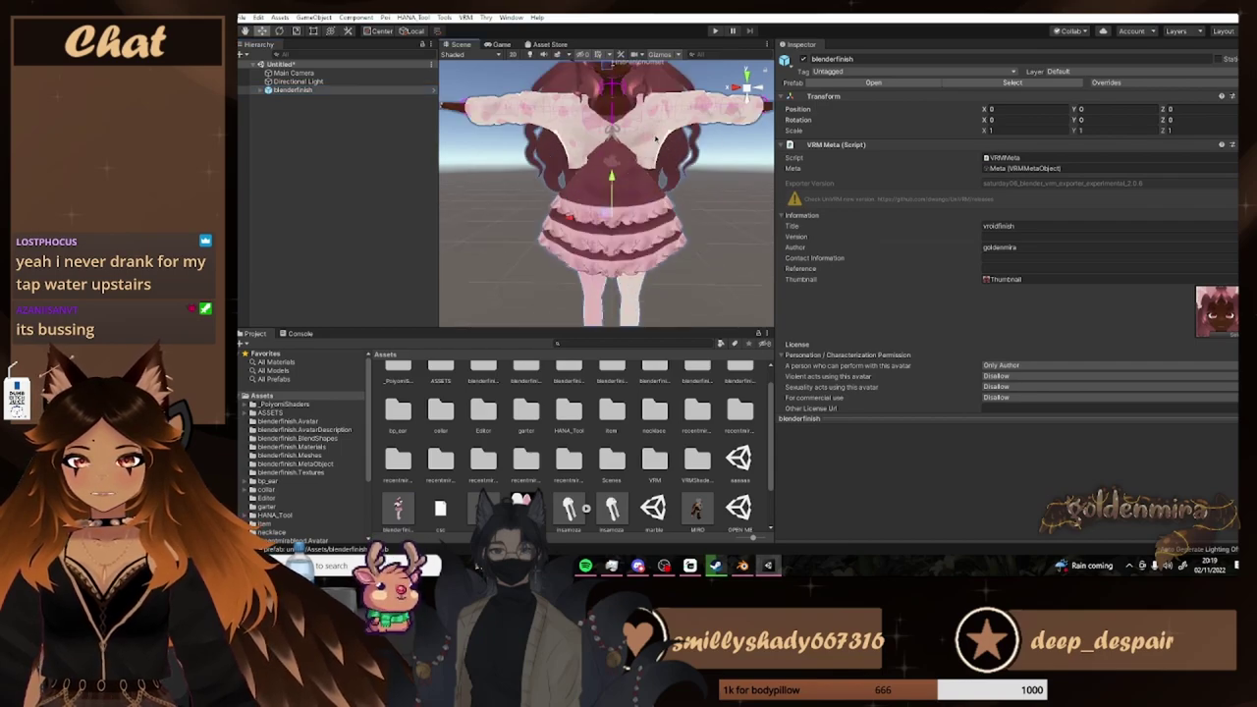
{"action": "scroll", "coordinate": [654, 116], "scroll_direction": "down", "scroll_amount": 3}
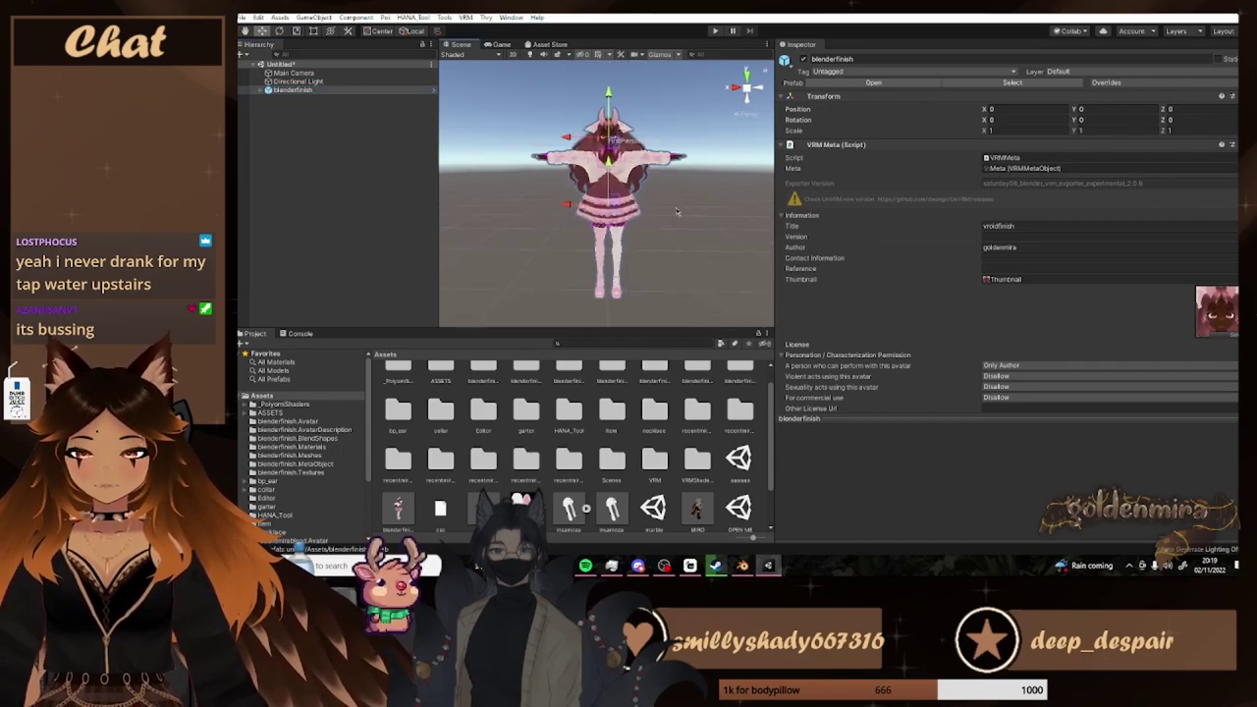
{"action": "scroll", "coordinate": [675, 208], "scroll_direction": "up", "scroll_amount": 3}
{"action": "scroll", "coordinate": [673, 197], "scroll_direction": "down", "scroll_amount": 3}
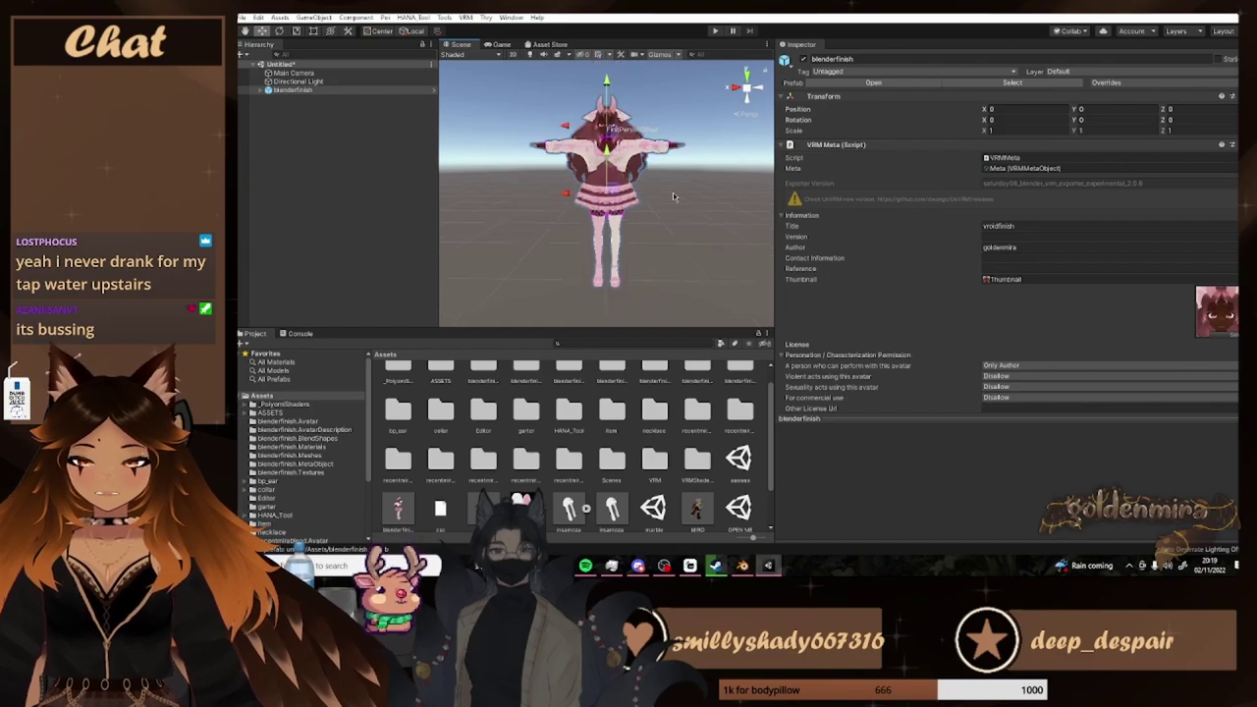
{"action": "scroll", "coordinate": [673, 192], "scroll_direction": "up", "scroll_amount": 3}
{"action": "scroll", "coordinate": [673, 196], "scroll_direction": "down", "scroll_amount": 3}
{"action": "scroll", "coordinate": [673, 202], "scroll_direction": "up", "scroll_amount": 2}
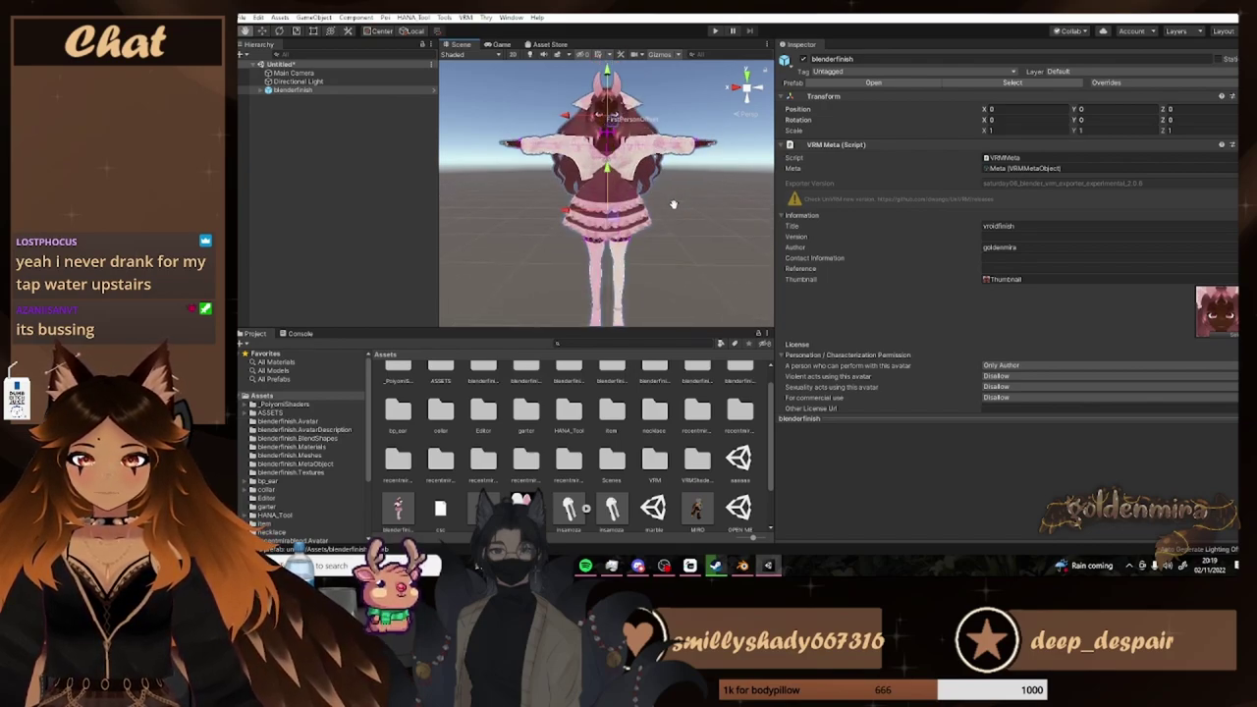
{"action": "middle_click_drag", "start_coordinate": [673, 205], "coordinate": [672, 204]}
{"action": "scroll", "coordinate": [669, 207], "scroll_direction": "down", "scroll_amount": 3}
{"action": "scroll", "coordinate": [665, 211], "scroll_direction": "up", "scroll_amount": 3}
{"action": "scroll", "coordinate": [664, 211], "scroll_direction": "down", "scroll_amount": 2}
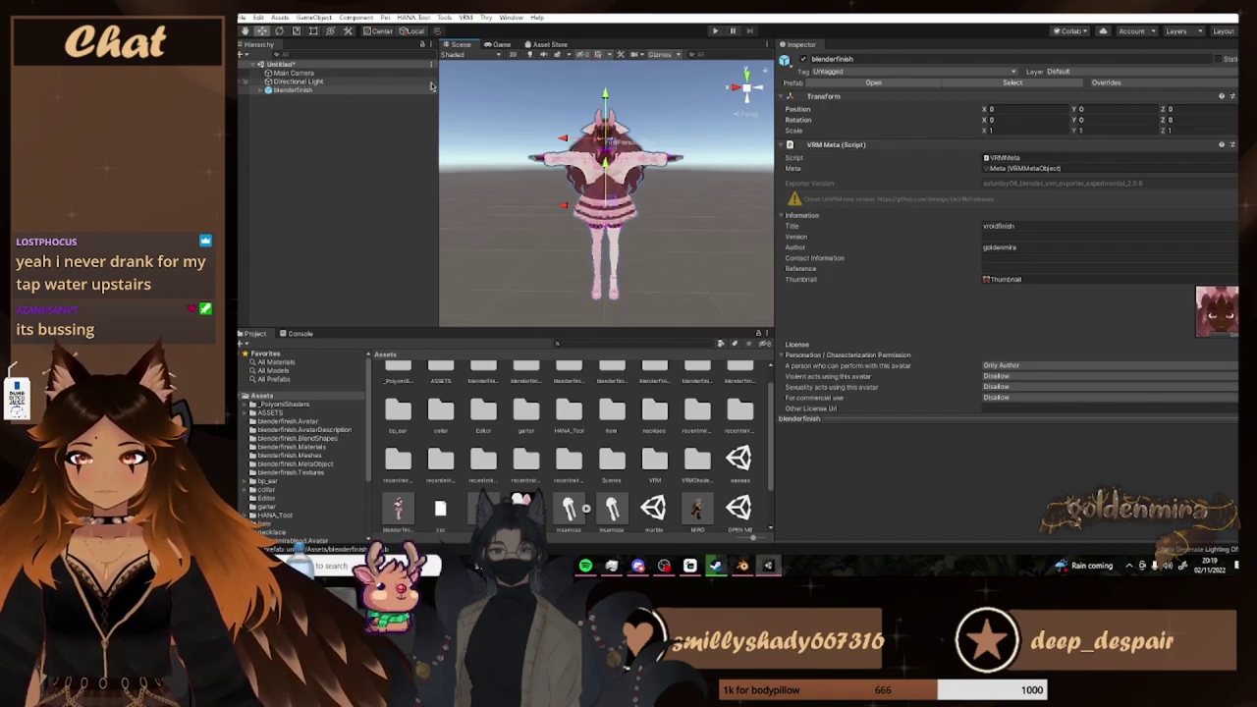
Add the PerfectSync_VRoid_v1_0_0_Female.txt blend shapes to the Face mesh with the HANA_Tool Reader
{"action": "left_click", "coordinate": [412, 16]}
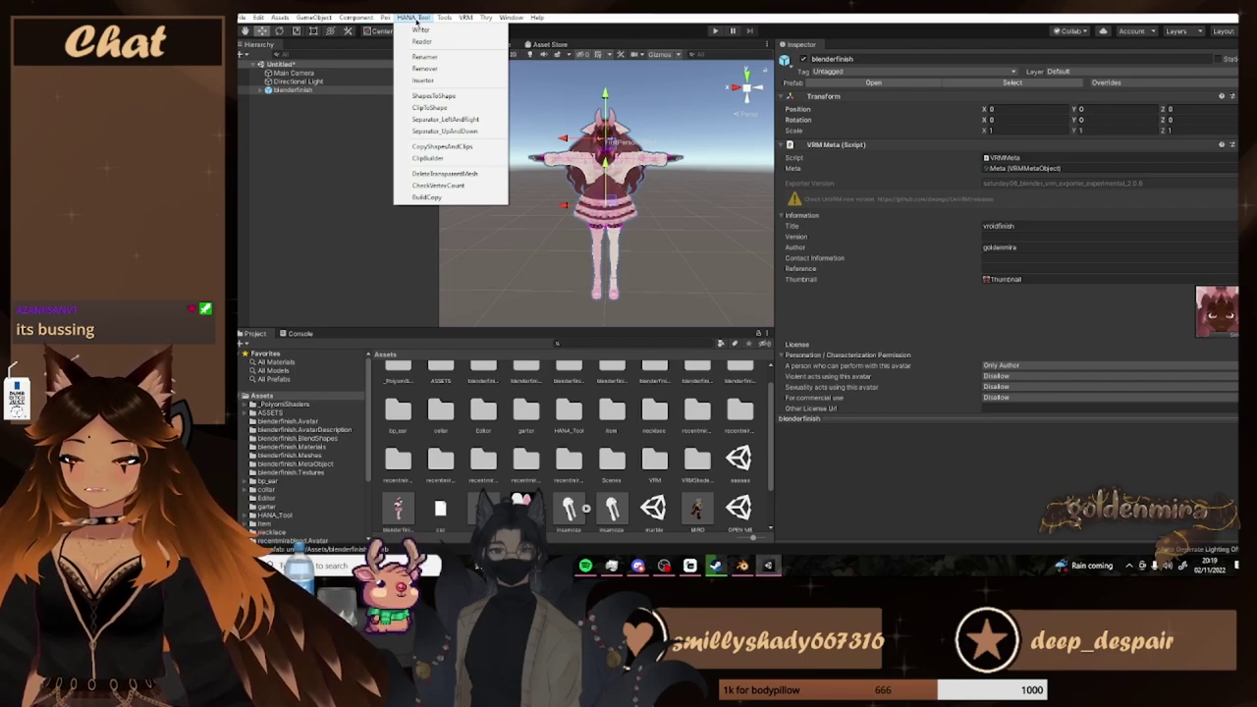
{"action": "left_click", "coordinate": [421, 42]}
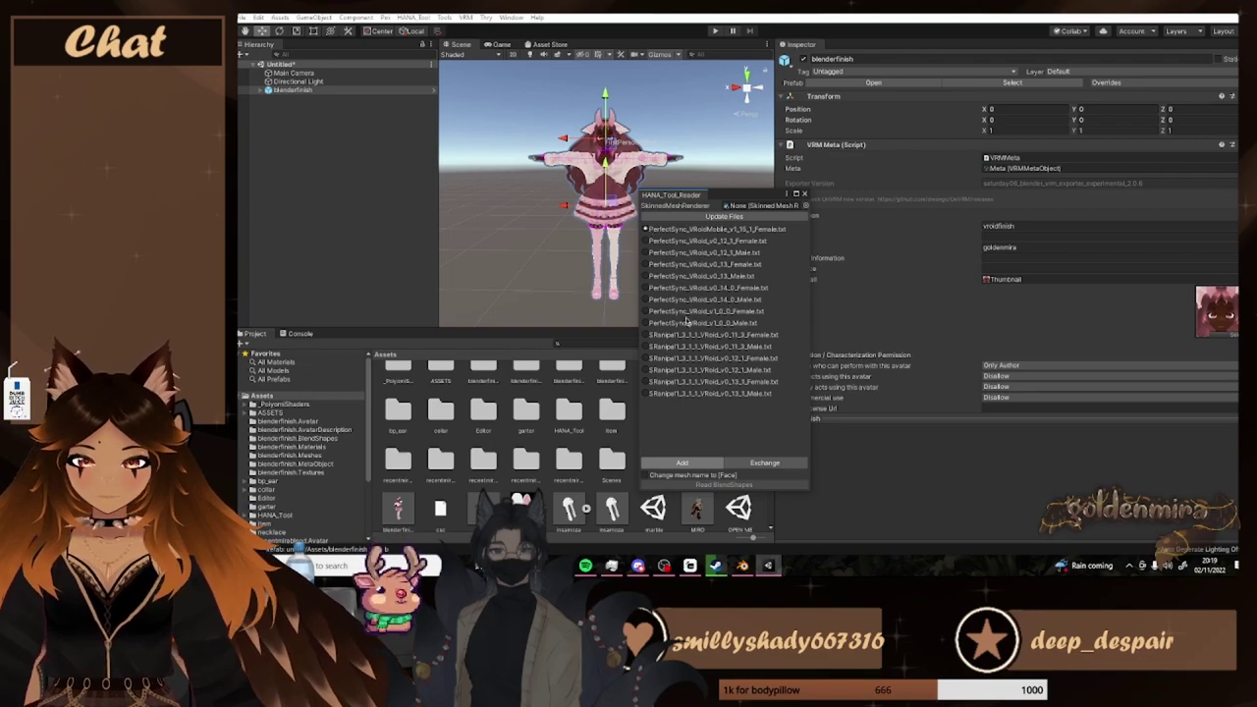
{"action": "left_click", "coordinate": [684, 312]}
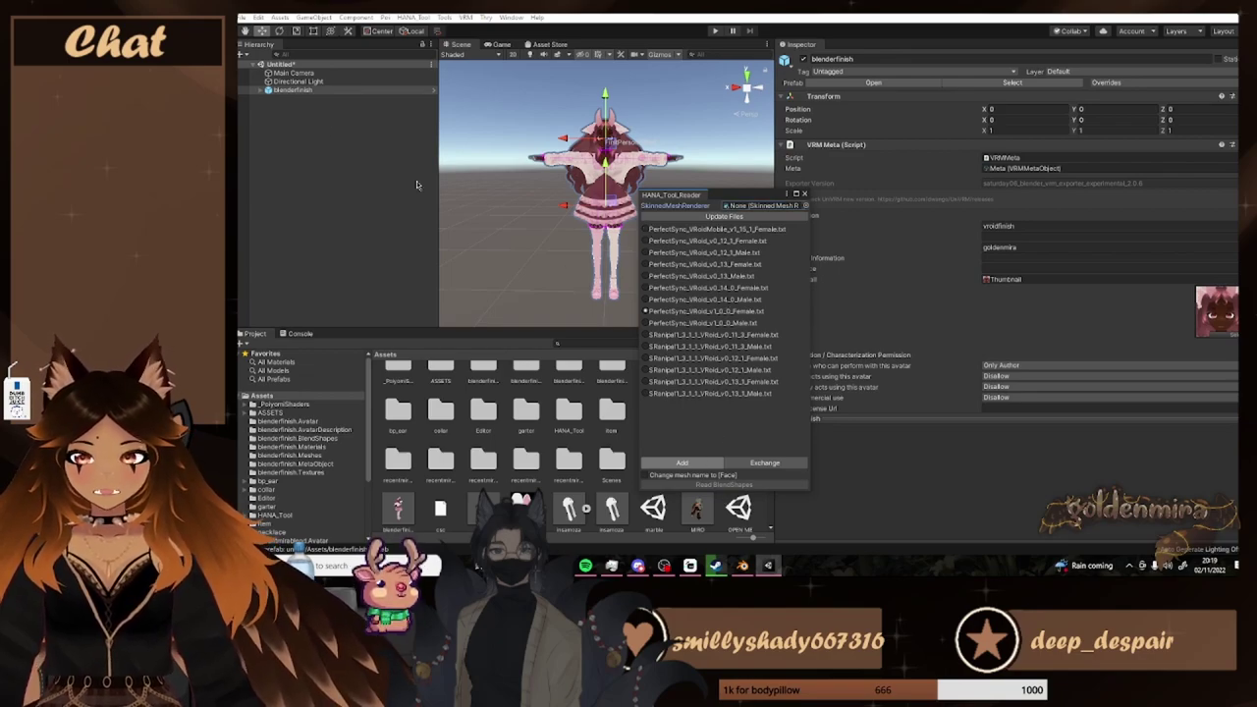
{"action": "left_click", "coordinate": [268, 91]}
{"action": "left_click", "coordinate": [321, 107]}
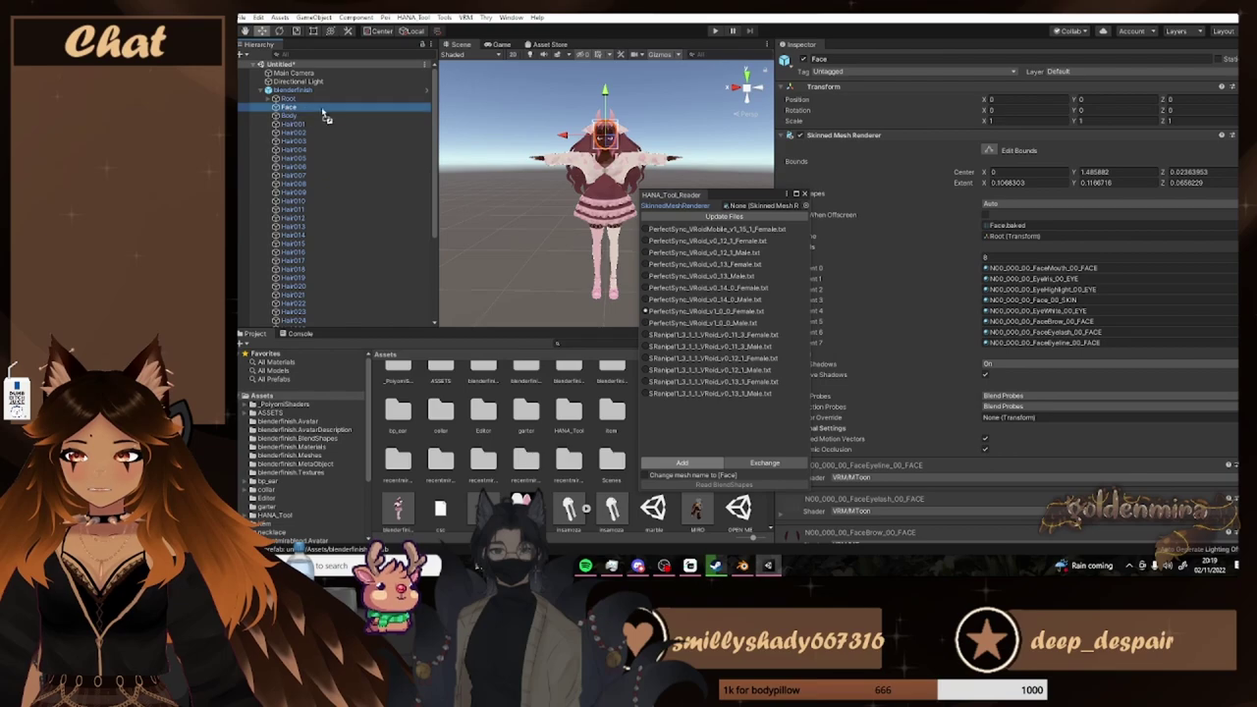
{"action": "left_click_drag", "start_coordinate": [321, 106], "coordinate": [796, 204]}
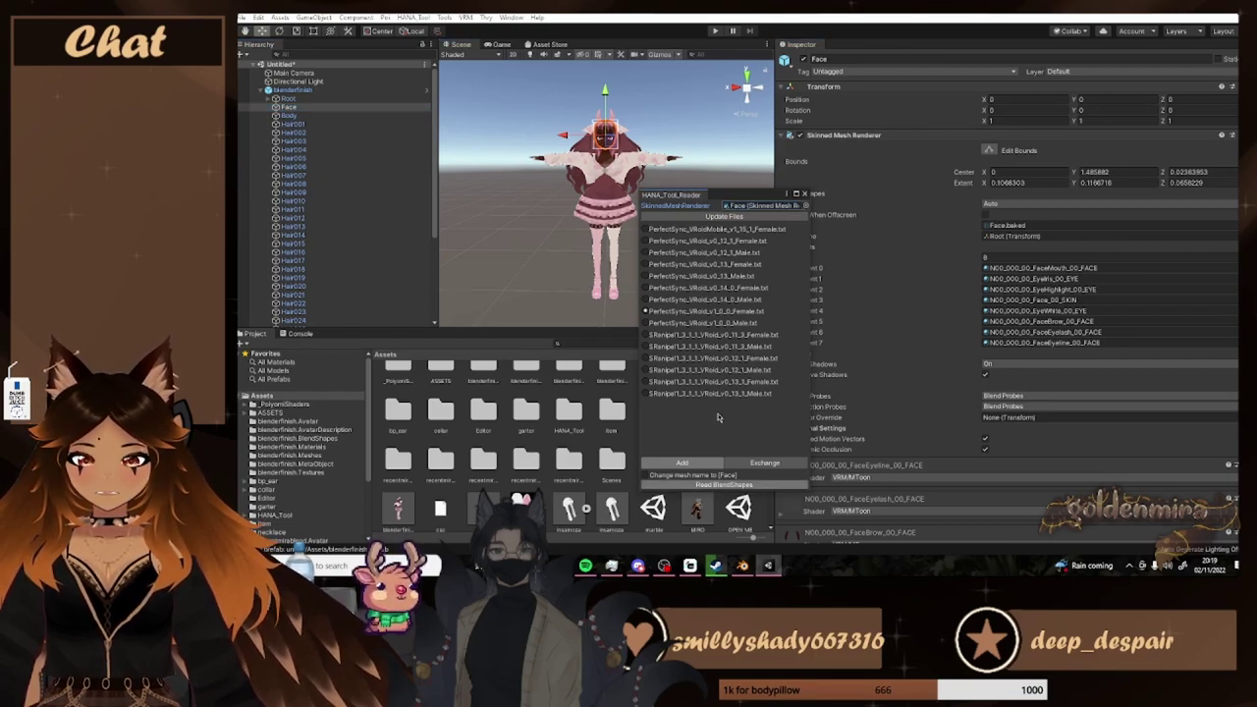
{"action": "left_click", "coordinate": [816, 303]}
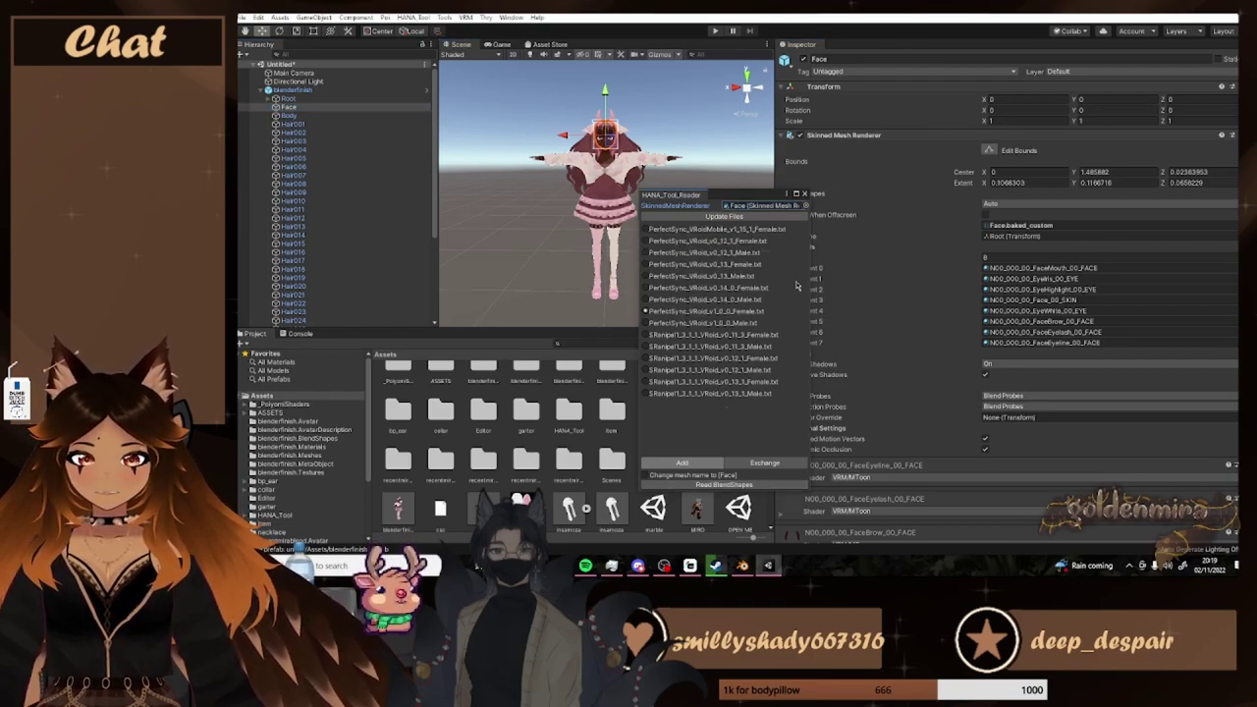
{"action": "left_click", "coordinate": [804, 194]}
Build the PerfectSync clips for the blenderfinish avatar with the HANA_Tool ClipBuilder, using the NewVRoid defaults
{"action": "left_click", "coordinate": [413, 17]}
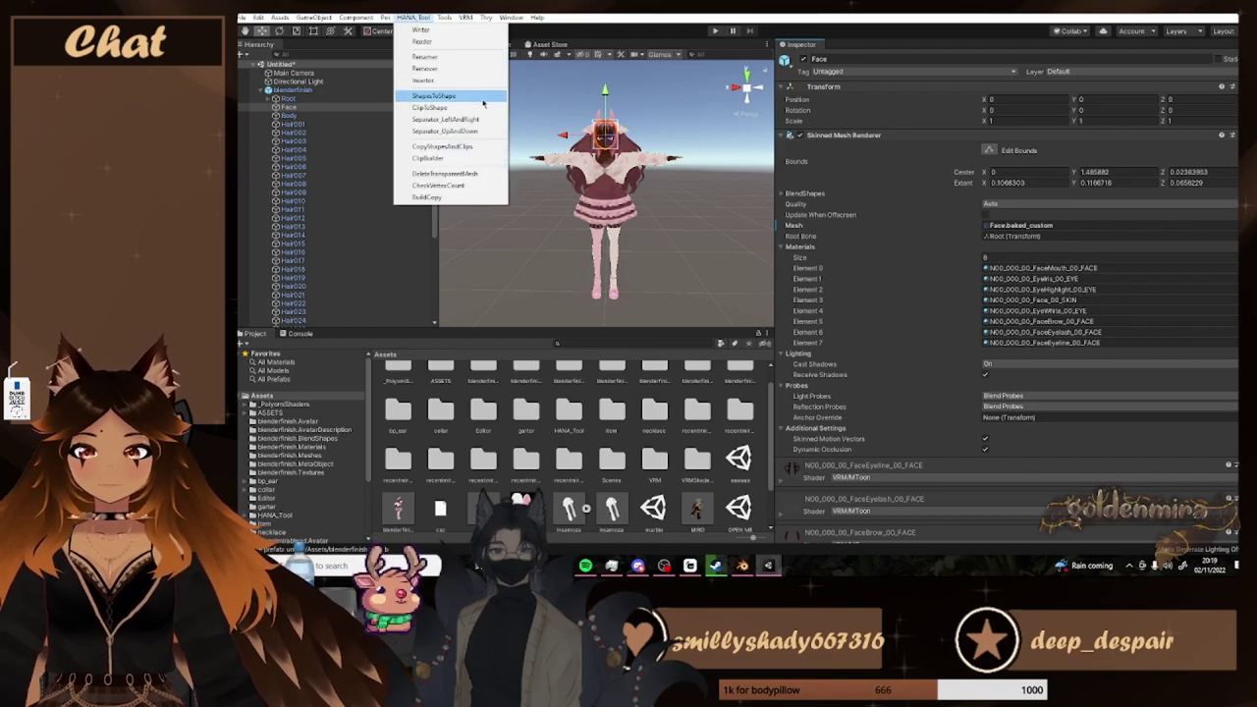
{"action": "left_click", "coordinate": [458, 159]}
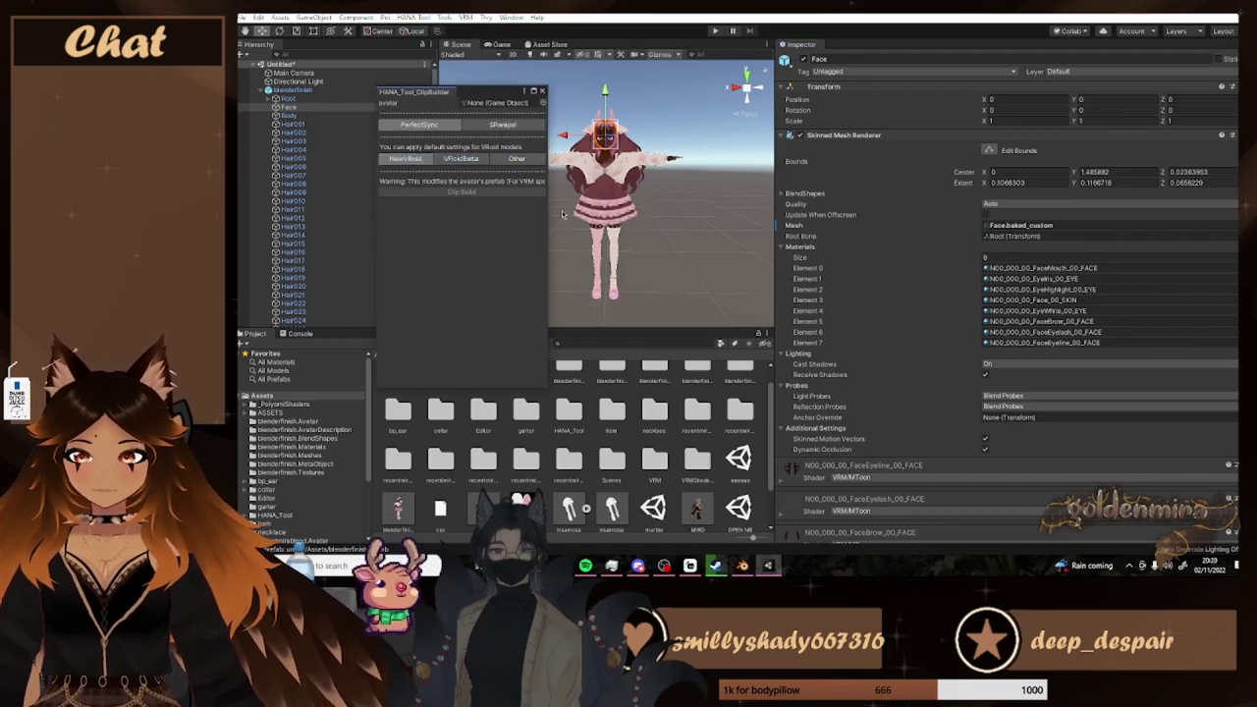
{"action": "left_click_drag", "start_coordinate": [292, 90], "coordinate": [499, 103]}
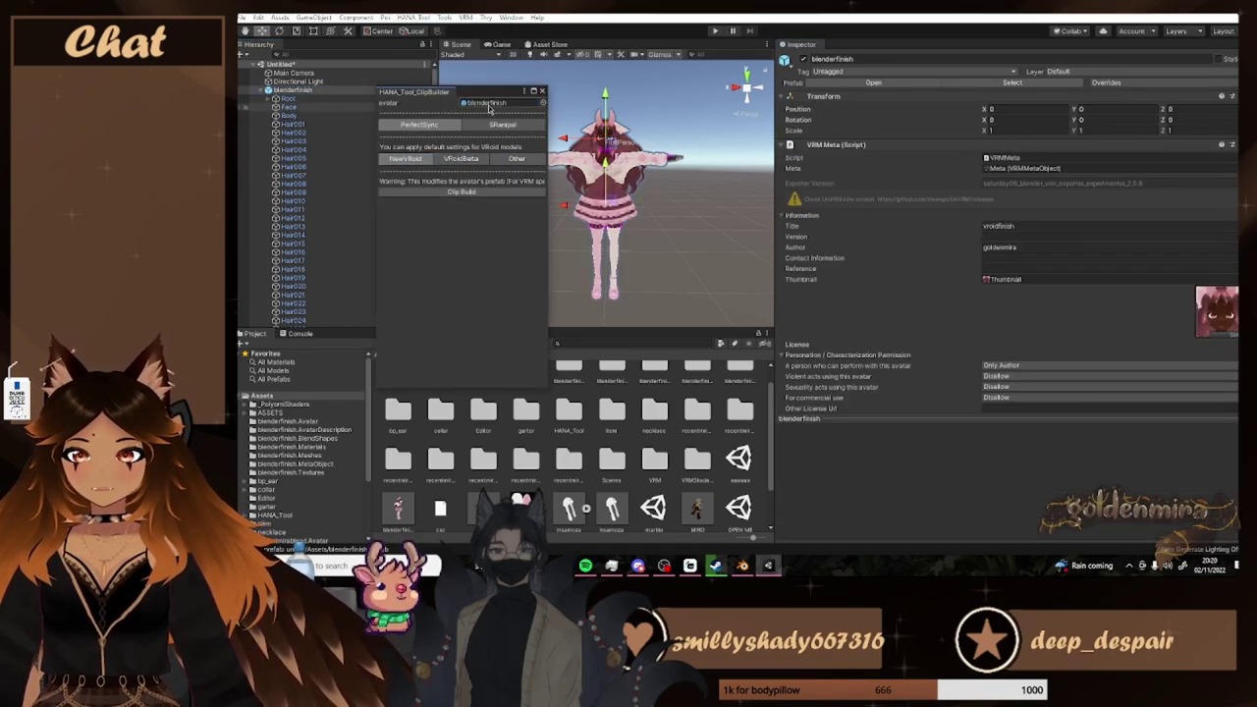
{"action": "left_click", "coordinate": [468, 193]}
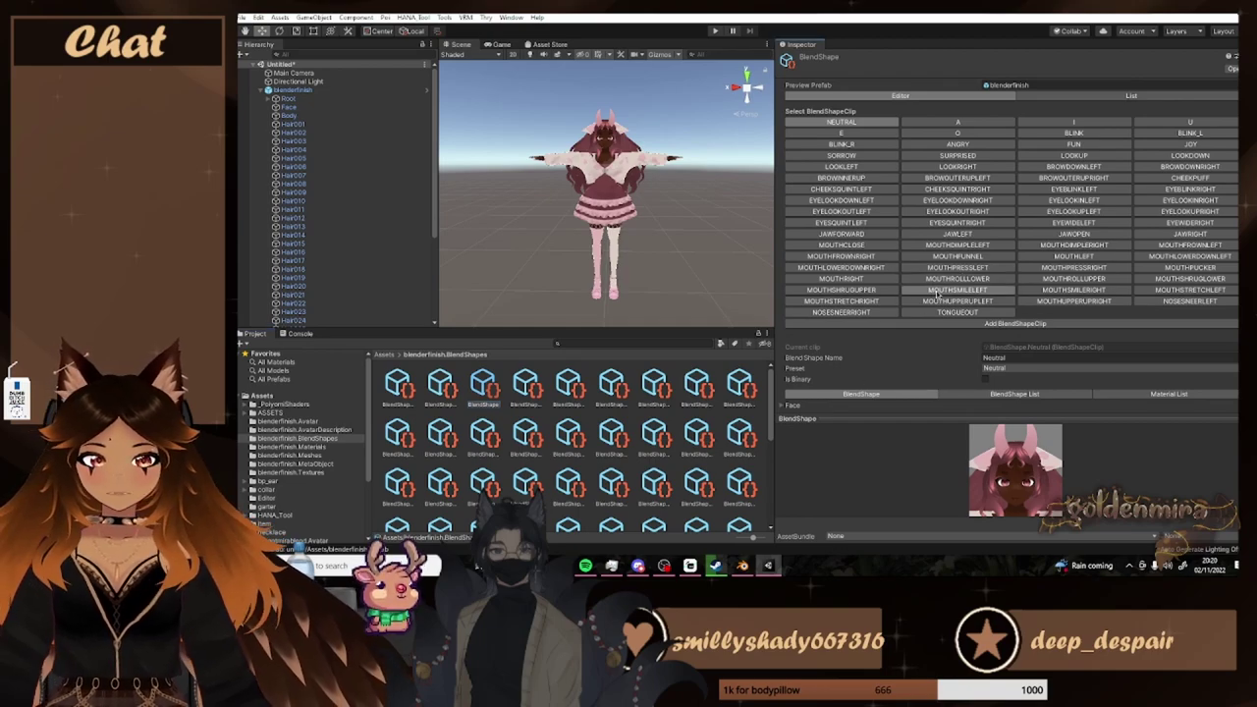
Preview the EyeSquintRight and JawOpen blend shape clips on the character's face
{"action": "left_click", "coordinate": [957, 221]}
{"action": "left_click", "coordinate": [1056, 233]}
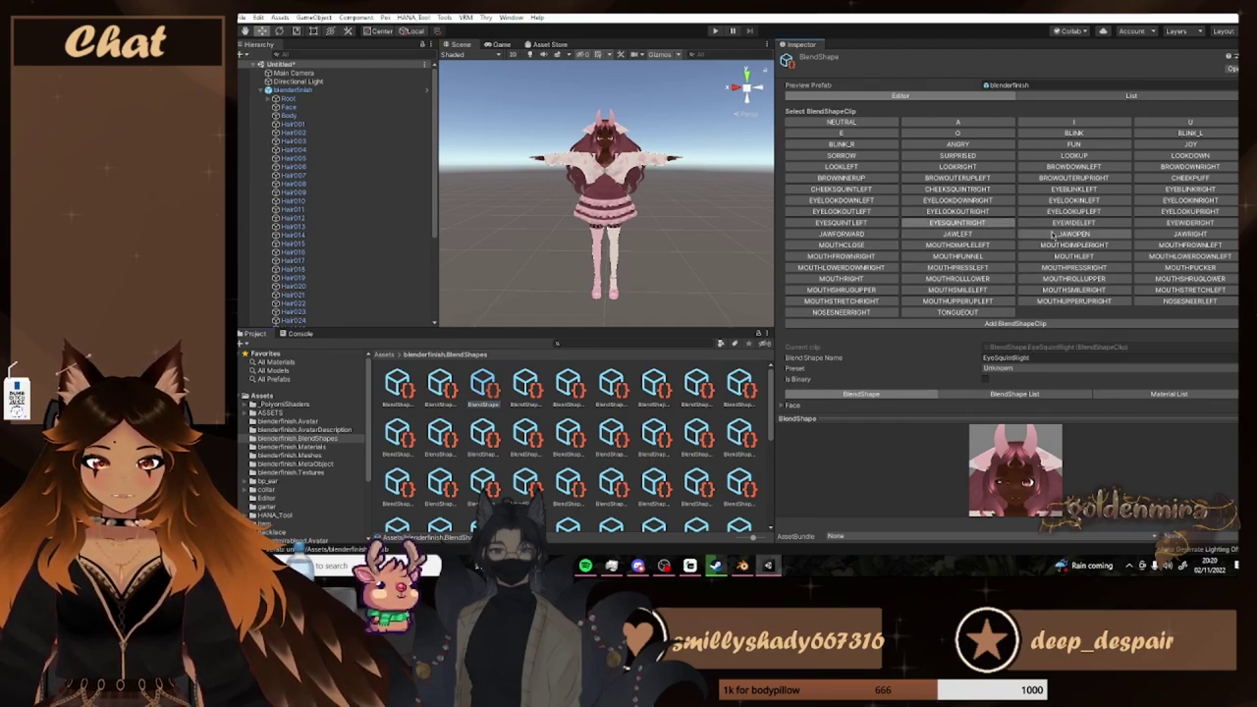
Select the BrowDownLeft blend shape clip and detach its preview into a floating window
{"action": "left_click", "coordinate": [1071, 177]}
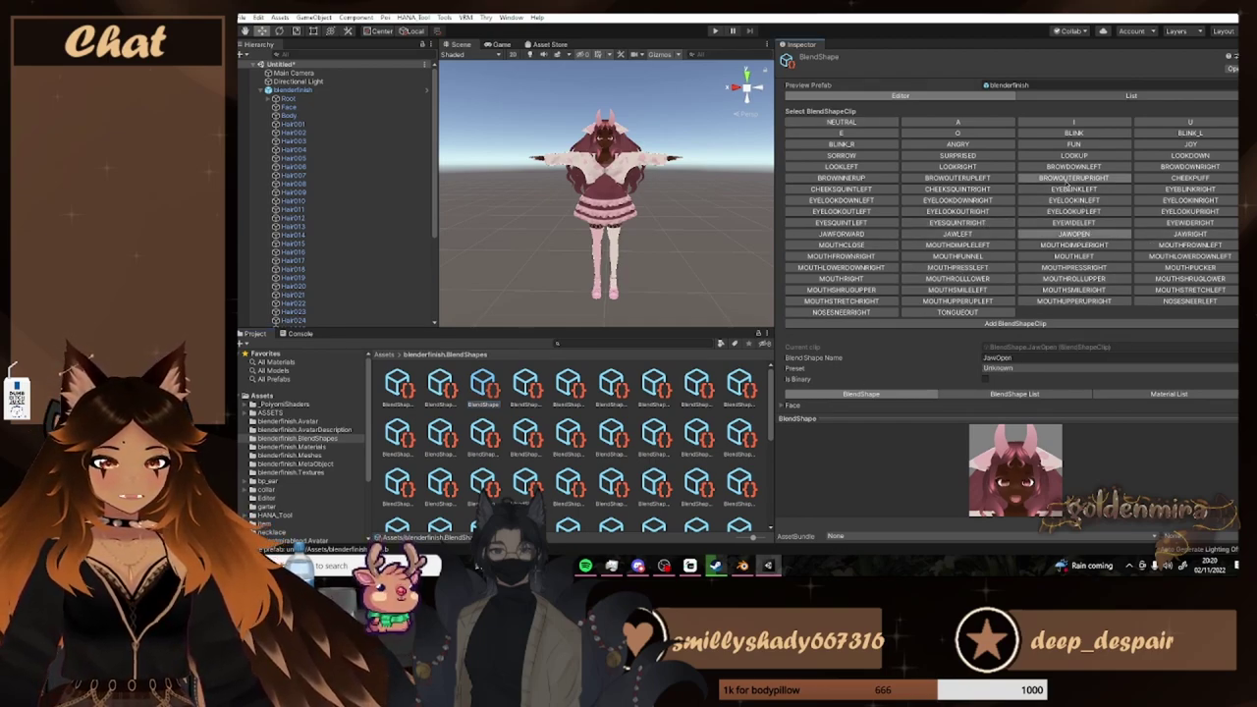
{"action": "left_click", "coordinate": [1105, 167]}
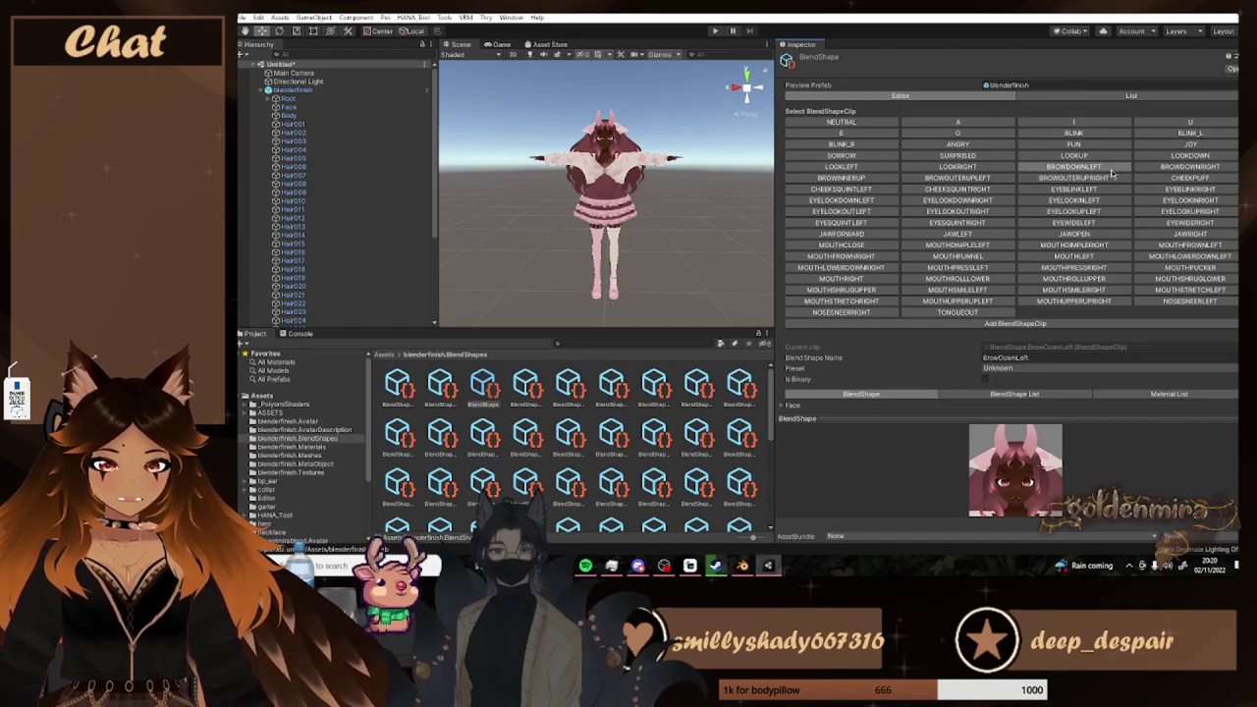
{"action": "right_click", "coordinate": [1208, 420]}
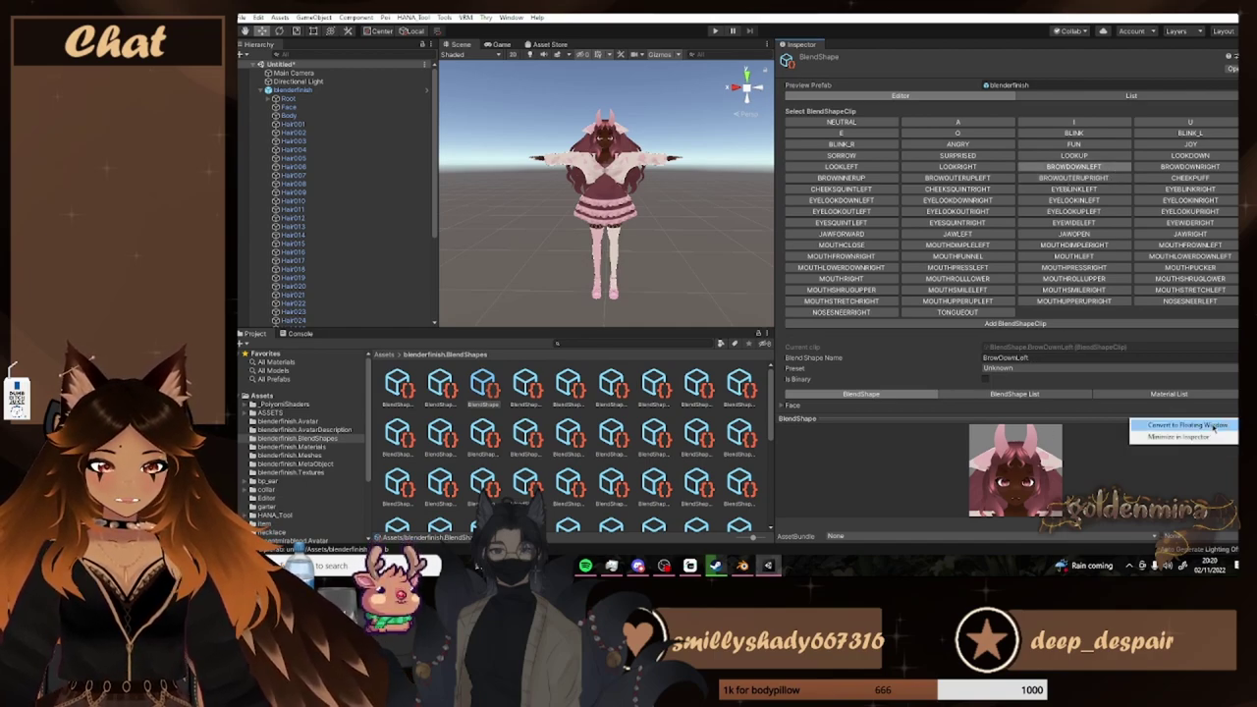
{"action": "left_click", "coordinate": [1186, 425]}
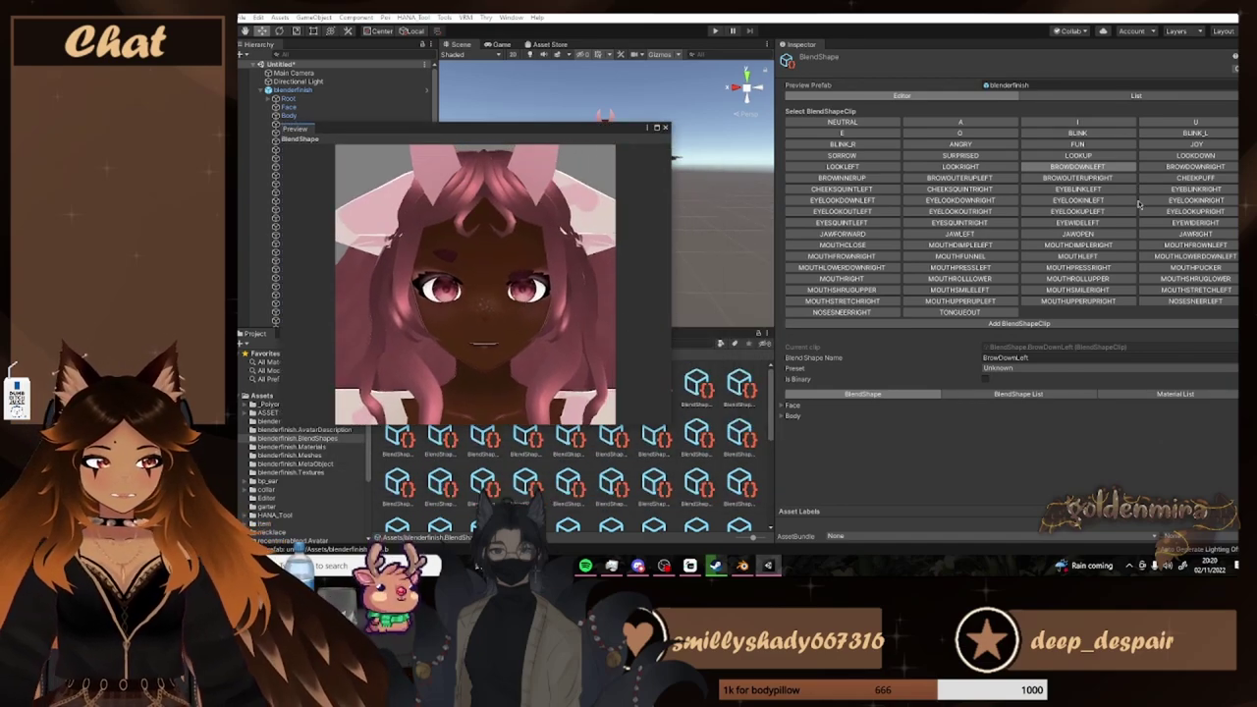
Set the Face mesh's browDownLeft weight to 75 in the BrowDownLeft clip
{"action": "left_click", "coordinate": [786, 416]}
{"action": "scroll", "coordinate": [1080, 295], "scroll_direction": "down", "scroll_amount": 10}
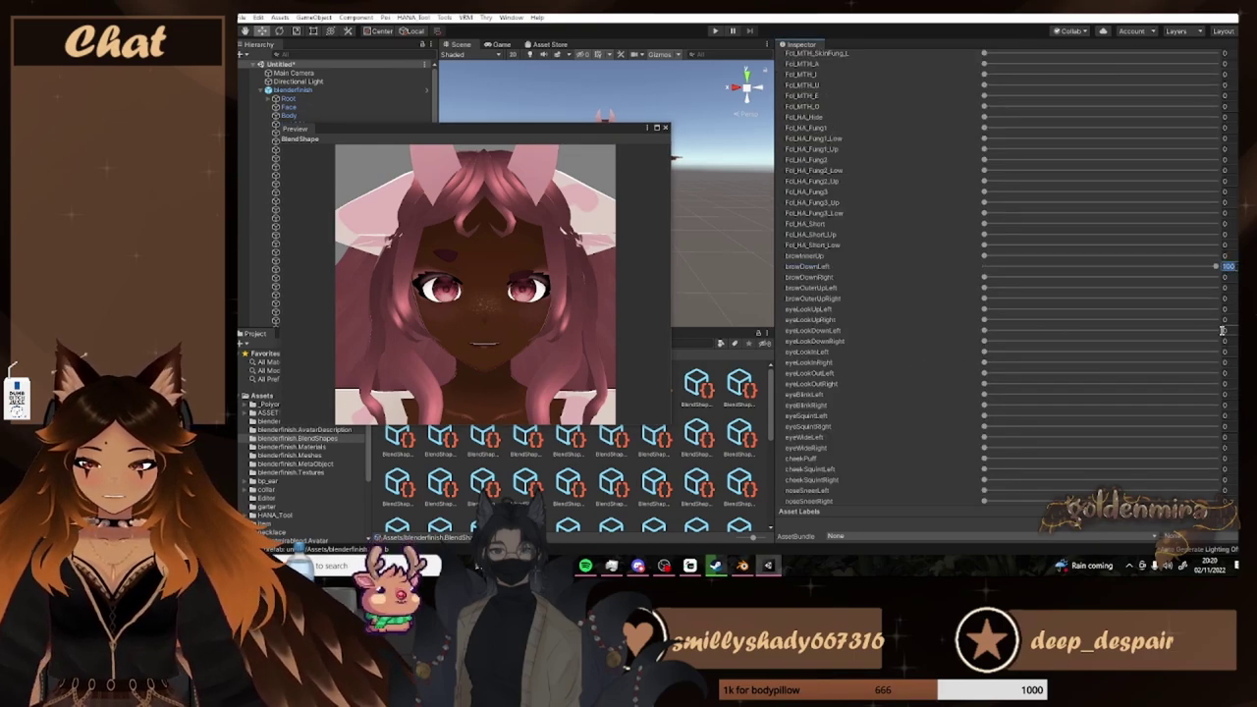
{"action": "left_click_drag", "start_coordinate": [1218, 266], "coordinate": [1158, 266]}
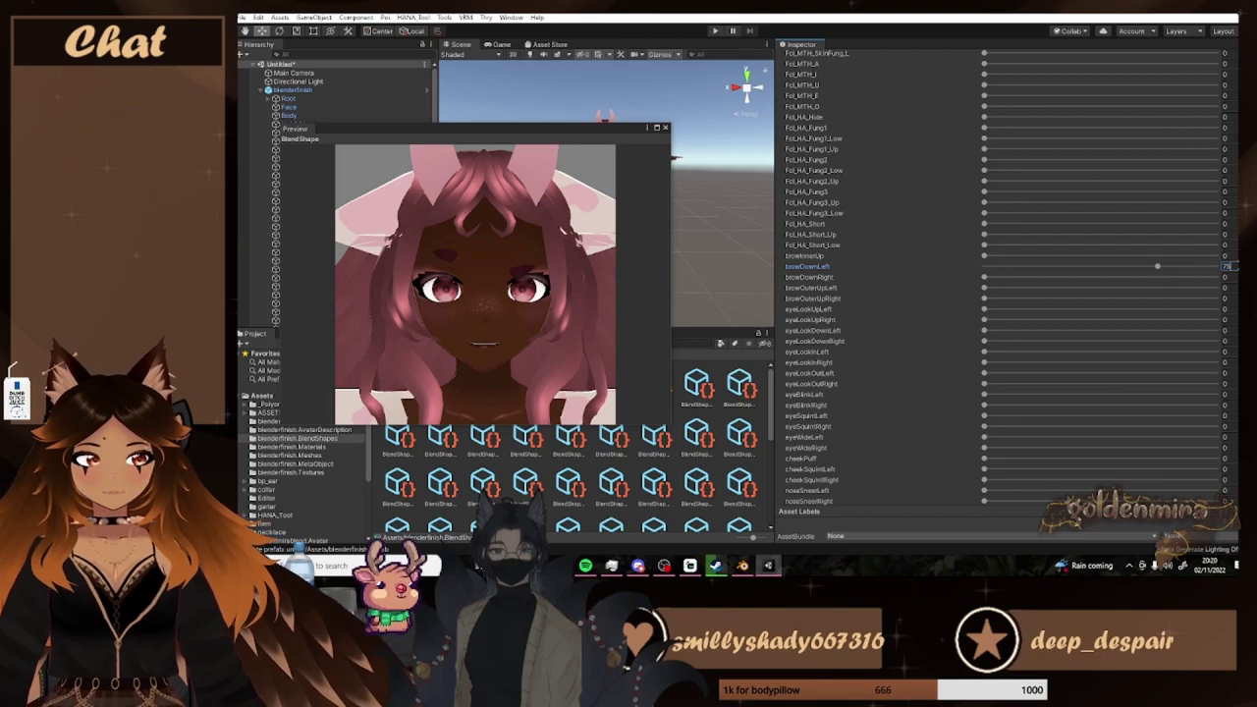
{"action": "scroll", "coordinate": [1153, 281], "scroll_direction": "up", "scroll_amount": 10}
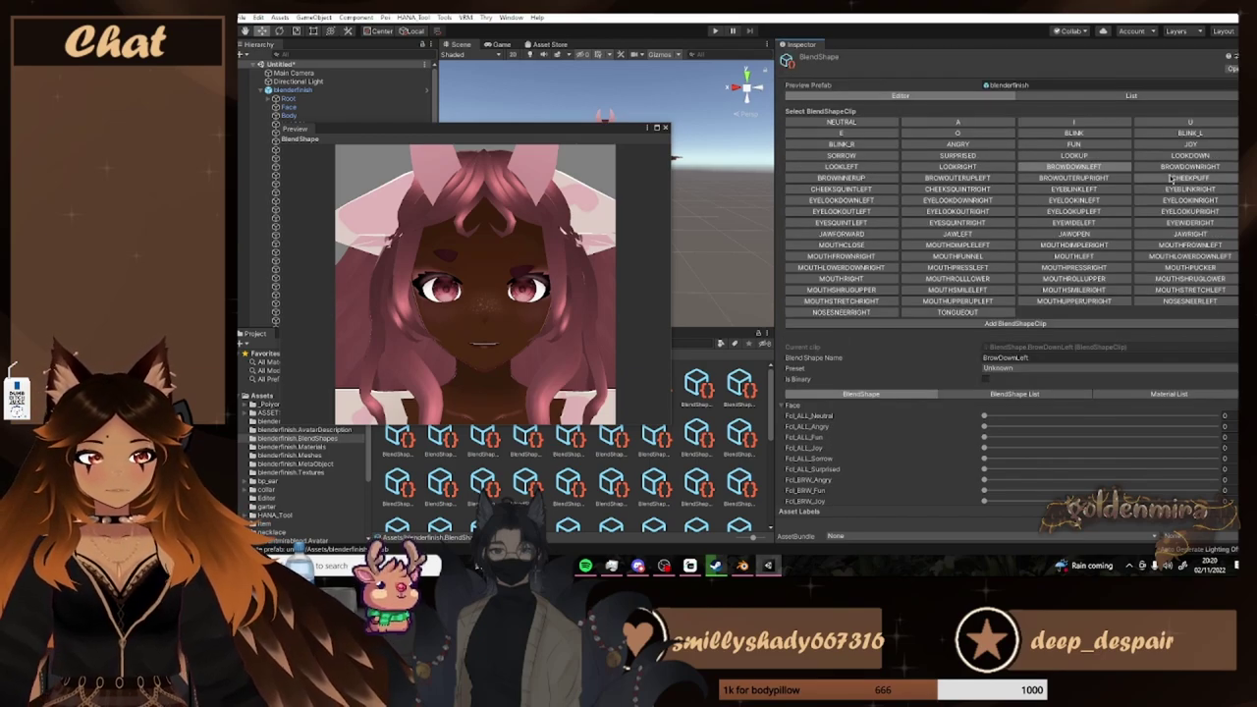
Adjust the Face mesh's browDownRight weight in the BrowDownRight clip and close the floating preview
{"action": "left_click", "coordinate": [1172, 168]}
{"action": "left_click", "coordinate": [786, 415]}
{"action": "scroll", "coordinate": [1163, 381], "scroll_direction": "down", "scroll_amount": 10}
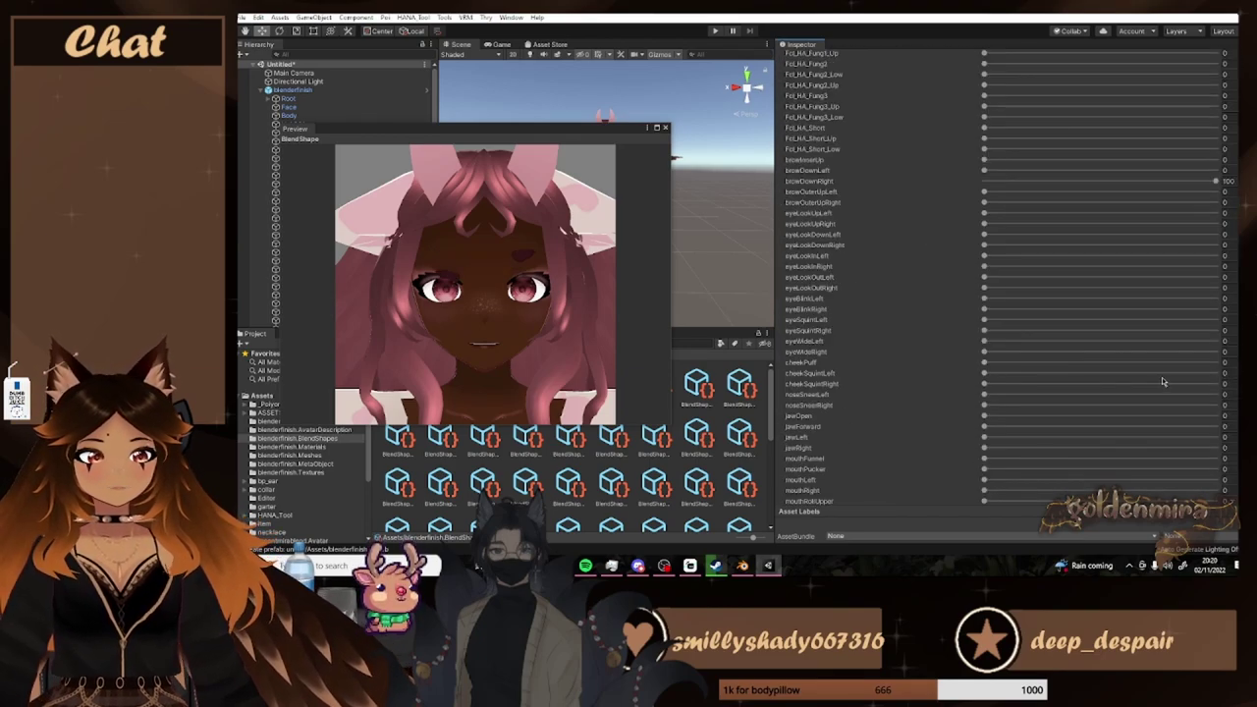
{"action": "left_click", "coordinate": [1216, 181]}
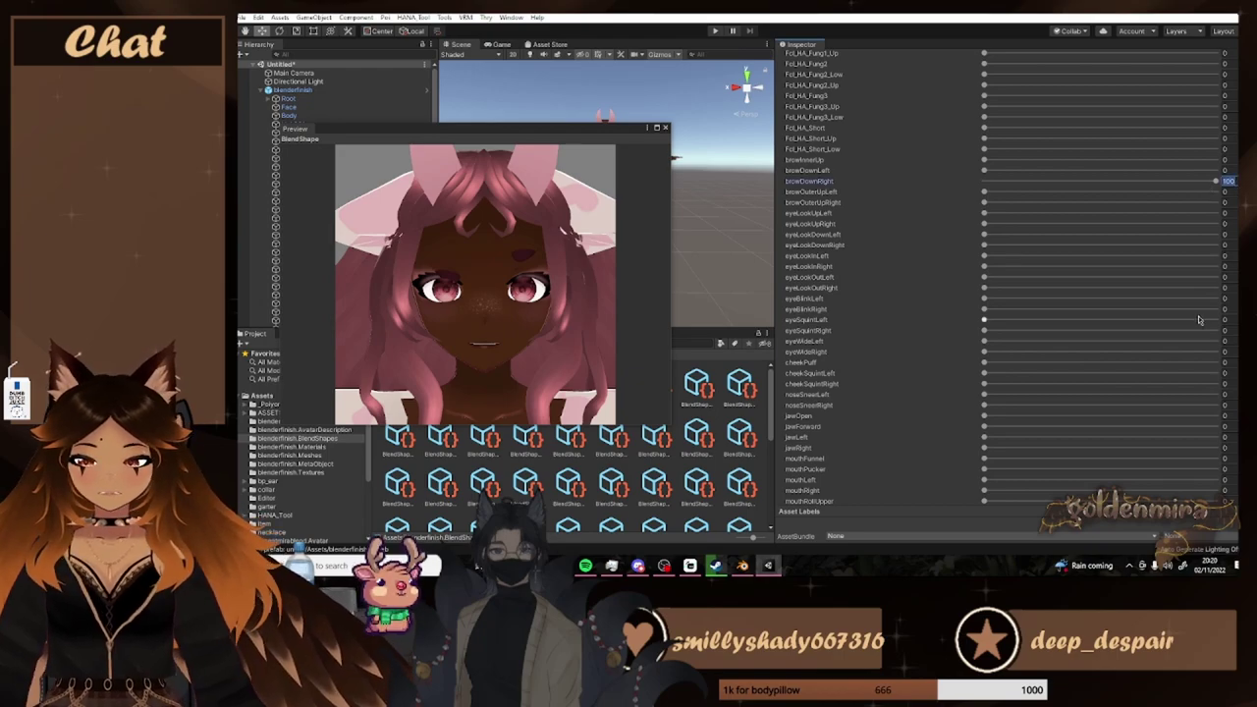
{"action": "scroll", "coordinate": [1080, 344], "scroll_direction": "up", "scroll_amount": 10}
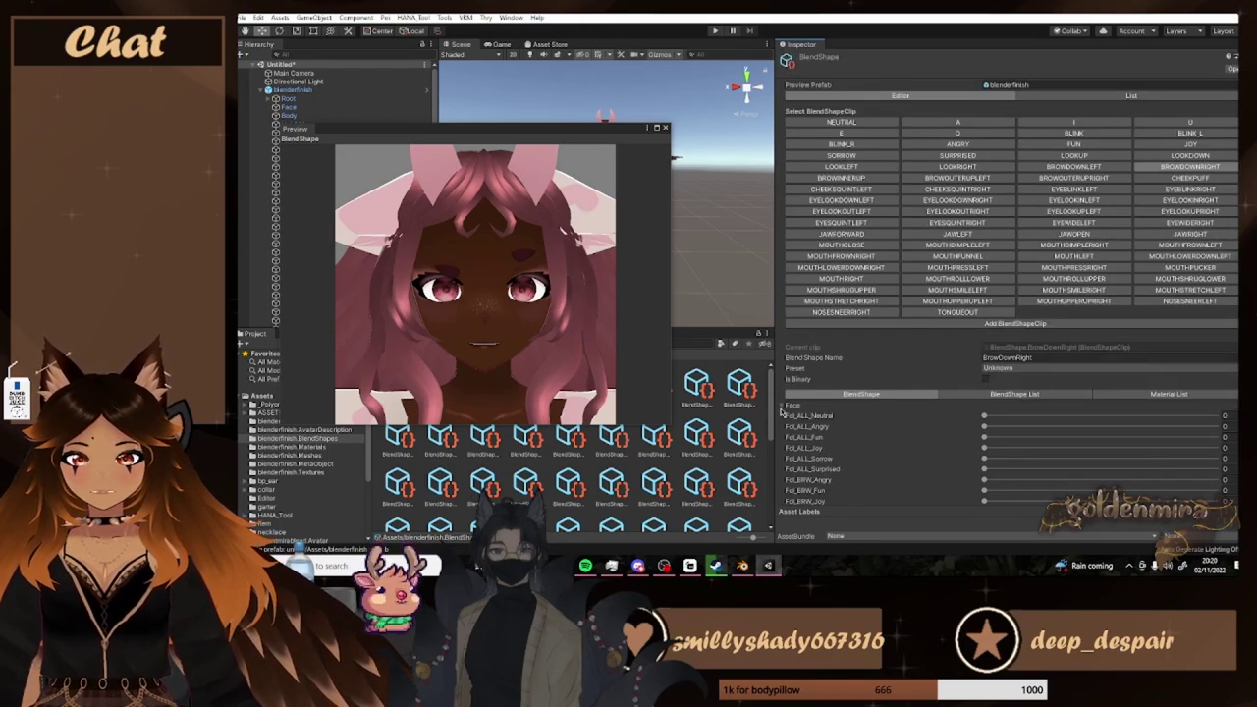
{"action": "left_click", "coordinate": [782, 406]}
{"action": "left_click", "coordinate": [665, 129]}
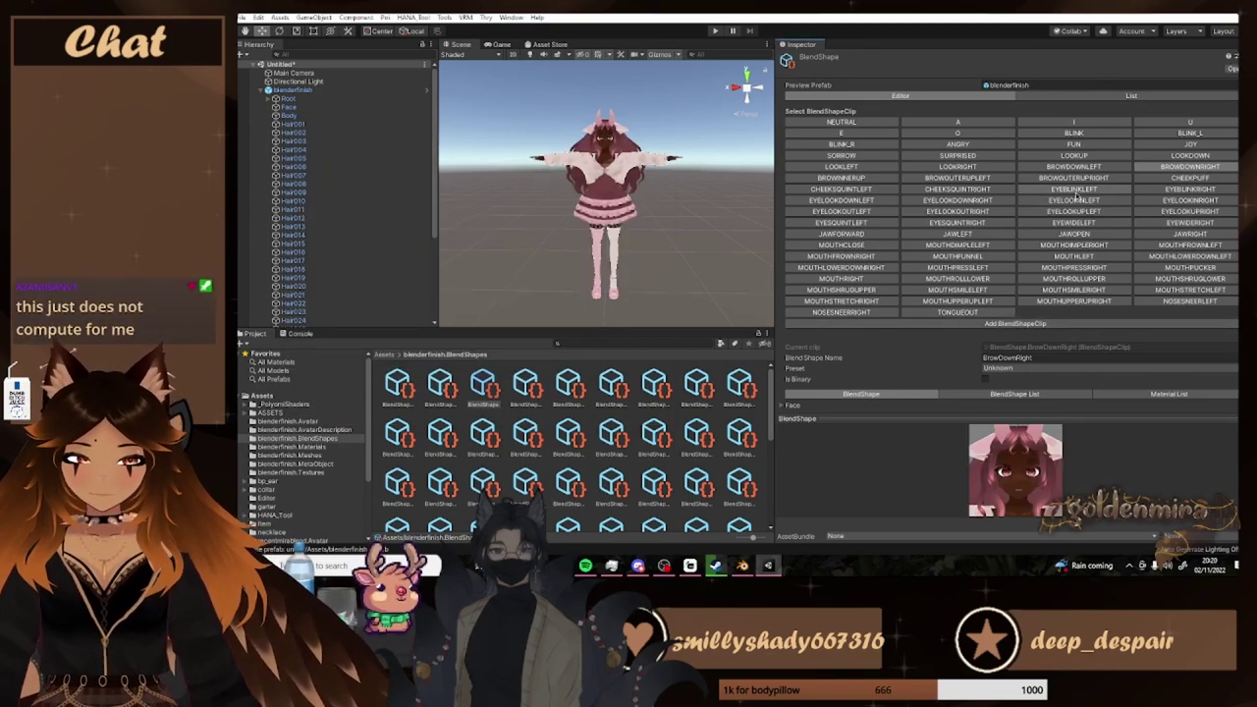
Set the Body mesh's Armature.001 weight to 100 in the EyeBlinkLeft clip
{"action": "left_click", "coordinate": [1074, 190]}
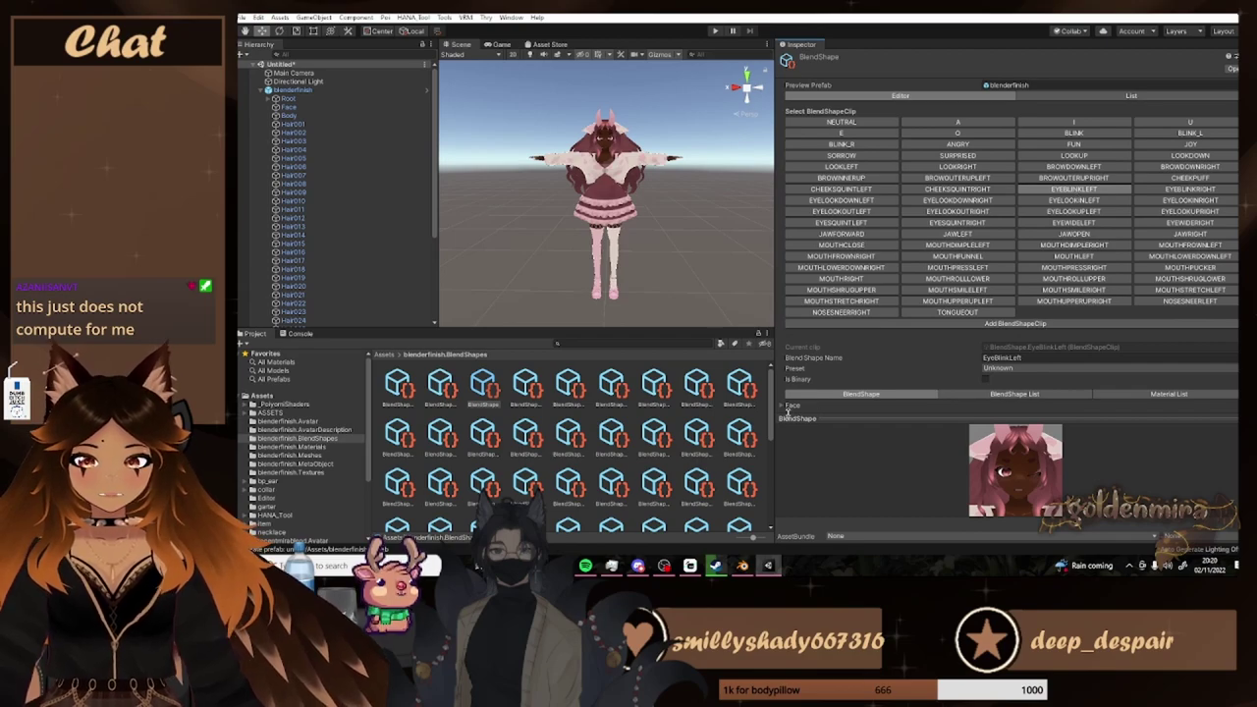
{"action": "scroll", "coordinate": [856, 363], "scroll_direction": "down", "scroll_amount": 15}
{"action": "scroll", "coordinate": [855, 363], "scroll_direction": "up", "scroll_amount": 15}
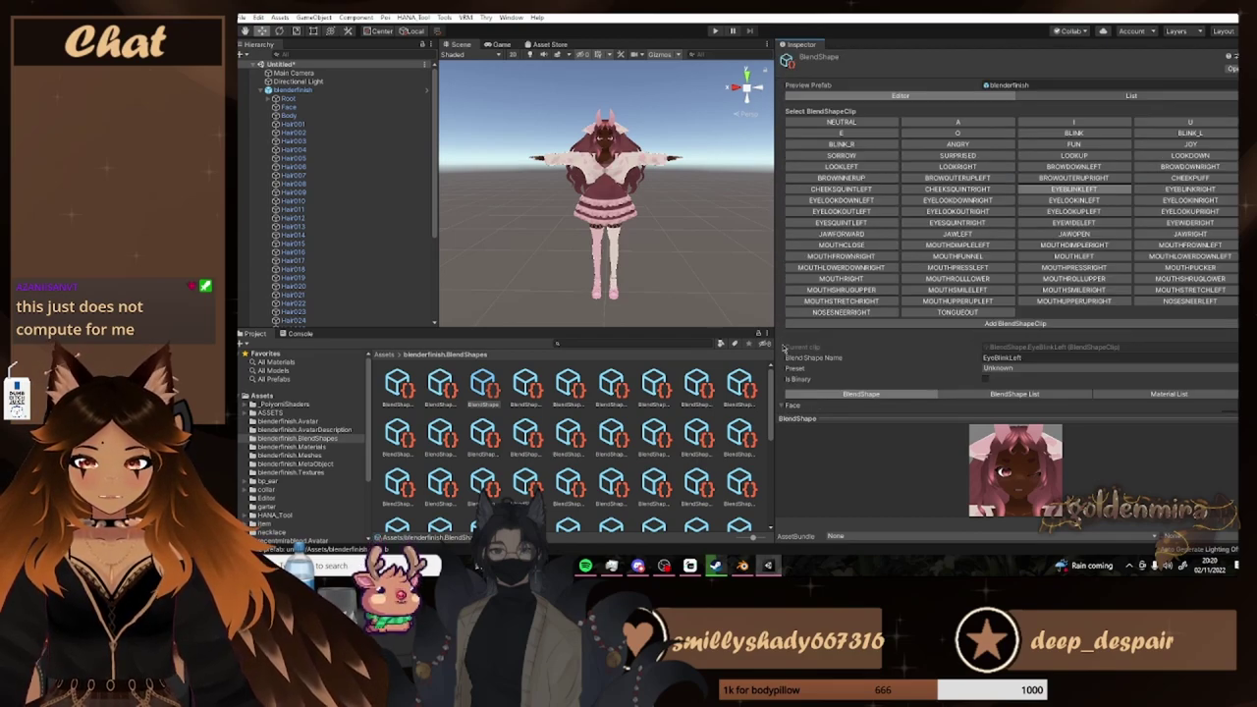
{"action": "scroll", "coordinate": [794, 379], "scroll_direction": "down", "scroll_amount": 6}
{"action": "left_click", "coordinate": [782, 214]}
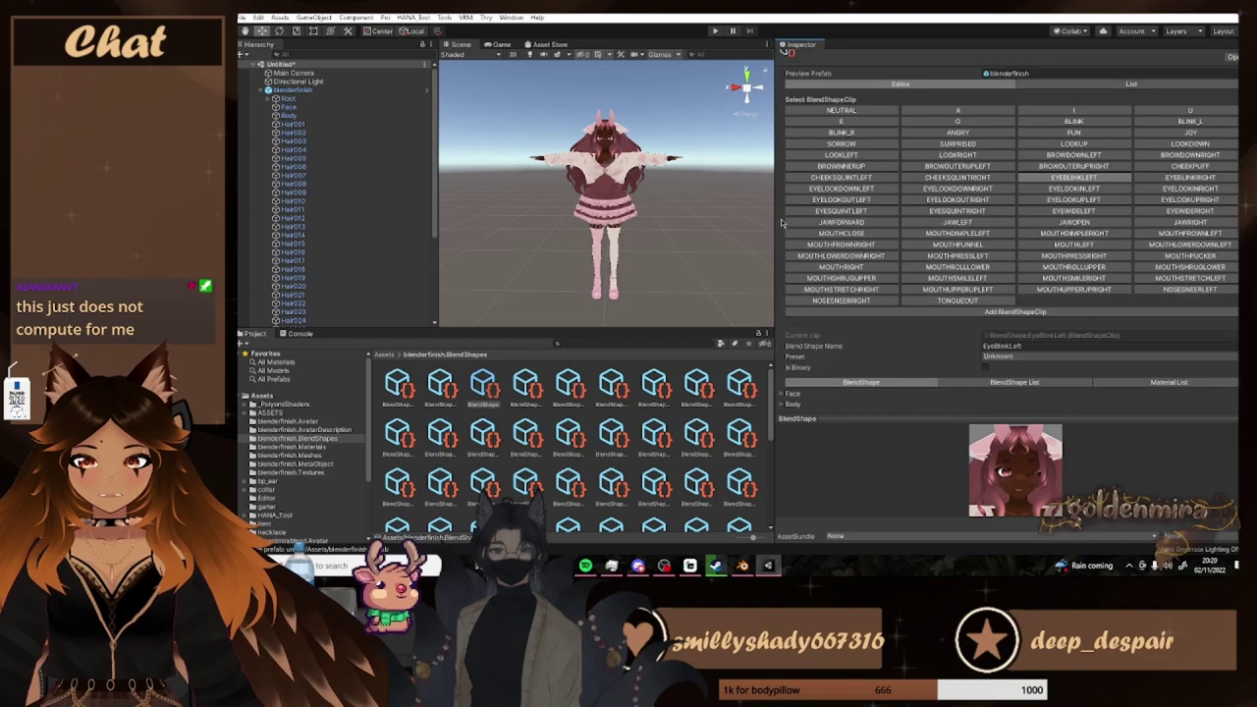
{"action": "left_click", "coordinate": [793, 405]}
{"action": "left_click_drag", "start_coordinate": [984, 404], "coordinate": [1227, 403]}
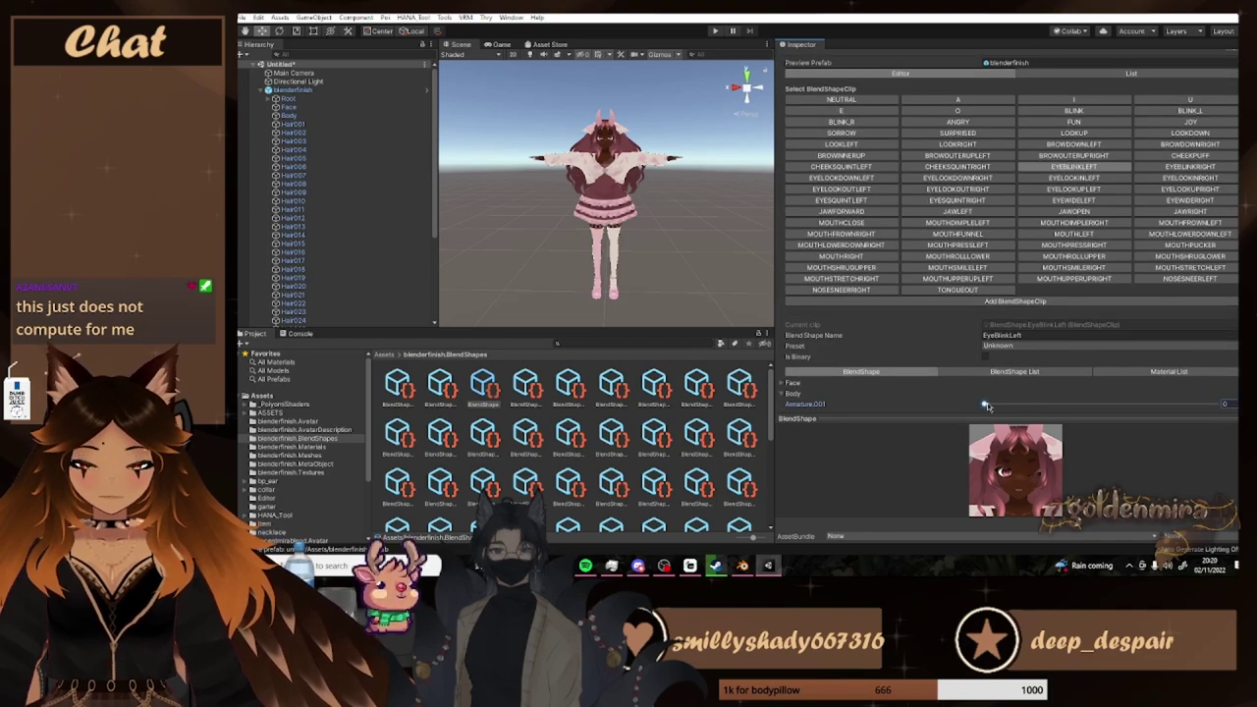
Detach the EyeBlinkLeft preview into a floating window showing the avatar's head and shoulders
{"action": "left_click", "coordinate": [1246, 419]}
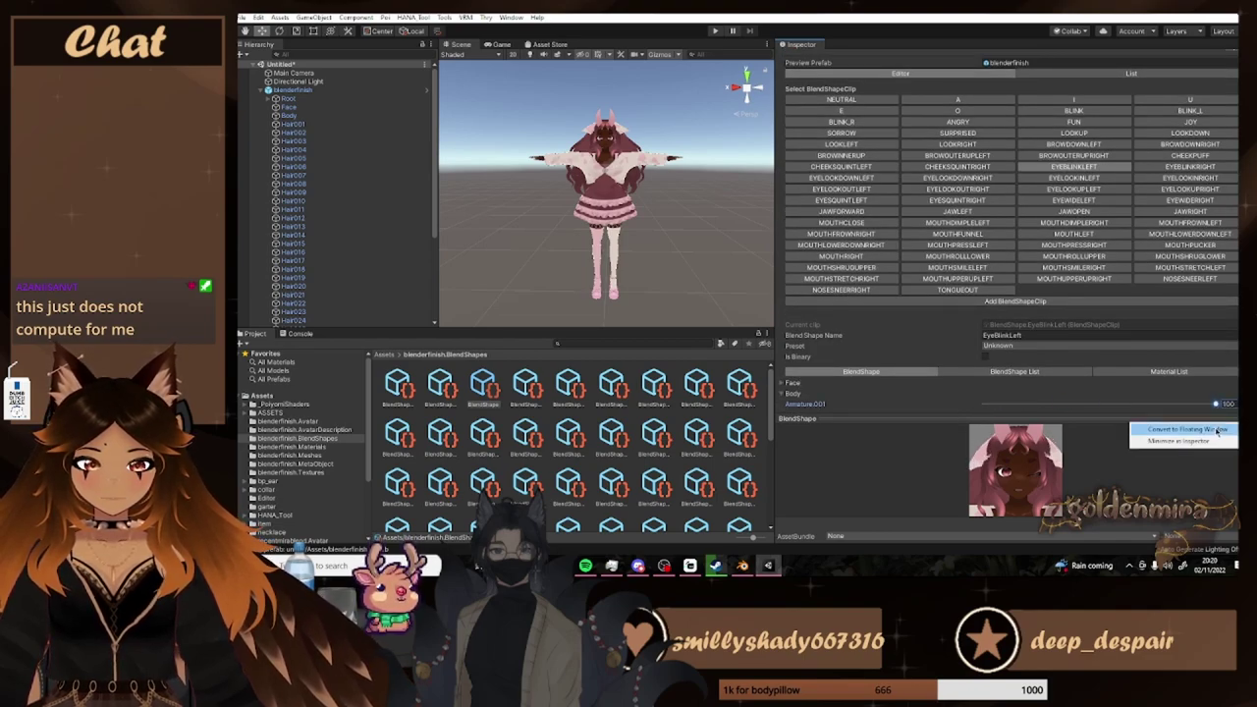
{"action": "left_click", "coordinate": [1228, 429]}
{"action": "scroll", "coordinate": [596, 255], "scroll_direction": "down", "scroll_amount": 6}
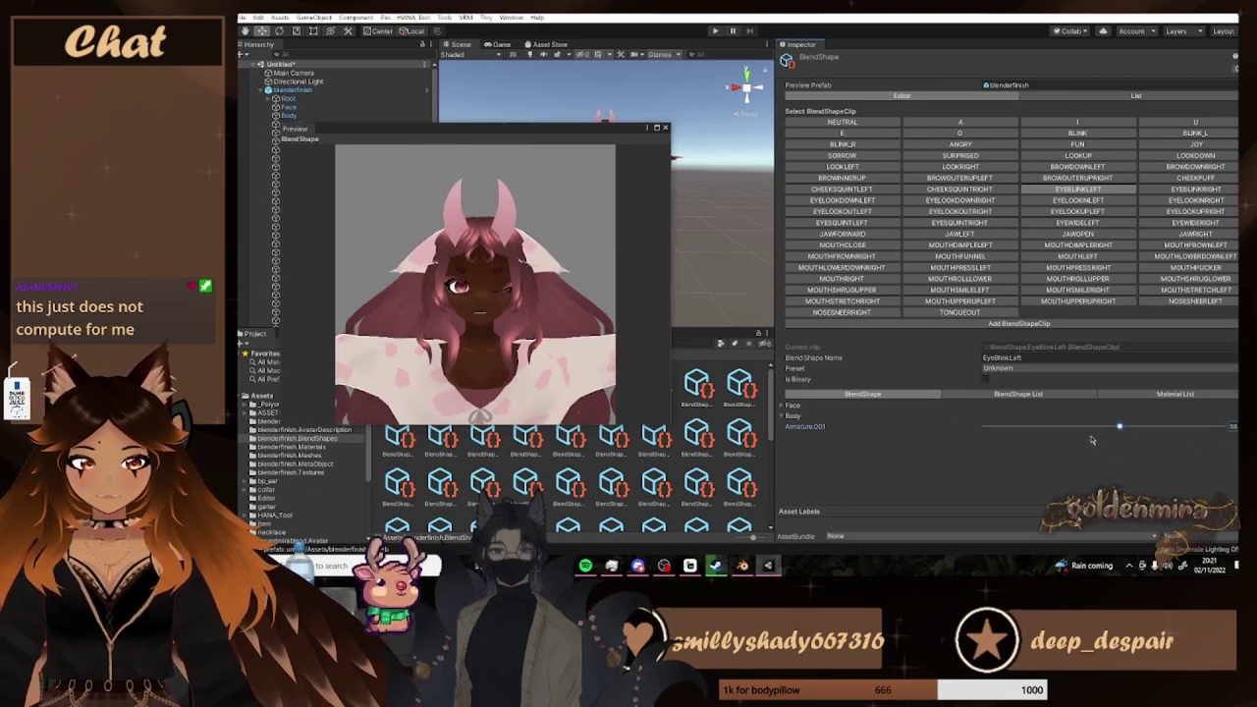
Raise the Body mesh's Armature.001 weight in the EyeBlinkRight clip and check the EyeWideLeft clip
{"action": "left_click", "coordinate": [1200, 188]}
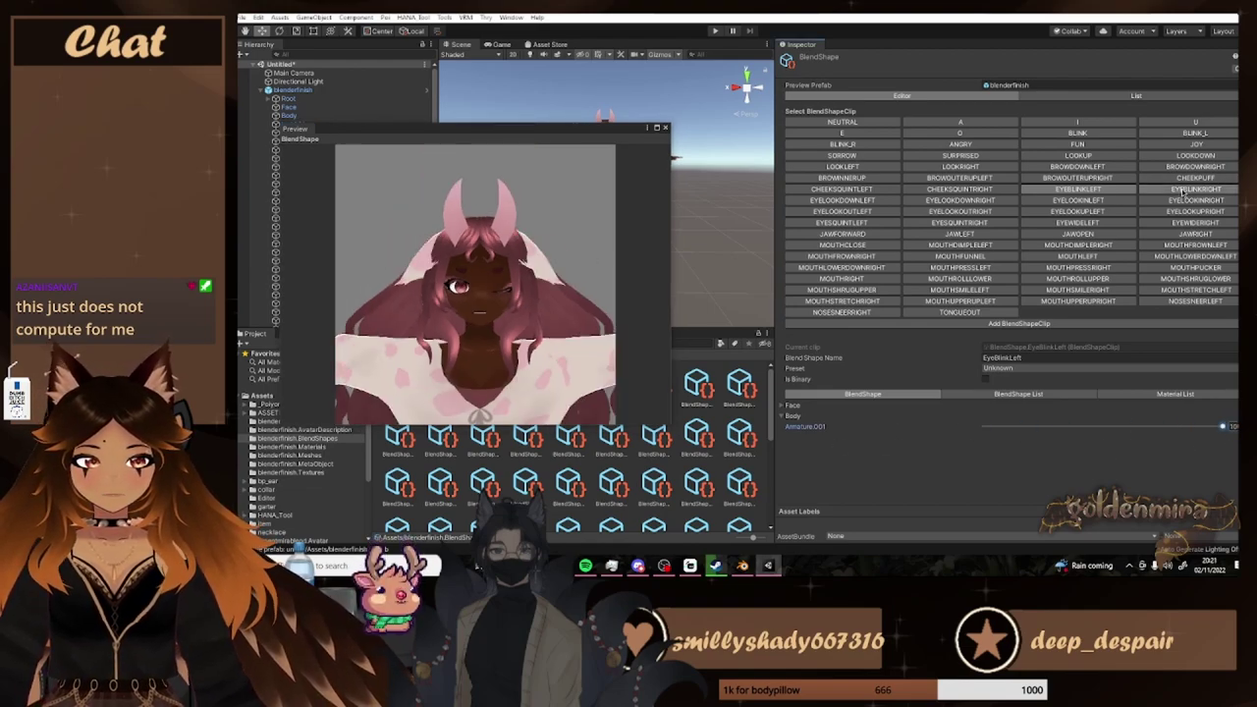
{"action": "left_click", "coordinate": [784, 416]}
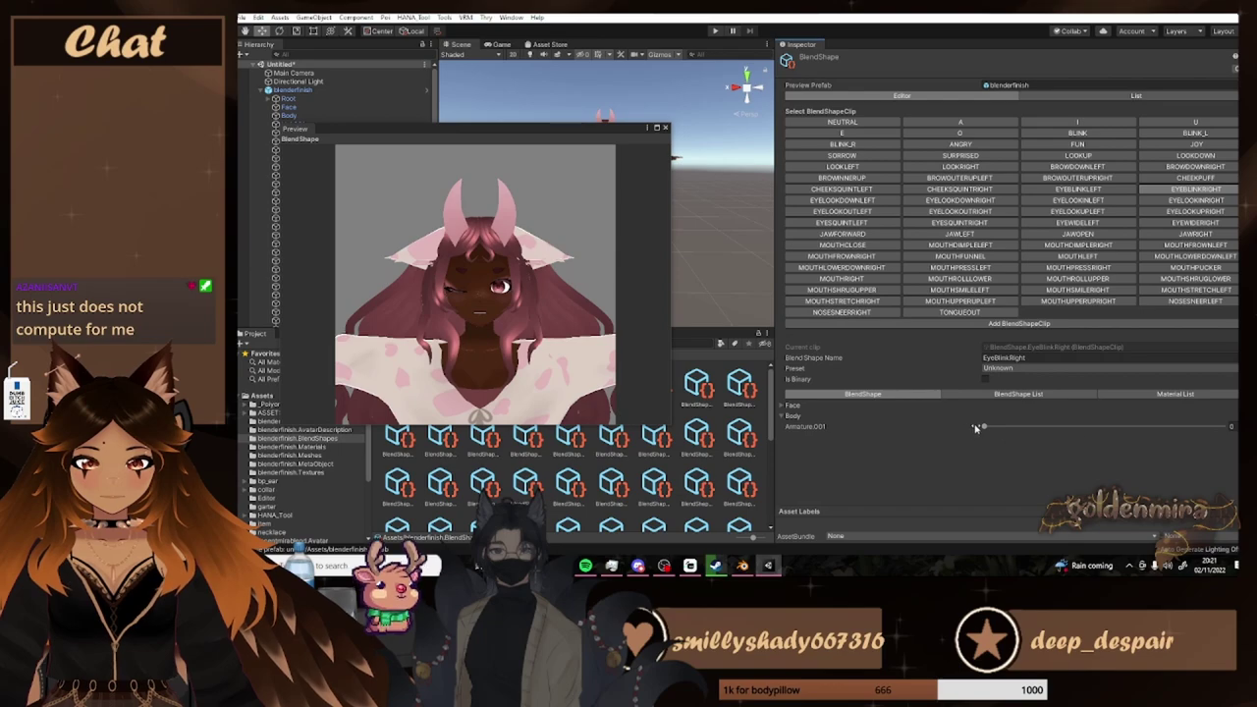
{"action": "left_click", "coordinate": [1080, 224]}
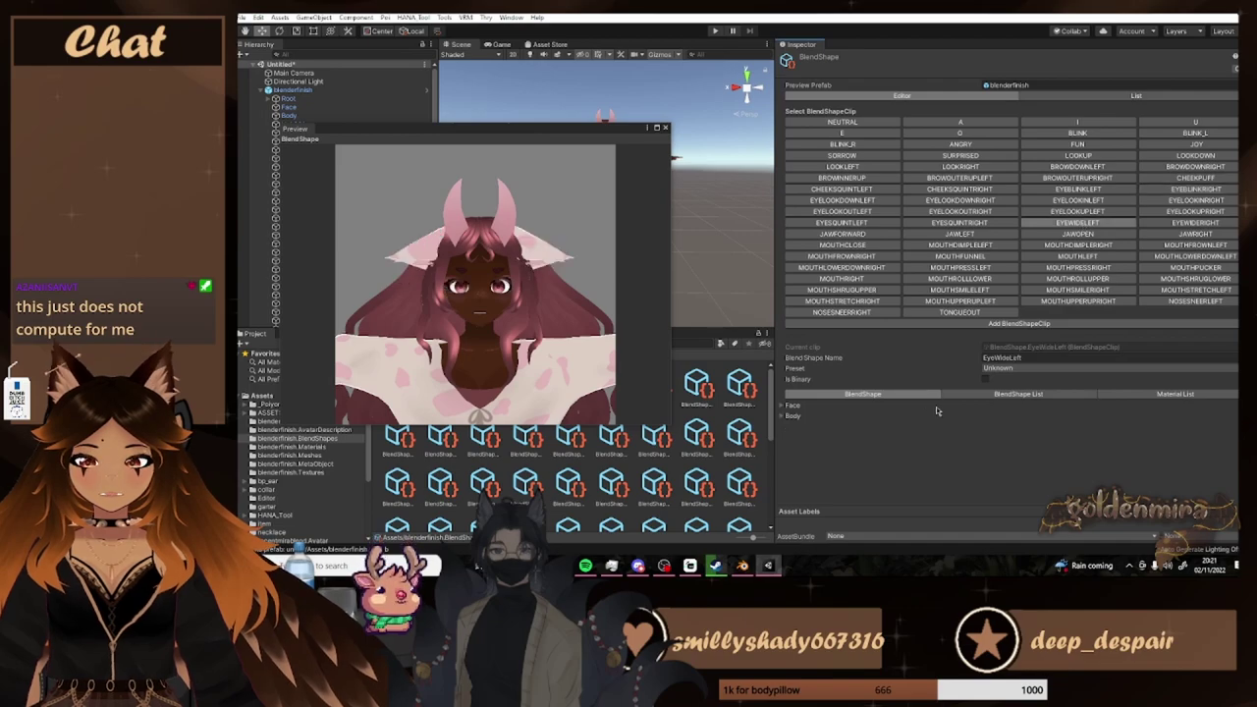
Raise the Body mesh's Armature.001 weight to its maximum in the EyeSquintLeft and EyeSquintRight clips
{"action": "left_click", "coordinate": [870, 225]}
{"action": "left_click", "coordinate": [783, 417]}
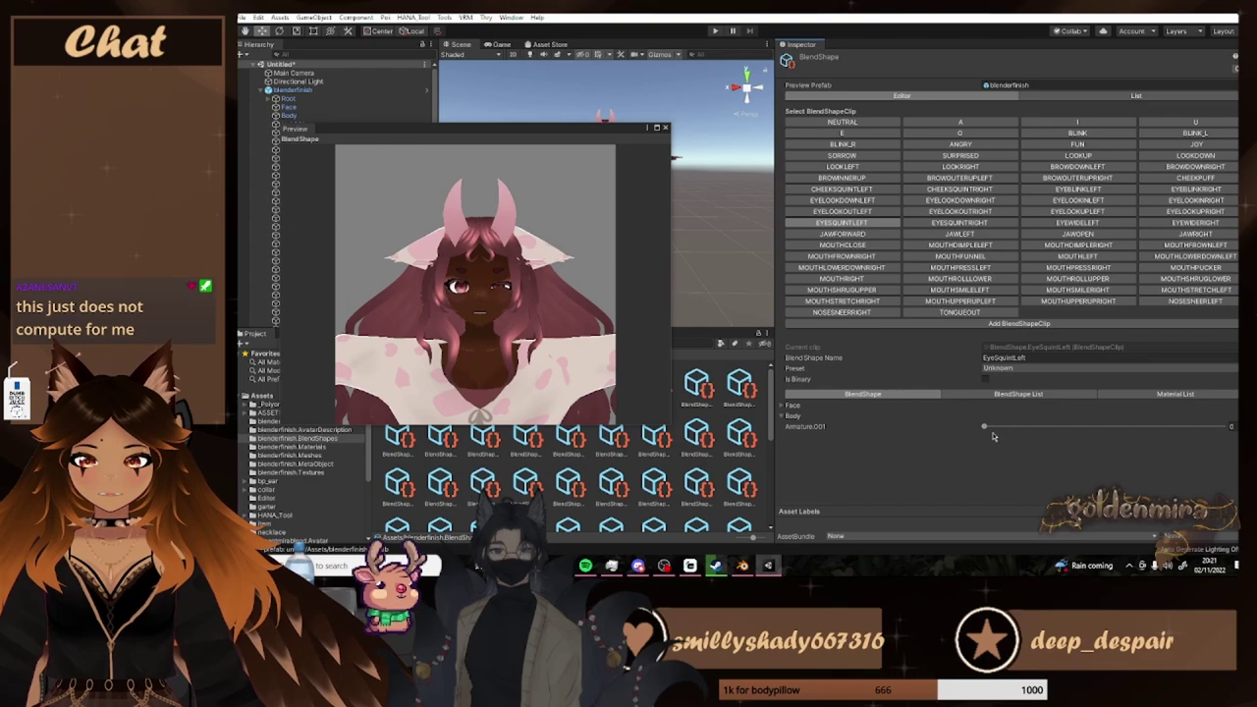
{"action": "left_click", "coordinate": [959, 222]}
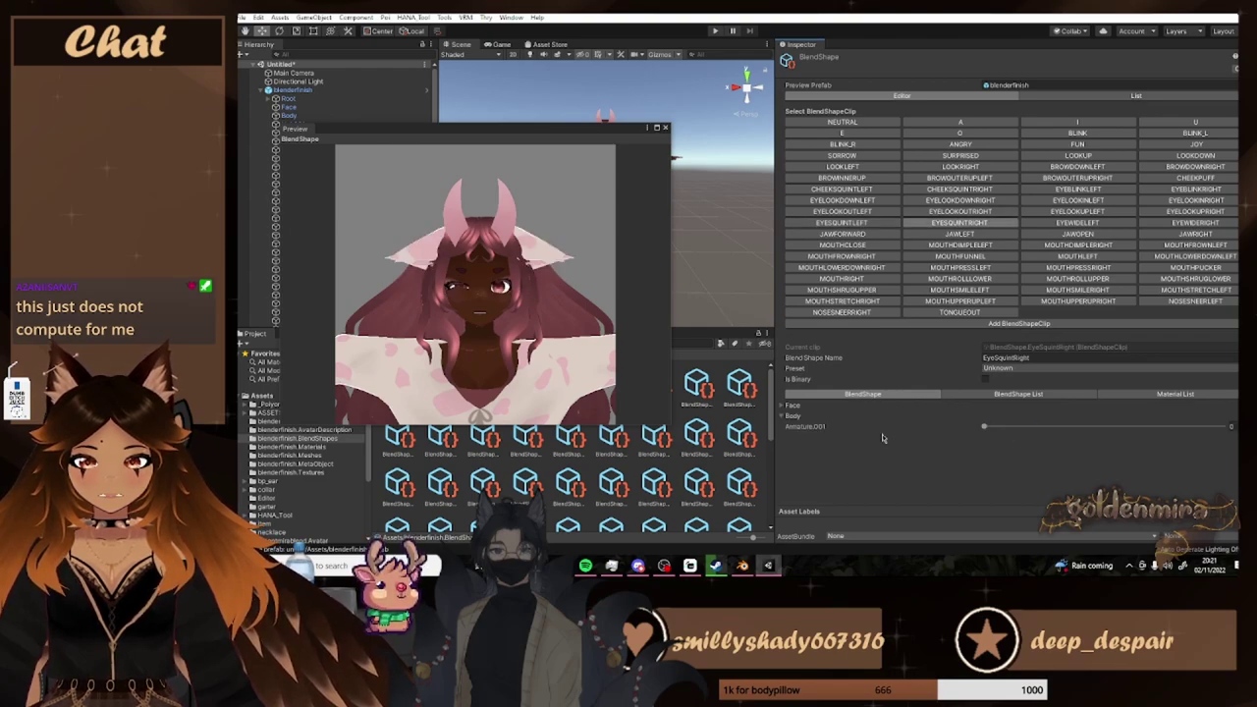
{"action": "left_click_drag", "start_coordinate": [984, 426], "coordinate": [1222, 427]}
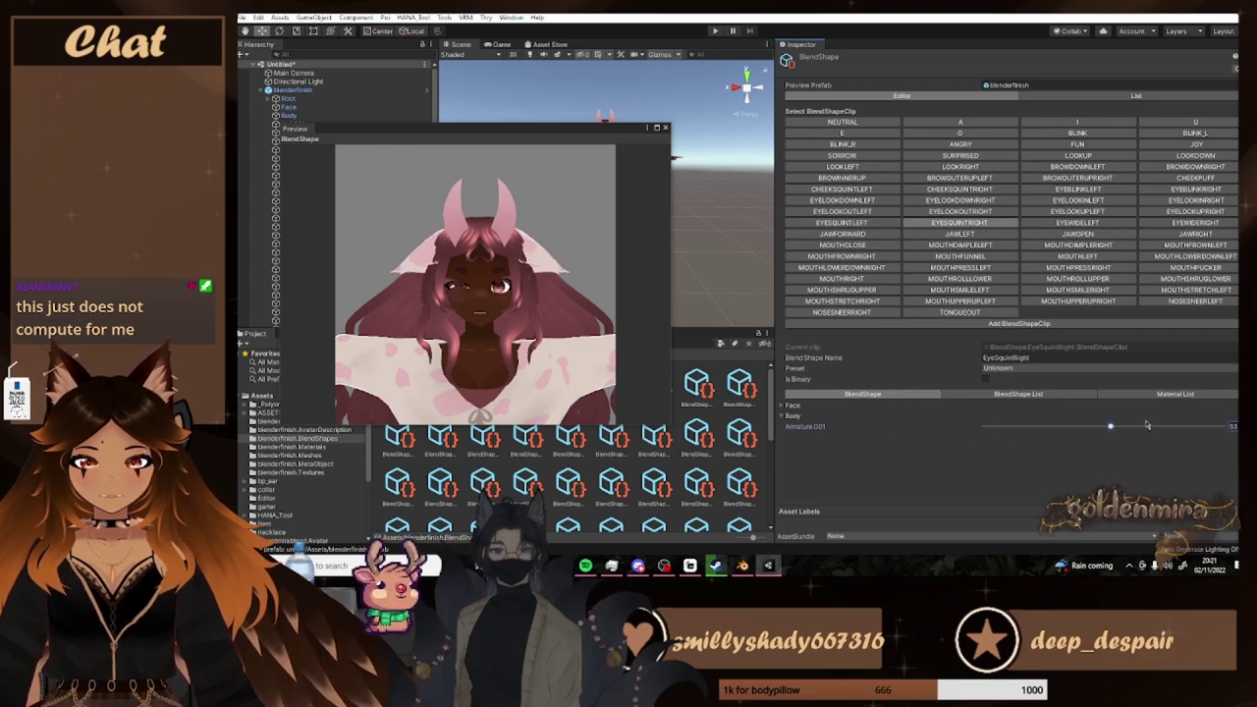
Raise the Face mesh's eyeBlinkLeft weight to a bit over half in the EyeSquintLeft clip
{"action": "left_click", "coordinate": [870, 226]}
{"action": "left_click", "coordinate": [782, 405]}
{"action": "scroll", "coordinate": [856, 417], "scroll_direction": "down", "scroll_amount": 5}
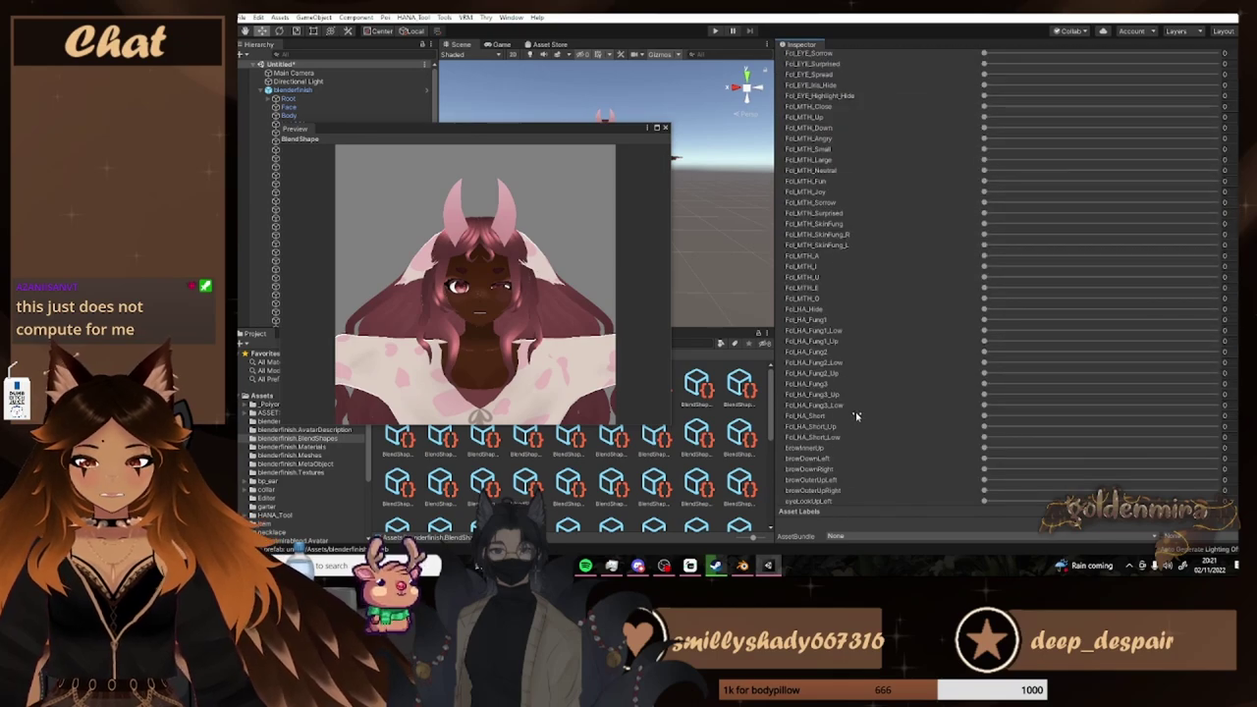
{"action": "scroll", "coordinate": [855, 416], "scroll_direction": "down", "scroll_amount": 5}
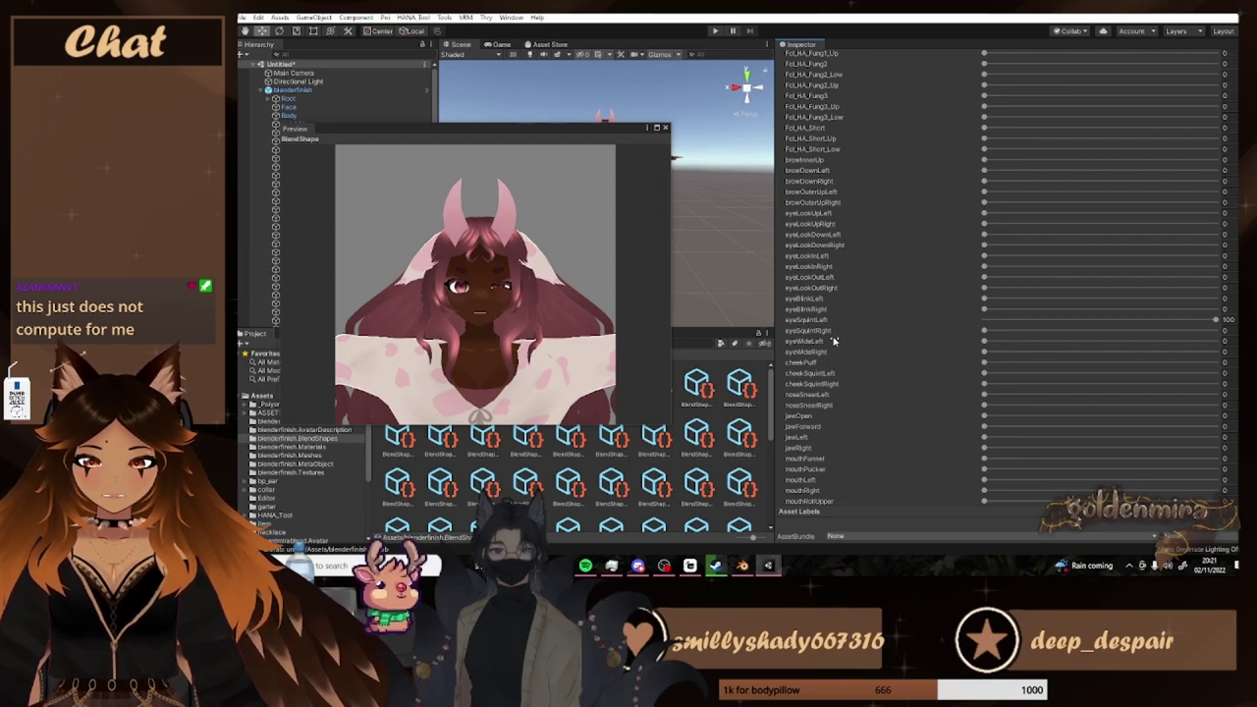
{"action": "scroll", "coordinate": [830, 314], "scroll_direction": "up", "scroll_amount": 5}
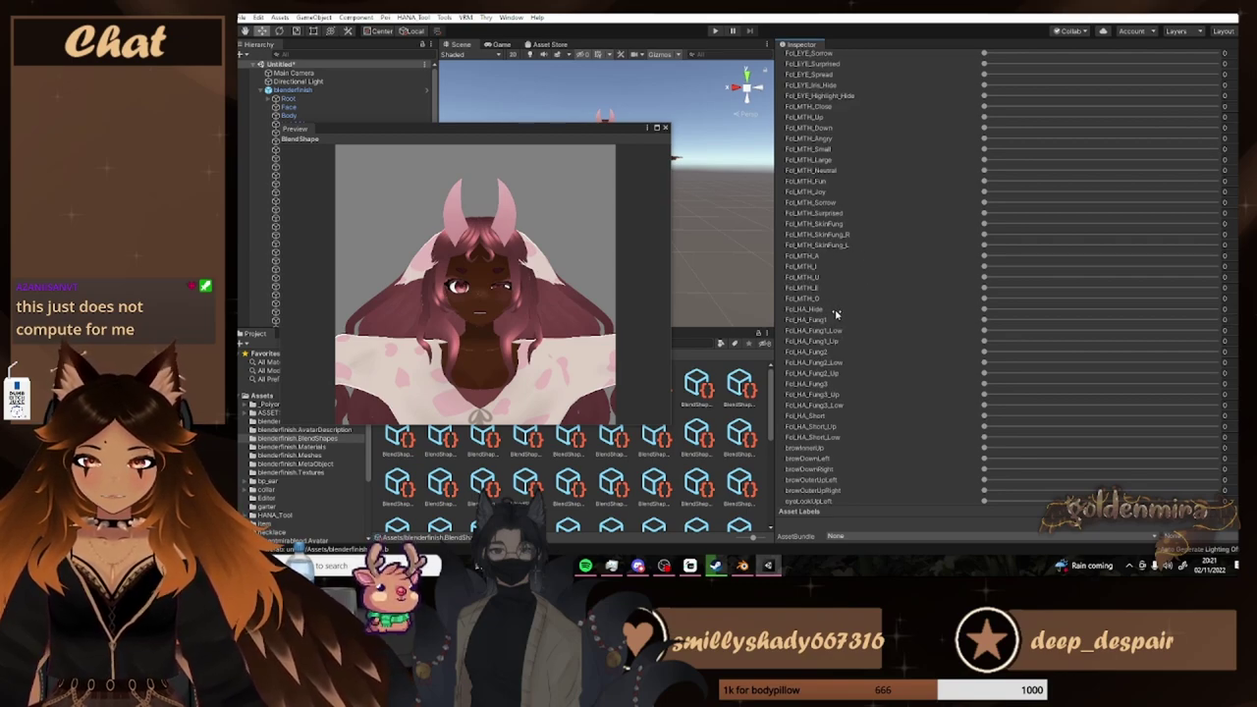
{"action": "scroll", "coordinate": [834, 312], "scroll_direction": "up", "scroll_amount": 5}
{"action": "scroll", "coordinate": [840, 285], "scroll_direction": "down", "scroll_amount": 10}
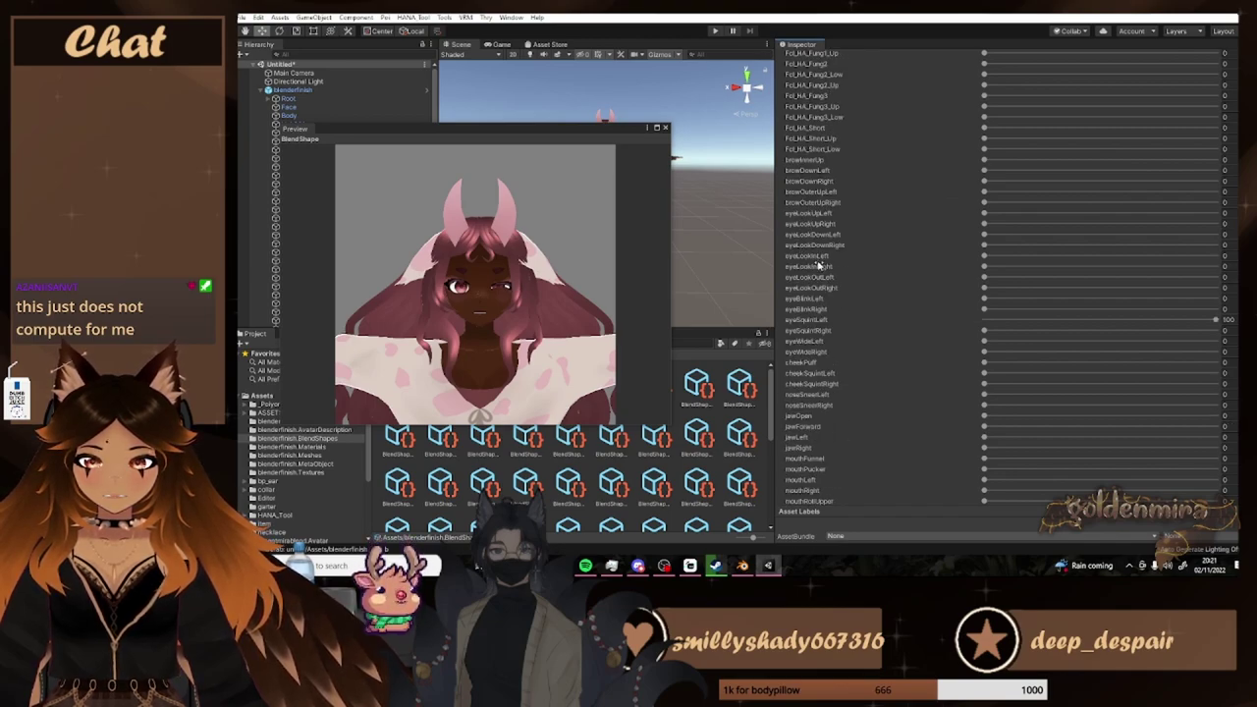
{"action": "left_click_drag", "start_coordinate": [985, 299], "coordinate": [1126, 299]}
{"action": "scroll", "coordinate": [1097, 305], "scroll_direction": "up", "scroll_amount": 20}
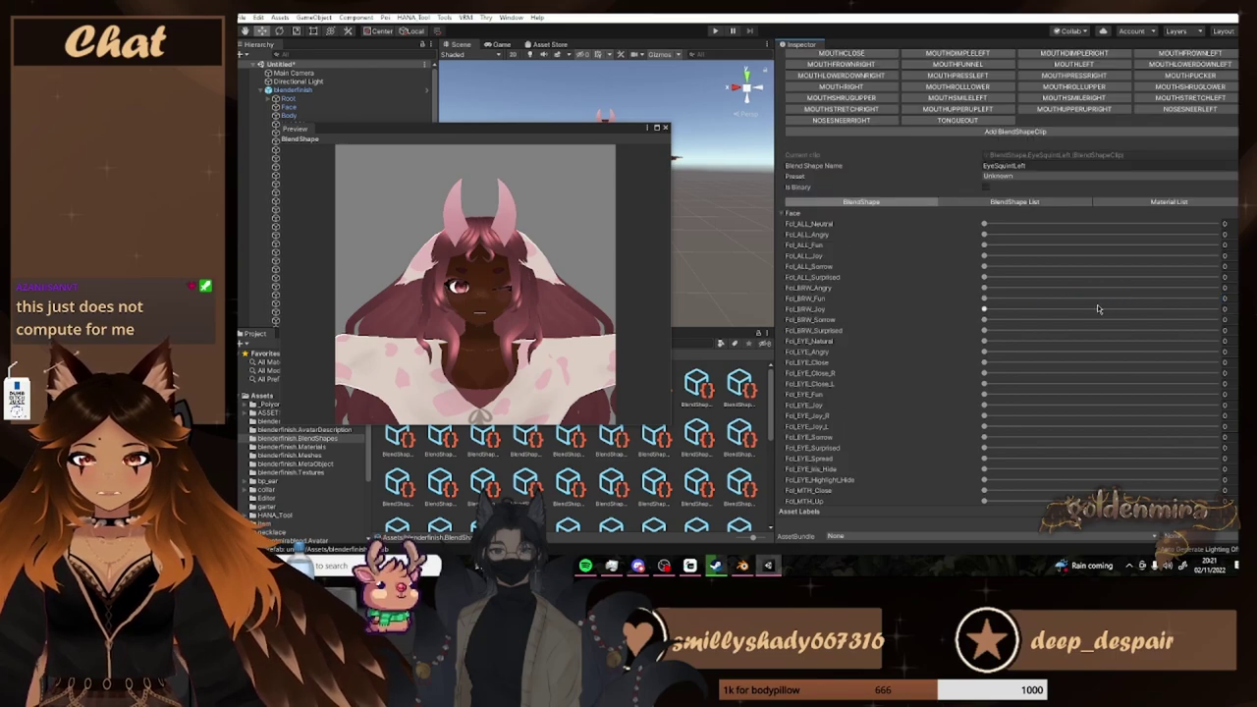
Raise the Face mesh's eyeBlinkRight weight to a bit over half in the EyeSquintRight clip
{"action": "left_click", "coordinate": [943, 224]}
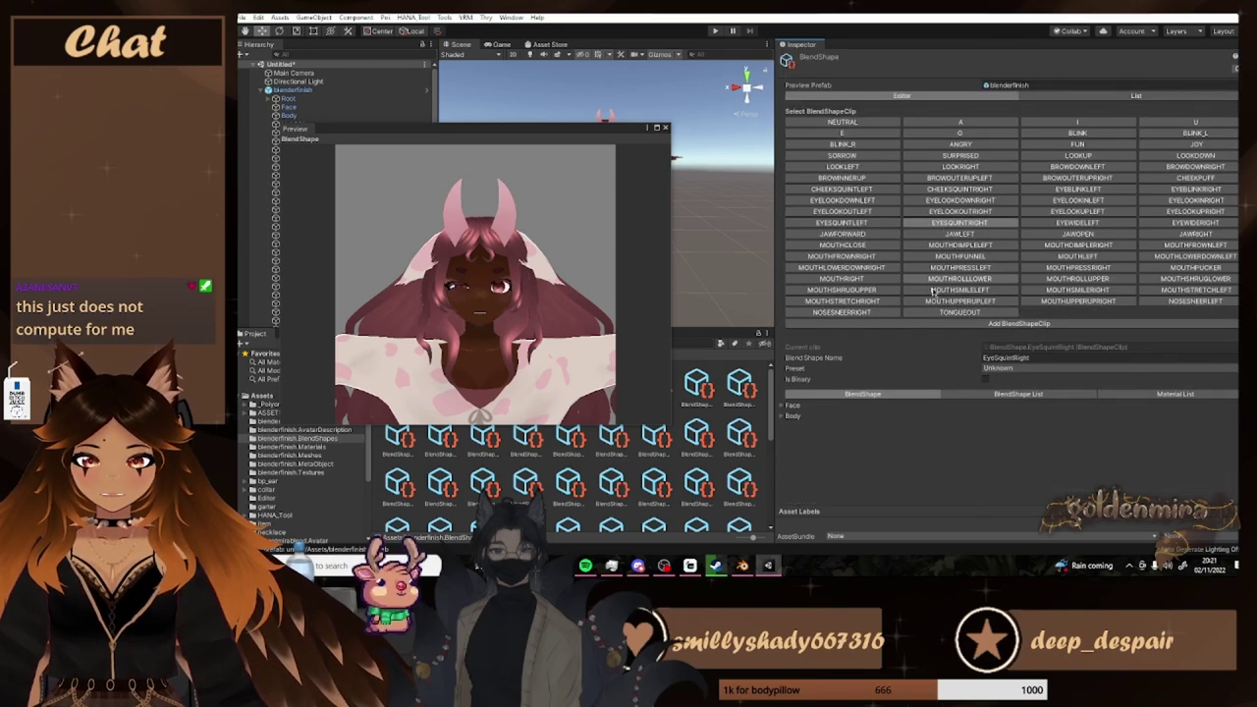
{"action": "left_click", "coordinate": [811, 414]}
{"action": "left_click", "coordinate": [787, 405]}
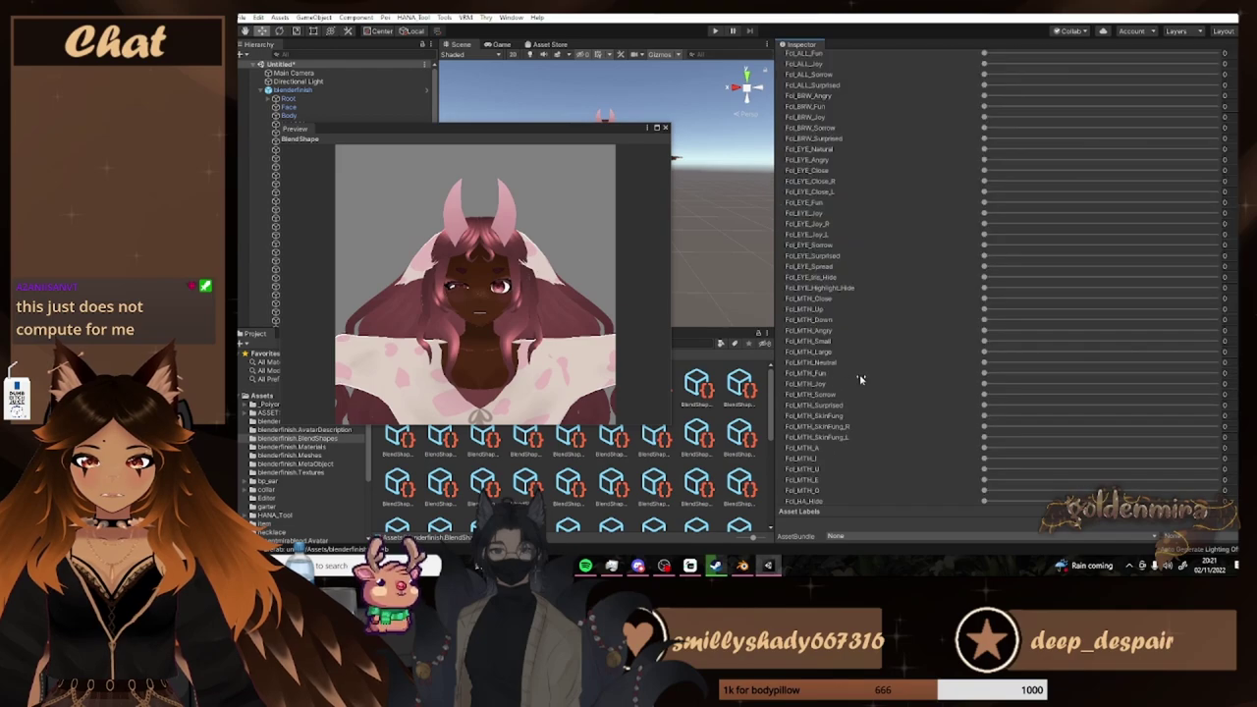
{"action": "scroll", "coordinate": [869, 353], "scroll_direction": "down", "scroll_amount": 10}
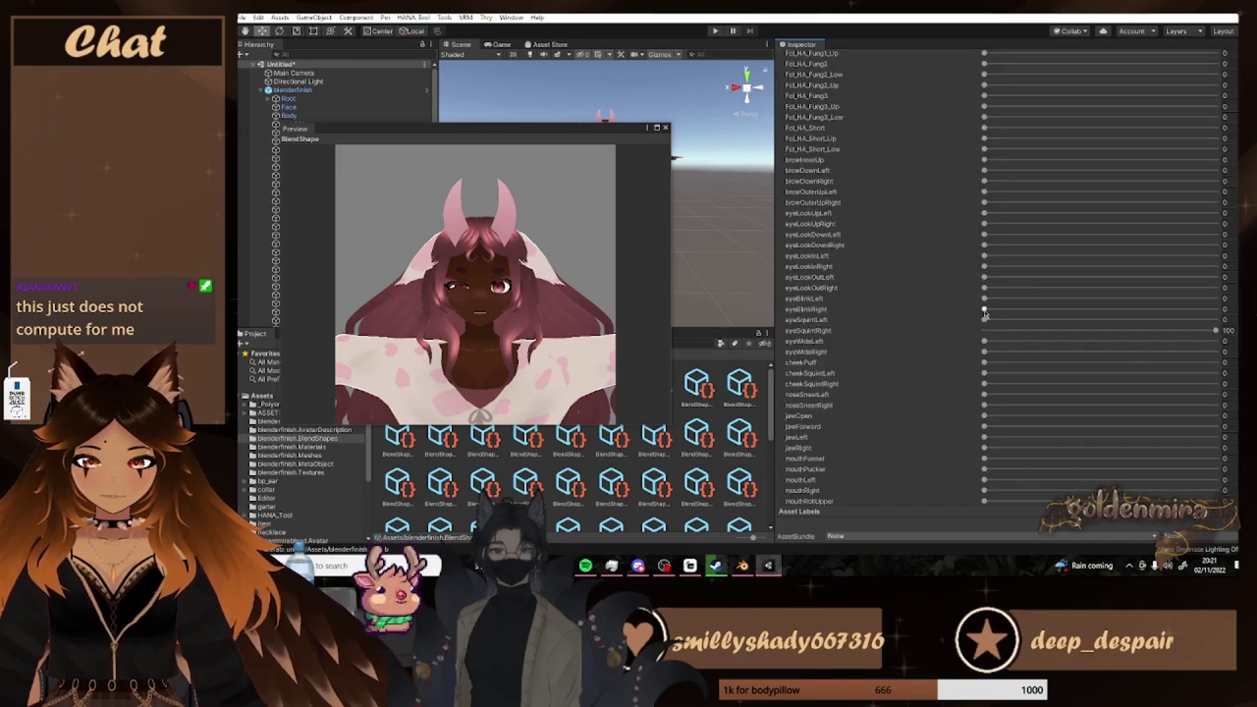
{"action": "left_click_drag", "start_coordinate": [984, 310], "coordinate": [1131, 305]}
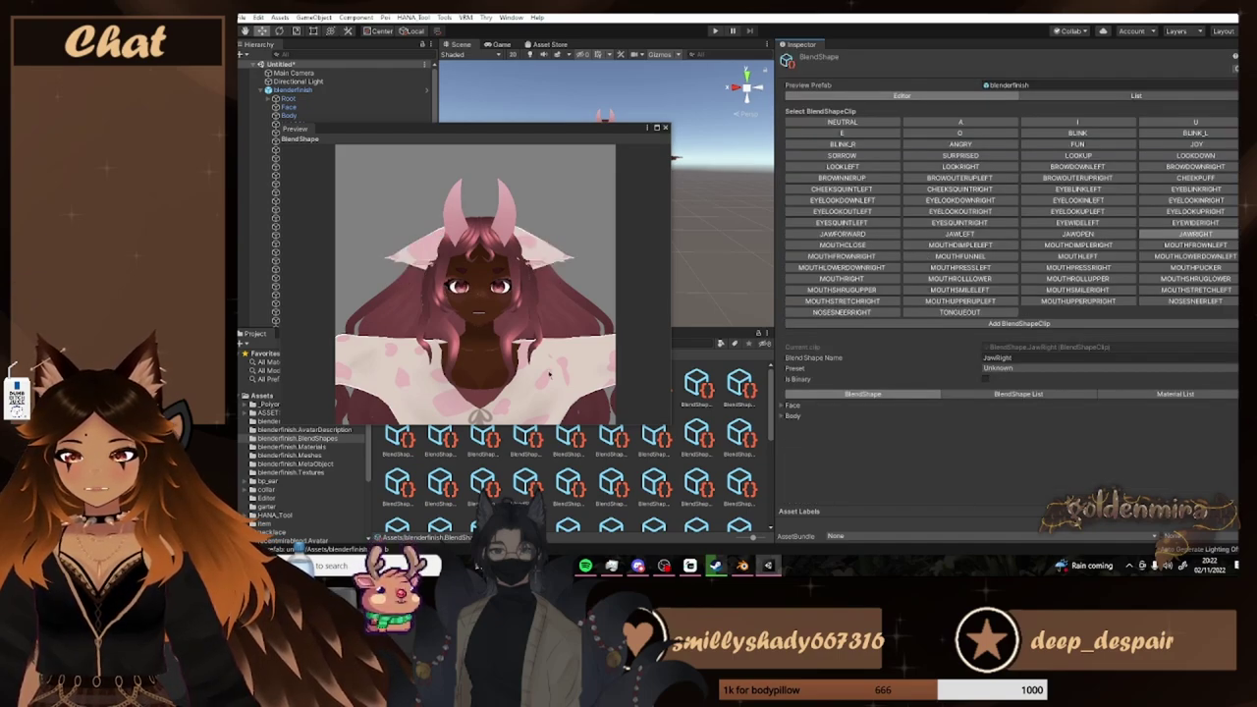
Inspect the whole avatar from the back and the front in the JawRight clip's preview
{"action": "scroll", "coordinate": [552, 374], "scroll_direction": "down", "scroll_amount": 7}
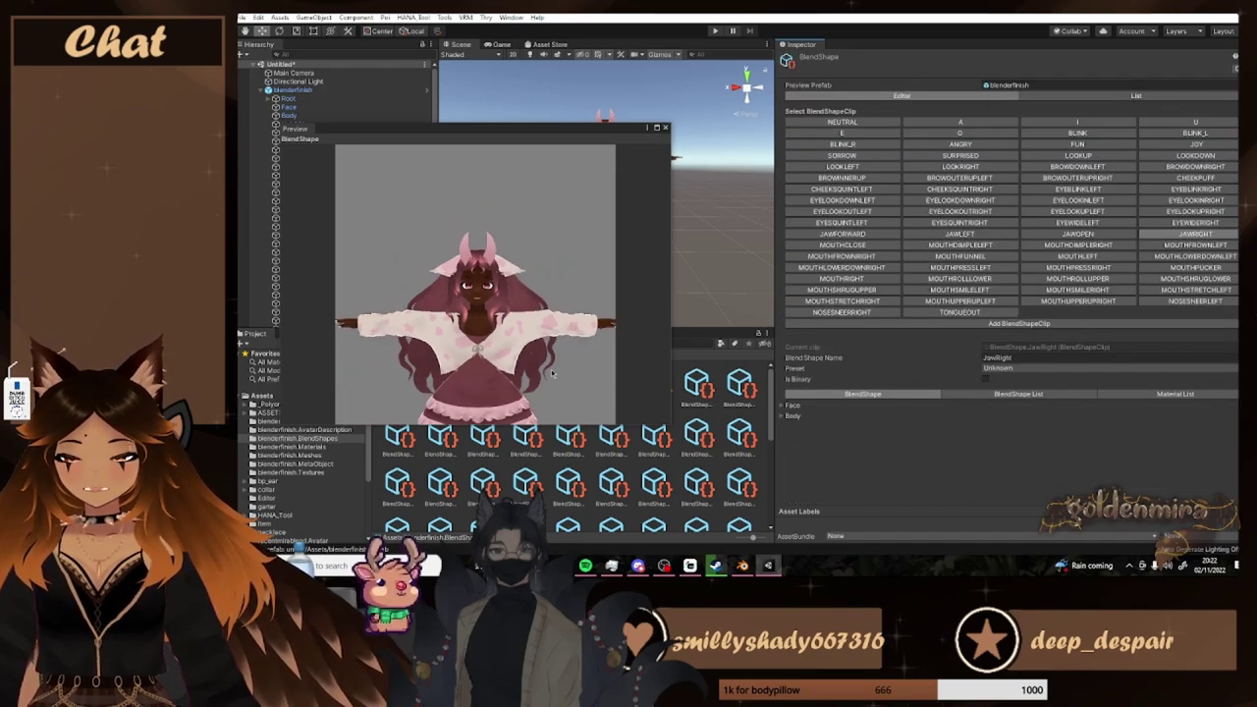
{"action": "scroll", "coordinate": [552, 373], "scroll_direction": "down", "scroll_amount": 3}
{"action": "middle_click_drag", "start_coordinate": [552, 373], "coordinate": [554, 332]}
{"action": "right_click_drag", "start_coordinate": [554, 332], "coordinate": [537, 306]}
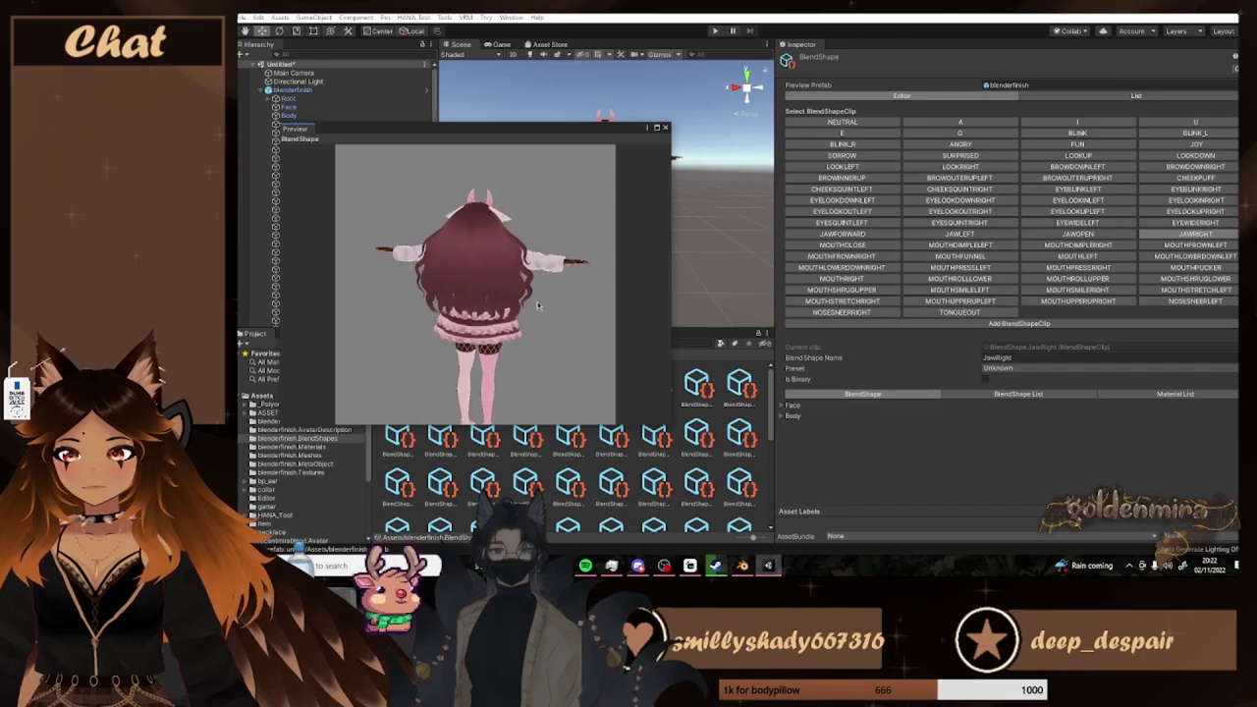
{"action": "left_click_drag", "start_coordinate": [537, 305], "coordinate": [487, 322]}
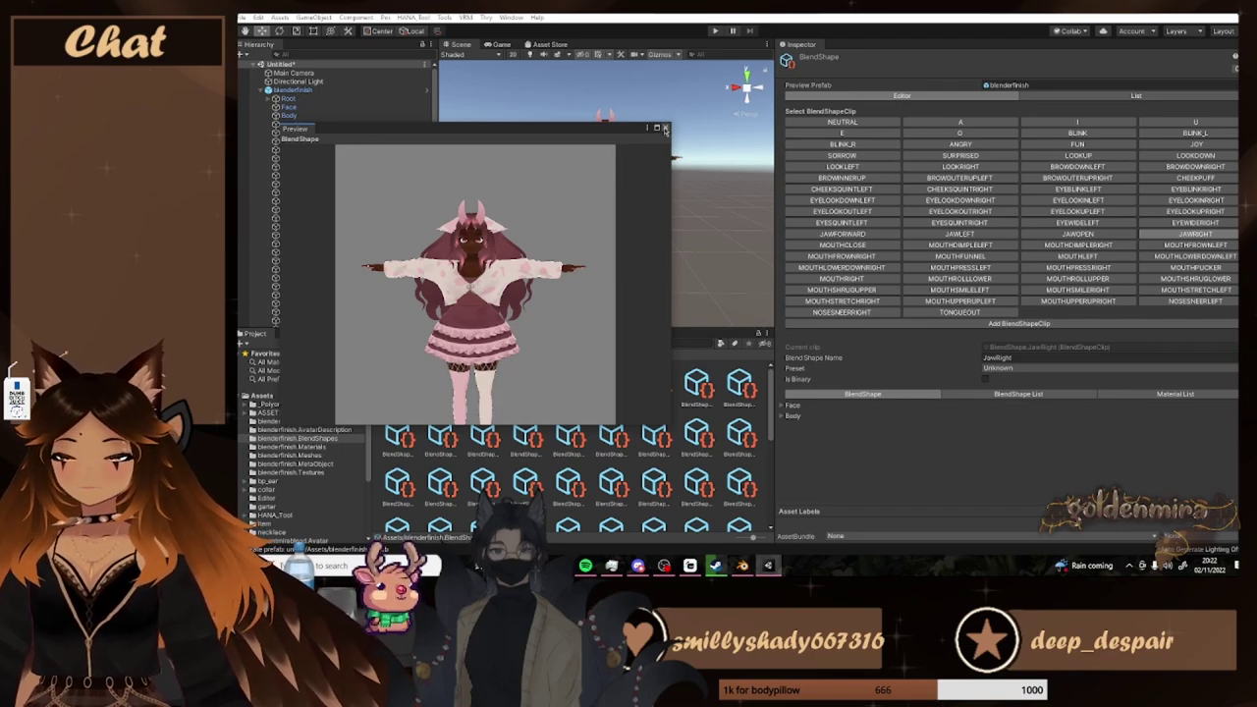
Close the enlarged JawRight preview, then look over the root Assets folder and the avatar's outfit in the scene
{"action": "left_click_drag", "start_coordinate": [644, 265], "coordinate": [581, 325]}
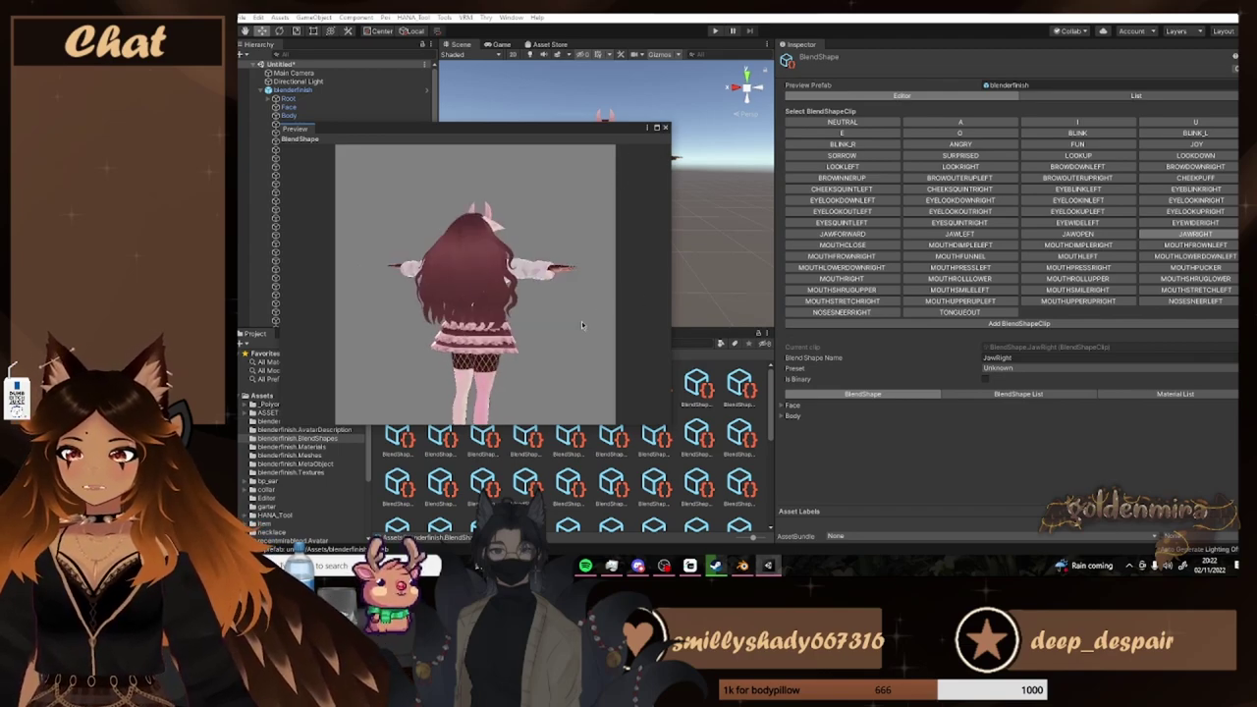
{"action": "left_click", "coordinate": [665, 127]}
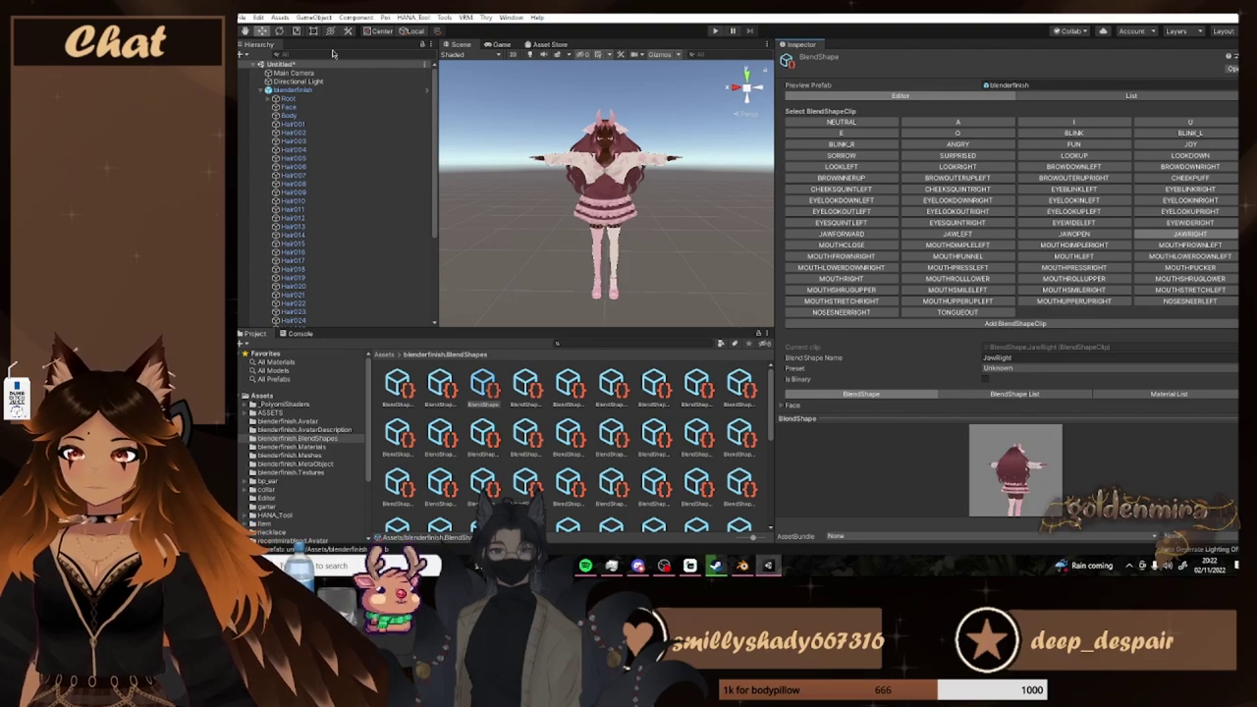
{"action": "left_click", "coordinate": [293, 397]}
{"action": "scroll", "coordinate": [628, 446], "scroll_direction": "down", "scroll_amount": 1}
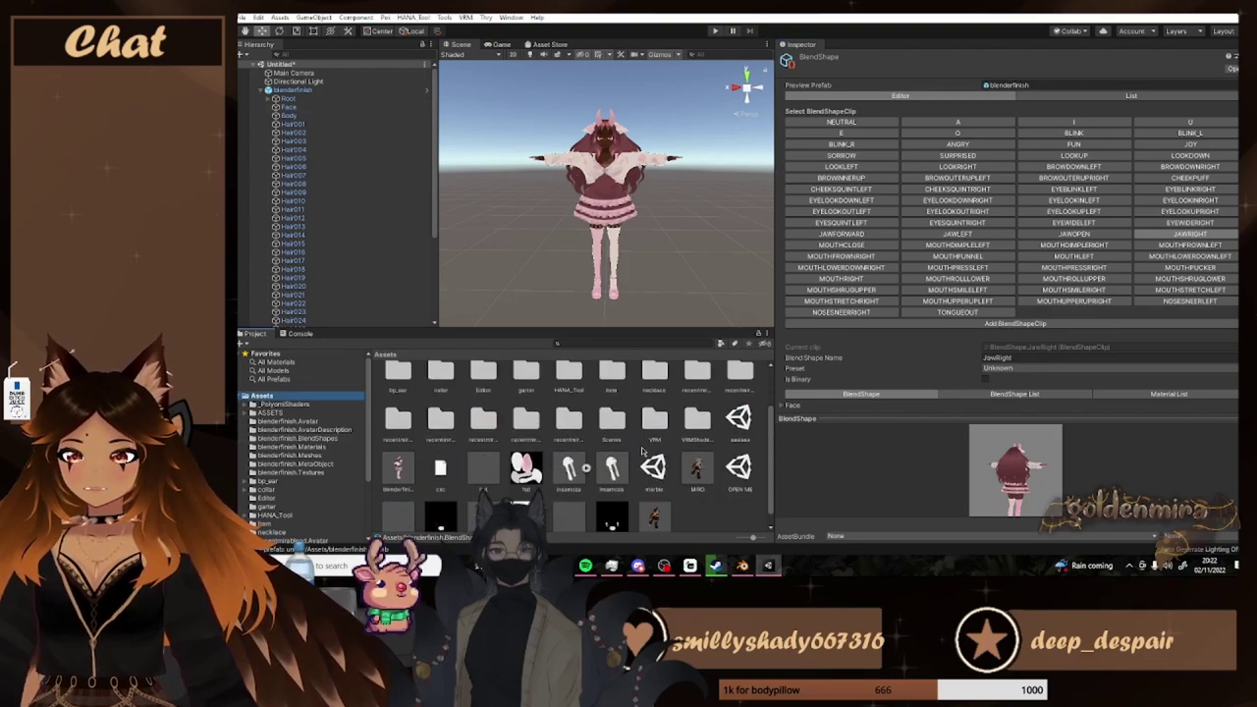
{"action": "scroll", "coordinate": [666, 516], "scroll_direction": "down", "scroll_amount": 1}
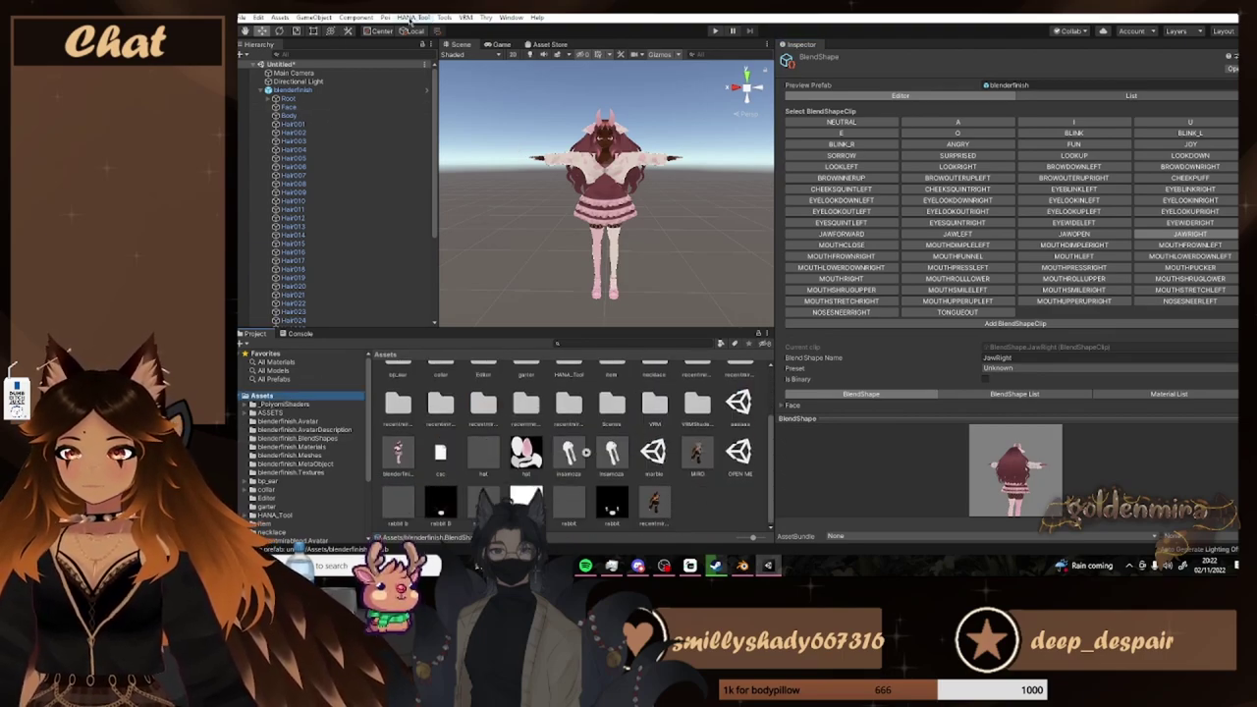
{"action": "left_click", "coordinate": [465, 17]}
{"action": "left_click", "coordinate": [445, 17]}
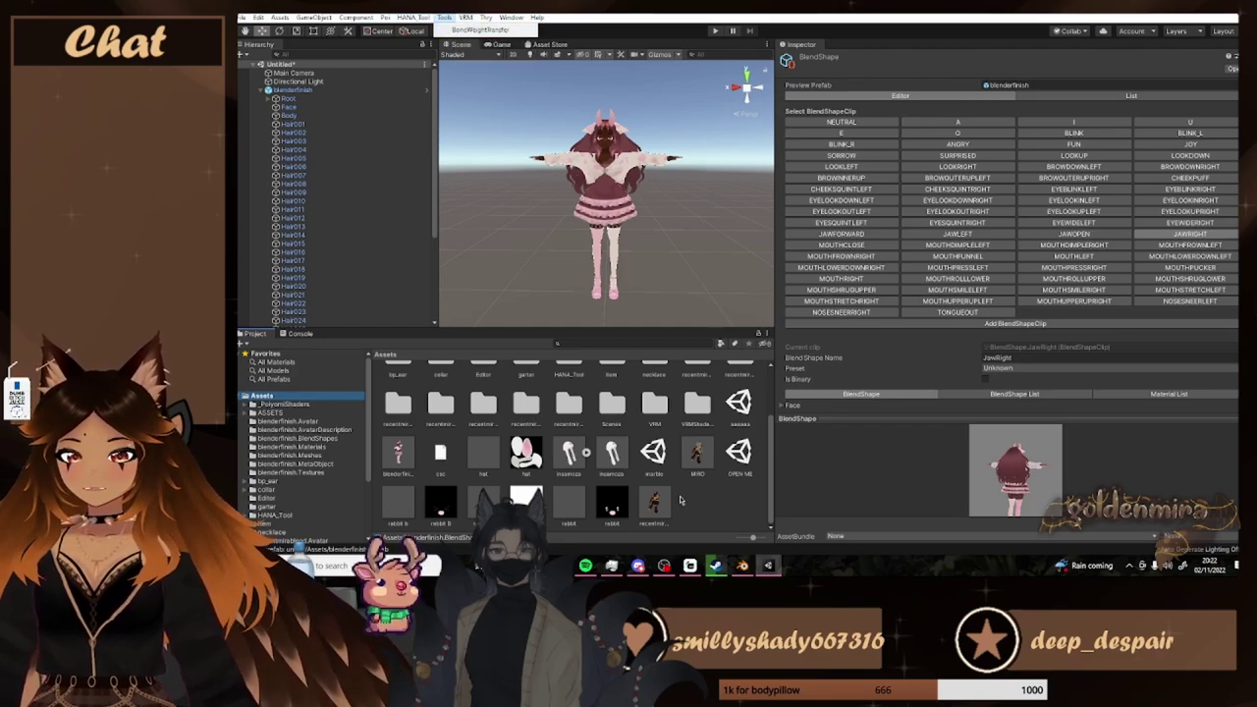
{"action": "left_click", "coordinate": [709, 510]}
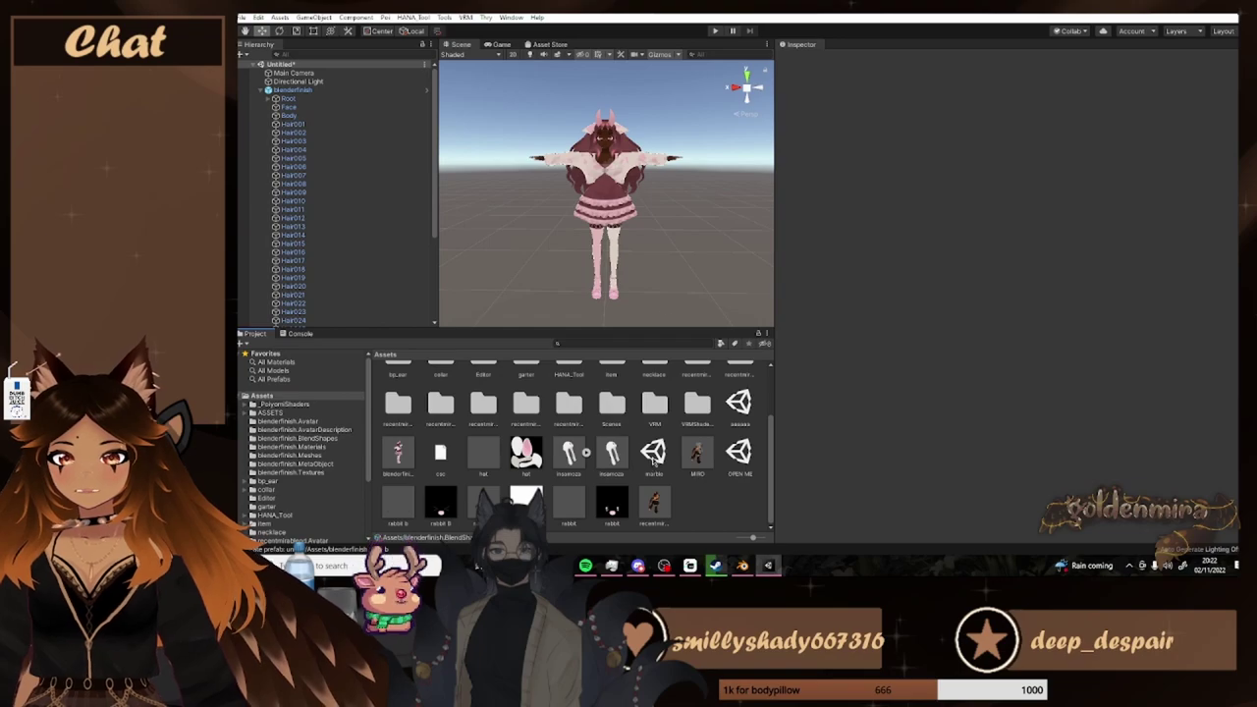
{"action": "scroll", "coordinate": [656, 147], "scroll_direction": "up", "scroll_amount": 5}
{"action": "scroll", "coordinate": [652, 181], "scroll_direction": "down", "scroll_amount": 4}
{"action": "scroll", "coordinate": [650, 196], "scroll_direction": "up", "scroll_amount": 3}
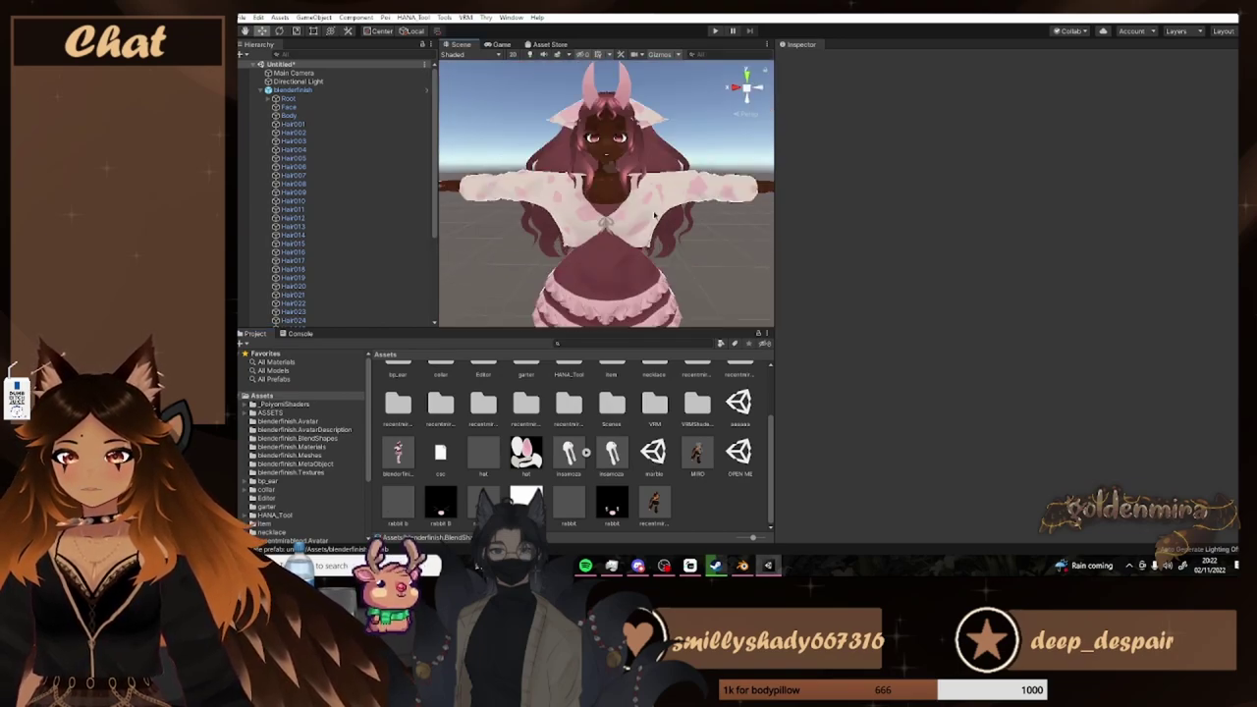
{"action": "scroll", "coordinate": [654, 214], "scroll_direction": "down", "scroll_amount": 3}
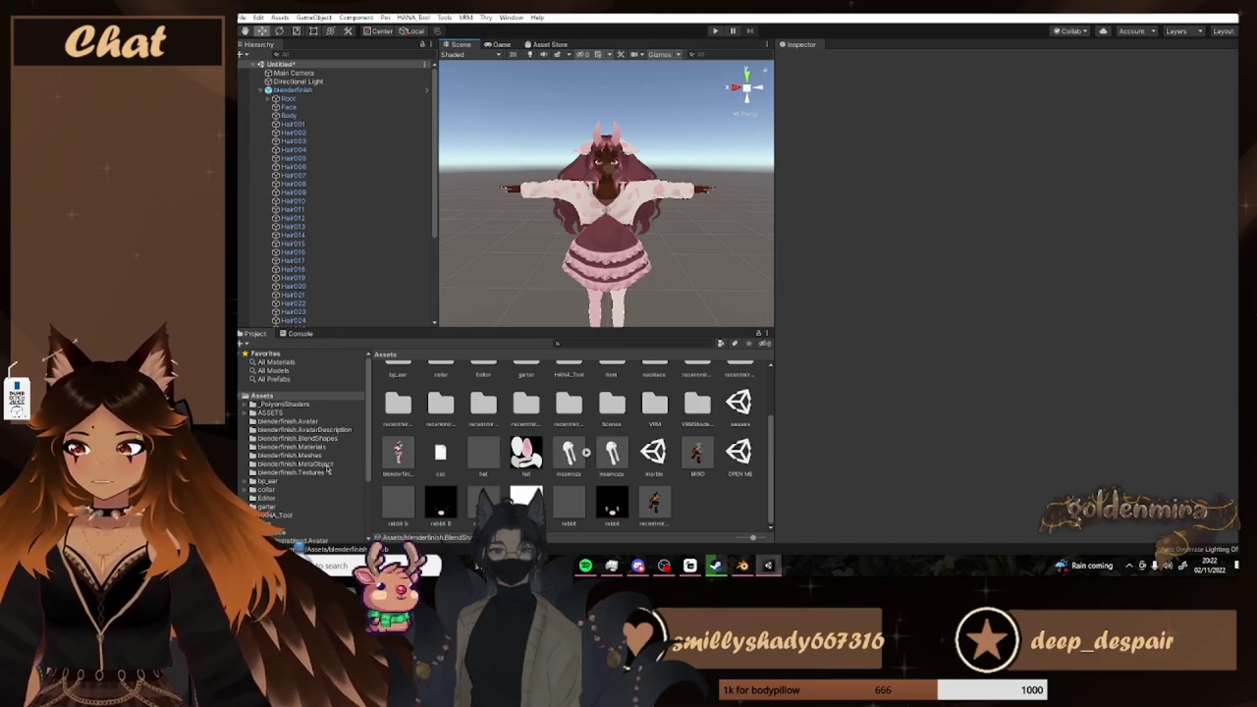
Compare the skirt textures _13, _16 and _17 in the blenderfinish.Textures folder and show texture _13 in the file explorer
{"action": "left_click", "coordinate": [295, 472]}
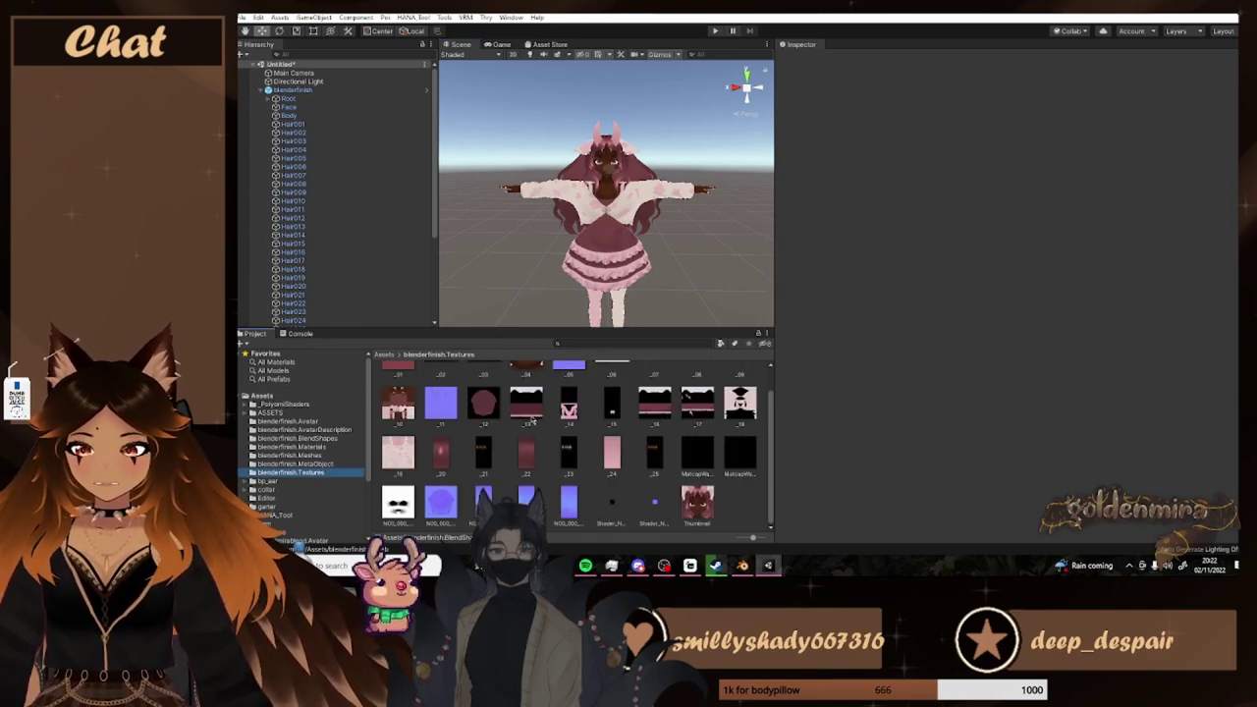
{"action": "left_click", "coordinate": [528, 404]}
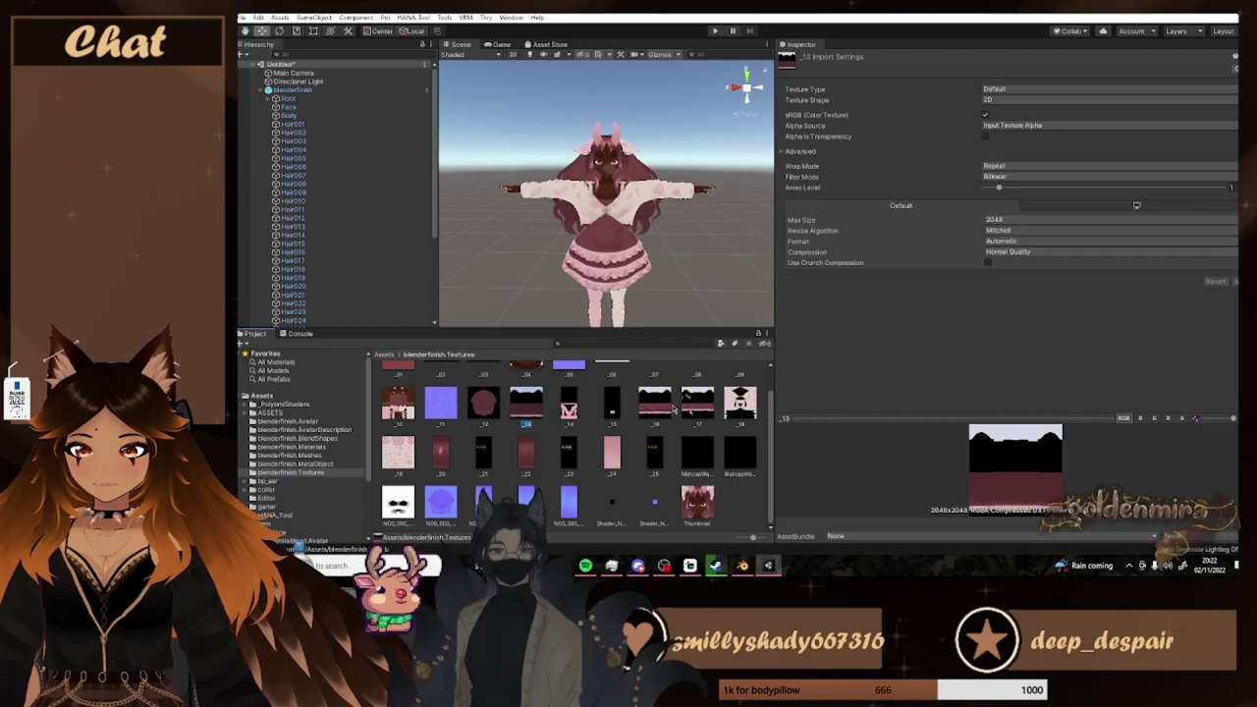
{"action": "left_click", "coordinate": [655, 403]}
{"action": "left_click", "coordinate": [692, 404]}
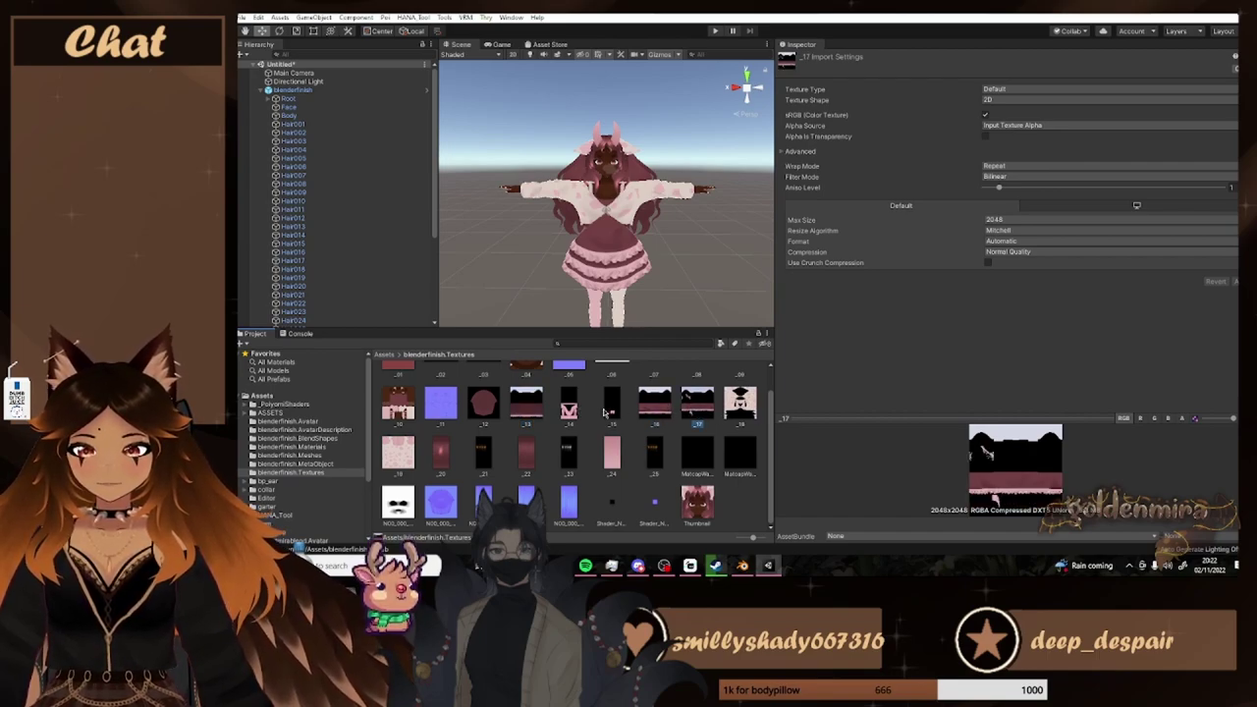
{"action": "right_click", "coordinate": [535, 408]}
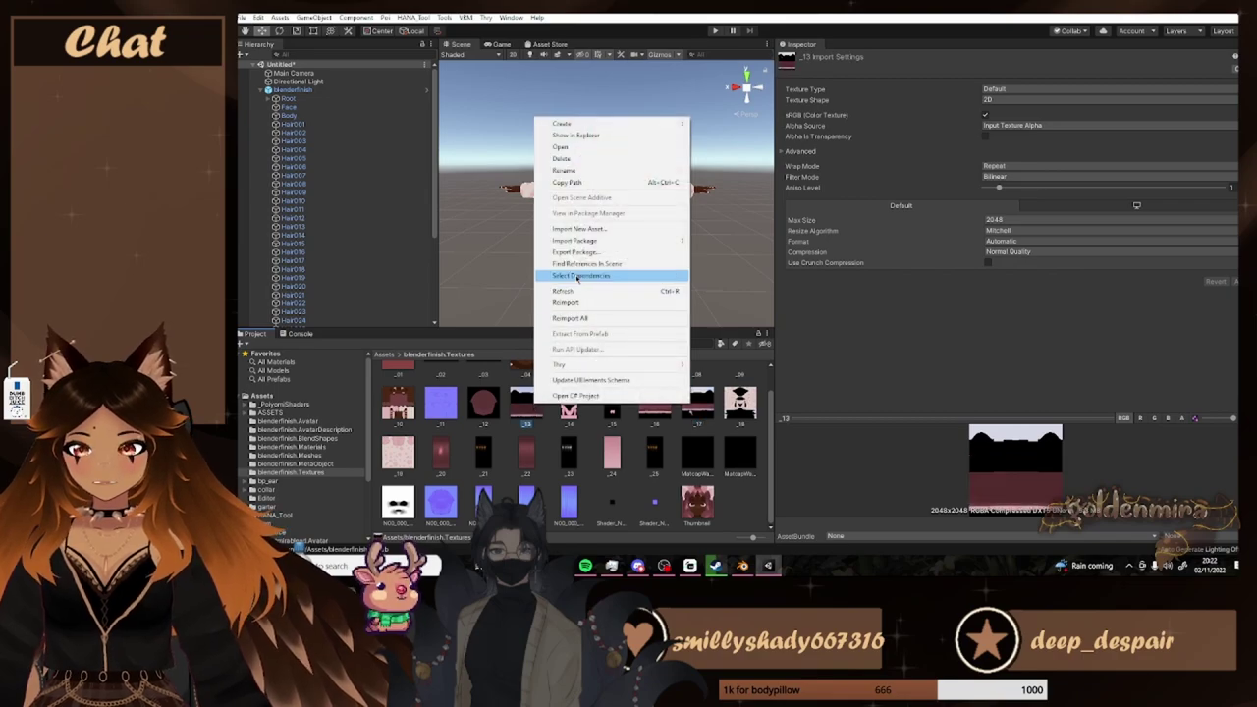
{"action": "left_click", "coordinate": [578, 135]}
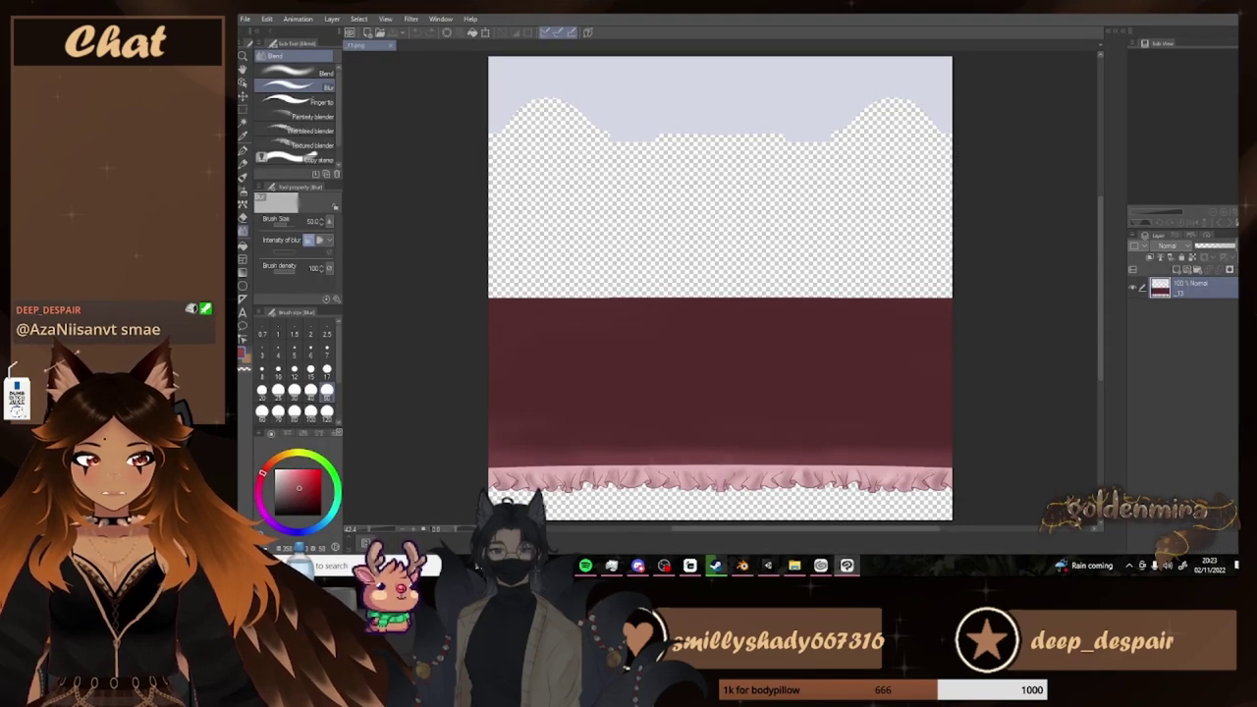
In Clip Studio Paint, lower the opacity of the _13 skirt texture's layer to about 75%
{"action": "left_click_drag", "start_coordinate": [1232, 251], "coordinate": [1224, 252]}
{"action": "scroll", "coordinate": [953, 336], "scroll_direction": "down", "scroll_amount": 1}
{"action": "scroll", "coordinate": [963, 424], "scroll_direction": "up", "scroll_amount": 2}
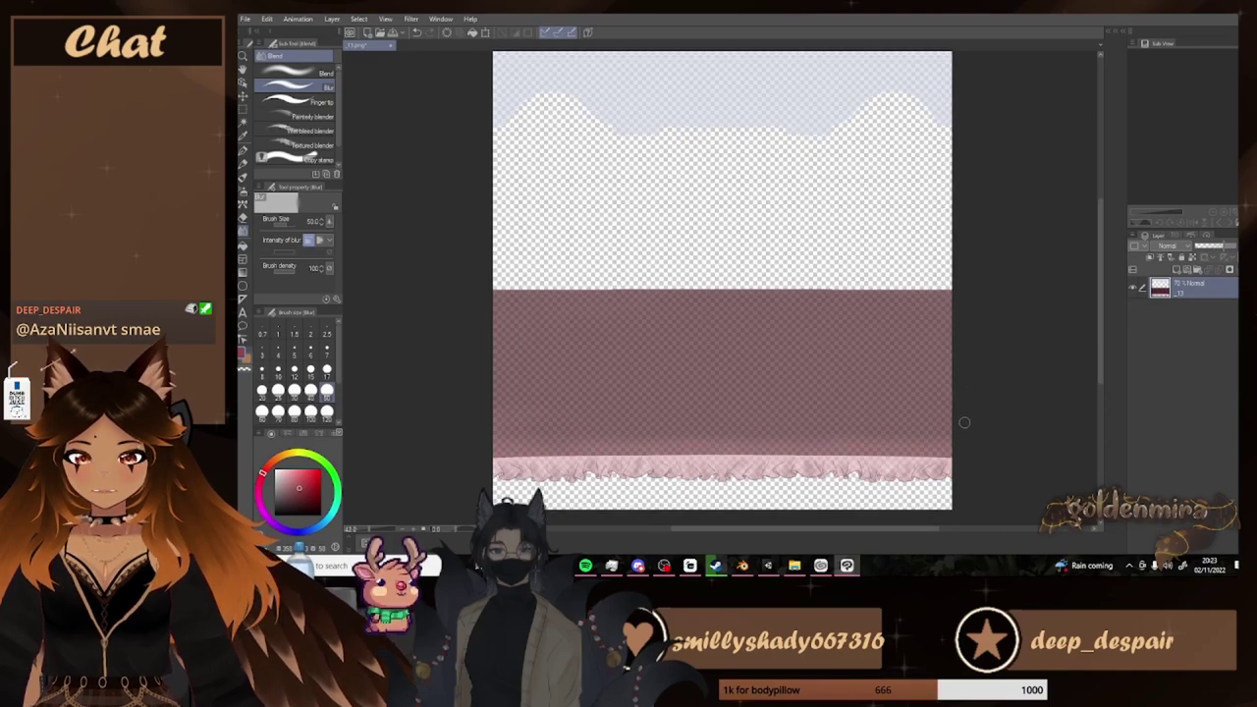
{"action": "left_click_drag", "start_coordinate": [1232, 253], "coordinate": [1229, 252]}
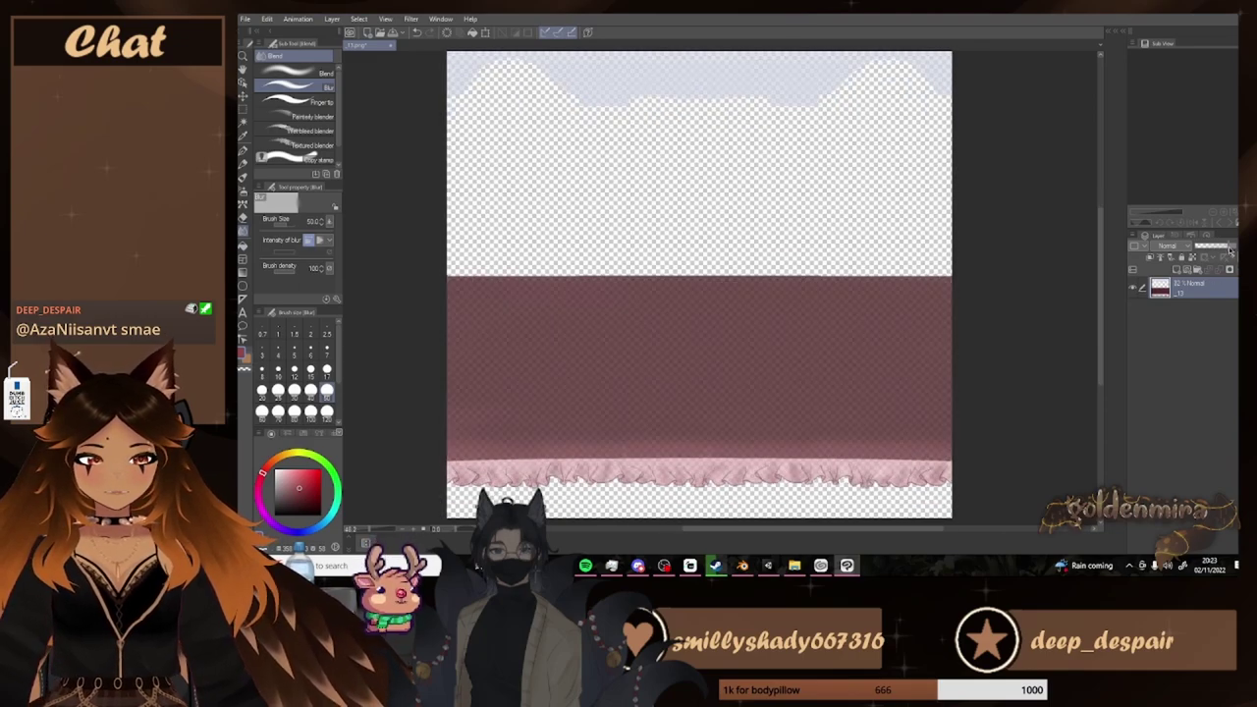
Save the semi-transparent skirt texture as _13.png in the blenderfinish.Textures folder, overwriting the existing file
{"action": "left_click", "coordinate": [244, 19]}
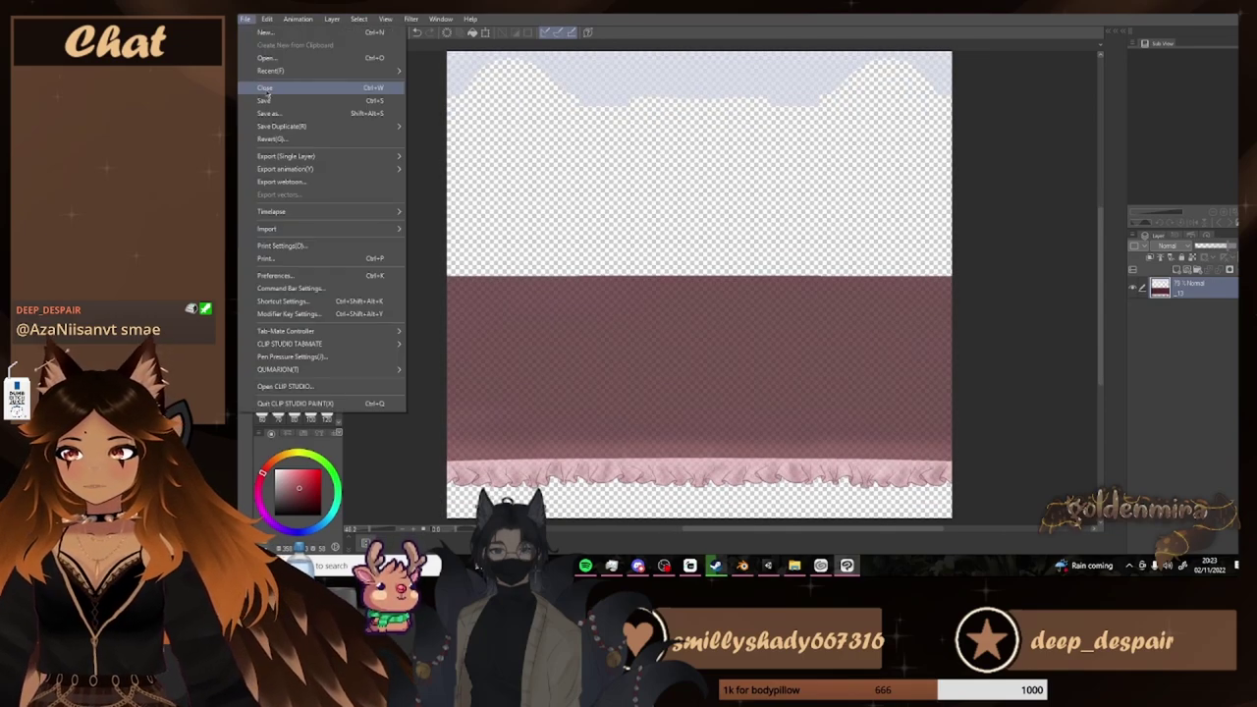
{"action": "left_click", "coordinate": [295, 94]}
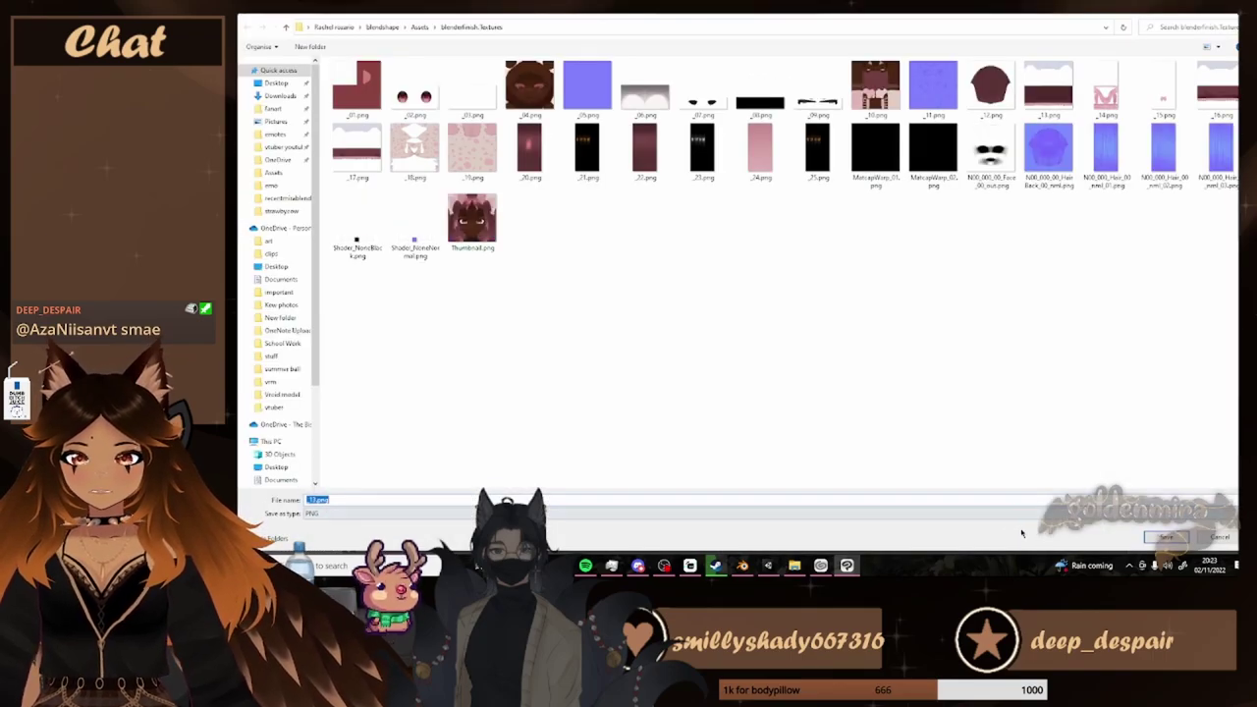
{"action": "left_click", "coordinate": [1166, 539]}
{"action": "left_click", "coordinate": [768, 286]}
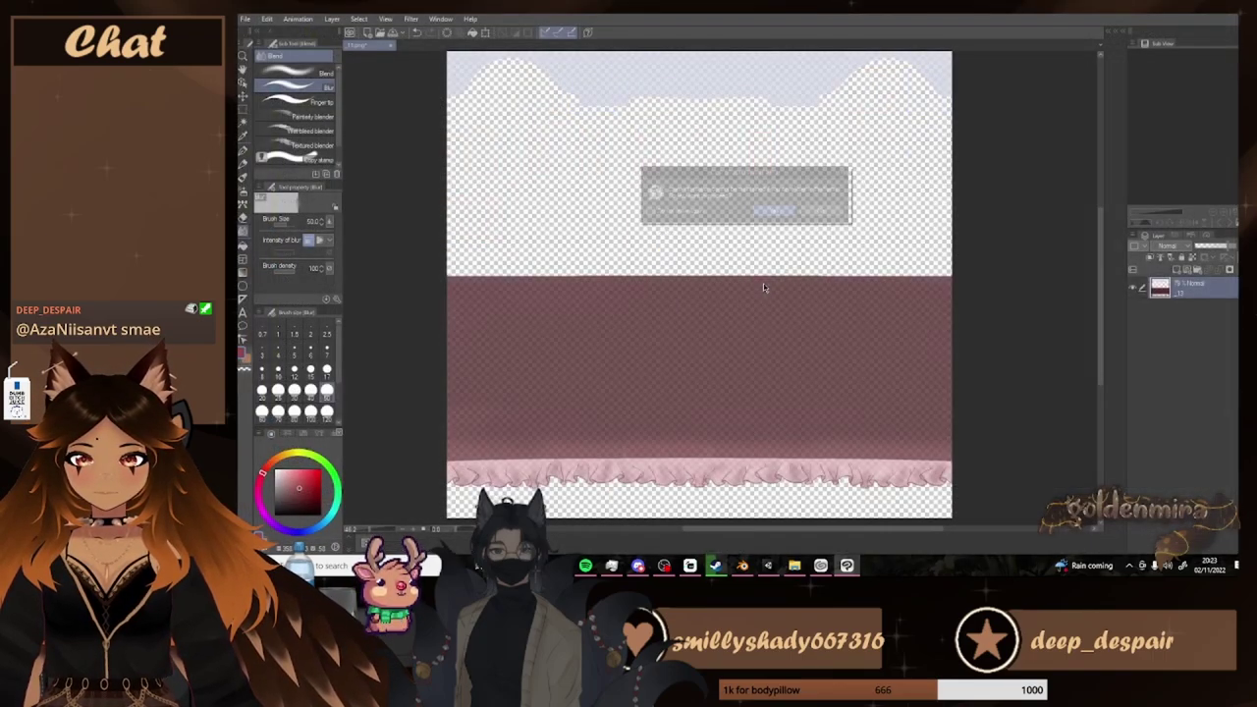
{"action": "left_click", "coordinate": [774, 210]}
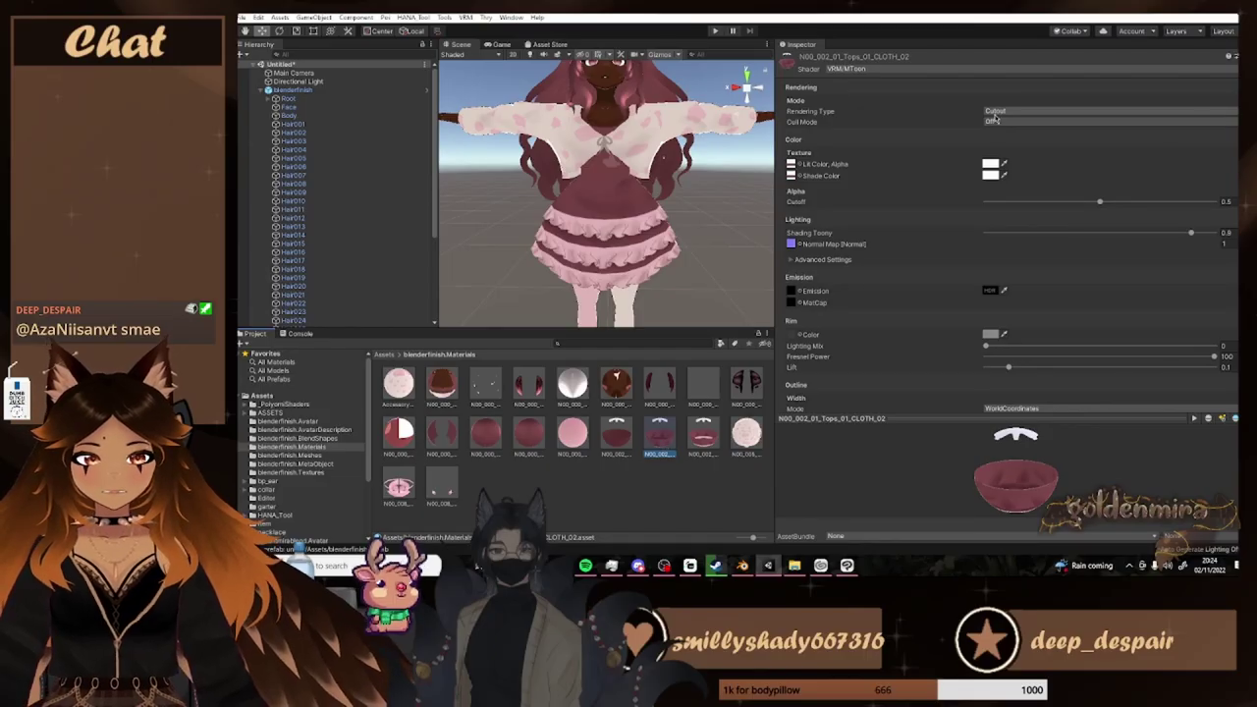
In Unity, set the rendering type of materials N00_002_01_Tops_01_CLOTH_01, _02 and _03 to Transparent and check the skirt on the avatar
{"action": "left_click", "coordinate": [994, 116]}
{"action": "left_click", "coordinate": [1008, 147]}
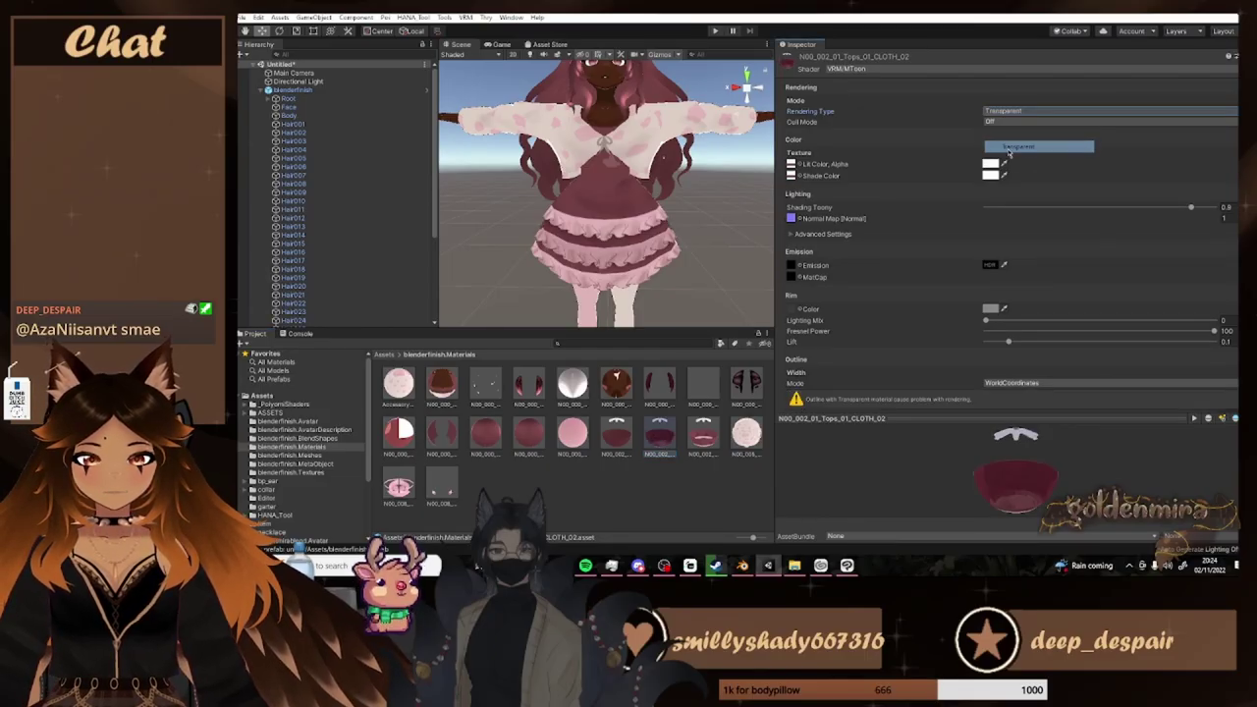
{"action": "left_click", "coordinate": [616, 430]}
{"action": "left_click", "coordinate": [994, 111]}
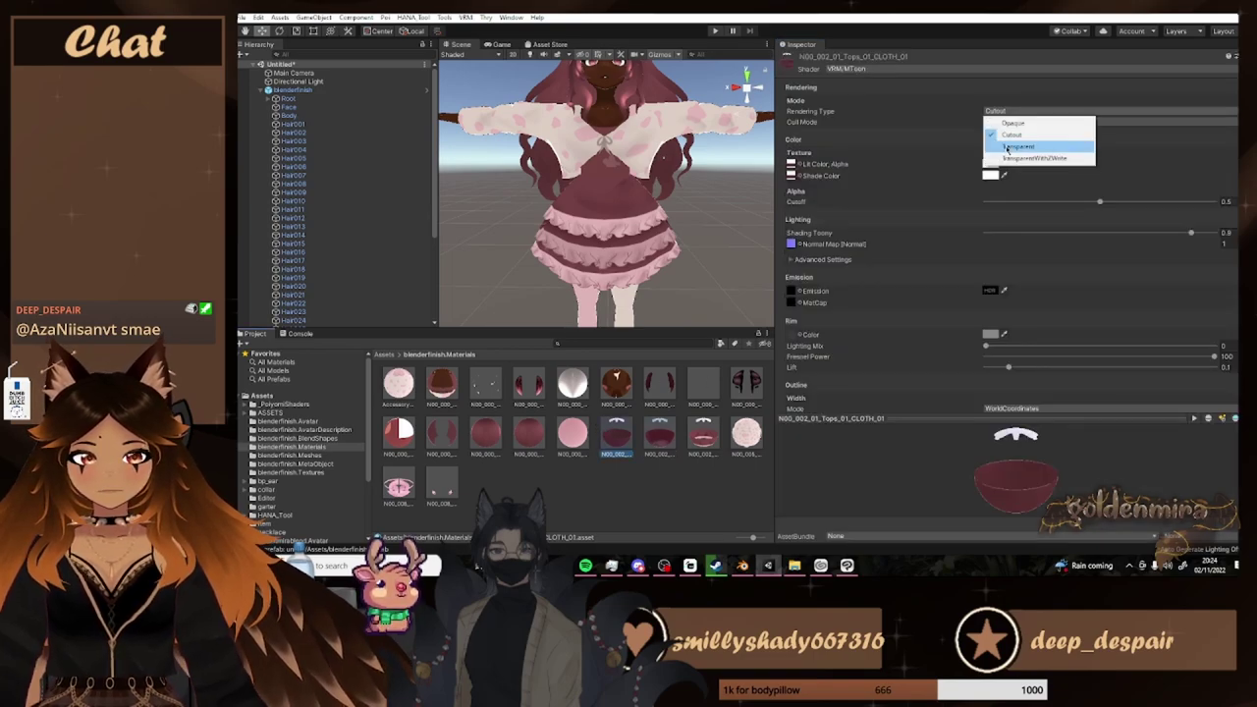
{"action": "left_click", "coordinate": [1012, 146]}
{"action": "left_click", "coordinate": [702, 430]}
{"action": "left_click", "coordinate": [1003, 111]}
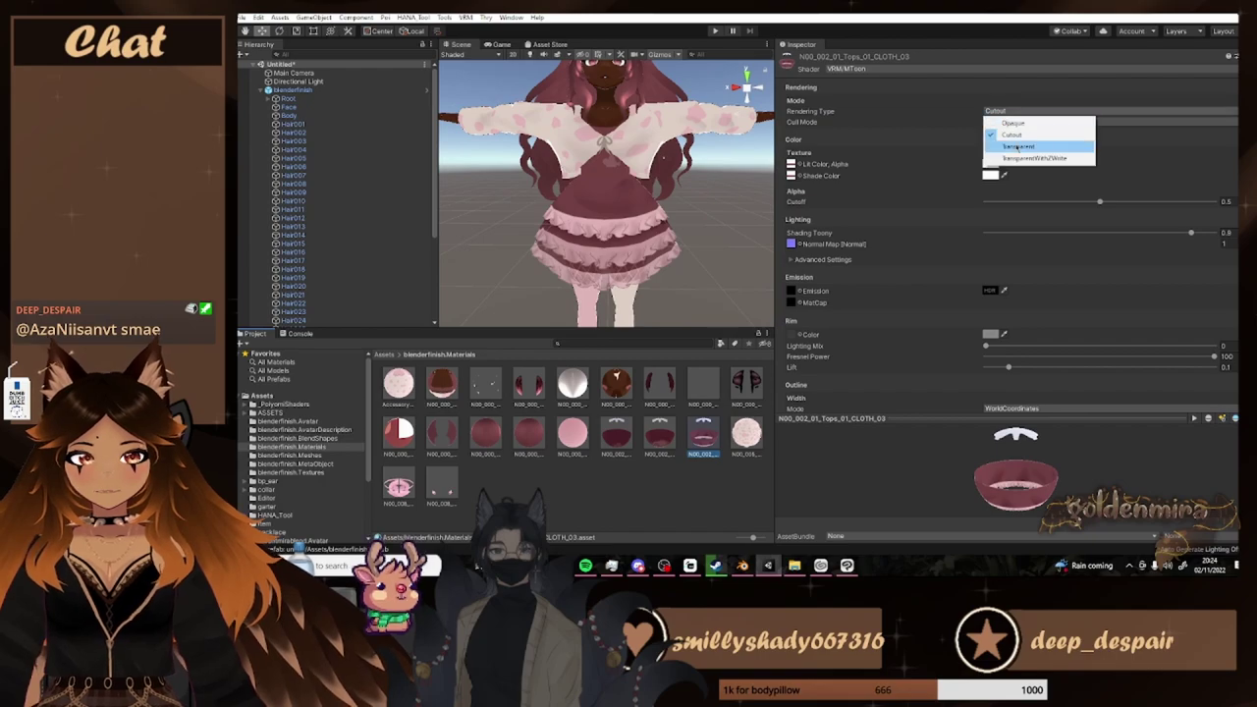
{"action": "left_click", "coordinate": [1012, 146]}
{"action": "scroll", "coordinate": [612, 231], "scroll_direction": "up", "scroll_amount": 6}
{"action": "scroll", "coordinate": [613, 230], "scroll_direction": "down", "scroll_amount": 8}
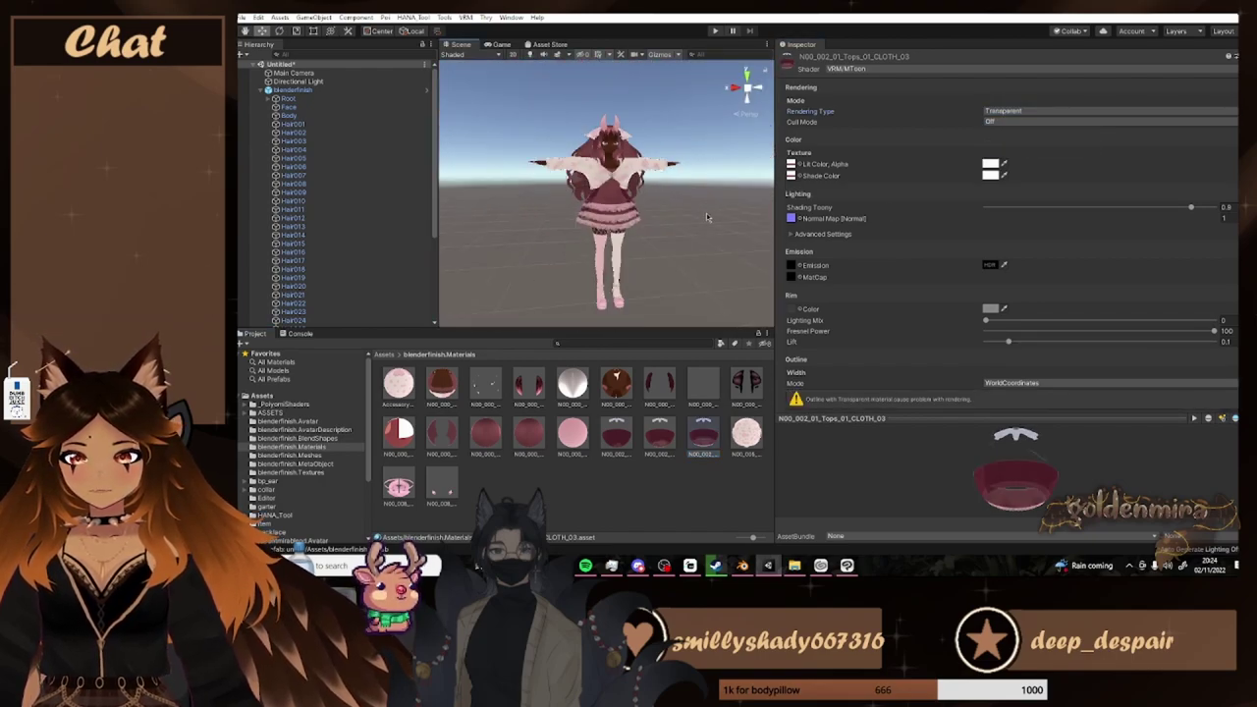
{"action": "scroll", "coordinate": [619, 240], "scroll_direction": "up", "scroll_amount": 2}
{"action": "scroll", "coordinate": [619, 240], "scroll_direction": "up", "scroll_amount": 4}
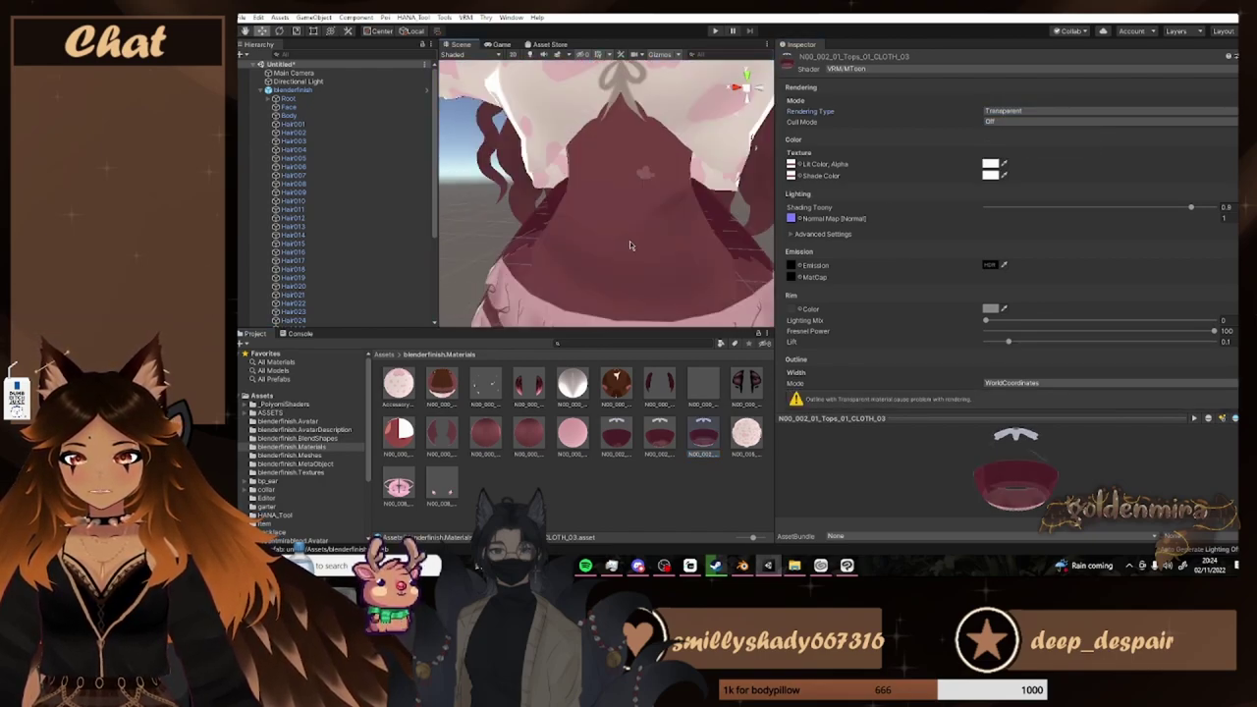
{"action": "scroll", "coordinate": [628, 246], "scroll_direction": "down", "scroll_amount": 7}
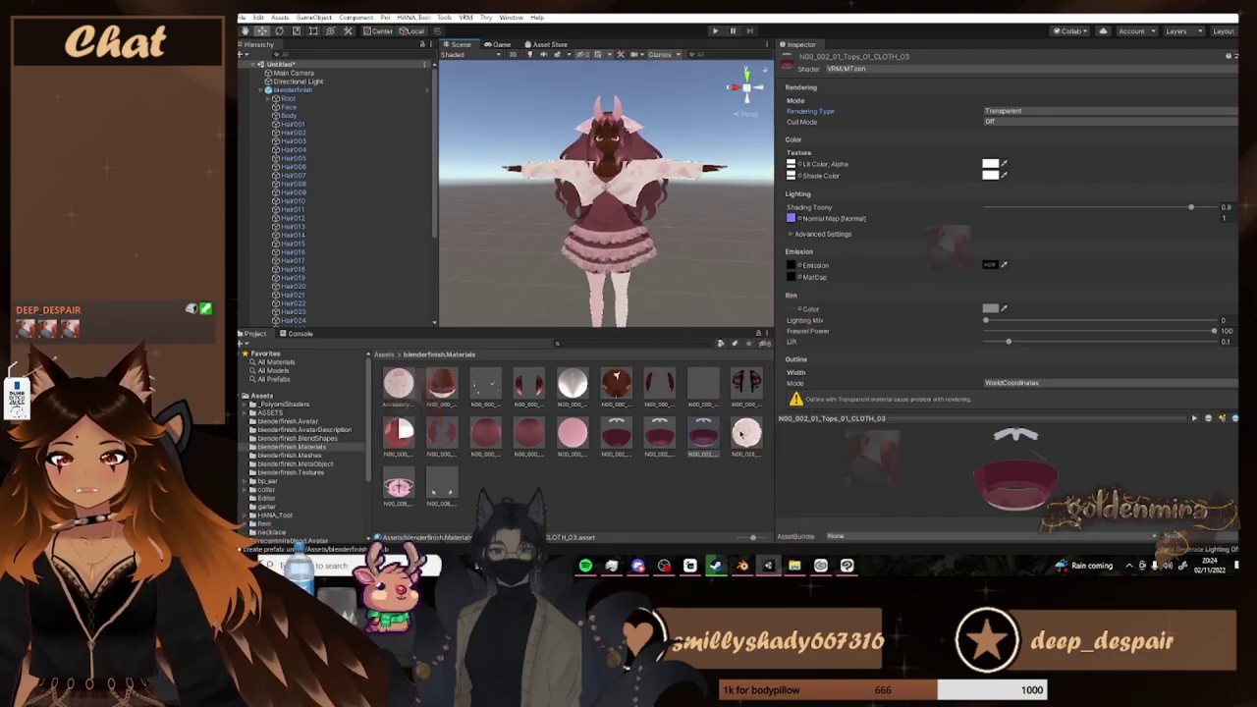
Hide the jacket by setting the lit color alpha of the N00_005_01_Tops_01_CLOTH material to 0
{"action": "left_click", "coordinate": [304, 472]}
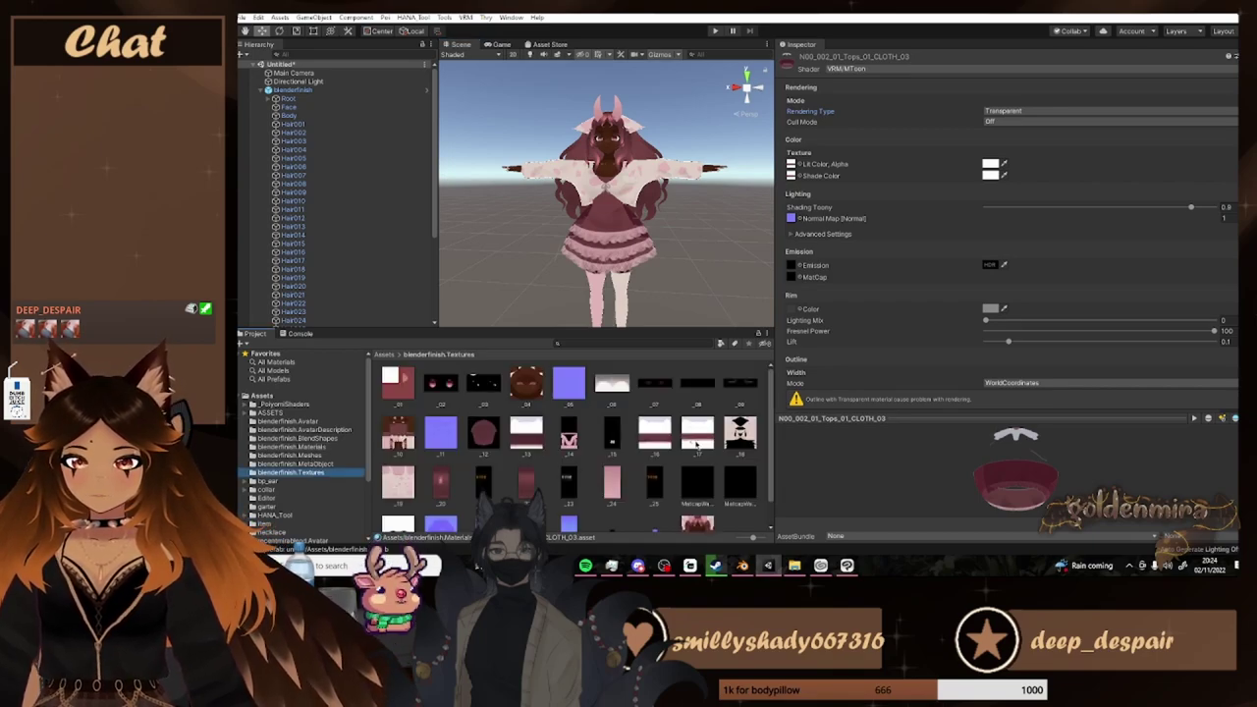
{"action": "left_click", "coordinate": [734, 438]}
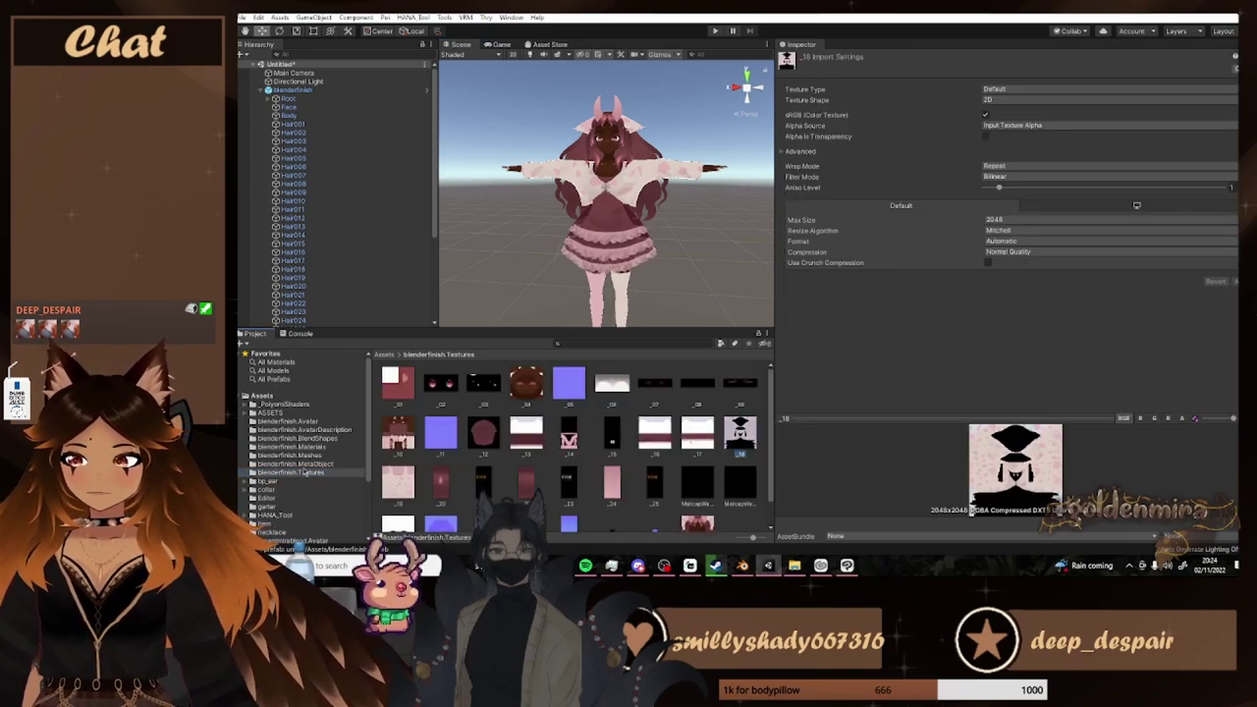
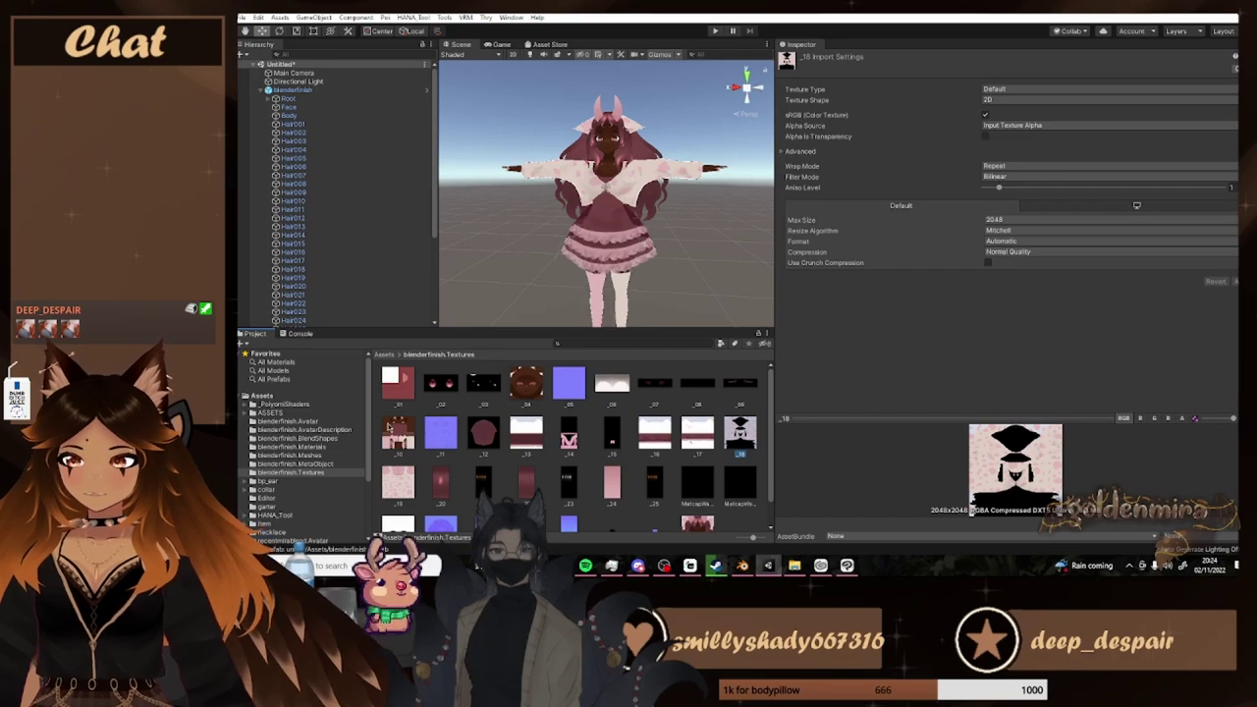
{"action": "left_click", "coordinate": [292, 446]}
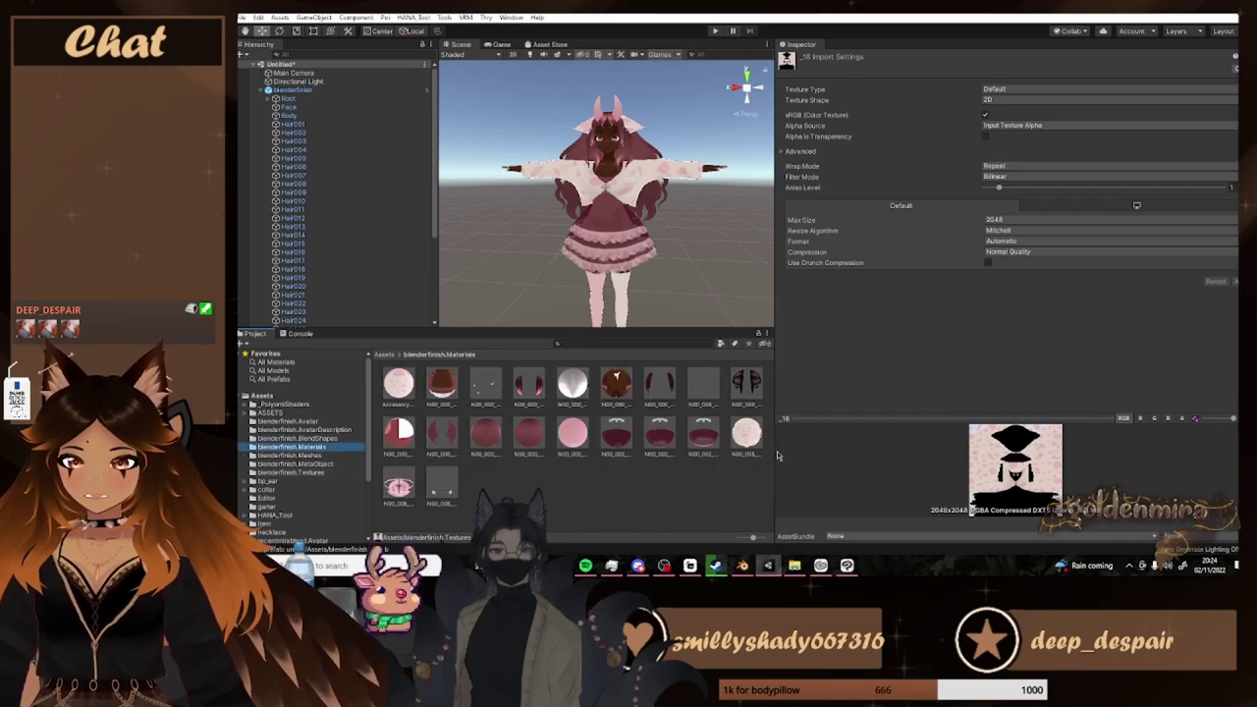
{"action": "left_click", "coordinate": [746, 432]}
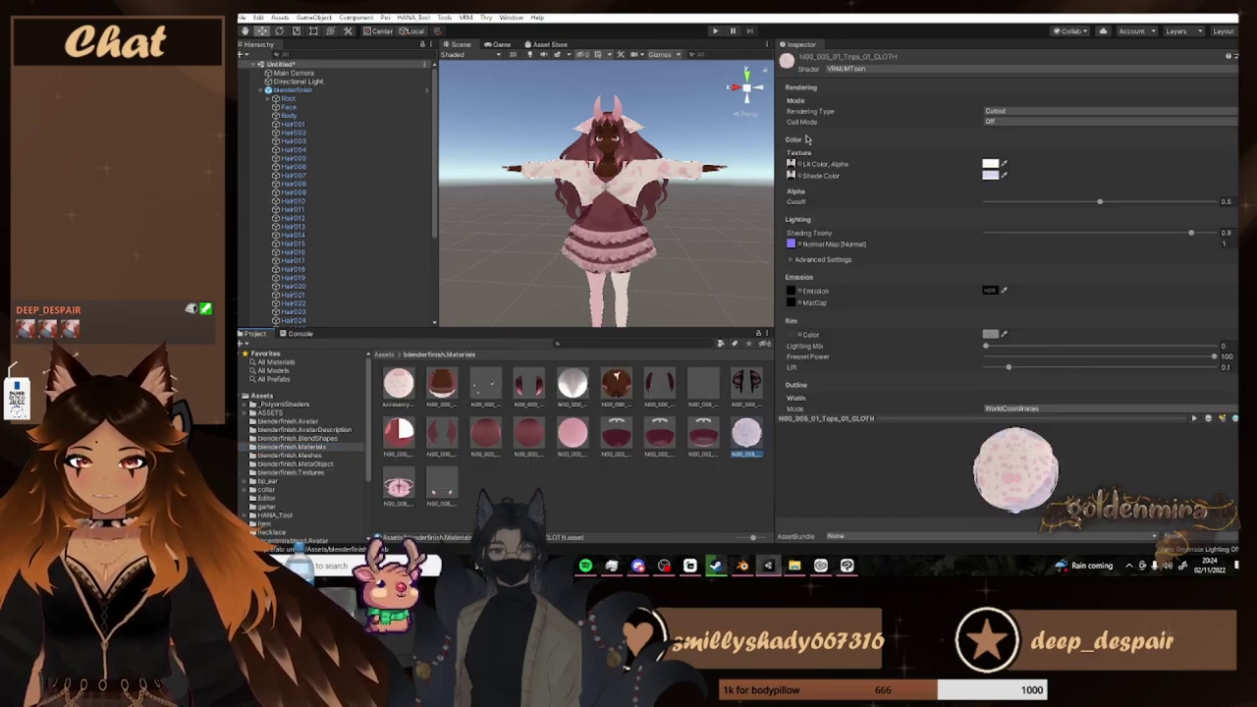
{"action": "left_click", "coordinate": [992, 165]}
{"action": "left_click_drag", "start_coordinate": [326, 225], "coordinate": [252, 236]}
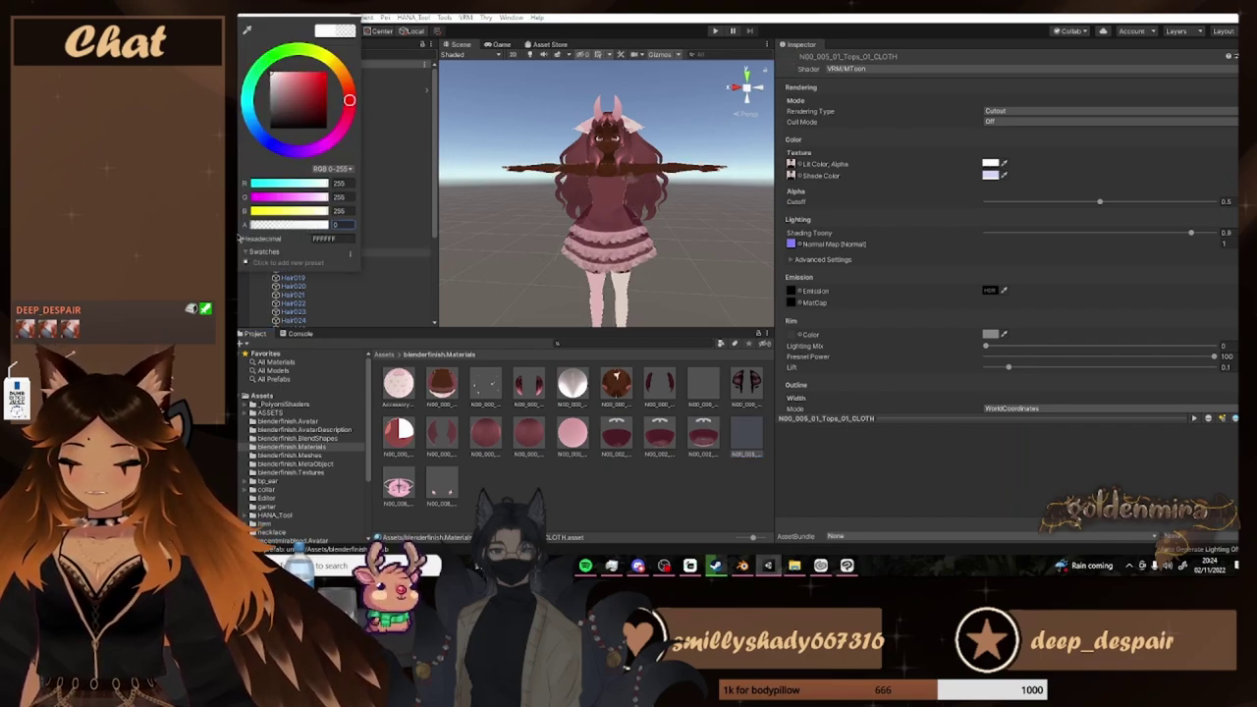
Add a new blend shape clip named Jacket to the avatar's BlendShape asset in blenderfinish.BlendShapes
{"action": "left_click", "coordinate": [298, 439]}
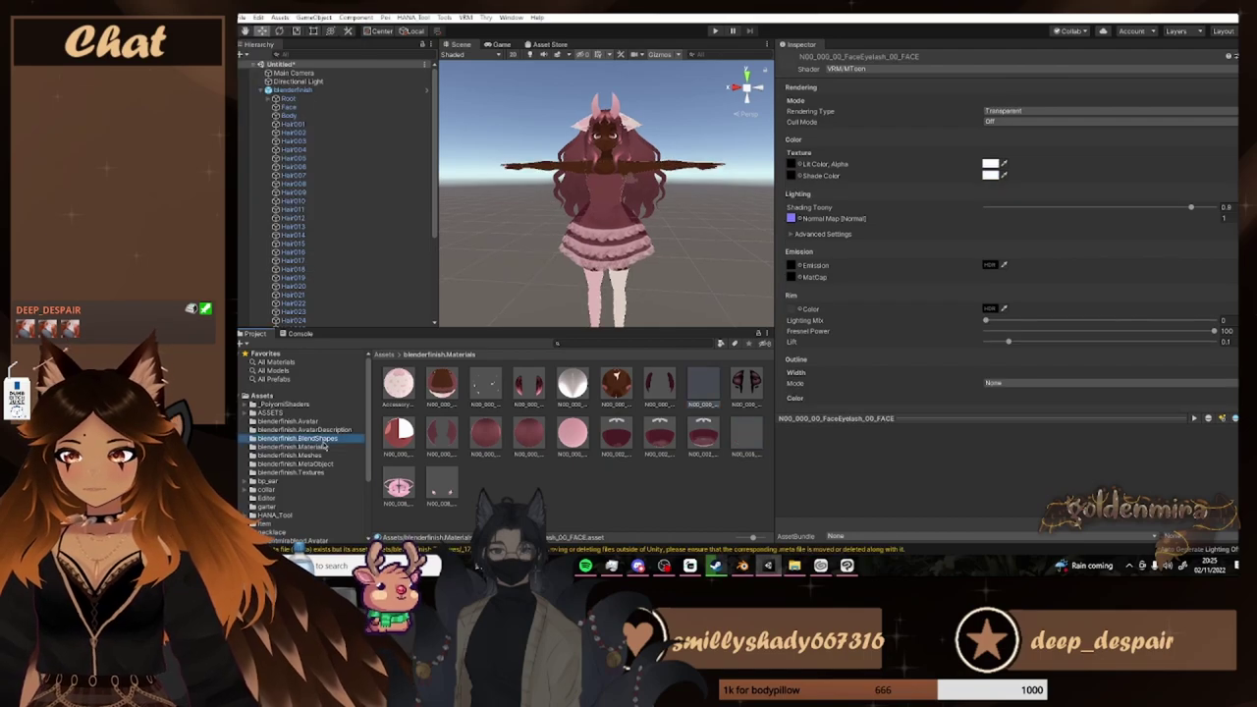
{"action": "left_click", "coordinate": [479, 389]}
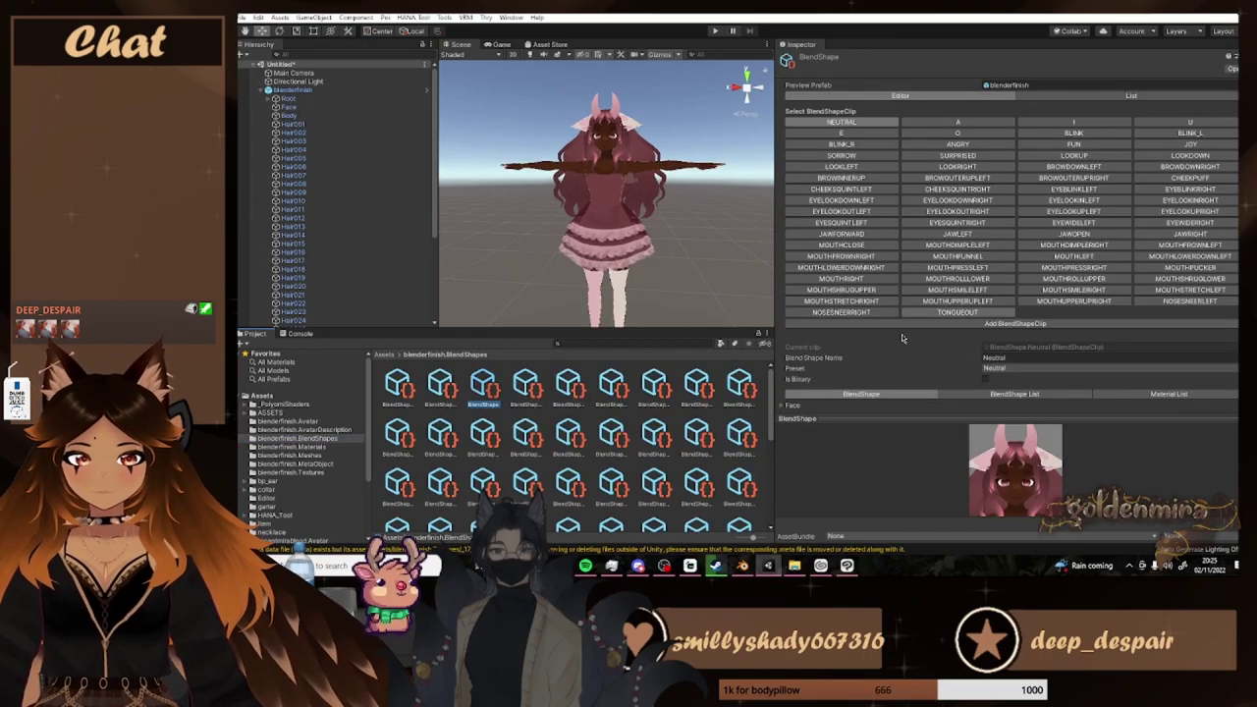
{"action": "left_click", "coordinate": [1058, 326]}
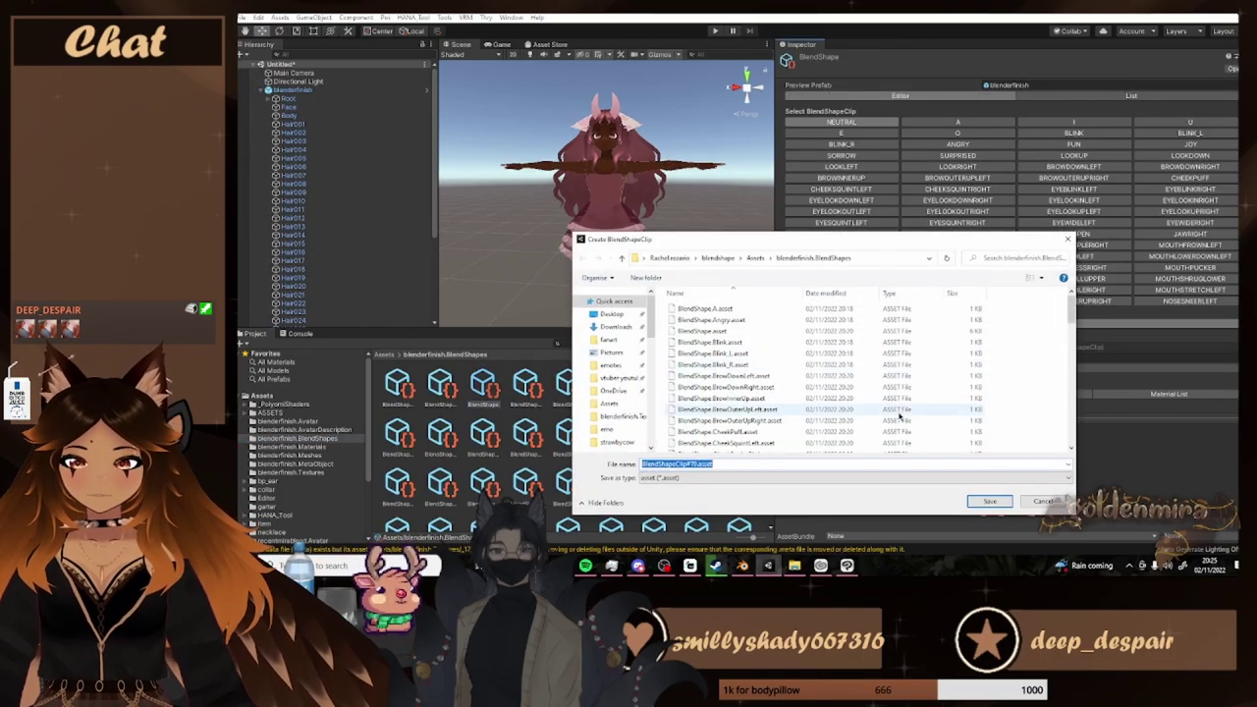
{"action": "type", "text": "Jacket"}
{"action": "key", "text": "Return"}
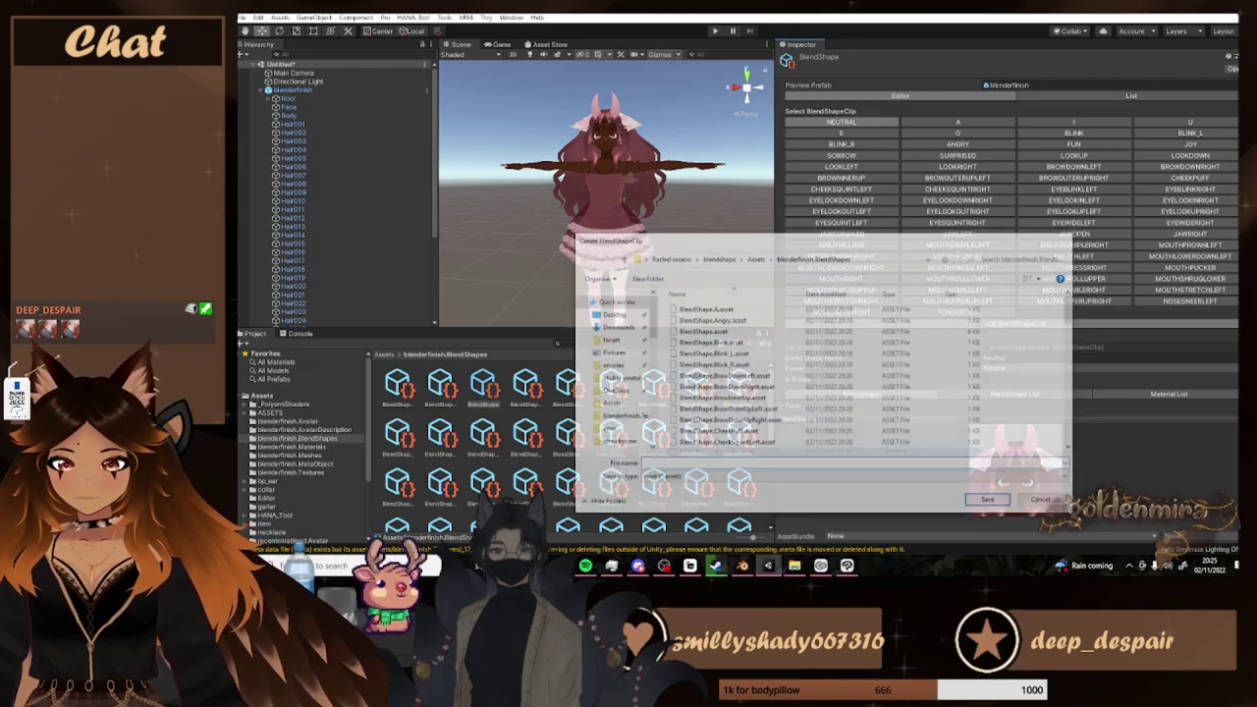
Add an entry to the Jacket clip's material list and open the choice of materials for it
{"action": "left_click", "coordinate": [1074, 312]}
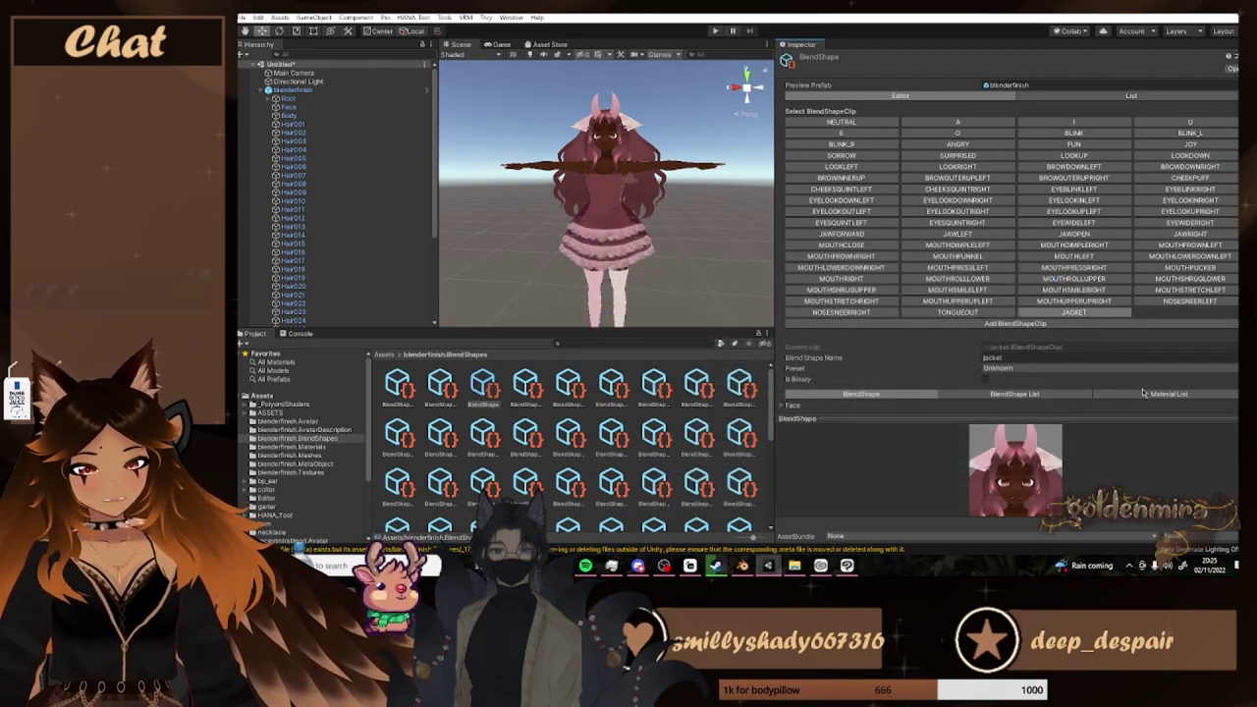
{"action": "left_click", "coordinate": [1144, 393]}
{"action": "scroll", "coordinate": [1041, 363], "scroll_direction": "down", "scroll_amount": 2}
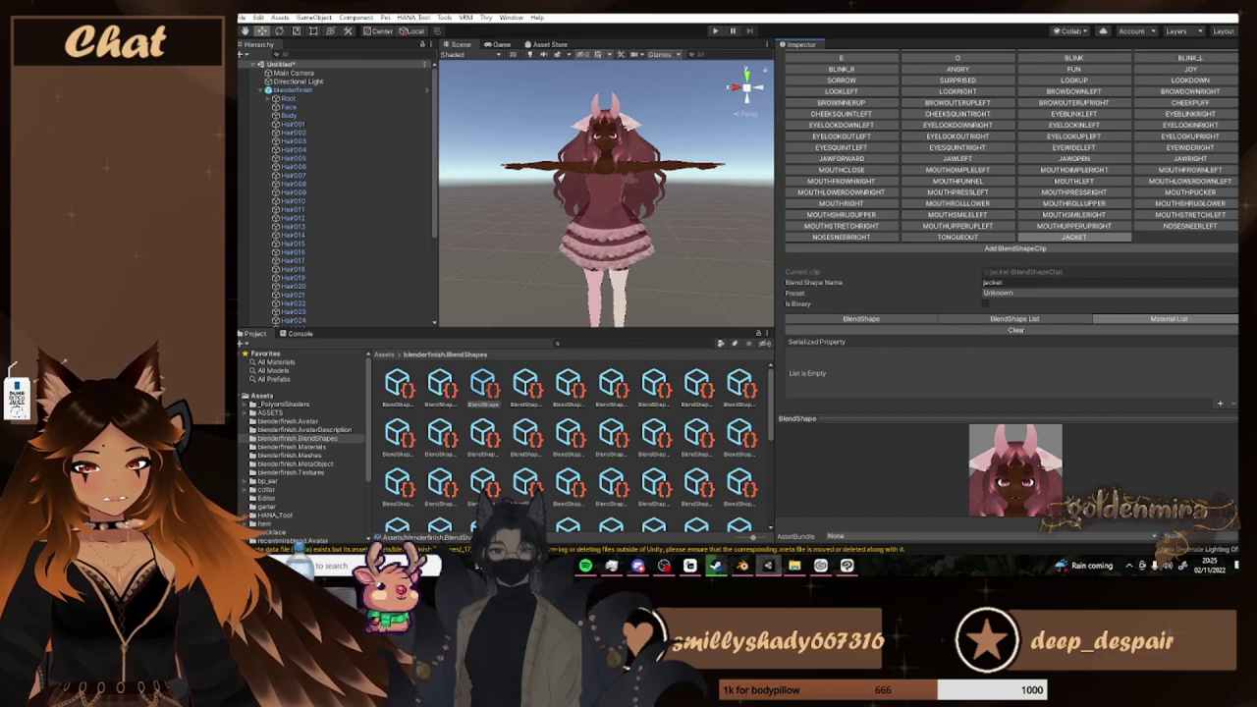
{"action": "left_click", "coordinate": [1220, 403]}
{"action": "left_click", "coordinate": [925, 363]}
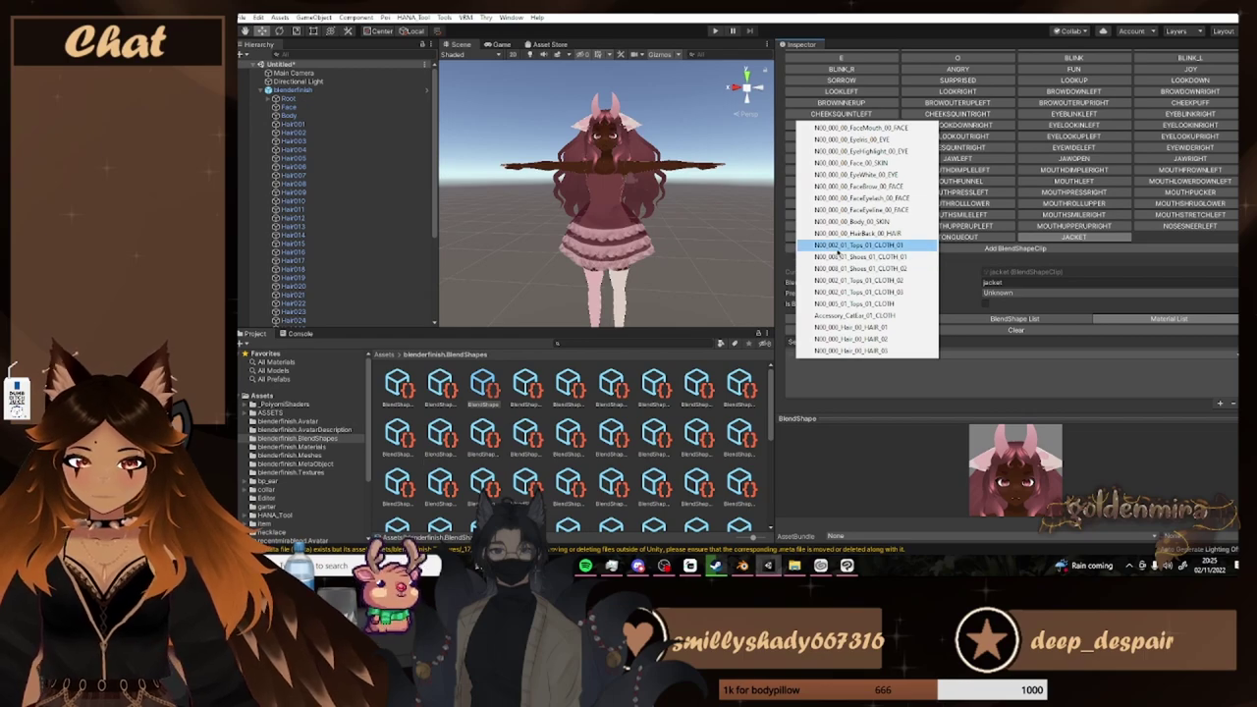
Look up the name of the jacket's cloth material in the blenderfinish.Materials folder
{"action": "left_click", "coordinate": [299, 447]}
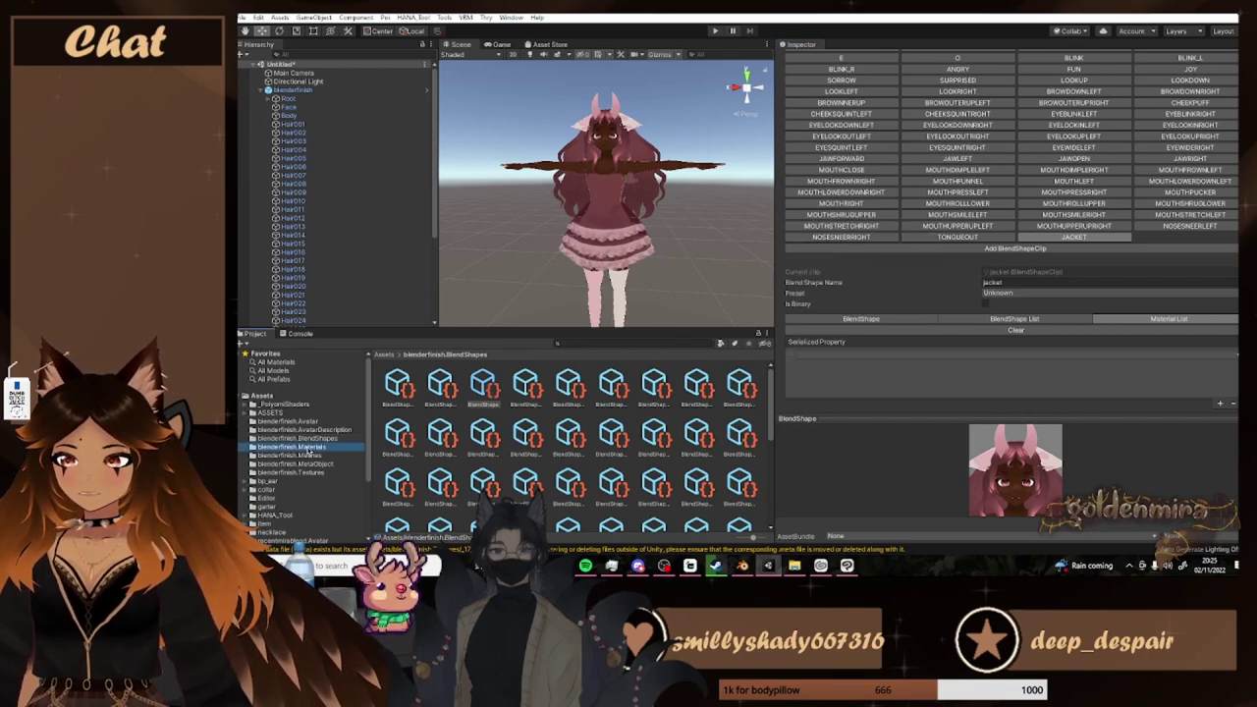
{"action": "left_click", "coordinate": [705, 395]}
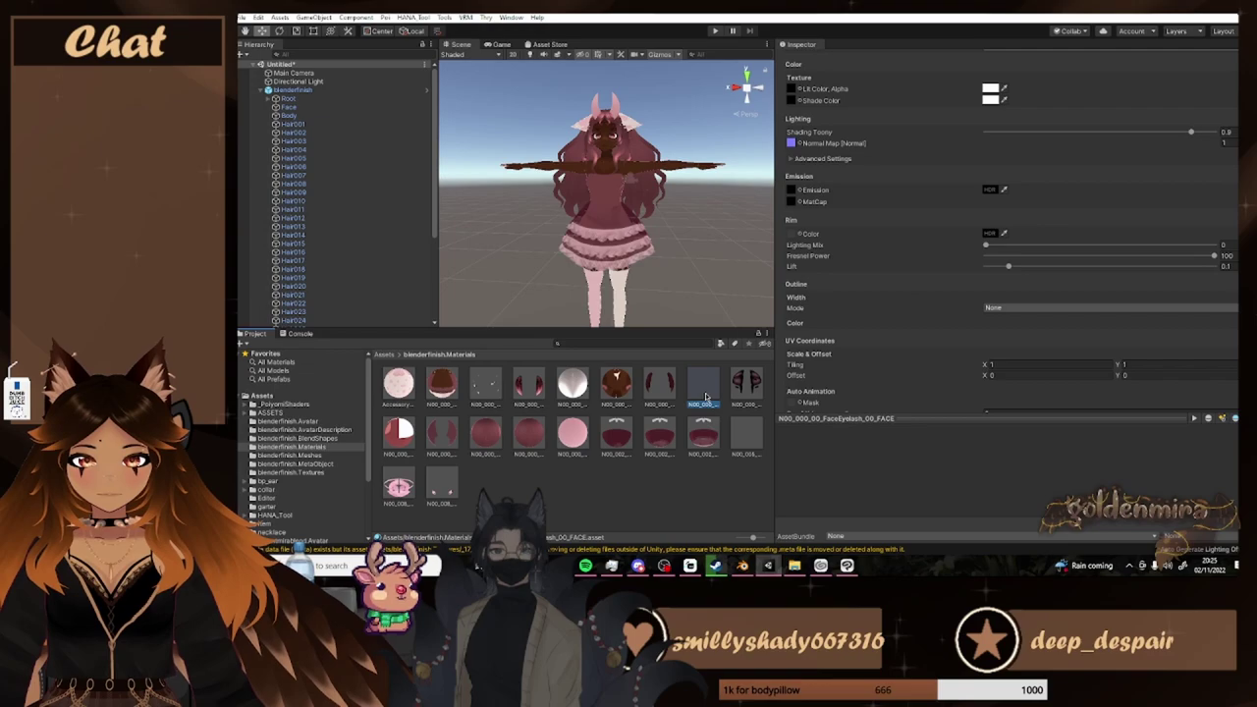
{"action": "scroll", "coordinate": [821, 341], "scroll_direction": "up", "scroll_amount": 2}
{"action": "left_click", "coordinate": [741, 432]}
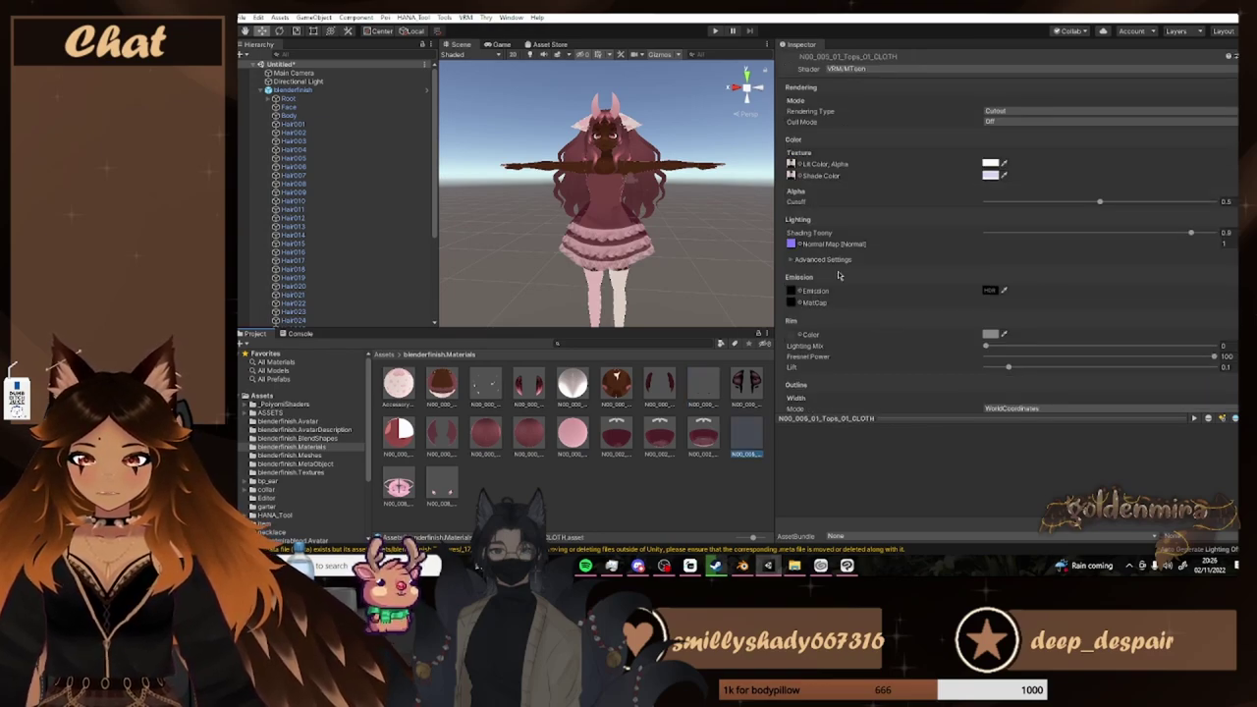
In the BlendShape asset's Jacket clip, assign material N00_002_01_Tops_01_CLOTH_01 and property _Color to the material list entry
{"action": "left_click", "coordinate": [312, 439]}
{"action": "left_click", "coordinate": [483, 388]}
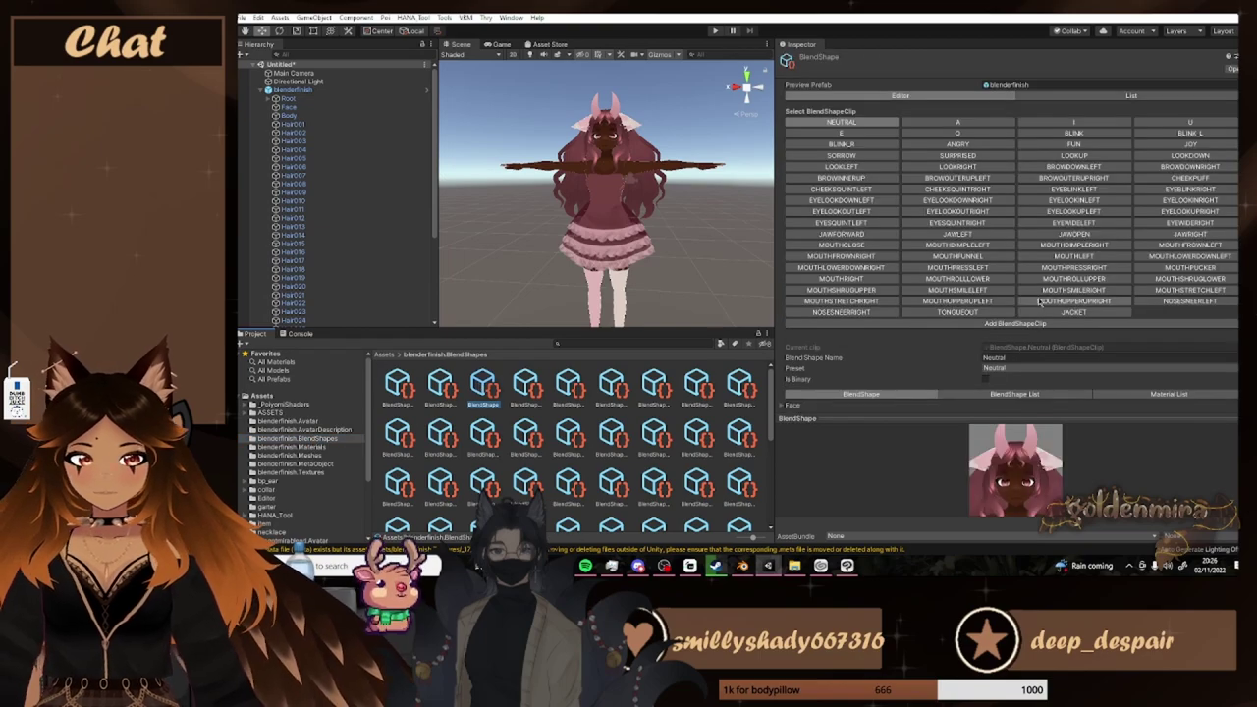
{"action": "left_click", "coordinate": [1074, 312]}
{"action": "scroll", "coordinate": [1129, 379], "scroll_direction": "down", "scroll_amount": 1}
{"action": "left_click", "coordinate": [1140, 385]}
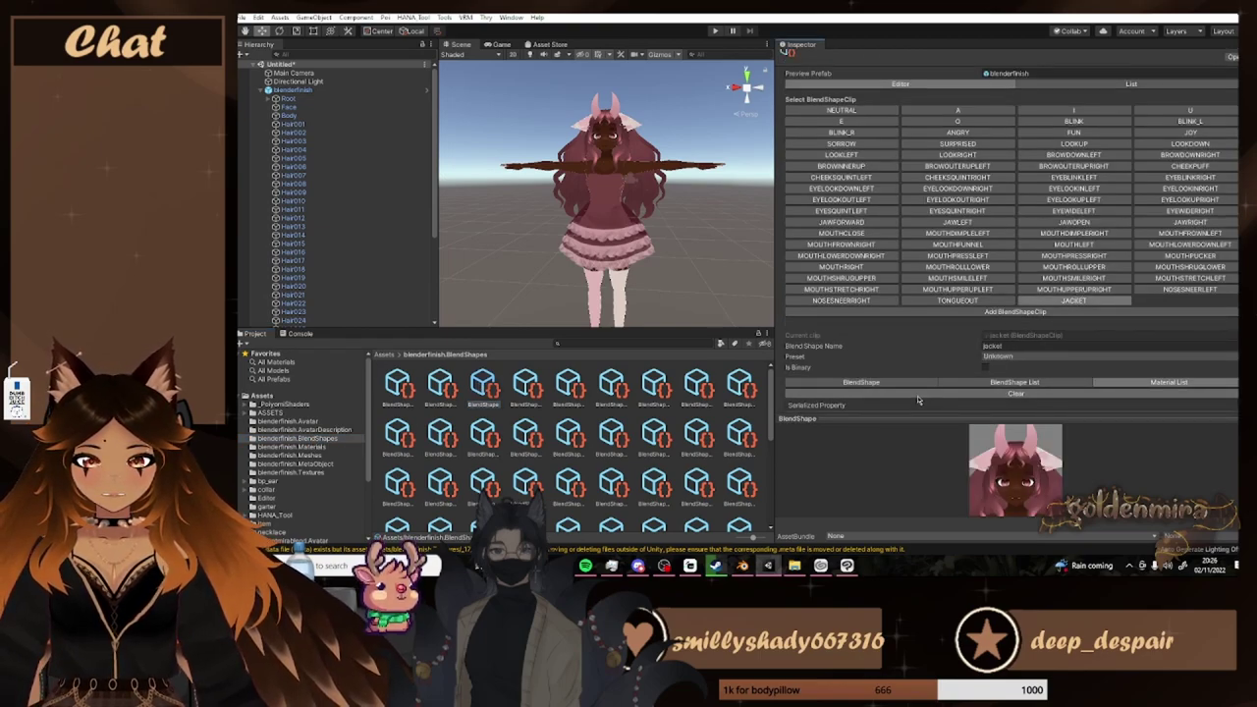
{"action": "scroll", "coordinate": [913, 397], "scroll_direction": "down", "scroll_amount": 2}
{"action": "left_click", "coordinate": [1221, 402]}
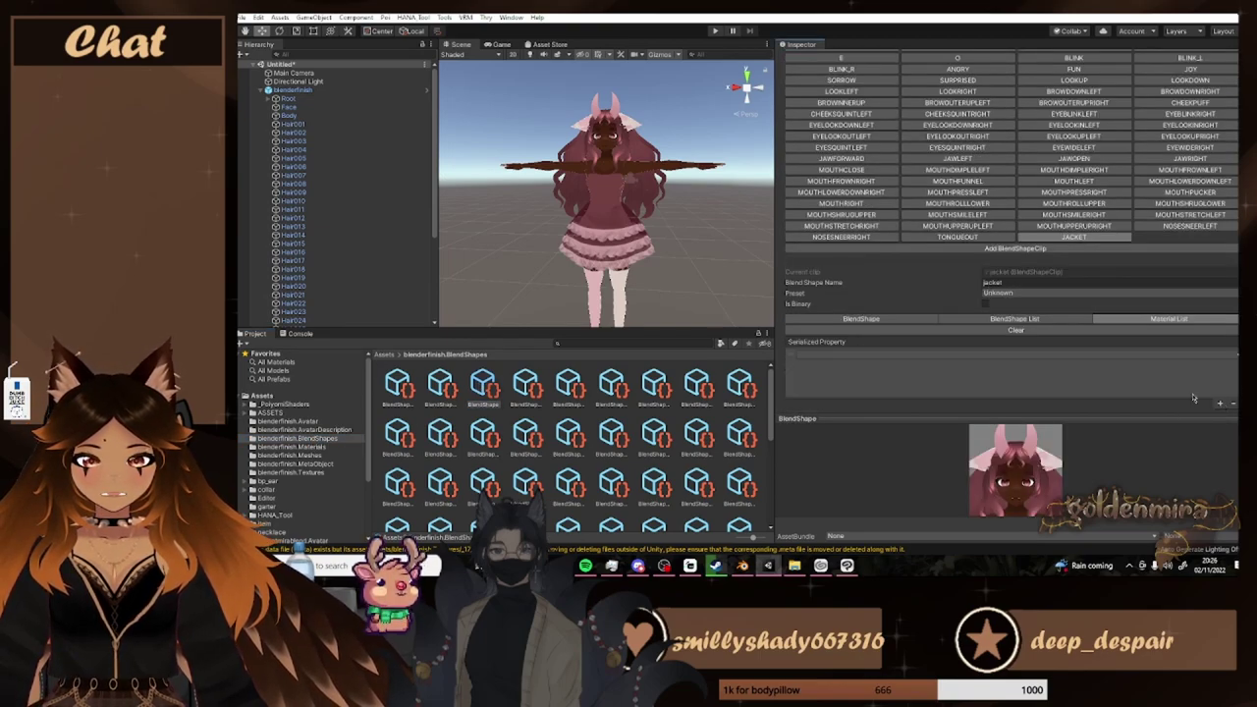
{"action": "left_click", "coordinate": [1146, 355]}
{"action": "left_click", "coordinate": [870, 247]}
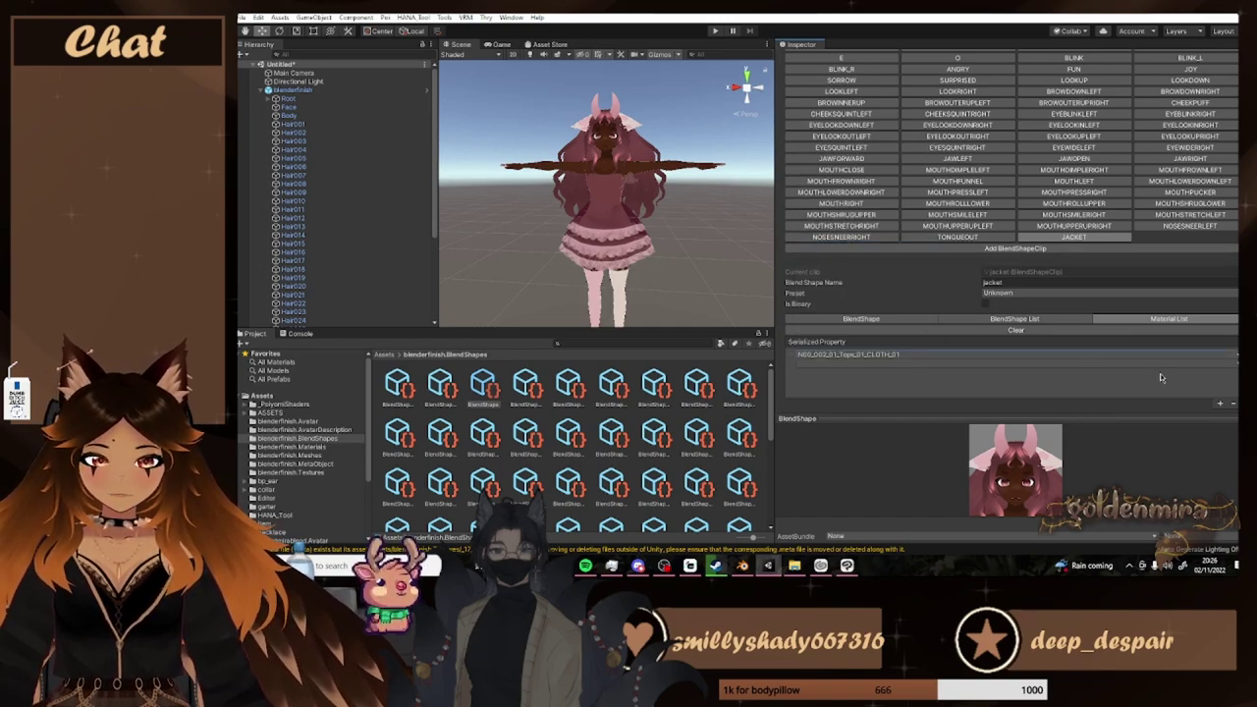
{"action": "left_click", "coordinate": [1139, 364]}
{"action": "left_click", "coordinate": [854, 149]}
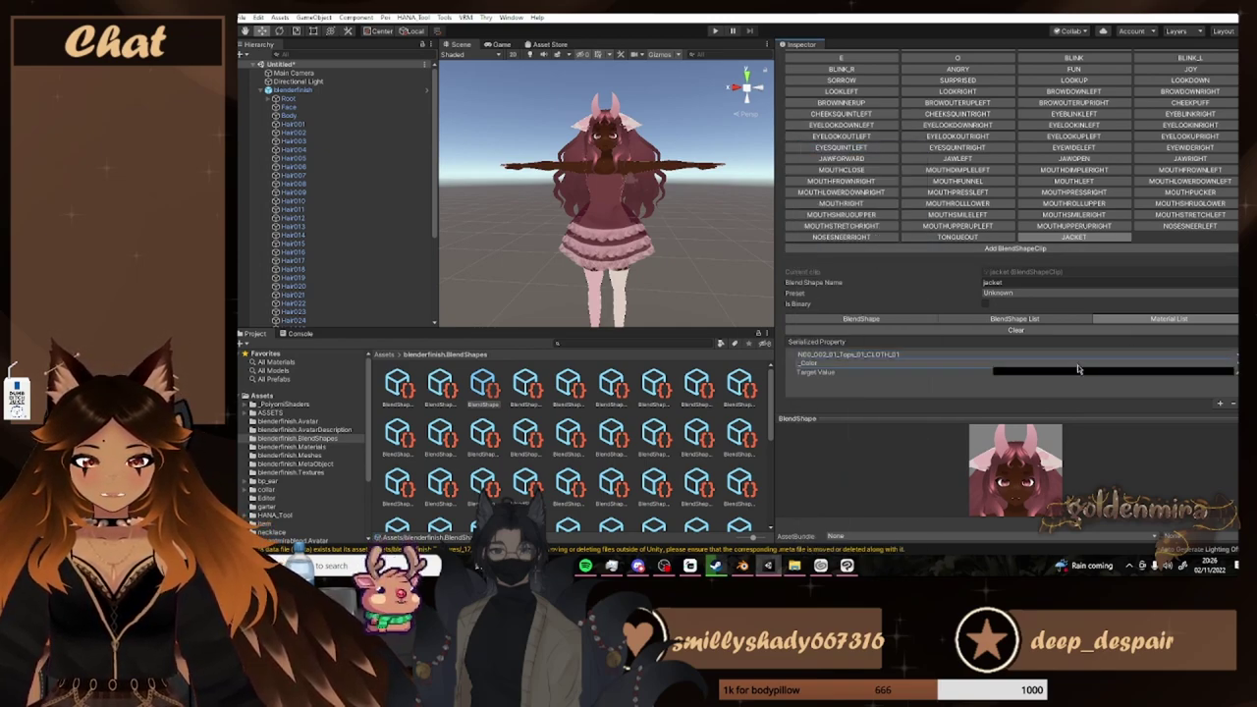
Set the target color's alpha to 255 and examine the avatar's outfit in a floating BlendShape preview
{"action": "left_click", "coordinate": [1078, 370]}
{"action": "left_click_drag", "start_coordinate": [257, 230], "coordinate": [334, 228]}
{"action": "left_click", "coordinate": [1234, 420]}
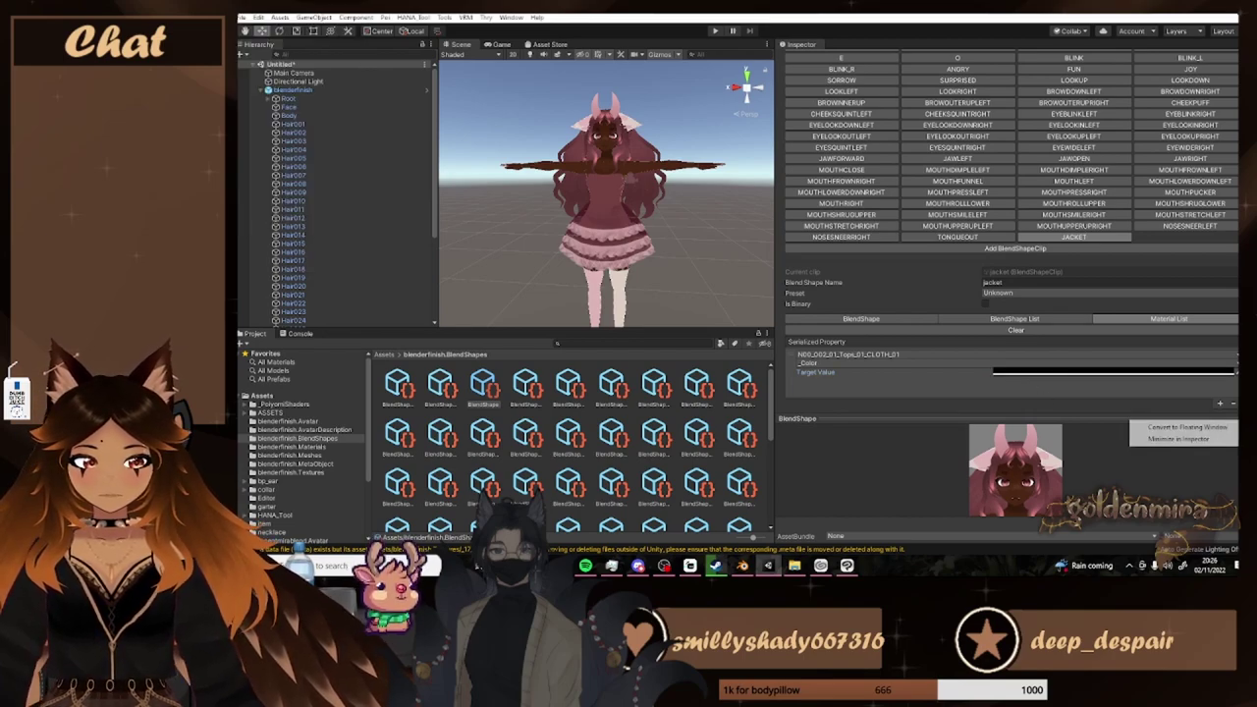
{"action": "left_click", "coordinate": [1222, 426]}
{"action": "scroll", "coordinate": [606, 339], "scroll_direction": "down", "scroll_amount": 10}
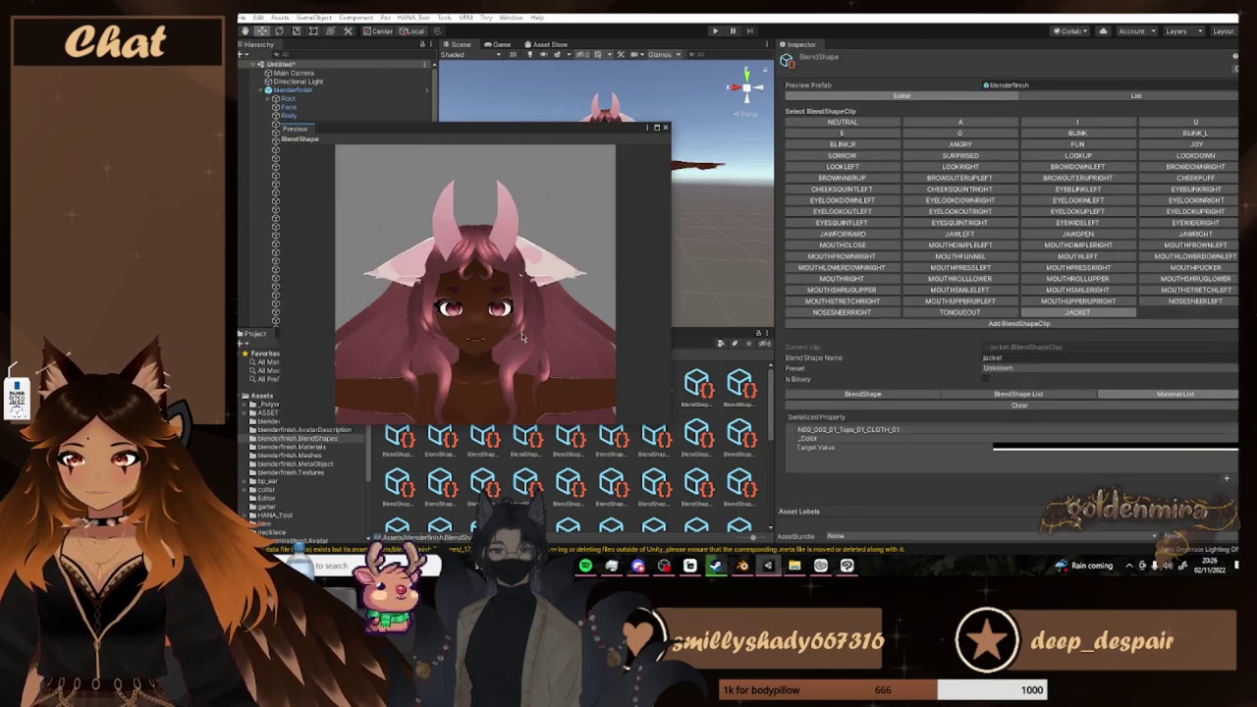
{"action": "scroll", "coordinate": [511, 346], "scroll_direction": "up", "scroll_amount": 3}
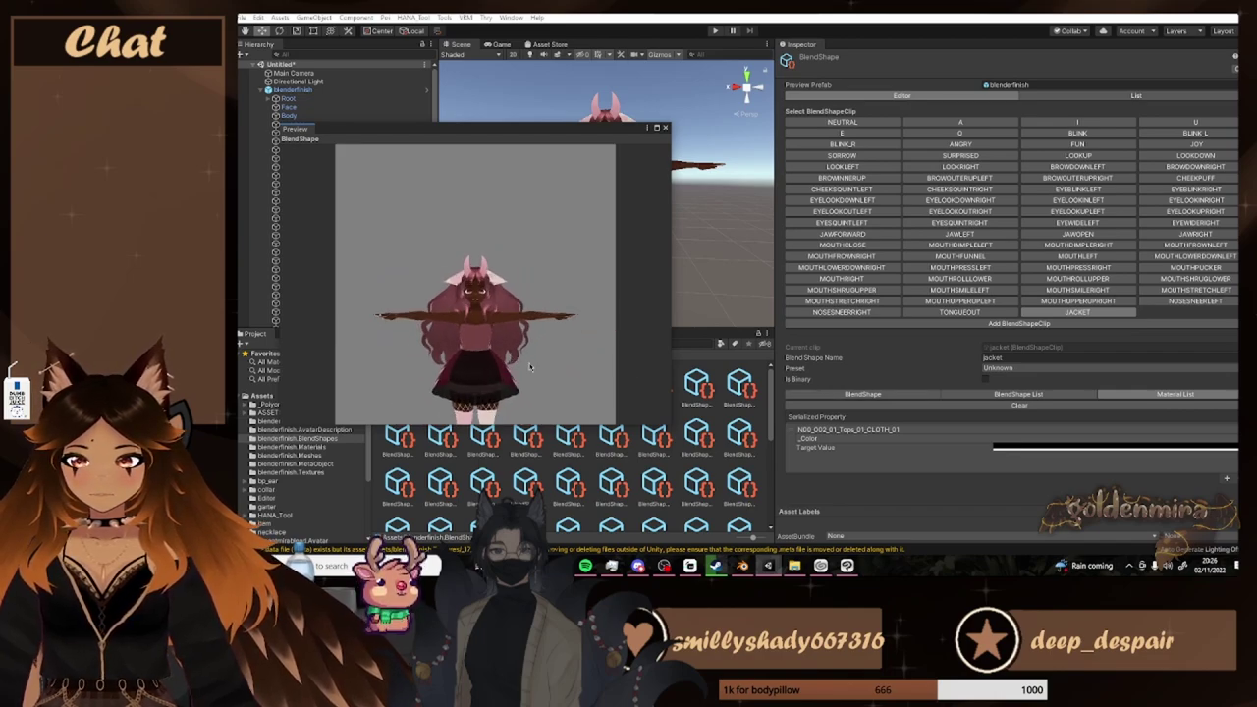
Change the Jacket clip's entry to material N00_005_01_Tops_01_CLOTH with a white FFFFFF target color, and close the floating preview
{"action": "left_click", "coordinate": [910, 433]}
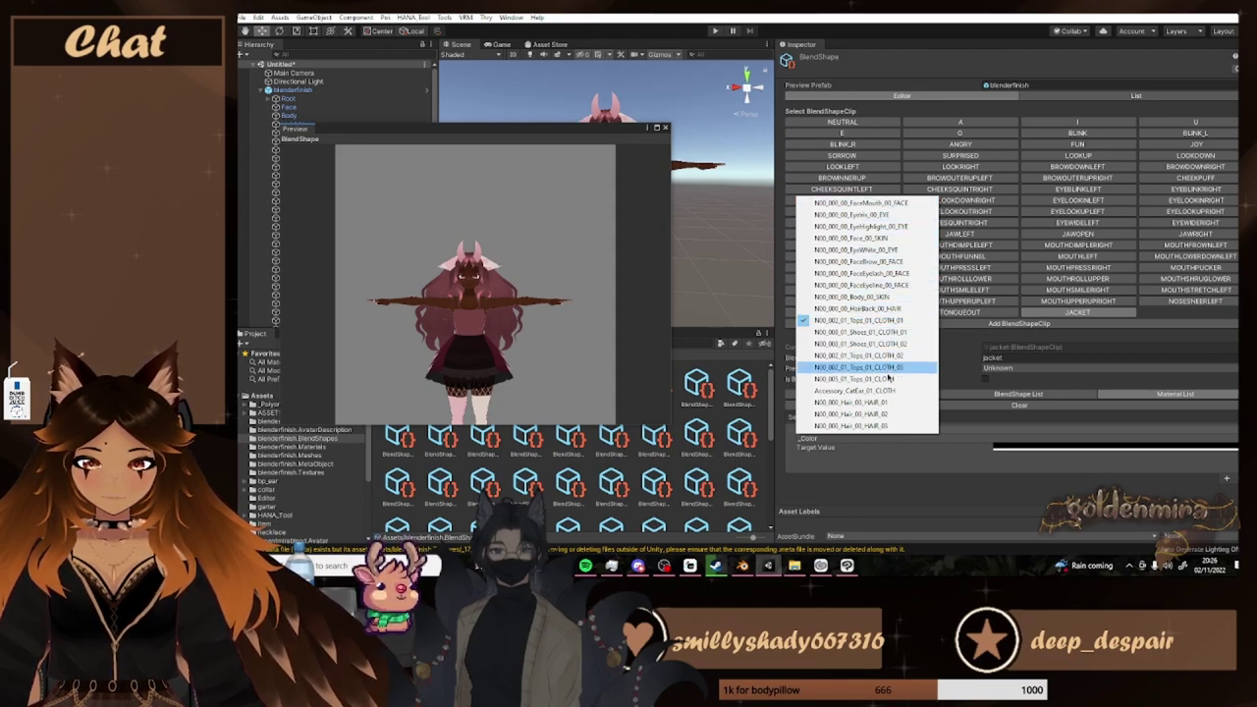
{"action": "left_click", "coordinate": [886, 378]}
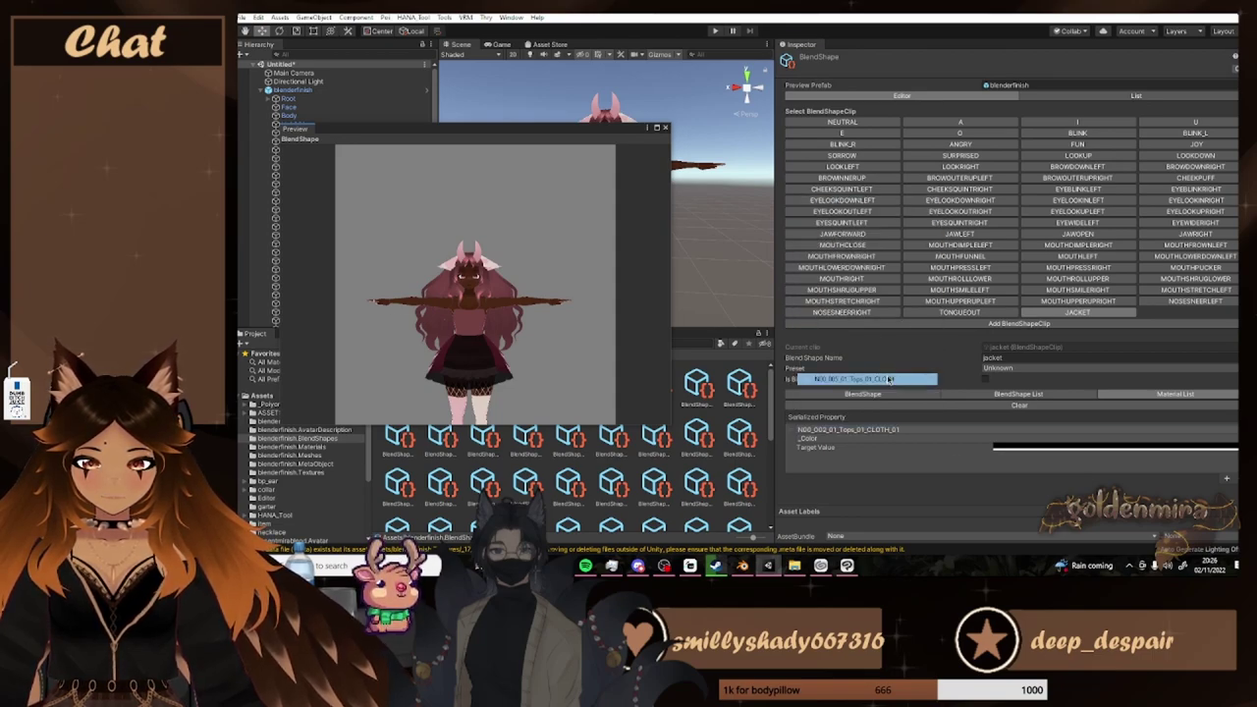
{"action": "left_click", "coordinate": [1126, 450]}
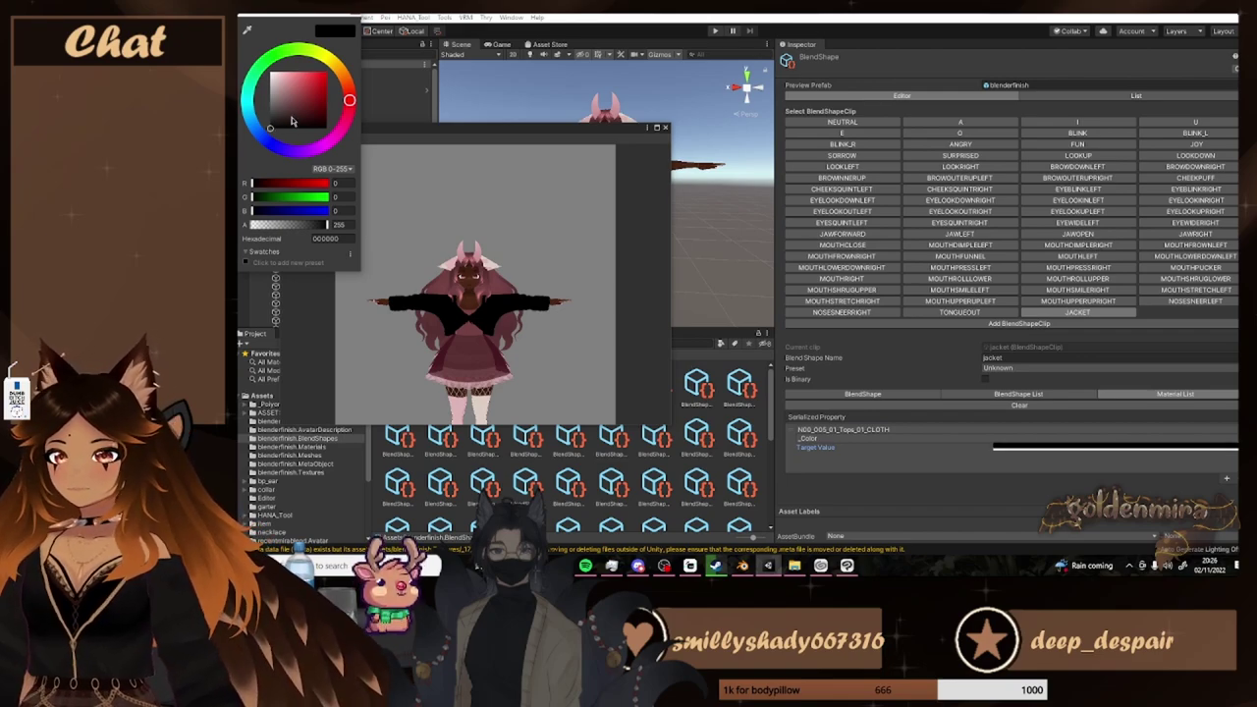
{"action": "left_click_drag", "start_coordinate": [292, 121], "coordinate": [270, 72]}
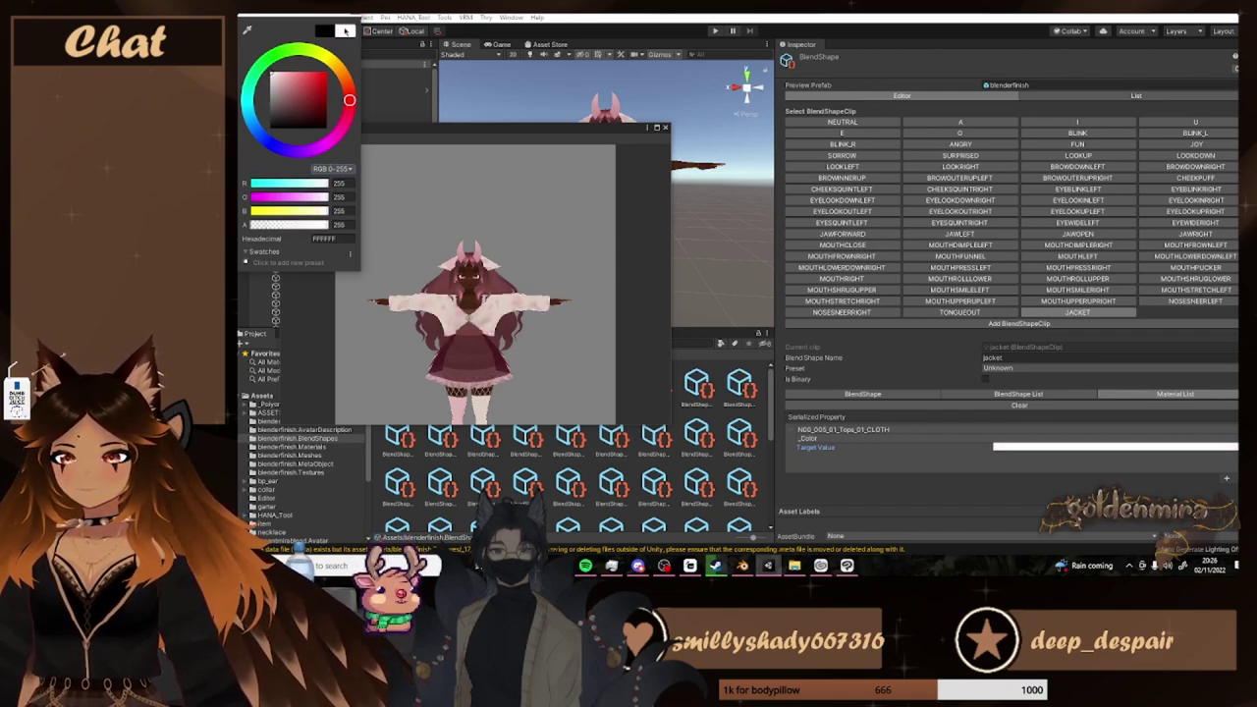
{"action": "left_click", "coordinate": [357, 15]}
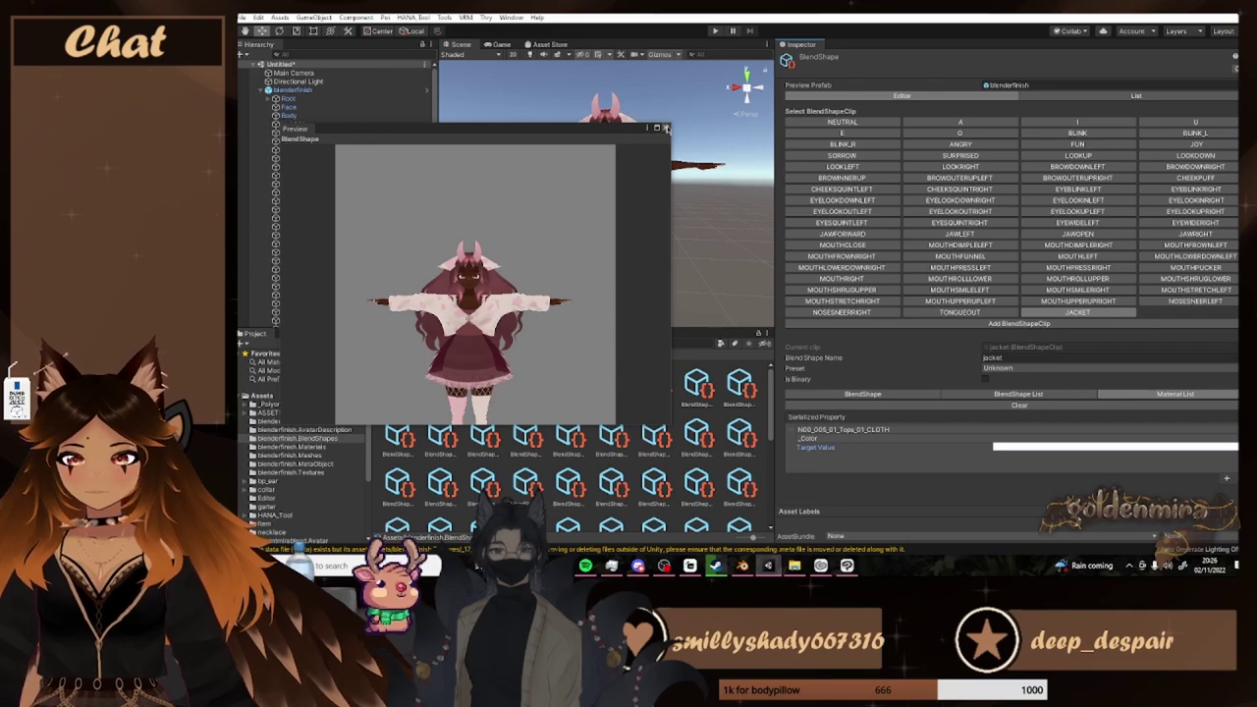
{"action": "left_click", "coordinate": [666, 127]}
{"action": "scroll", "coordinate": [615, 265], "scroll_direction": "down", "scroll_amount": 4}
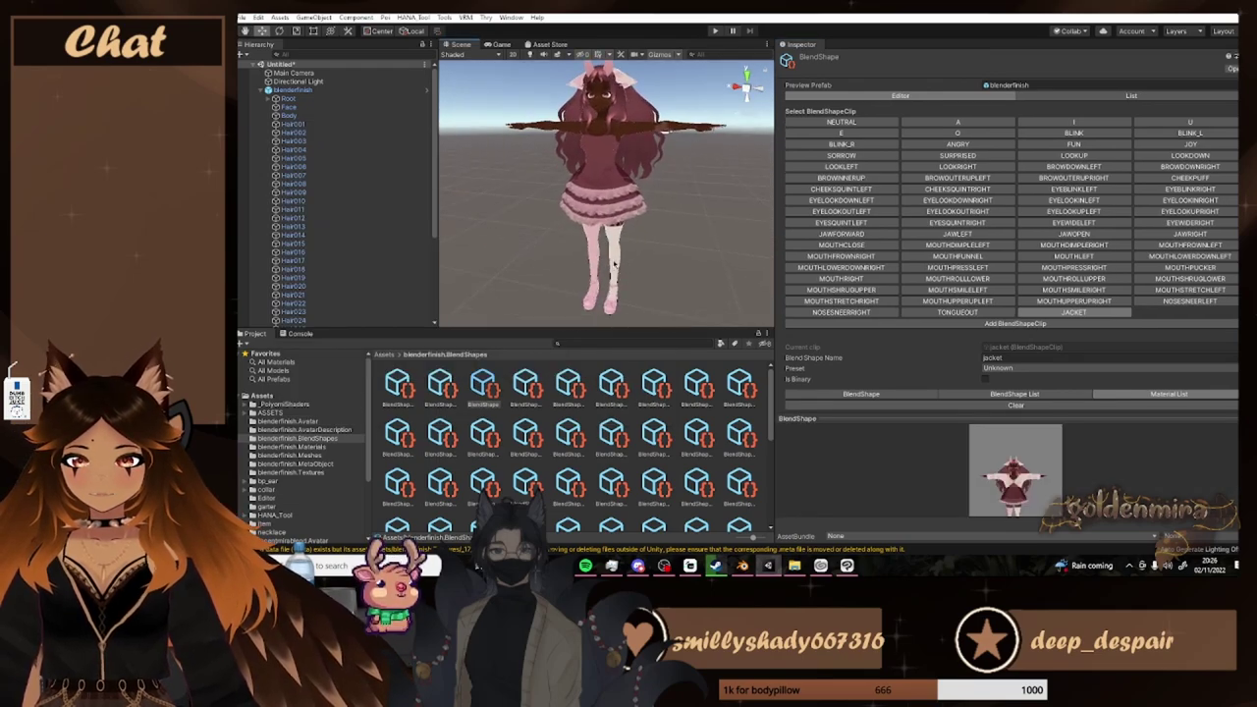
{"action": "scroll", "coordinate": [615, 265], "scroll_direction": "up", "scroll_amount": 5}
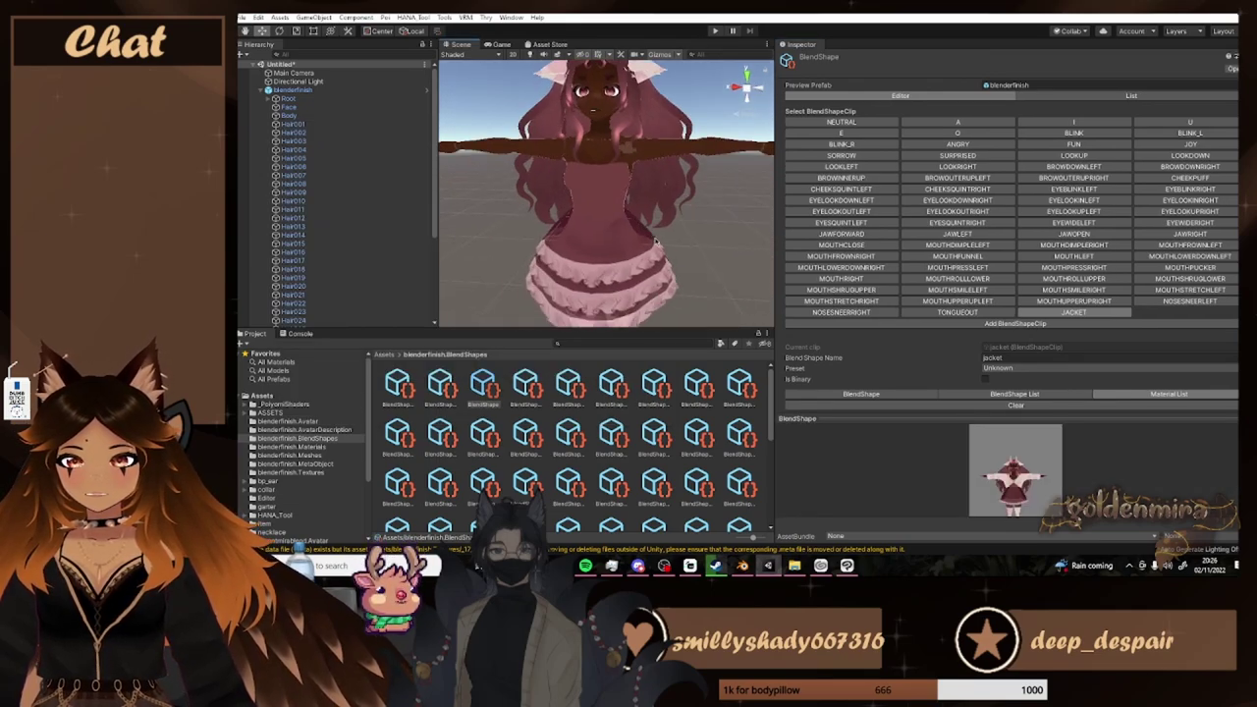
{"action": "scroll", "coordinate": [656, 239], "scroll_direction": "down", "scroll_amount": 4}
Switch to the web browser and open booth.pm
{"action": "key", "text": "alt+Tab"}
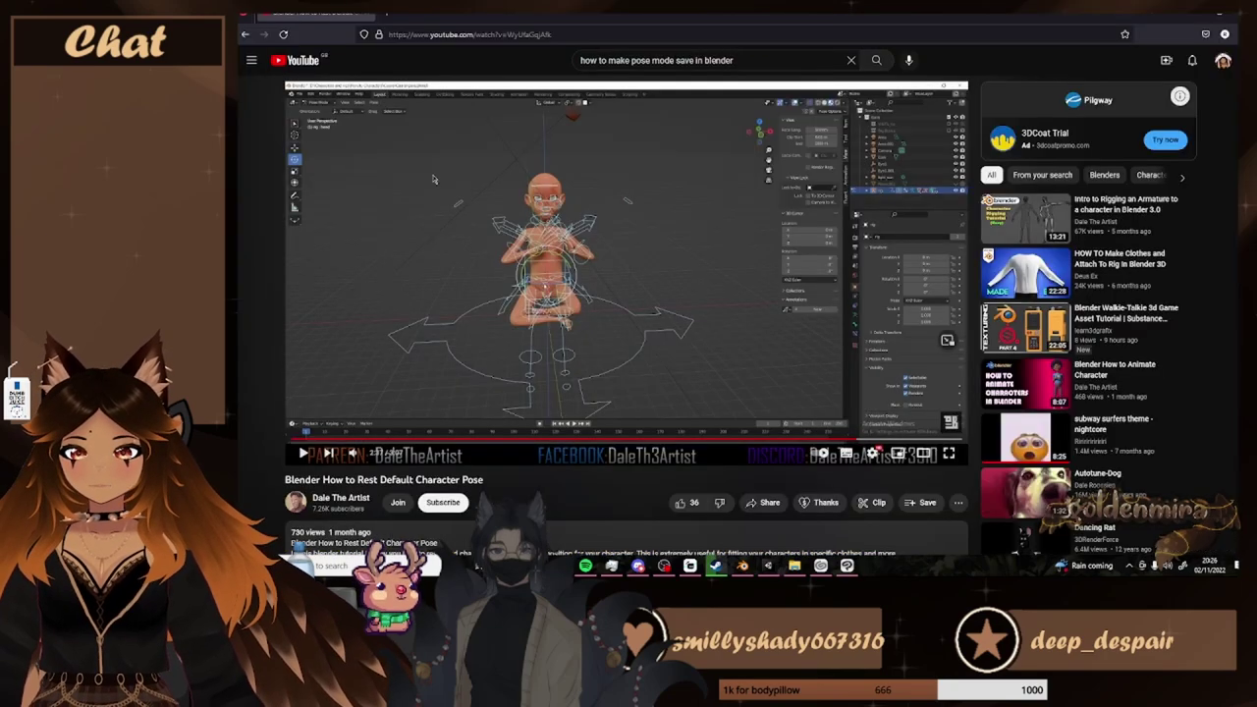
{"action": "left_click", "coordinate": [501, 35]}
{"action": "type", "text": "booth.pm/"}
{"action": "key", "text": "Return"}
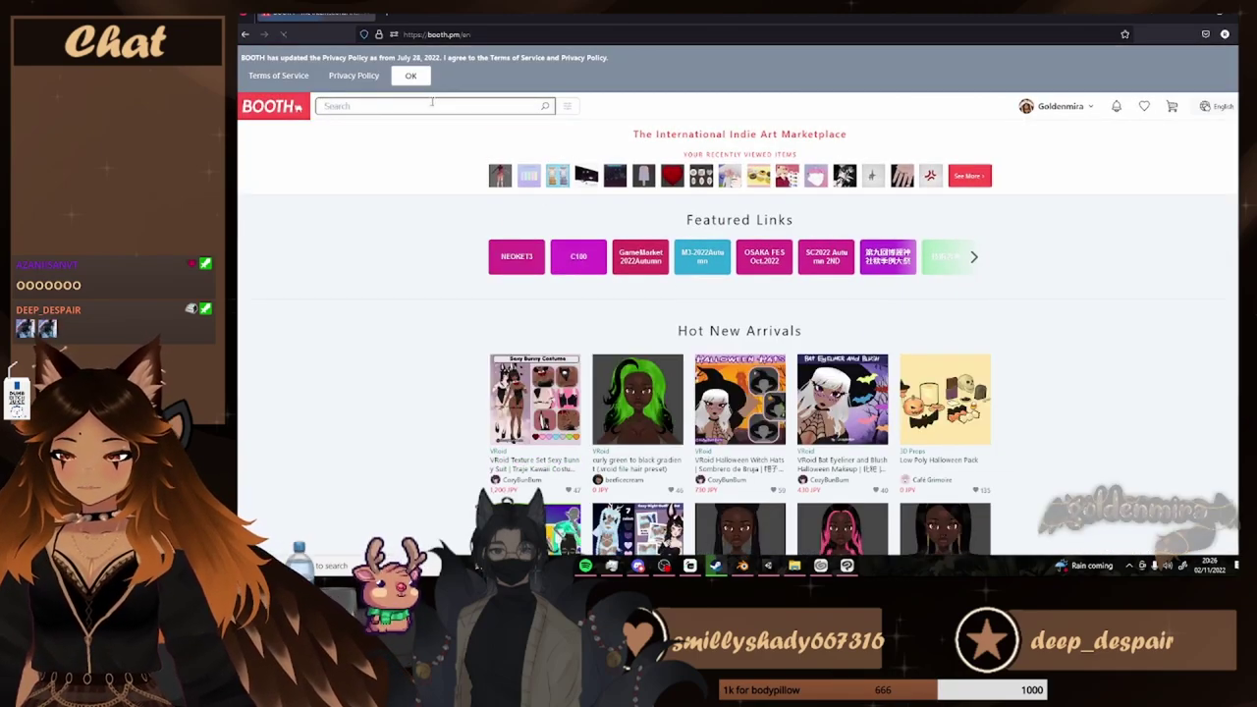
Search the BOOTH marketplace for "fbx earrings"
{"action": "left_click", "coordinate": [432, 105]}
{"action": "type", "text": "earrings"}
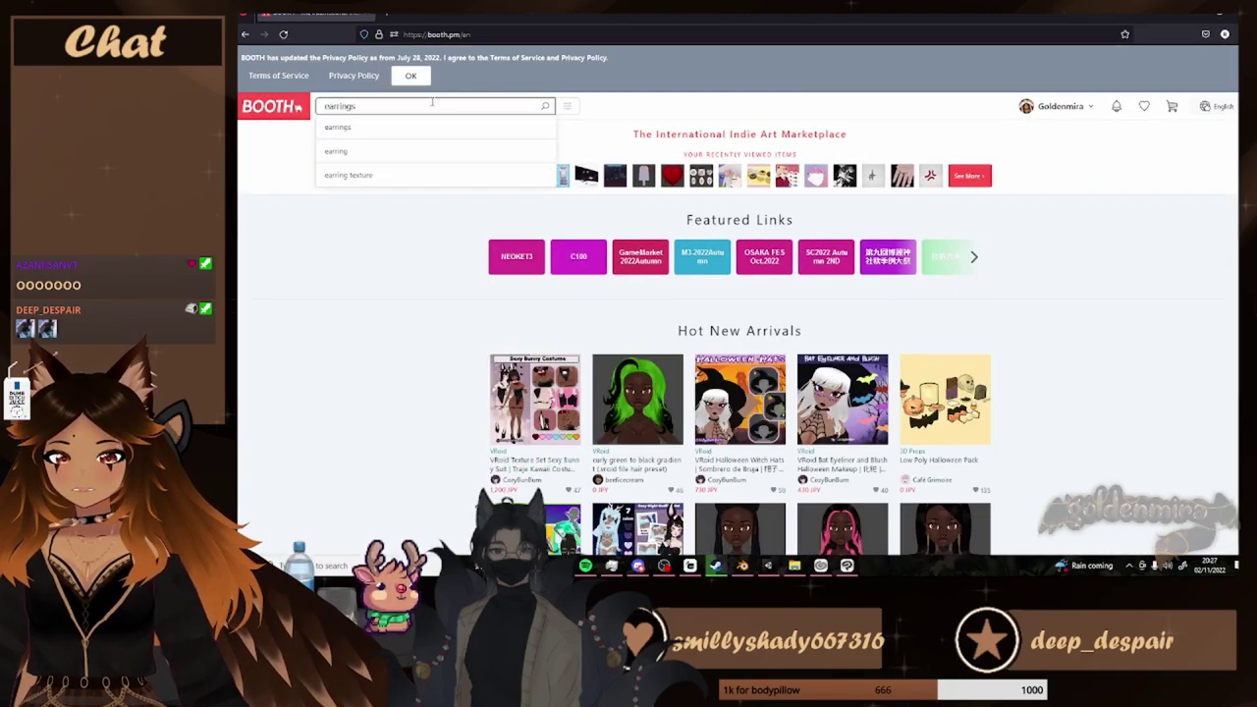
{"action": "key", "text": "BackSpace"}
{"action": "key", "text": "BackSpace"}
{"action": "key", "text": "BackSpace"}
{"action": "key", "text": "BackSpace"}
{"action": "key", "text": "BackSpace"}
{"action": "key", "text": "BackSpace"}
{"action": "key", "text": "BackSpace"}
{"action": "type", "text": "fbx"}
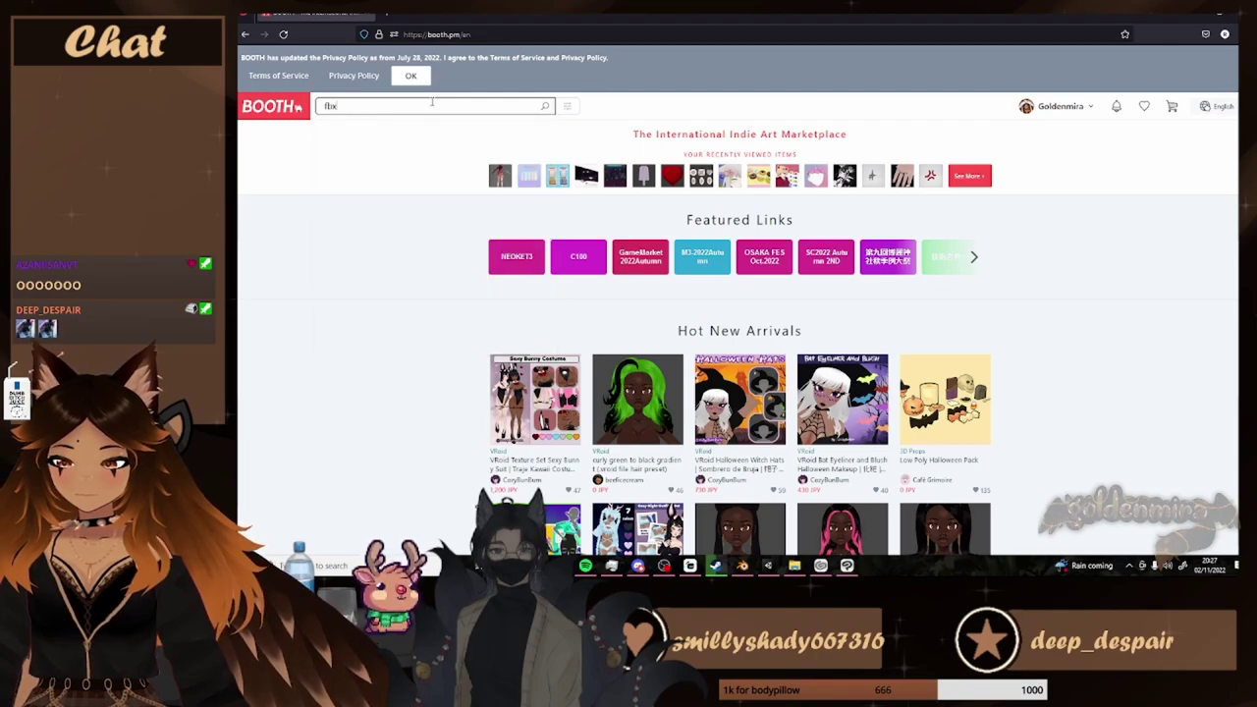
{"action": "type", "text": " earrings"}
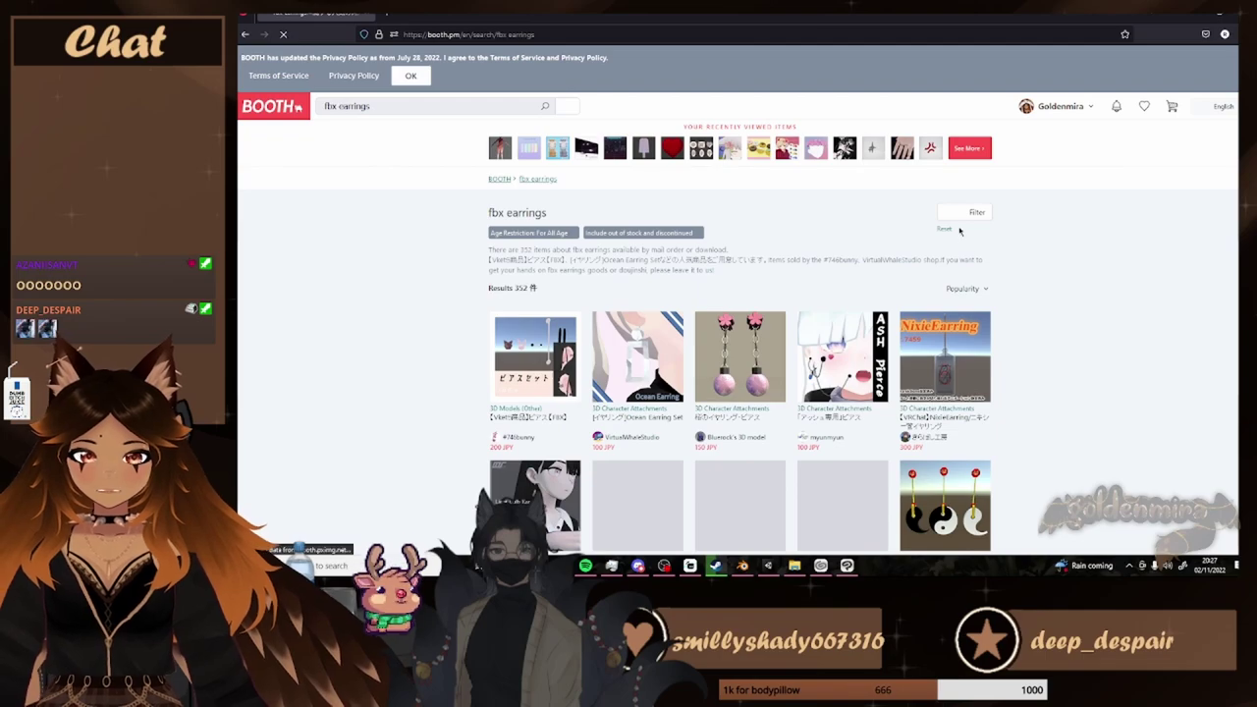
Filter the earring search results to free items by setting the maximum price to 0
{"action": "left_click", "coordinate": [974, 212]}
{"action": "scroll", "coordinate": [888, 447], "scroll_direction": "down", "scroll_amount": 1}
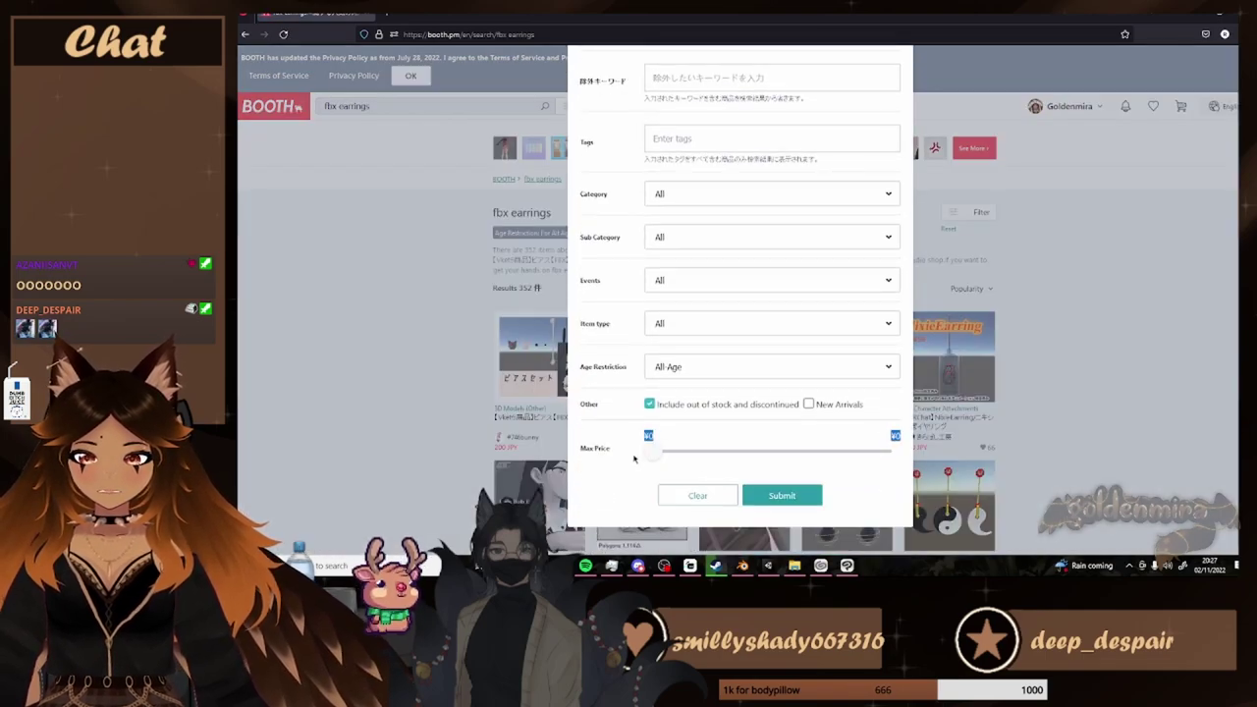
{"action": "left_click", "coordinate": [795, 497]}
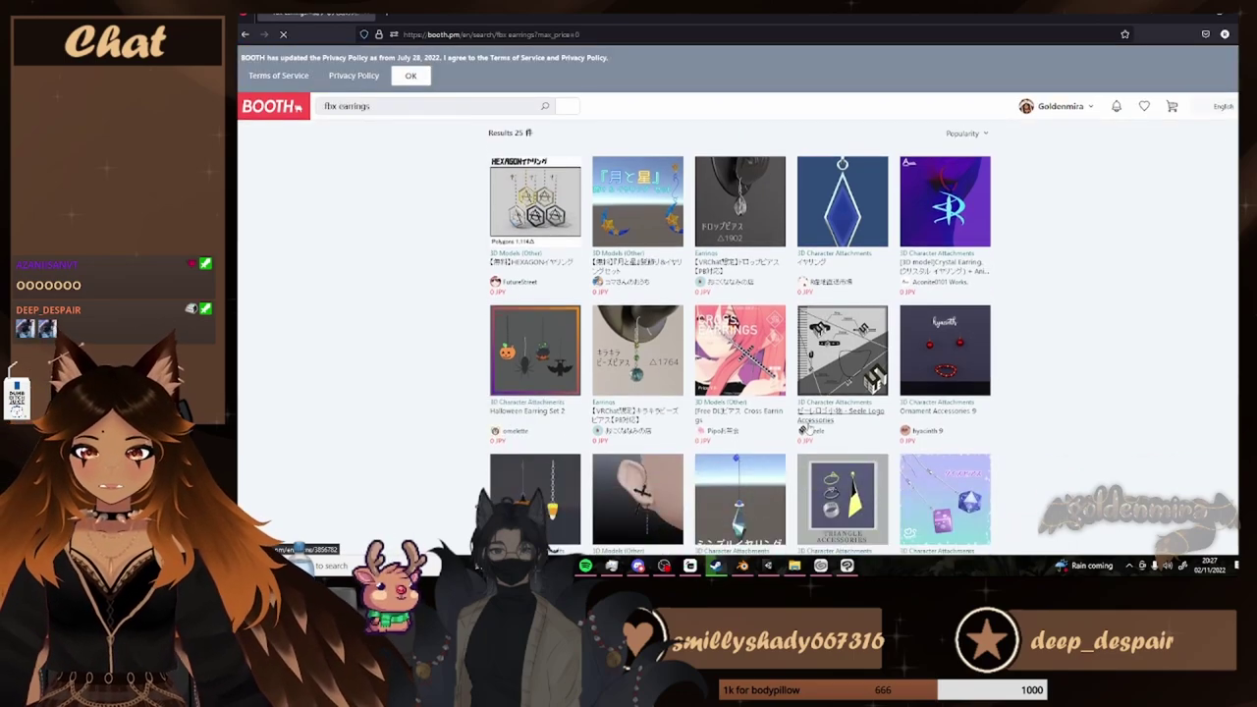
Browse the free earring listings and examine which file formats are included on the SASOU_Earring product page
{"action": "scroll", "coordinate": [1014, 315], "scroll_direction": "down", "scroll_amount": 2}
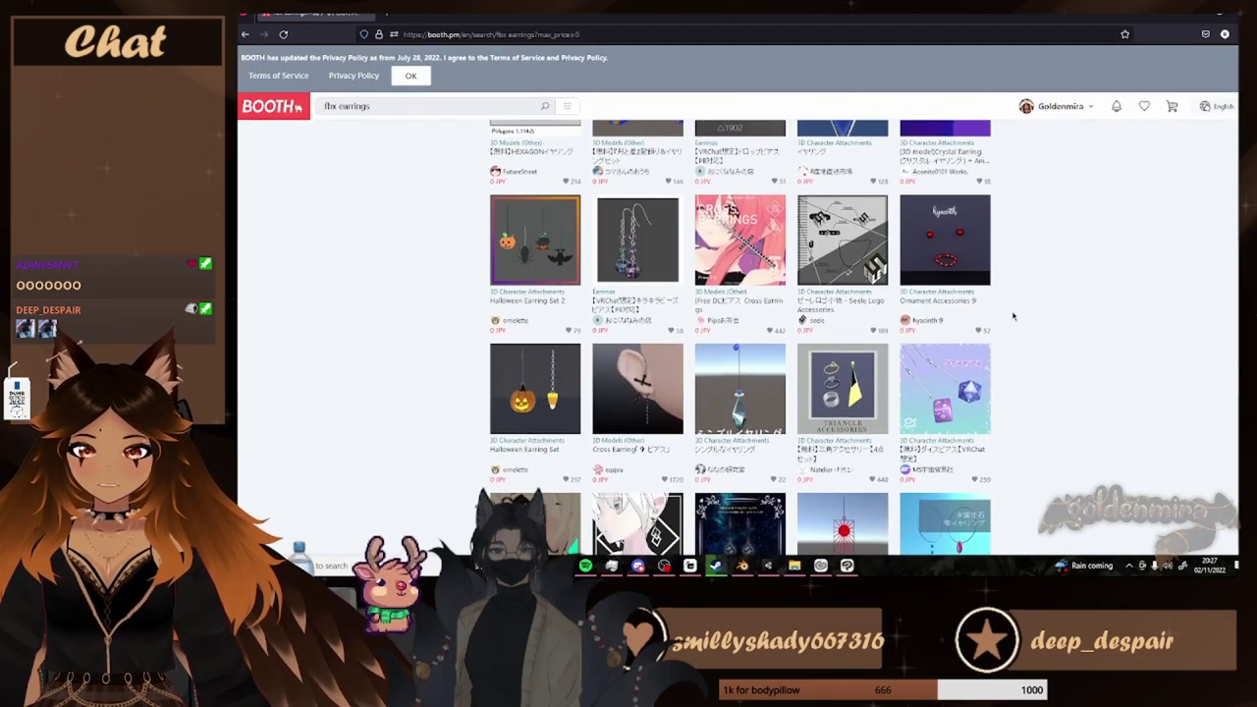
{"action": "scroll", "coordinate": [1013, 315], "scroll_direction": "down", "scroll_amount": 6}
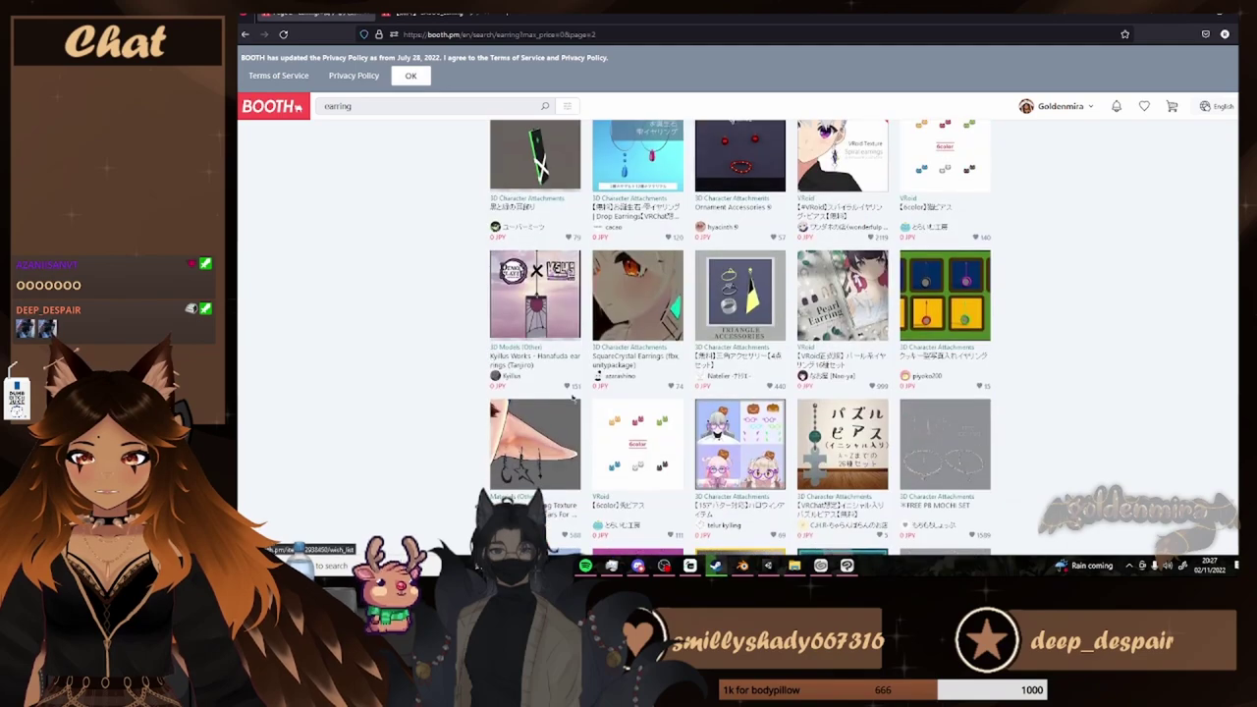
{"action": "scroll", "coordinate": [573, 397], "scroll_direction": "down", "scroll_amount": 2}
{"action": "scroll", "coordinate": [650, 401], "scroll_direction": "down", "scroll_amount": 2}
{"action": "left_click", "coordinate": [438, 15]}
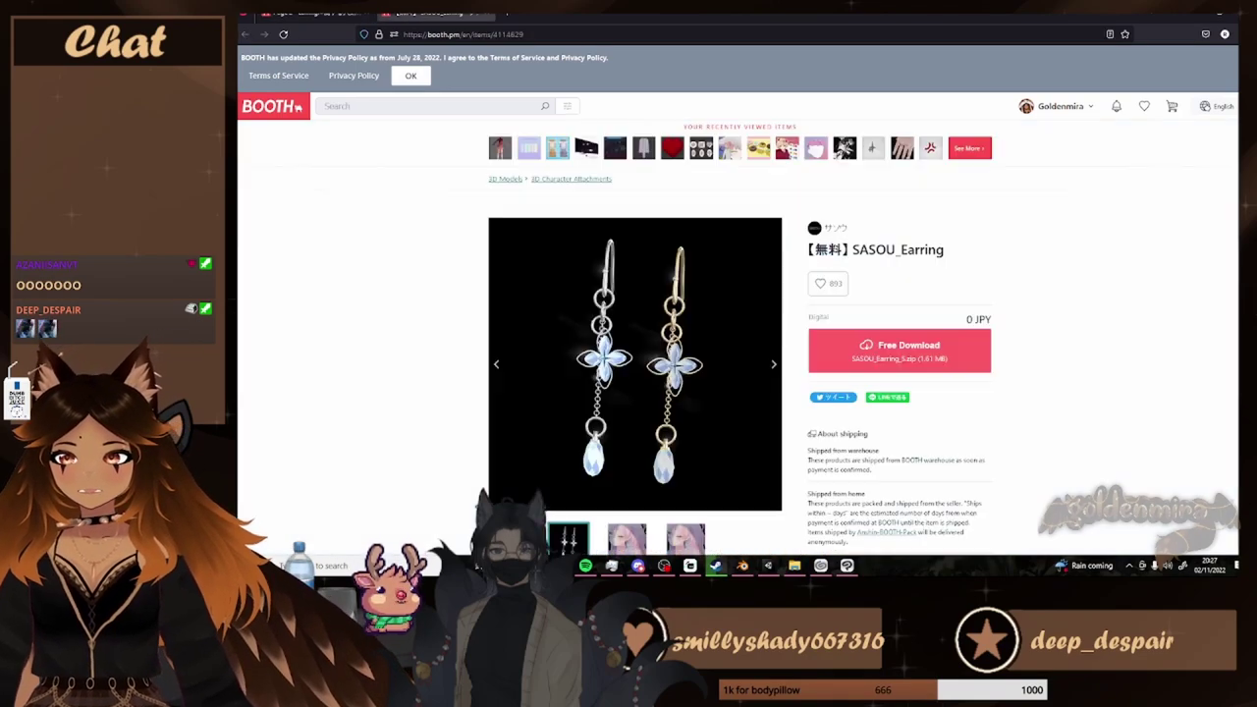
{"action": "scroll", "coordinate": [498, 267], "scroll_direction": "down", "scroll_amount": 5}
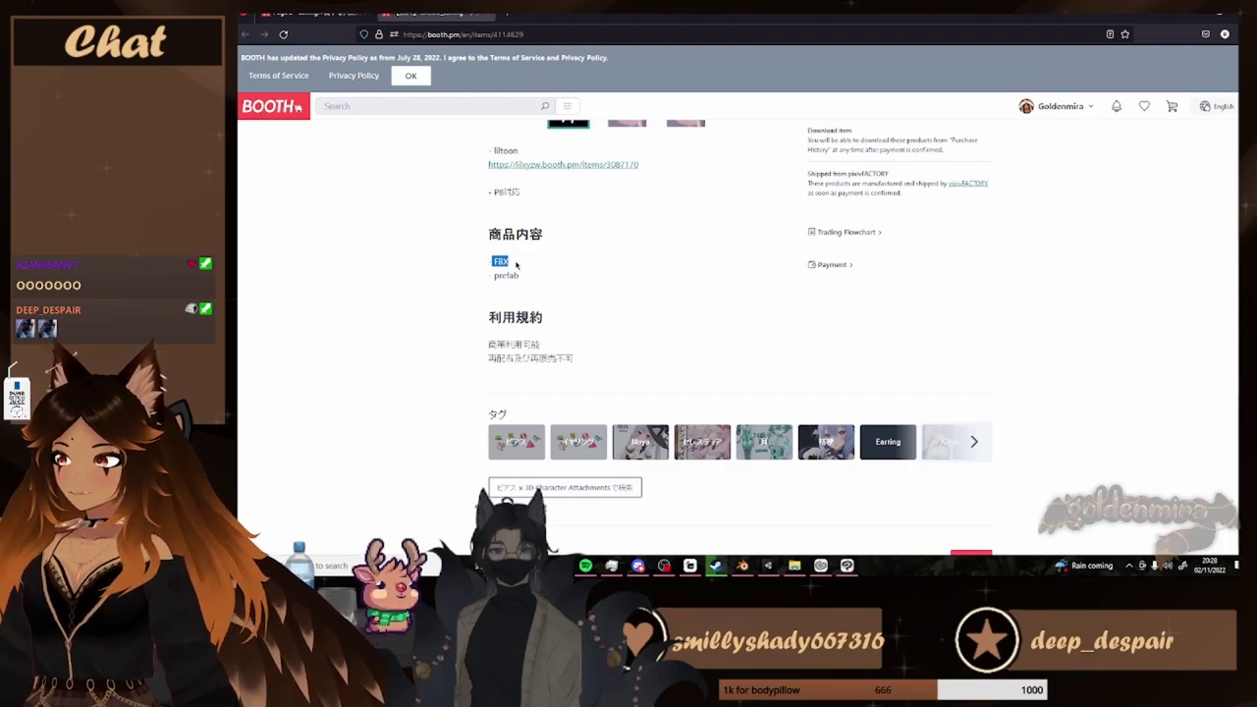
{"action": "scroll", "coordinate": [662, 317], "scroll_direction": "up", "scroll_amount": 5}
Download the SASOU earring archive, move it into the strawbycow folder and extract it there
{"action": "left_click", "coordinate": [940, 360]}
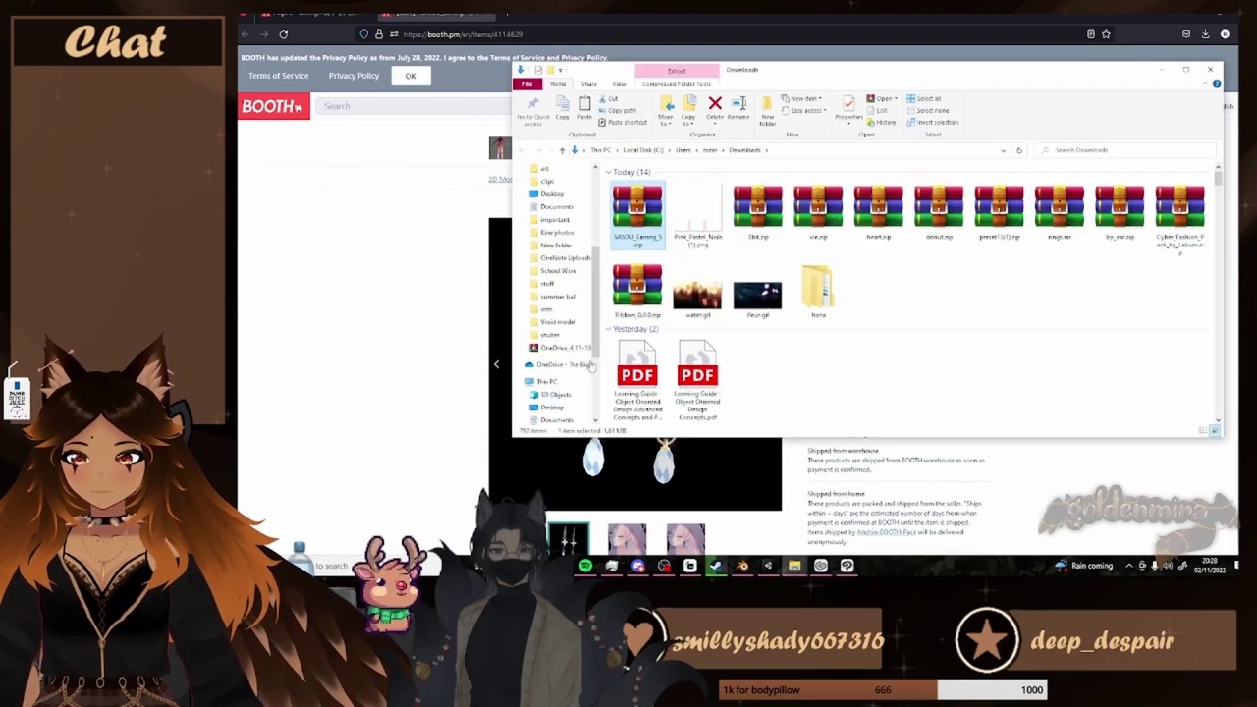
{"action": "scroll", "coordinate": [563, 334], "scroll_direction": "up", "scroll_amount": 3}
{"action": "left_click", "coordinate": [557, 282]}
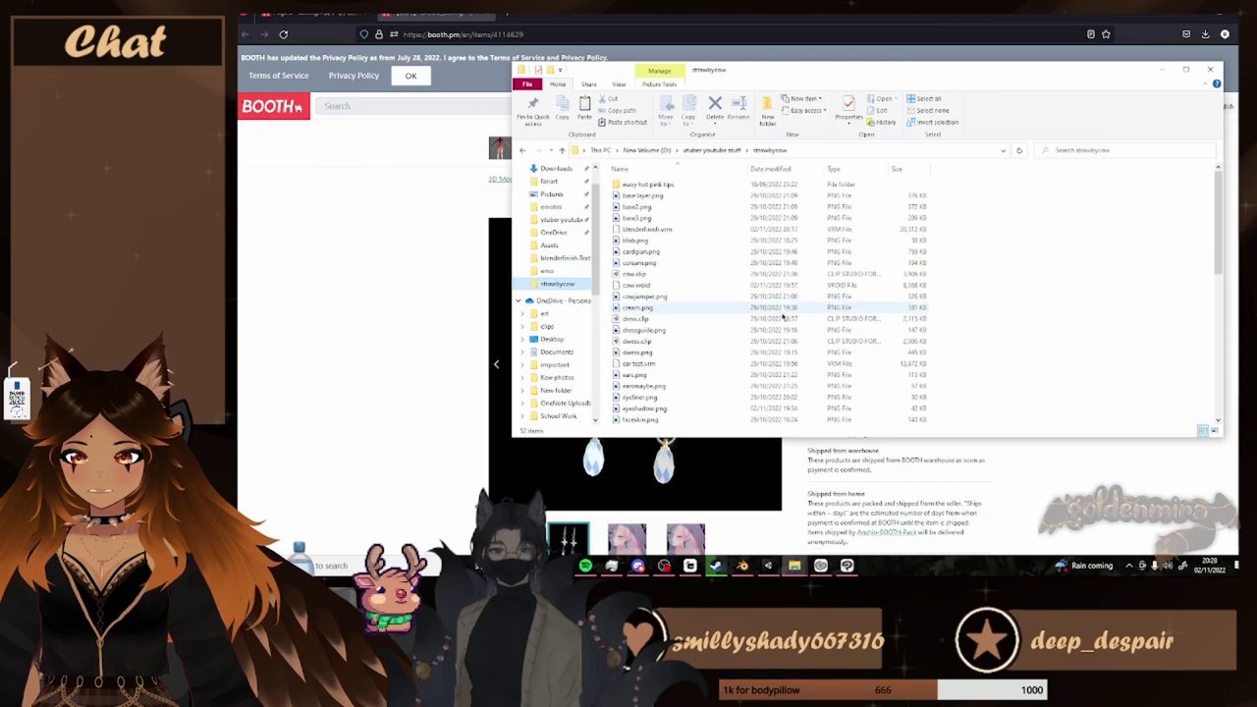
{"action": "scroll", "coordinate": [847, 338], "scroll_direction": "down", "scroll_amount": 6}
{"action": "right_click", "coordinate": [678, 385]}
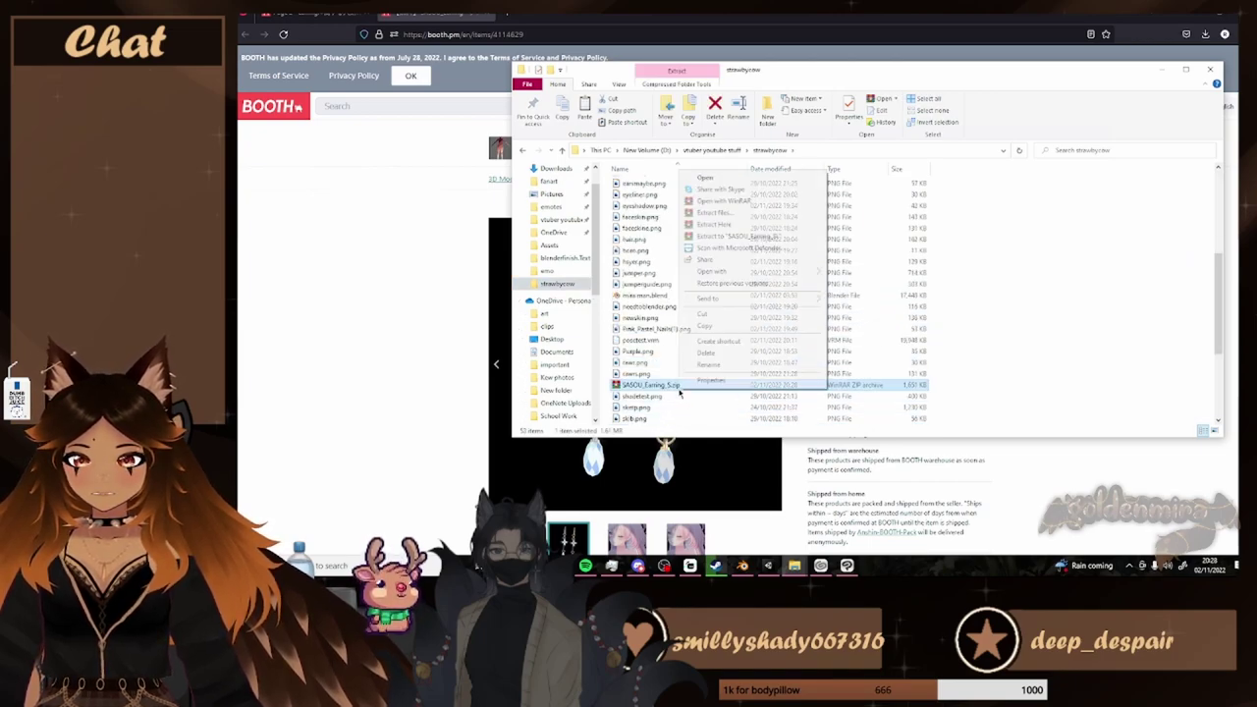
{"action": "left_click", "coordinate": [714, 224]}
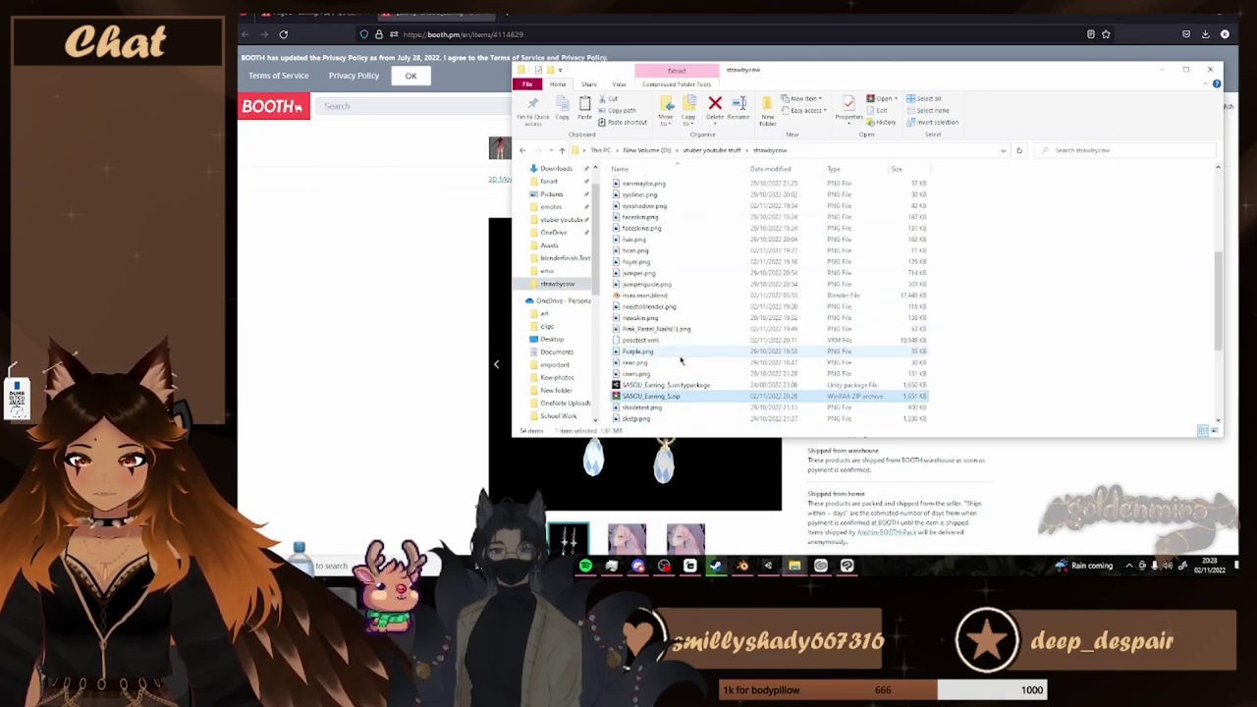
Import SASOU_Earring_S.unitypackage from the strawbycow folder into the Unity project's Assets
{"action": "double_click", "coordinate": [671, 386]}
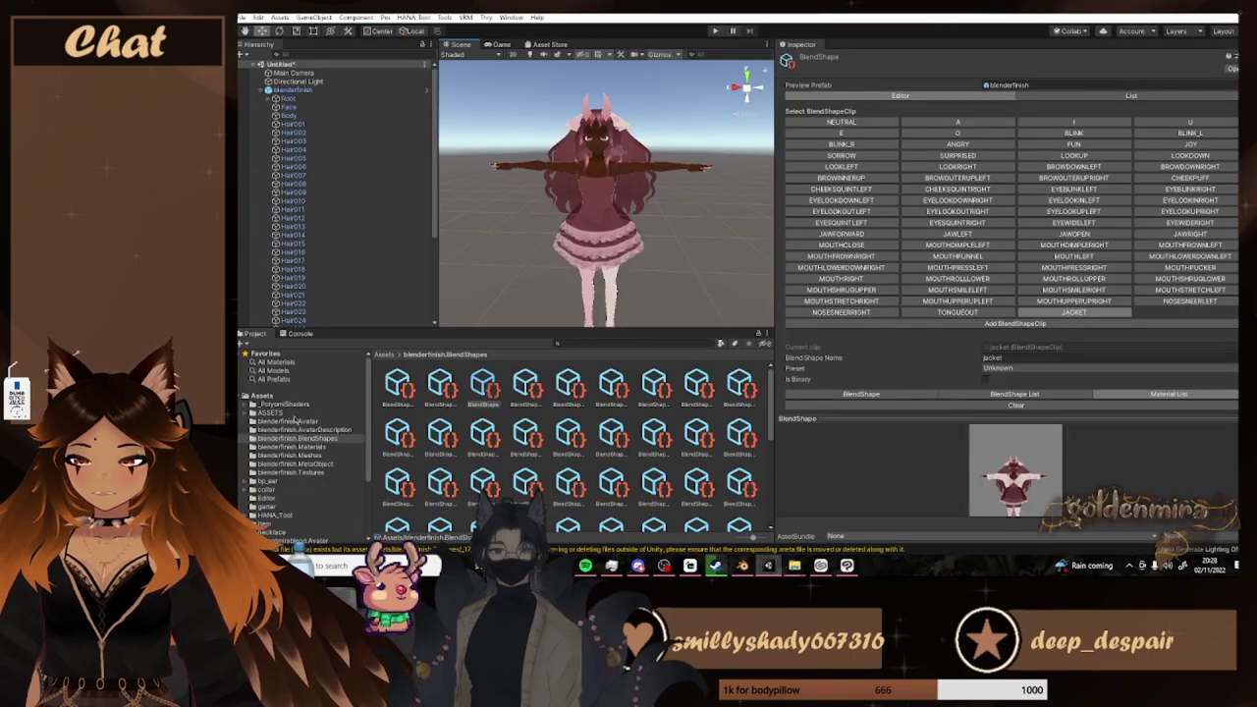
{"action": "left_click", "coordinate": [274, 396]}
{"action": "right_click", "coordinate": [631, 465]}
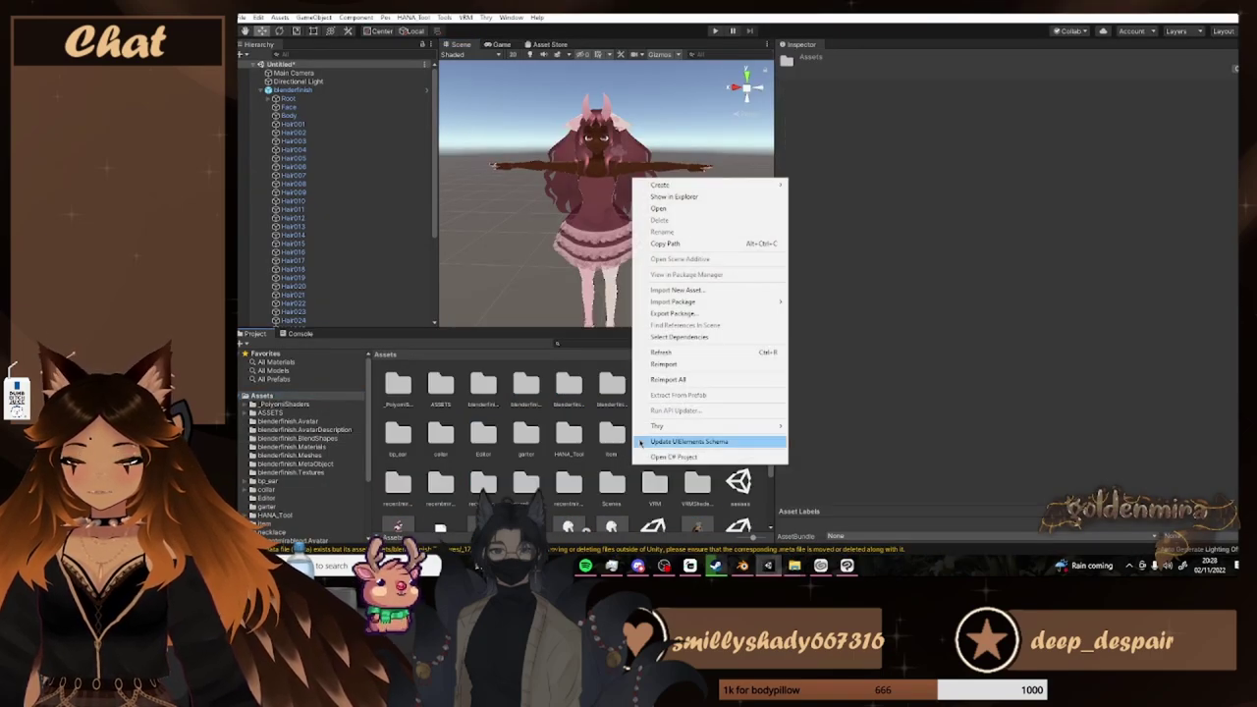
{"action": "mouse_move", "coordinate": [688, 301]}
{"action": "left_click", "coordinate": [815, 302]}
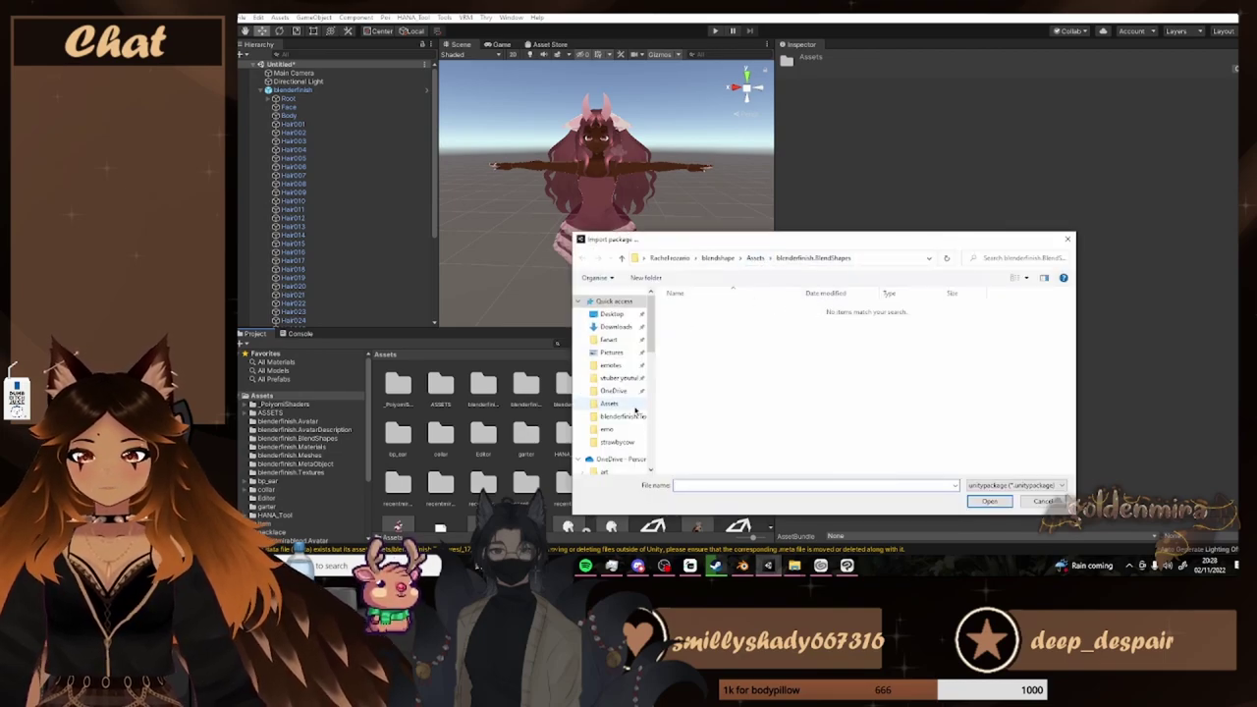
{"action": "left_click", "coordinate": [617, 442]}
{"action": "left_click", "coordinate": [752, 329]}
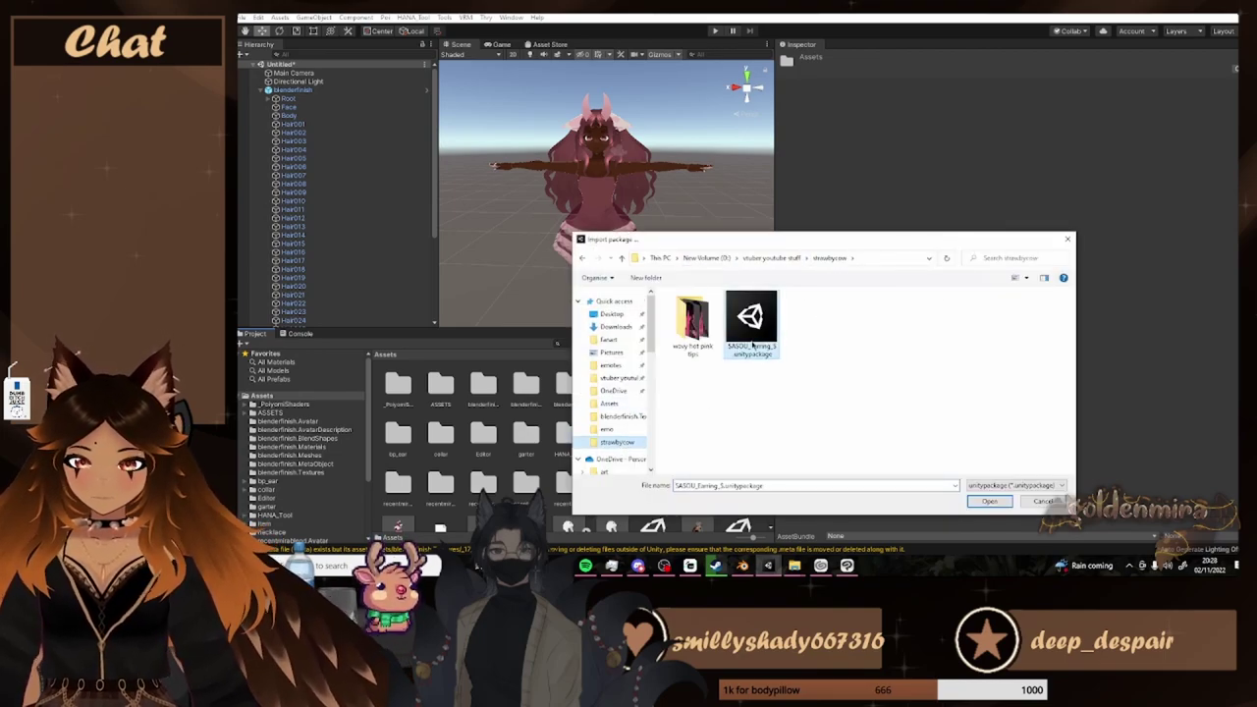
{"action": "left_click", "coordinate": [990, 502]}
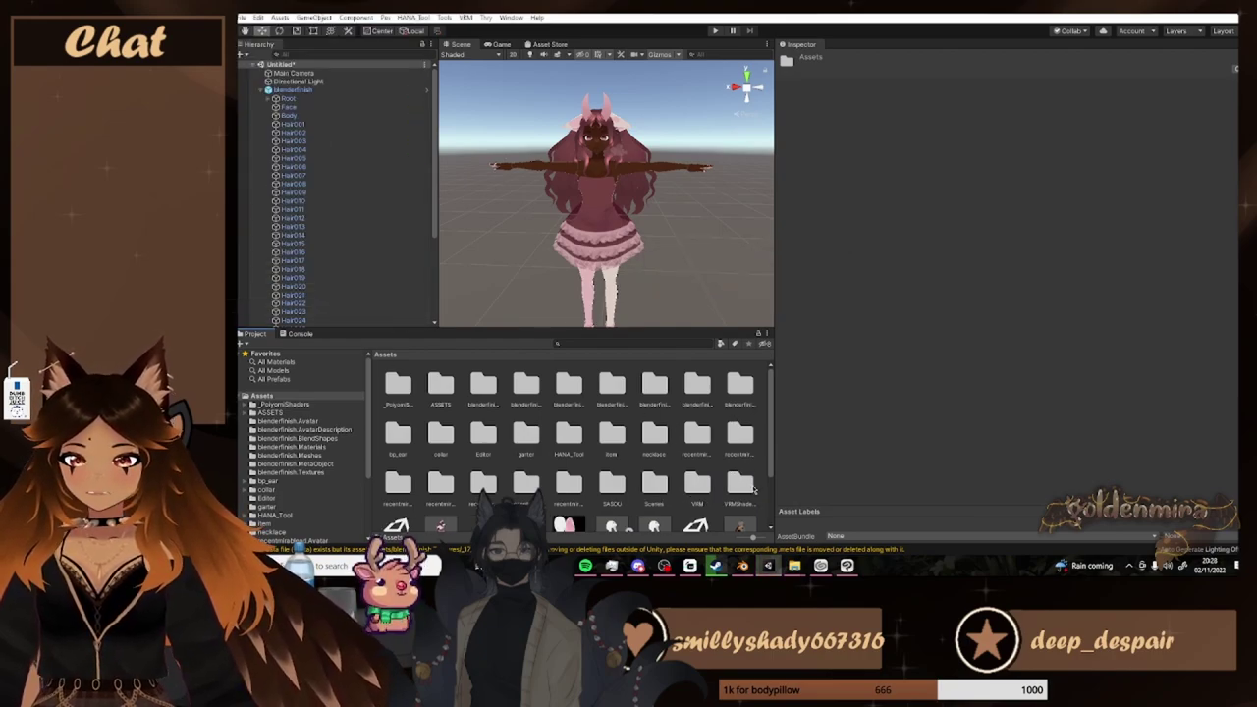
Set the shader of the Gold material in SASOU/Earring_S/Materials to VRM/MToon
{"action": "scroll", "coordinate": [688, 481], "scroll_direction": "down", "scroll_amount": 1}
{"action": "double_click", "coordinate": [613, 454]}
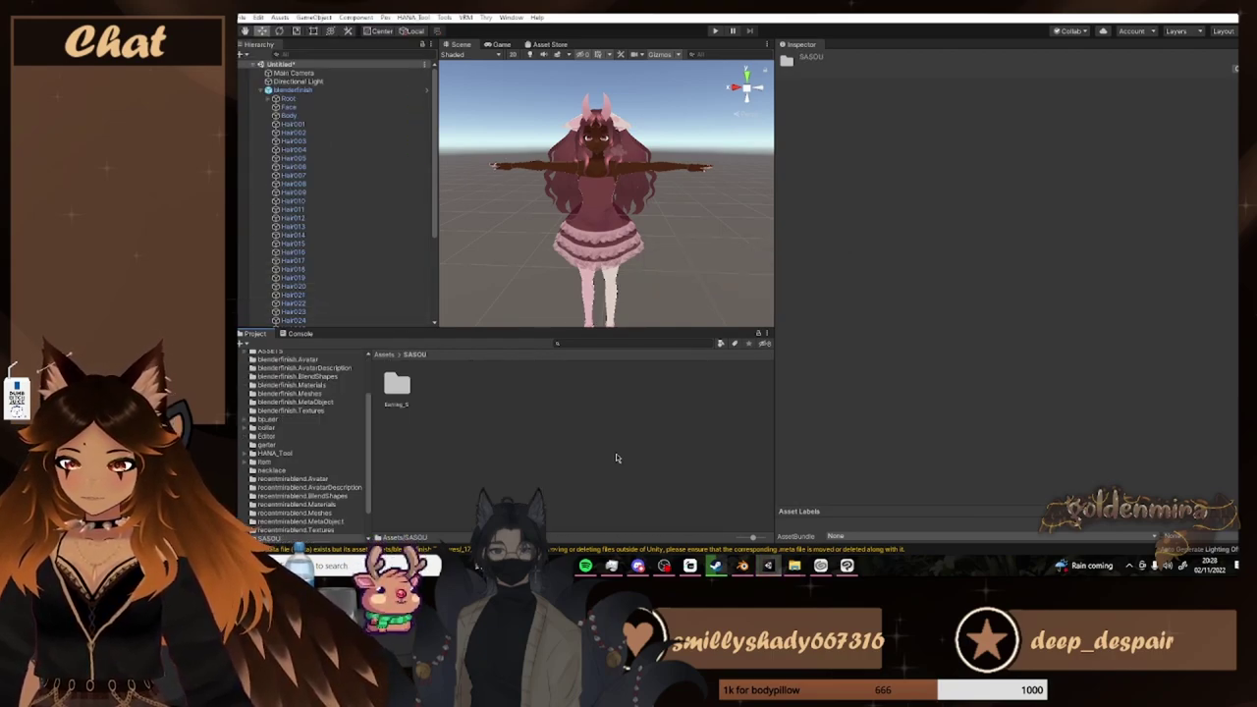
{"action": "double_click", "coordinate": [397, 383]}
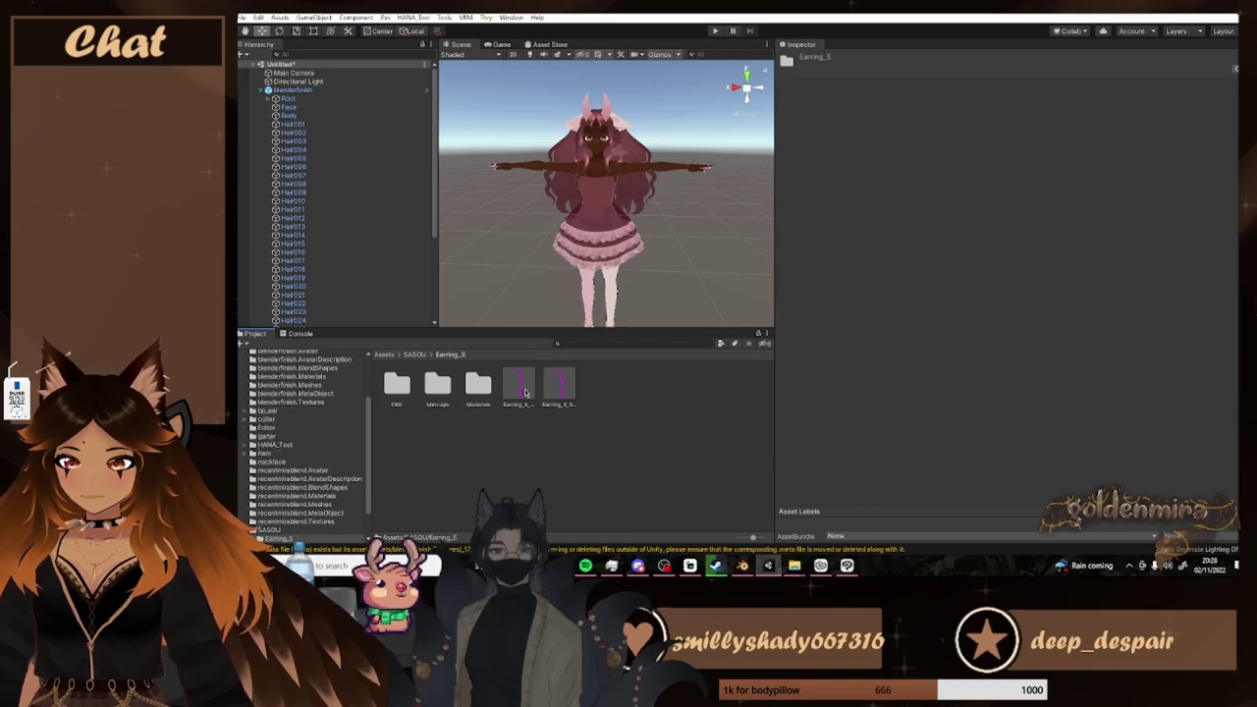
{"action": "left_click", "coordinate": [524, 388]}
{"action": "double_click", "coordinate": [479, 383]}
{"action": "left_click", "coordinate": [478, 383]}
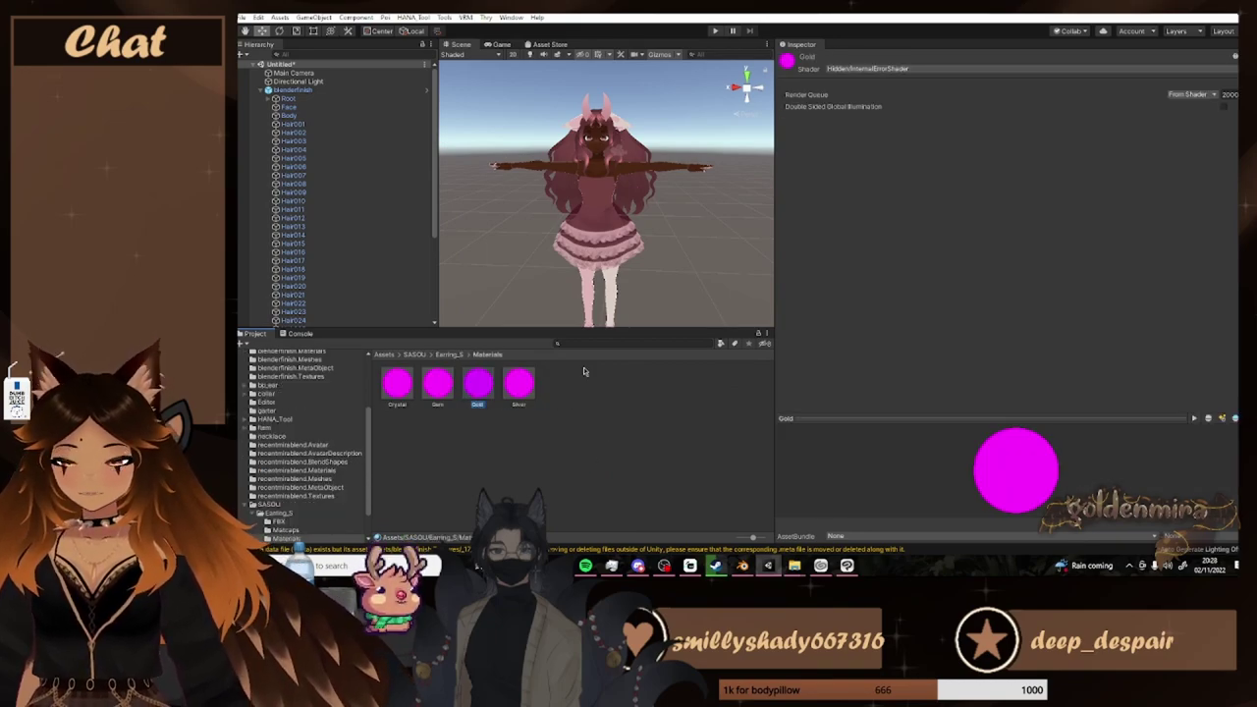
{"action": "left_click", "coordinate": [995, 67]}
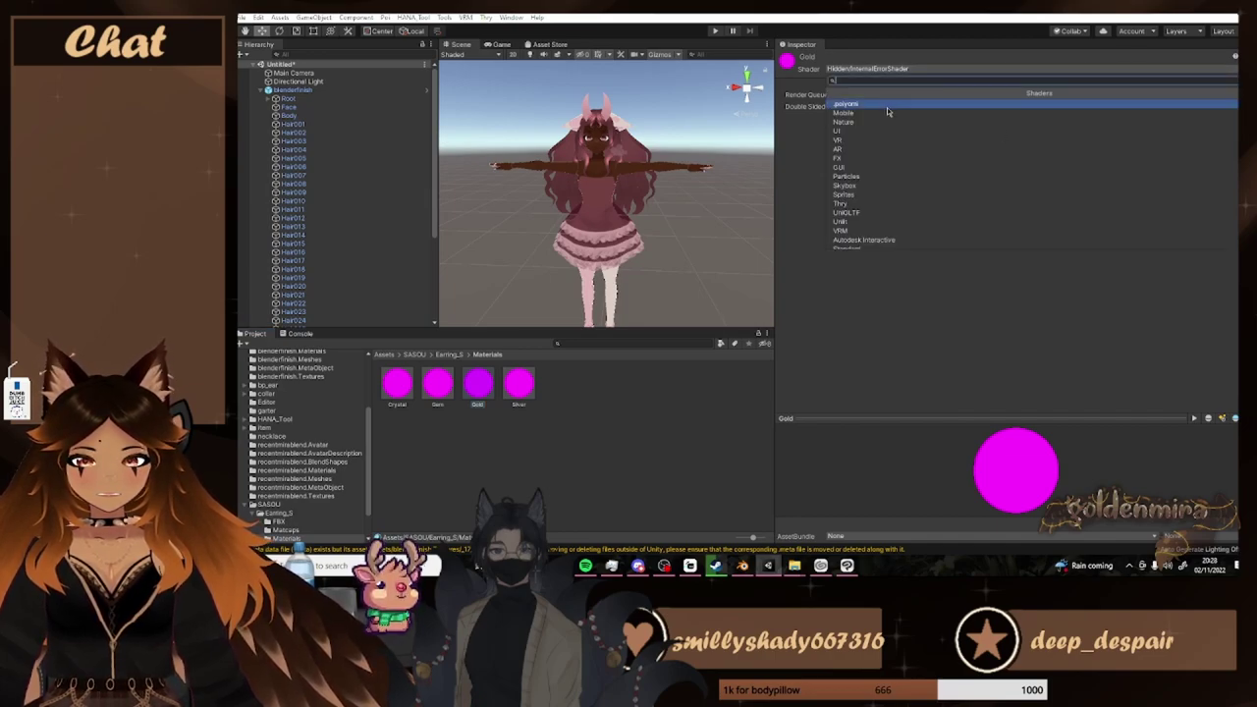
{"action": "left_click", "coordinate": [866, 201]}
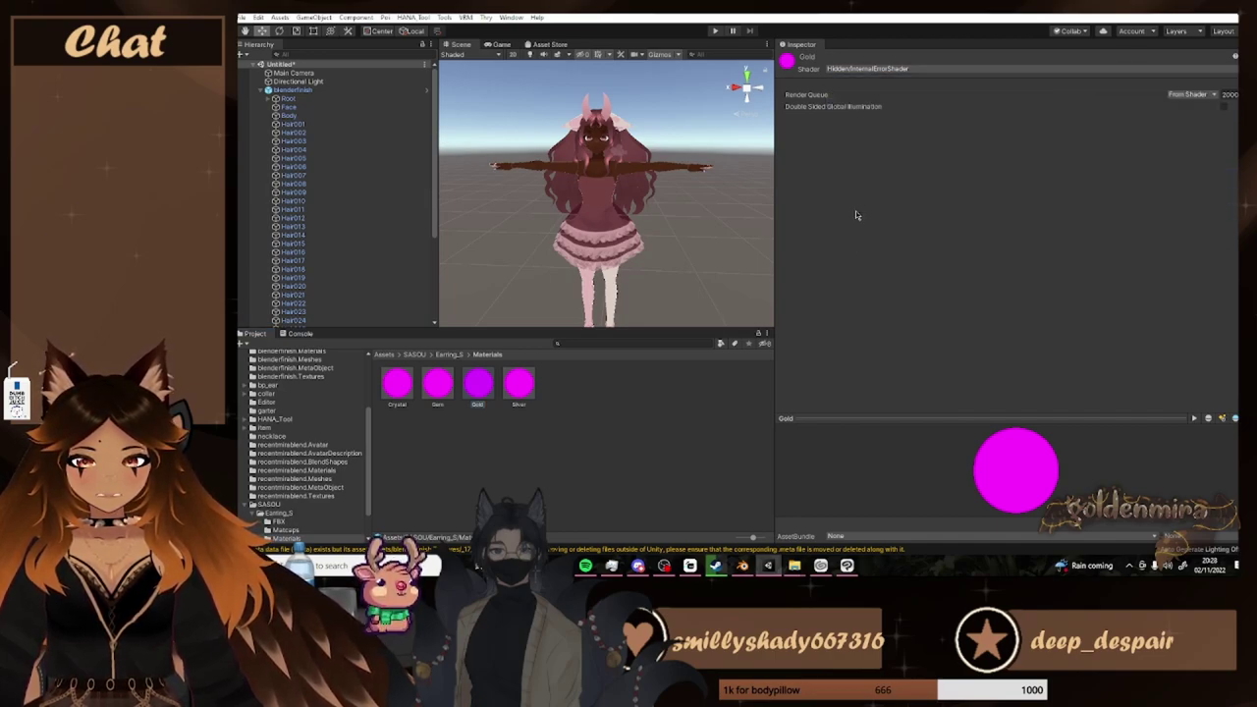
{"action": "left_click", "coordinate": [848, 71]}
{"action": "left_click", "coordinate": [860, 110]}
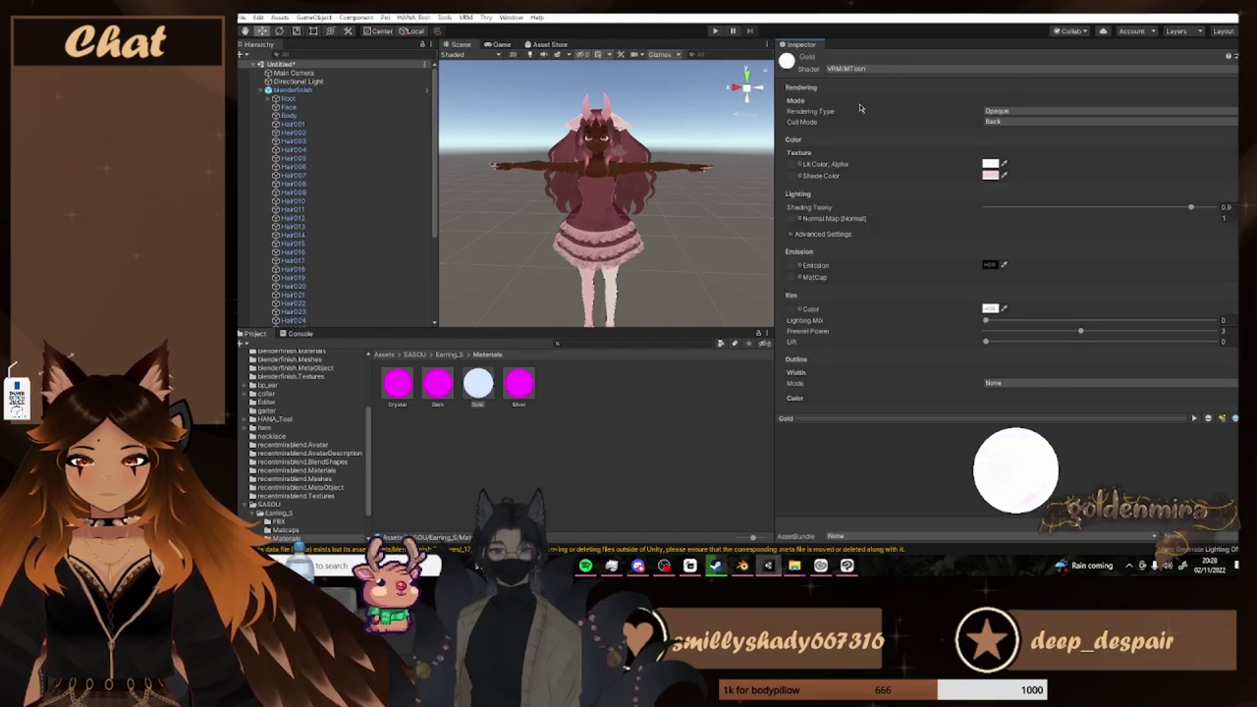
Set the Gold material's lit color to the soft pink E78D89
{"action": "left_click", "coordinate": [991, 169]}
{"action": "left_click", "coordinate": [336, 65]}
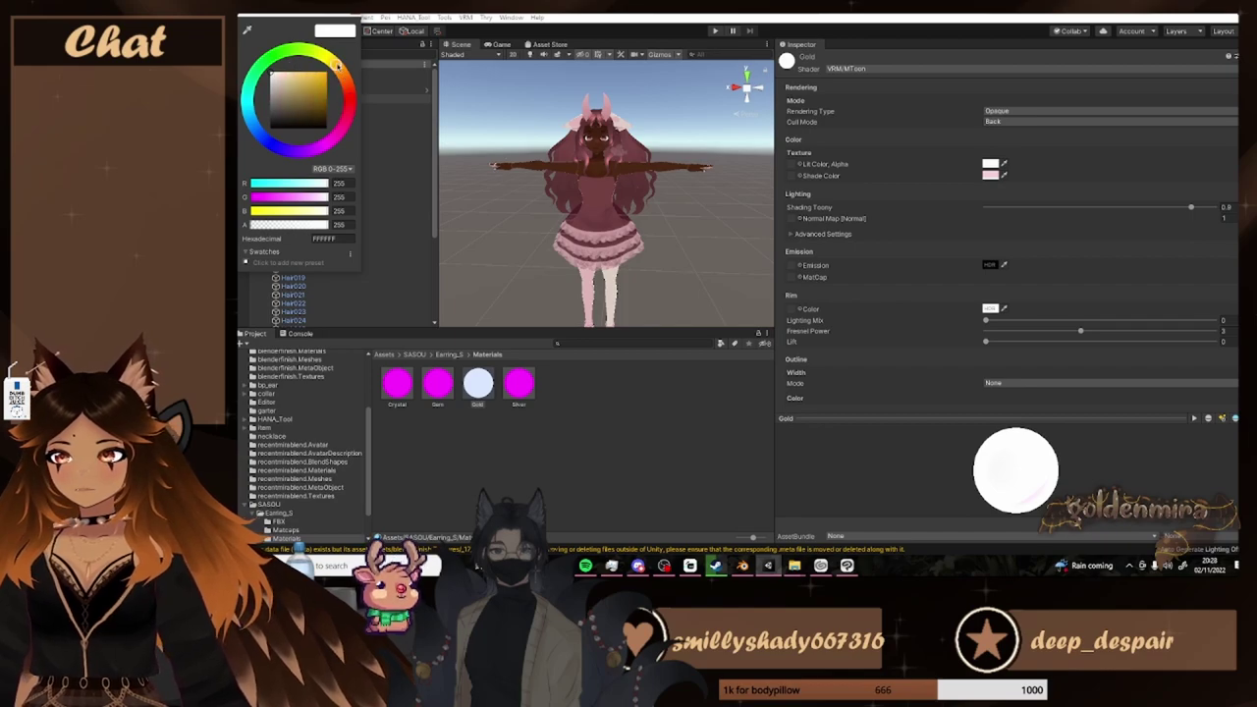
{"action": "left_click", "coordinate": [304, 72]}
{"action": "mouse_move", "coordinate": [303, 65]}
{"action": "left_mouse_down"}
{"action": "mouse_move", "coordinate": [318, 108]}
{"action": "mouse_move", "coordinate": [304, 92]}
{"action": "mouse_move", "coordinate": [346, 77]}
{"action": "mouse_move", "coordinate": [293, 93]}
{"action": "mouse_move", "coordinate": [347, 116]}
{"action": "mouse_move", "coordinate": [294, 79]}
{"action": "left_mouse_up"}
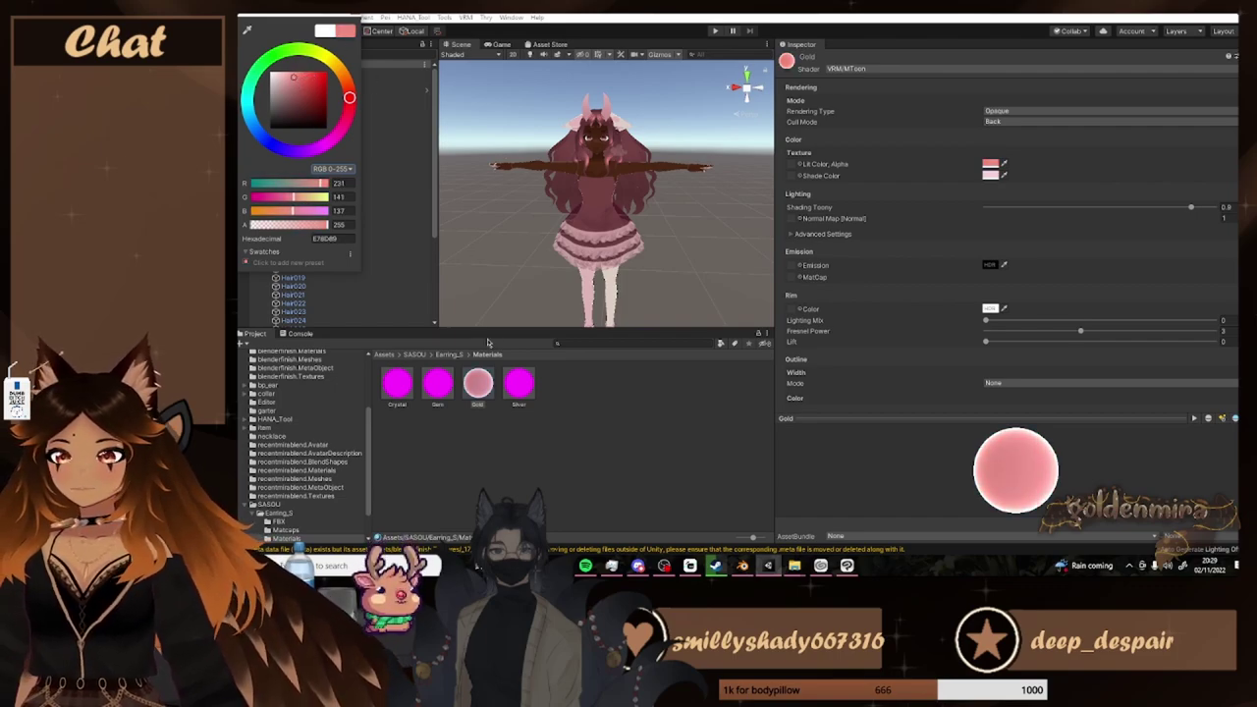
Switch the Gem earring material to the VRM/MToon shader and pick a new tint for its lit color
{"action": "left_click", "coordinate": [439, 393]}
{"action": "left_click", "coordinate": [451, 389]}
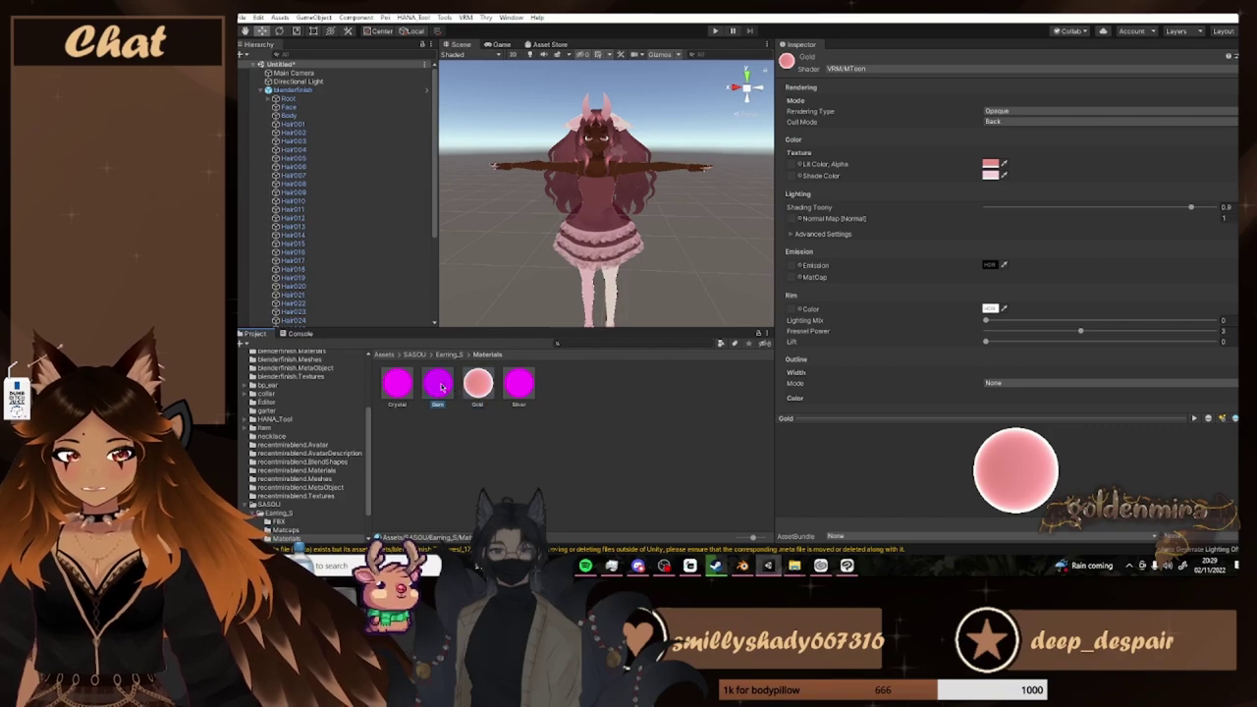
{"action": "left_click", "coordinate": [884, 71]}
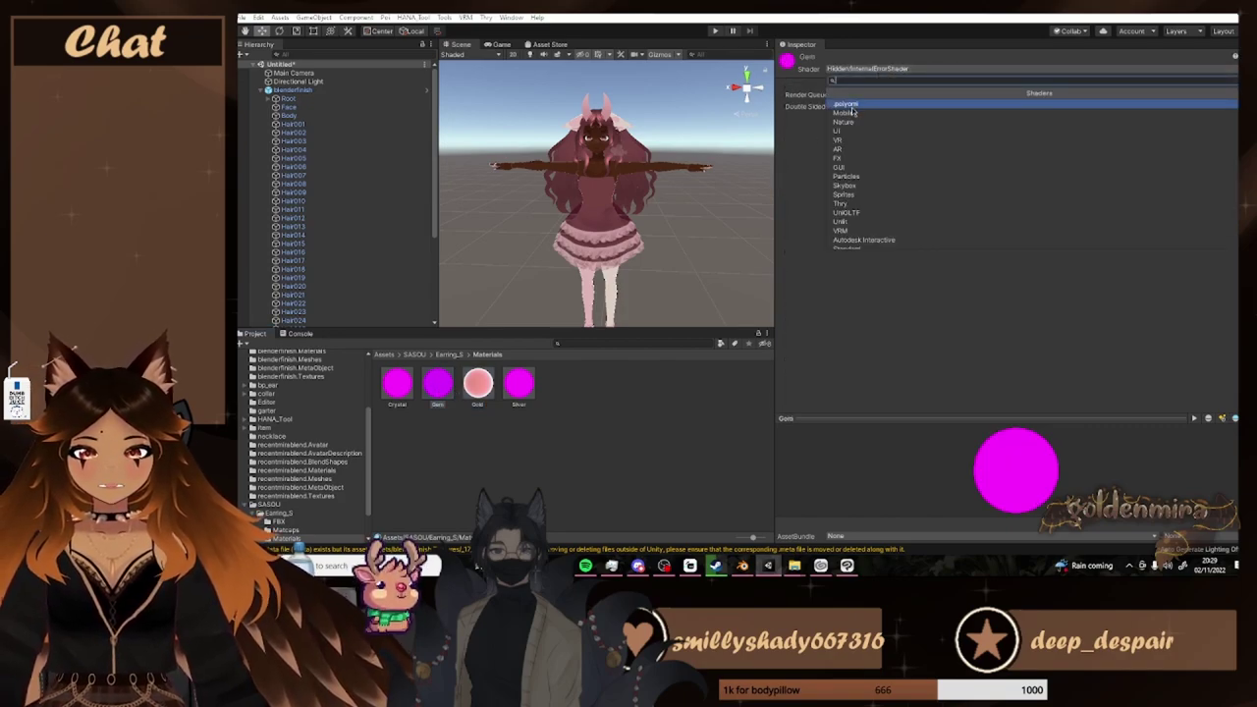
{"action": "left_click", "coordinate": [843, 231]}
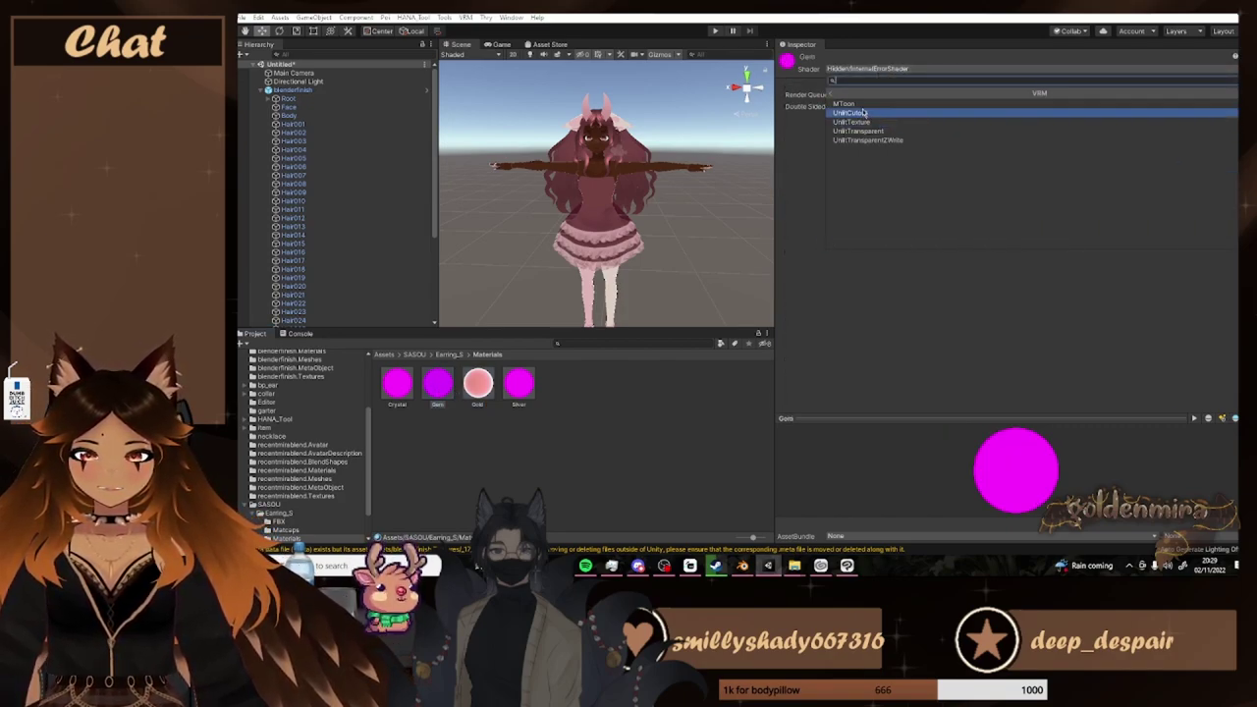
{"action": "left_click", "coordinate": [860, 105]}
{"action": "left_click", "coordinate": [991, 164]}
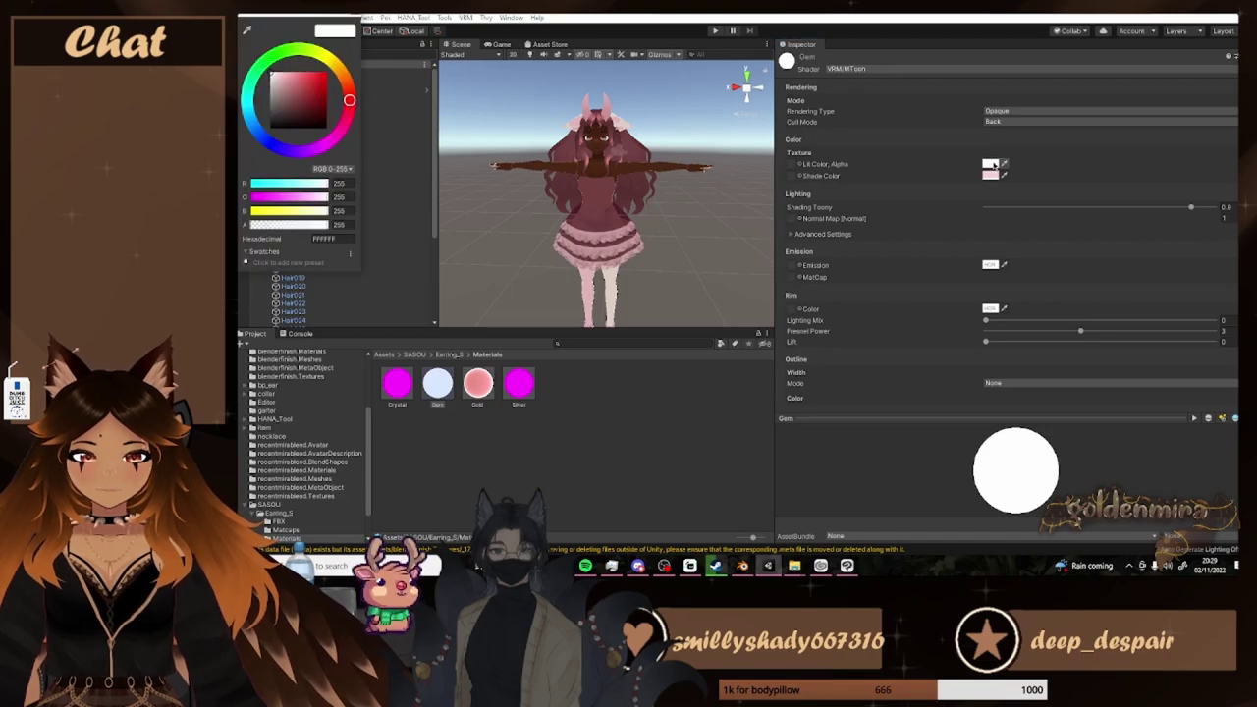
{"action": "left_click_drag", "start_coordinate": [345, 131], "coordinate": [347, 85]}
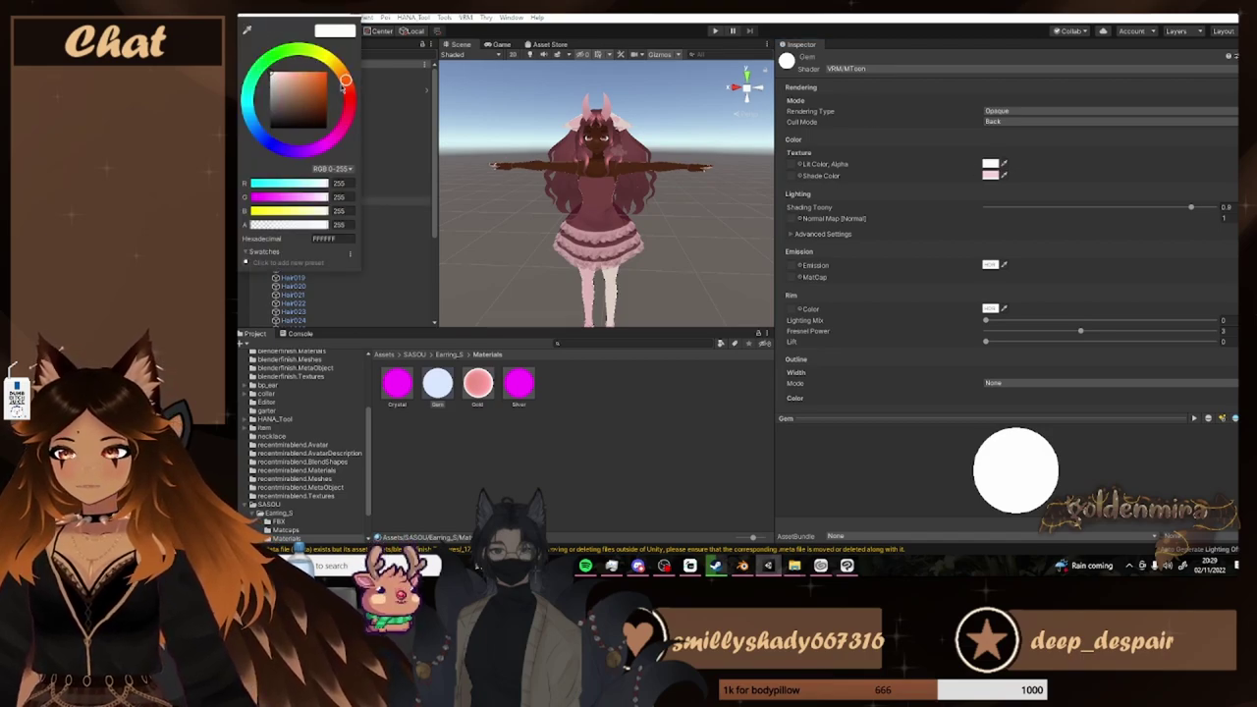
{"action": "left_click", "coordinate": [292, 72]}
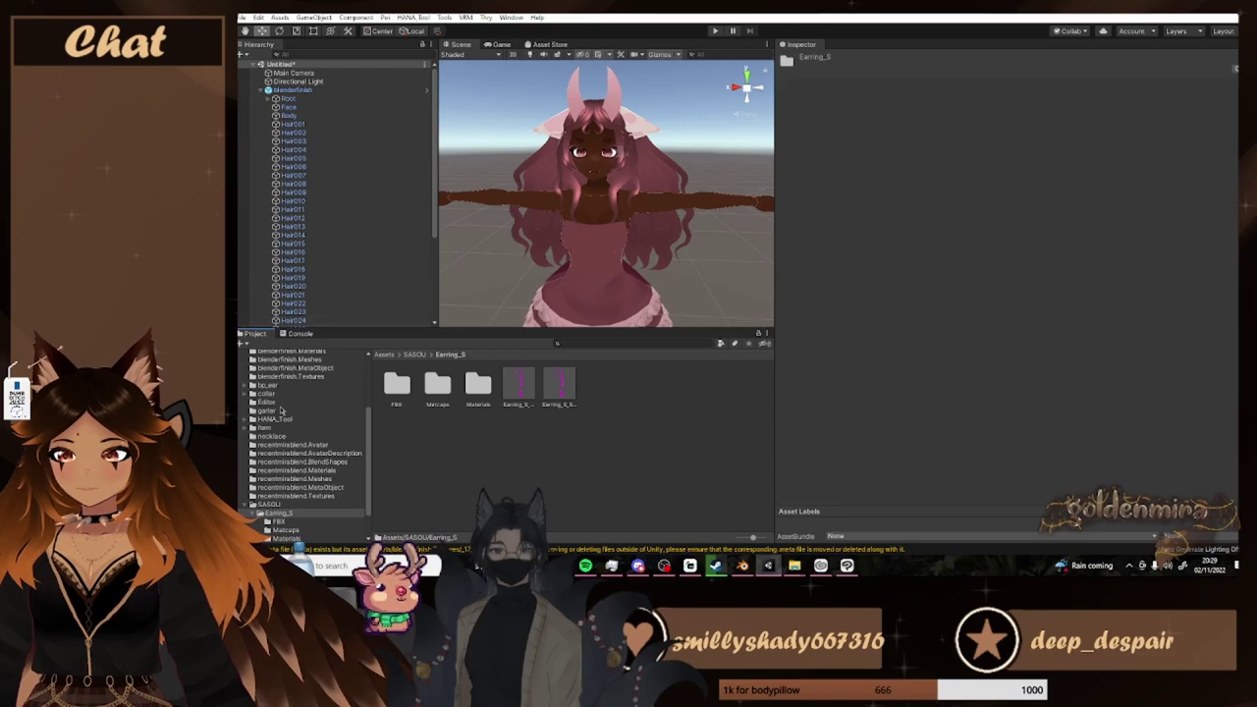
Open the blenderfinish avatar prefab from the Assets folder for editing
{"action": "scroll", "coordinate": [292, 411], "scroll_direction": "up", "scroll_amount": 5}
{"action": "left_click", "coordinate": [263, 395]}
{"action": "scroll", "coordinate": [707, 491], "scroll_direction": "down", "scroll_amount": 2}
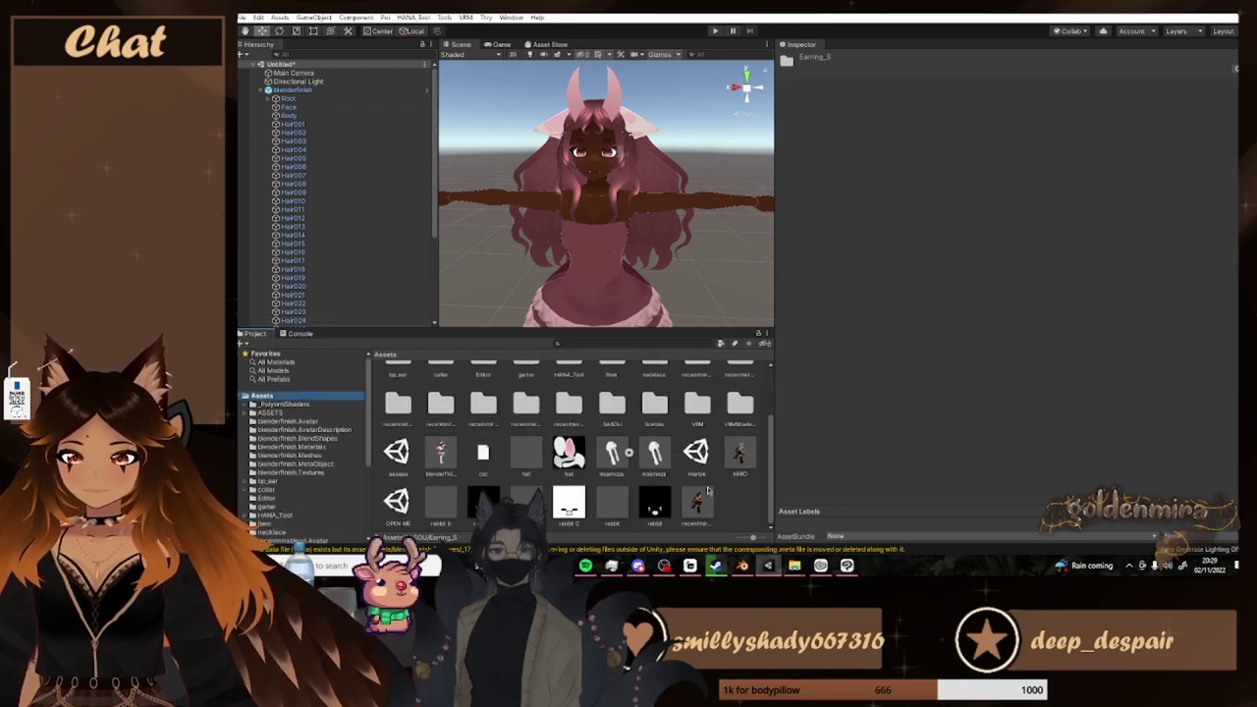
{"action": "double_click", "coordinate": [441, 453]}
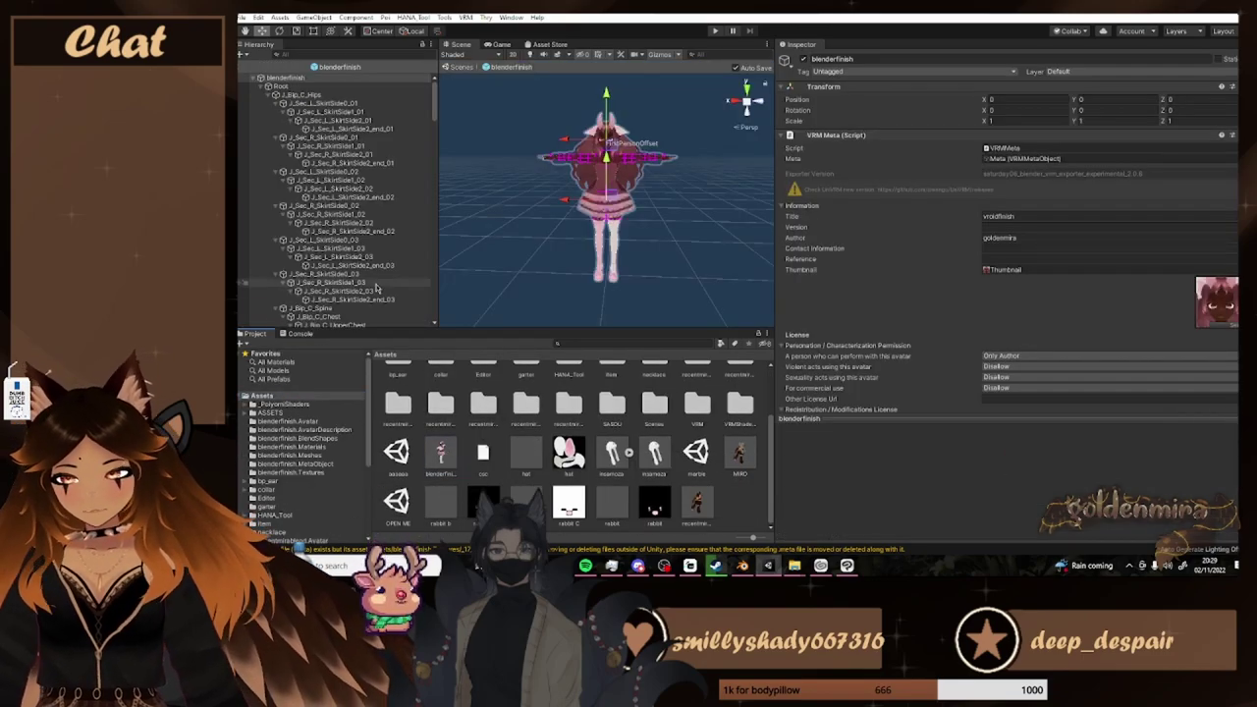
Look through the prefab's bone hierarchy from the hips to the head, checking individual skirt bones
{"action": "scroll", "coordinate": [349, 181], "scroll_direction": "down", "scroll_amount": 10}
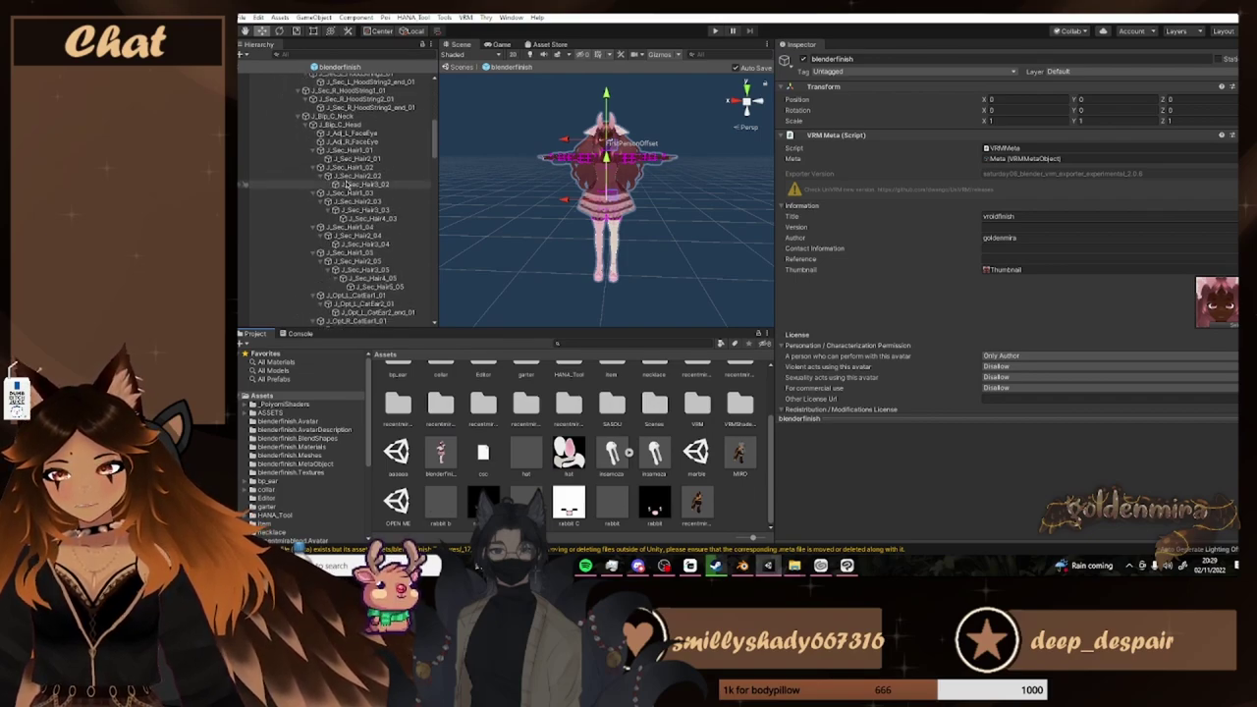
{"action": "scroll", "coordinate": [347, 190], "scroll_direction": "up", "scroll_amount": 10}
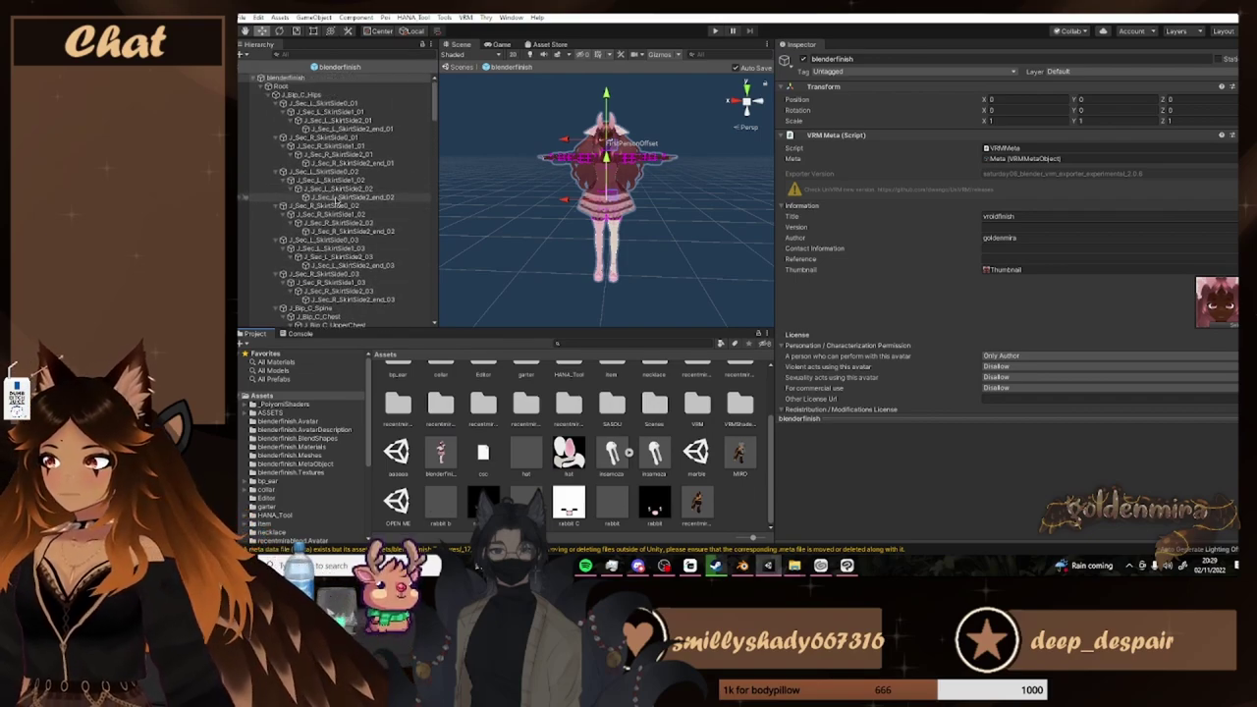
{"action": "left_click", "coordinate": [332, 138]}
{"action": "left_click", "coordinate": [341, 164]}
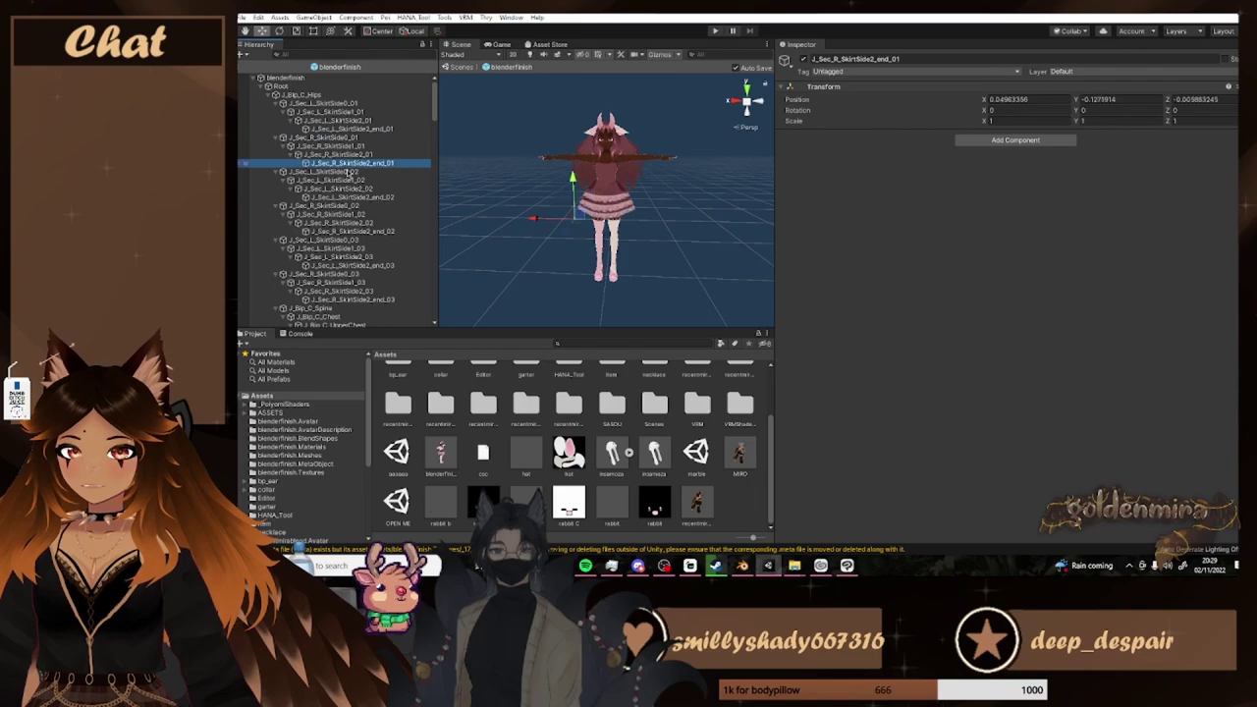
{"action": "left_click", "coordinate": [345, 215]}
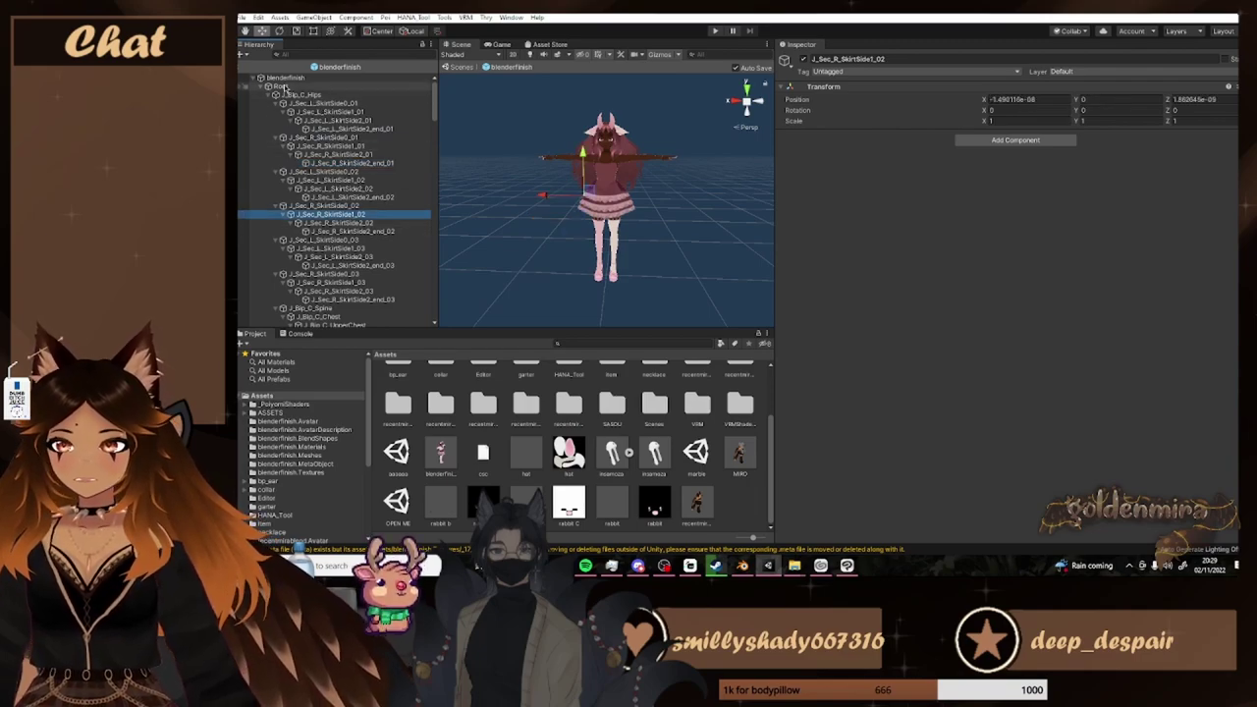
{"action": "scroll", "coordinate": [344, 148], "scroll_direction": "down", "scroll_amount": 6}
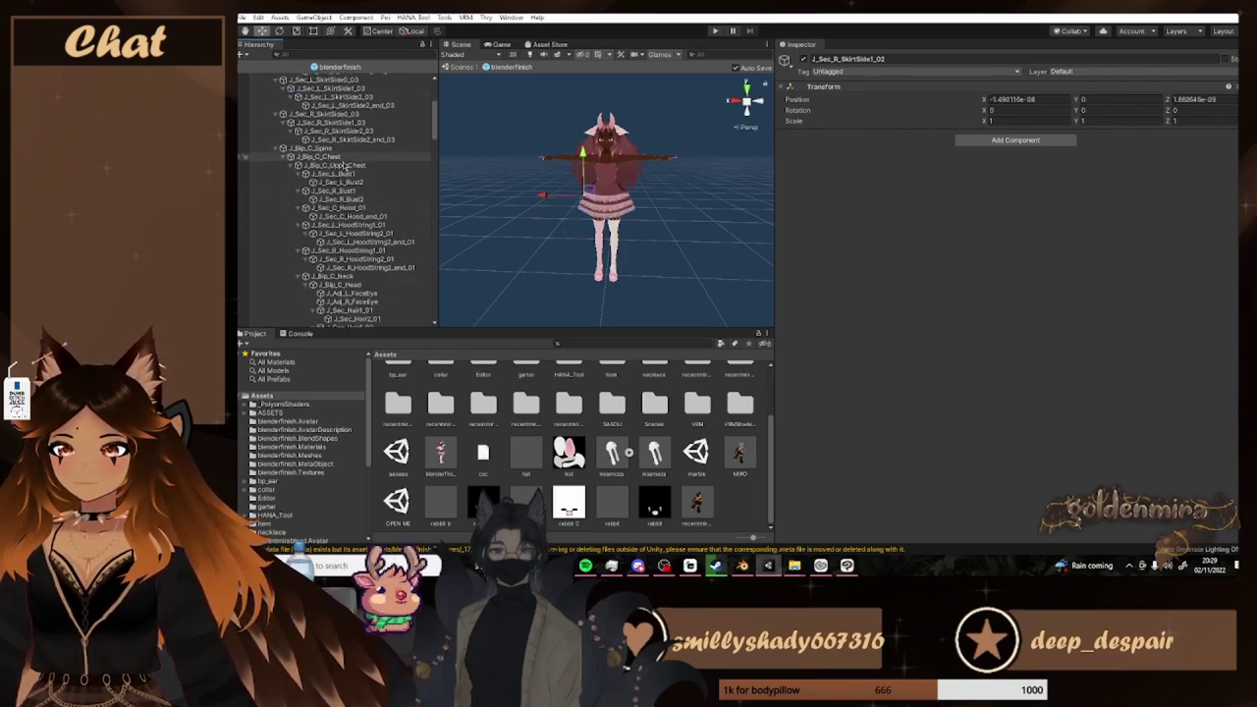
{"action": "scroll", "coordinate": [359, 199], "scroll_direction": "down", "scroll_amount": 4}
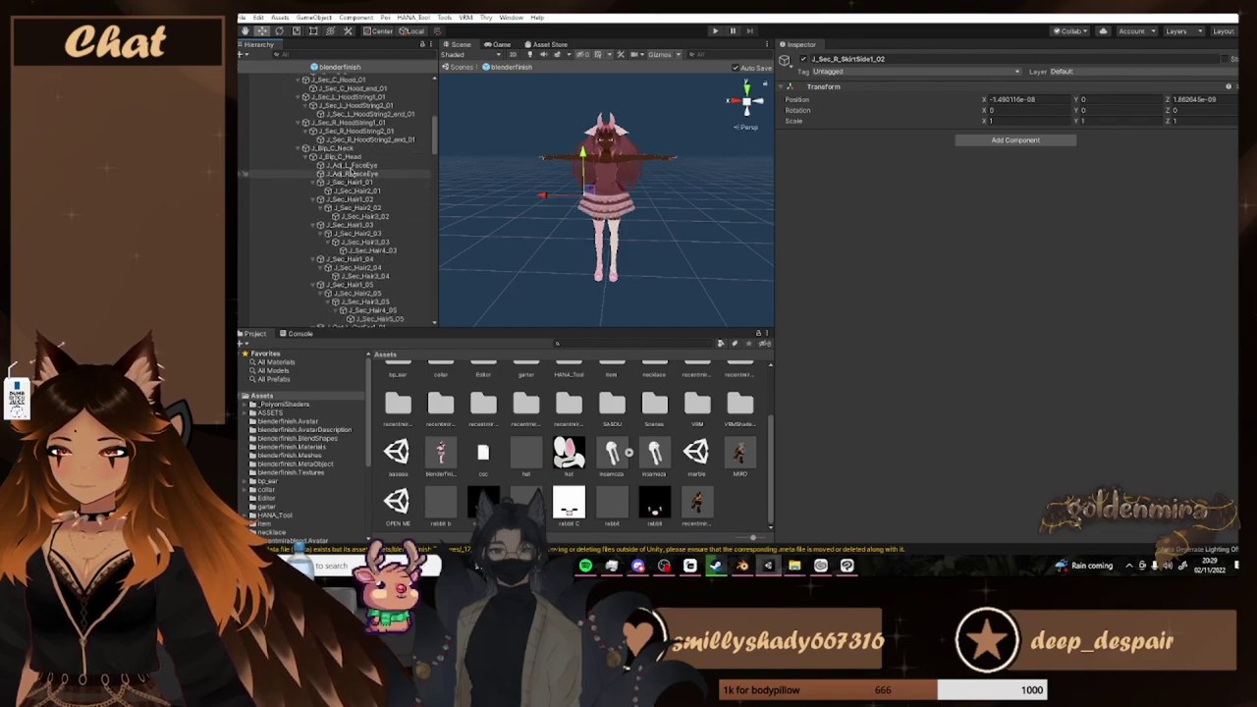
Examine the neck, eye and ear bones around the head to find the left cat-ear bone
{"action": "left_click", "coordinate": [345, 148]}
{"action": "scroll", "coordinate": [626, 137], "scroll_direction": "up", "scroll_amount": 10}
{"action": "scroll", "coordinate": [646, 147], "scroll_direction": "down", "scroll_amount": 7}
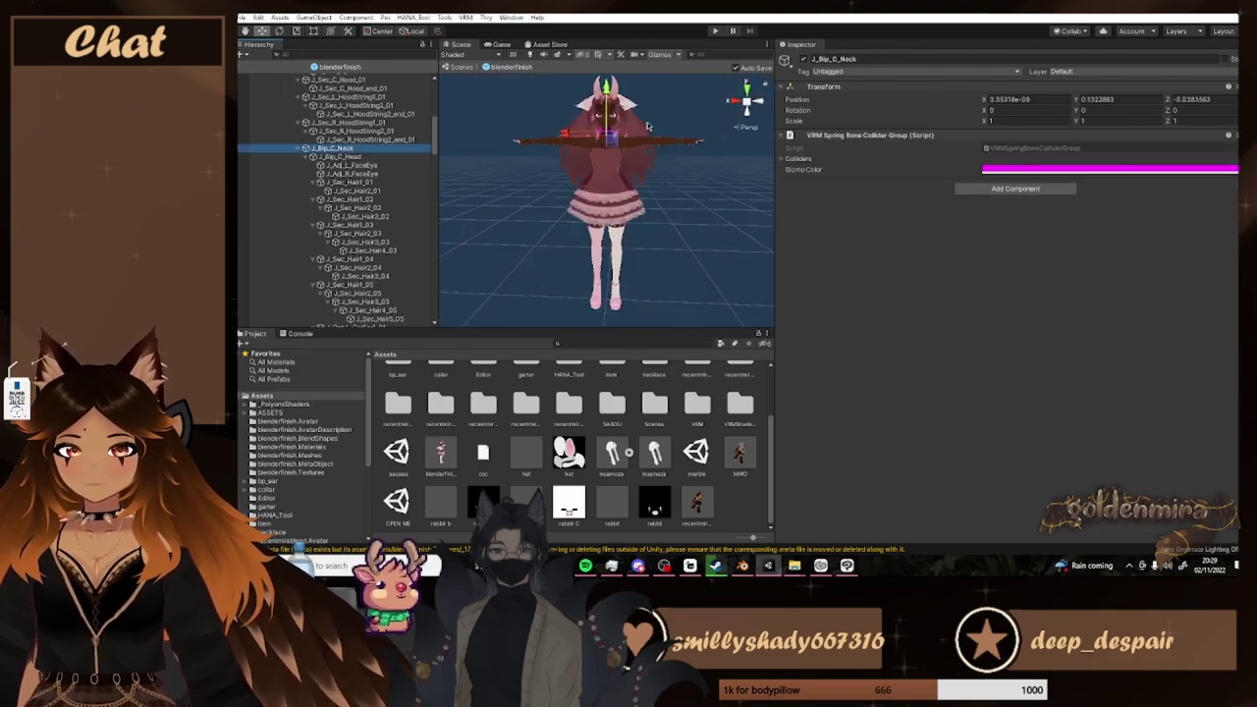
{"action": "scroll", "coordinate": [645, 123], "scroll_direction": "up", "scroll_amount": 4}
{"action": "middle_click_drag", "start_coordinate": [644, 110], "coordinate": [632, 165]}
{"action": "scroll", "coordinate": [631, 165], "scroll_direction": "up", "scroll_amount": 4}
{"action": "scroll", "coordinate": [626, 197], "scroll_direction": "down", "scroll_amount": 4}
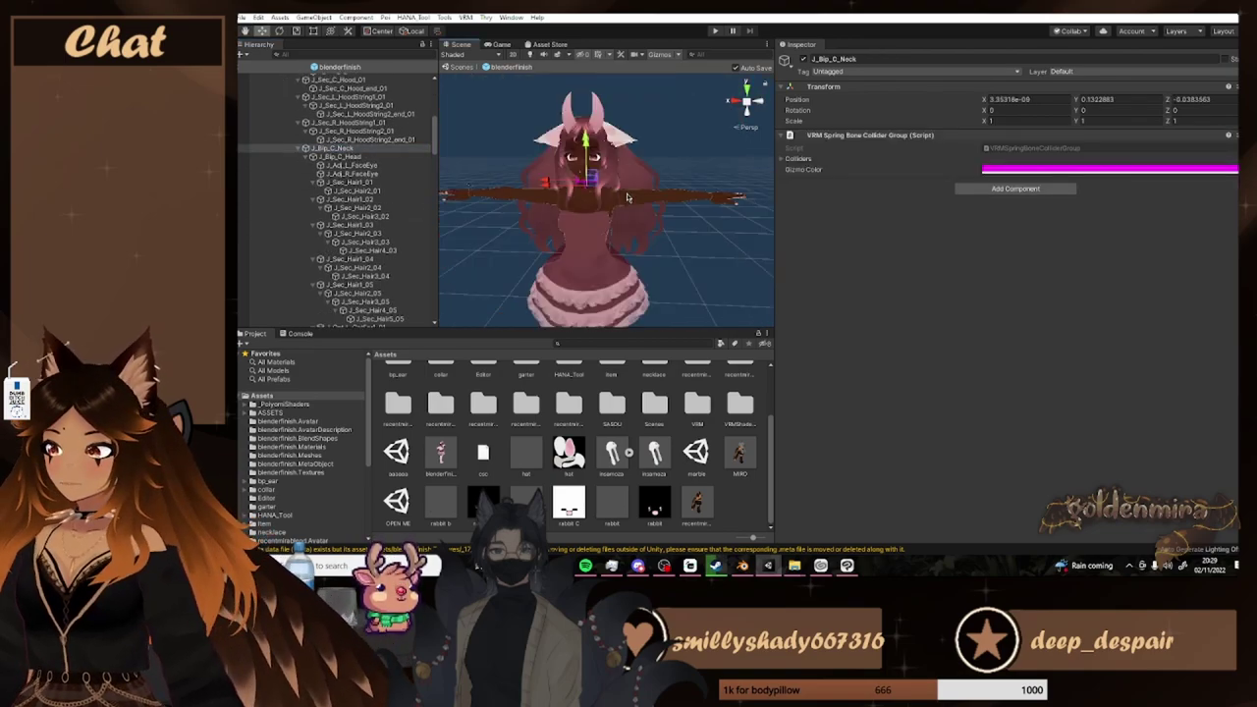
{"action": "left_click", "coordinate": [378, 174]}
{"action": "scroll", "coordinate": [379, 197], "scroll_direction": "down", "scroll_amount": 10}
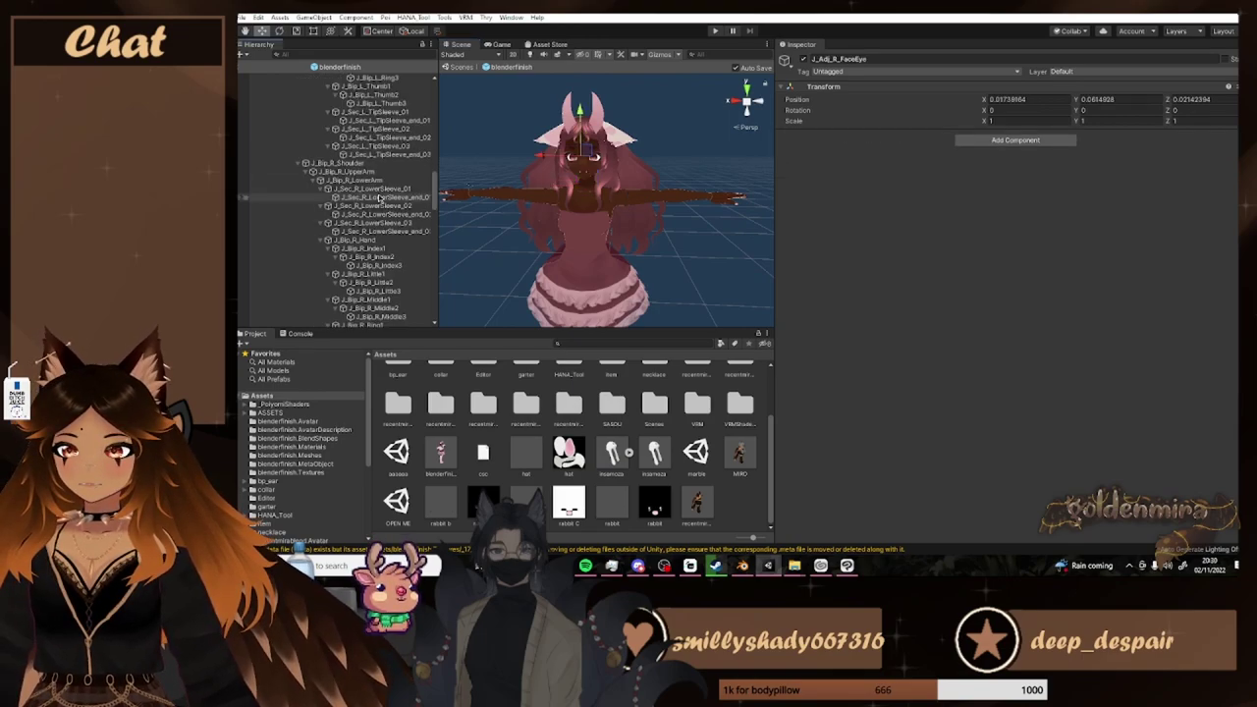
{"action": "scroll", "coordinate": [378, 197], "scroll_direction": "up", "scroll_amount": 8}
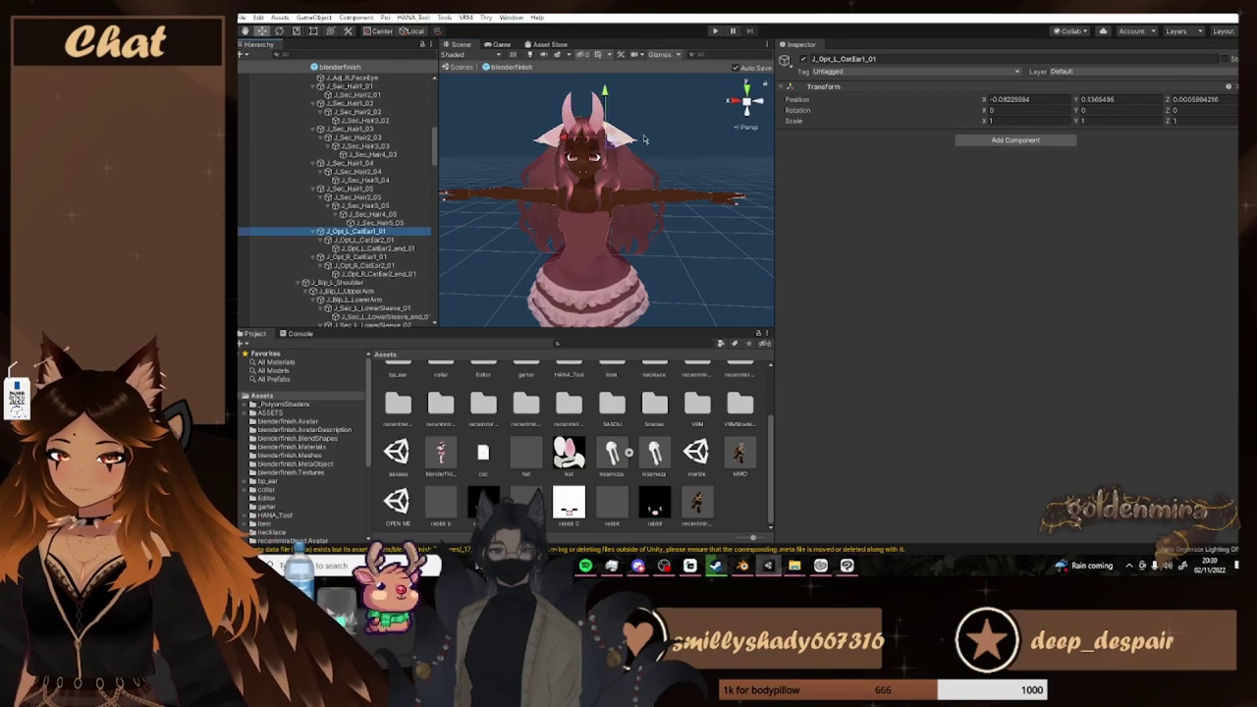
{"action": "left_click", "coordinate": [353, 231]}
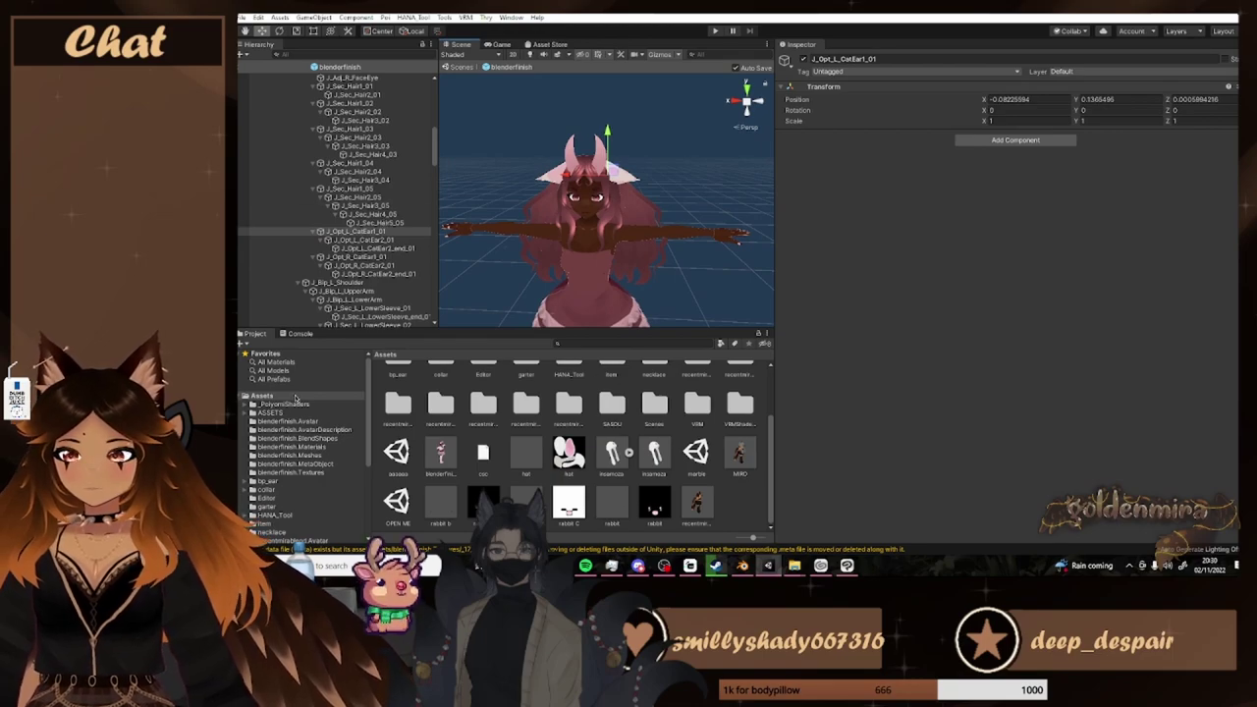
Add the Earring_S_Gold prefab from the SASOU Earring_S folder under the left cat-ear bone J_Opt_L_CatEar1_01
{"action": "double_click", "coordinate": [611, 404]}
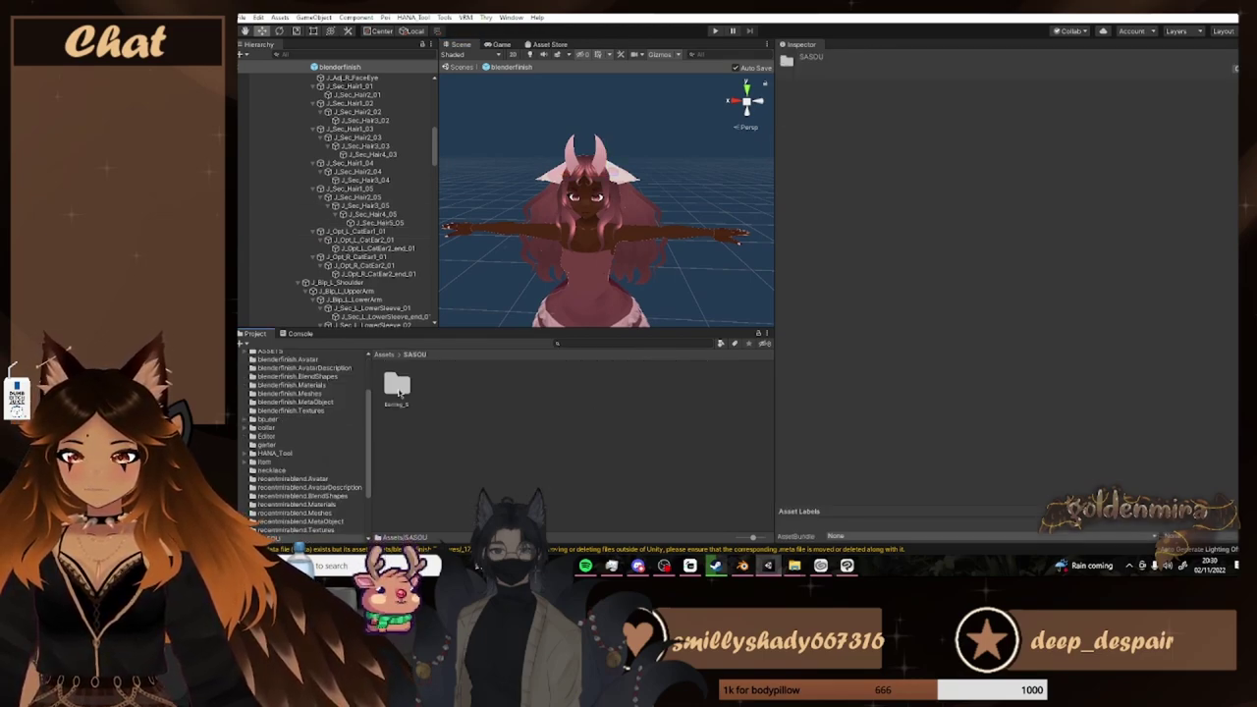
{"action": "double_click", "coordinate": [397, 391]}
{"action": "left_click", "coordinate": [534, 391]}
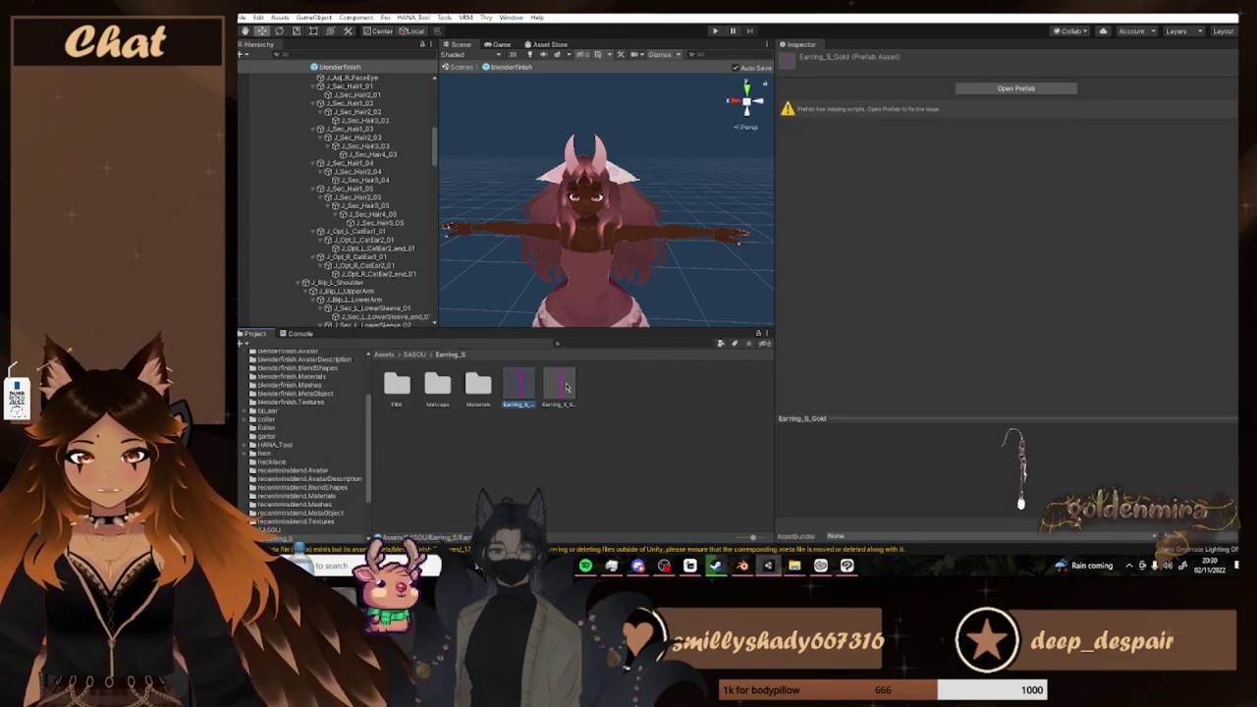
{"action": "left_click", "coordinate": [566, 387]}
{"action": "left_click", "coordinate": [536, 391]}
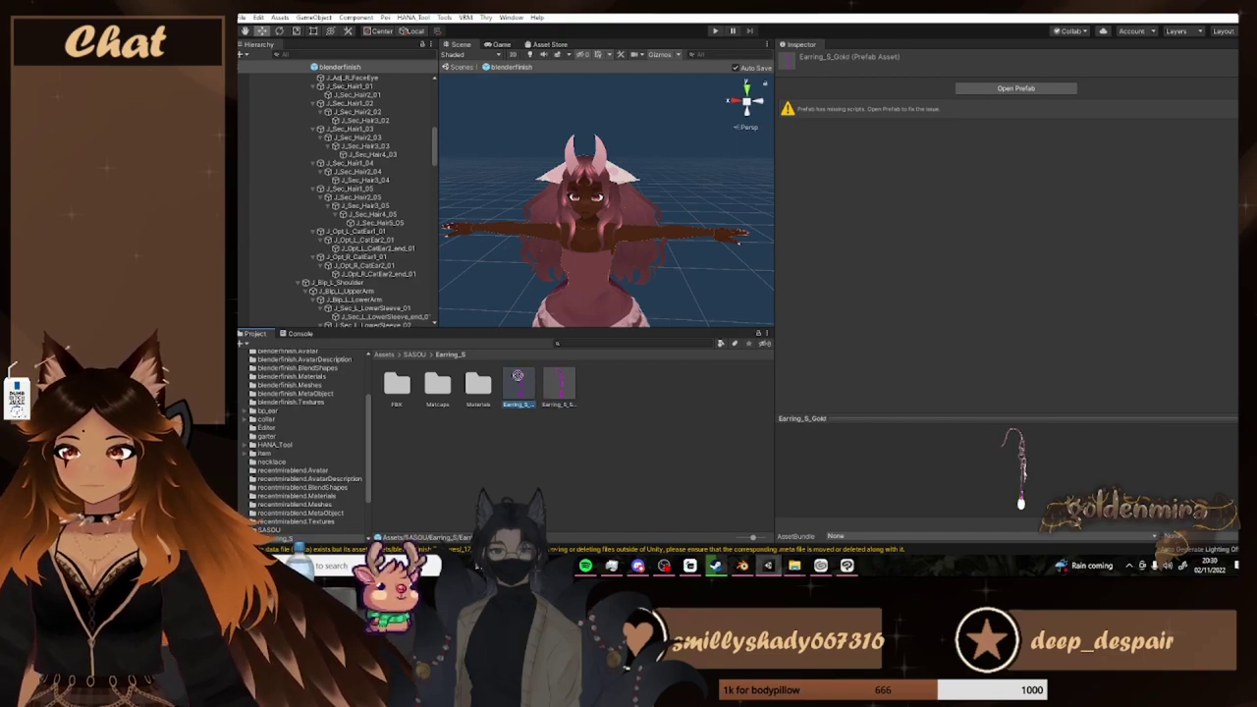
{"action": "left_click_drag", "start_coordinate": [379, 233], "coordinate": [378, 242]}
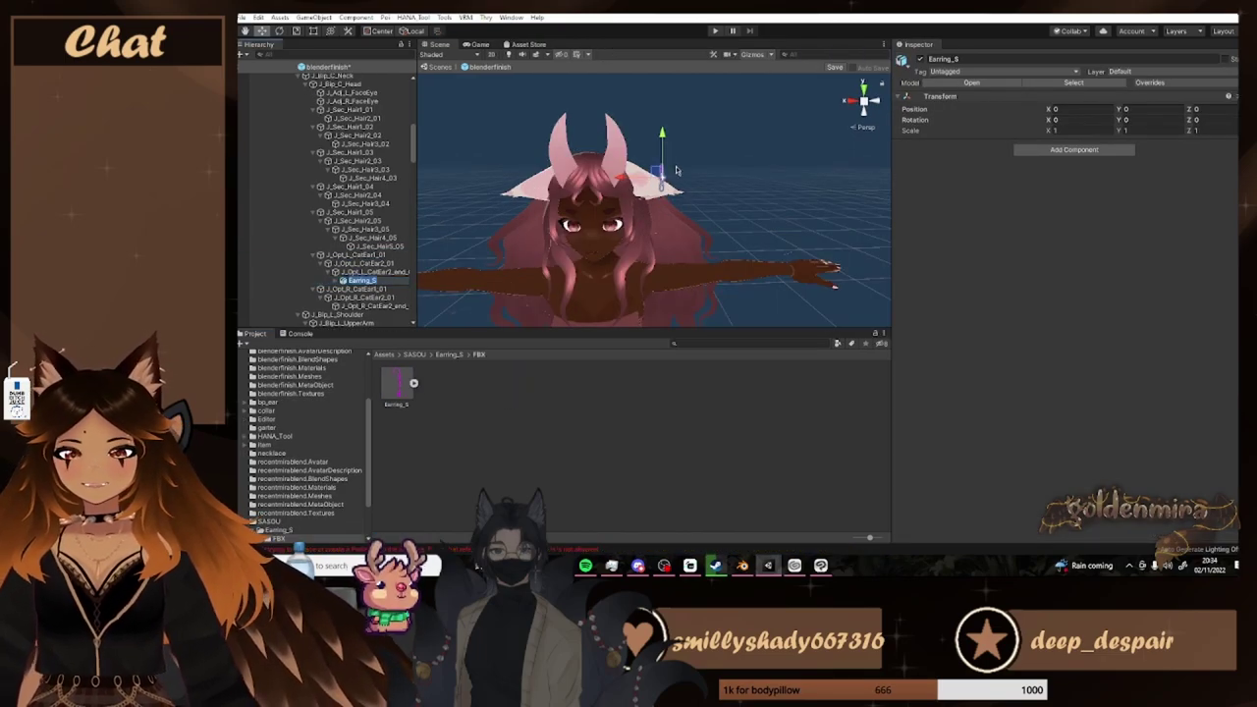
Lower the Earring_S model beneath the left cat ear to about Y -0.083
{"action": "left_click_drag", "start_coordinate": [662, 151], "coordinate": [662, 175]}
{"action": "scroll", "coordinate": [691, 191], "scroll_direction": "up", "scroll_amount": 8}
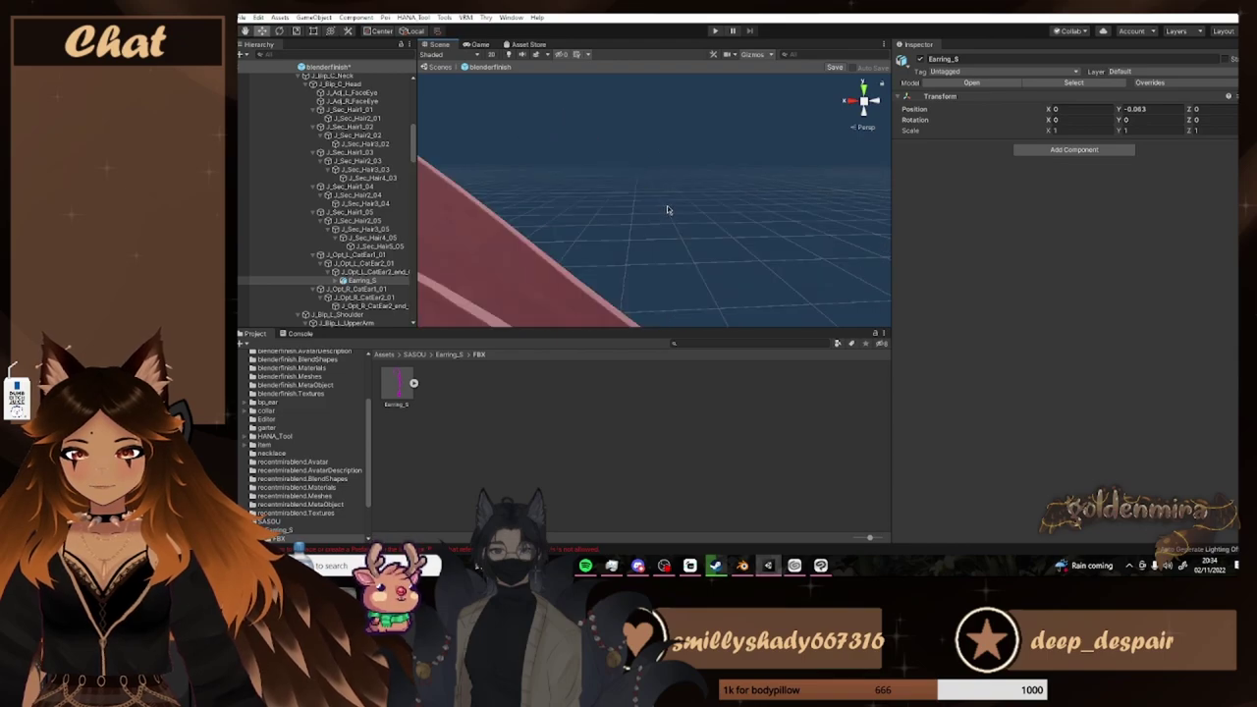
{"action": "scroll", "coordinate": [667, 209], "scroll_direction": "down", "scroll_amount": 7}
{"action": "left_click", "coordinate": [398, 389]}
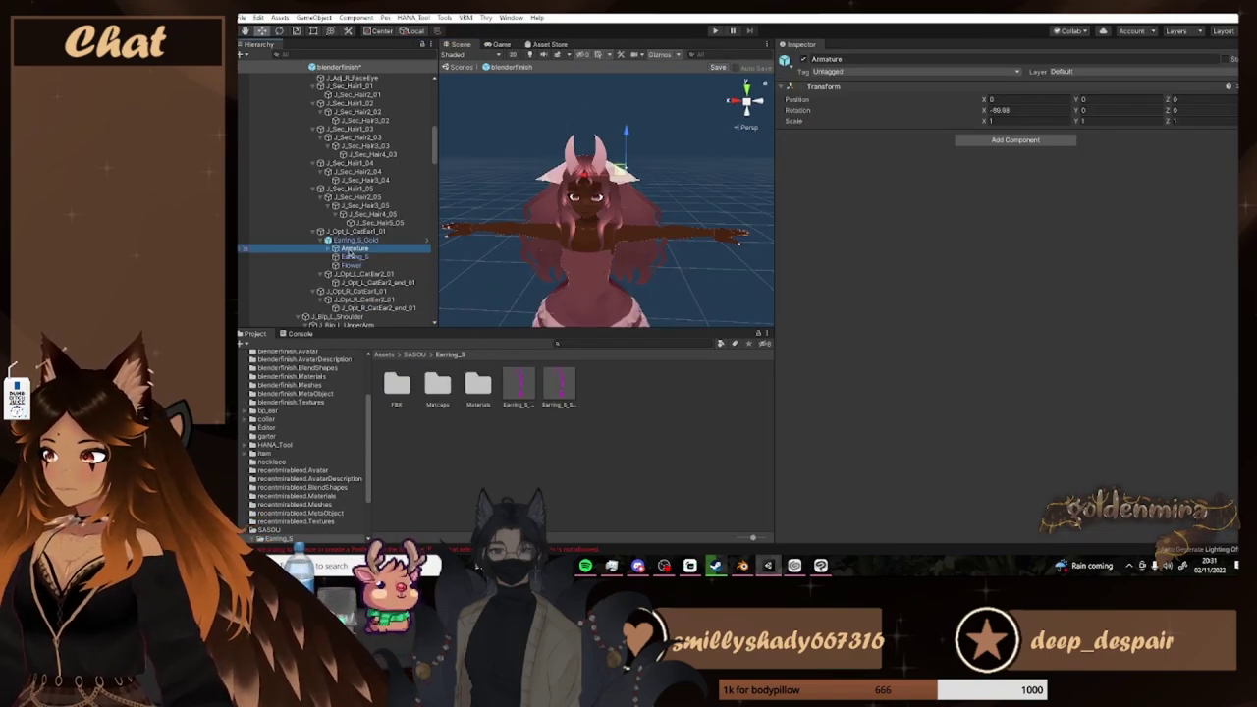
Try to rename the Armature object inside Earring_S_Gold
{"action": "right_click", "coordinate": [352, 253]}
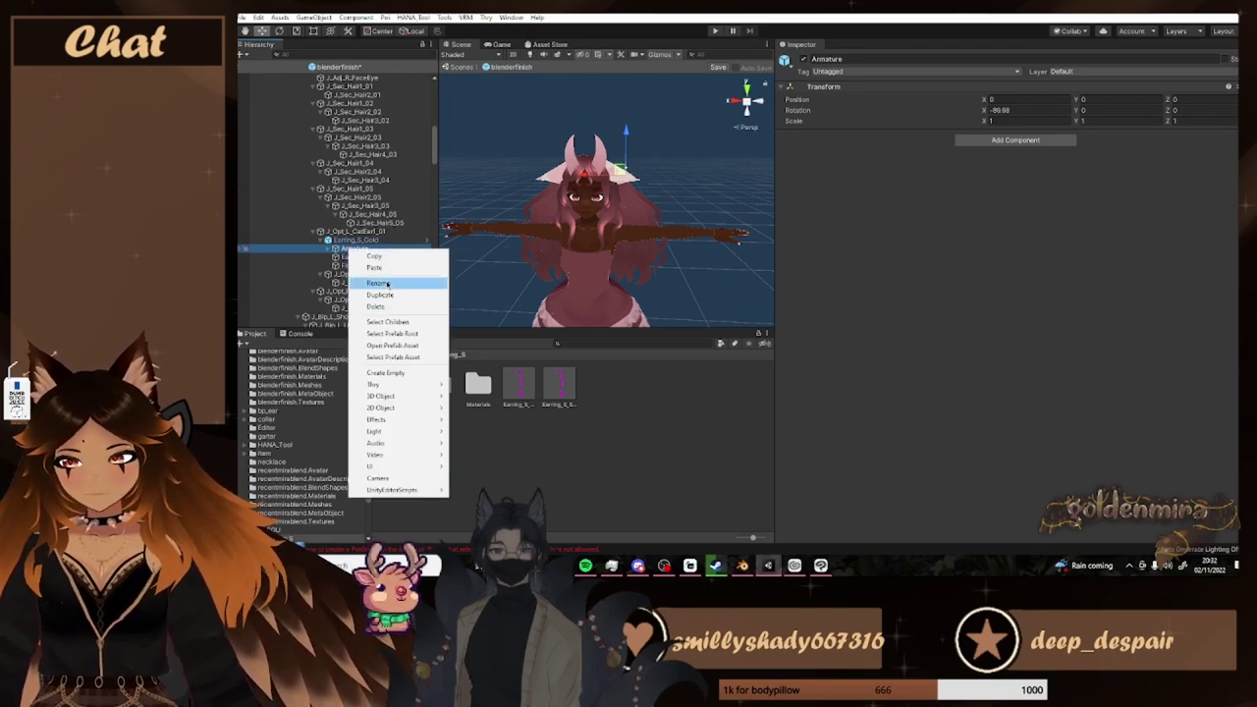
{"action": "left_click", "coordinate": [380, 283]}
{"action": "left_click", "coordinate": [380, 284]}
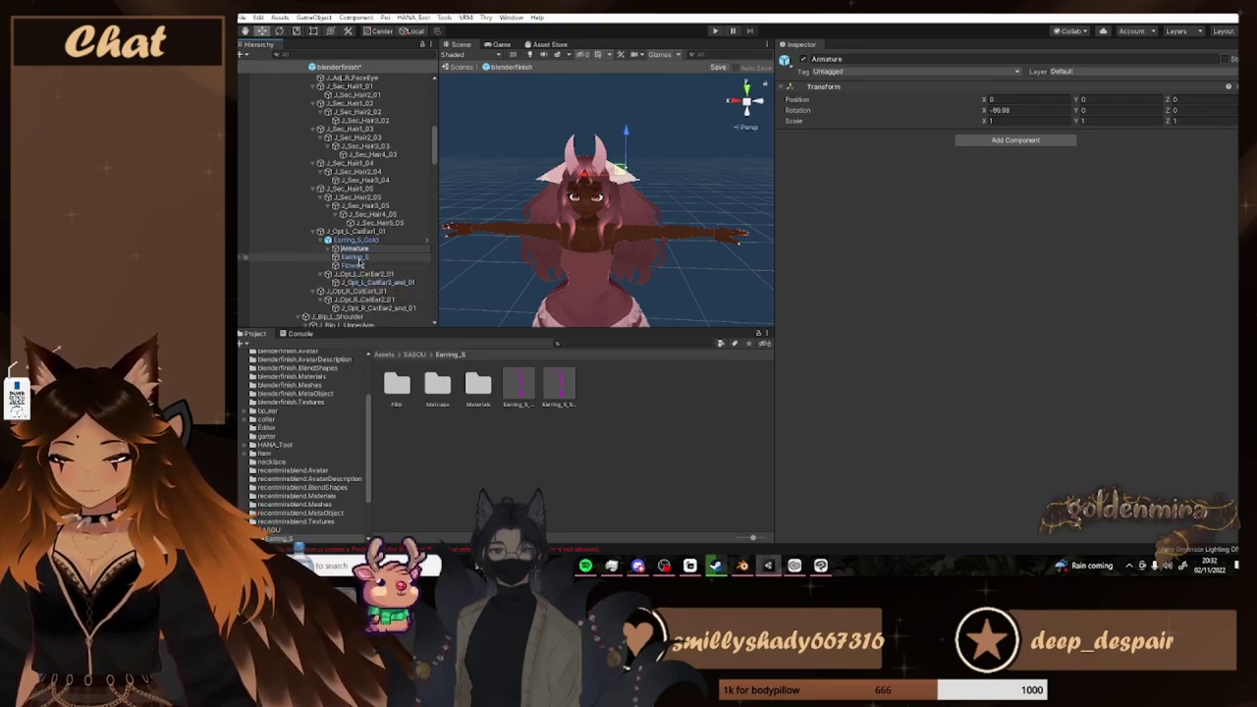
Rename the second earring's mesh objects as Earring_S2 and Flower2
{"action": "right_click", "coordinate": [358, 259]}
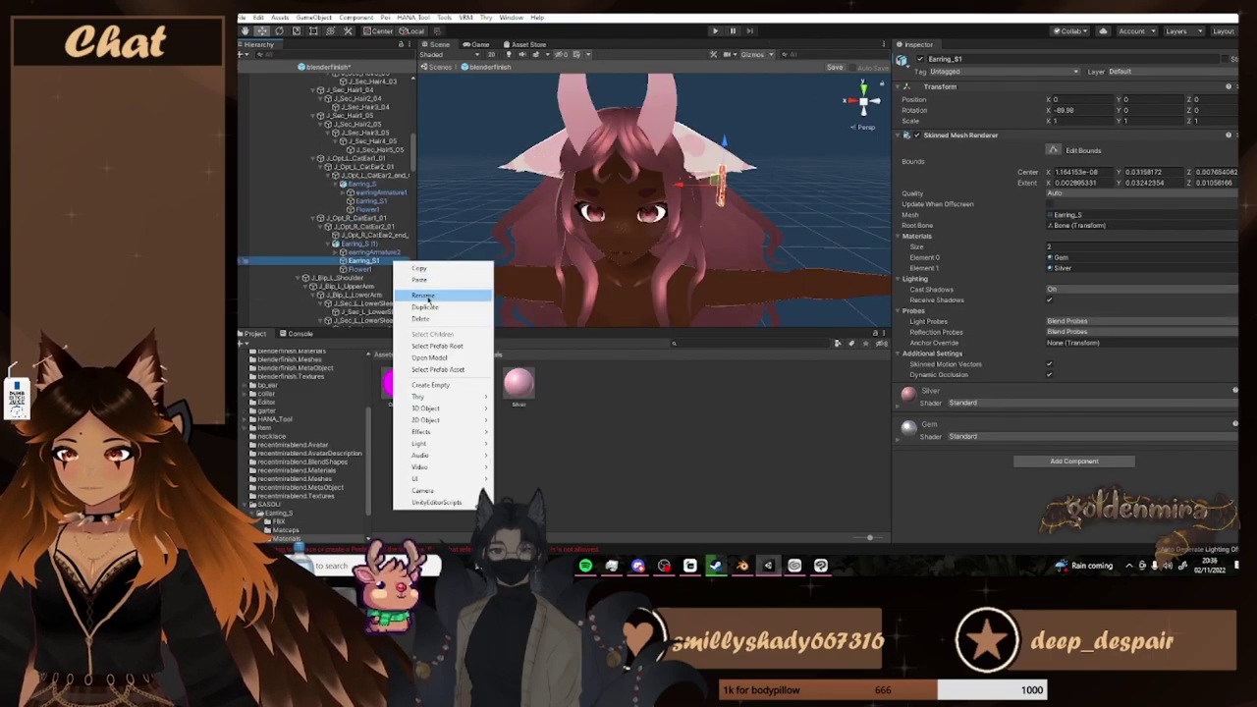
{"action": "left_click", "coordinate": [407, 293]}
{"action": "left_click", "coordinate": [361, 268]}
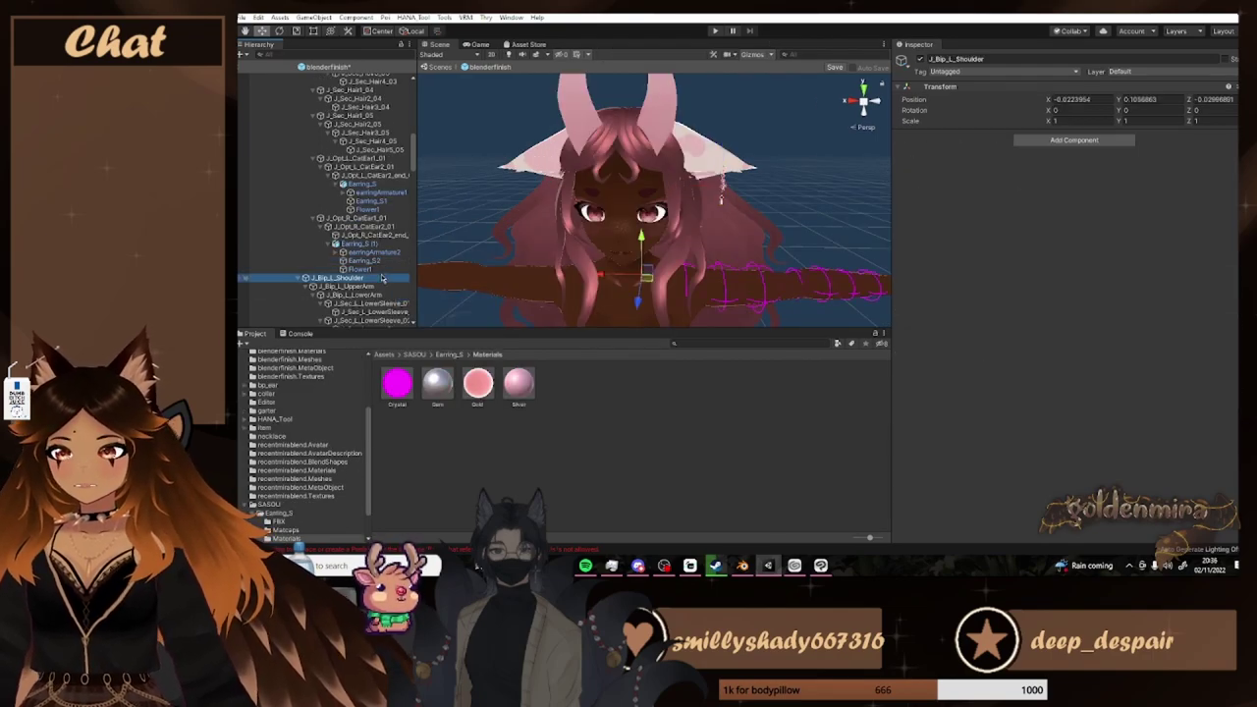
{"action": "right_click", "coordinate": [361, 268]}
{"action": "left_click", "coordinate": [403, 304]}
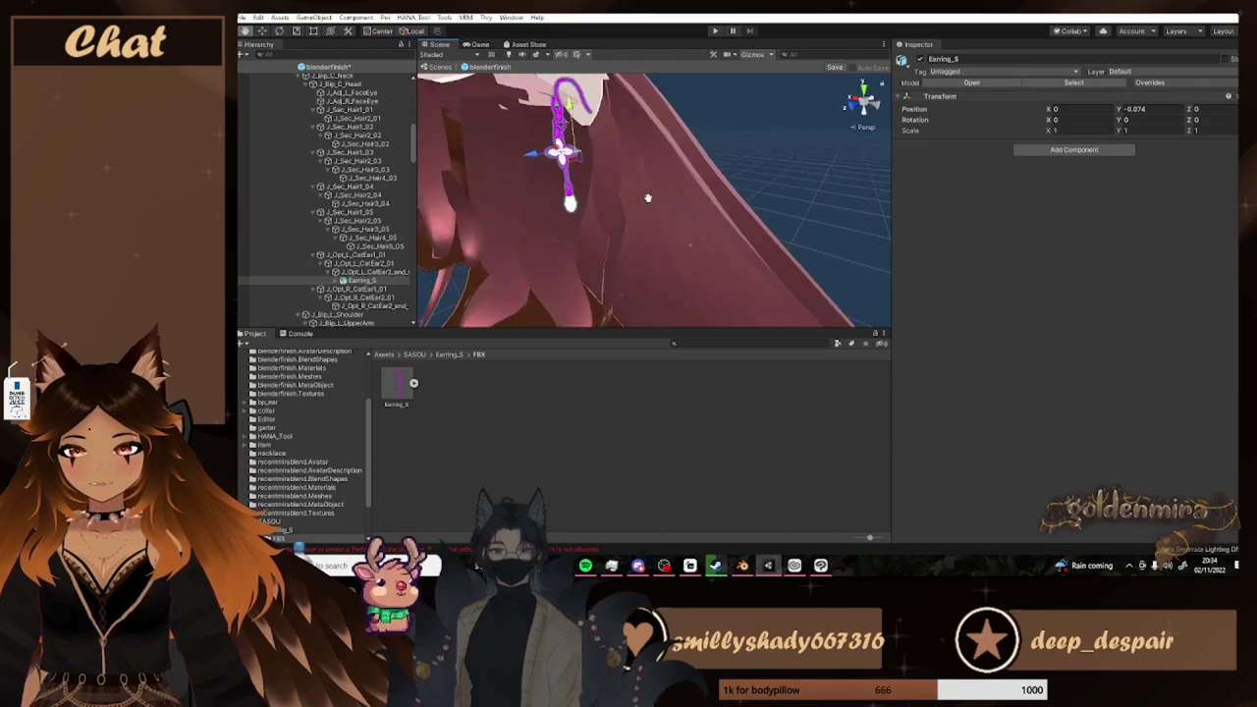
Examine how the left earring hangs from the cat ear from the side, close up and from the front
{"action": "middle_click_drag", "start_coordinate": [661, 205], "coordinate": [657, 205]}
{"action": "left_click_drag", "start_coordinate": [690, 184], "coordinate": [617, 219]}
{"action": "key", "text": "a"}
{"action": "right_click_drag", "start_coordinate": [672, 200], "coordinate": [823, 185]}
{"action": "middle_click_drag", "start_coordinate": [705, 172], "coordinate": [689, 165]}
{"action": "left_click_drag", "start_coordinate": [655, 140], "coordinate": [612, 169]}
{"action": "left_click", "coordinate": [709, 182]}
{"action": "scroll", "coordinate": [700, 188], "scroll_direction": "down", "scroll_amount": 6}
{"action": "scroll", "coordinate": [687, 199], "scroll_direction": "up", "scroll_amount": 3}
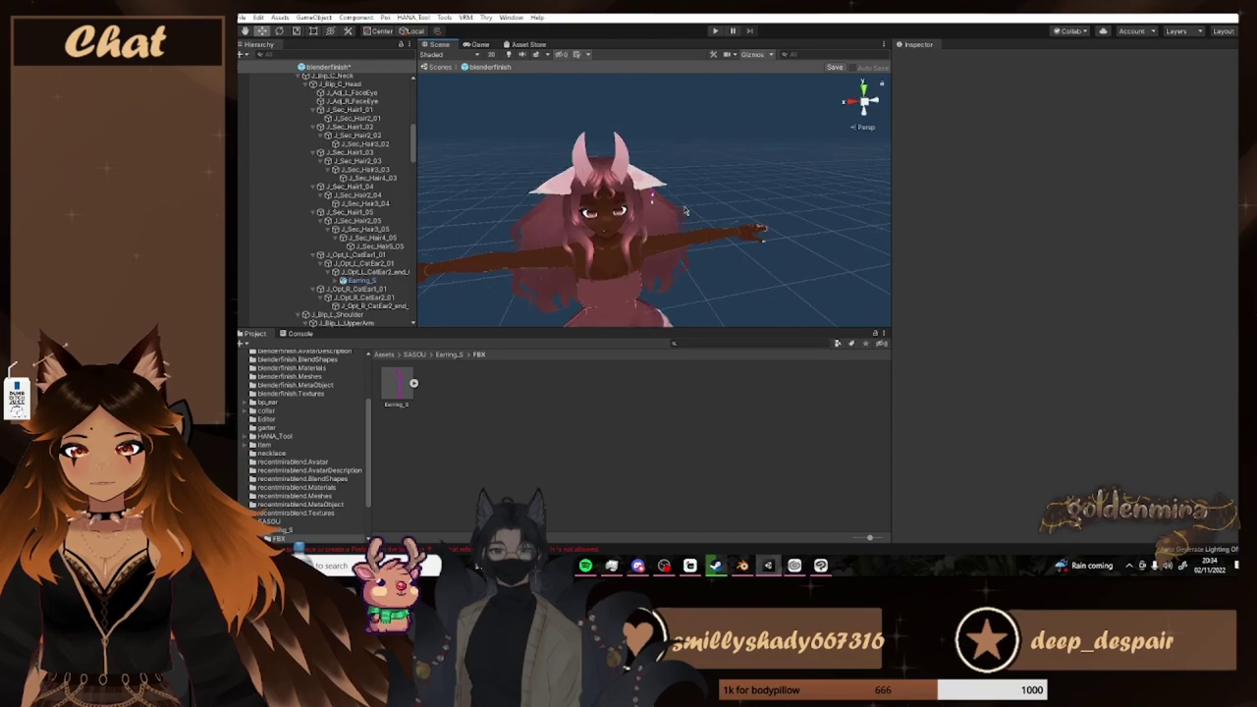
{"action": "scroll", "coordinate": [678, 210], "scroll_direction": "up", "scroll_amount": 6}
{"action": "scroll", "coordinate": [666, 210], "scroll_direction": "down", "scroll_amount": 6}
{"action": "left_click_drag", "start_coordinate": [666, 211], "coordinate": [644, 207], "text": "alt"}
{"action": "middle_click_drag", "start_coordinate": [584, 219], "coordinate": [631, 214]}
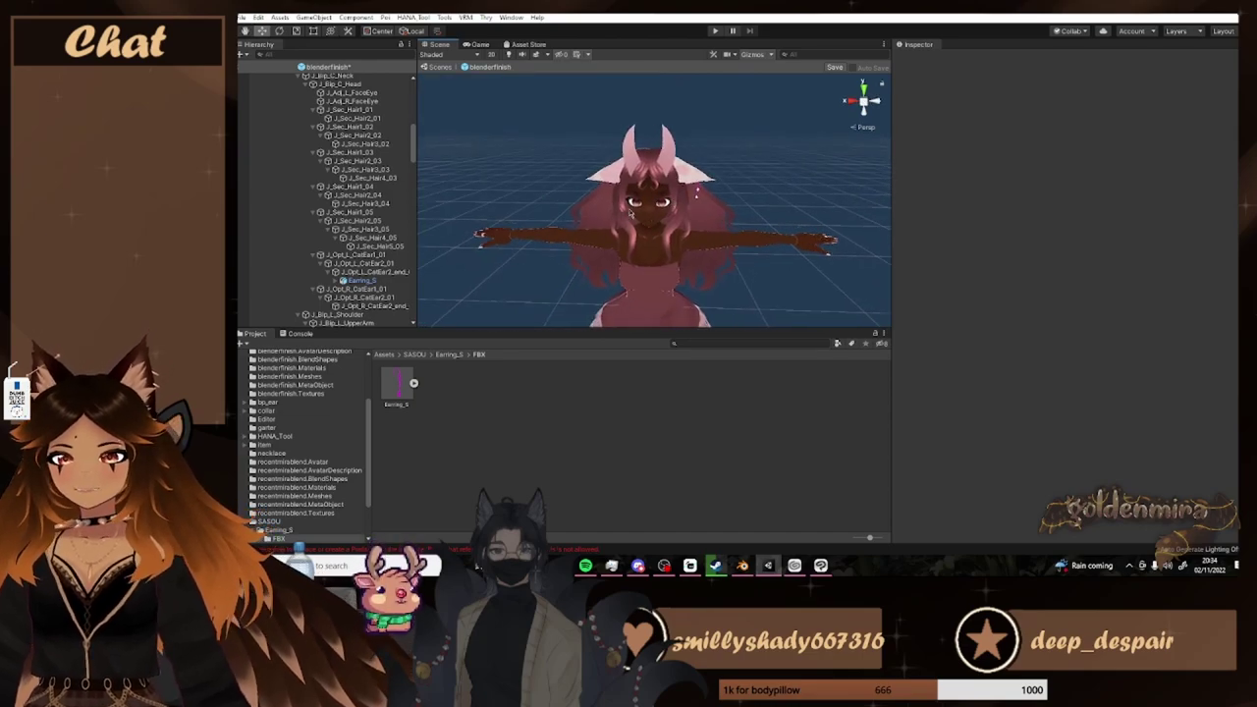
Check the Earring_S model's import settings and open the Materials folder of Earring_S
{"action": "left_click", "coordinate": [697, 192]}
{"action": "scroll", "coordinate": [703, 216], "scroll_direction": "up", "scroll_amount": 5}
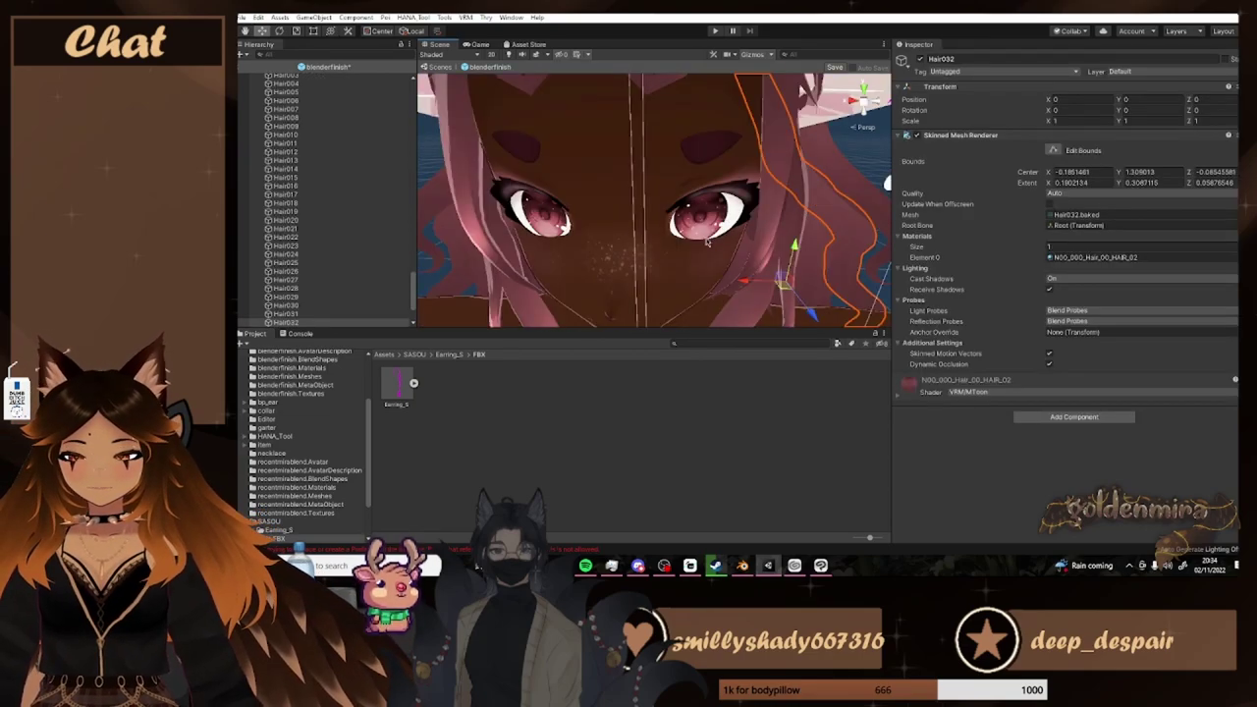
{"action": "left_click", "coordinate": [395, 388]}
{"action": "left_click", "coordinate": [452, 357]}
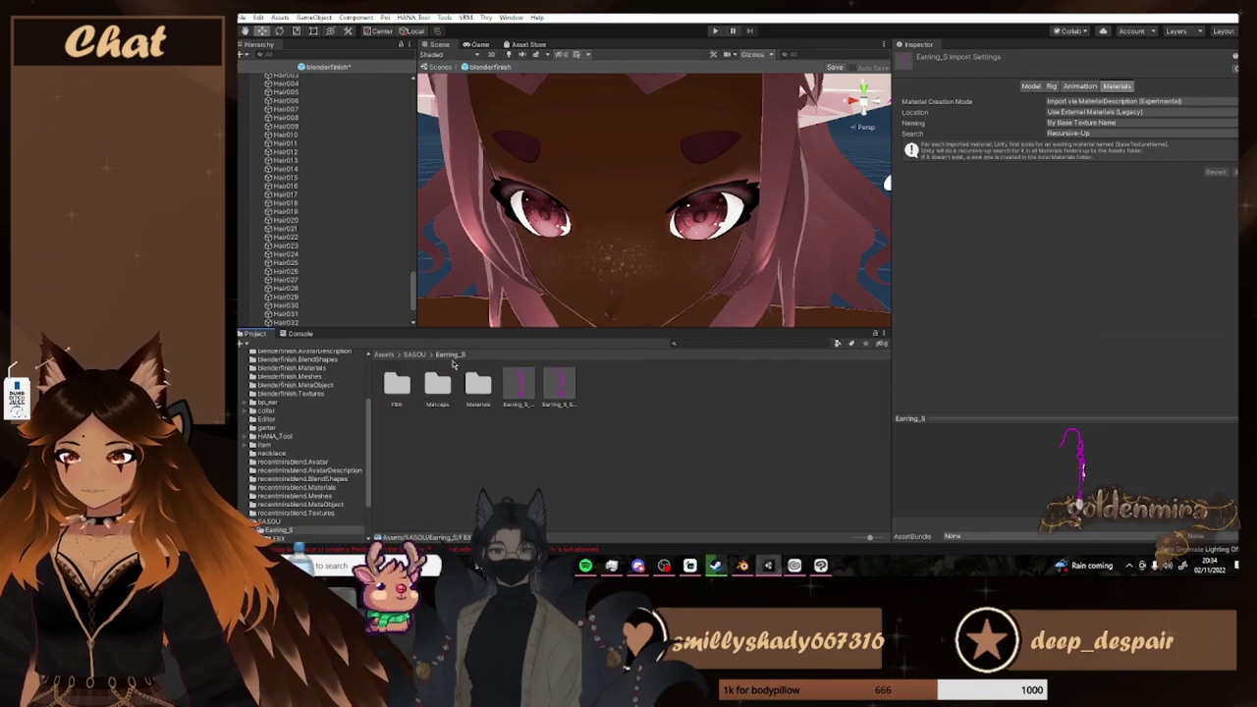
{"action": "double_click", "coordinate": [480, 389]}
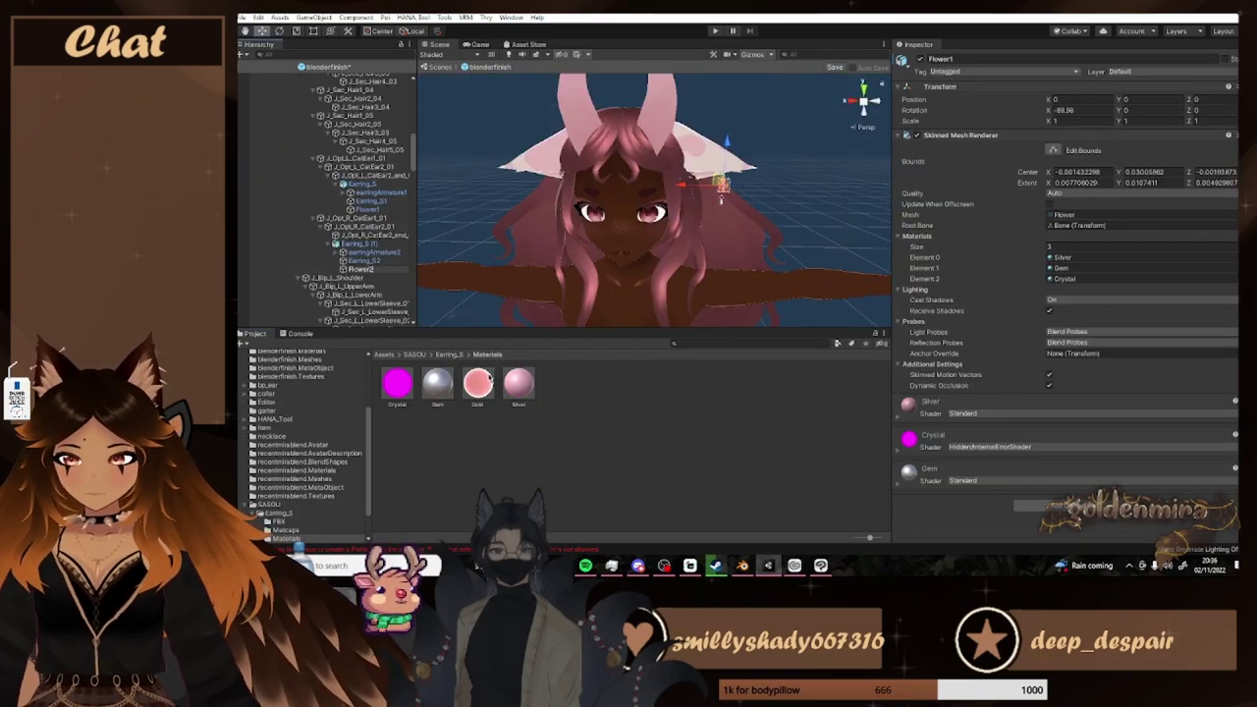
Move the second earring, Earring_S (1), across the head to the right cat ear at X 0.0505
{"action": "left_click", "coordinate": [365, 244]}
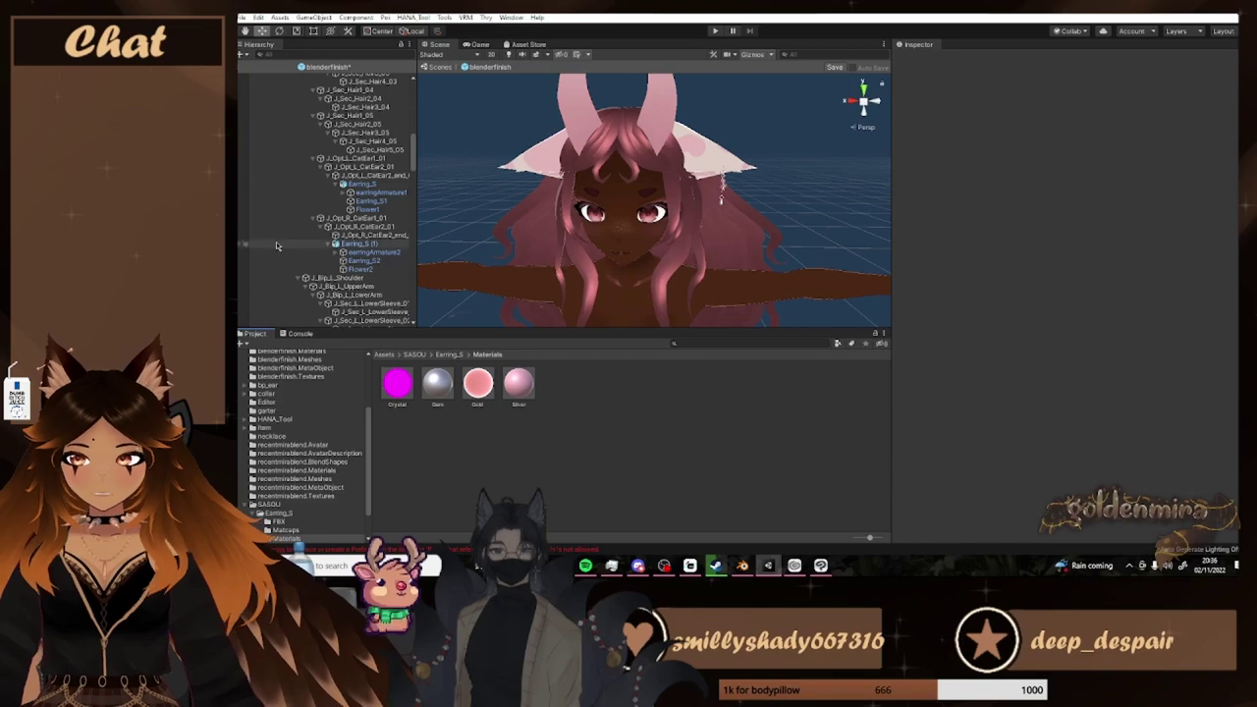
{"action": "left_click_drag", "start_coordinate": [706, 190], "coordinate": [535, 193]}
{"action": "left_click", "coordinate": [771, 200]}
{"action": "middle_click_drag", "start_coordinate": [771, 201], "coordinate": [818, 204]}
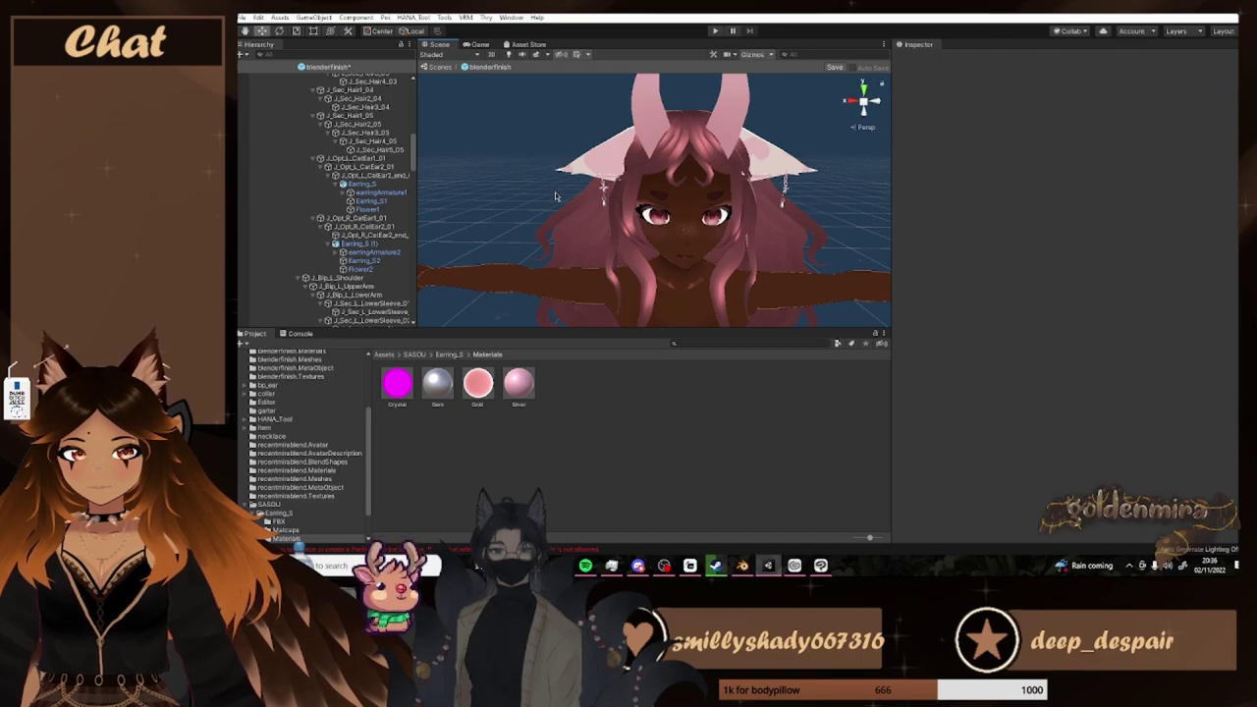
Align the second earring's depth with the right cat ear by moving it to Z 0.0621
{"action": "left_click", "coordinate": [604, 186]}
{"action": "right_click_drag", "start_coordinate": [604, 186], "coordinate": [713, 208]}
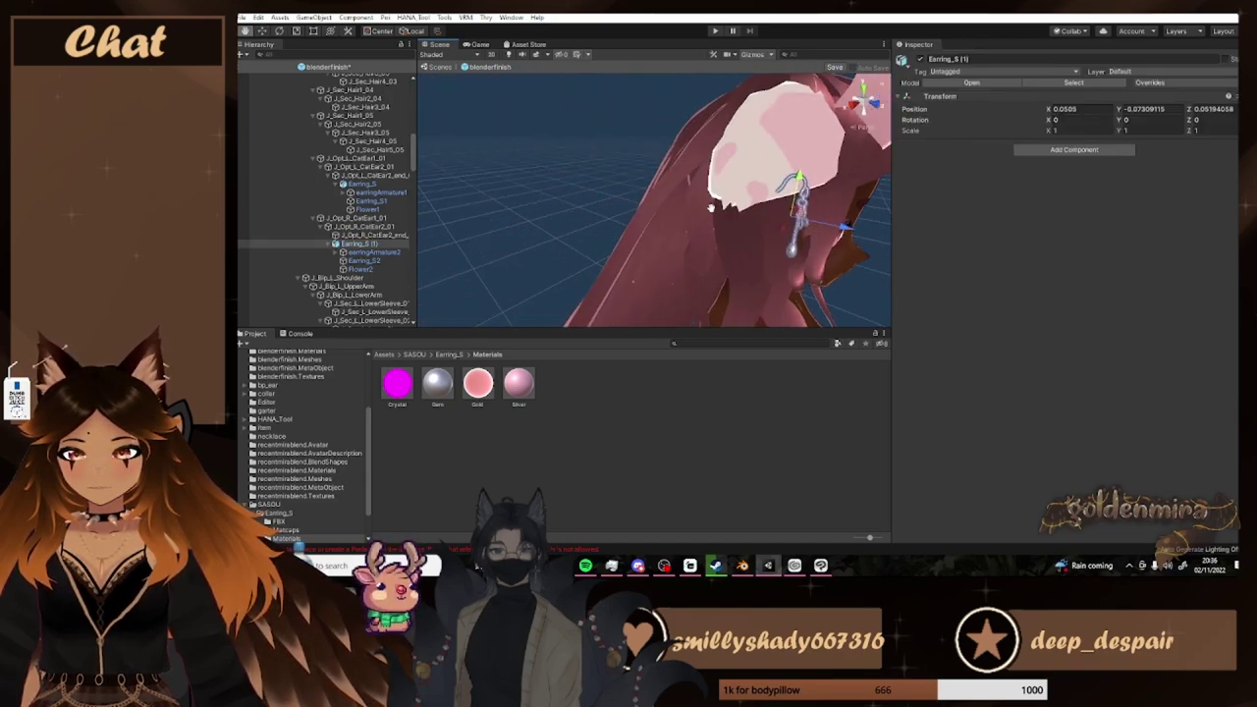
{"action": "middle_click_drag", "start_coordinate": [714, 208], "coordinate": [755, 212]}
{"action": "right_click_drag", "start_coordinate": [755, 212], "coordinate": [735, 207]}
{"action": "middle_click_drag", "start_coordinate": [736, 207], "coordinate": [682, 202]}
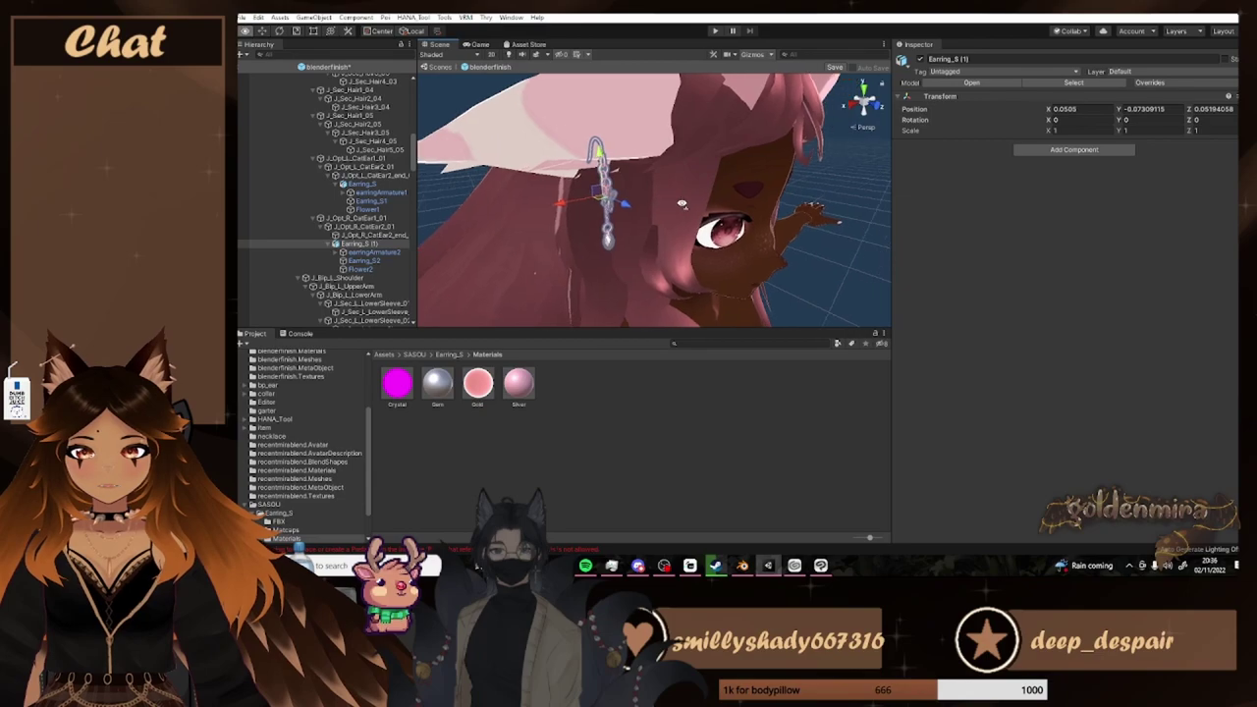
{"action": "right_click_drag", "start_coordinate": [682, 202], "coordinate": [715, 205]}
{"action": "middle_click_drag", "start_coordinate": [715, 205], "coordinate": [626, 208]}
{"action": "left_click_drag", "start_coordinate": [625, 207], "coordinate": [513, 216], "text": "alt"}
{"action": "left_click", "coordinate": [846, 238]}
Compare the placement of both earrings from the front, close up and from a distance
{"action": "scroll", "coordinate": [659, 222], "scroll_direction": "down", "scroll_amount": 6}
{"action": "middle_click_drag", "start_coordinate": [658, 221], "coordinate": [719, 208]}
{"action": "scroll", "coordinate": [740, 210], "scroll_direction": "up", "scroll_amount": 5}
{"action": "scroll", "coordinate": [746, 211], "scroll_direction": "down", "scroll_amount": 6}
{"action": "scroll", "coordinate": [719, 208], "scroll_direction": "up", "scroll_amount": 5}
{"action": "left_click_drag", "start_coordinate": [719, 208], "coordinate": [750, 209], "text": "alt"}
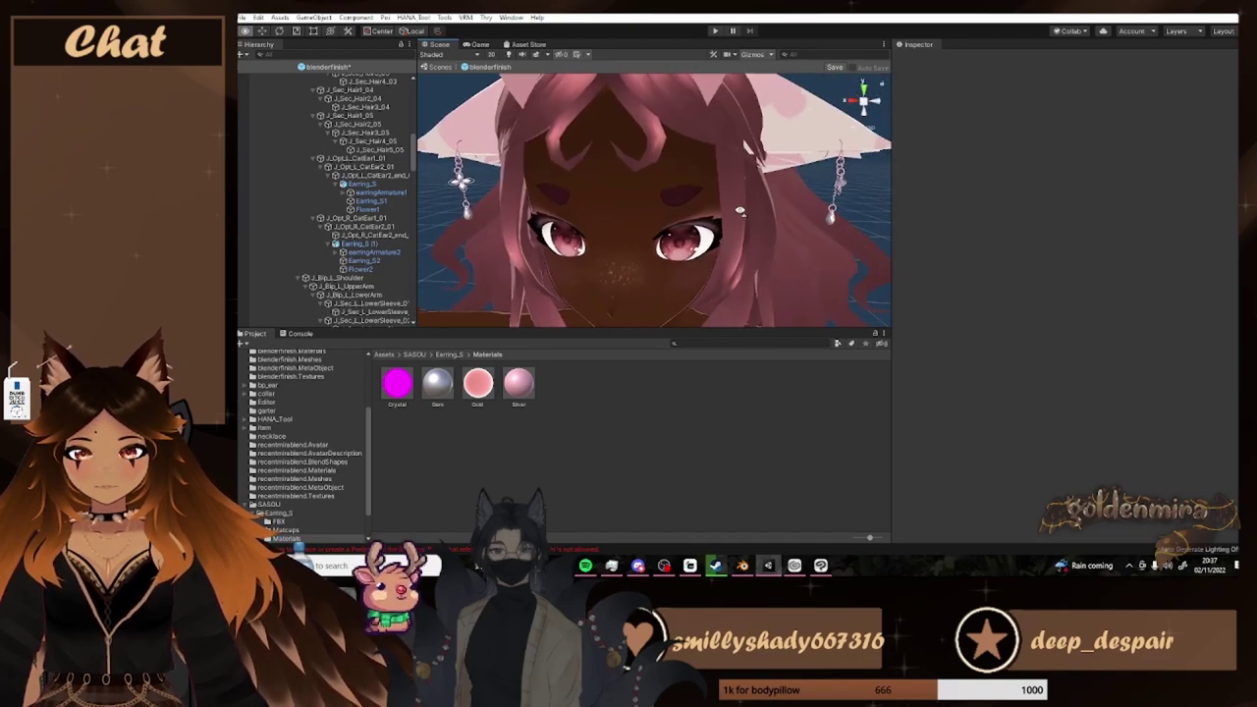
{"action": "scroll", "coordinate": [748, 209], "scroll_direction": "down", "scroll_amount": 1}
{"action": "scroll", "coordinate": [519, 185], "scroll_direction": "down", "scroll_amount": 5}
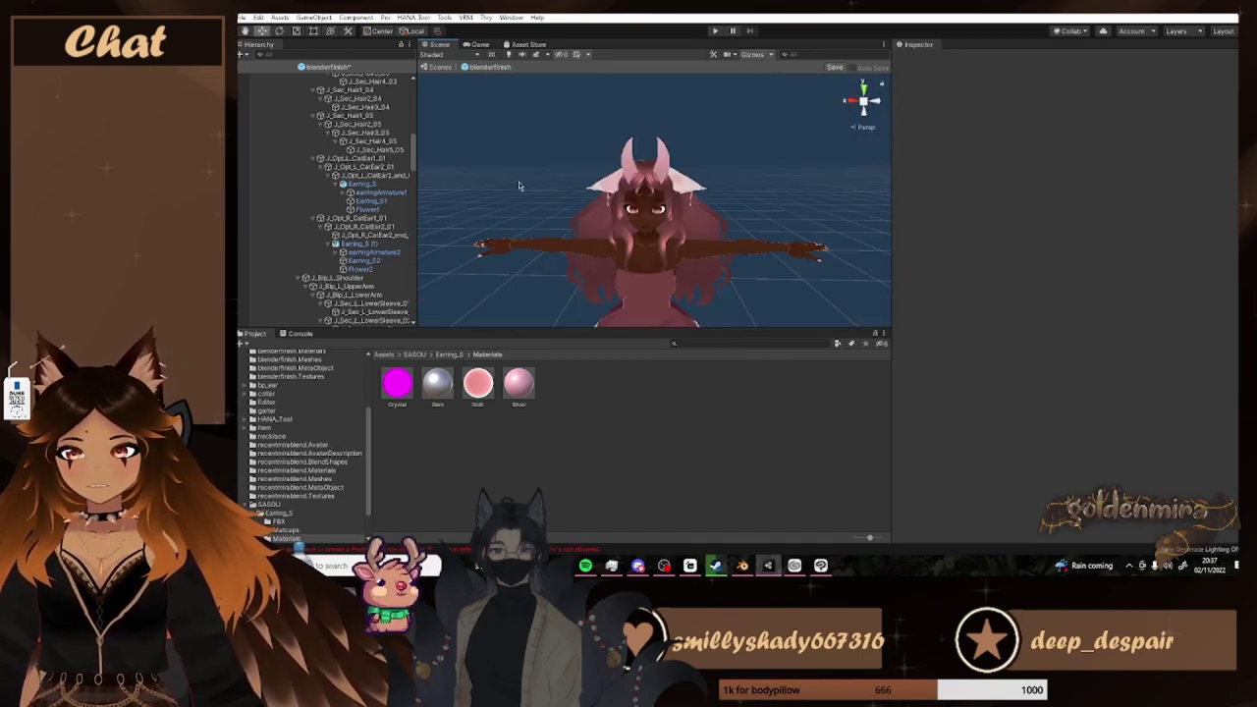
Shift the second earring, Earring_S (1), slightly outward along the right ear to X 0.058
{"action": "left_click", "coordinate": [609, 197]}
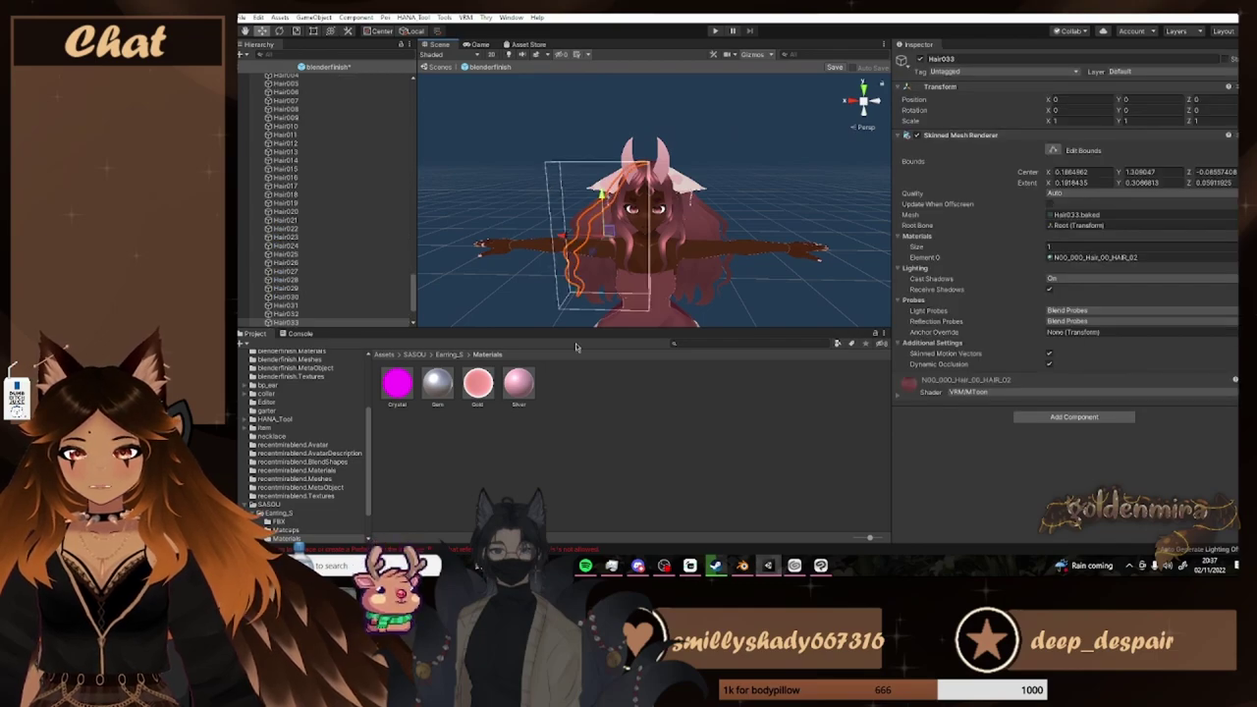
{"action": "left_click_drag", "start_coordinate": [414, 282], "coordinate": [421, 146]}
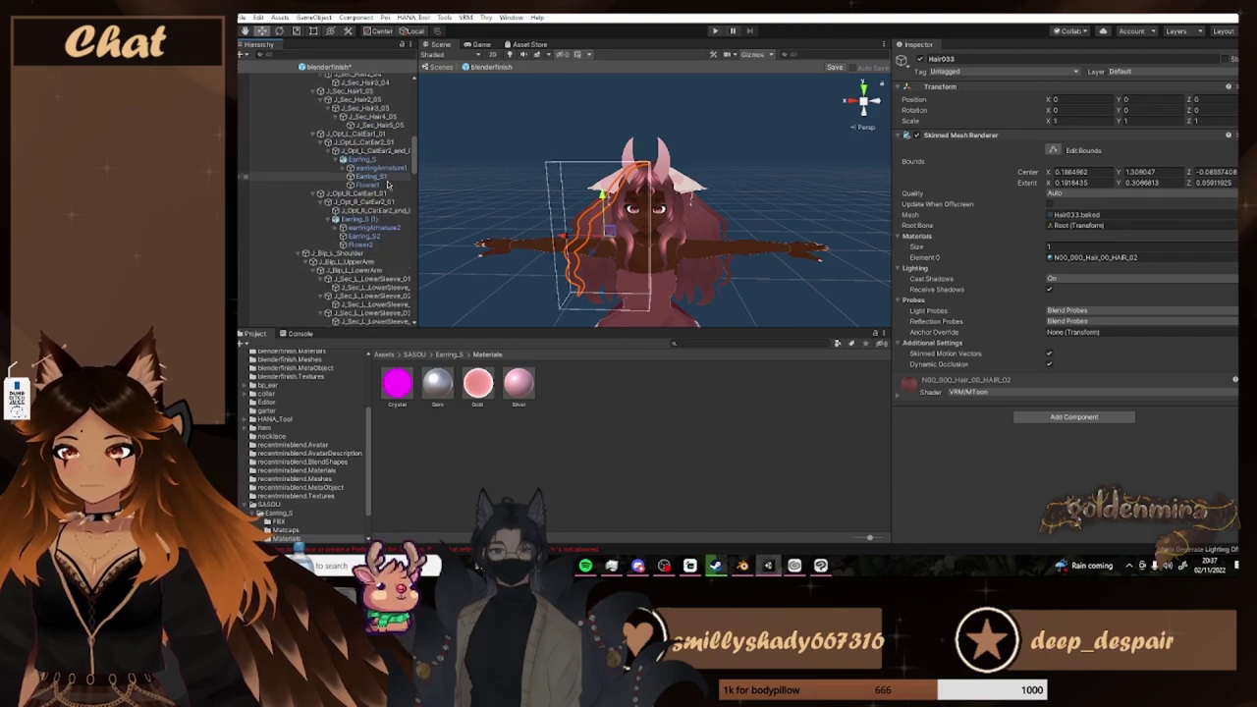
{"action": "left_click", "coordinate": [362, 219]}
{"action": "scroll", "coordinate": [587, 196], "scroll_direction": "up", "scroll_amount": 5}
{"action": "scroll", "coordinate": [569, 190], "scroll_direction": "down", "scroll_amount": 5}
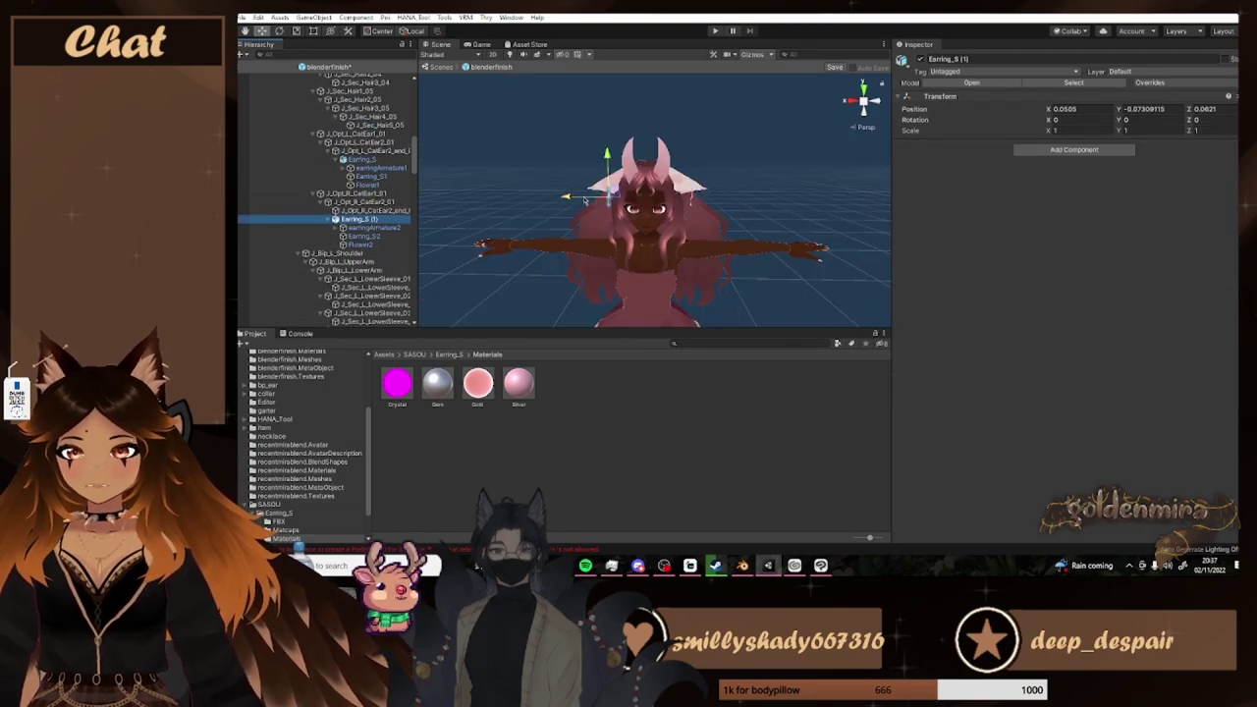
{"action": "left_click_drag", "start_coordinate": [584, 201], "coordinate": [581, 201]}
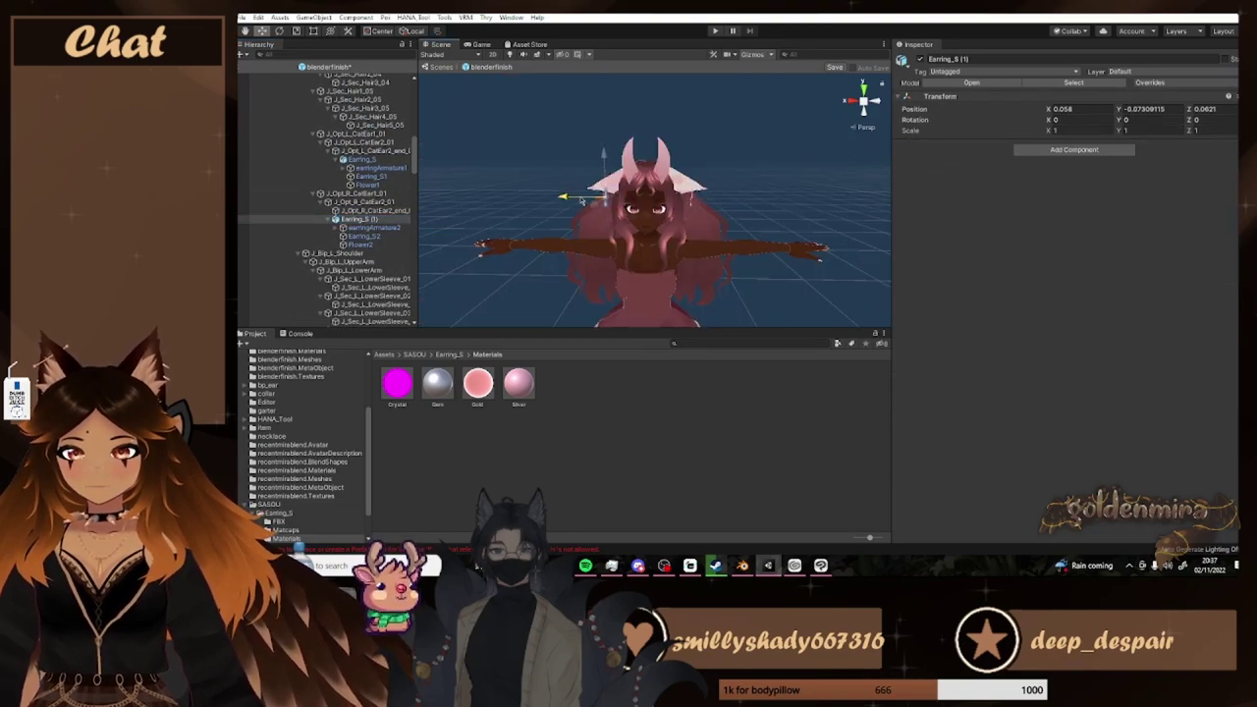
{"action": "left_click", "coordinate": [518, 190]}
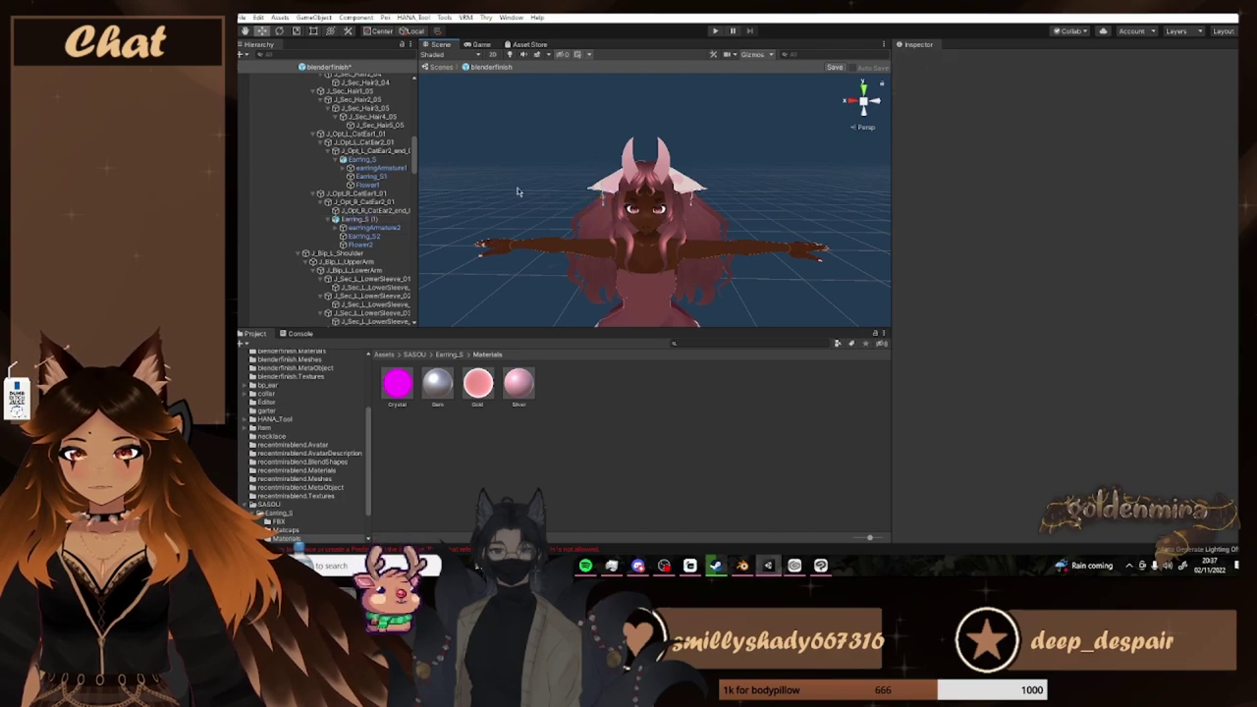
{"action": "scroll", "coordinate": [403, 191], "scroll_direction": "down", "scroll_amount": 4}
{"action": "scroll", "coordinate": [628, 172], "scroll_direction": "up", "scroll_amount": 2}
{"action": "right_click_drag", "start_coordinate": [628, 165], "coordinate": [641, 190]}
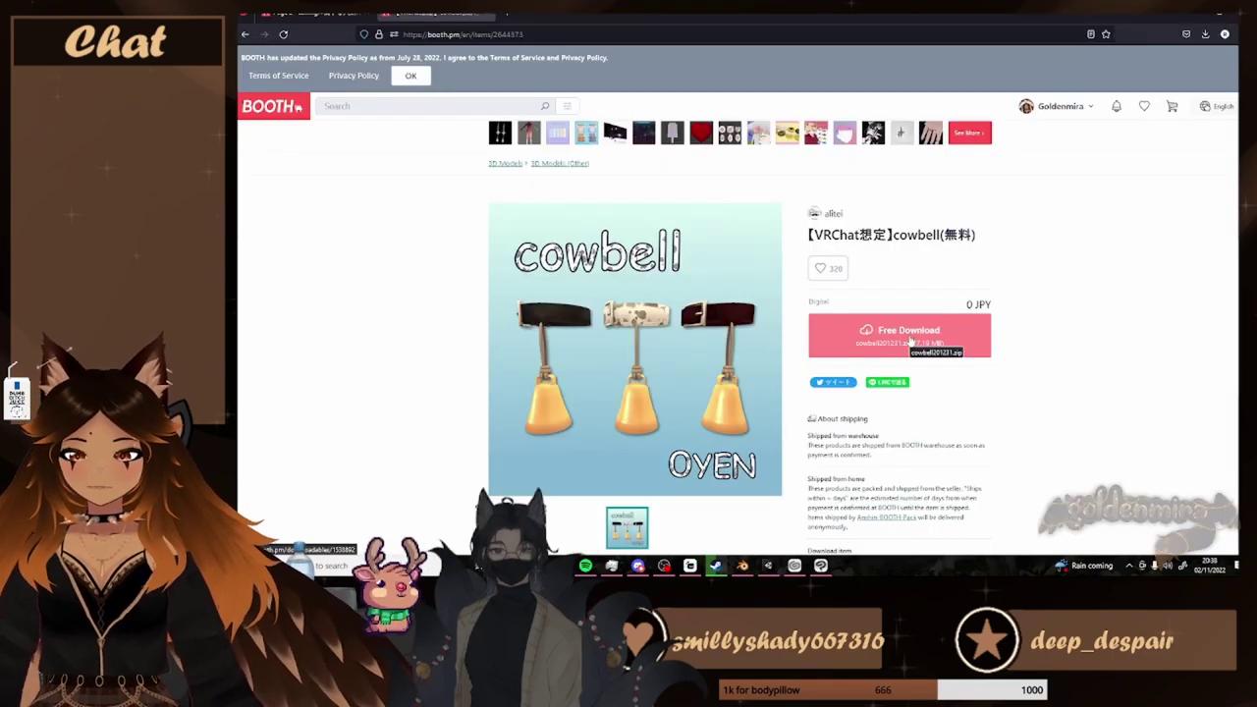
Download the free cowbell from BOOTH and import all files of cowbell.unitypackage into the Unity project
{"action": "left_click", "coordinate": [899, 338]}
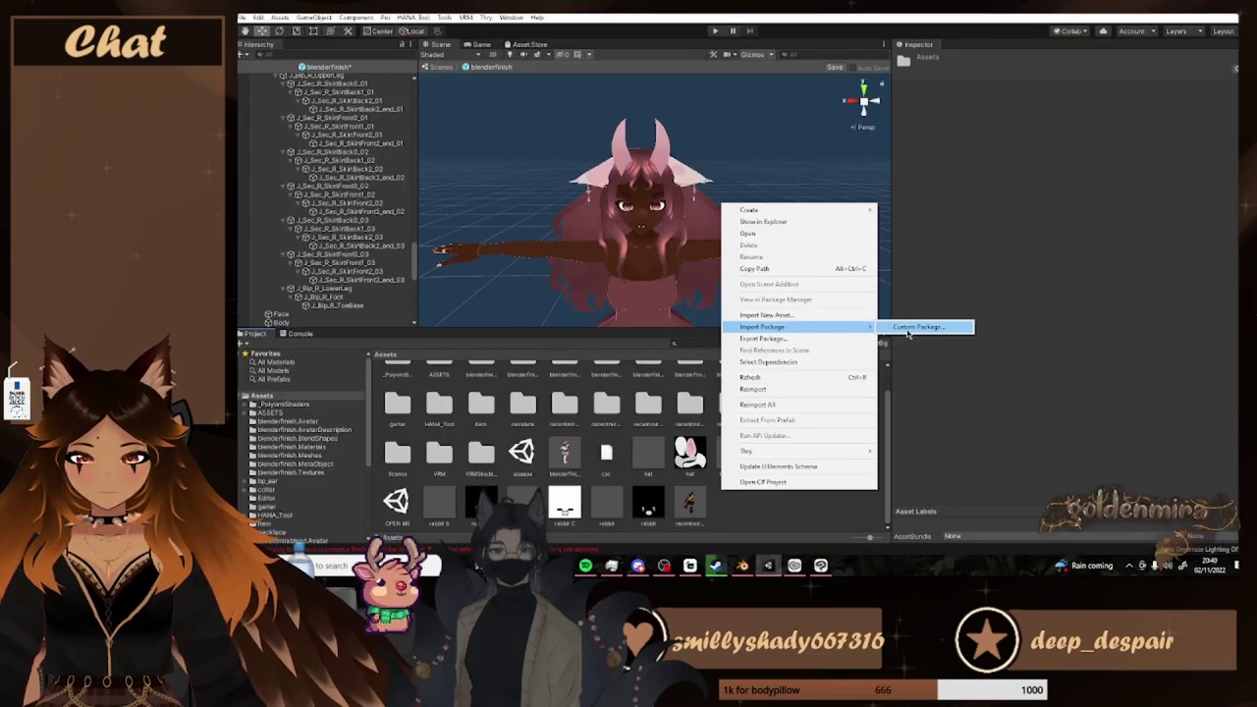
{"action": "left_click", "coordinate": [927, 325]}
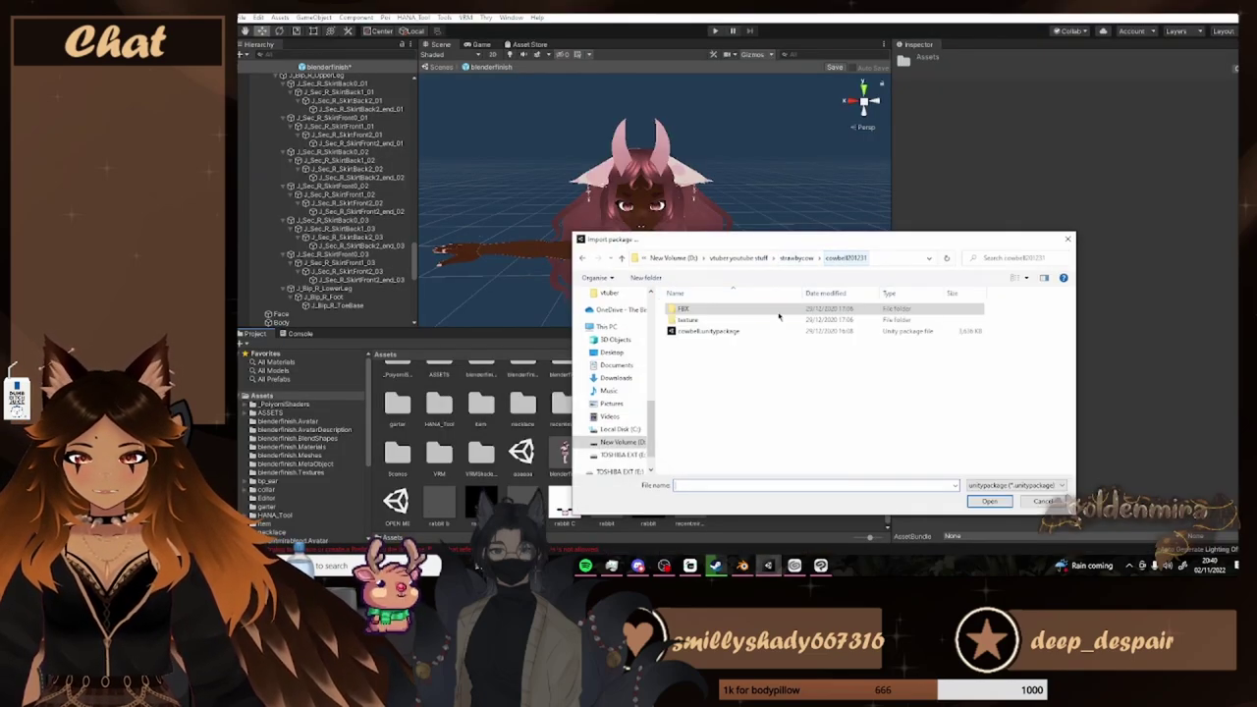
{"action": "left_click", "coordinate": [977, 503]}
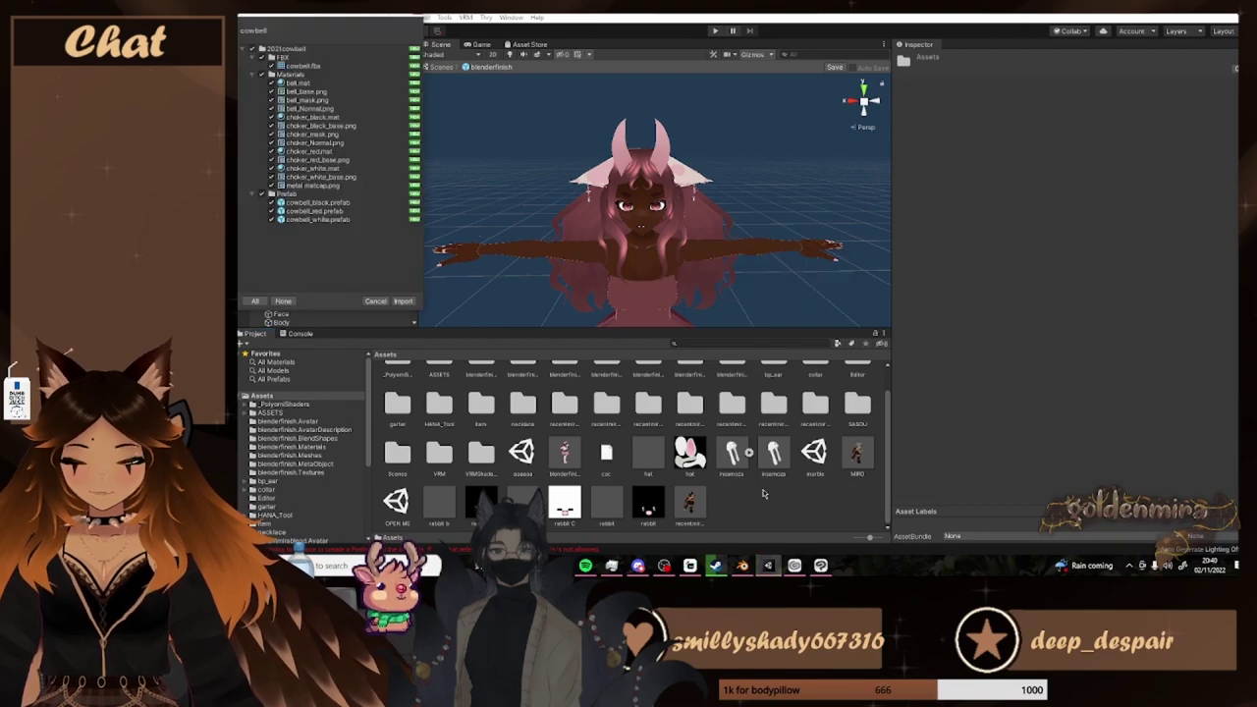
{"action": "left_click", "coordinate": [404, 301]}
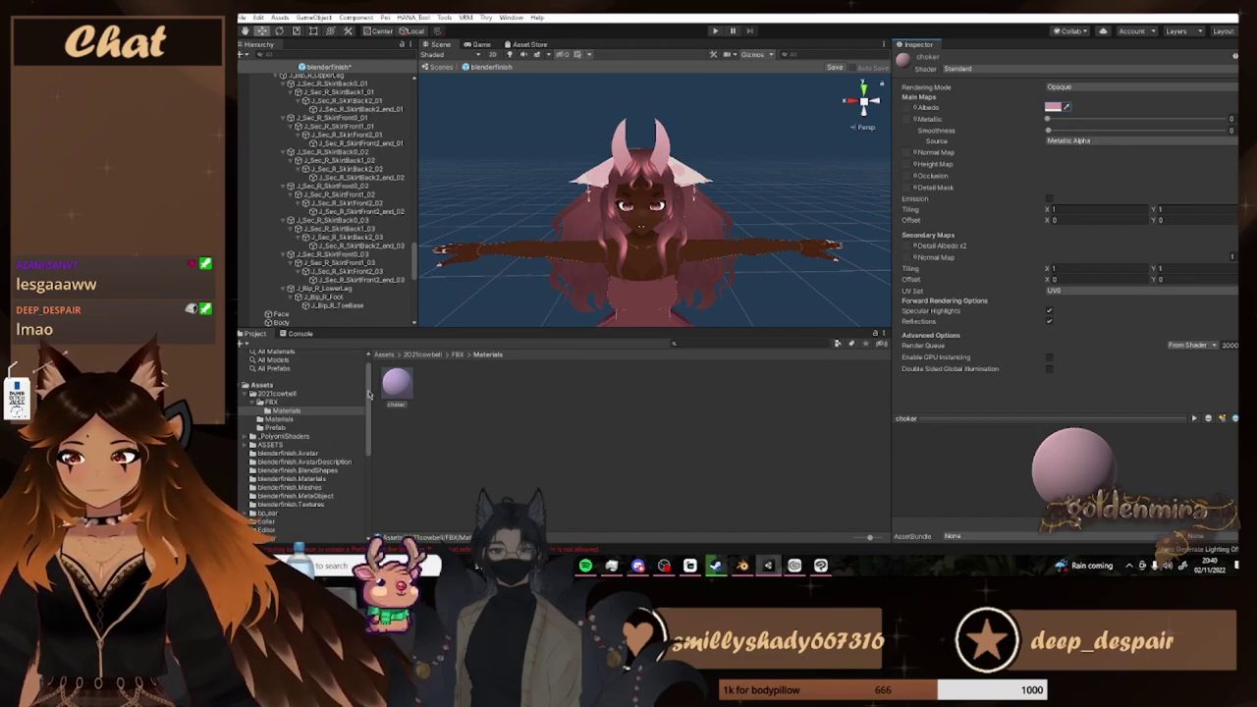
Browse the imported 2021cowbell folders and select the cowbell model in its FBX folder
{"action": "left_click", "coordinate": [457, 355]}
{"action": "left_click", "coordinate": [455, 383]}
{"action": "left_click", "coordinate": [478, 384]}
{"action": "left_click", "coordinate": [279, 420]}
{"action": "left_click", "coordinate": [396, 384]}
{"action": "left_click", "coordinate": [271, 402]}
{"action": "left_click", "coordinate": [438, 384]}
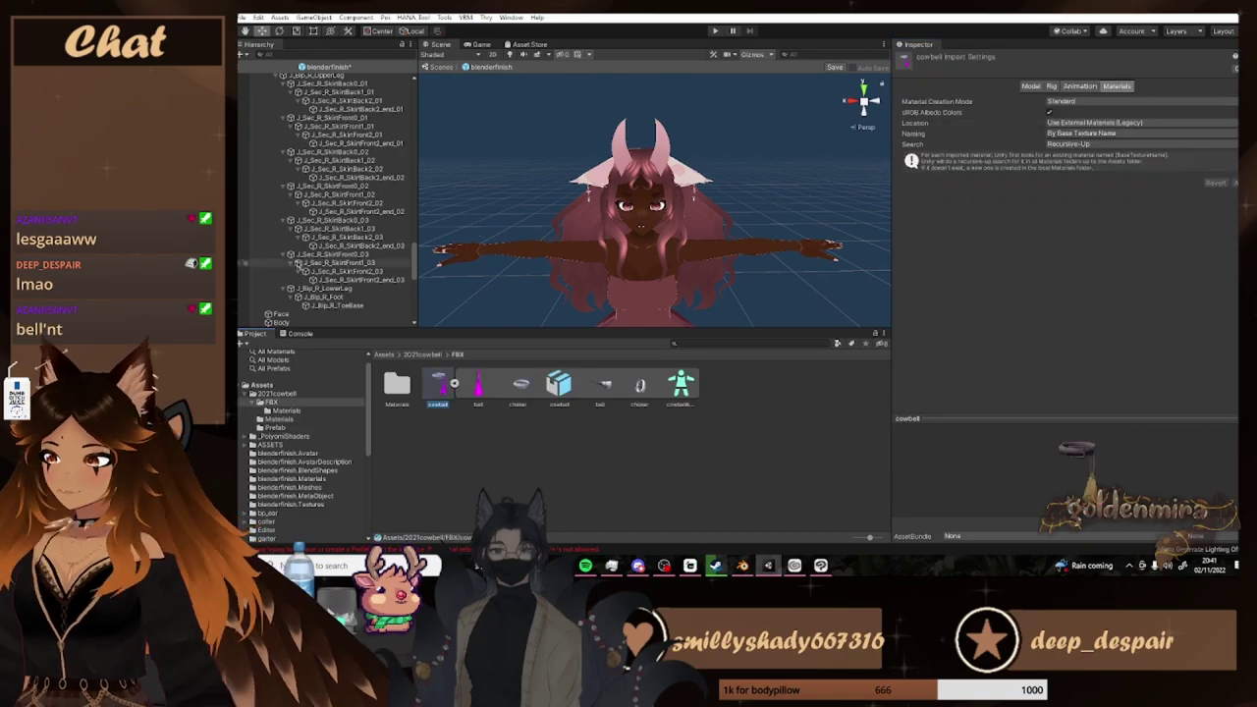
{"action": "left_click_drag", "start_coordinate": [414, 273], "coordinate": [420, 160]}
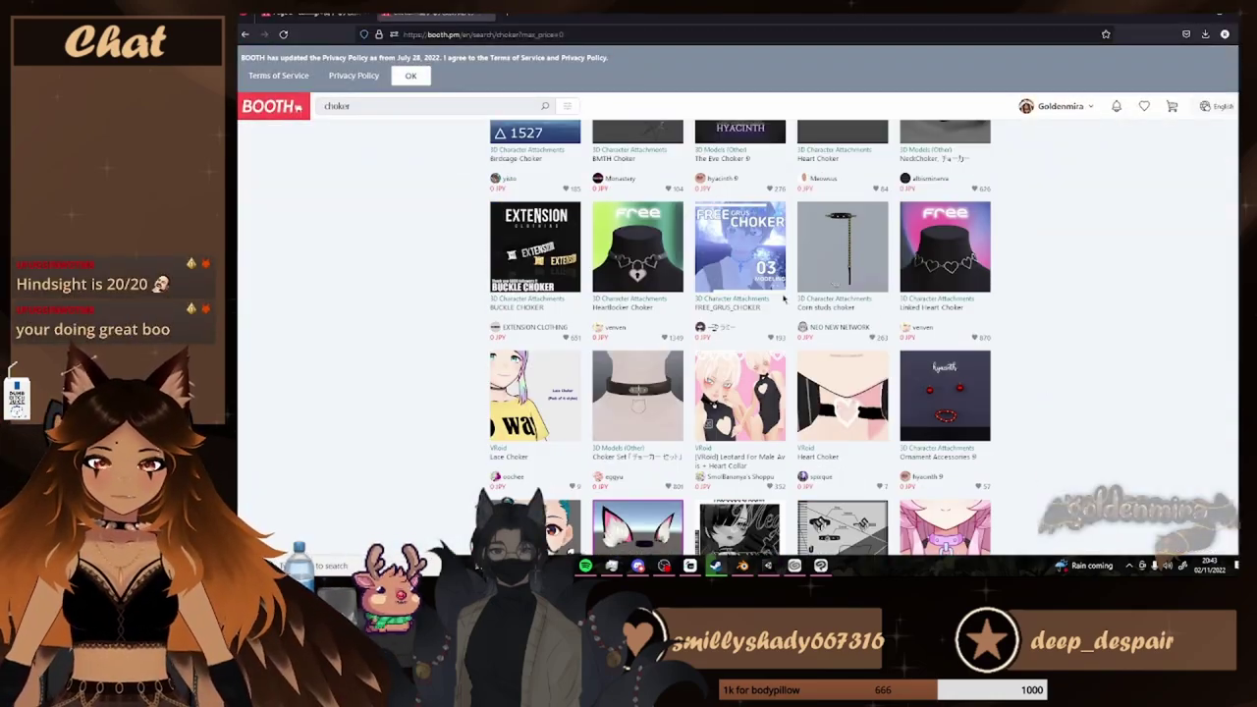
Browse the free choker listings on BOOTH
{"action": "scroll", "coordinate": [1030, 312], "scroll_direction": "down", "scroll_amount": 2}
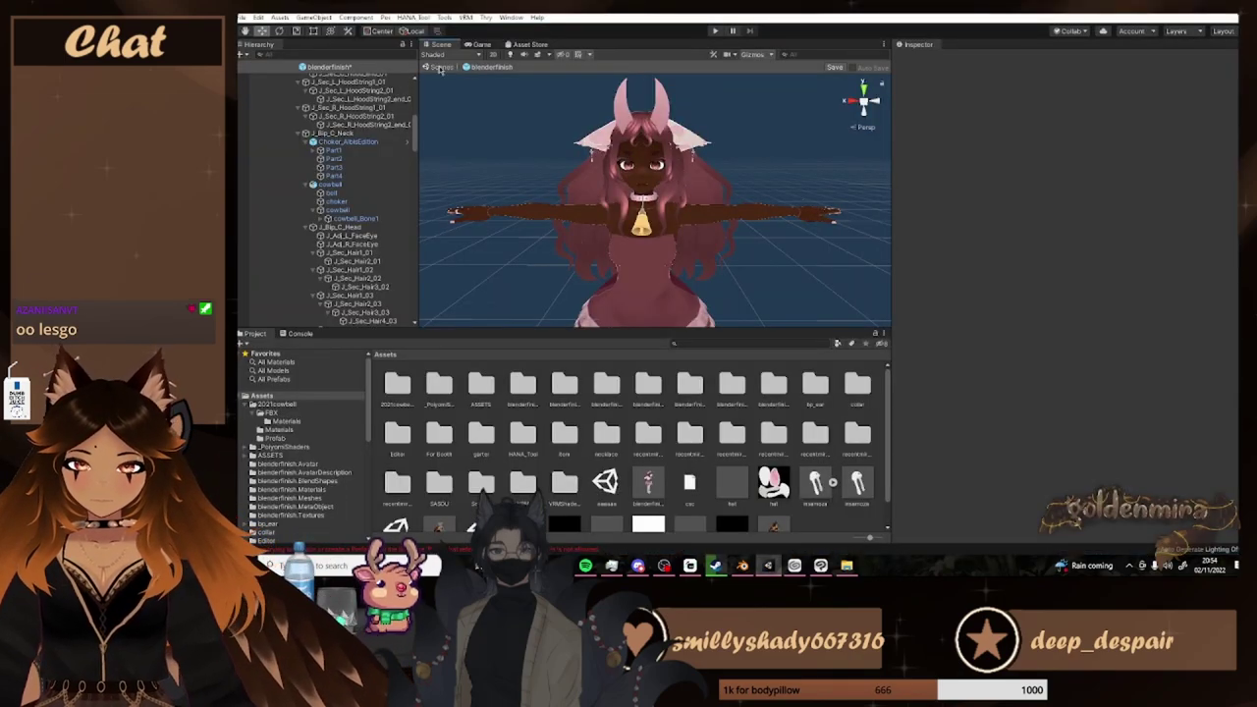
Try to export the blenderfinish avatar from the scene with UniVRM
{"action": "scroll", "coordinate": [336, 105], "scroll_direction": "up", "scroll_amount": 3}
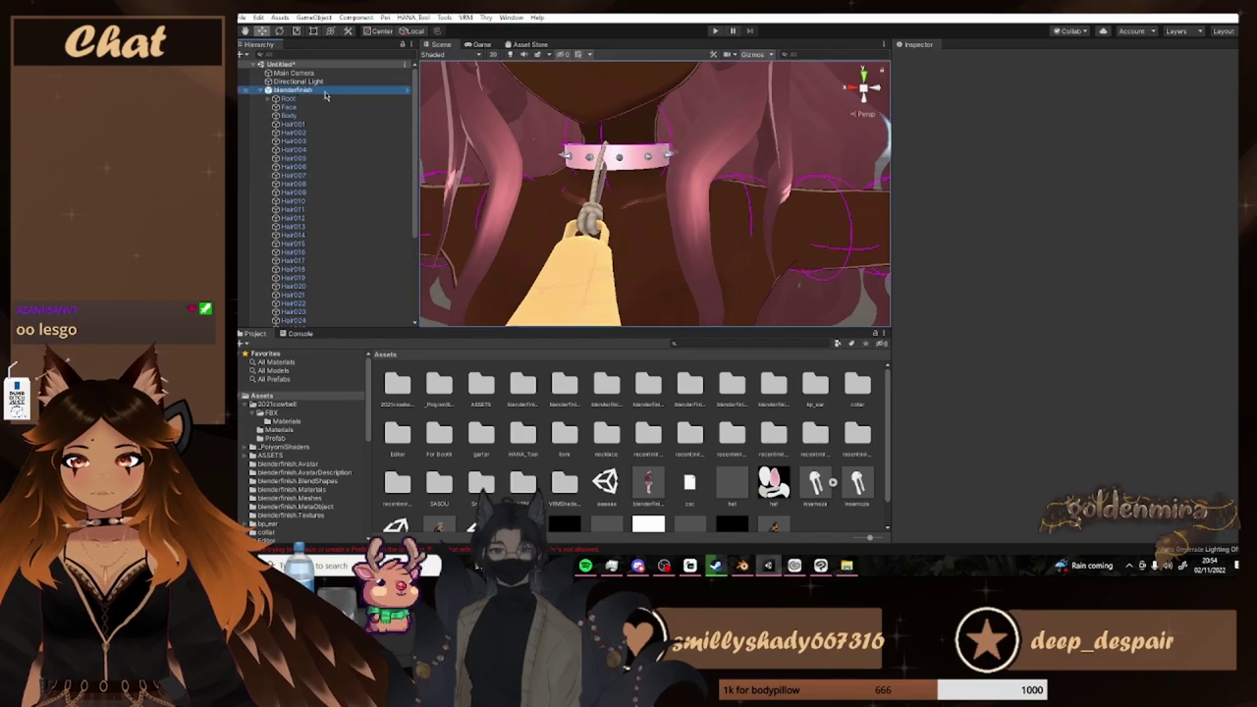
{"action": "double_click", "coordinate": [325, 93]}
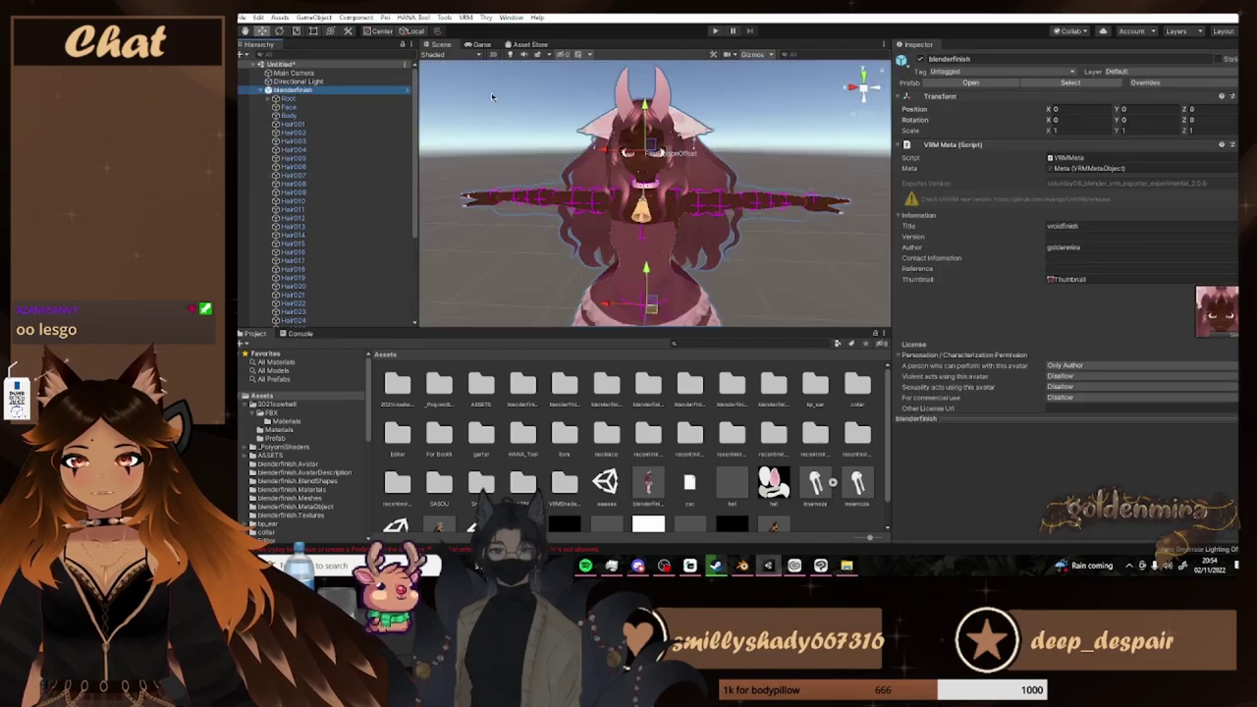
{"action": "mouse_move", "coordinate": [511, 57]}
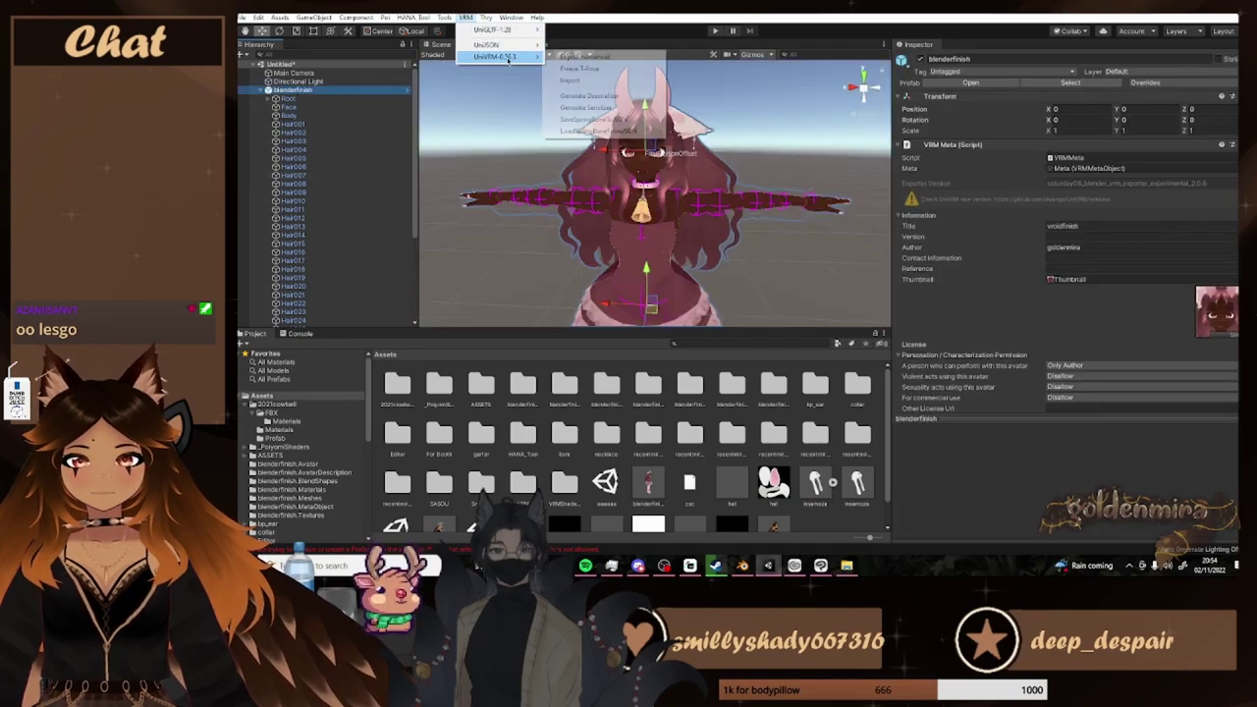
{"action": "left_click", "coordinate": [574, 59]}
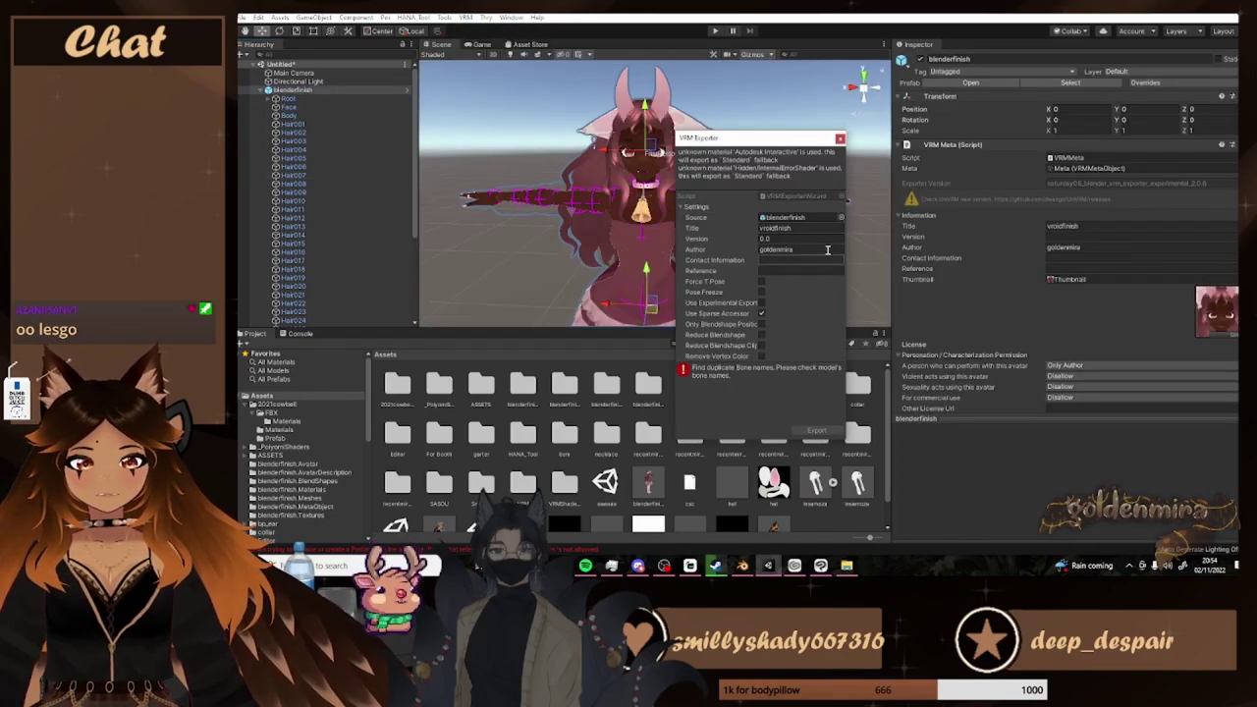
{"action": "left_click", "coordinate": [839, 138]}
Open the blenderfinish prefab and rename Bone.008, the last bone in the second earring's chain, to 2Bone.008
{"action": "double_click", "coordinate": [291, 89]}
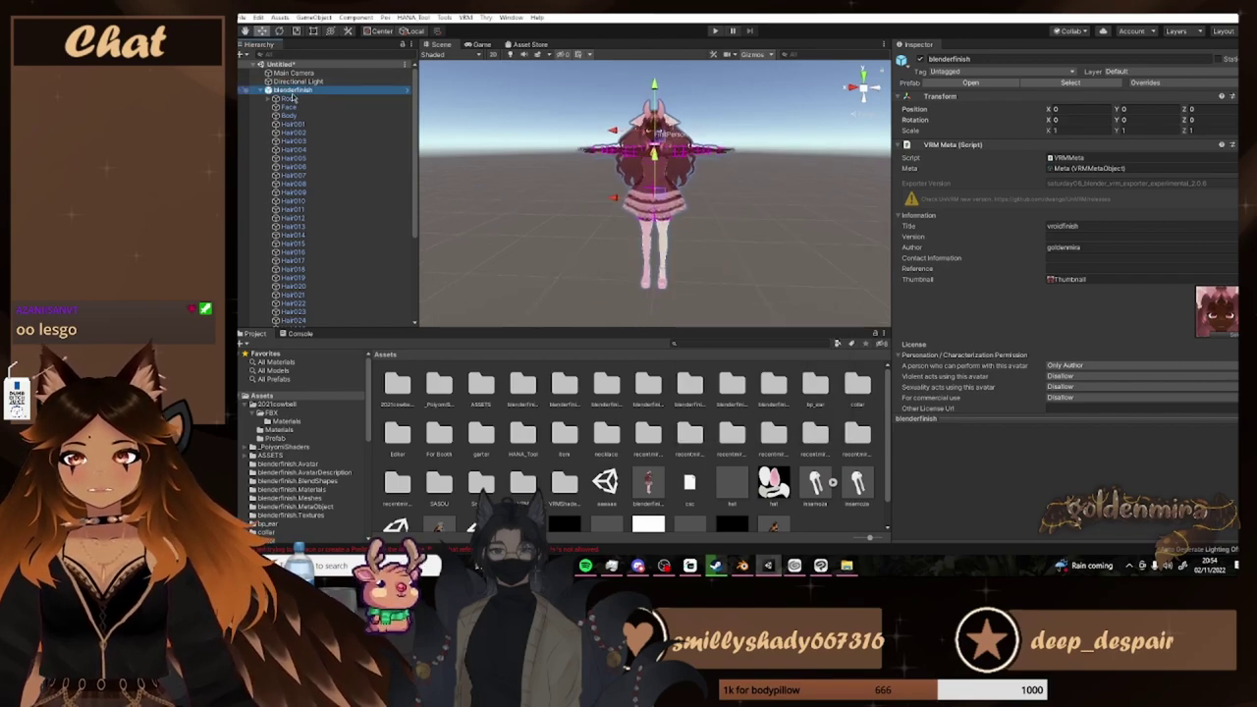
{"action": "double_click", "coordinate": [648, 483]}
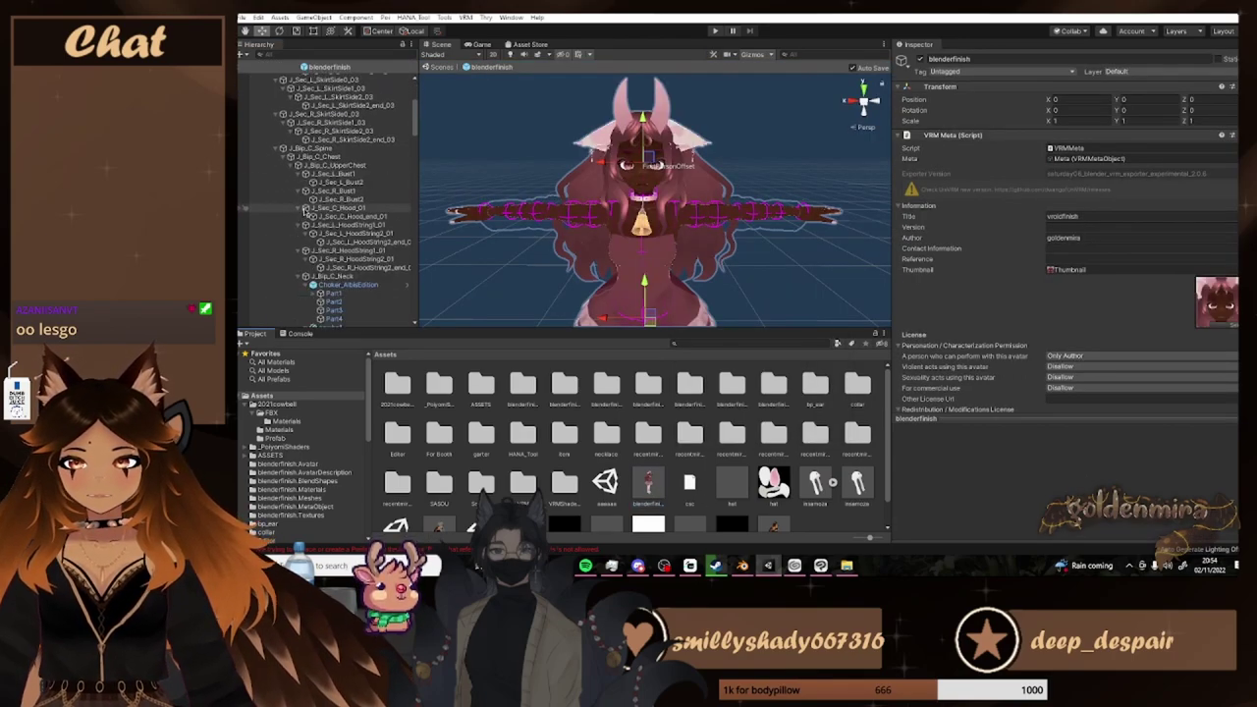
{"action": "left_click", "coordinate": [312, 158]}
{"action": "scroll", "coordinate": [334, 226], "scroll_direction": "down", "scroll_amount": 10}
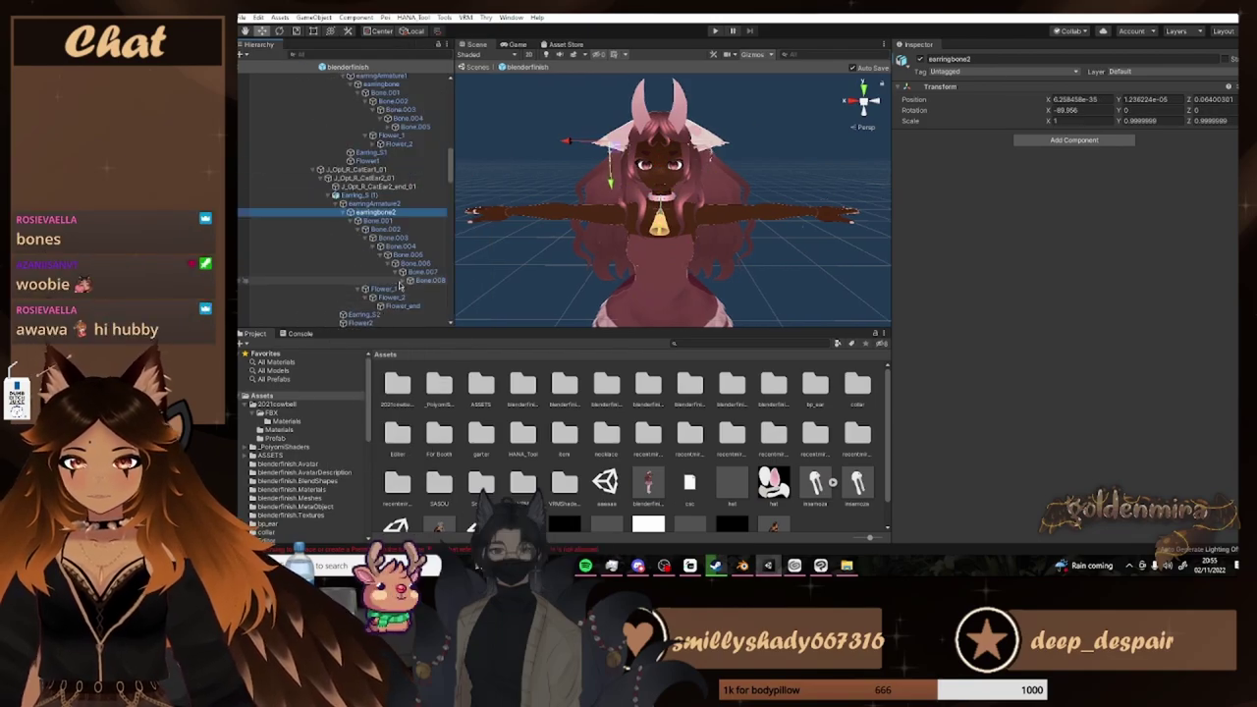
{"action": "mouse_move", "coordinate": [419, 266]}
{"action": "left_mouse_down"}
{"action": "mouse_move", "coordinate": [646, 266]}
{"action": "mouse_move", "coordinate": [442, 246]}
{"action": "mouse_move", "coordinate": [556, 246]}
{"action": "left_mouse_up"}
{"action": "right_click", "coordinate": [426, 299]}
{"action": "left_click", "coordinate": [437, 336]}
{"action": "type", "text": "2Bone.008"}
{"action": "scroll", "coordinate": [629, 441], "scroll_direction": "down", "scroll_amount": 2}
{"action": "left_click", "coordinate": [447, 236]}
Check the choker, cowbell and head bones in the prefab hierarchy for duplicate names
{"action": "scroll", "coordinate": [411, 236], "scroll_direction": "up", "scroll_amount": 20}
{"action": "left_click", "coordinate": [285, 75]}
{"action": "scroll", "coordinate": [416, 269], "scroll_direction": "down", "scroll_amount": 8}
{"action": "left_click", "coordinate": [344, 155]}
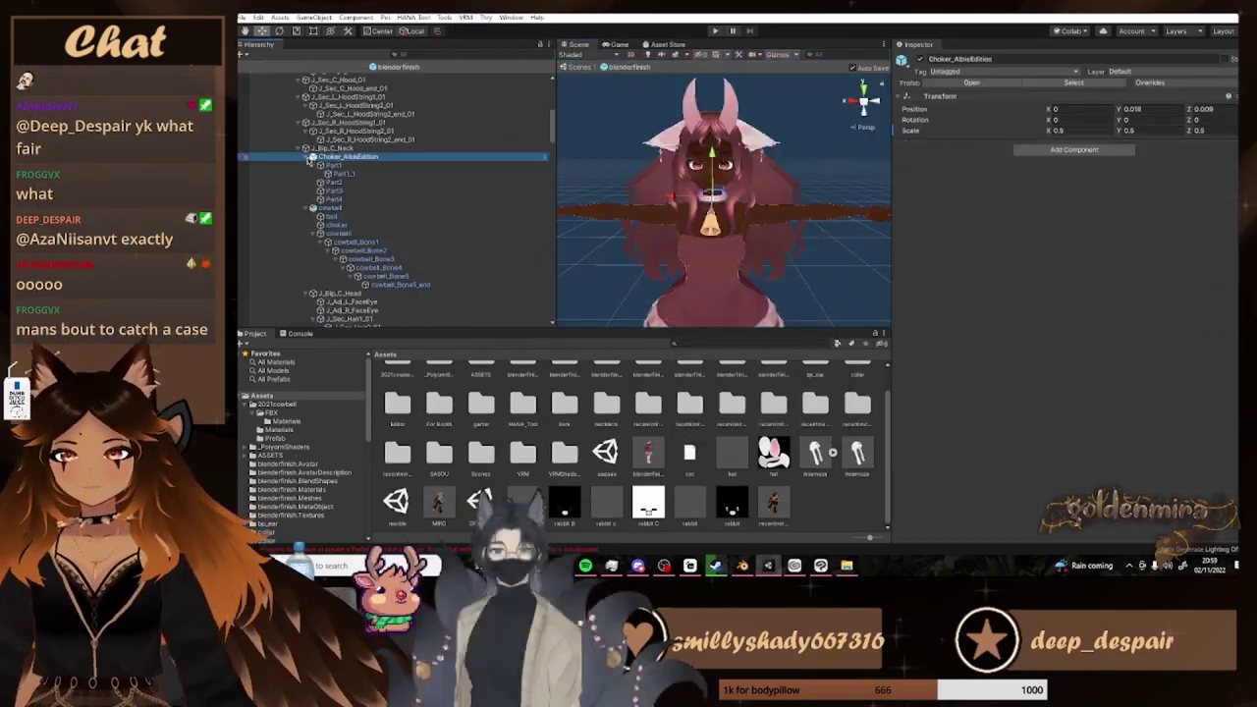
{"action": "scroll", "coordinate": [393, 236], "scroll_direction": "down", "scroll_amount": 10}
{"action": "left_click", "coordinate": [374, 206]}
{"action": "scroll", "coordinate": [402, 275], "scroll_direction": "down", "scroll_amount": 1}
{"action": "left_click", "coordinate": [403, 302]}
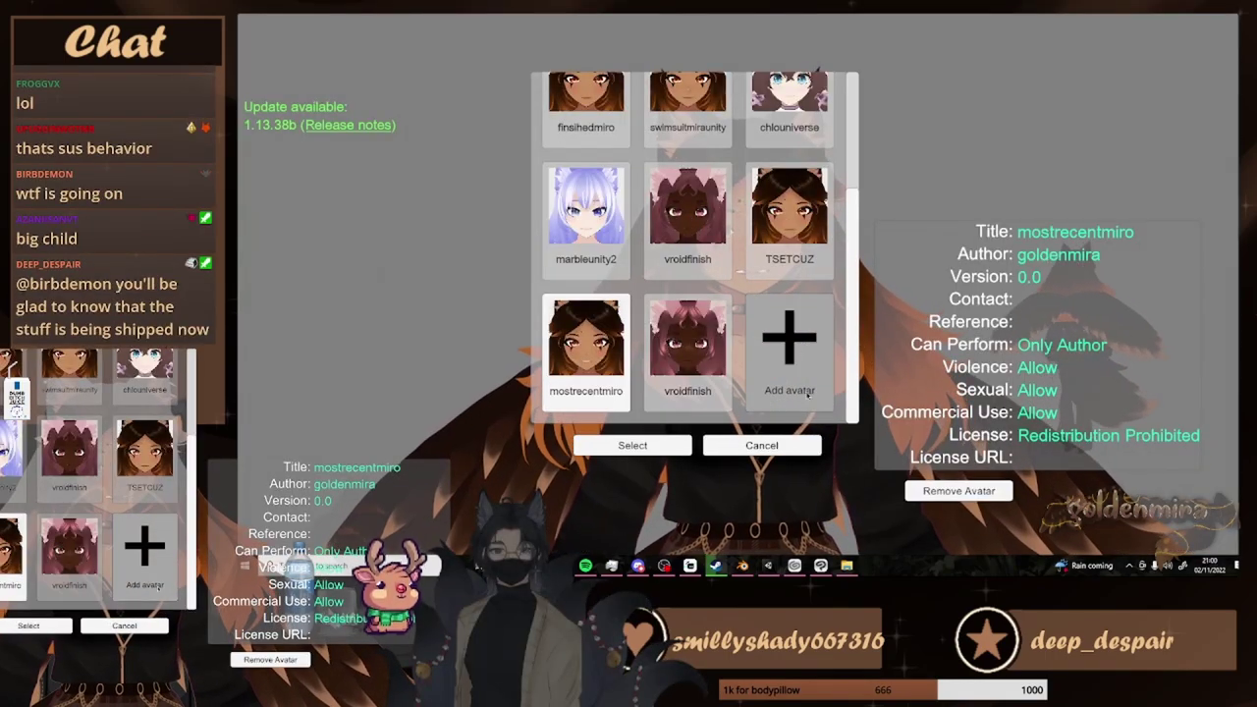
Switch to VSeeFace, add and load the test avatar, and view it both full length and close up
{"action": "left_click", "coordinate": [791, 334]}
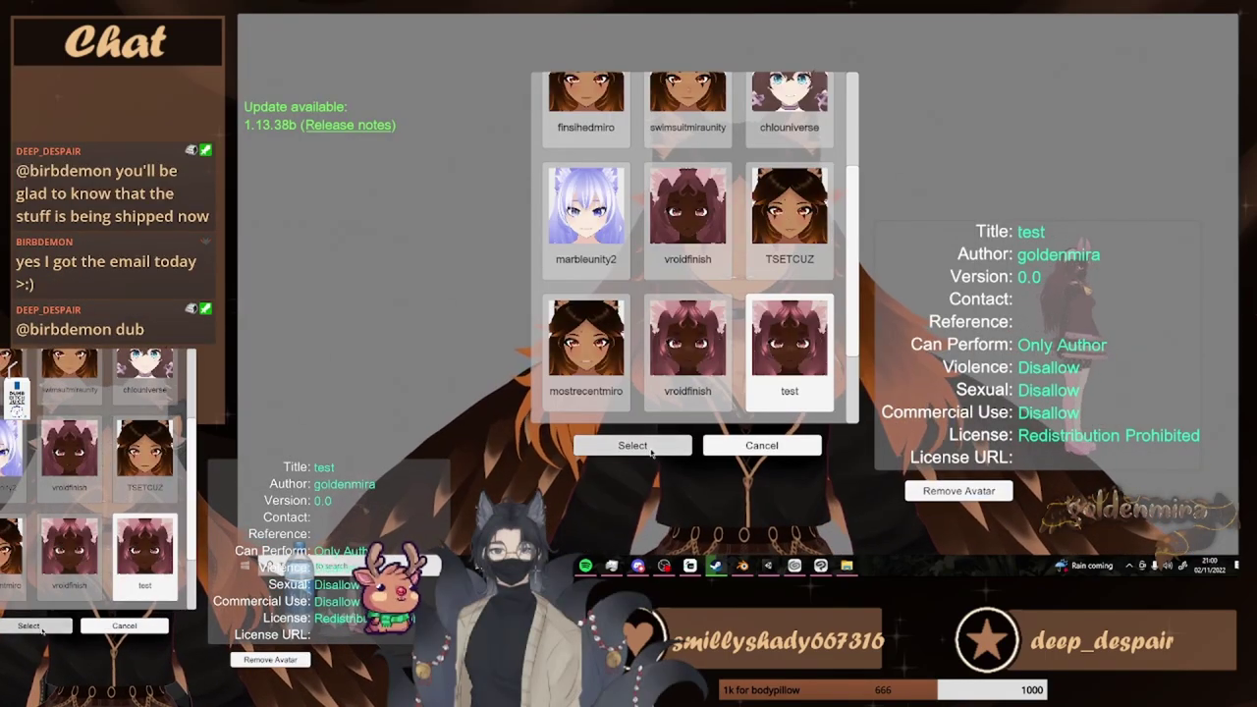
{"action": "left_click", "coordinate": [632, 446]}
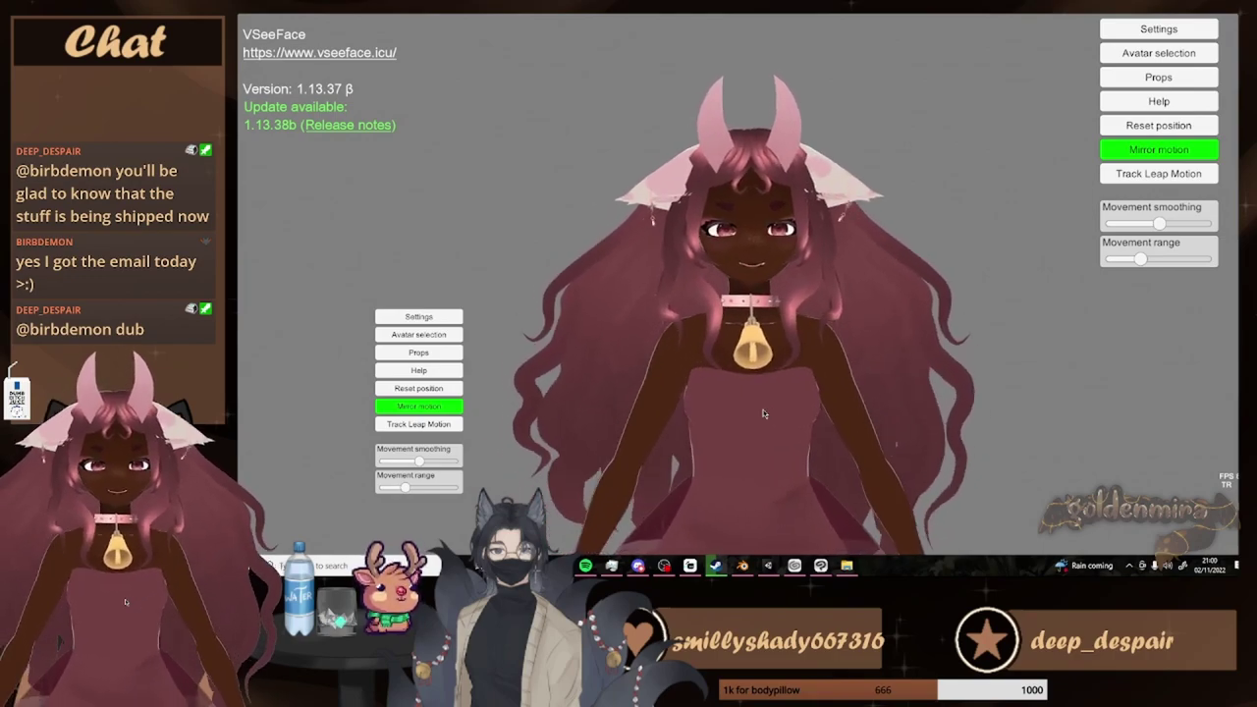
{"action": "scroll", "coordinate": [763, 409], "scroll_direction": "down", "scroll_amount": 5}
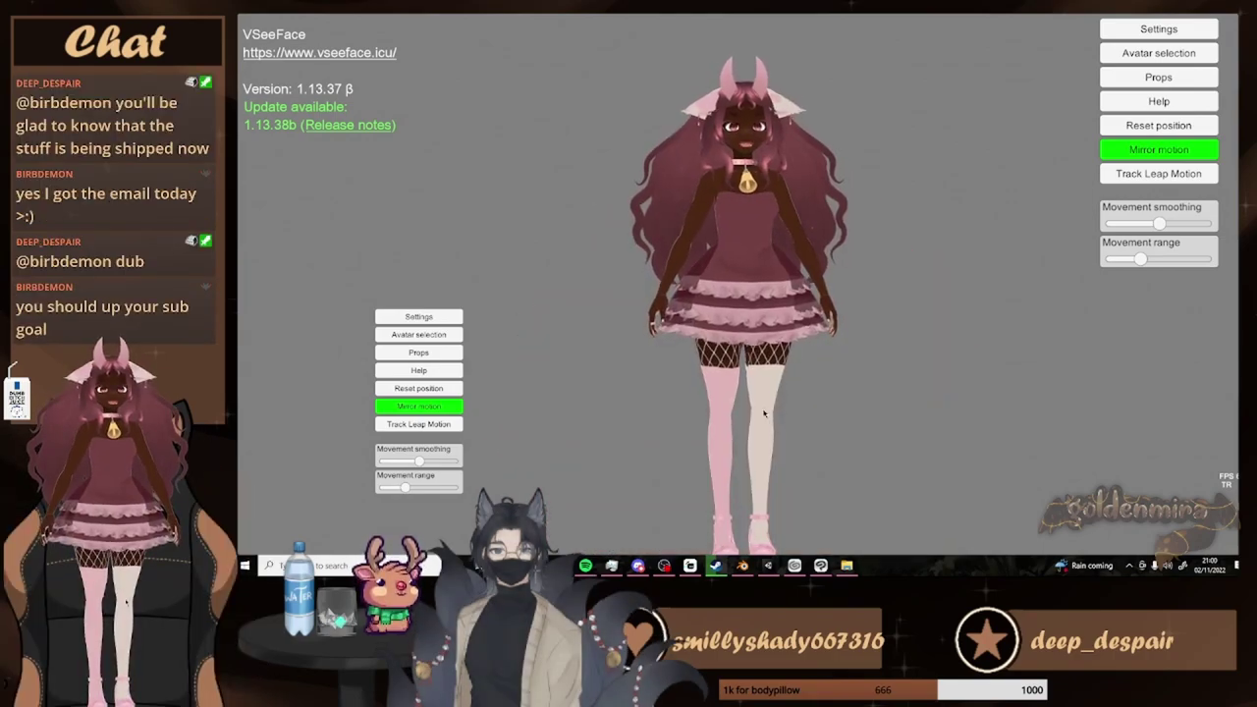
{"action": "scroll", "coordinate": [787, 377], "scroll_direction": "up", "scroll_amount": 2}
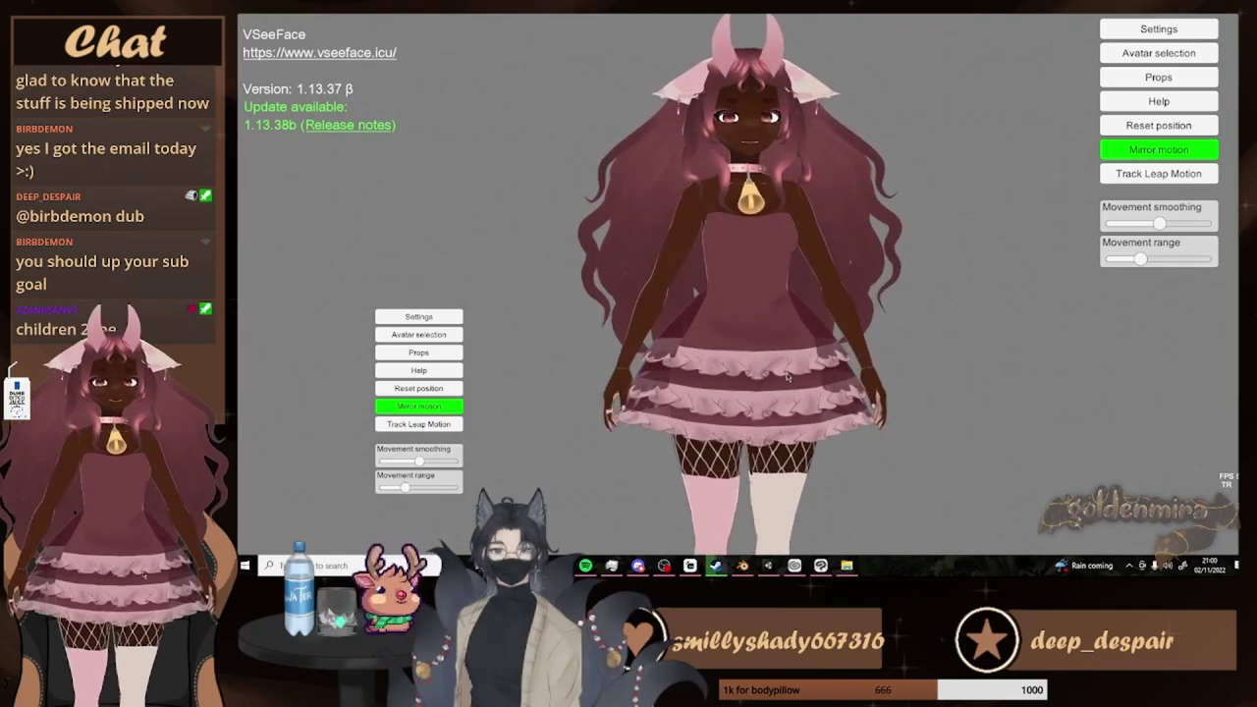
{"action": "scroll", "coordinate": [786, 378], "scroll_direction": "up", "scroll_amount": 1}
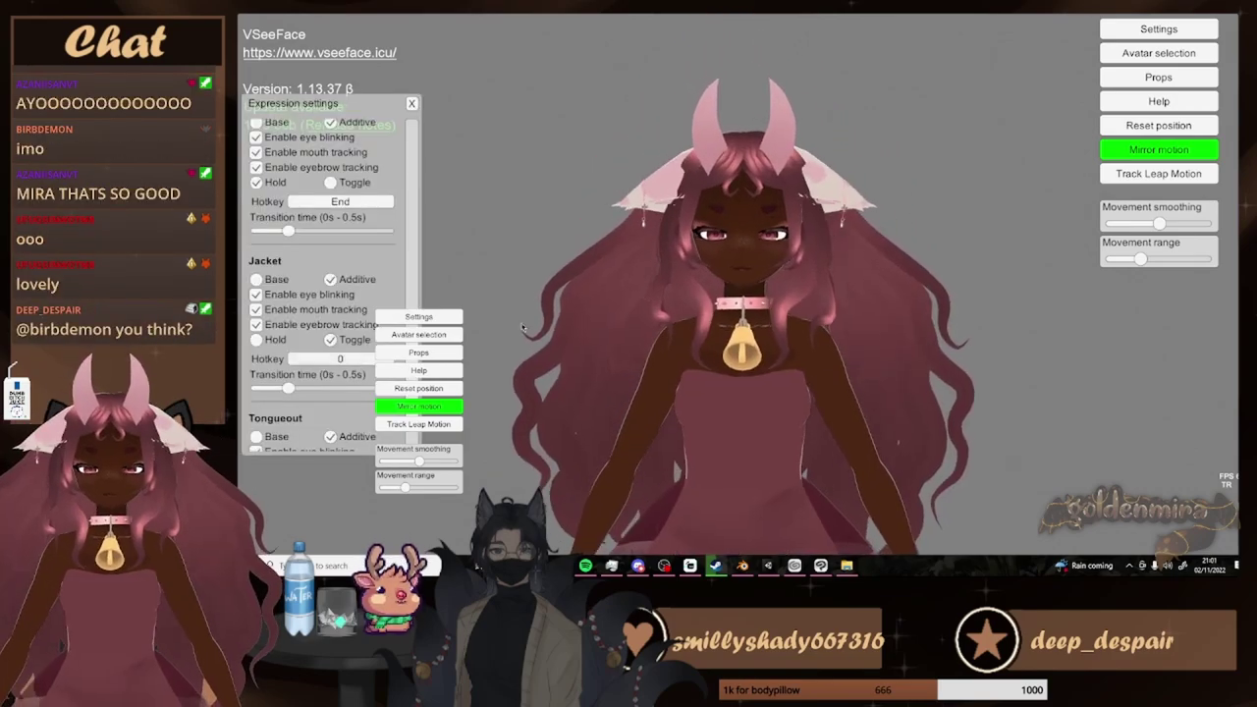
Turn on the avatar's Jacket expression and close the expression settings
{"action": "key", "text": "0"}
{"action": "scroll", "coordinate": [378, 246], "scroll_direction": "up", "scroll_amount": 4}
{"action": "left_click", "coordinate": [411, 104]}
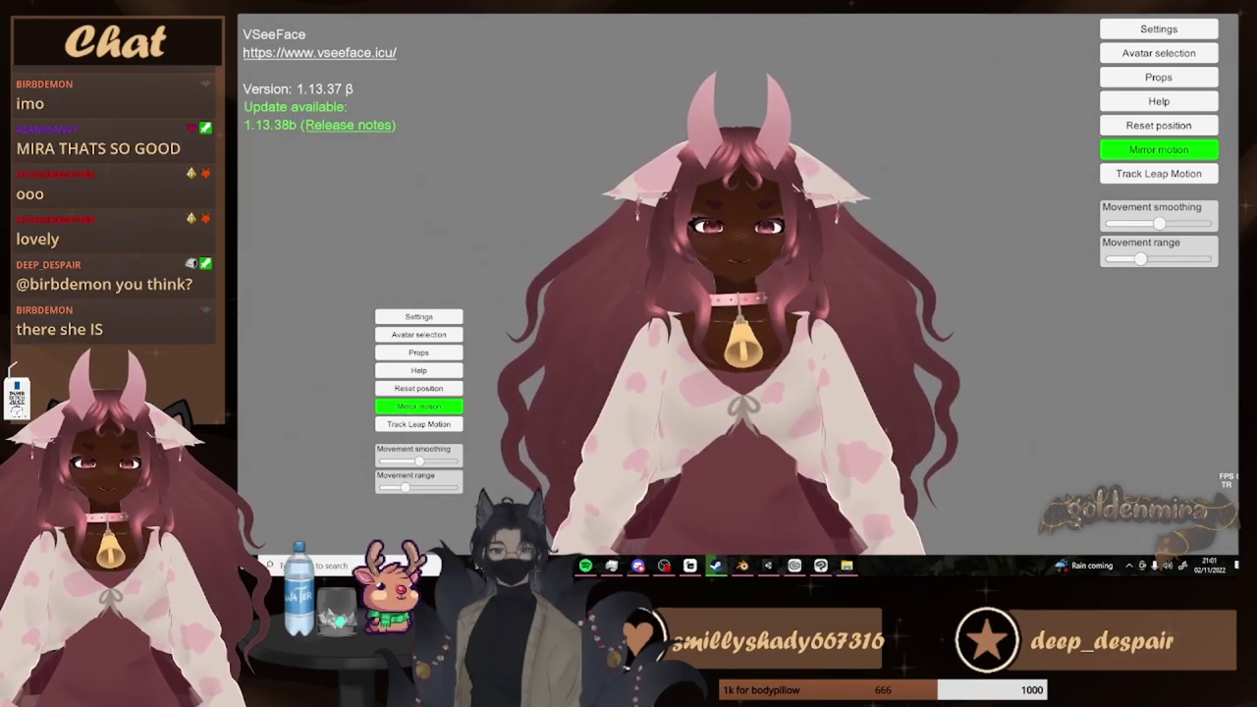
{"action": "left_click", "coordinate": [1214, 506]}
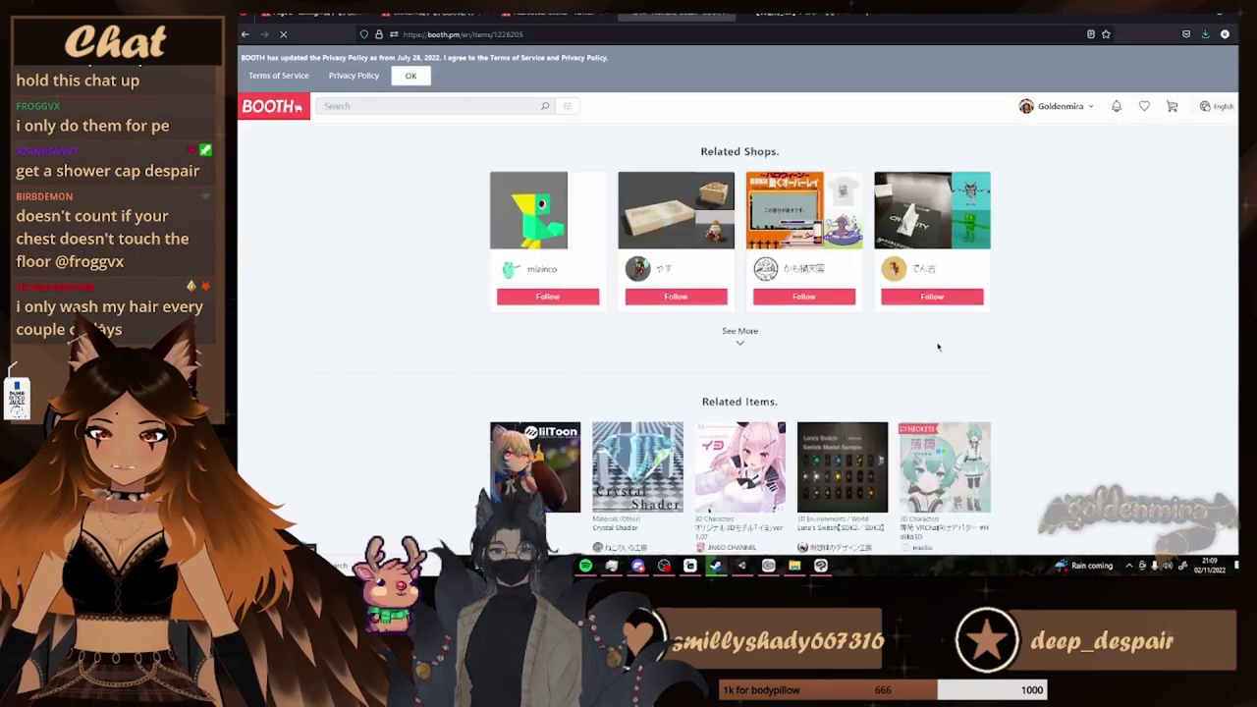
Look through the related items on the BOOTH item page
{"action": "scroll", "coordinate": [938, 347], "scroll_direction": "down", "scroll_amount": 10}
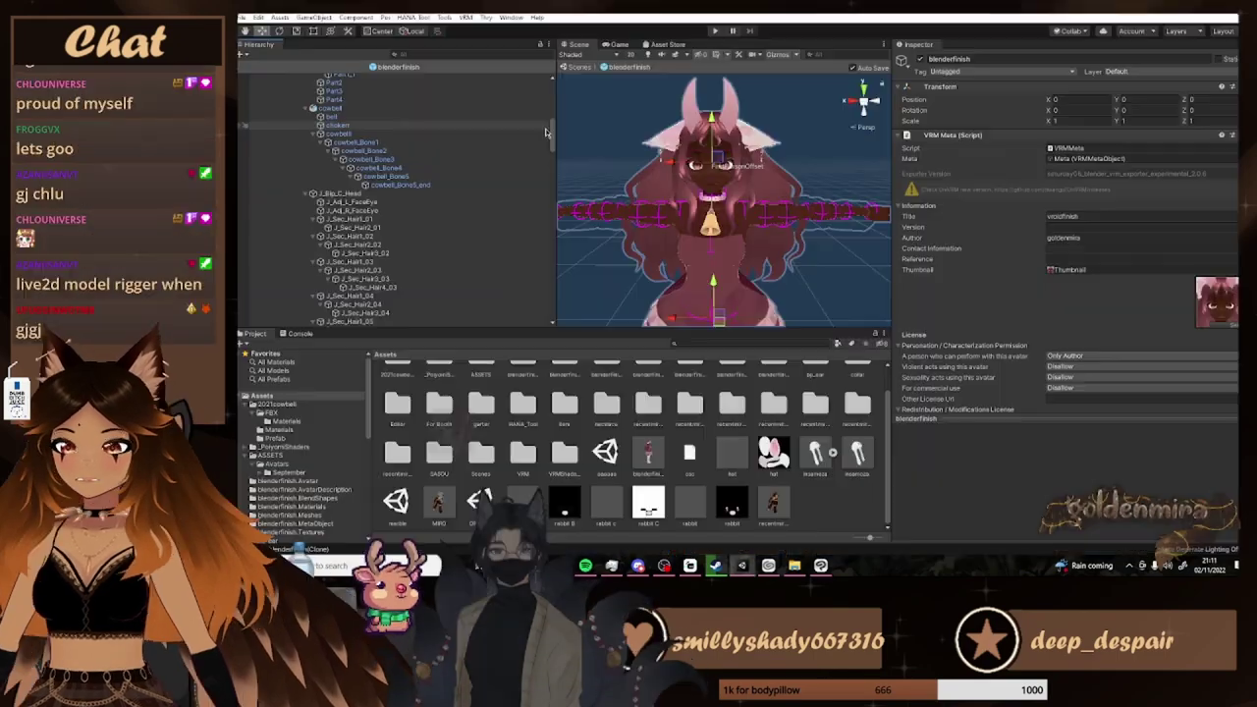
Switch to Unity and attach the 8Bit_High glasses model to the J_Bip_C_Head bone
{"action": "left_click", "coordinate": [341, 195]}
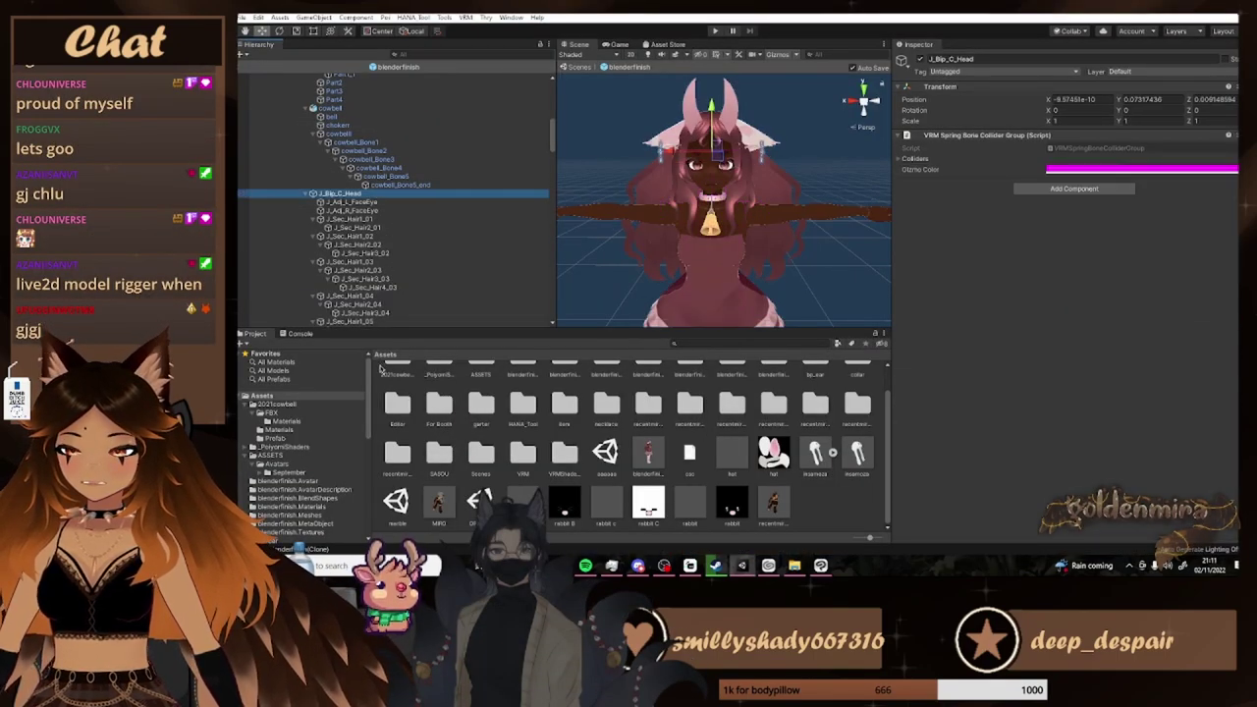
{"action": "scroll", "coordinate": [326, 456], "scroll_direction": "down", "scroll_amount": 6}
{"action": "left_click", "coordinate": [297, 461]}
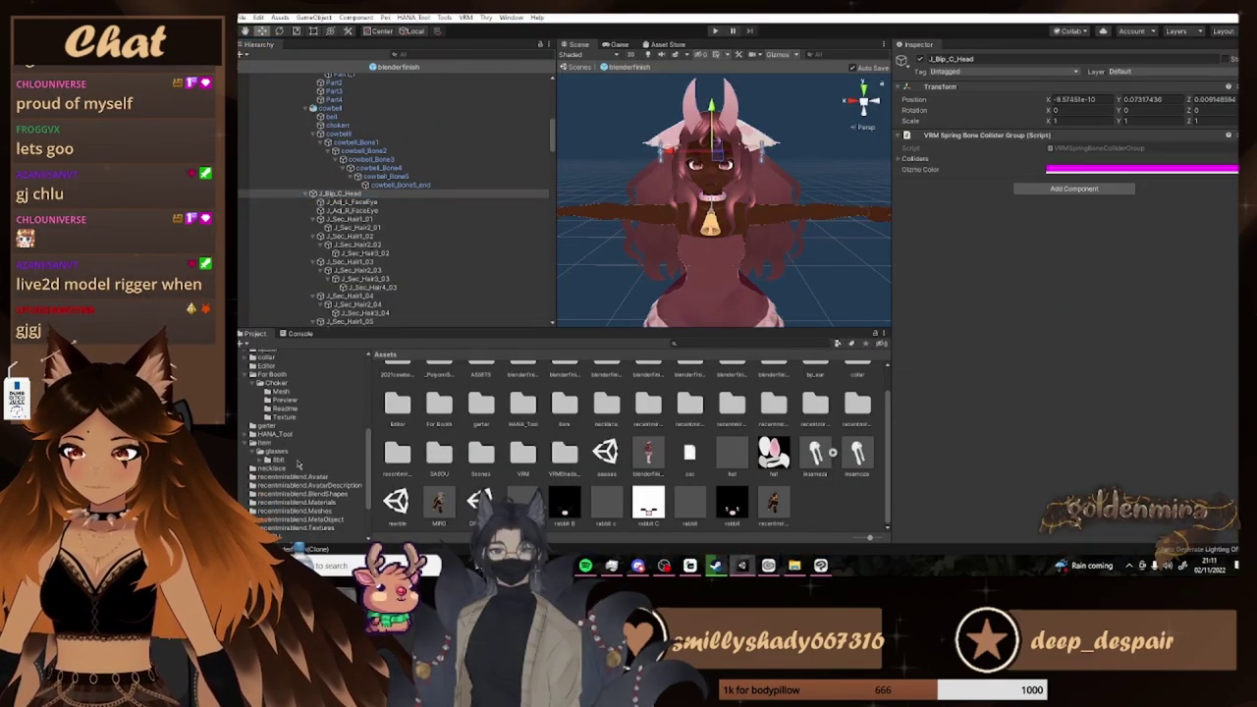
{"action": "left_click", "coordinate": [477, 391]}
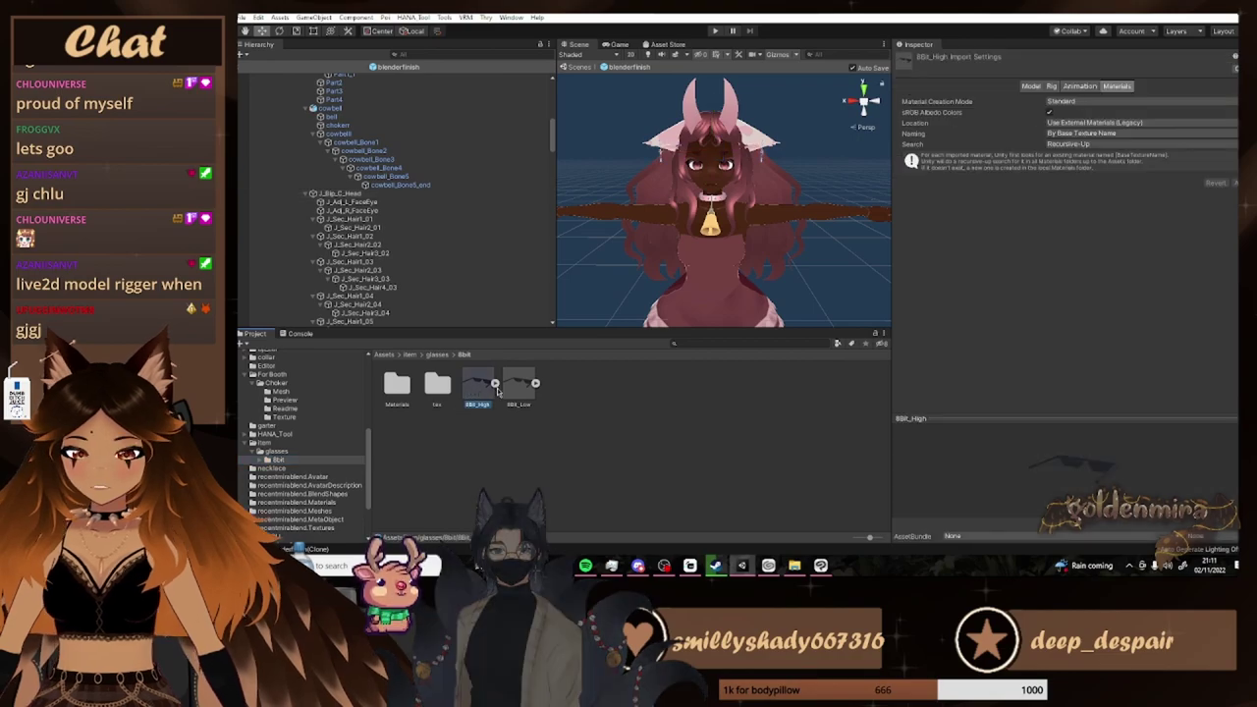
{"action": "left_click_drag", "start_coordinate": [485, 394], "coordinate": [366, 180]}
Set the 8Bit_High glasses' Y rotation to 90 and their scale to 0.1 on all three axes
{"action": "scroll", "coordinate": [762, 270], "scroll_direction": "down", "scroll_amount": 9}
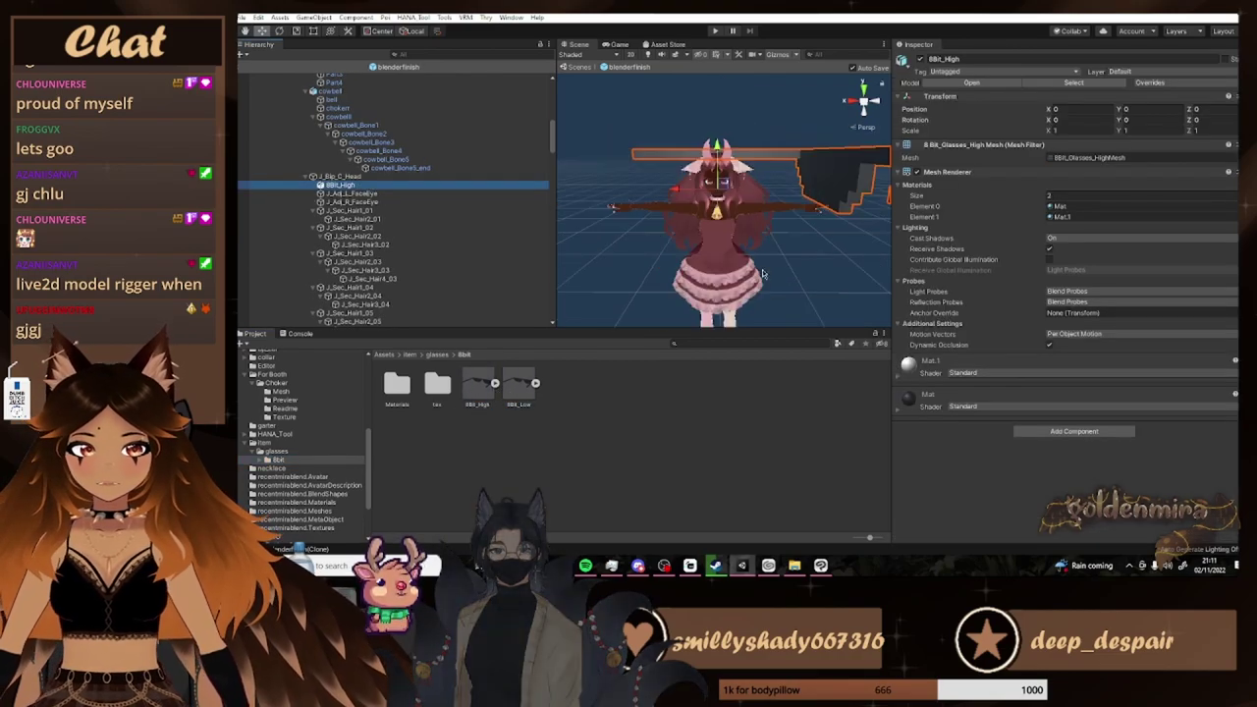
{"action": "middle_click_drag", "start_coordinate": [784, 268], "coordinate": [777, 267]}
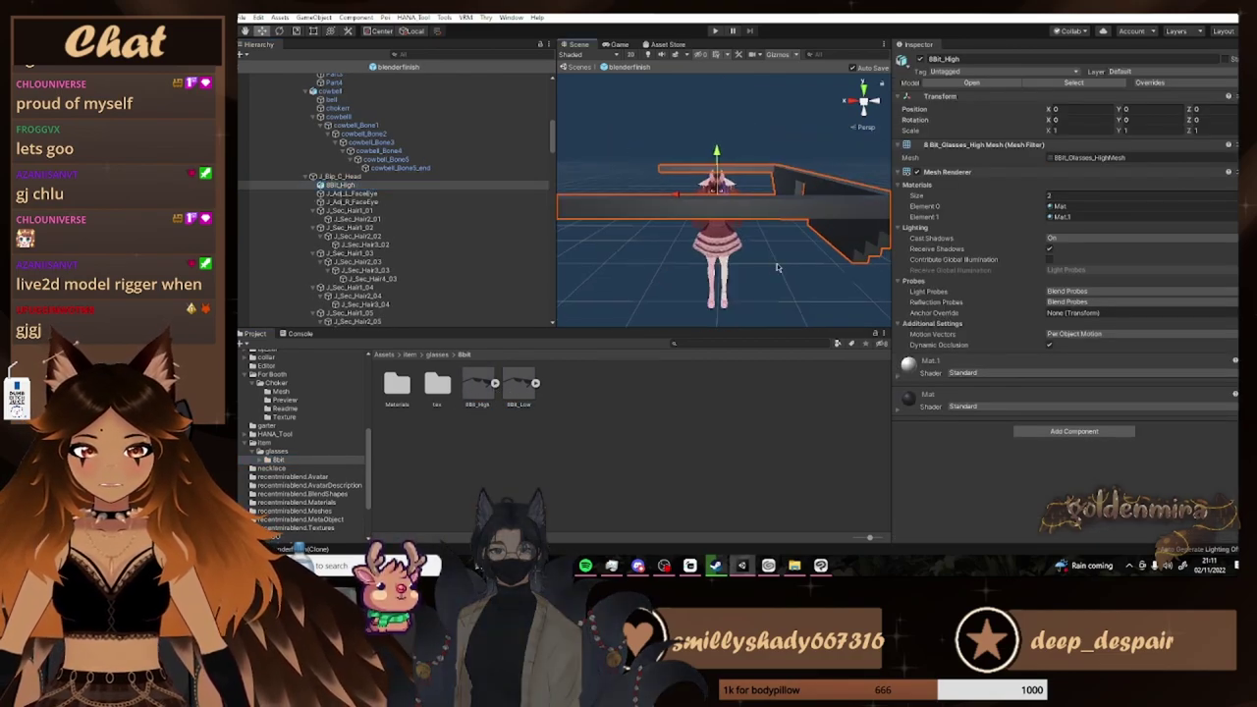
{"action": "left_click", "coordinate": [1140, 121]}
{"action": "type", "text": "90"}
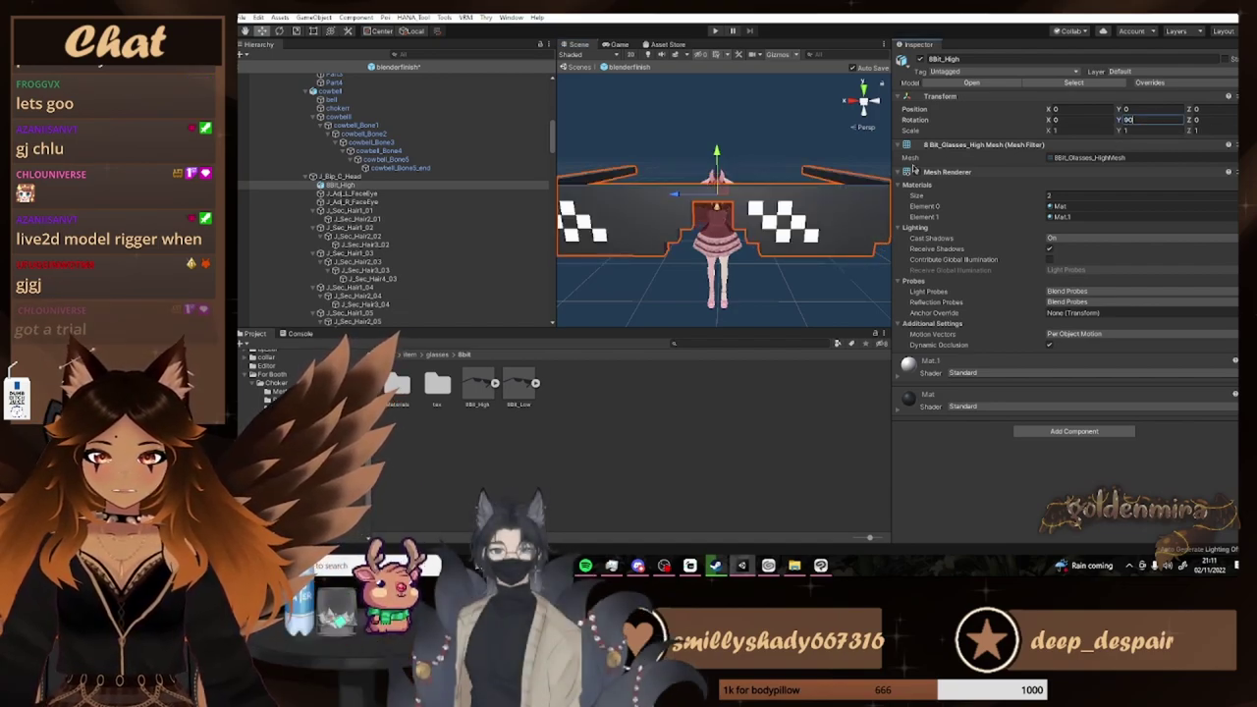
{"action": "left_click", "coordinate": [1047, 131]}
{"action": "type", "text": "0."}
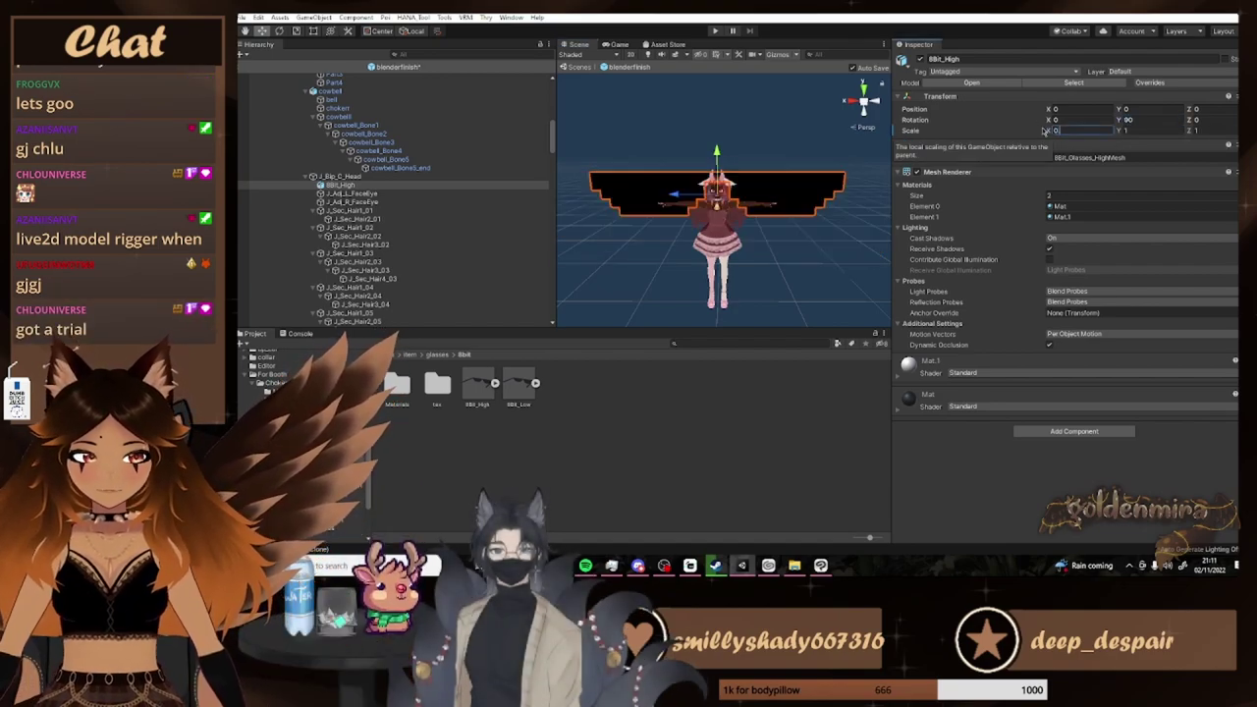
{"action": "type", "text": ".2"}
{"action": "left_click", "coordinate": [1115, 129]}
{"action": "type", "text": "0.2"}
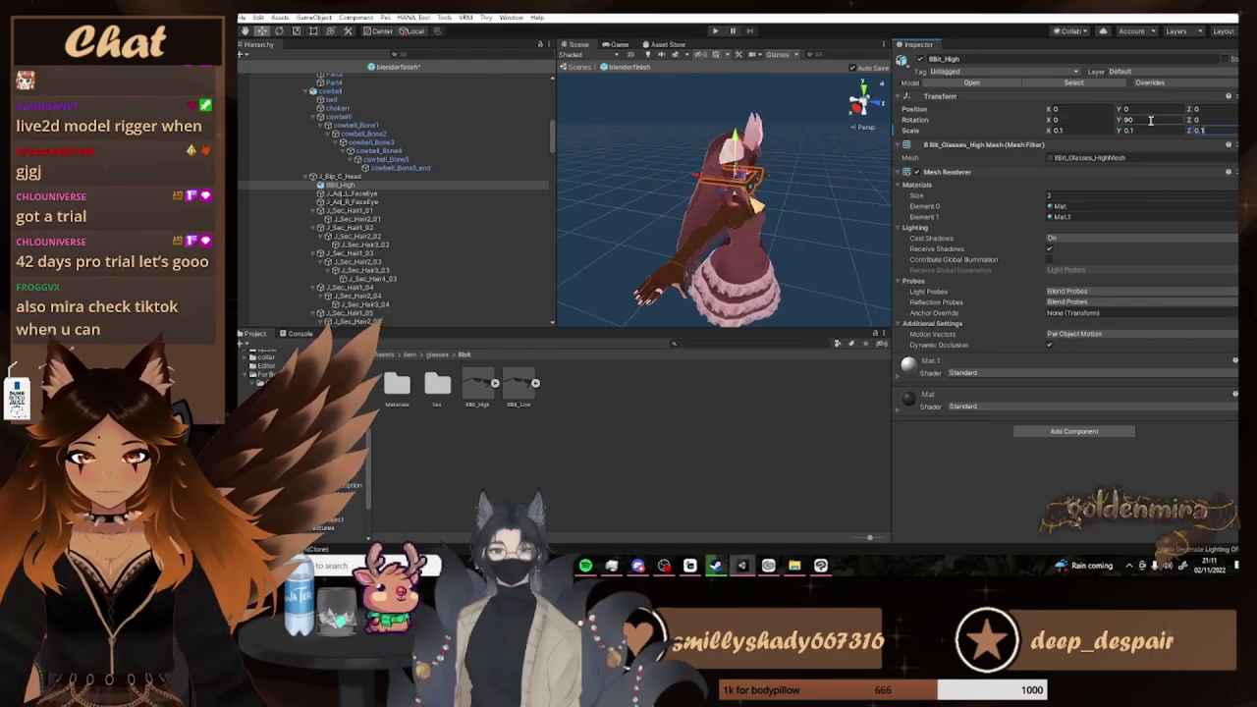
Switch the shader of the 8Bit glasses' tex material to VRM/MToon
{"action": "left_click", "coordinate": [708, 185]}
{"action": "scroll", "coordinate": [708, 186], "scroll_direction": "down", "scroll_amount": 5}
{"action": "double_click", "coordinate": [397, 383]}
{"action": "left_click", "coordinate": [437, 383]}
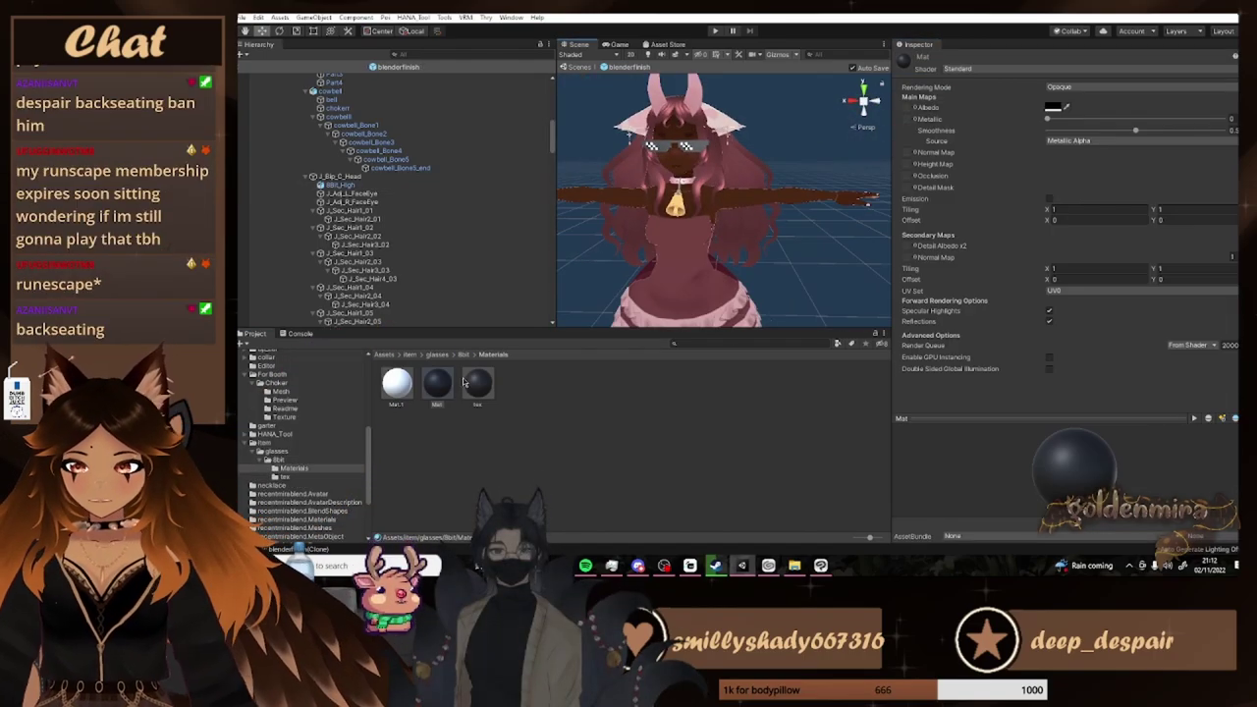
{"action": "left_click", "coordinate": [396, 404]}
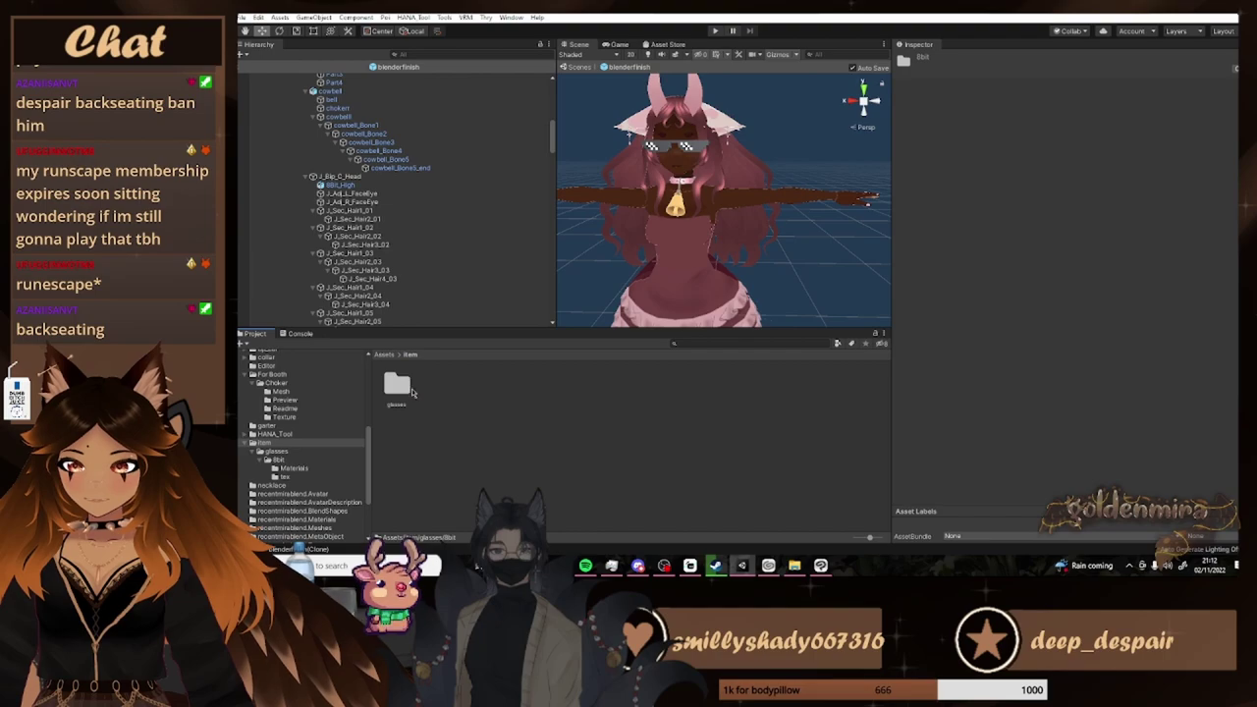
{"action": "double_click", "coordinate": [403, 386]}
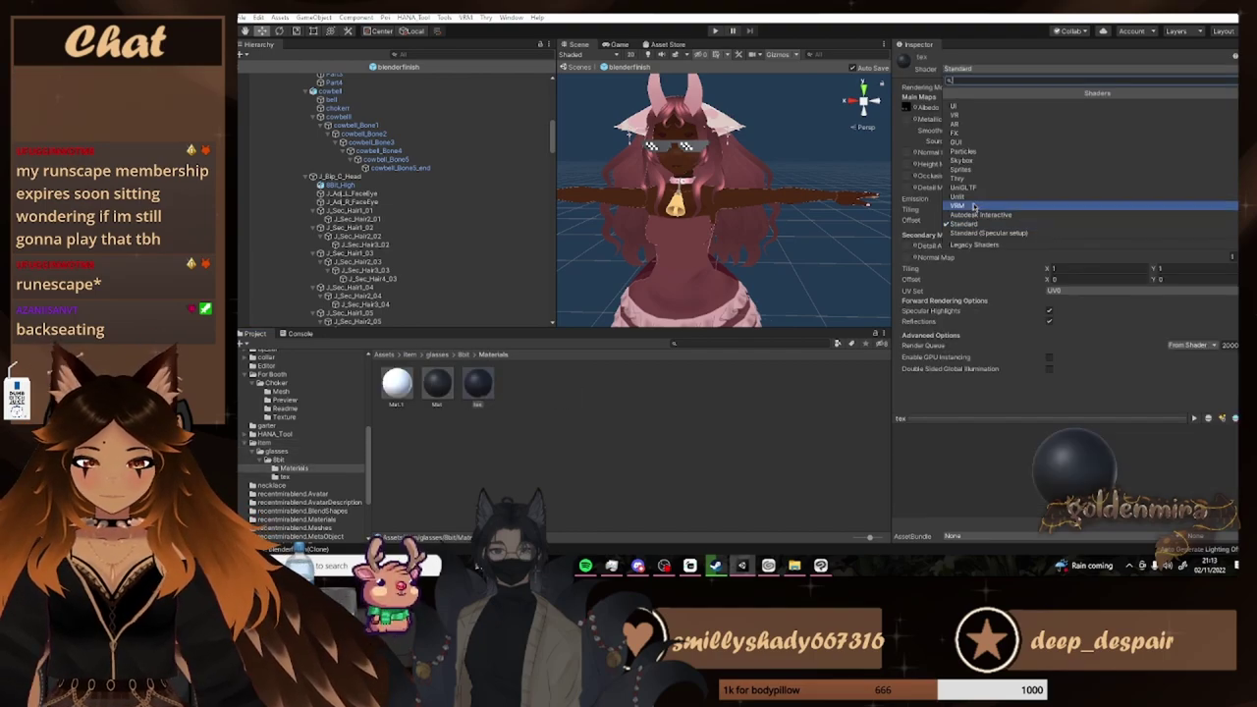
{"action": "left_click", "coordinate": [972, 205]}
{"action": "left_click", "coordinate": [980, 106]}
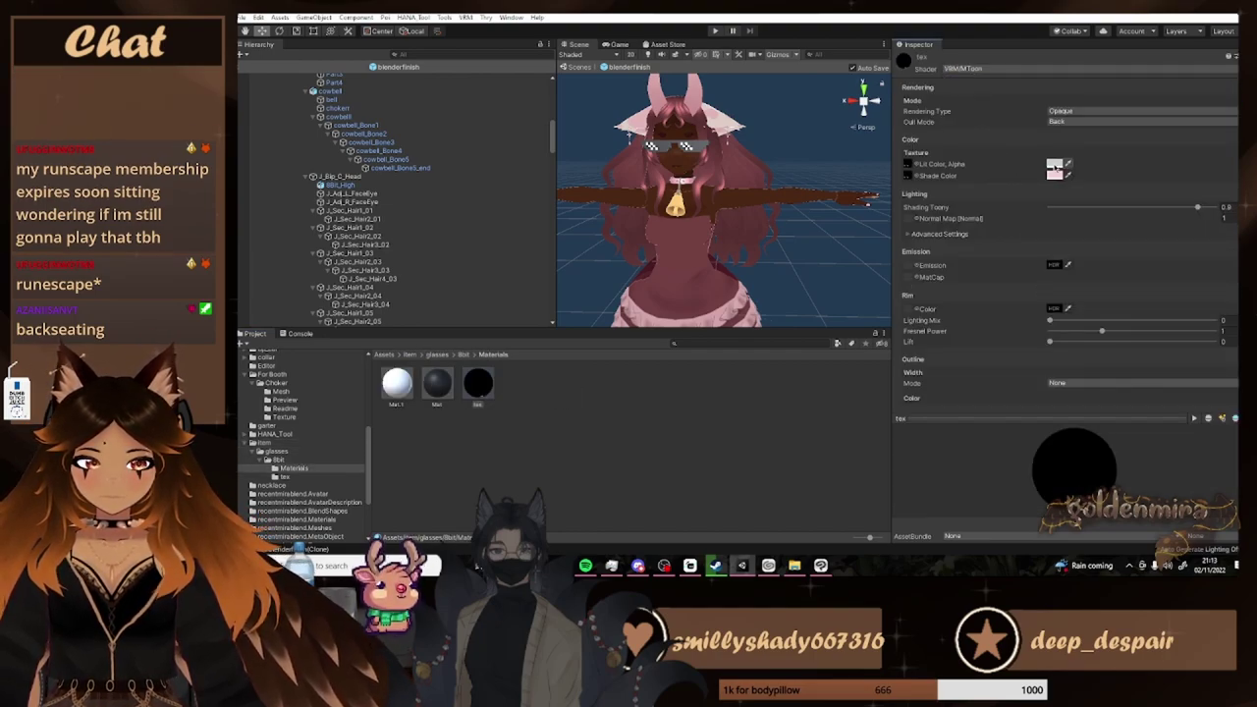
Set the tex material's Lit Color alpha to 0 and its Rendering Type to Transparent
{"action": "left_click", "coordinate": [1056, 166]}
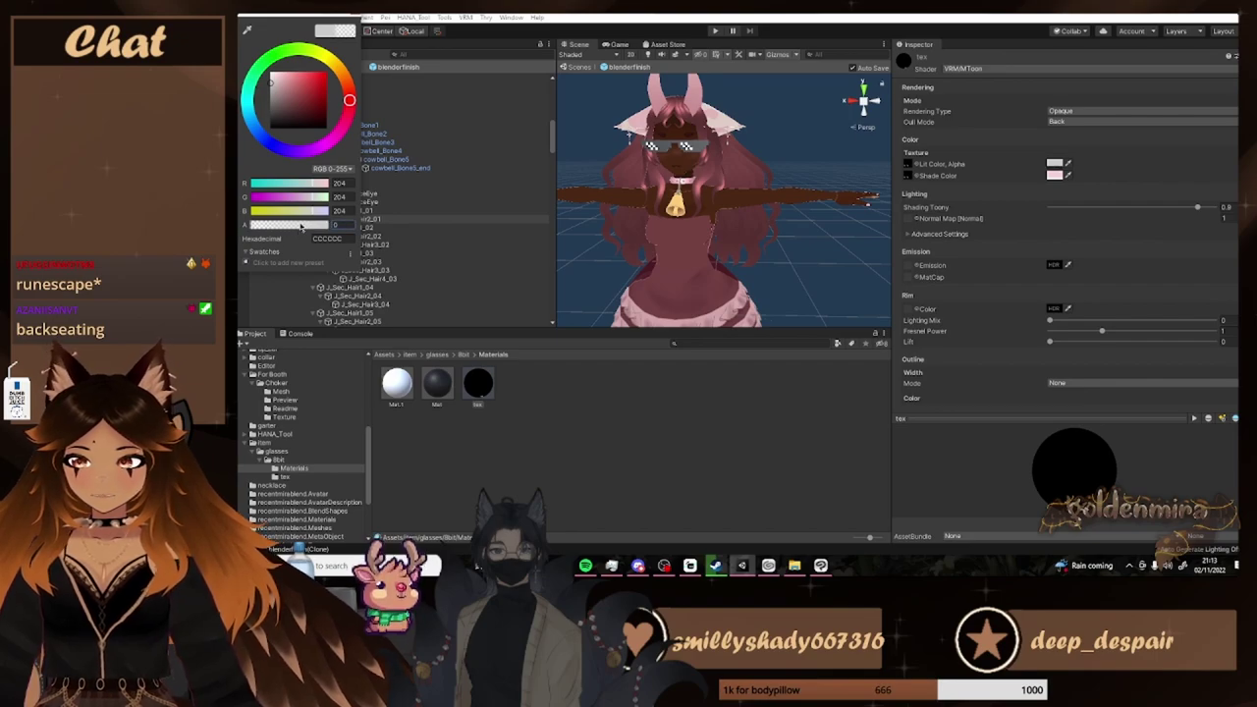
{"action": "left_click", "coordinate": [442, 387]}
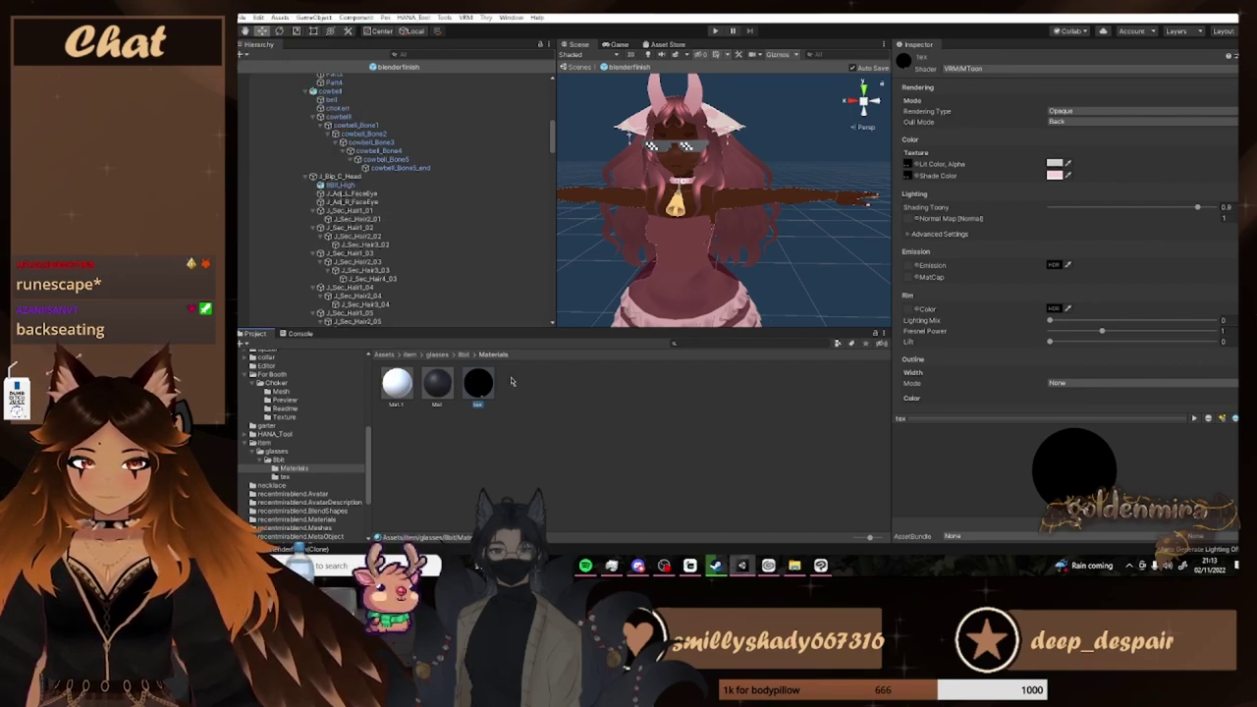
{"action": "left_click", "coordinate": [477, 385]}
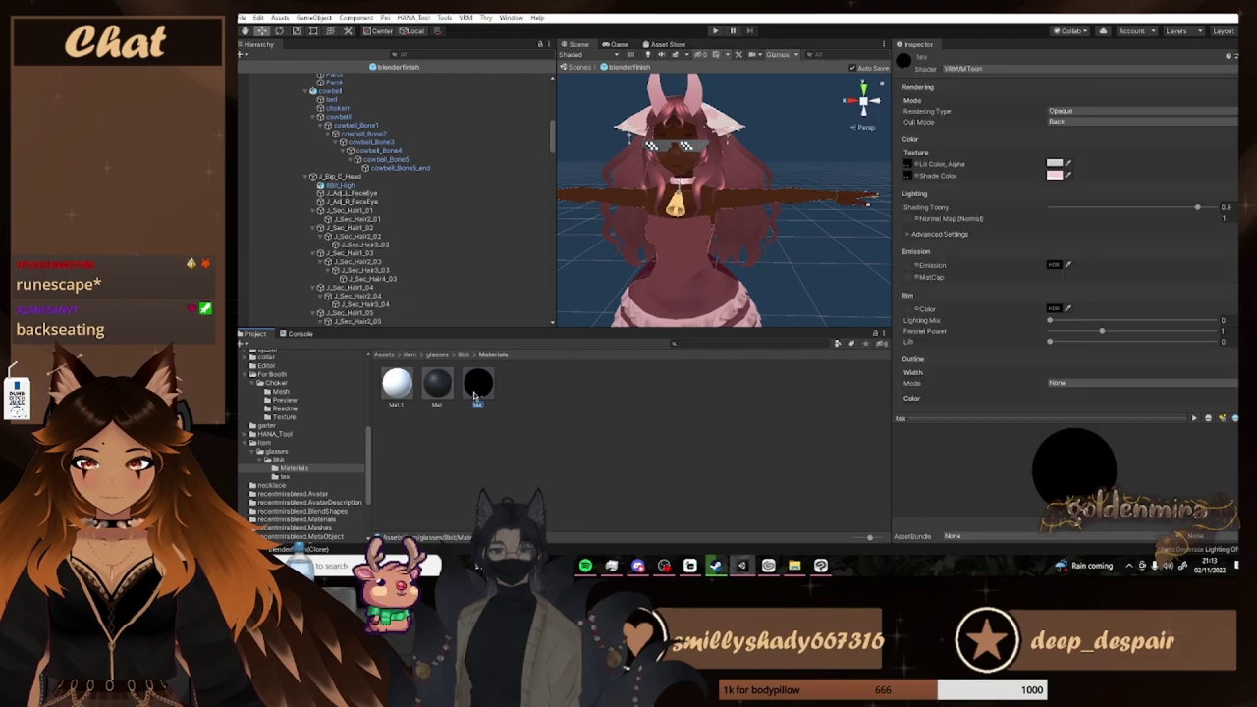
{"action": "left_click", "coordinate": [1078, 147]}
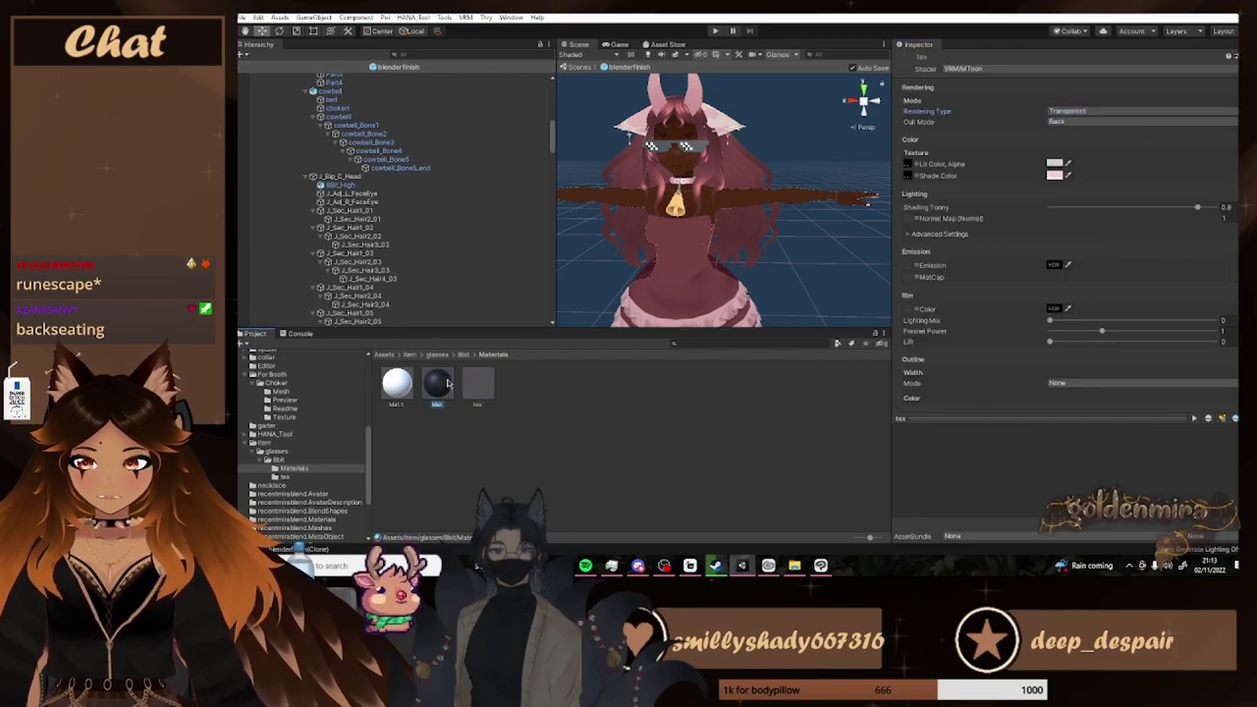
Give the glasses' Mat and Mat.1 materials the VRM/MToon shader with the Transparent rendering type
{"action": "left_click", "coordinate": [1090, 69]}
{"action": "left_click", "coordinate": [1116, 111]}
{"action": "left_click", "coordinate": [1078, 148]}
{"action": "left_click", "coordinate": [397, 385]}
{"action": "left_click", "coordinate": [1078, 147]}
{"action": "scroll", "coordinate": [698, 177], "scroll_direction": "up", "scroll_amount": 5}
{"action": "scroll", "coordinate": [698, 177], "scroll_direction": "down", "scroll_amount": 5}
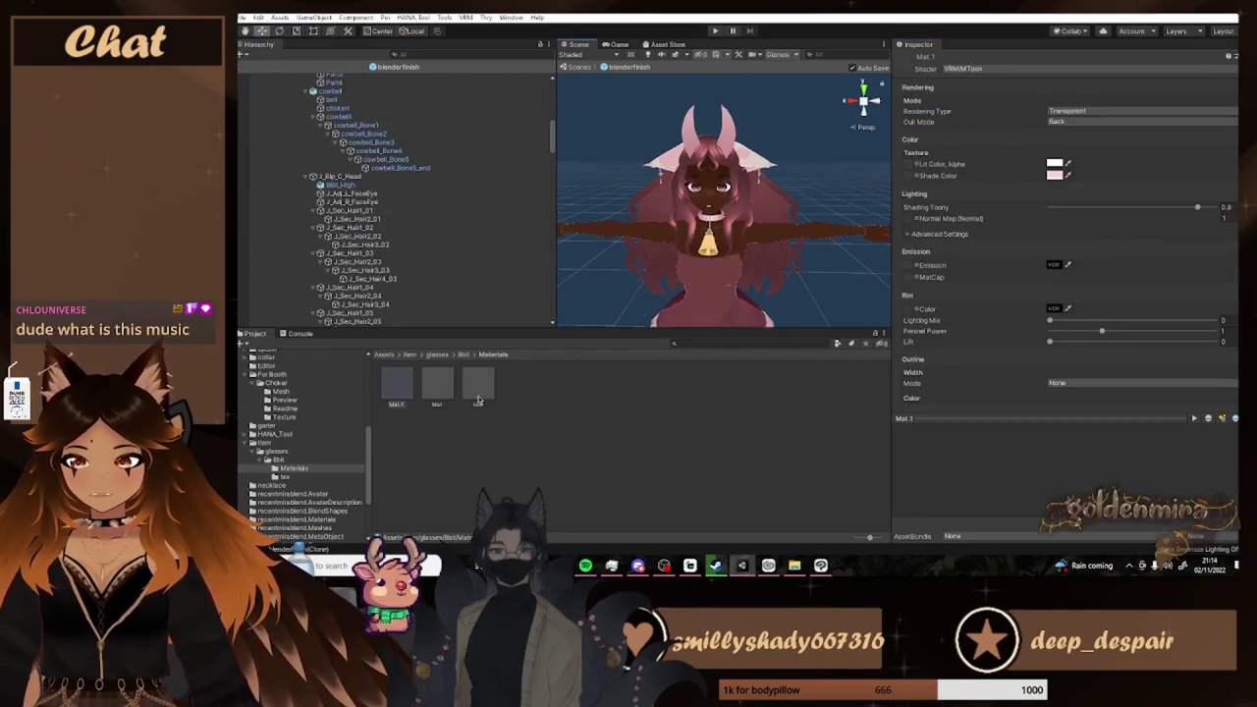
Add a blend shape clip named mlgglasses to the blenderfinish avatar's BlendShapes
{"action": "left_click", "coordinate": [478, 398]}
{"action": "scroll", "coordinate": [334, 433], "scroll_direction": "up", "scroll_amount": 5}
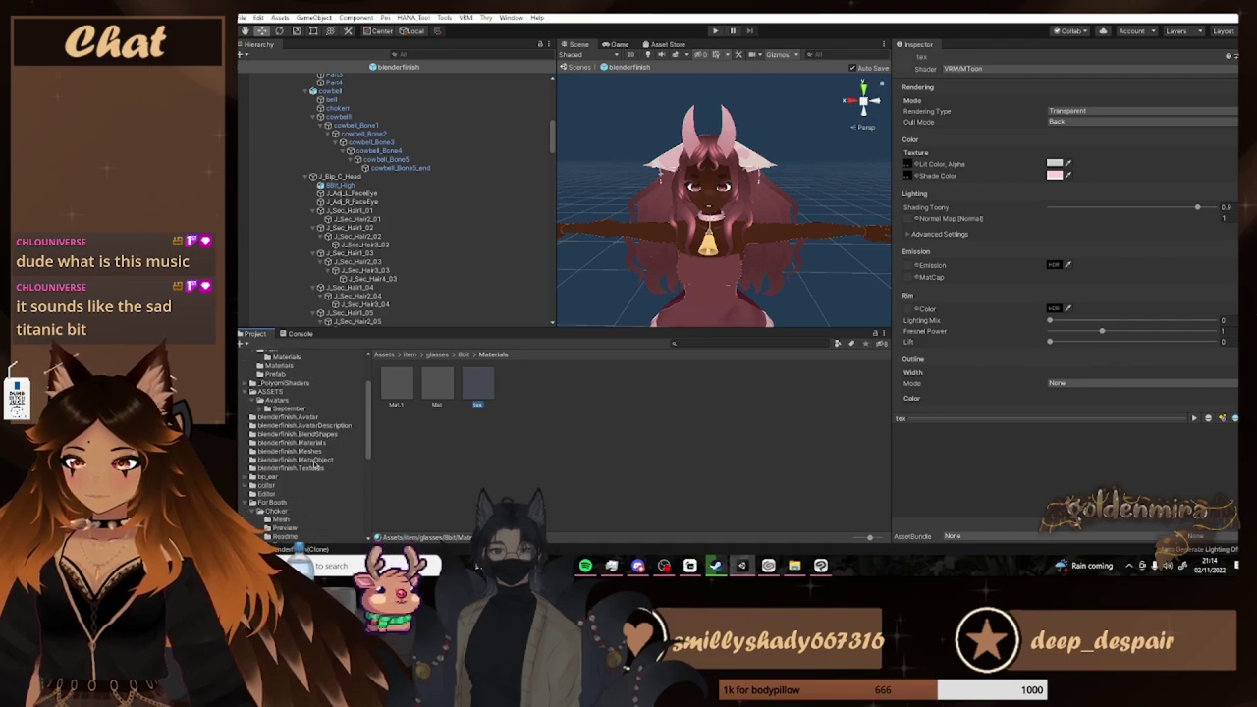
{"action": "left_click", "coordinate": [334, 433]}
{"action": "left_click", "coordinate": [481, 388]}
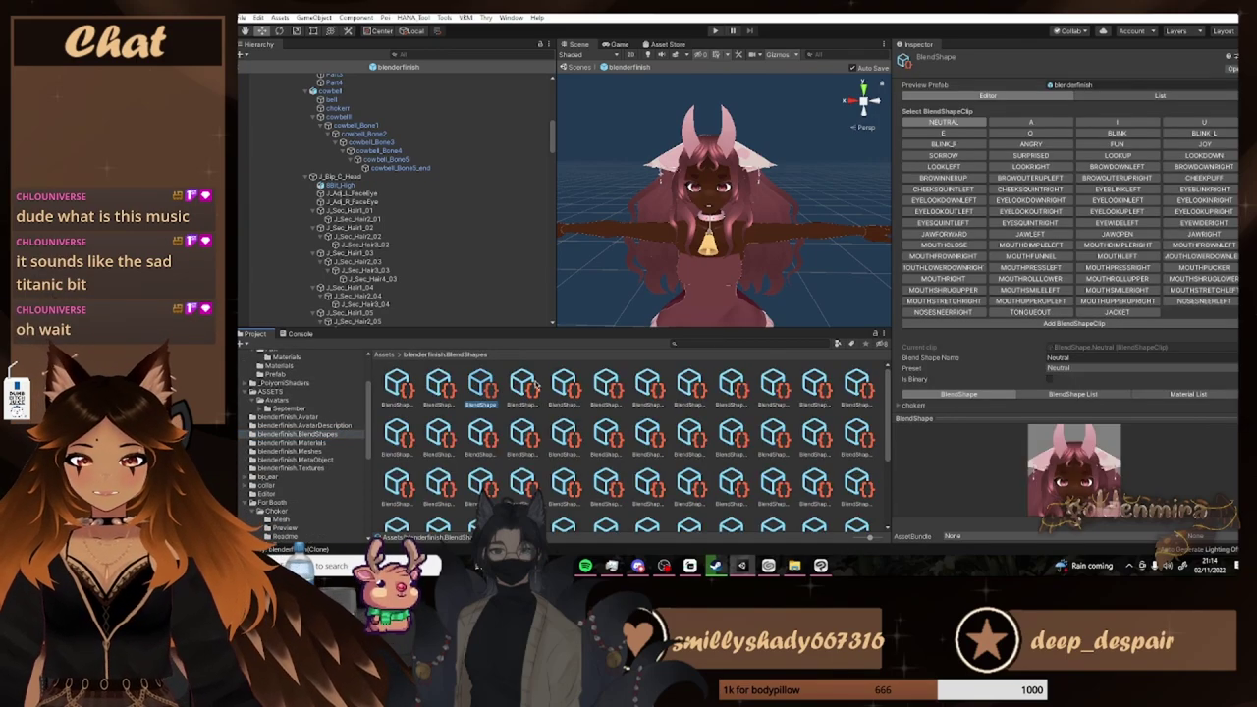
{"action": "scroll", "coordinate": [1081, 245], "scroll_direction": "down", "scroll_amount": 1}
{"action": "left_click", "coordinate": [1090, 306]}
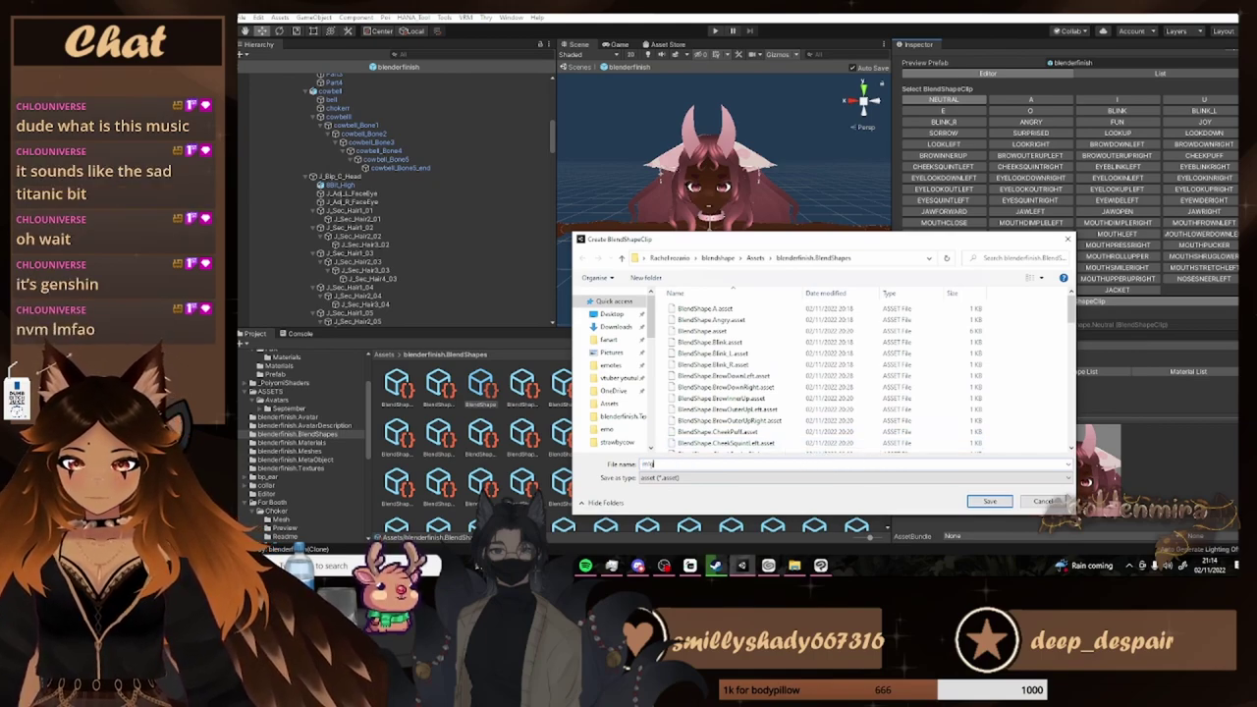
{"action": "key", "text": "Return"}
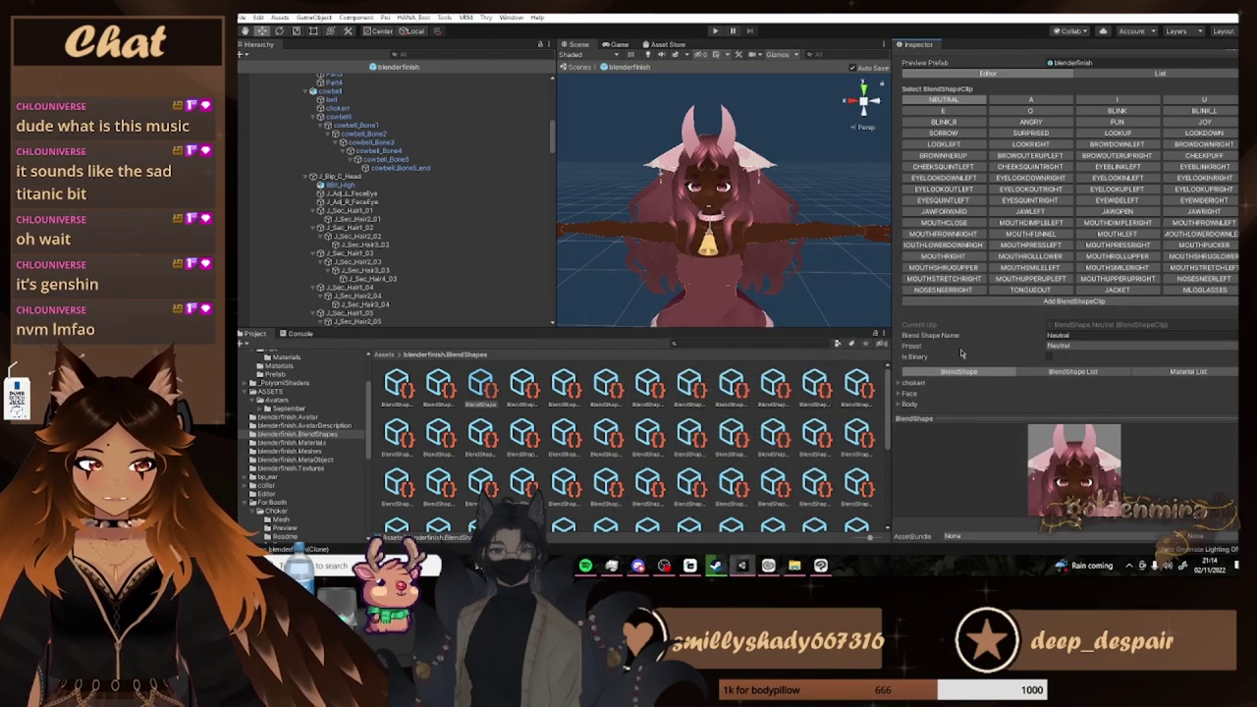
Add _Color entries for Mat.1 and Mat to the mlgglasses clip's material list
{"action": "left_click", "coordinate": [1188, 372]}
{"action": "scroll", "coordinate": [1148, 371], "scroll_direction": "down", "scroll_amount": 2}
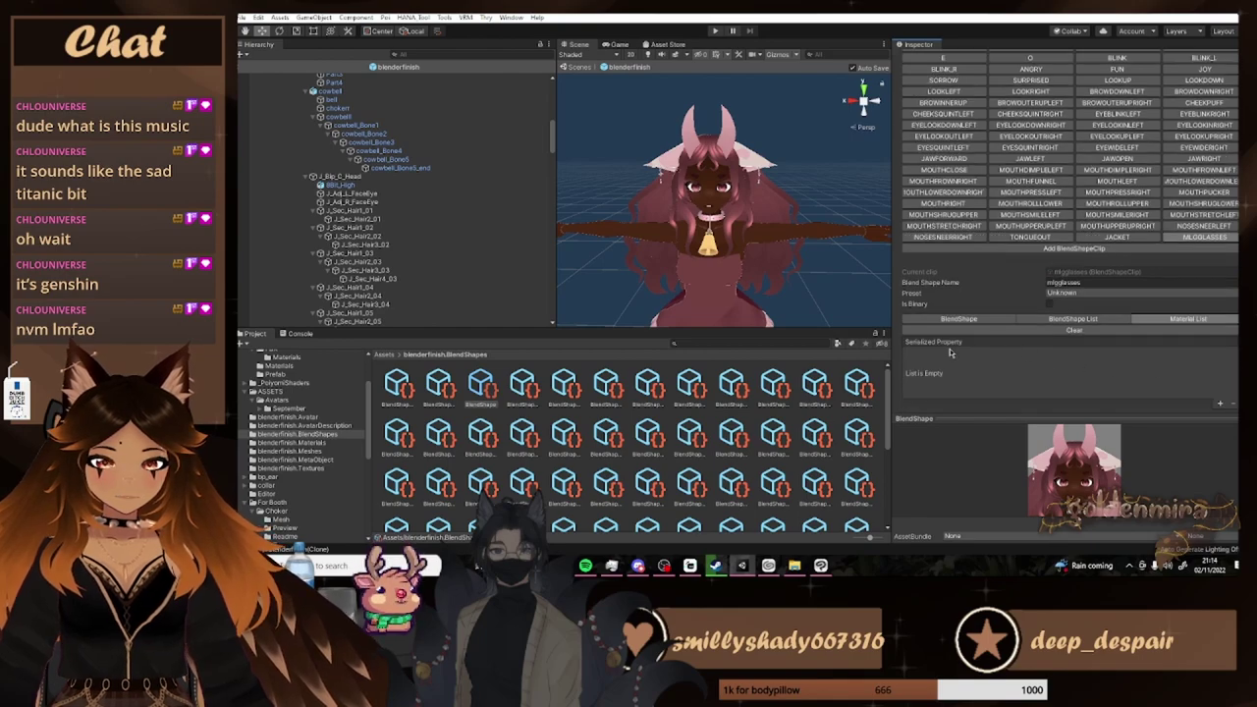
{"action": "left_click", "coordinate": [1221, 404]}
{"action": "left_click", "coordinate": [1004, 355]}
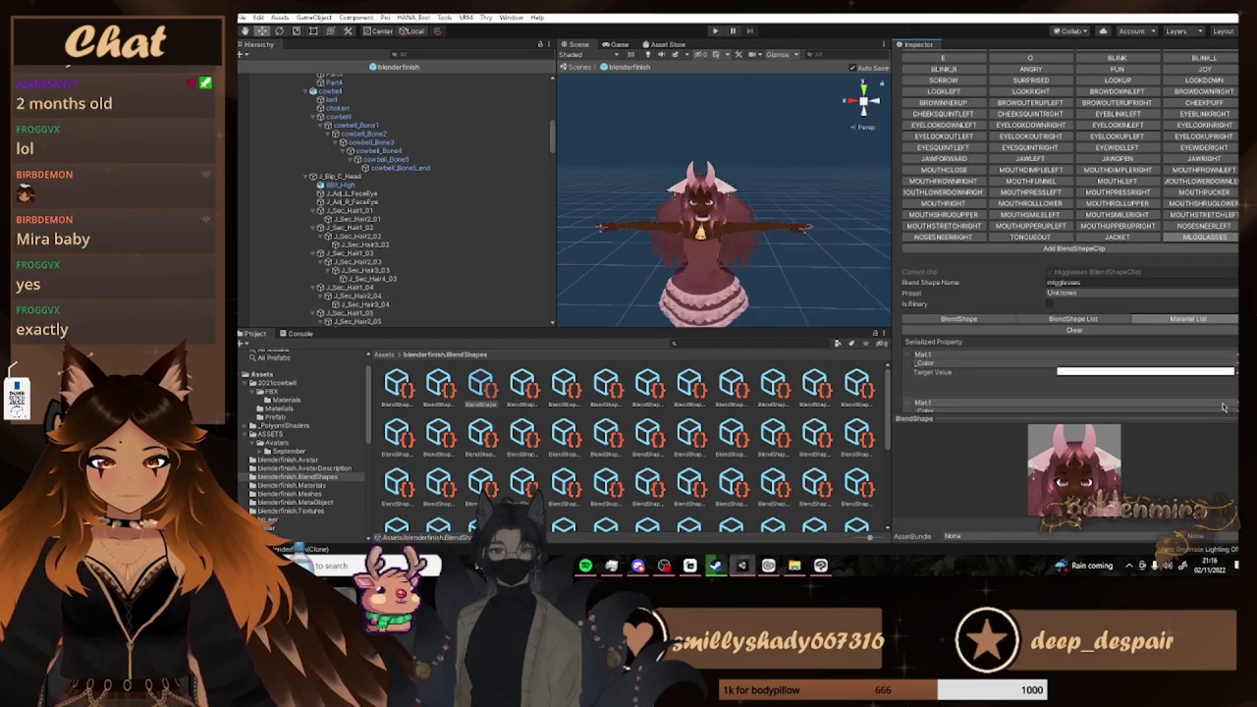
{"action": "scroll", "coordinate": [964, 403], "scroll_direction": "down", "scroll_amount": 1}
{"action": "left_click", "coordinate": [943, 358]}
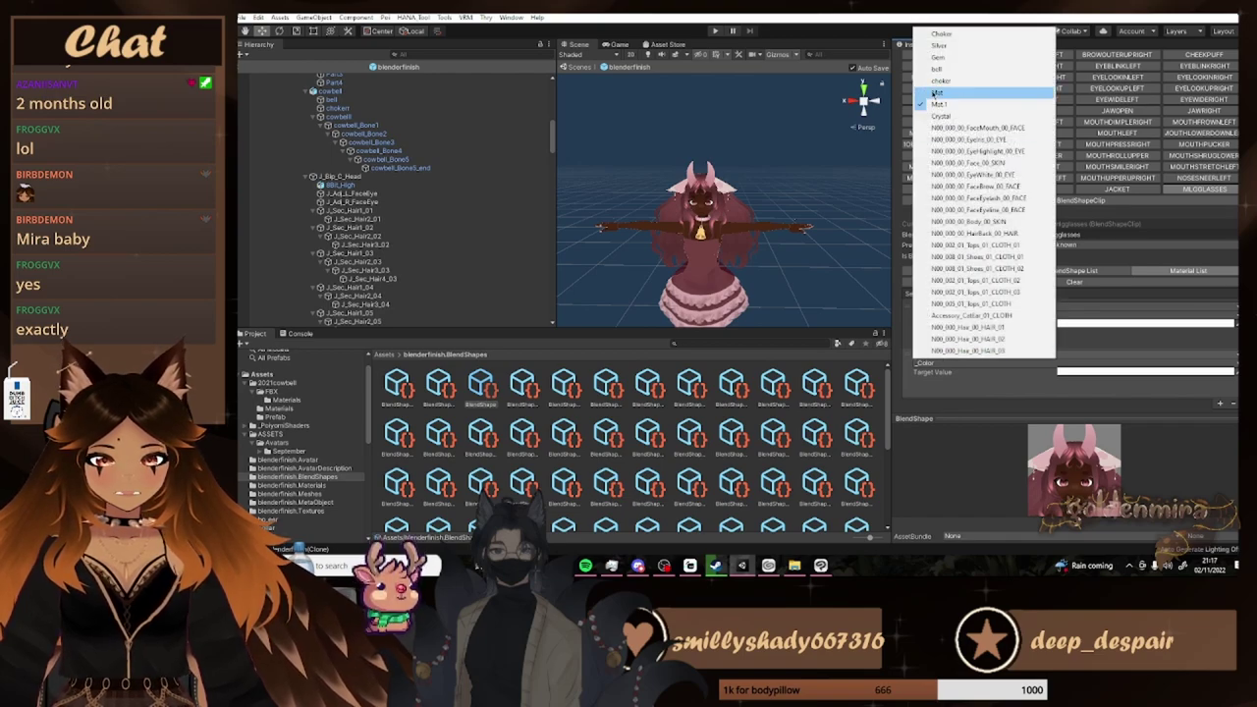
{"action": "left_click", "coordinate": [936, 92]}
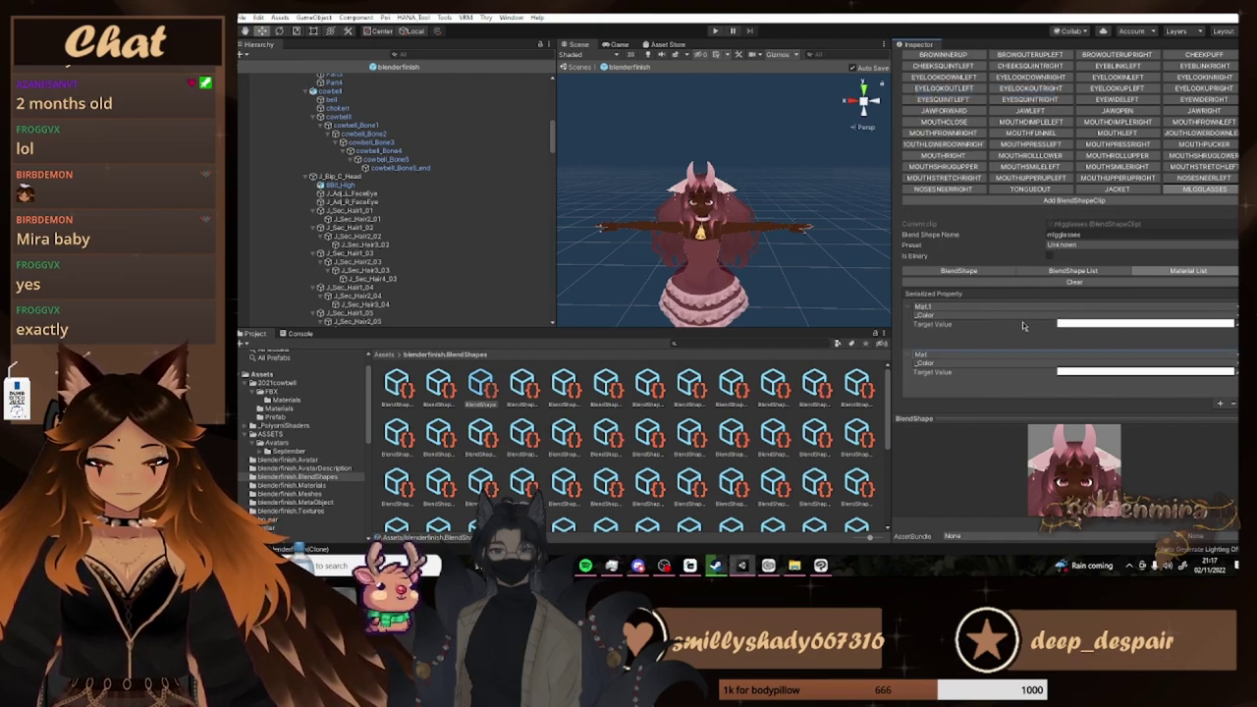
{"action": "left_click", "coordinate": [1223, 405]}
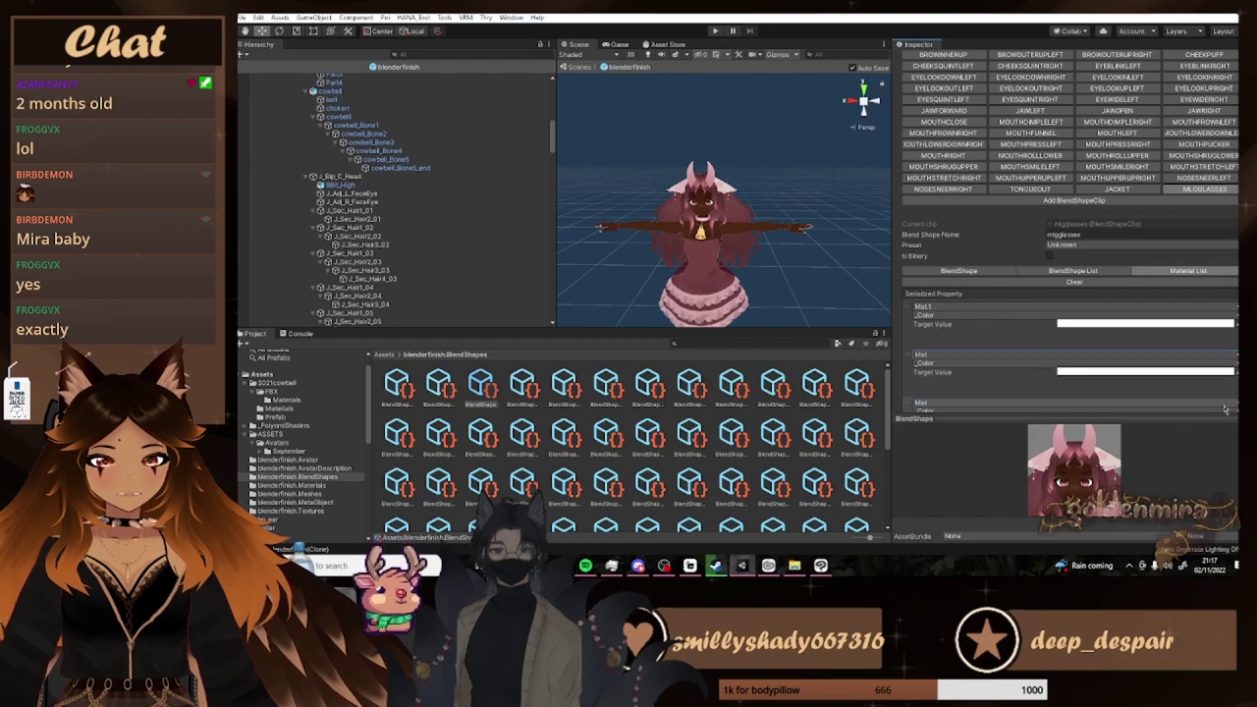
{"action": "left_click", "coordinate": [1043, 407]}
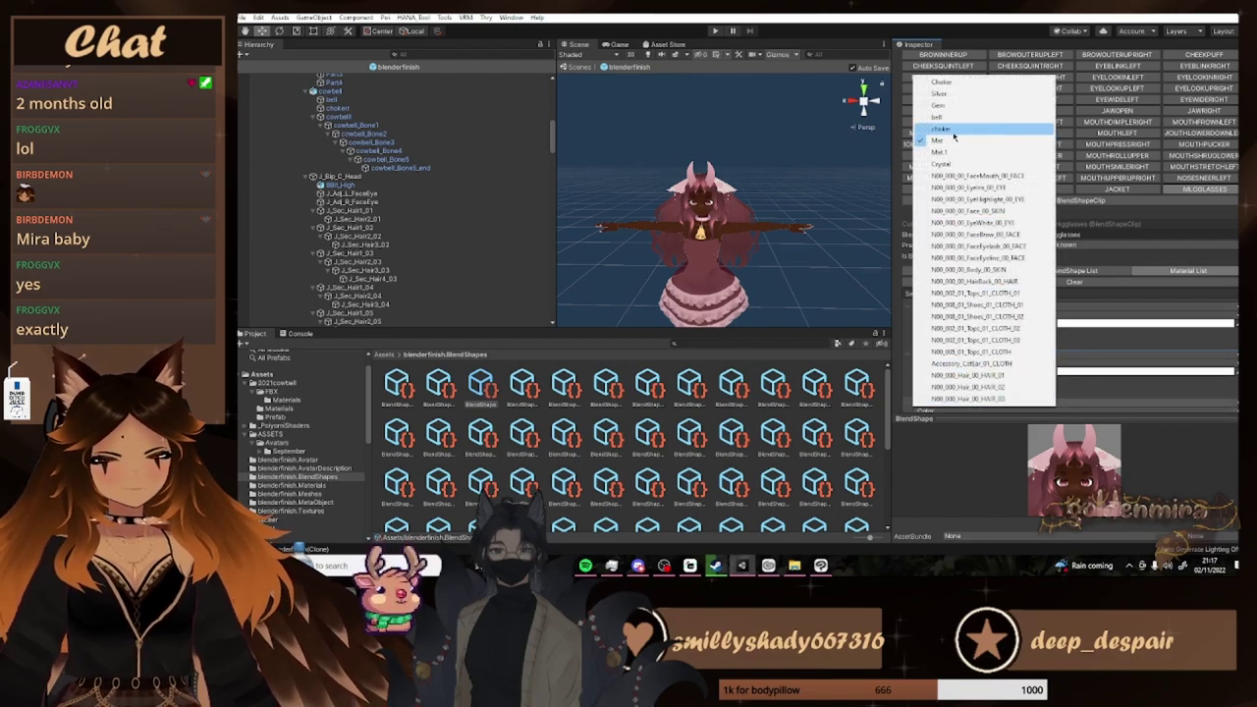
{"action": "left_click", "coordinate": [1192, 391]}
{"action": "scroll", "coordinate": [1192, 391], "scroll_direction": "down", "scroll_amount": 2}
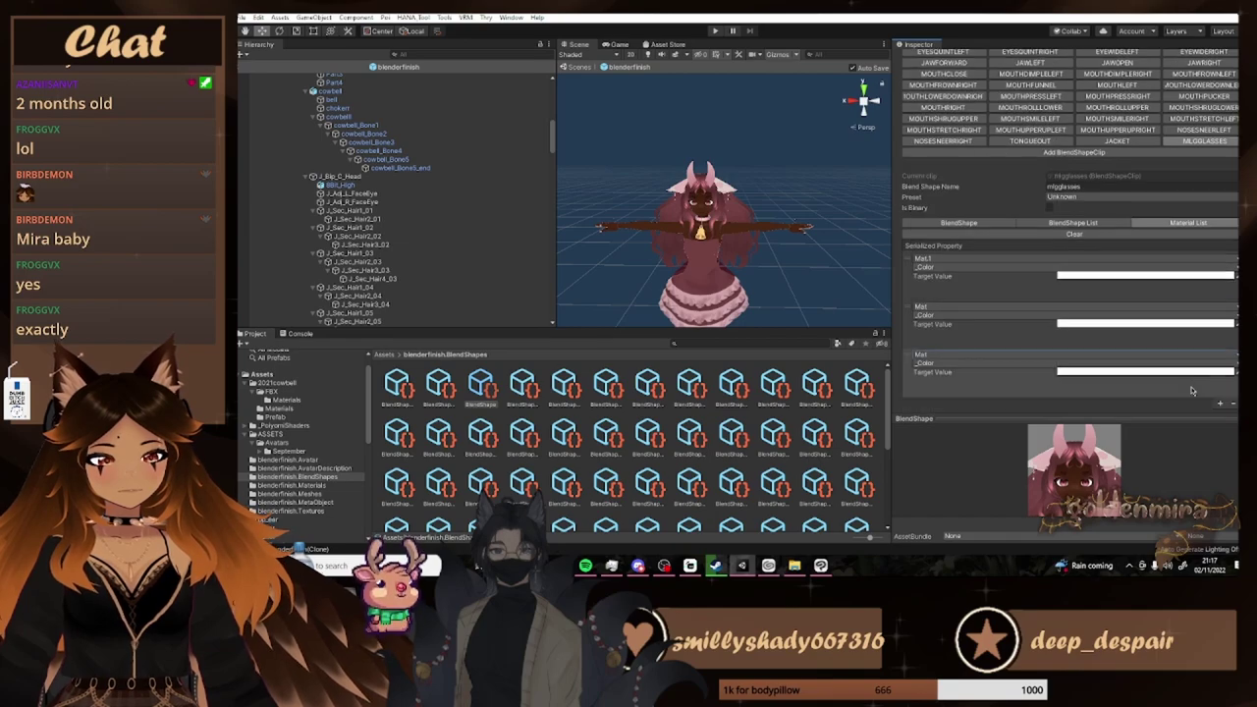
{"action": "left_click", "coordinate": [1235, 402]}
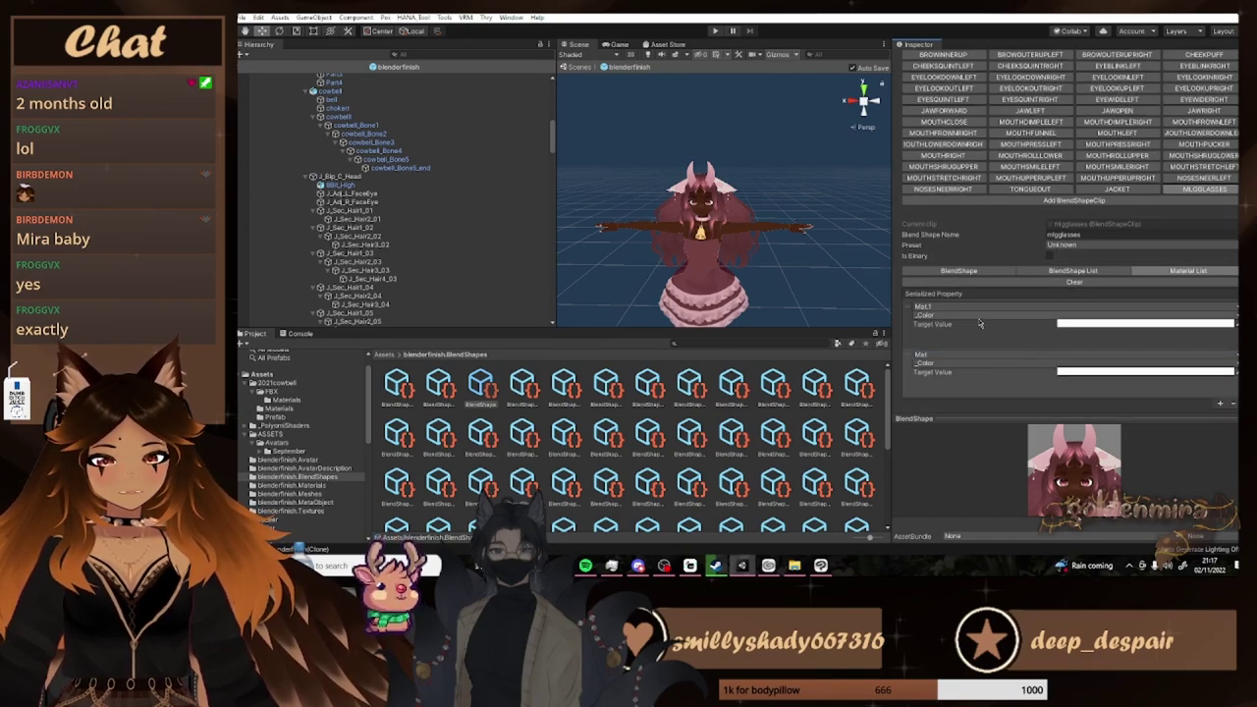
Using the enlarged blend shape preview, set the clip's Mat target color to opaque black (000000), then close the preview
{"action": "left_click", "coordinate": [1218, 428]}
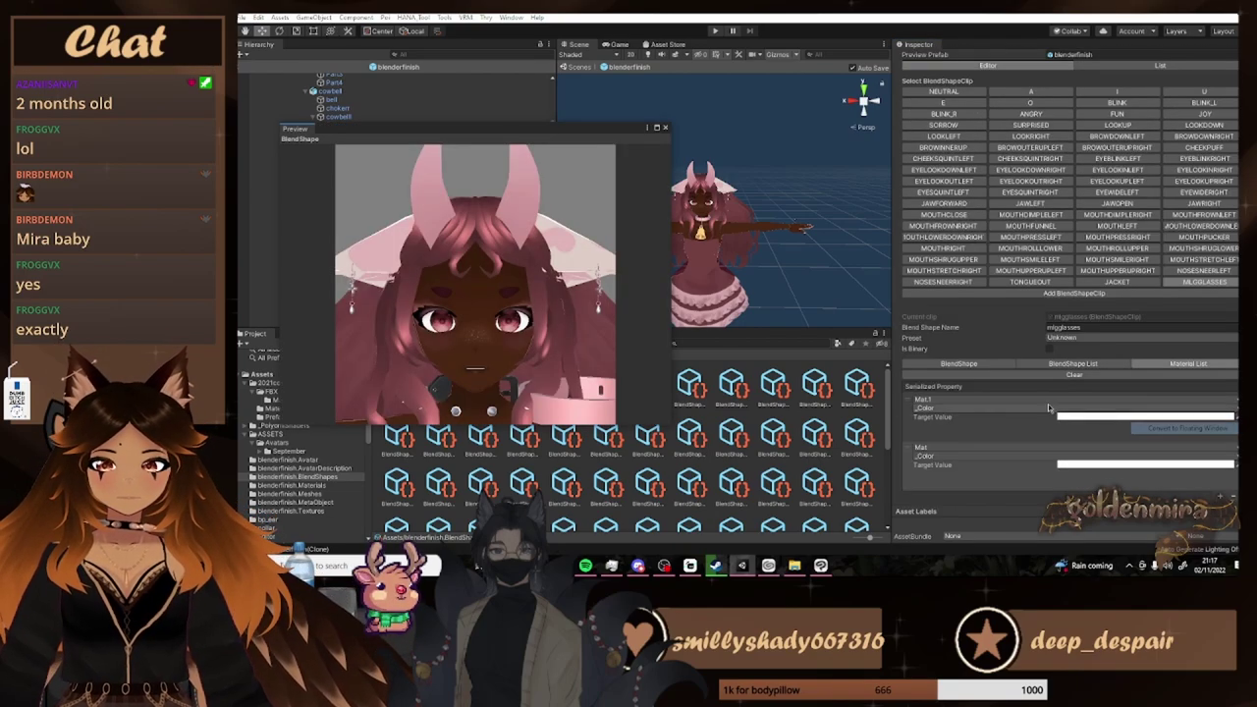
{"action": "scroll", "coordinate": [539, 365], "scroll_direction": "down", "scroll_amount": 5}
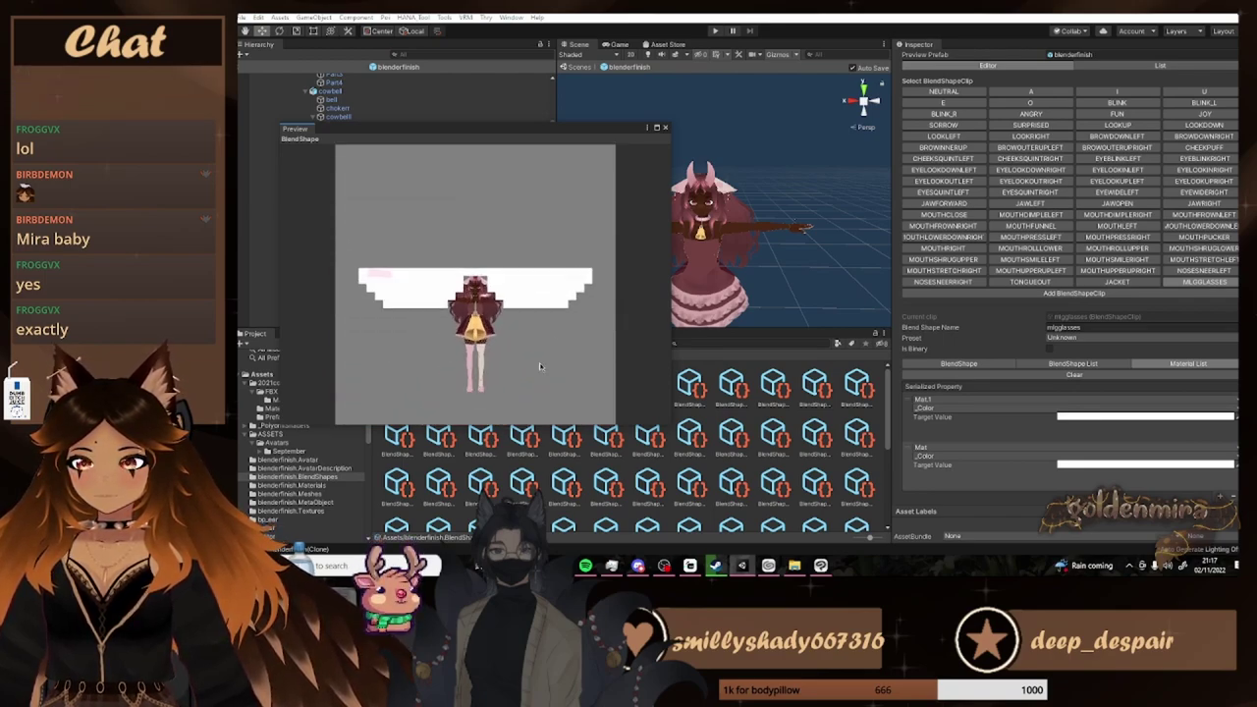
{"action": "left_click", "coordinate": [1067, 420]}
{"action": "left_click_drag", "start_coordinate": [285, 104], "coordinate": [252, 166]}
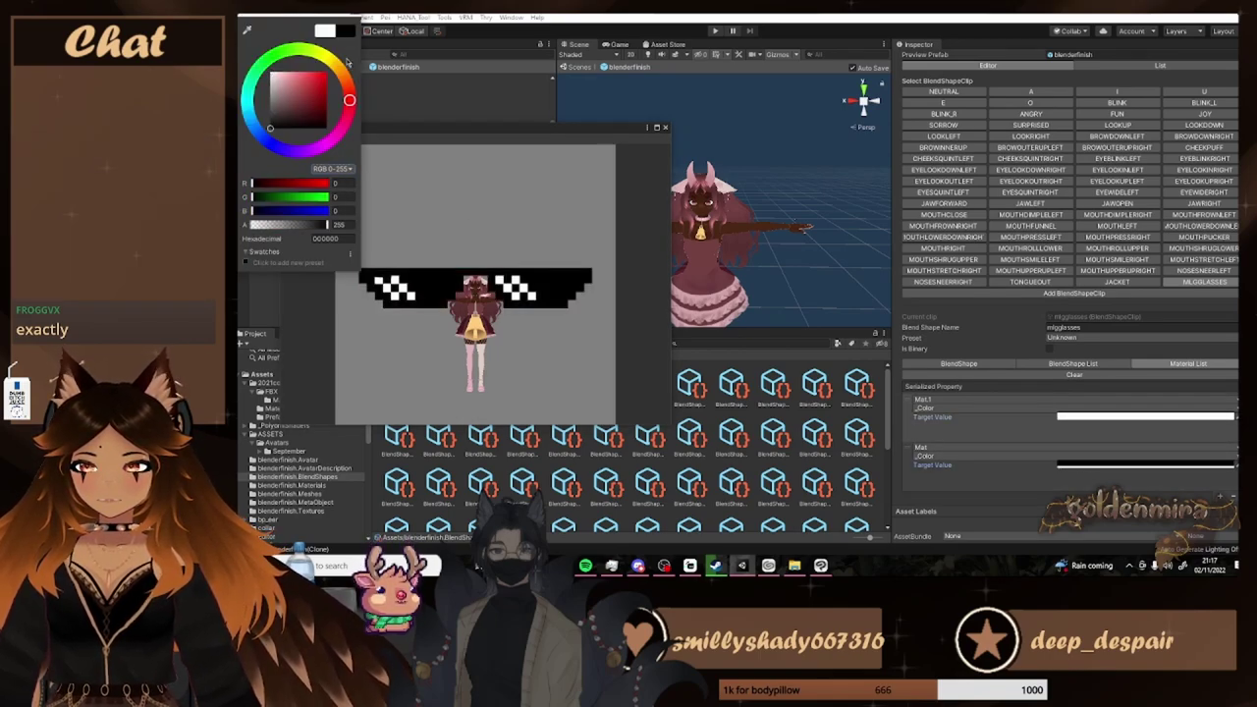
{"action": "left_click", "coordinate": [355, 16]}
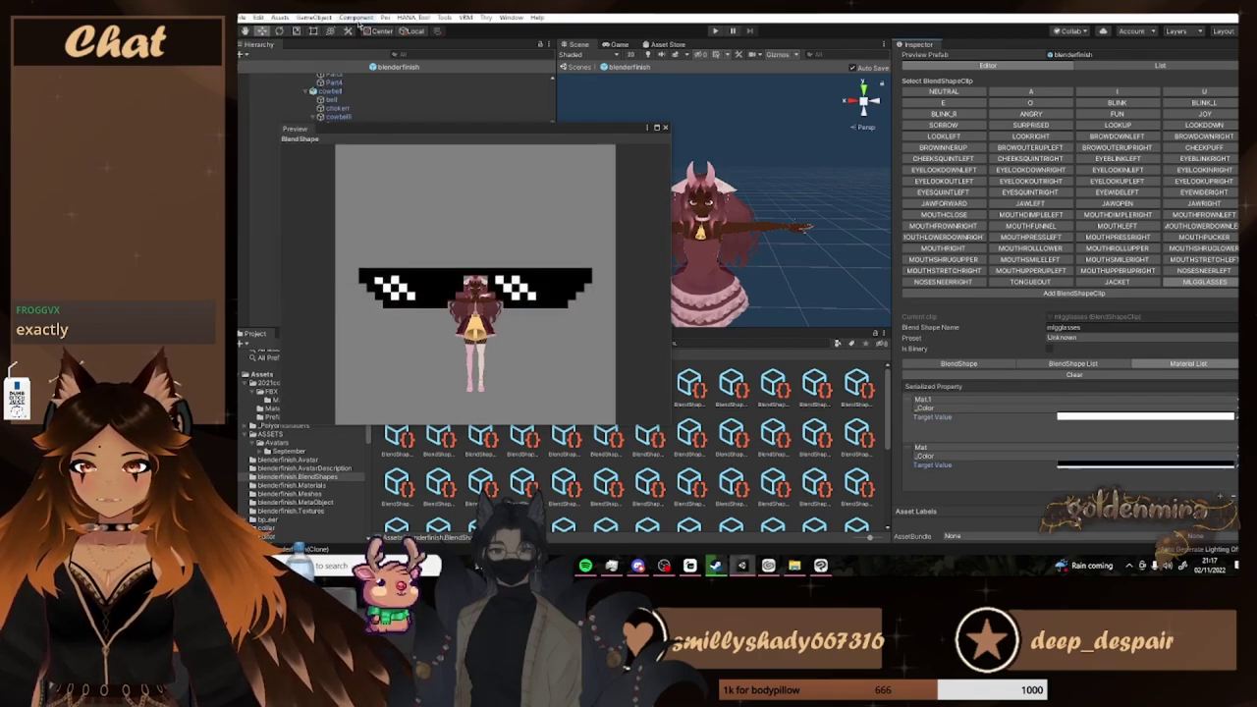
{"action": "left_click", "coordinate": [665, 129]}
Leave the prefab view for the main scene and select the blenderfinish avatar
{"action": "scroll", "coordinate": [752, 252], "scroll_direction": "down", "scroll_amount": 8}
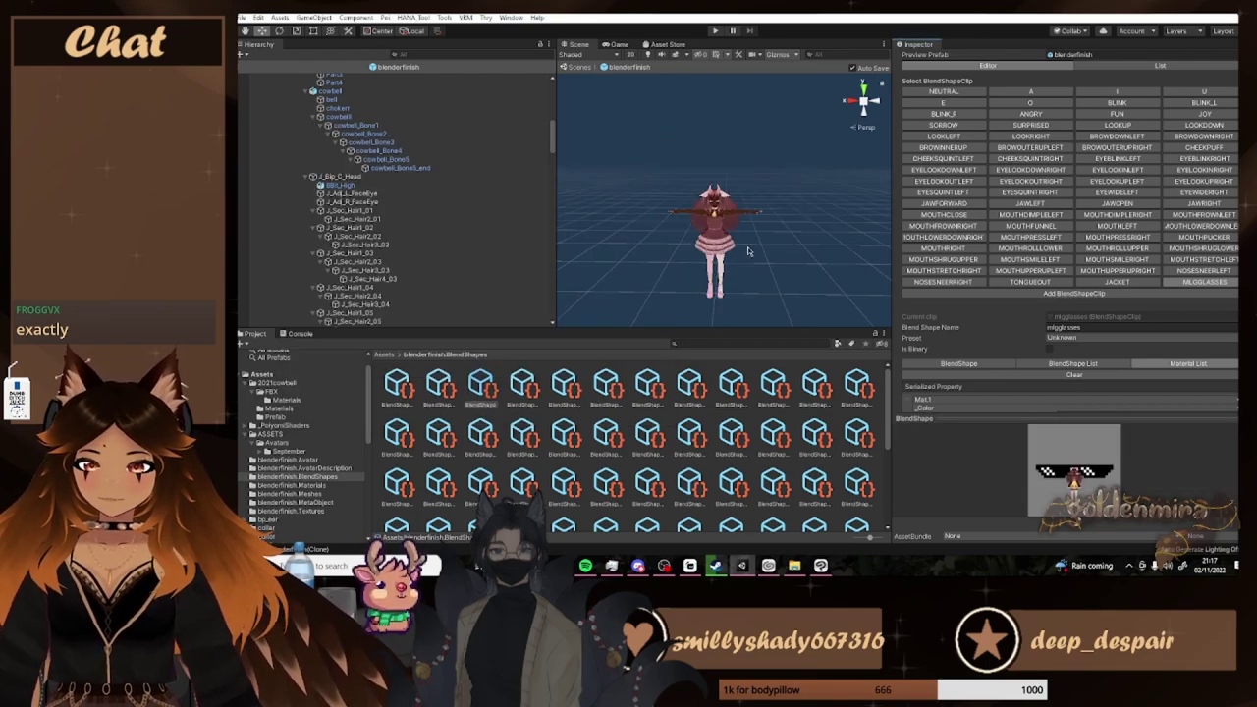
{"action": "scroll", "coordinate": [750, 252], "scroll_direction": "up", "scroll_amount": 4}
{"action": "scroll", "coordinate": [296, 378], "scroll_direction": "up", "scroll_amount": 1}
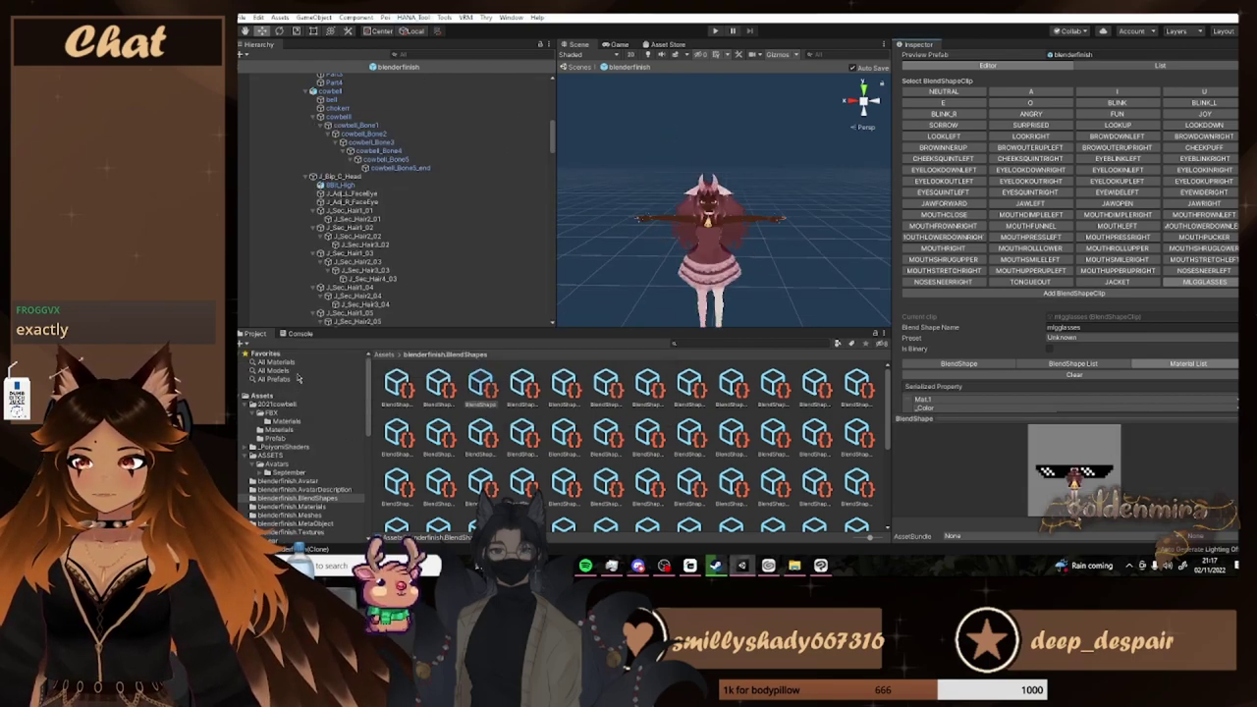
{"action": "left_click", "coordinate": [245, 68]}
{"action": "left_click", "coordinate": [297, 90]}
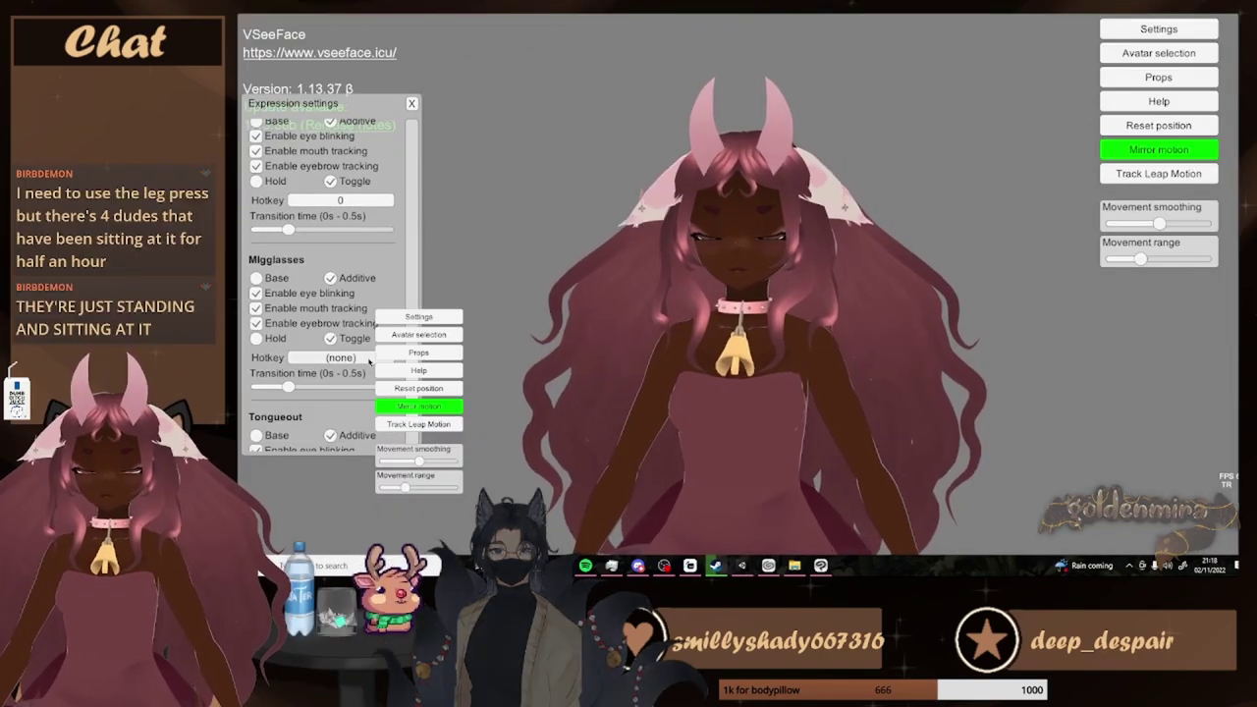
Switch to VSeeFace and assign hotkey 4 to the Mlgglasses expression
{"action": "left_click", "coordinate": [368, 358]}
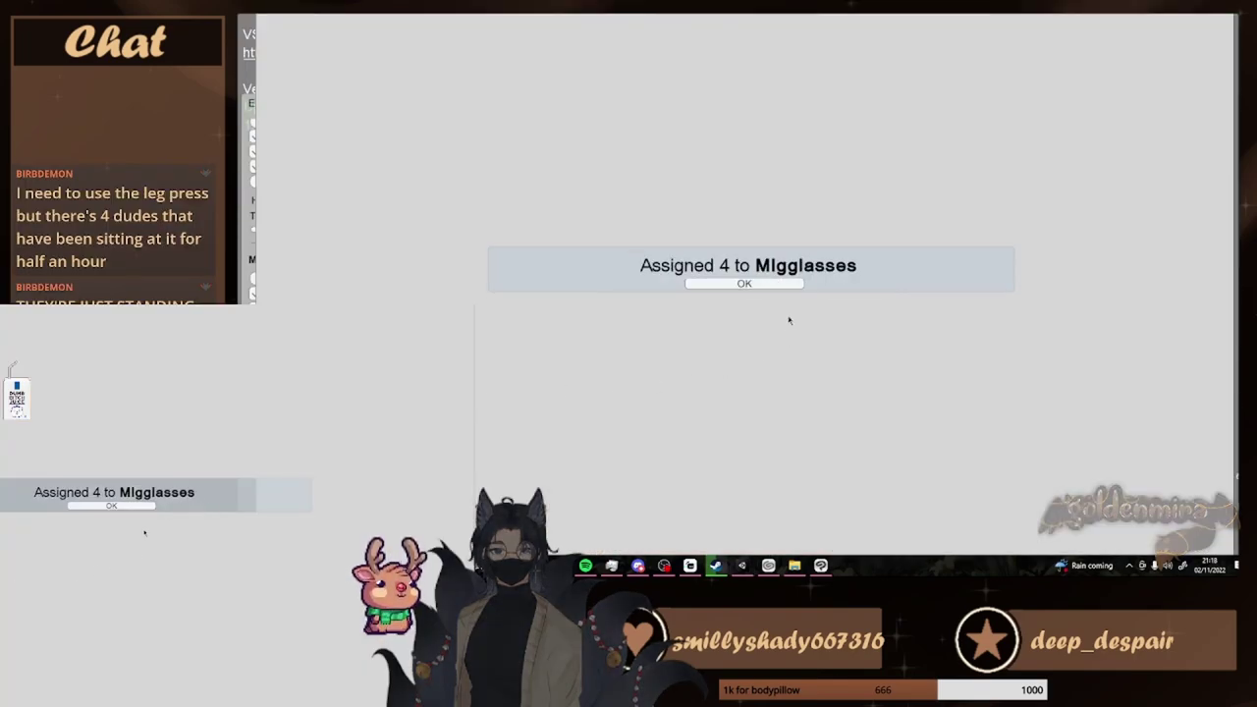
{"action": "left_click", "coordinate": [744, 284]}
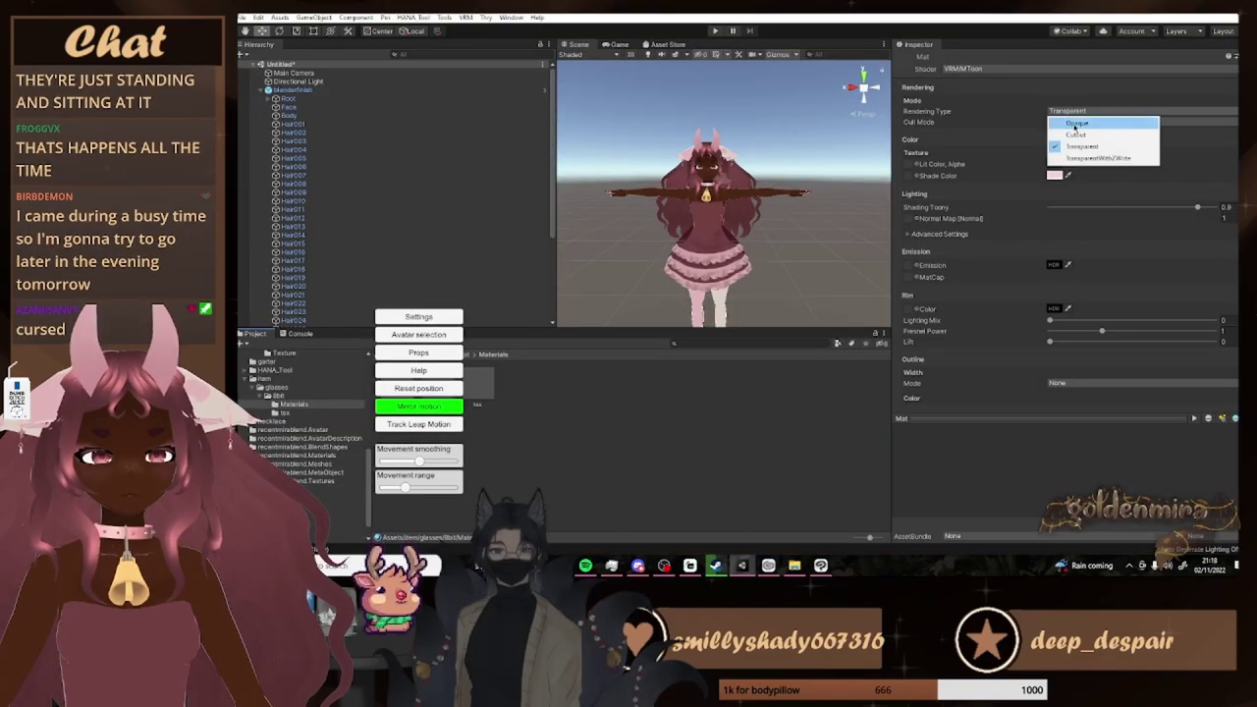
Switch back to Unity and set the Rendering Type of Mat and Mat.1 to TransparentWithZWrite
{"action": "left_click", "coordinate": [1078, 124]}
{"action": "left_click", "coordinate": [1076, 158]}
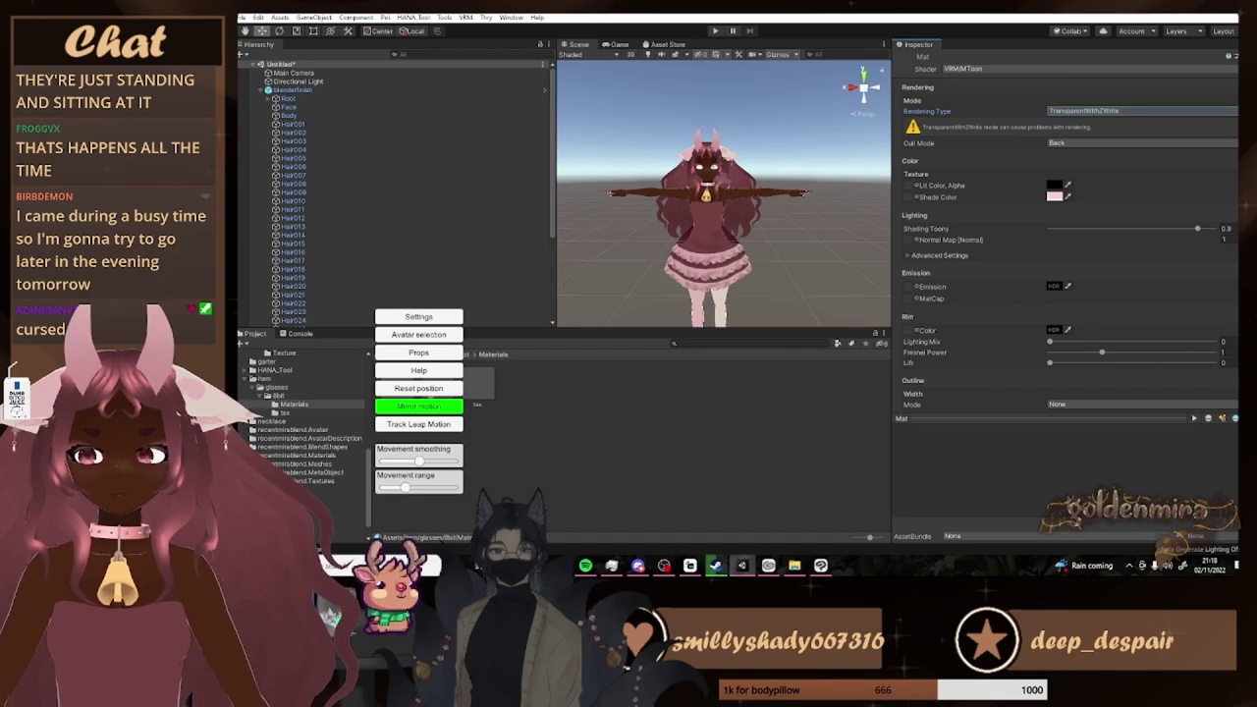
{"action": "left_click", "coordinate": [442, 381]}
{"action": "left_click", "coordinate": [1100, 158]}
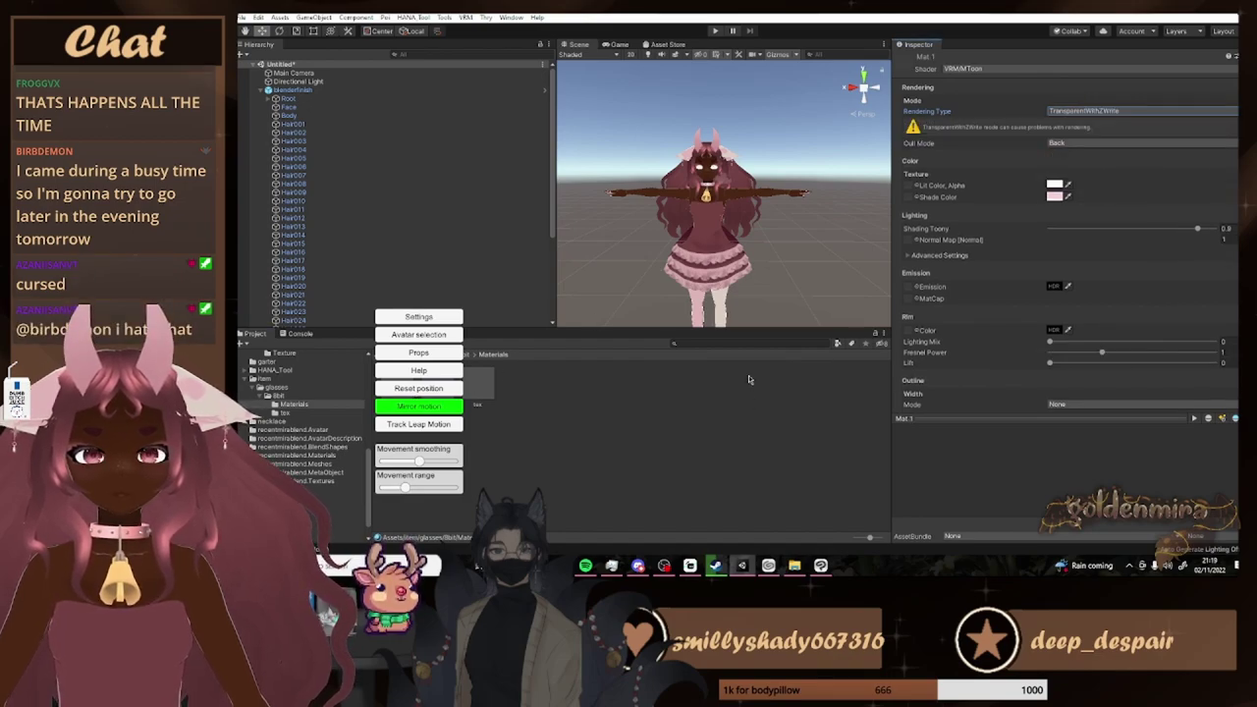
Export the blenderfinish avatar as a humanoid VRM with the default export settings, overwriting FINISHED.vrm
{"action": "scroll", "coordinate": [718, 180], "scroll_direction": "up", "scroll_amount": 10}
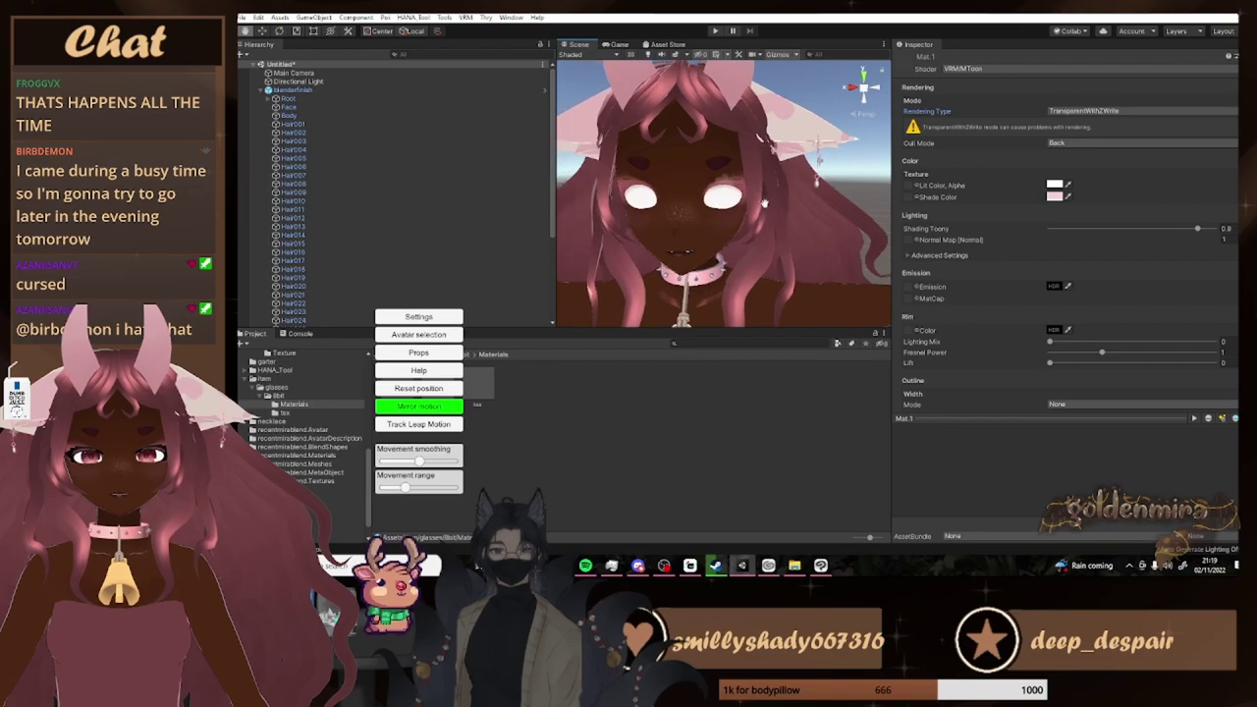
{"action": "left_click_drag", "start_coordinate": [780, 201], "coordinate": [723, 423], "text": "alt"}
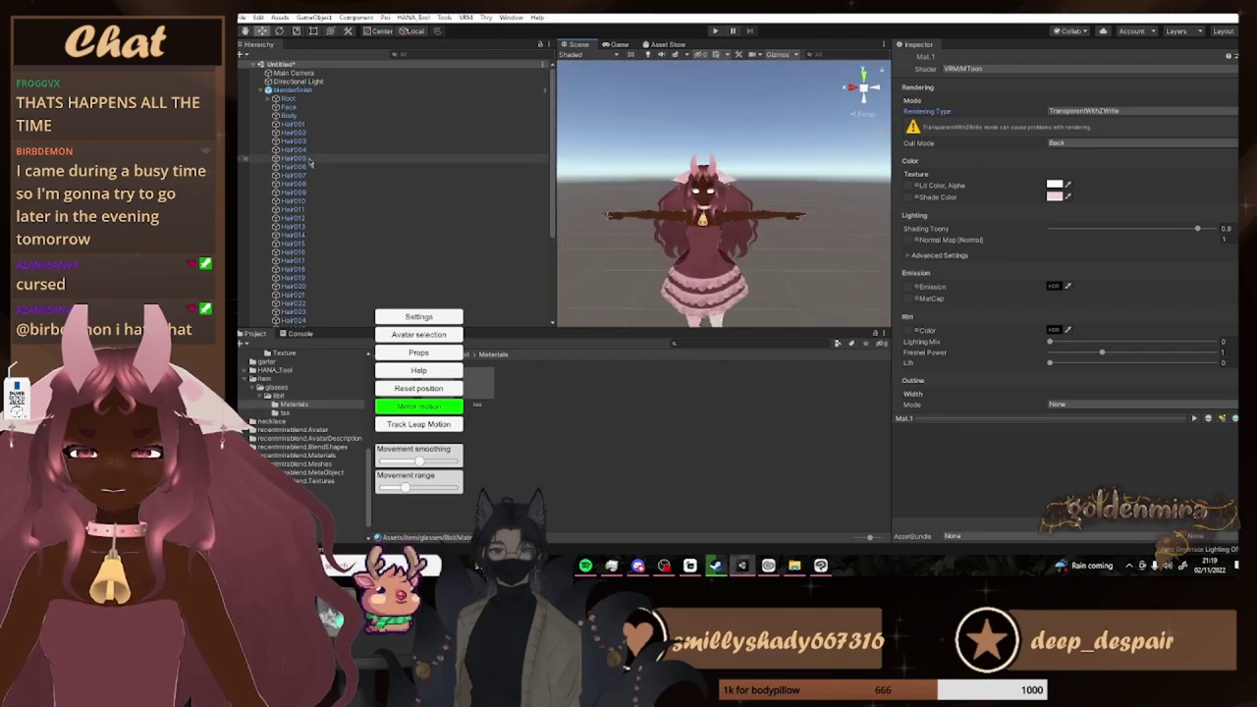
{"action": "left_click", "coordinate": [293, 90]}
{"action": "left_click", "coordinate": [466, 17]}
{"action": "mouse_move", "coordinate": [496, 56]}
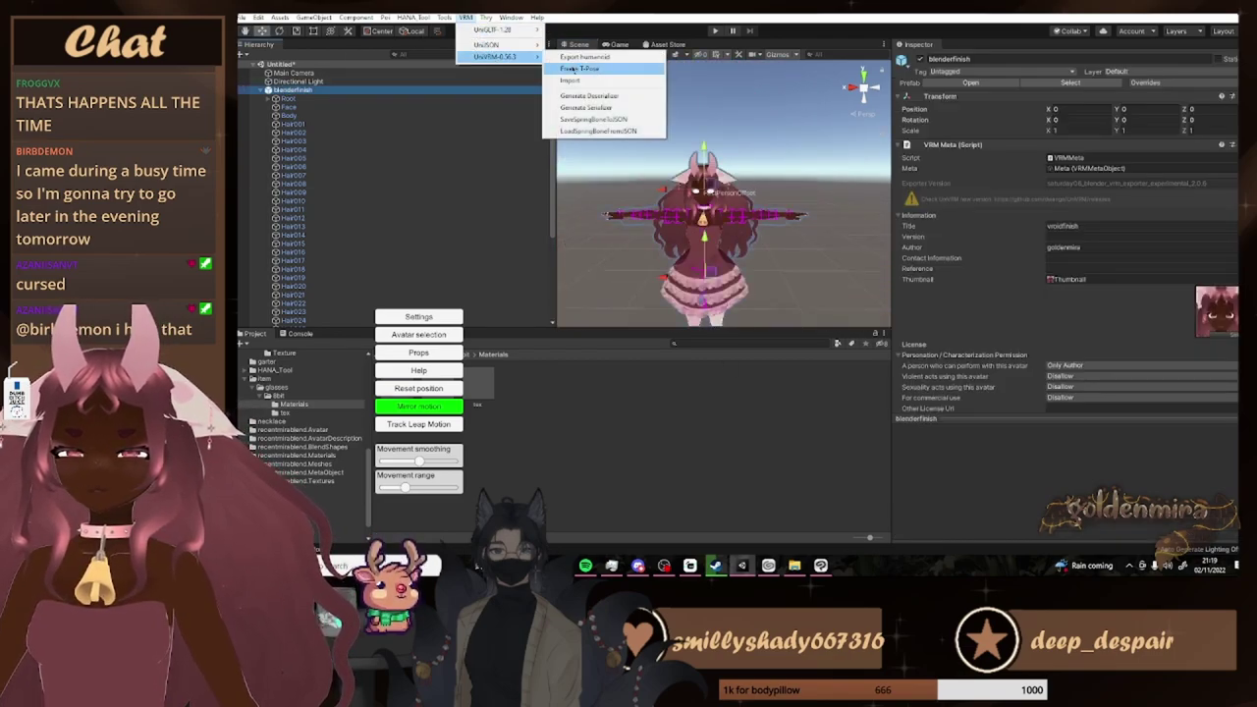
{"action": "left_click", "coordinate": [589, 57]}
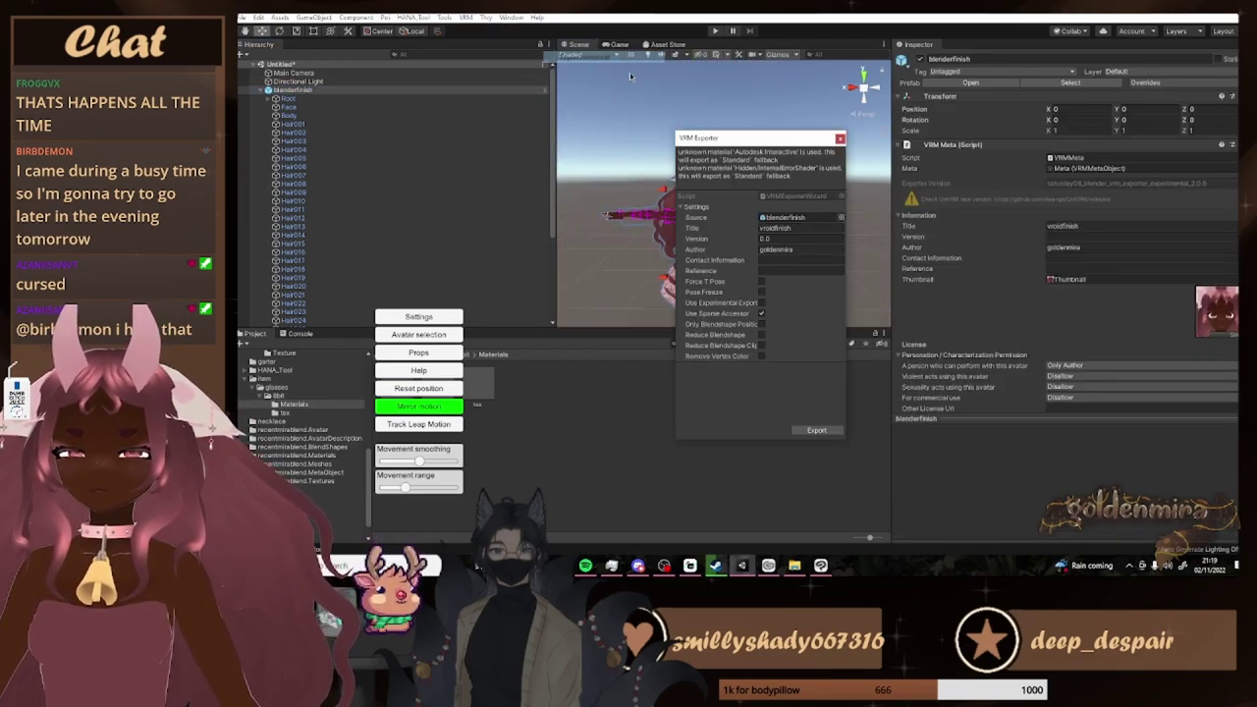
{"action": "left_click", "coordinate": [818, 430]}
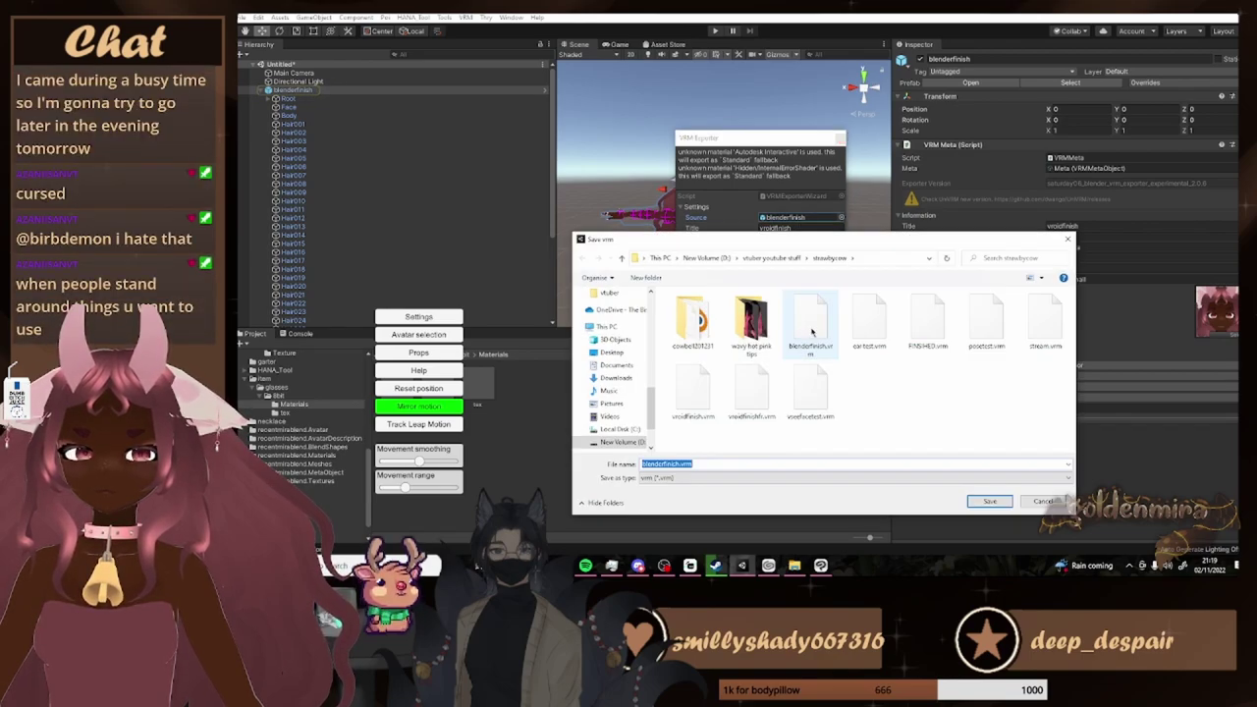
{"action": "left_click", "coordinate": [931, 334]}
{"action": "left_click", "coordinate": [990, 501]}
{"action": "left_click", "coordinate": [805, 280]}
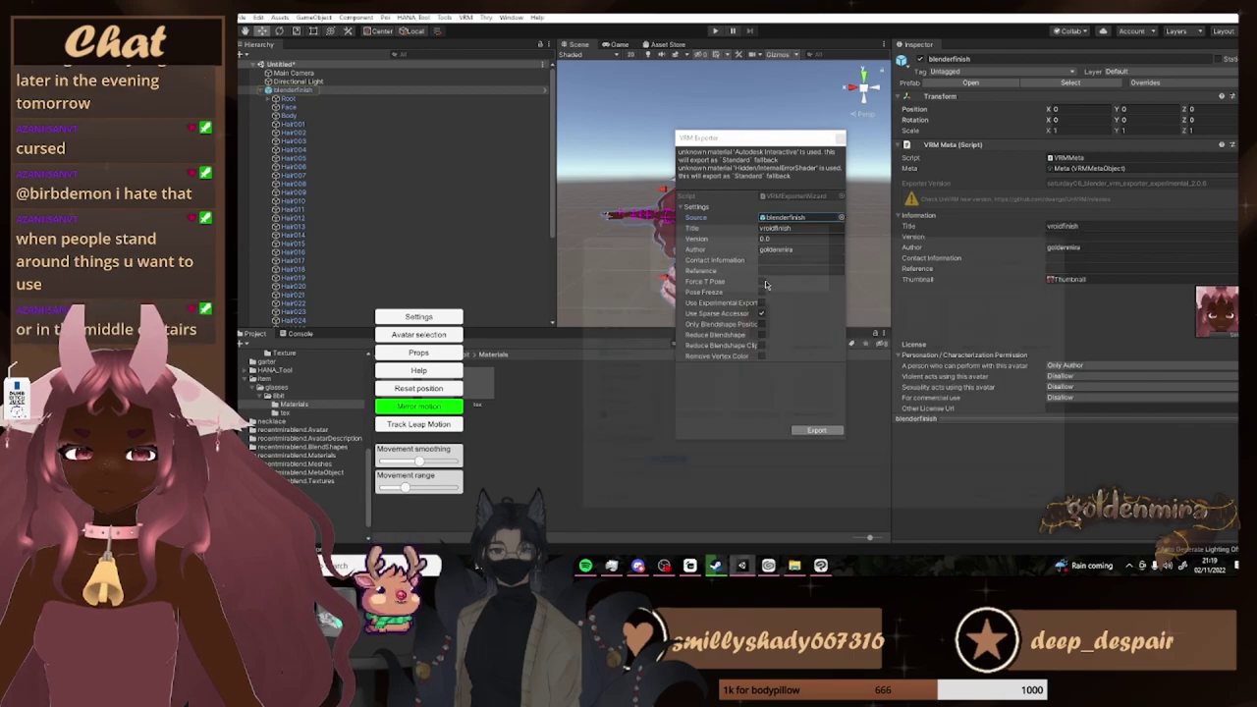
Switch to VSeeFace to check the avatar with the 8-bit glasses on, and maximize its window
{"action": "left_click", "coordinate": [690, 565]}
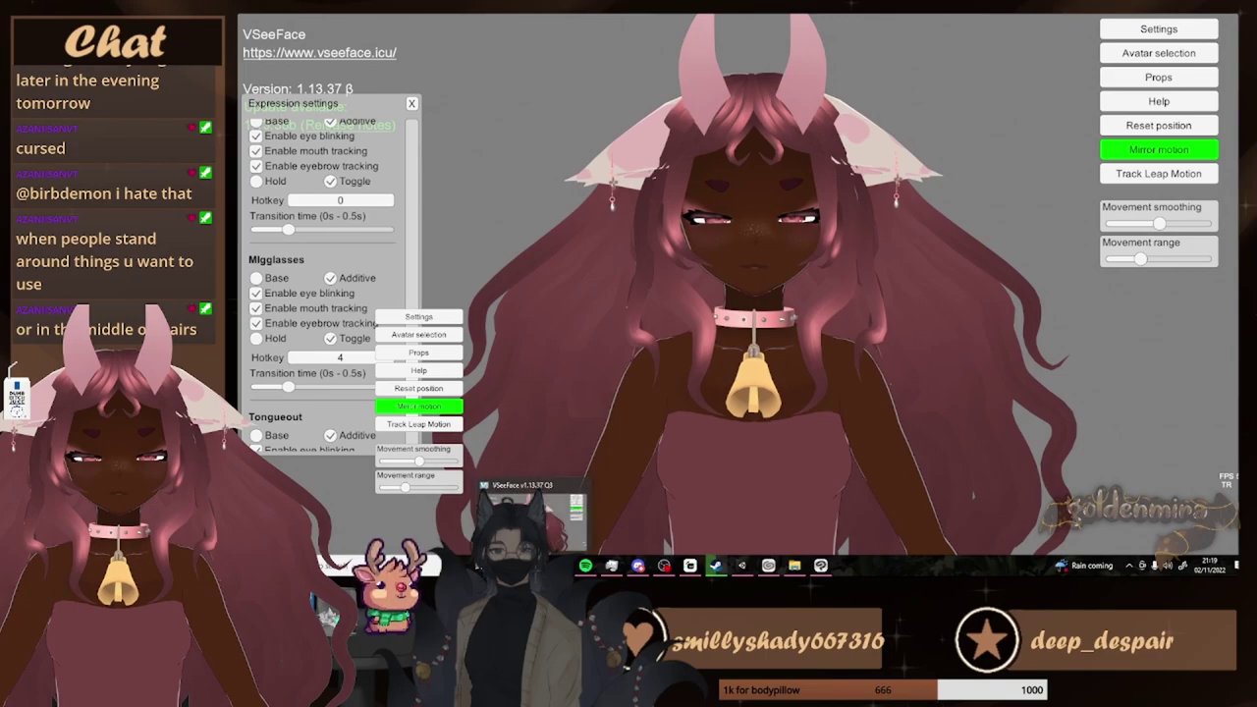
{"action": "key", "text": "alt+Tab"}
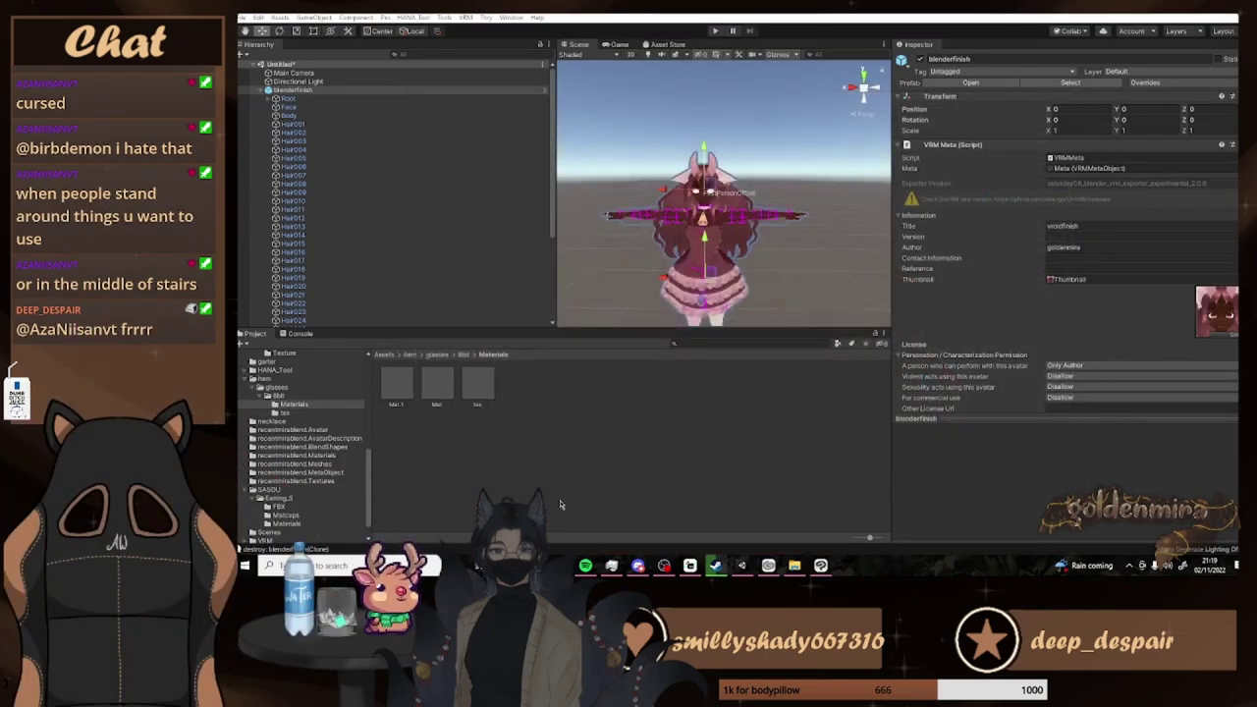
{"action": "key", "text": "alt+Tab"}
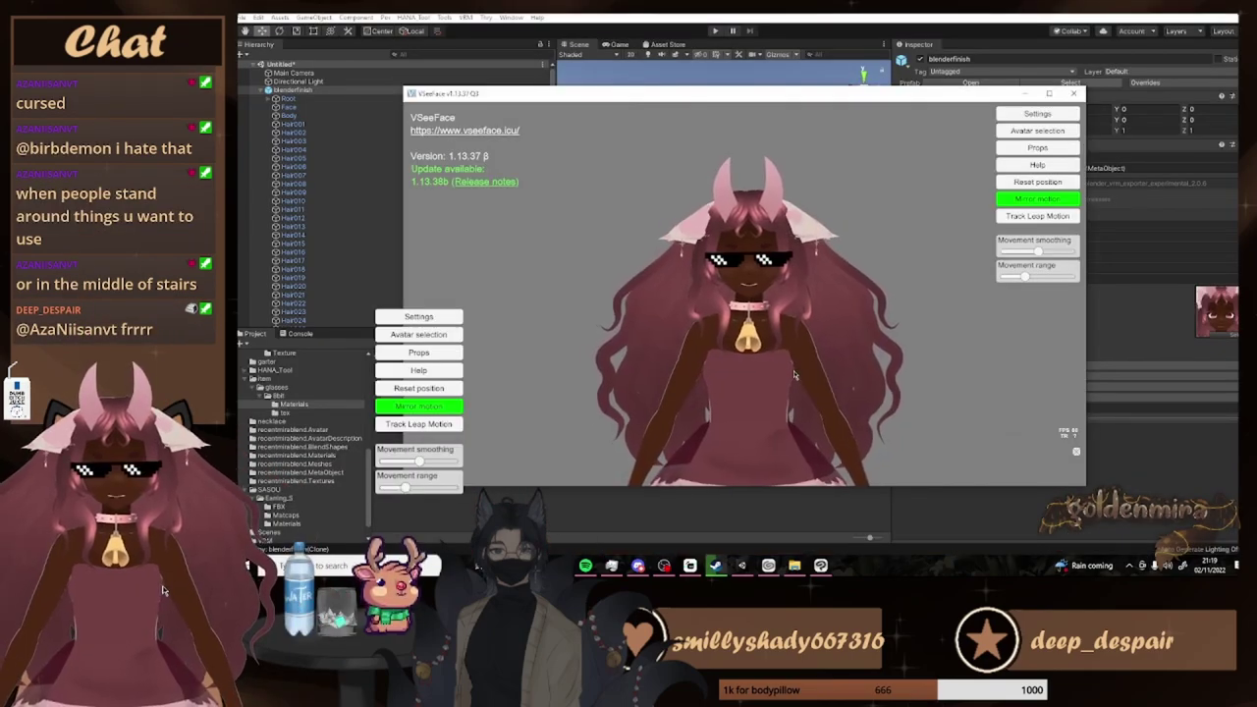
{"action": "left_click", "coordinate": [1049, 94]}
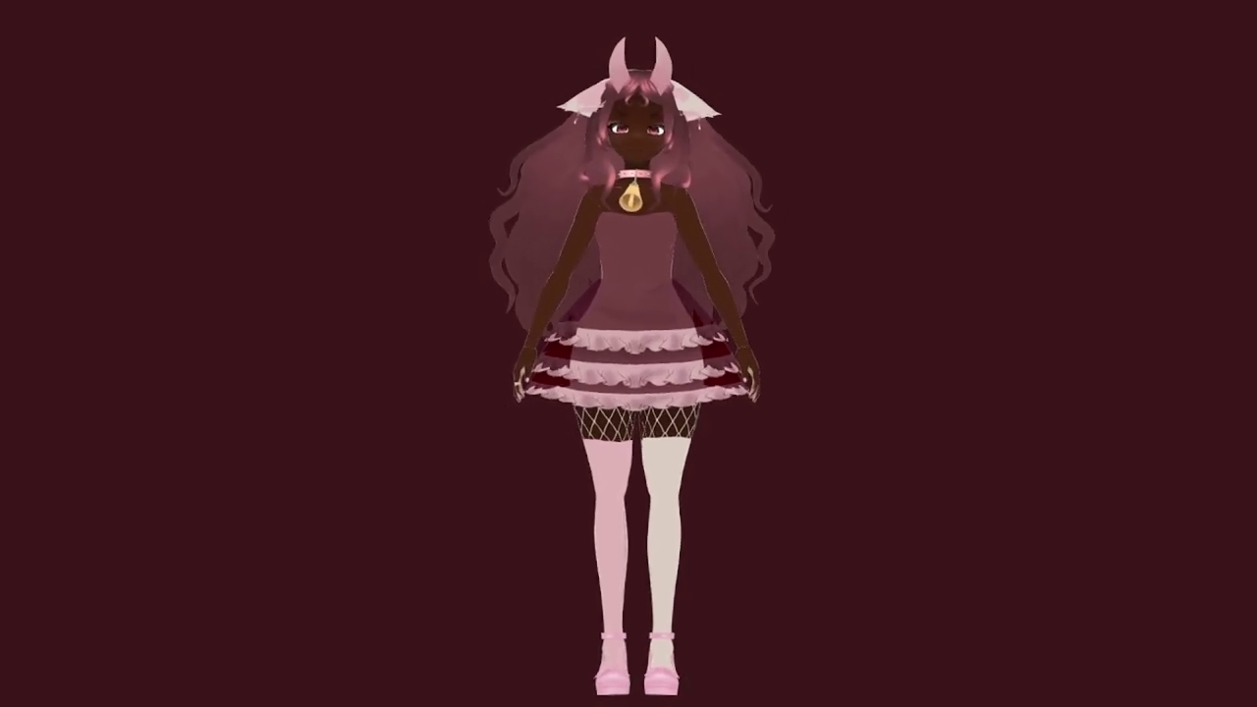
Test the avatar's expression hotkeys by turning on the 8-bit glasses and the cow-print top
{"action": "key", "text": "1"}
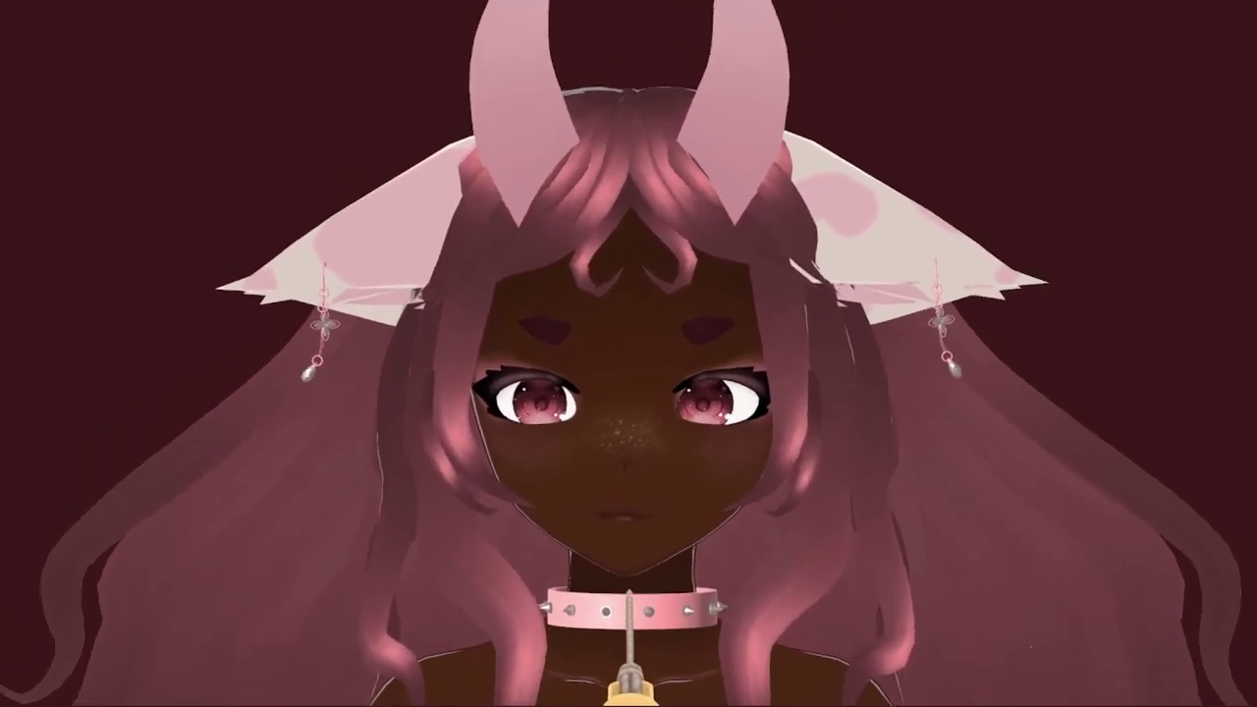
{"action": "key", "text": "1"}
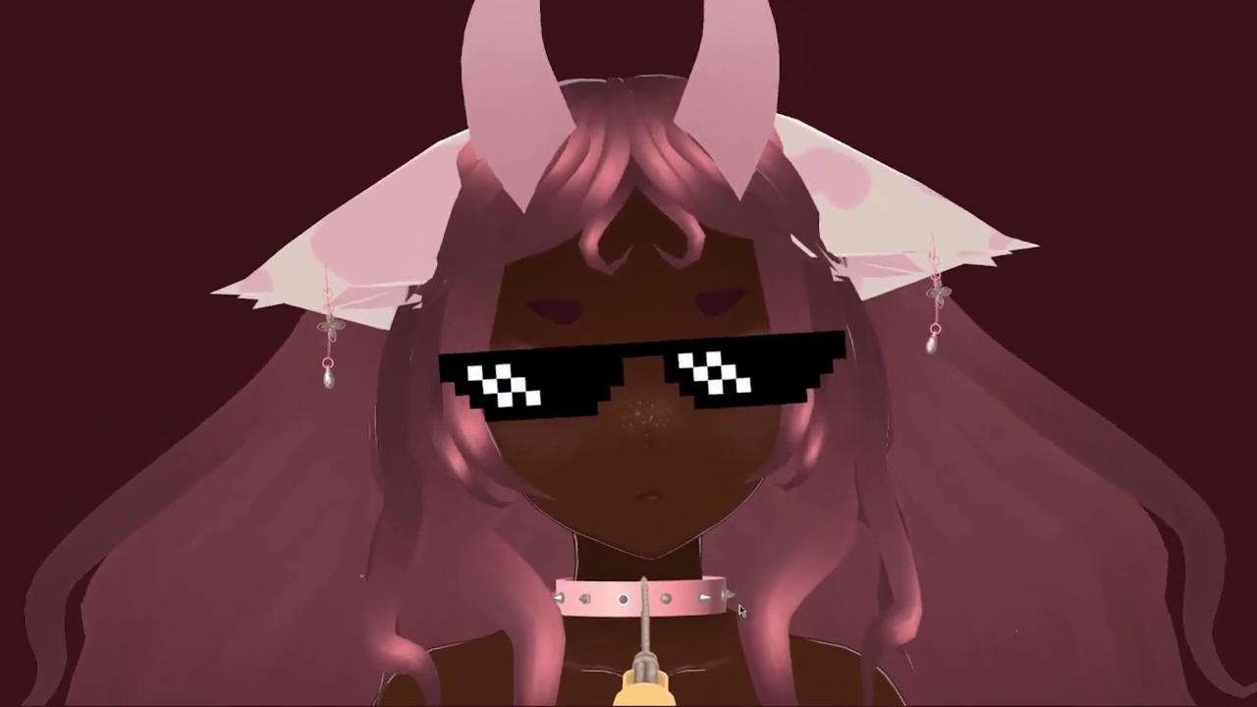
{"action": "scroll", "coordinate": [741, 610], "scroll_direction": "down", "scroll_amount": 5}
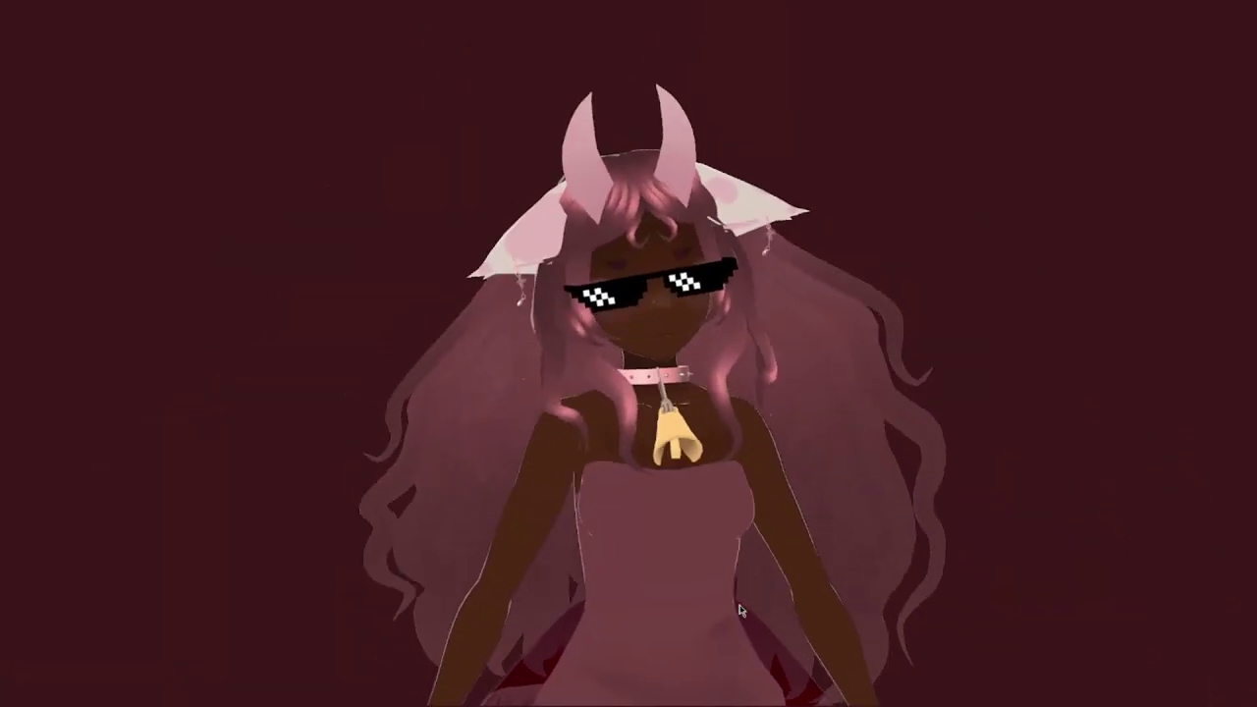
{"action": "key", "text": "2"}
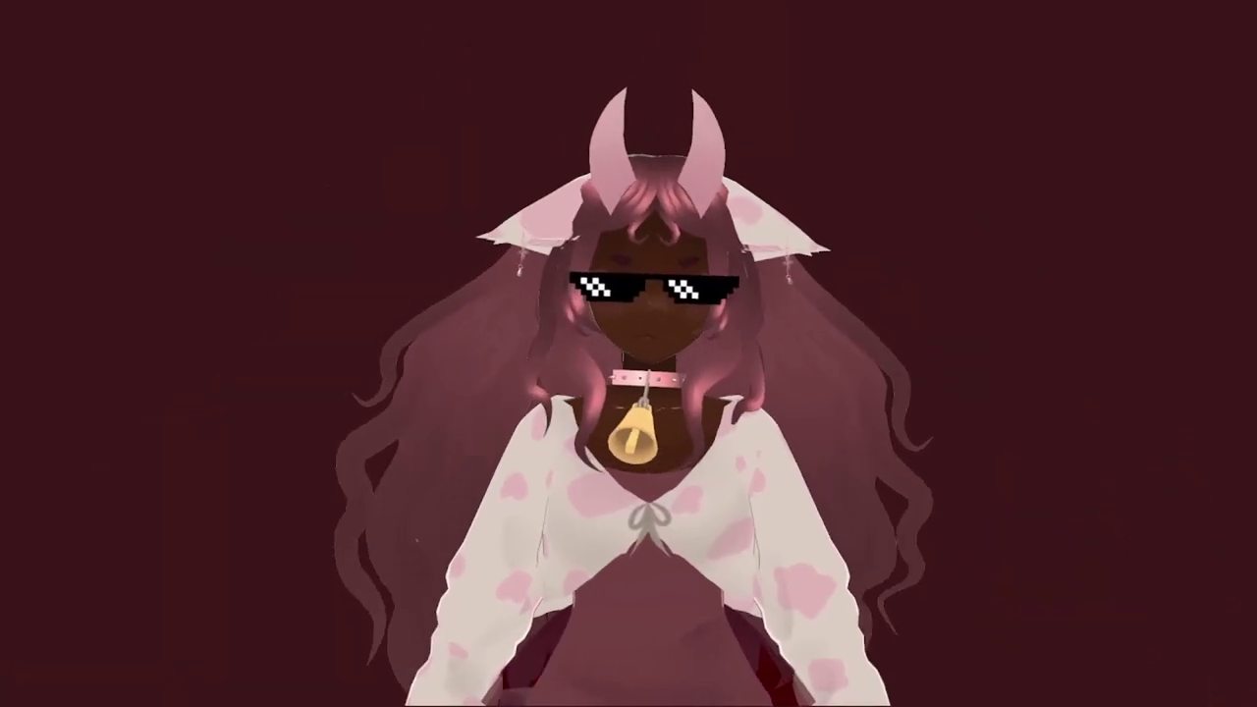